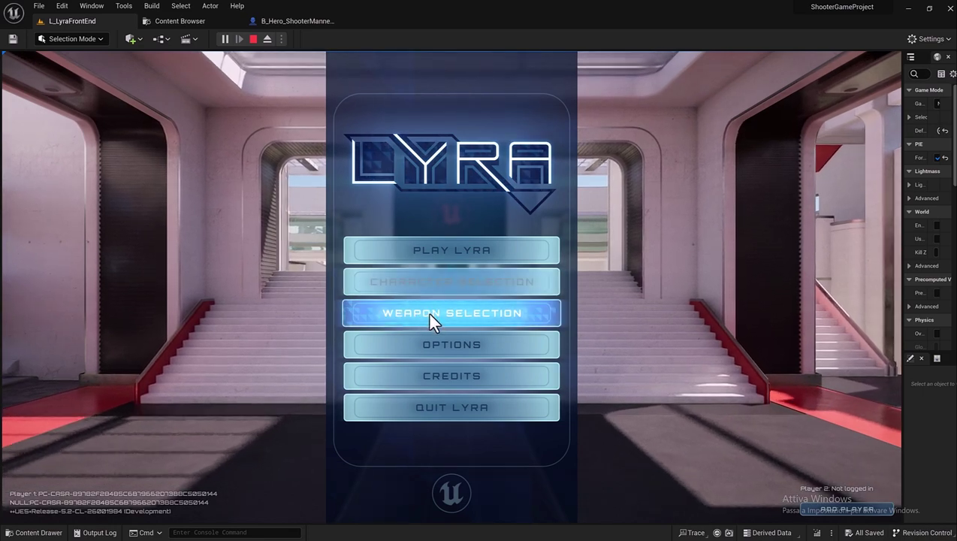
- Browse the Weapon Selection cards, preview Rifle Base, then return to the main menu
left_click(427, 314)
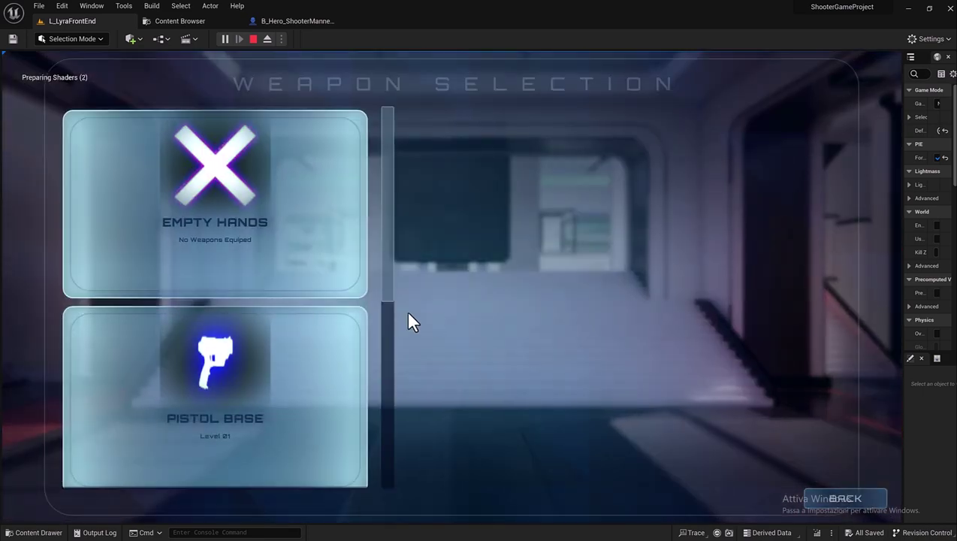
scroll(310, 252, "down", 1)
scroll(310, 251, "down", 1)
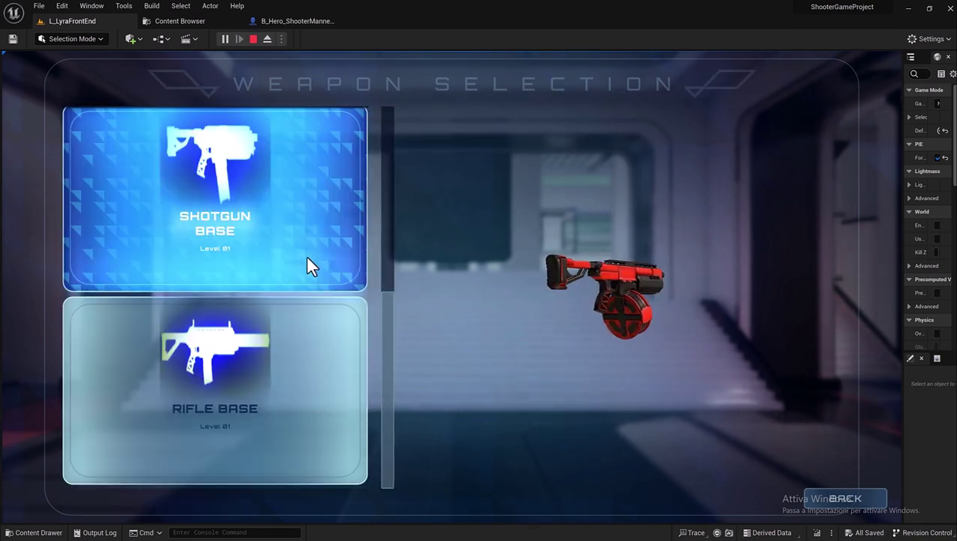
scroll(317, 248, "up", 2)
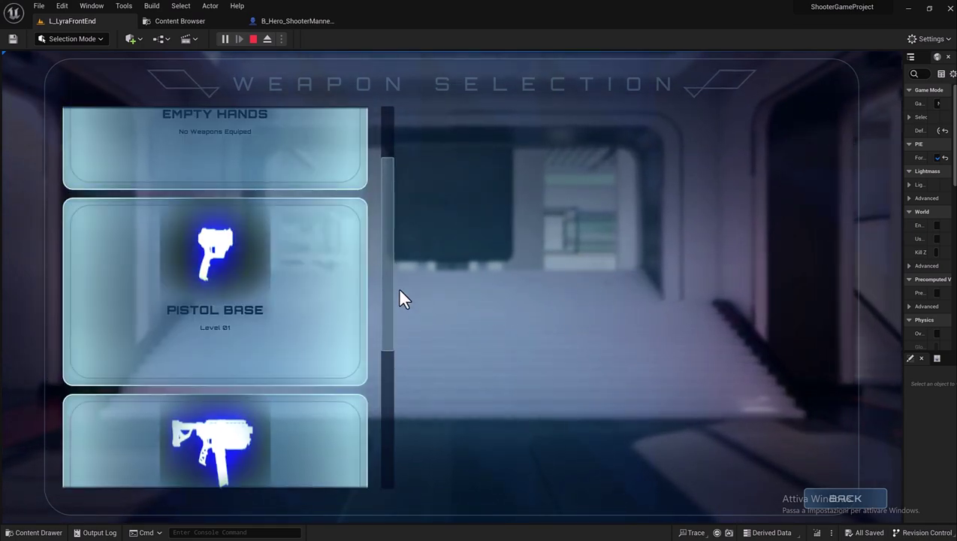
scroll(293, 278, "up", 1)
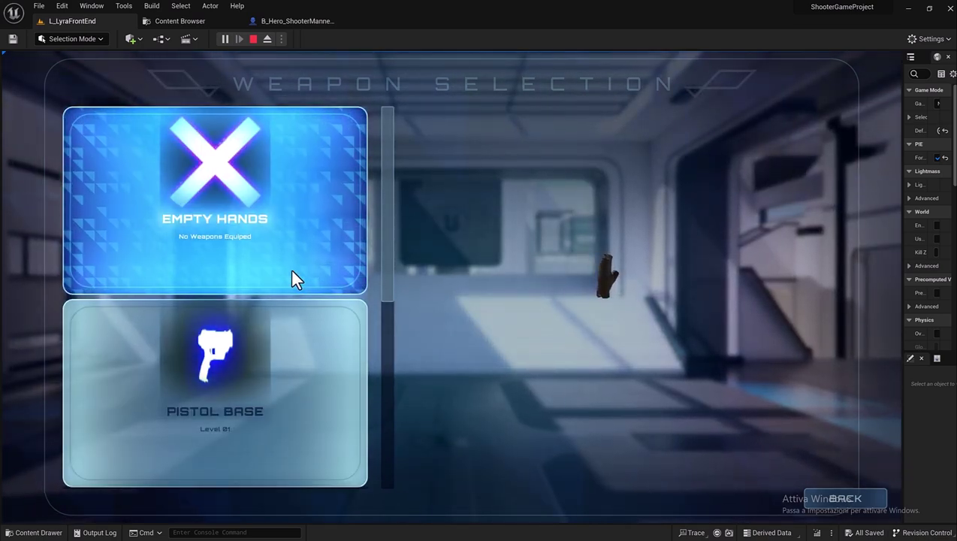
scroll(293, 275, "down", 1)
scroll(293, 275, "down", 1)
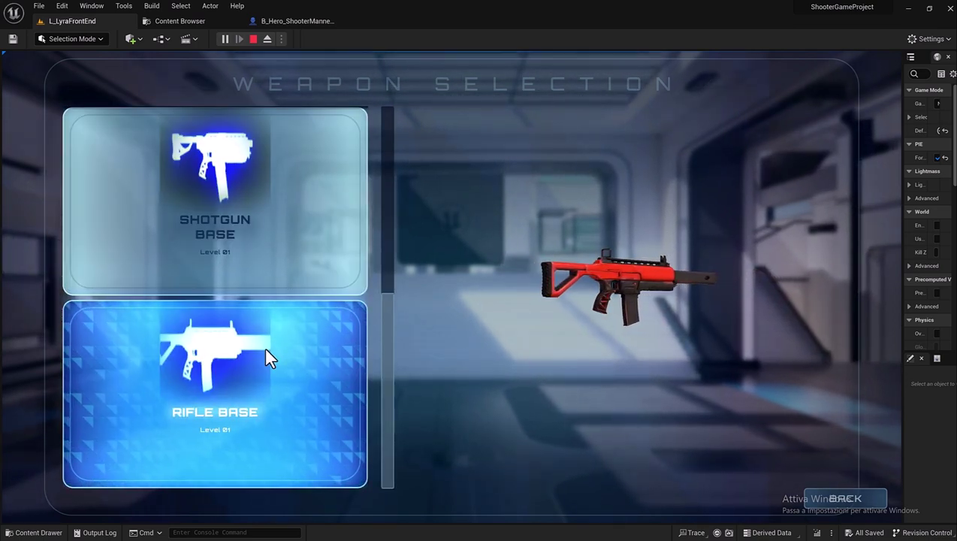
left_click(265, 348)
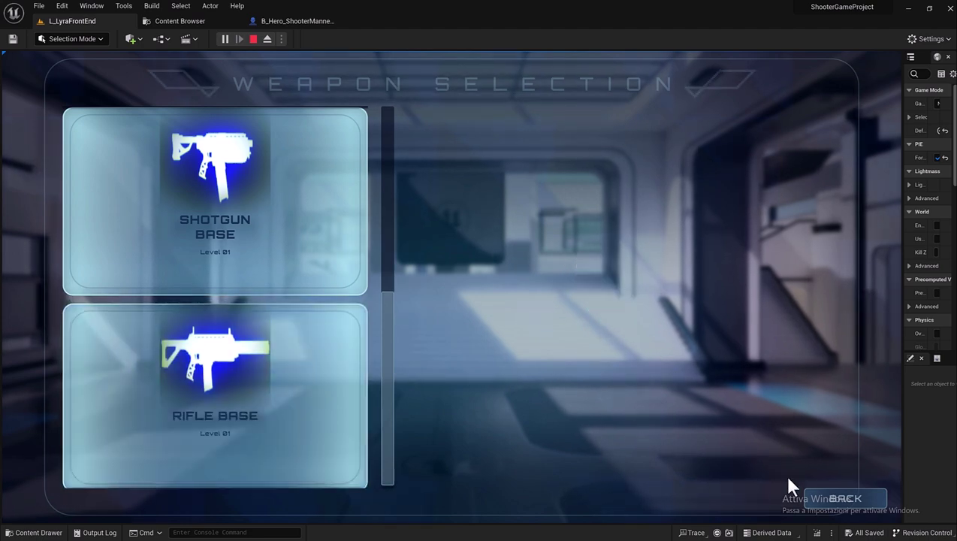
left_click(816, 492)
- Launch a Quickplay match from the Lyra menu and run toward the stairs
left_click(434, 251)
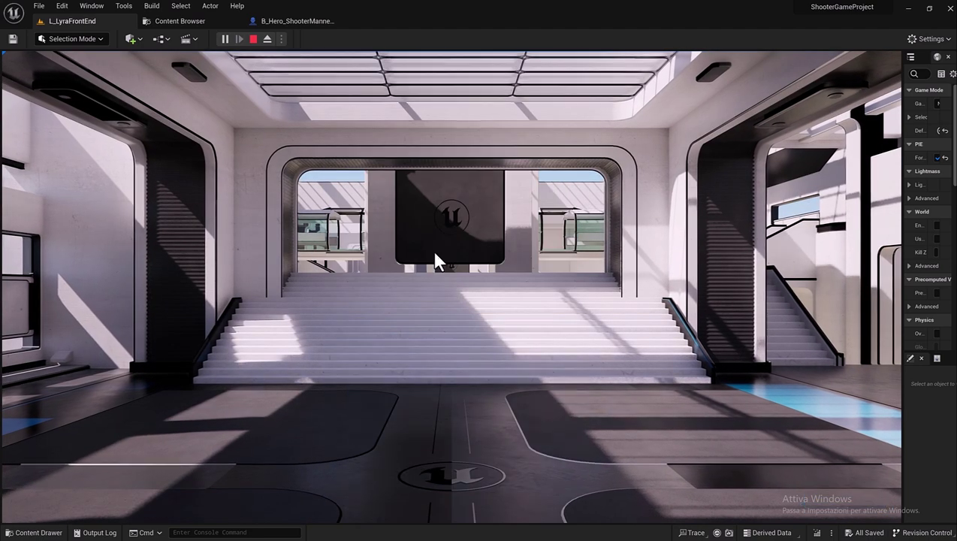
left_click(274, 281)
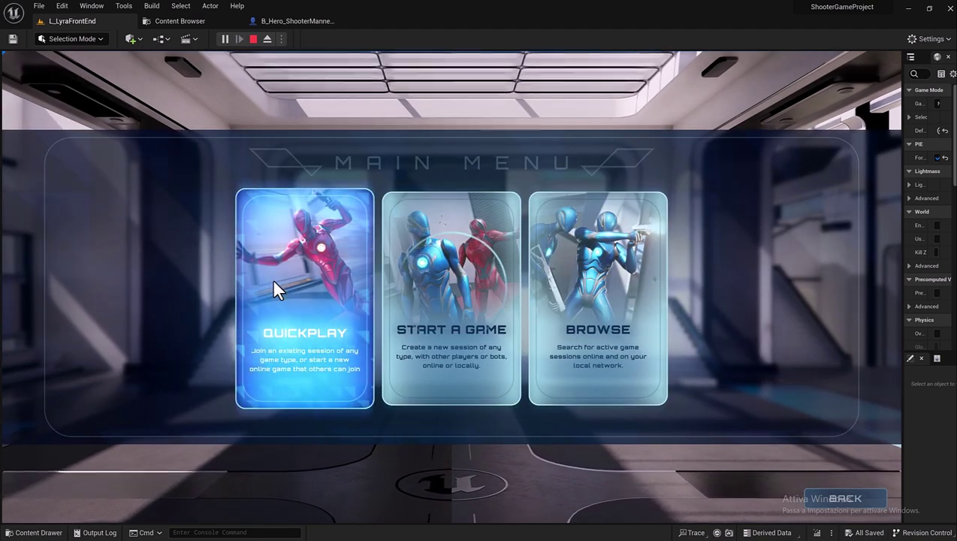
key("w")
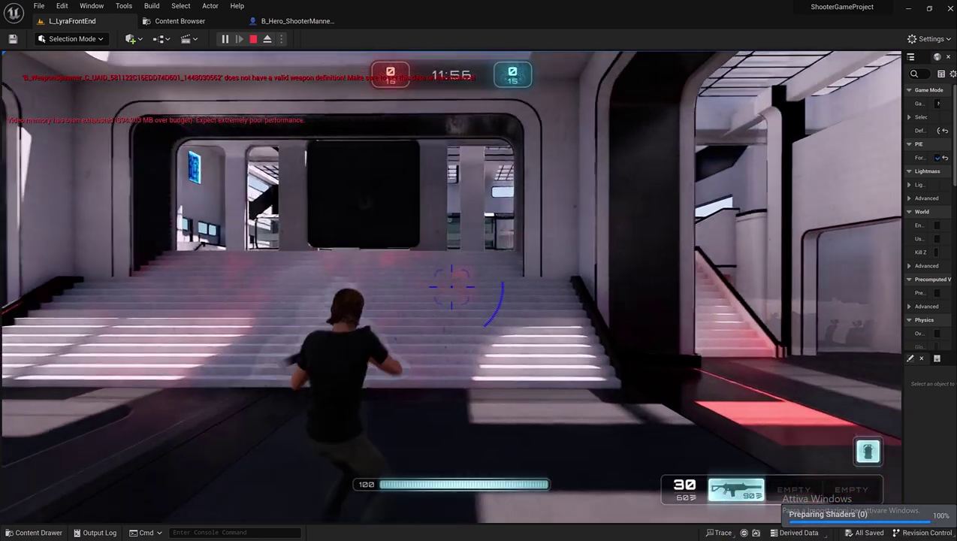
key("w")
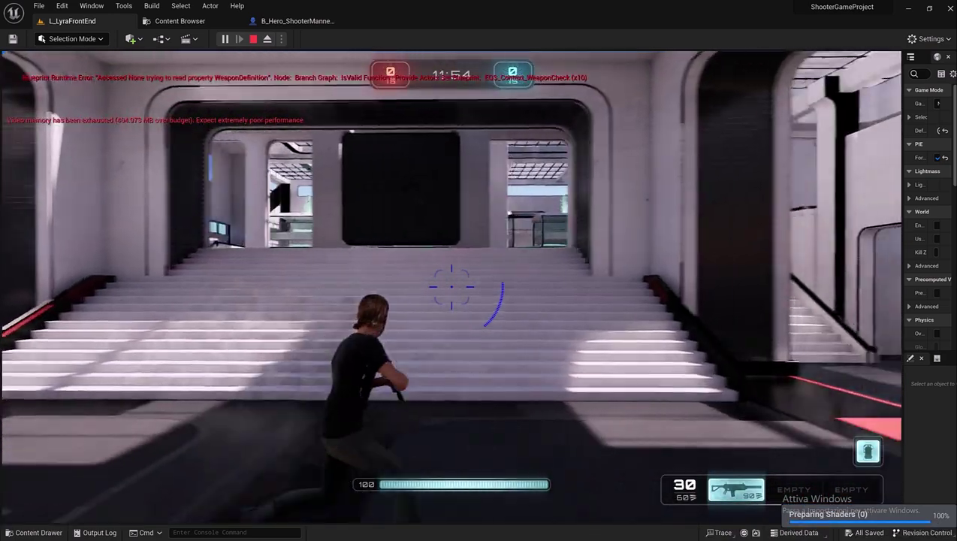
key("w")
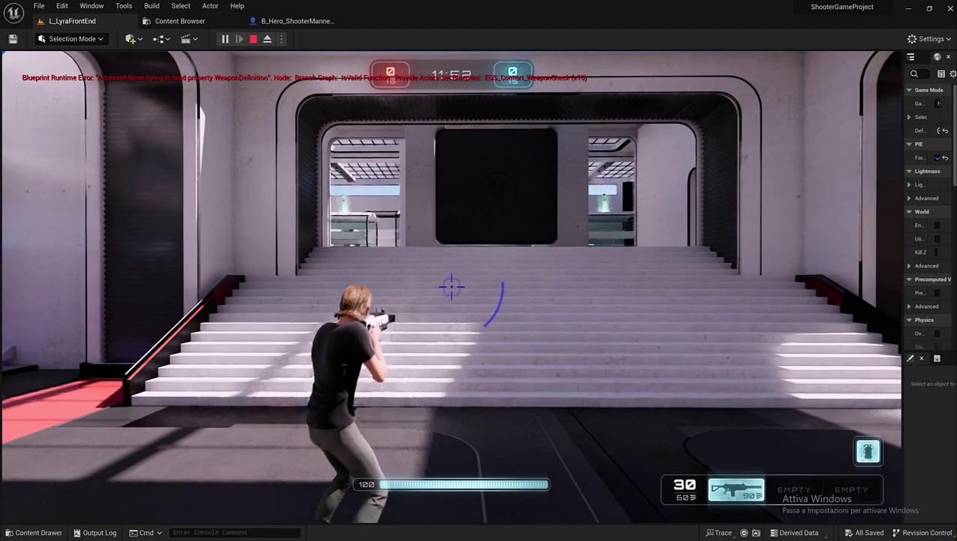
- Walk through the weapon-pad room and bring up the Weapon Selection screen with Tab
key("w")
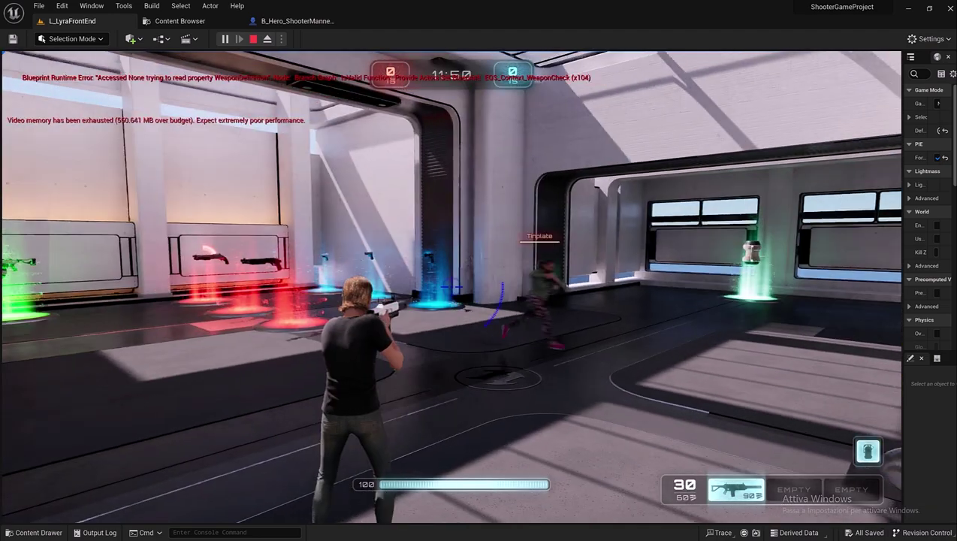
key("w")
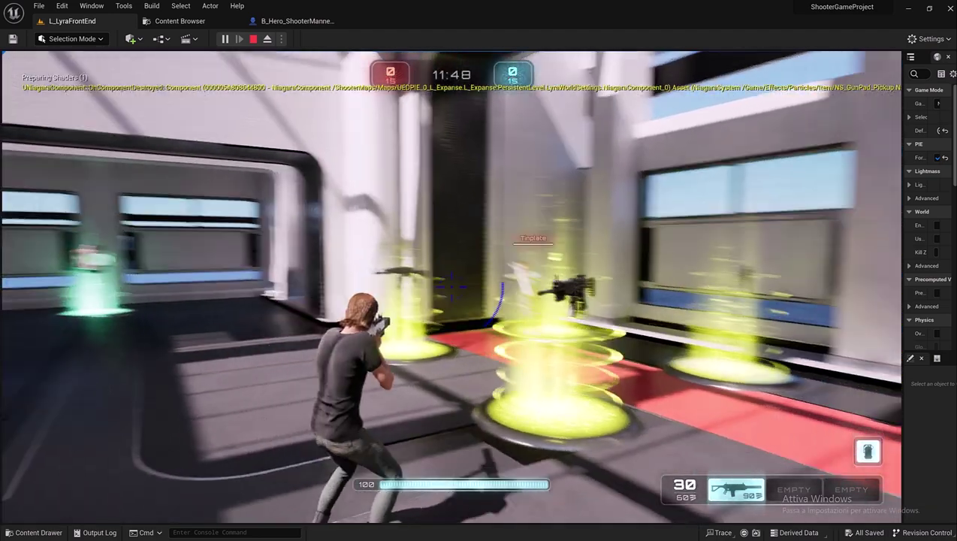
key("w")
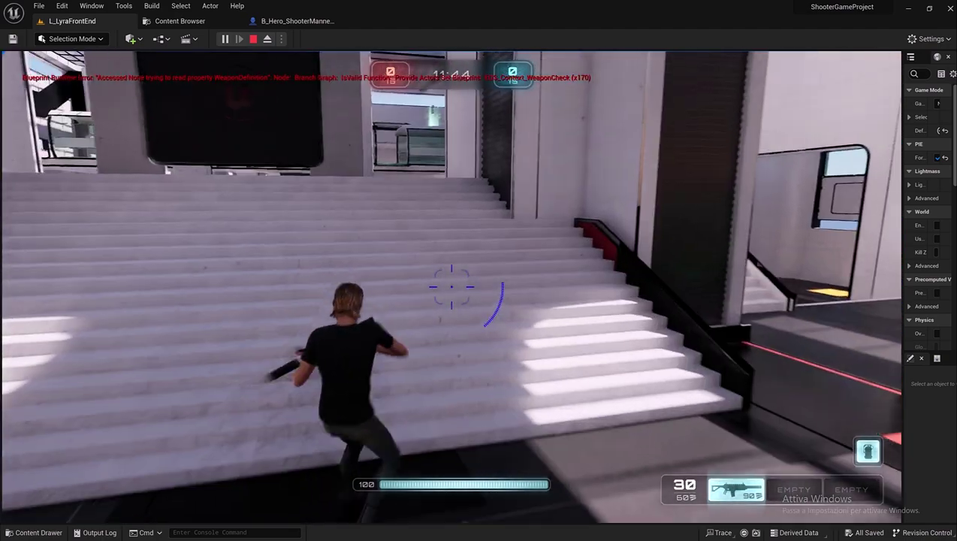
key("Tab")
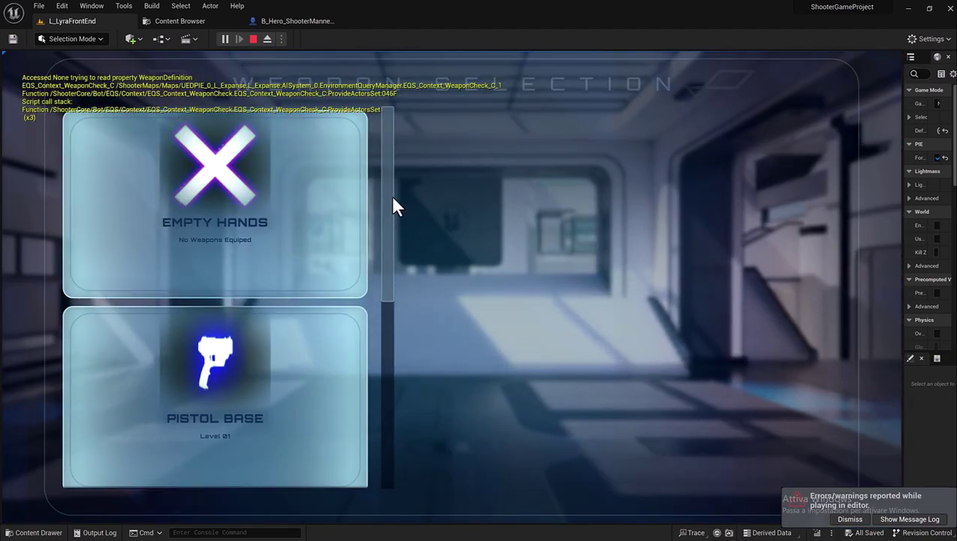
- Equip Shotgun Base, then Pistol Base, then Empty Hands in the weapon preview
scroll(385, 193, "down", 5)
left_click(347, 230)
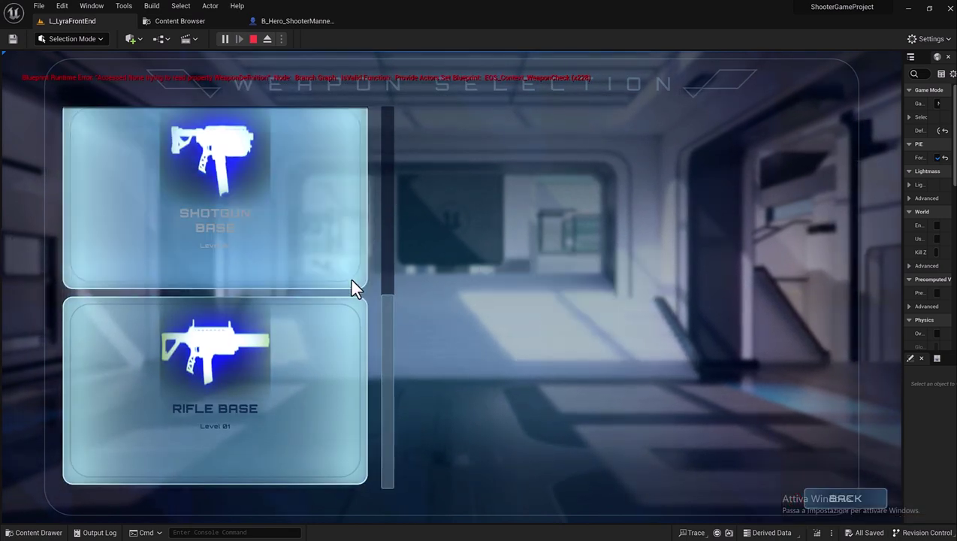
scroll(346, 289, "up", 3)
left_click(346, 301)
scroll(319, 242, "up", 2)
left_click(317, 243)
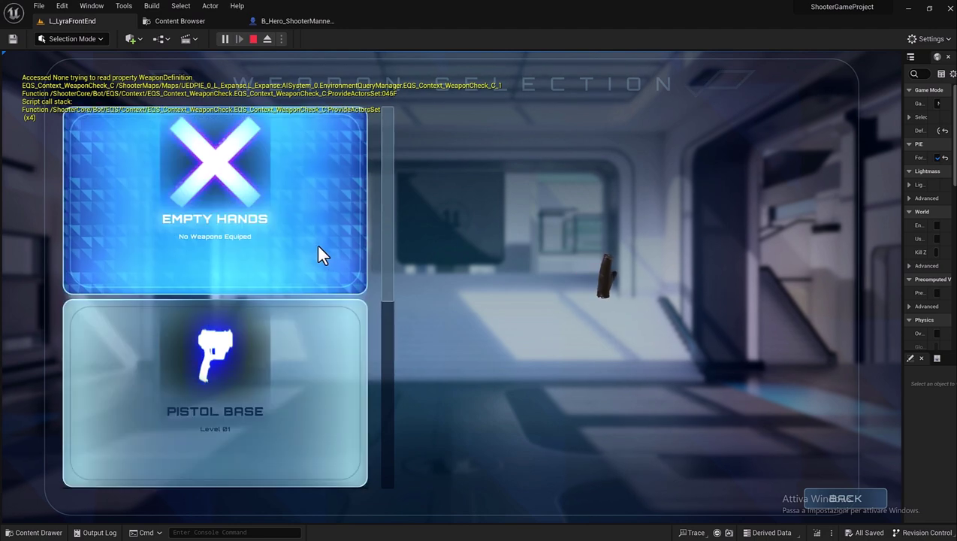
- Cycle back through Pistol Base and Shotgun Base to Rifle Base
scroll(297, 236, "down", 2)
left_click(297, 234)
scroll(299, 237, "down", 2)
left_click(301, 241)
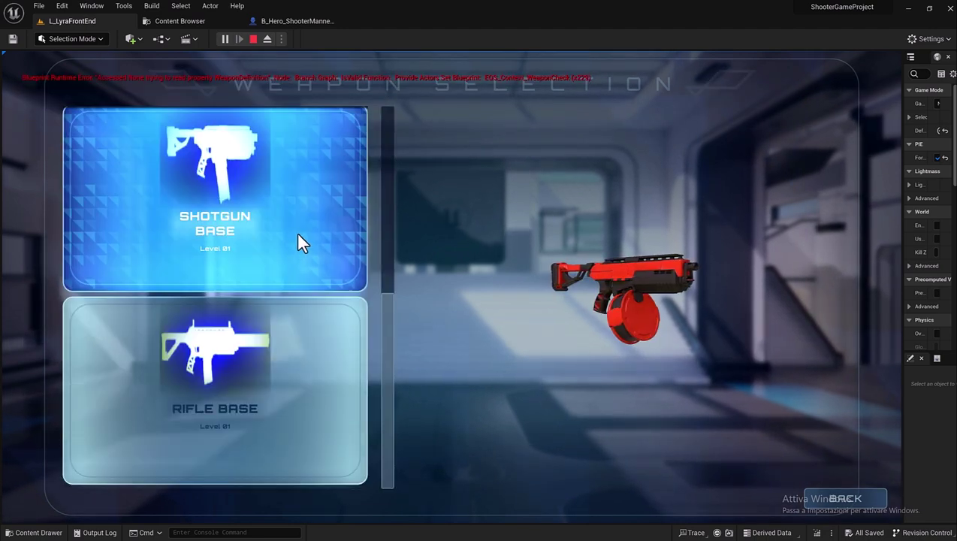
scroll(291, 321, "up", 1)
scroll(280, 331, "down", 1)
left_click(281, 332)
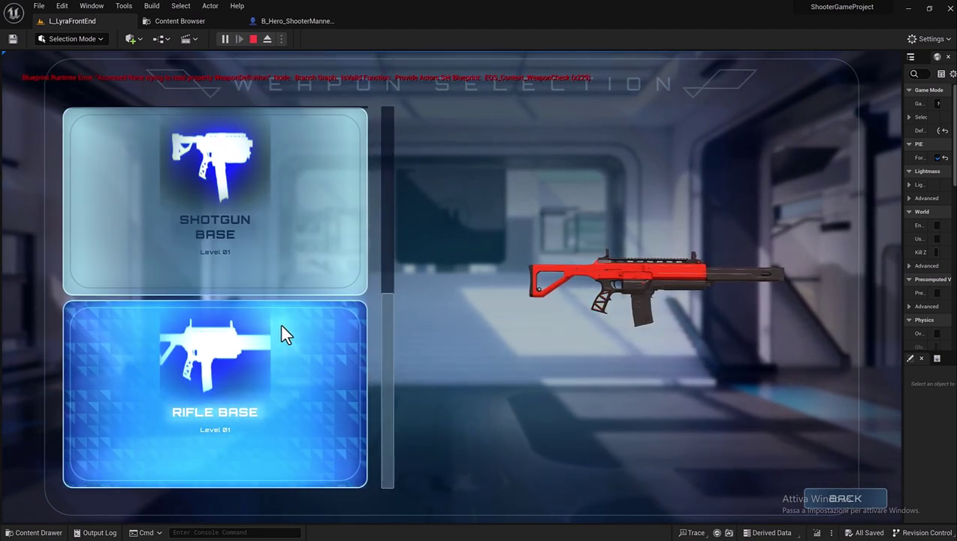
- Alternate between Shotgun Base and Rifle Base, then return to Empty Hands
left_click(284, 252)
left_click(272, 375)
left_click(272, 226)
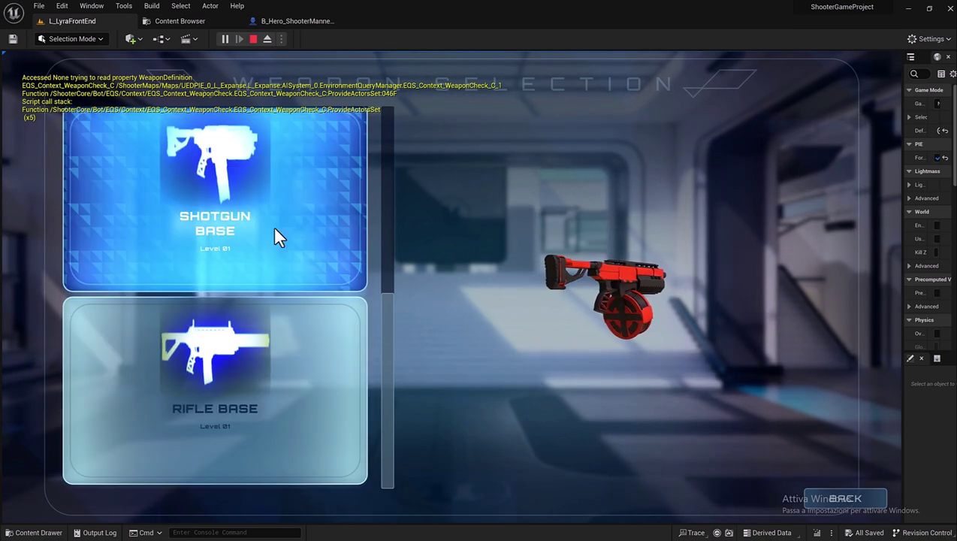
scroll(273, 231, "up", 2)
left_click(273, 237)
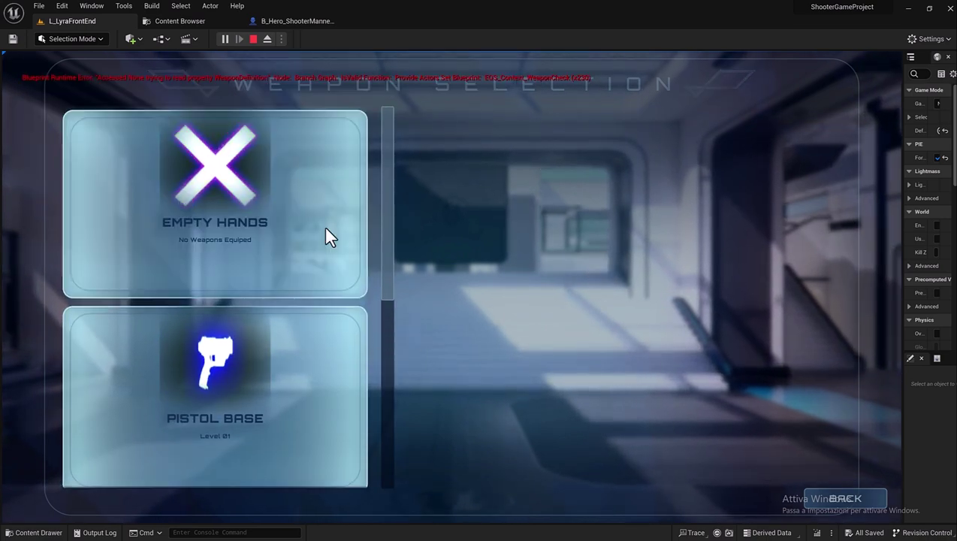
- Re-equip Shotgun Base, toggle it off and on, then Pistol Base and finally Empty Hands
scroll(309, 287, "down", 2)
left_click(309, 287)
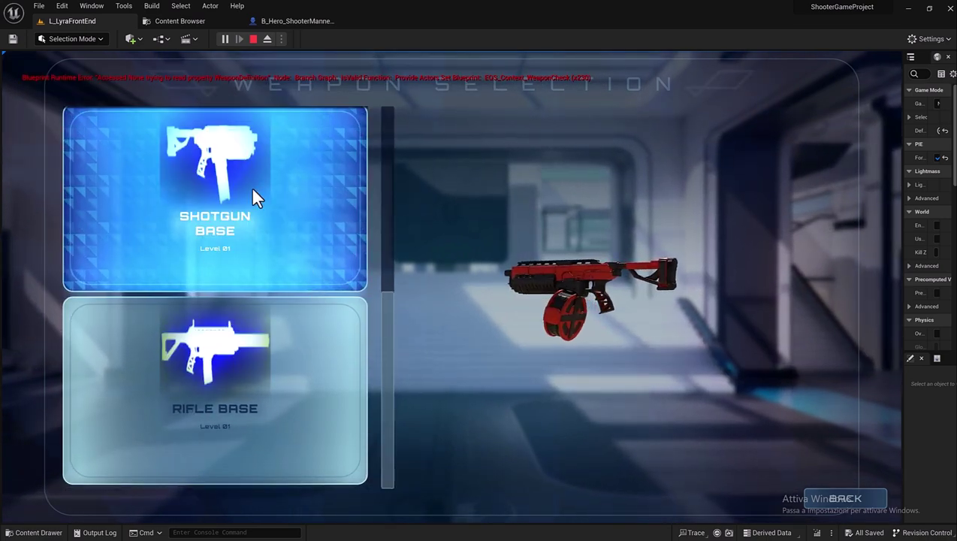
left_click(308, 148)
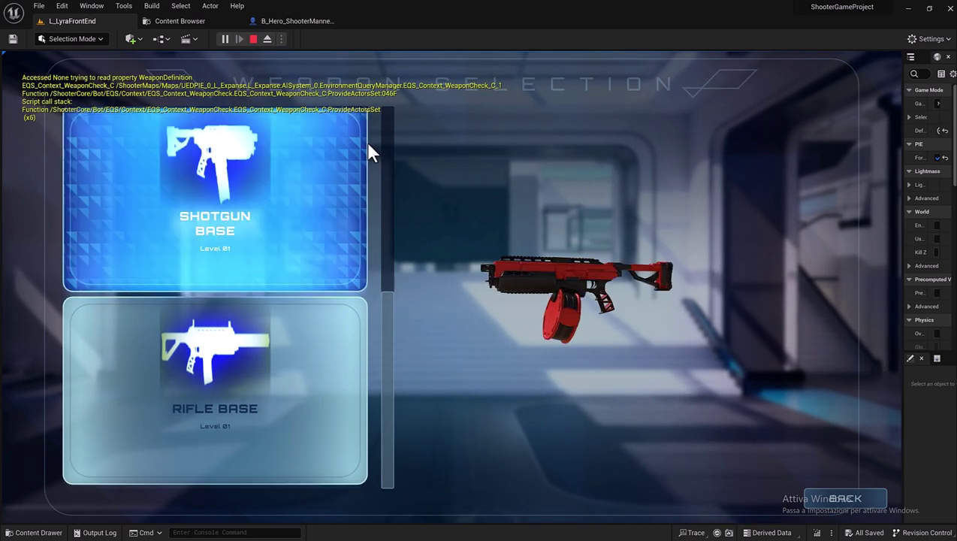
left_click(297, 385)
left_click(311, 245)
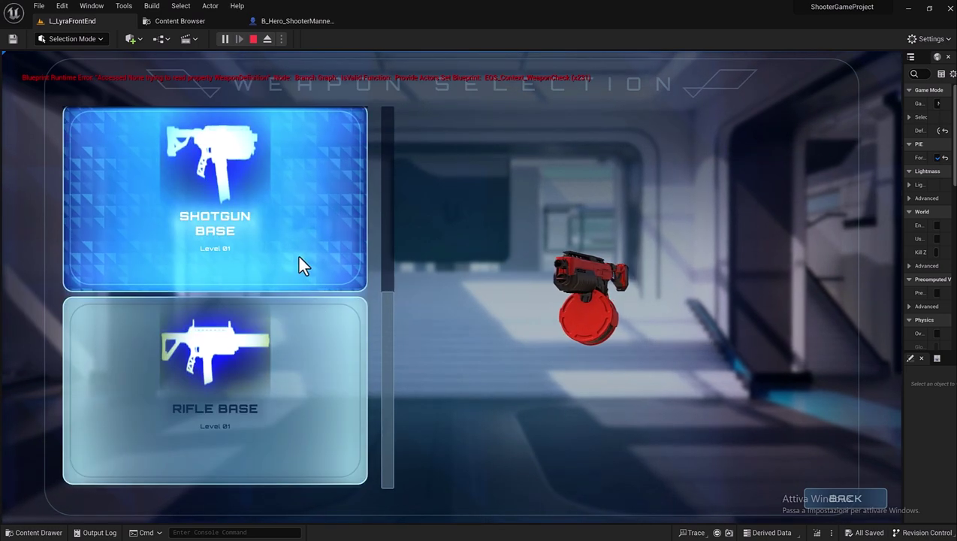
scroll(270, 346, "up", 2)
left_click(263, 256)
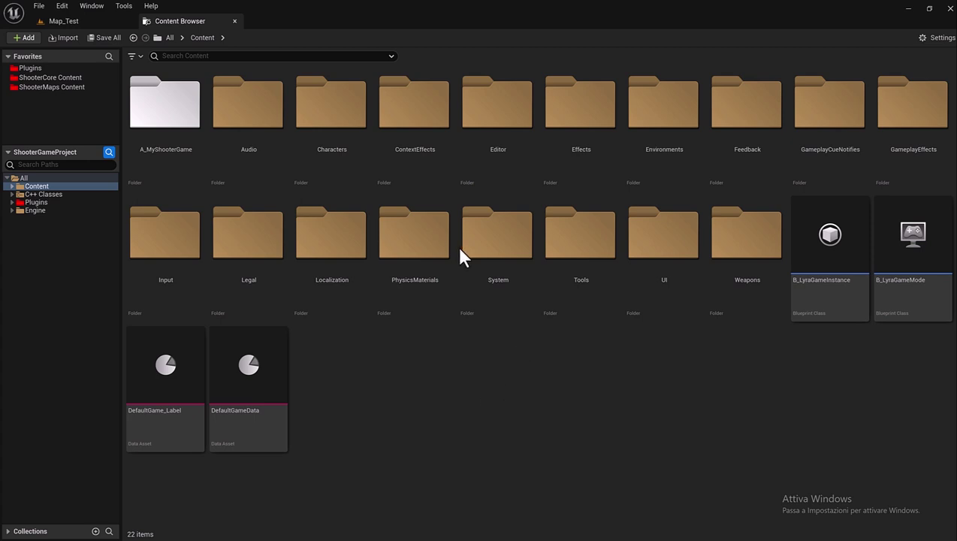
- Drill down from A_MyShooterGame through Blueprints and BlueprintsFrameworks into the SaveGame folder
double_click(190, 133)
double_click(254, 180)
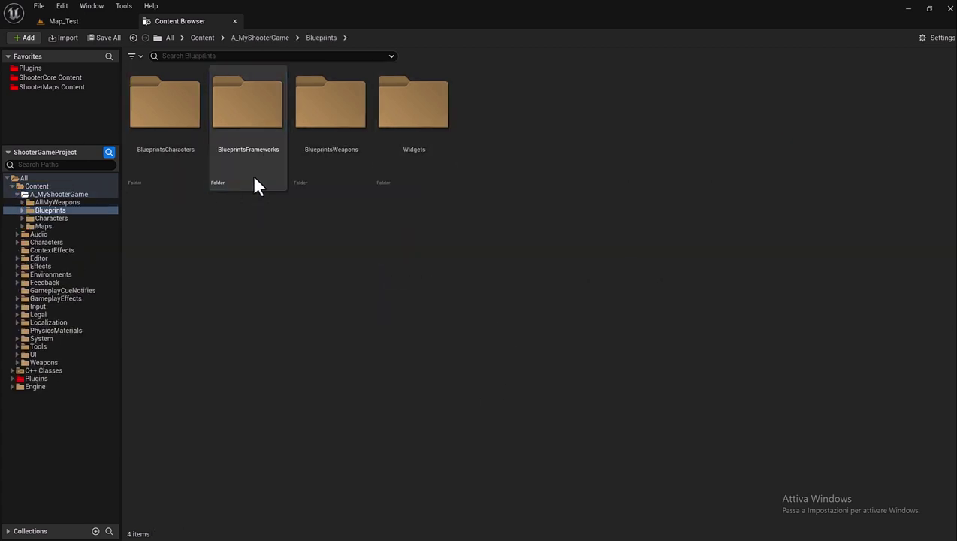
double_click(251, 168)
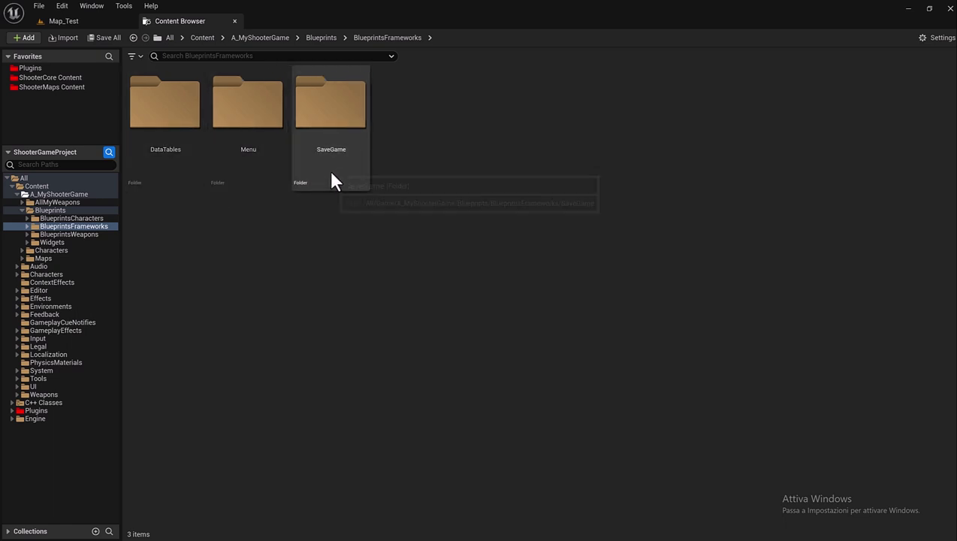
double_click(329, 169)
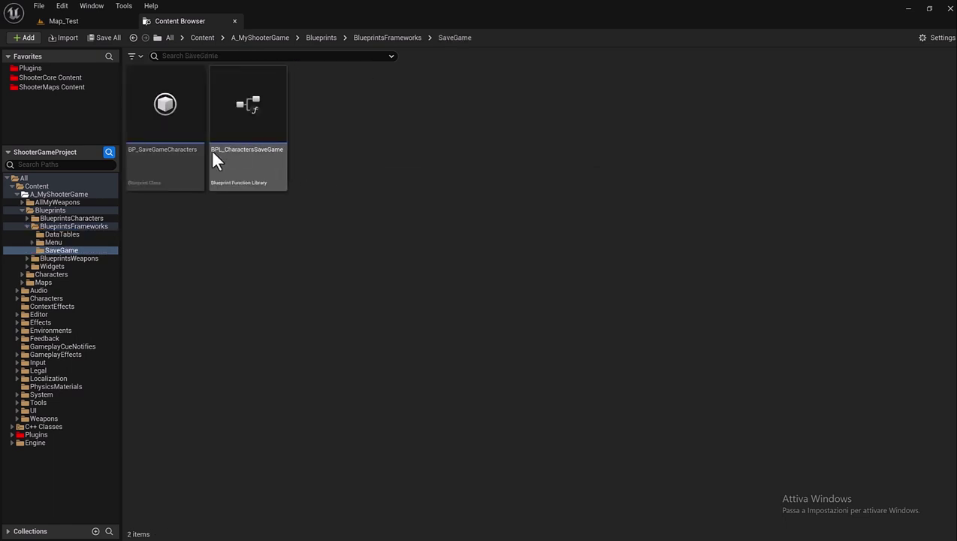
- Create a new folder named SaveGameCharacters inside SaveGame
right_click(331, 168)
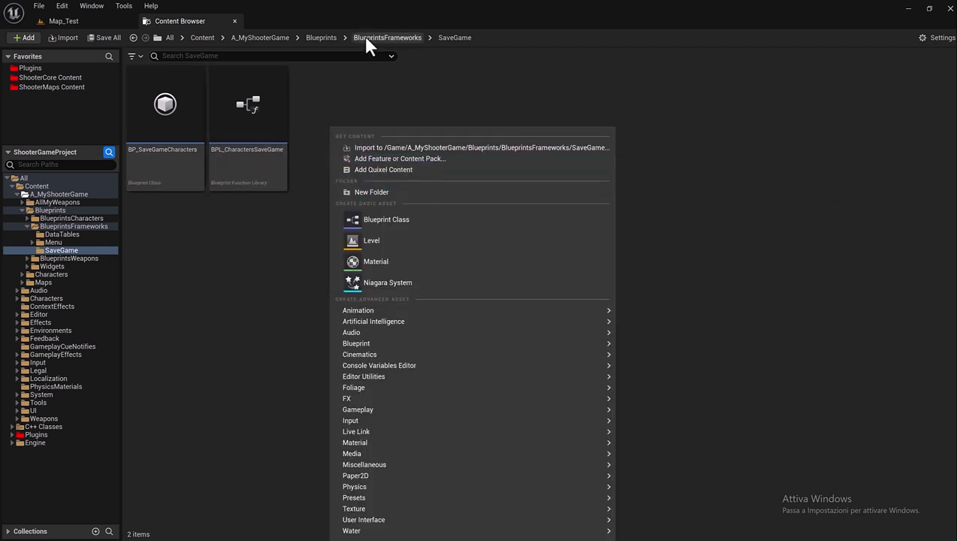
left_click(434, 192)
type("SaveGa")
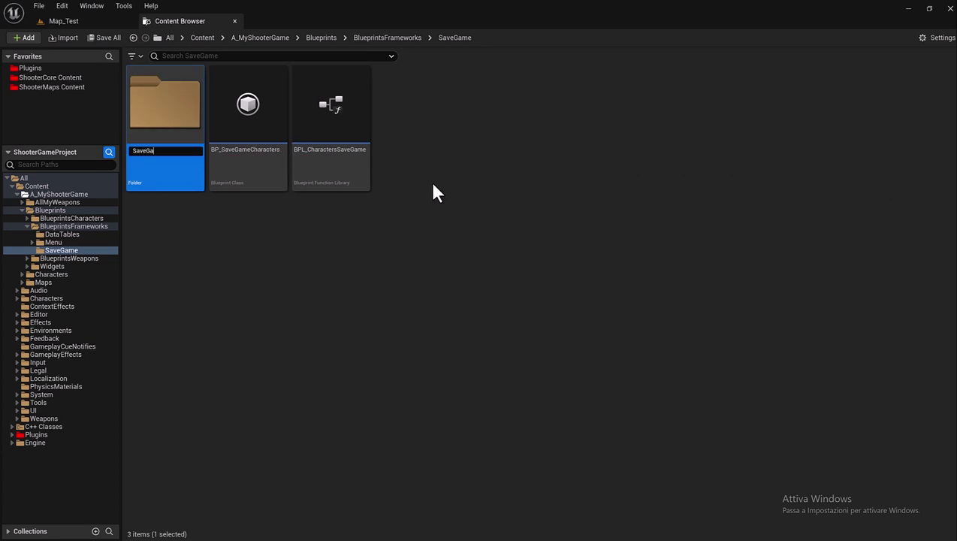
type("meChara")
type("cters")
key("Return")
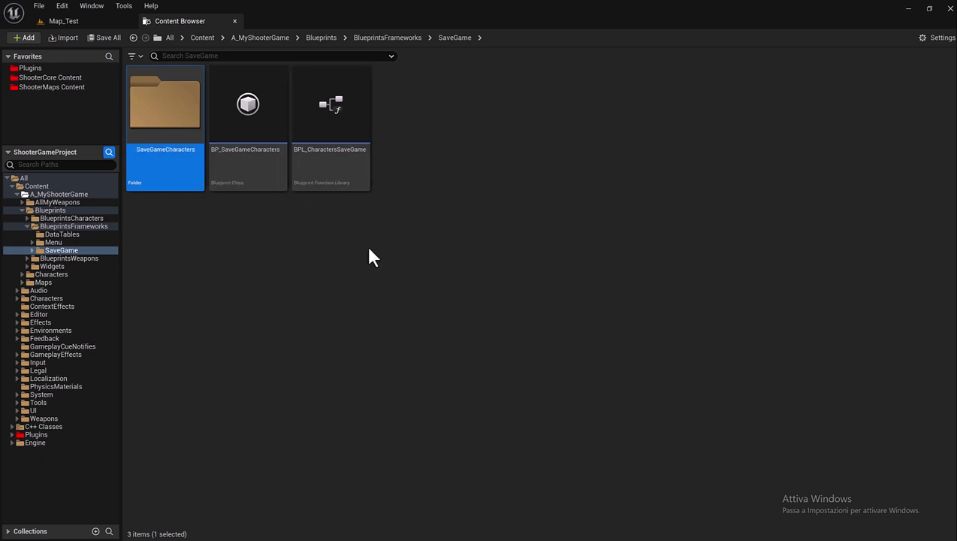
- Create a second folder named SaveGameWeapons, then select both save-game assets
right_click(369, 249)
left_click(440, 193)
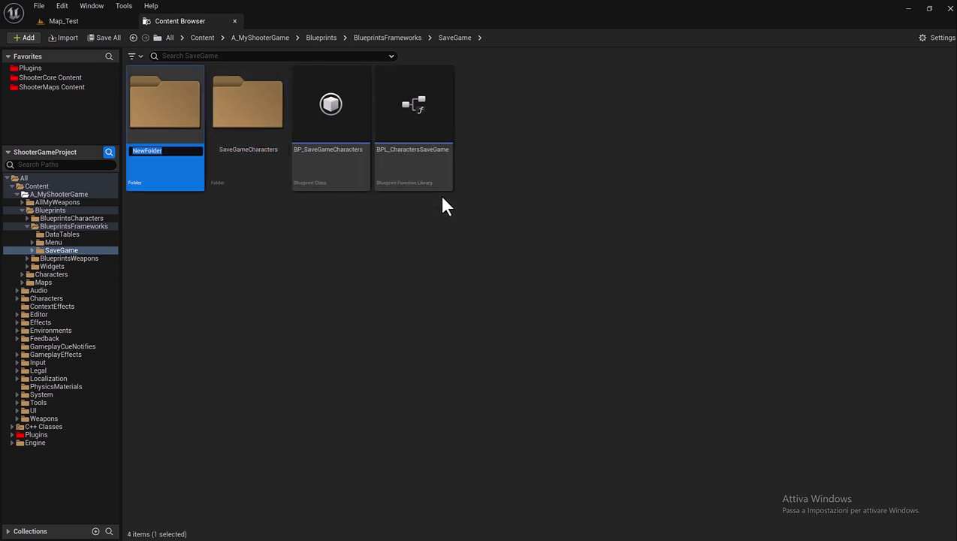
type("SaveGa")
type("meW")
type("eapons")
key("Return")
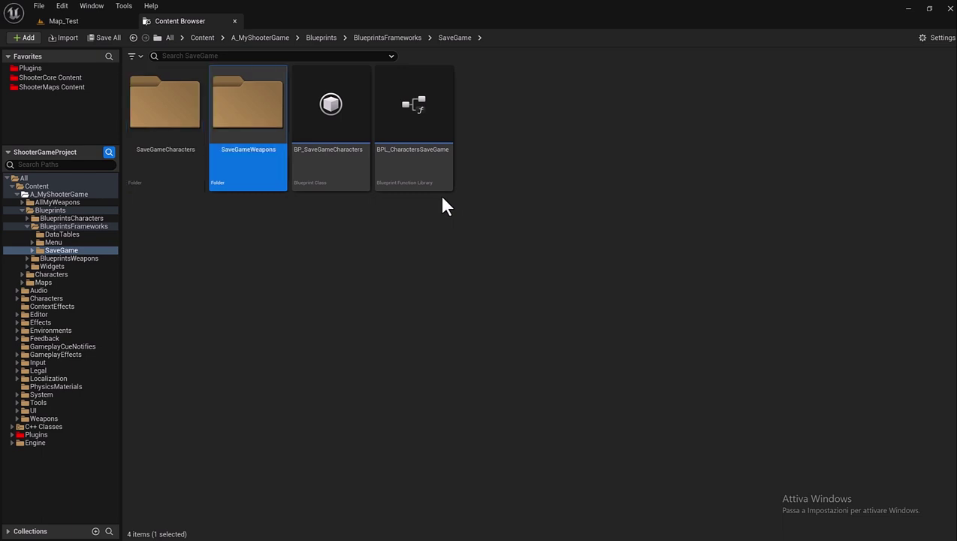
left_click(349, 158)
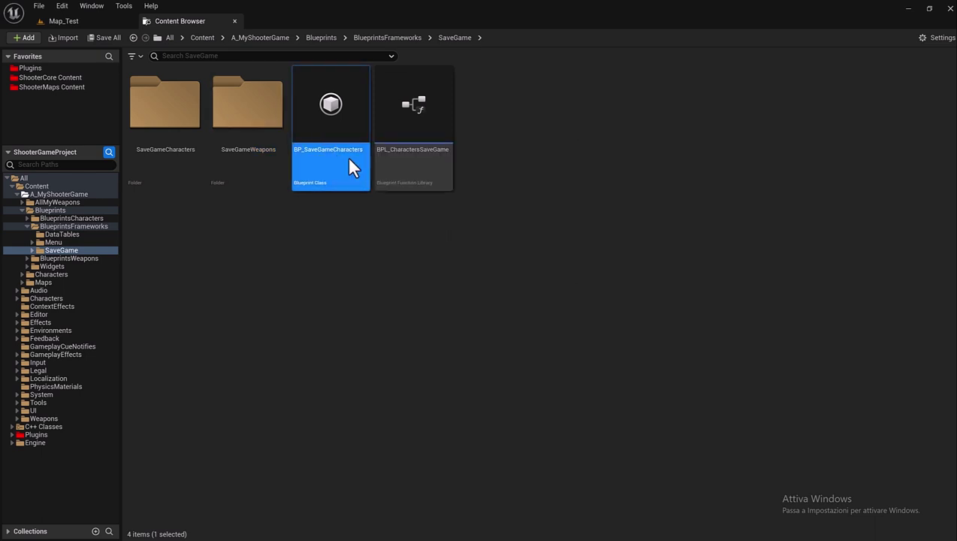
left_click(392, 159, "ctrl")
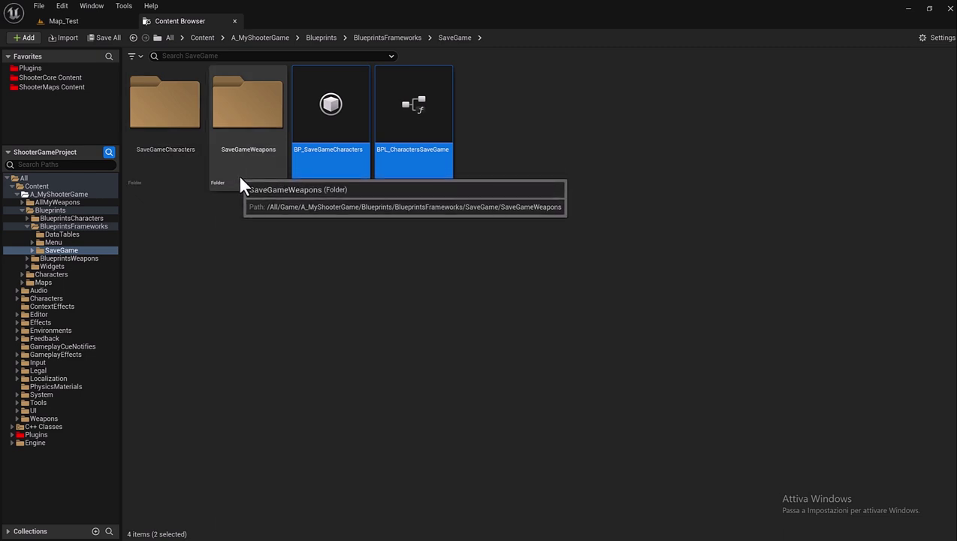
- Paste copies of both save-game assets into SaveGameCharacters and save them
double_click(162, 167)
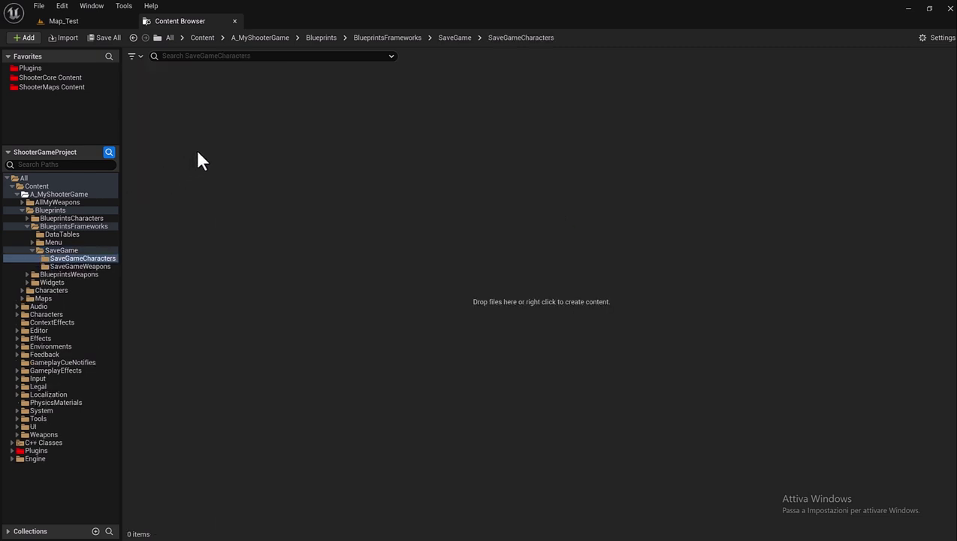
key("ctrl+v")
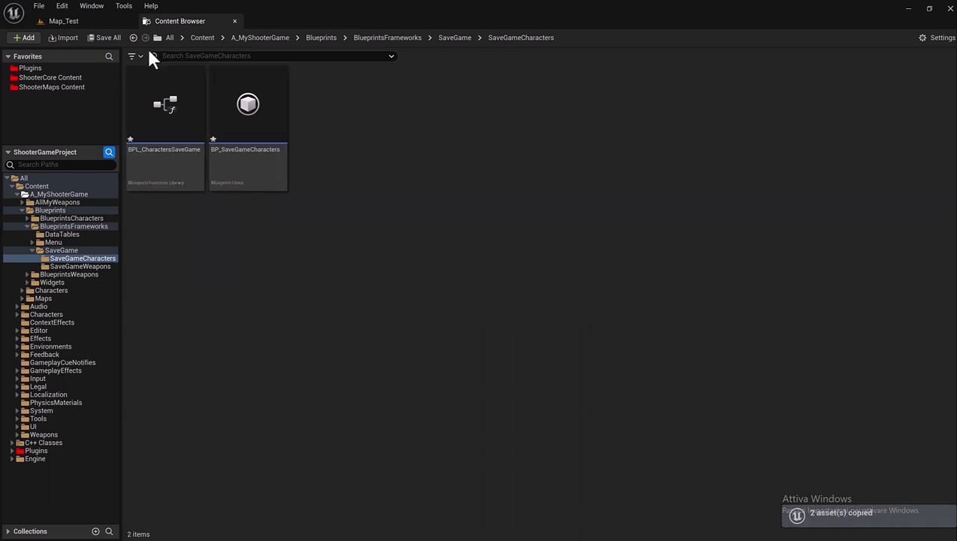
left_click(107, 38)
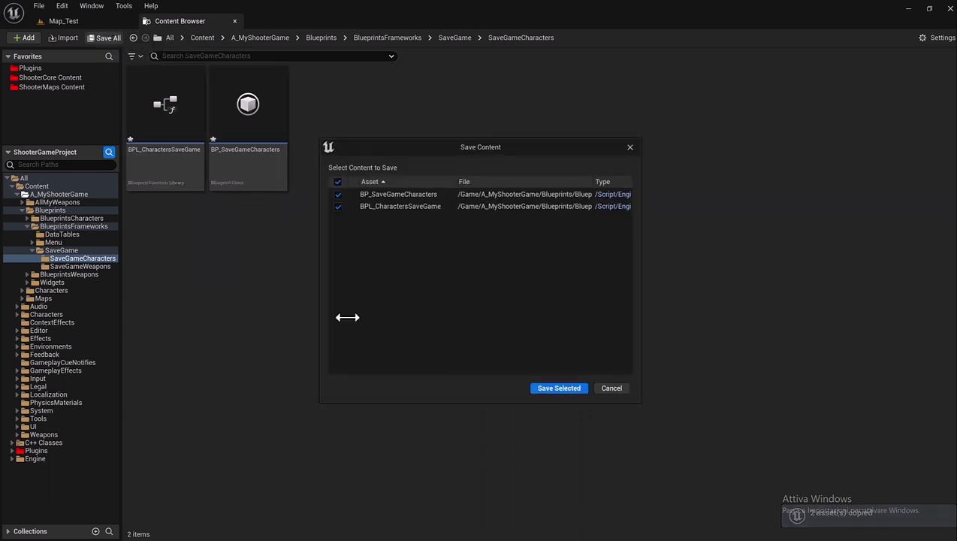
left_click(540, 389)
- Back in SaveGame, rename BP_SaveGameCharacters to BP_SaveGameWeapons
left_click(443, 39)
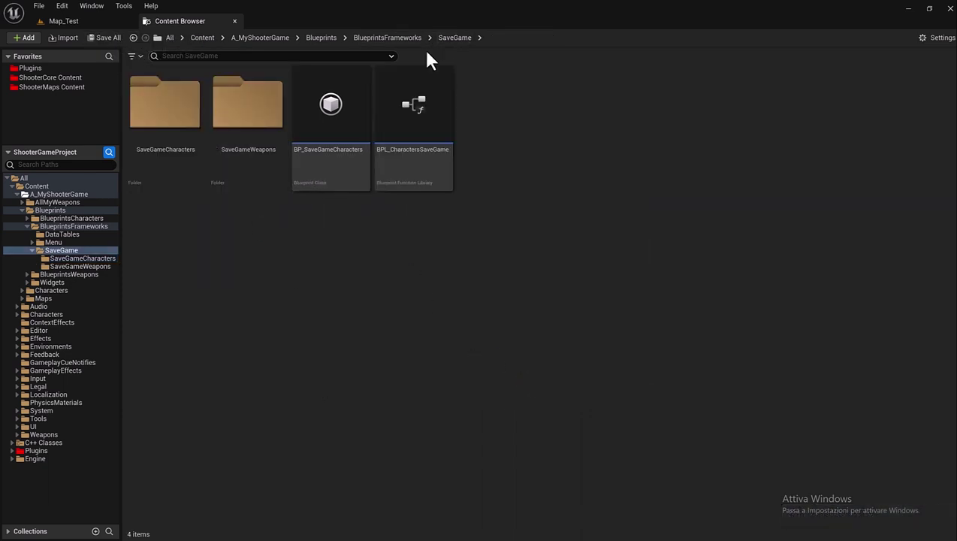
left_click(346, 173)
left_click(337, 152)
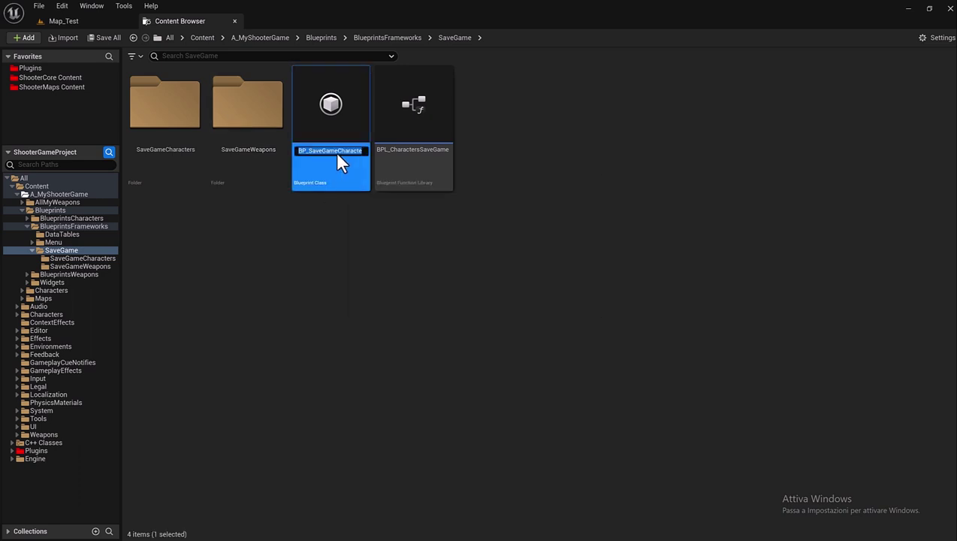
left_click_drag(335, 152, 381, 155)
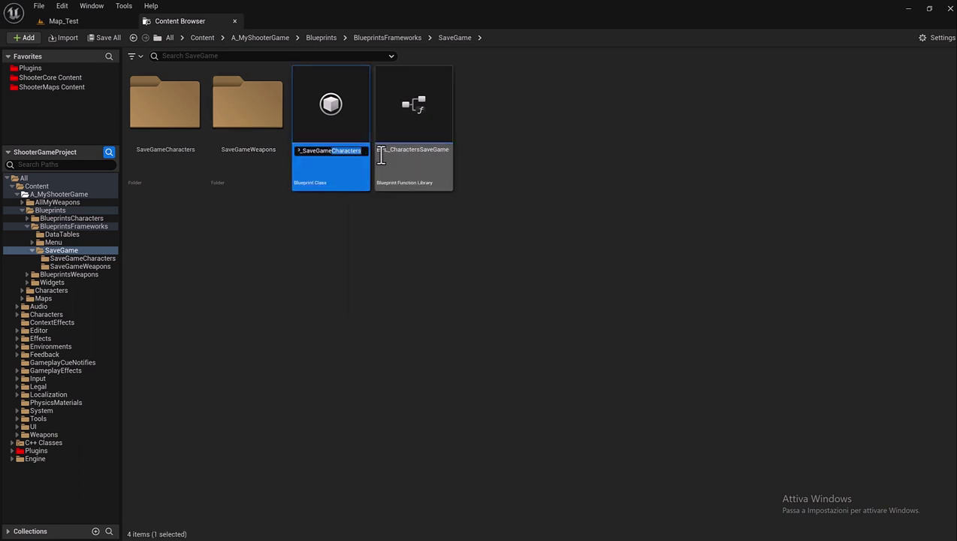
type("Weapon")
type("s")
key("Return")
- Rename BPL_CharactersSaveGame to BPL_WeaponsSaveGame
left_click(403, 175)
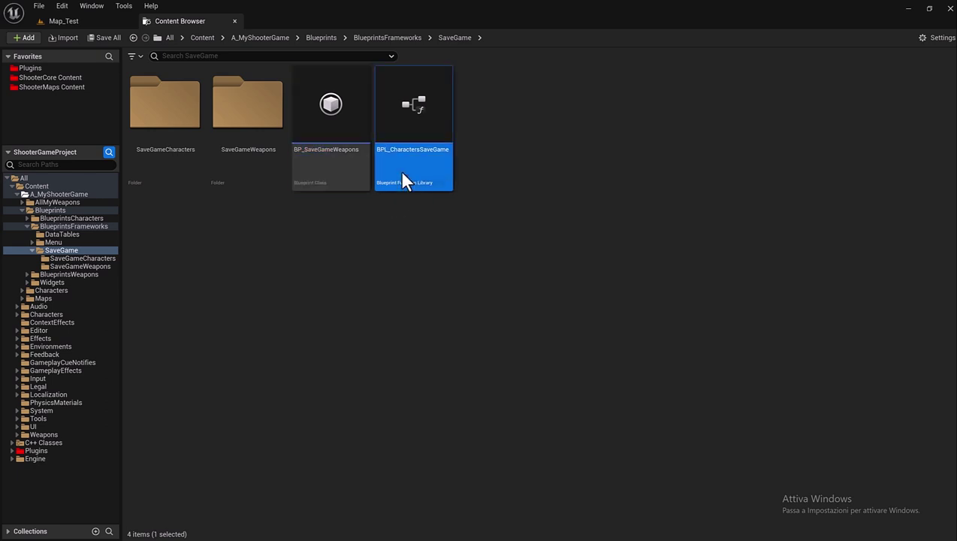
key("F2")
type("Weapo")
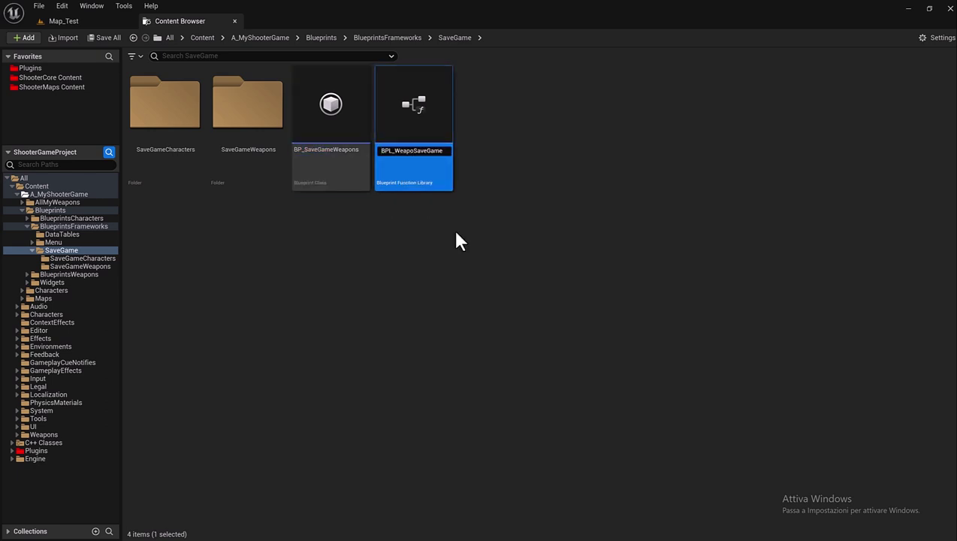
type("ns")
key("Return")
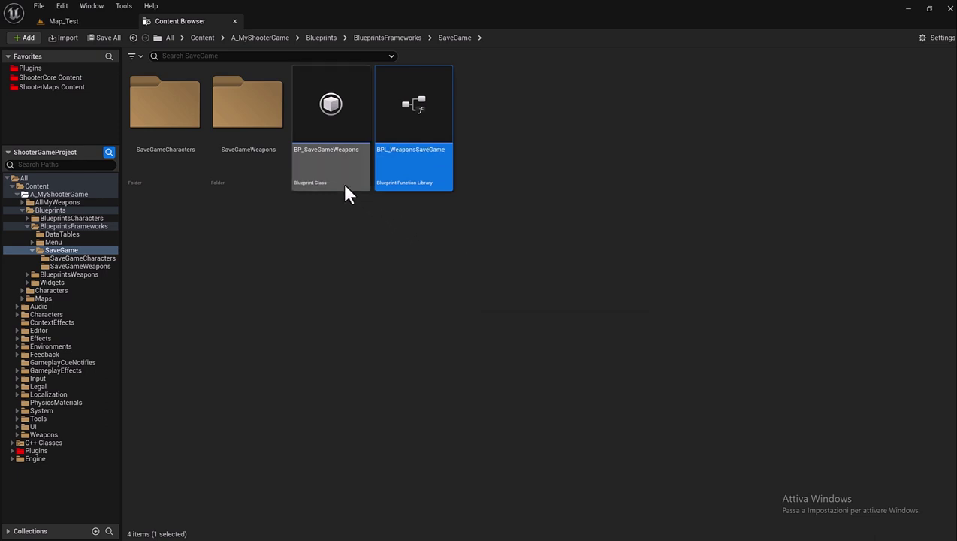
- Move both renamed assets into the SaveGameWeapons folder and open it
left_click(341, 183, "ctrl")
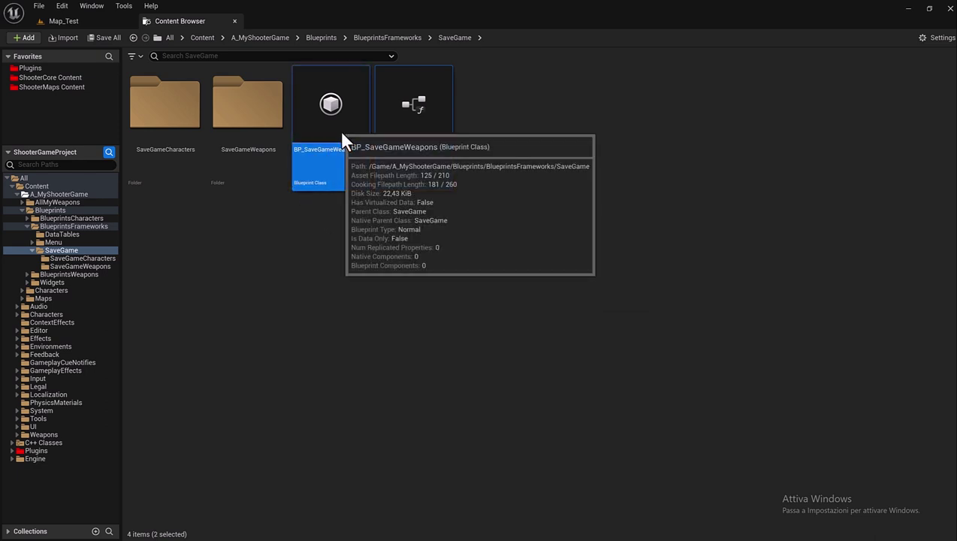
mouse_move(341, 135)
left_mouse_down()
mouse_move(259, 166)
mouse_move(250, 106)
left_mouse_up()
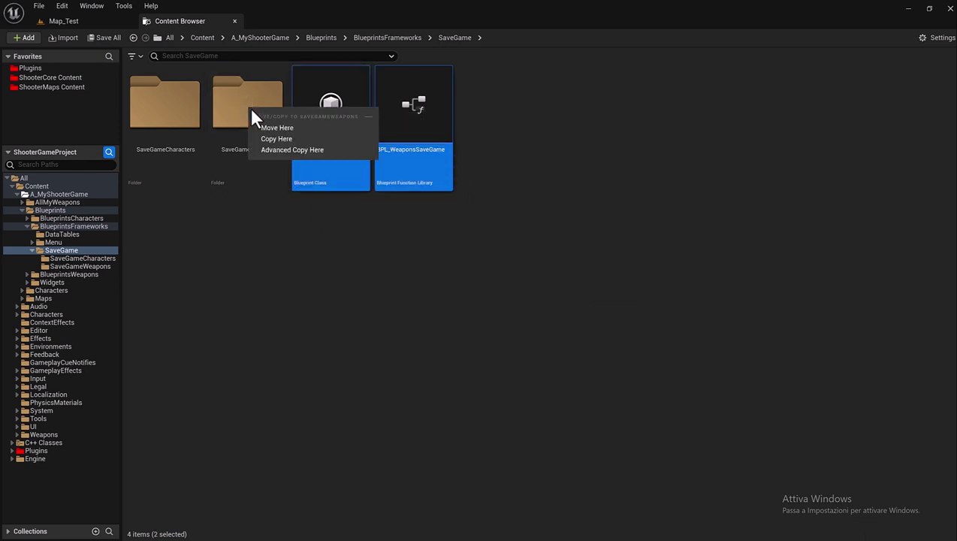
left_click(263, 124)
double_click(264, 130)
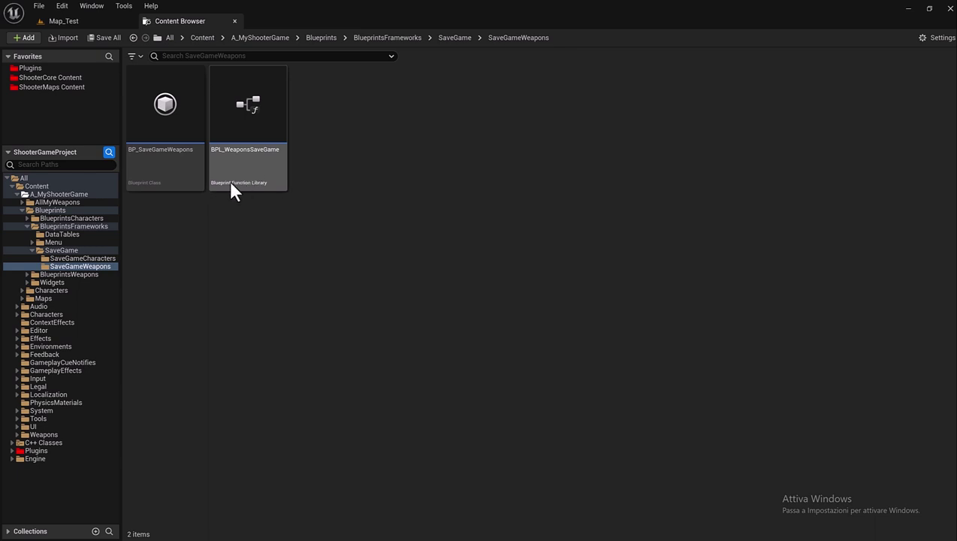
mouse_move(231, 184)
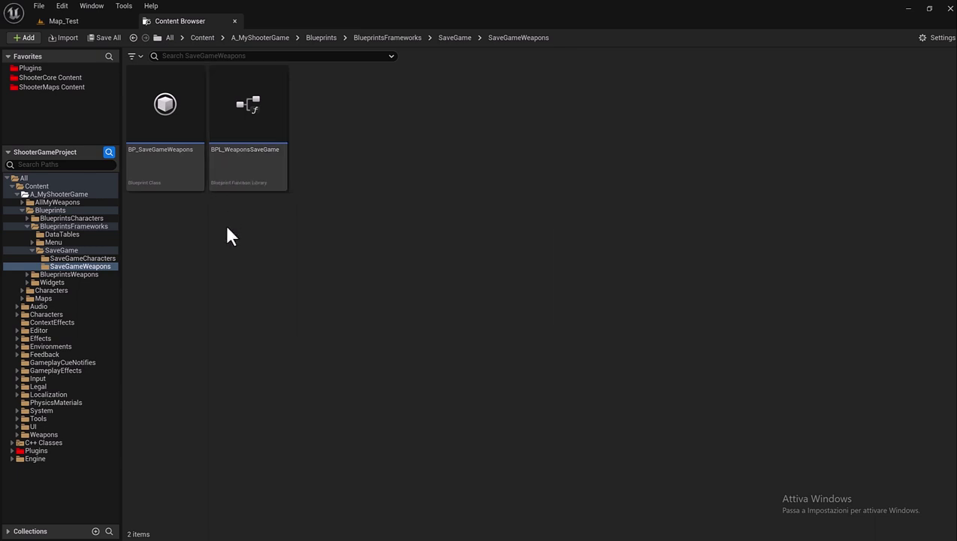
mouse_move(181, 187)
left_click(220, 174)
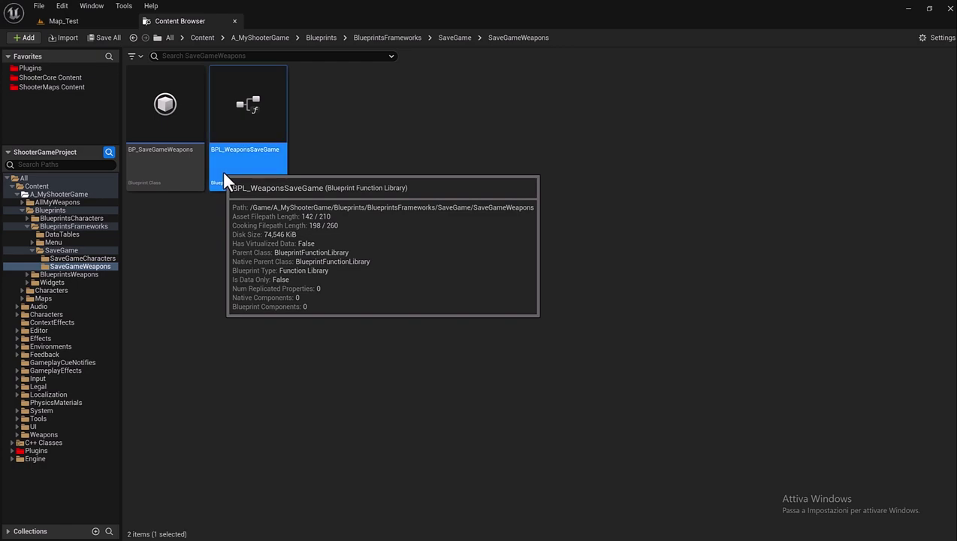
- Open the BPL_WeaponsSaveGame and BP_SaveGameWeapons blueprints, docking the editor in the main window
double_click(222, 170)
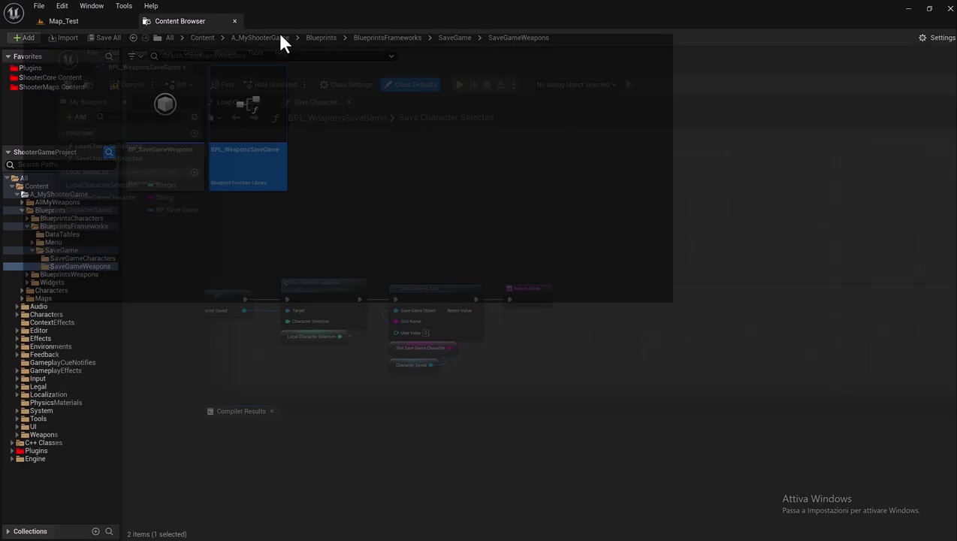
left_click_drag(109, 57, 295, 21)
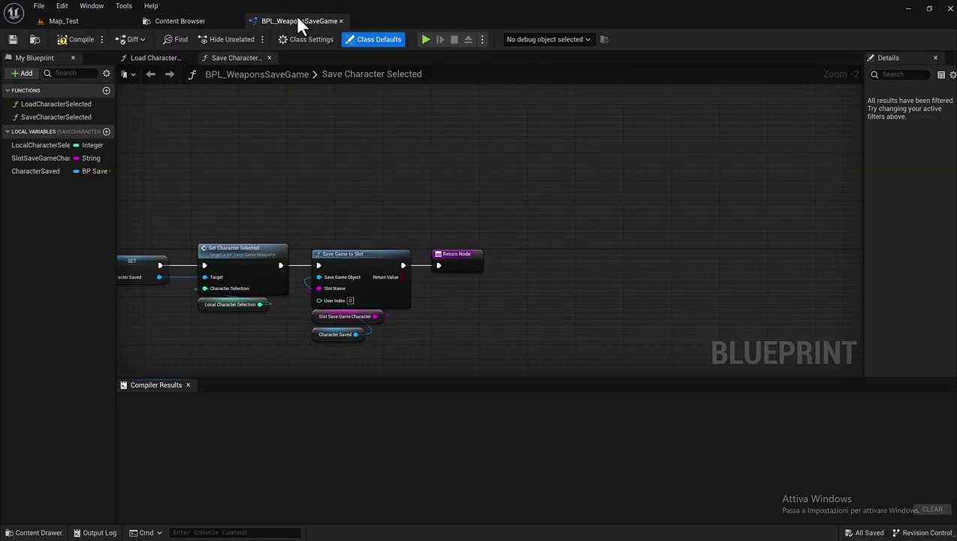
left_click(182, 23)
left_click(162, 126)
double_click(162, 127)
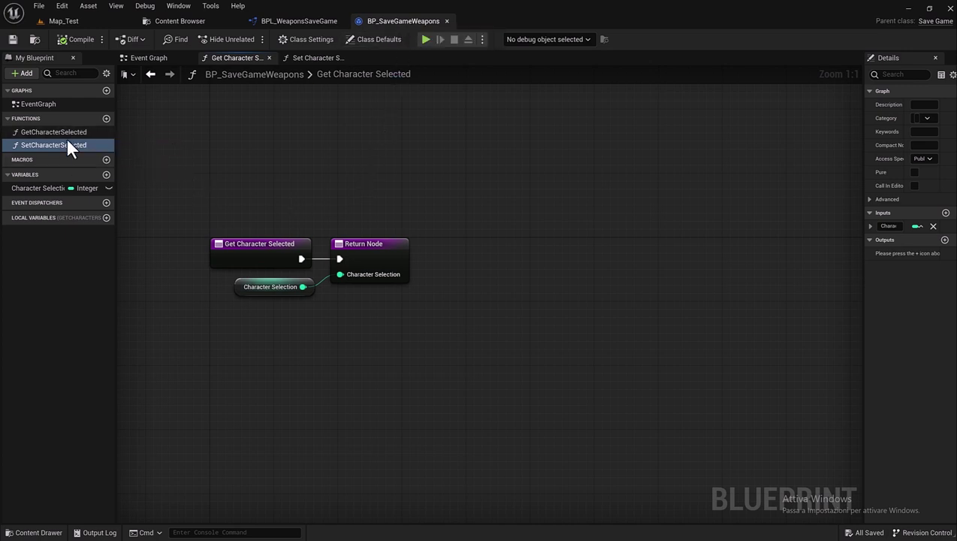
- Rename the Character Selection variable to Weapon Selection and compile the blueprint
left_click(40, 192)
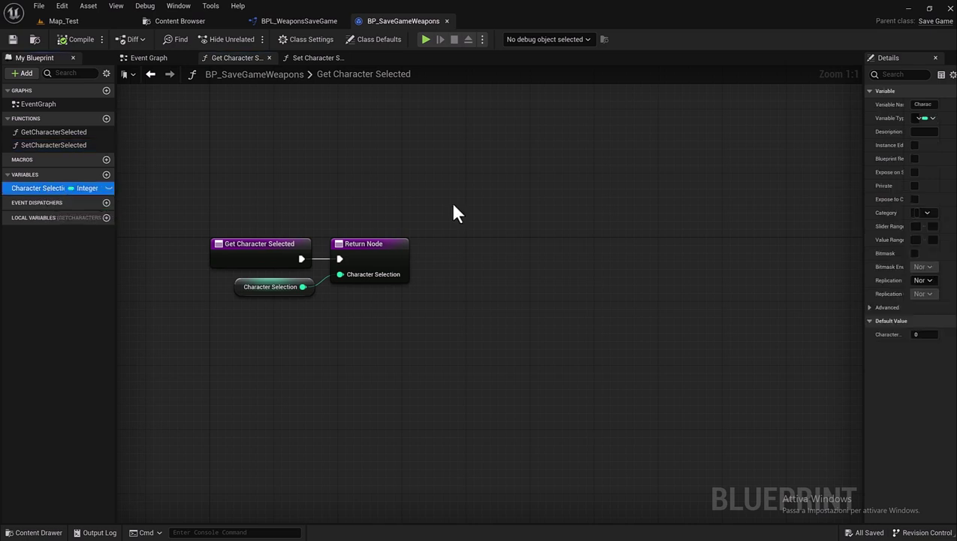
right_click_drag(861, 143, 835, 145)
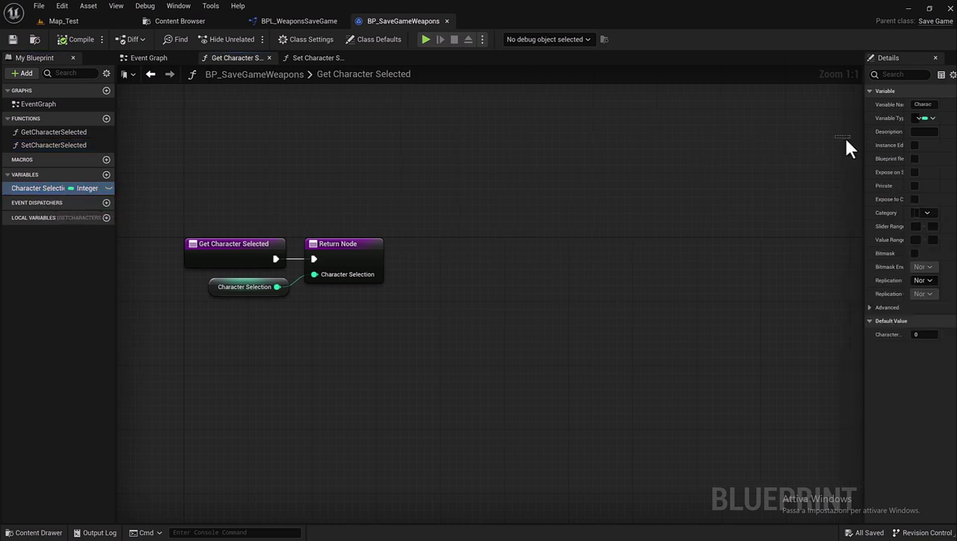
left_click_drag(862, 137, 752, 136)
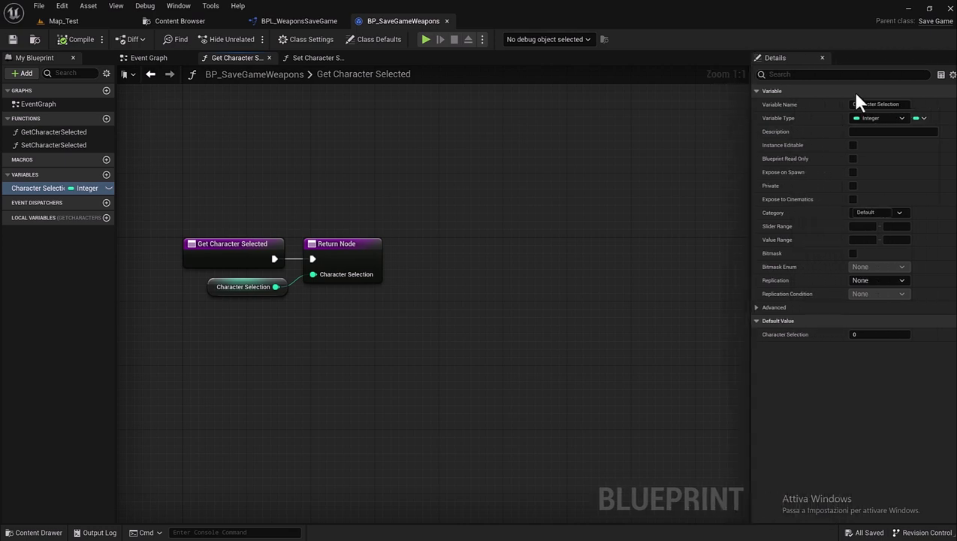
left_click(880, 107)
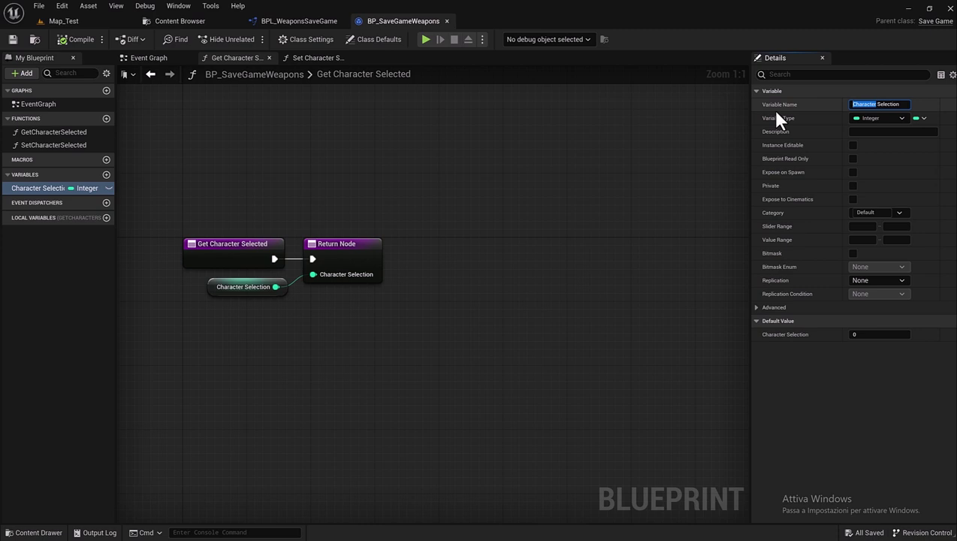
type("Weapon")
type("s")
key("BackSpace")
key("BackSpace")
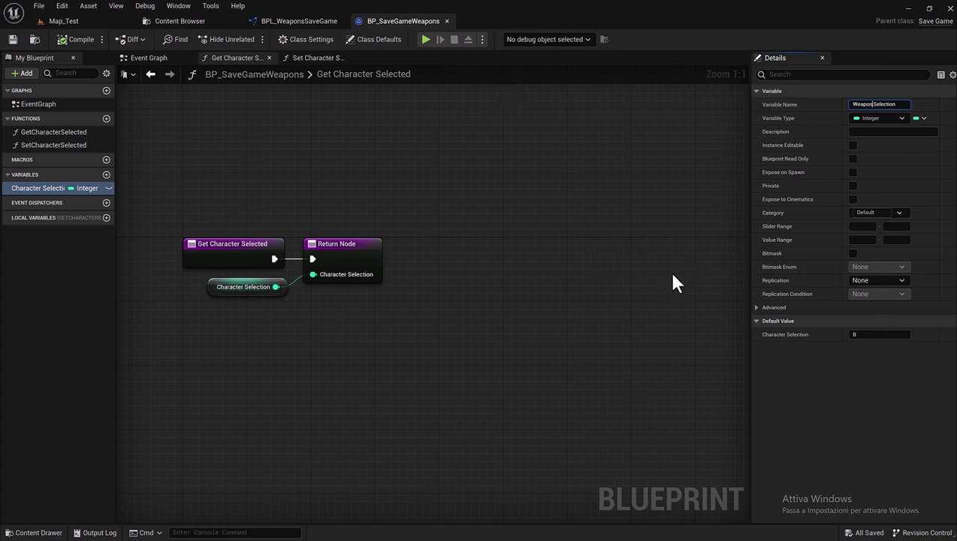
key("Return")
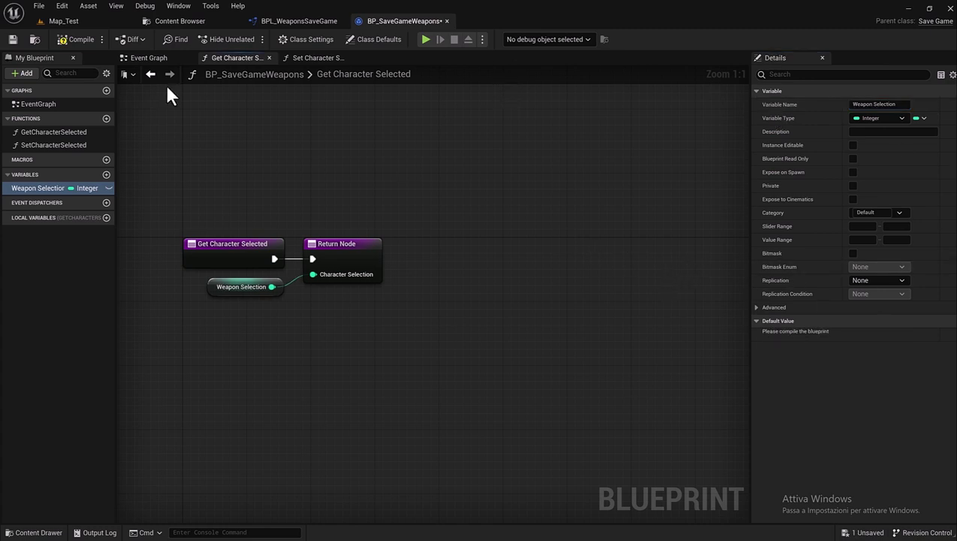
left_click(74, 38)
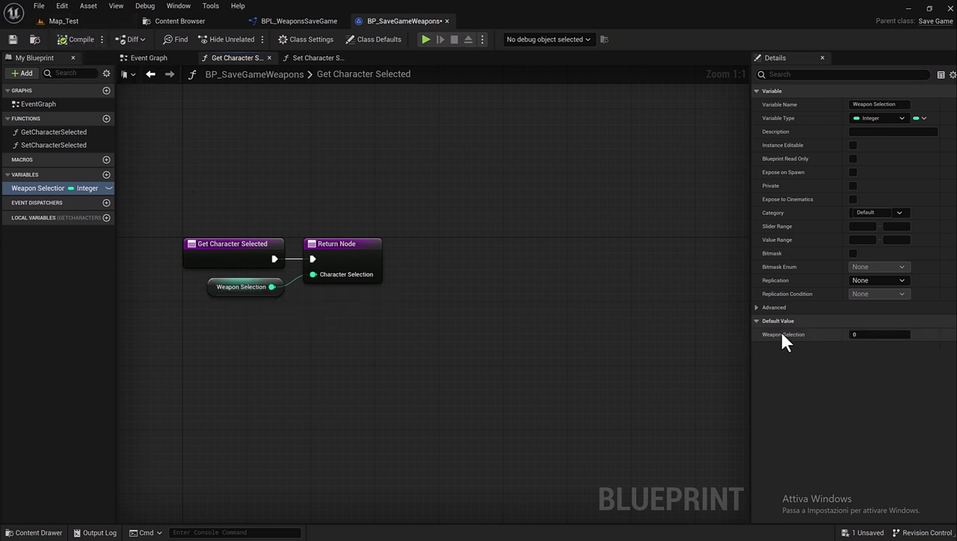
right_click_drag(428, 331, 524, 316)
- Rename the Return Node output CharacterSelection to WeaponSelection
left_click(450, 259)
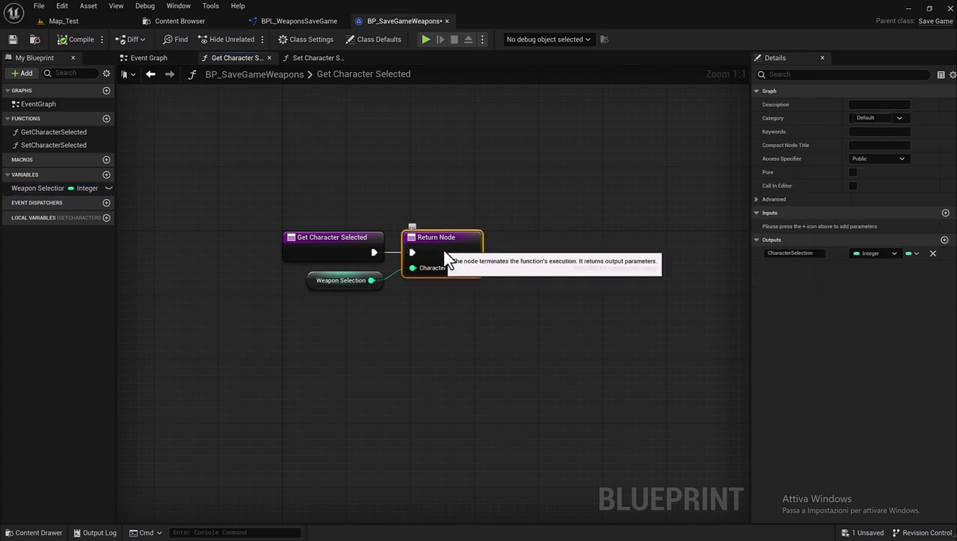
left_click(792, 253)
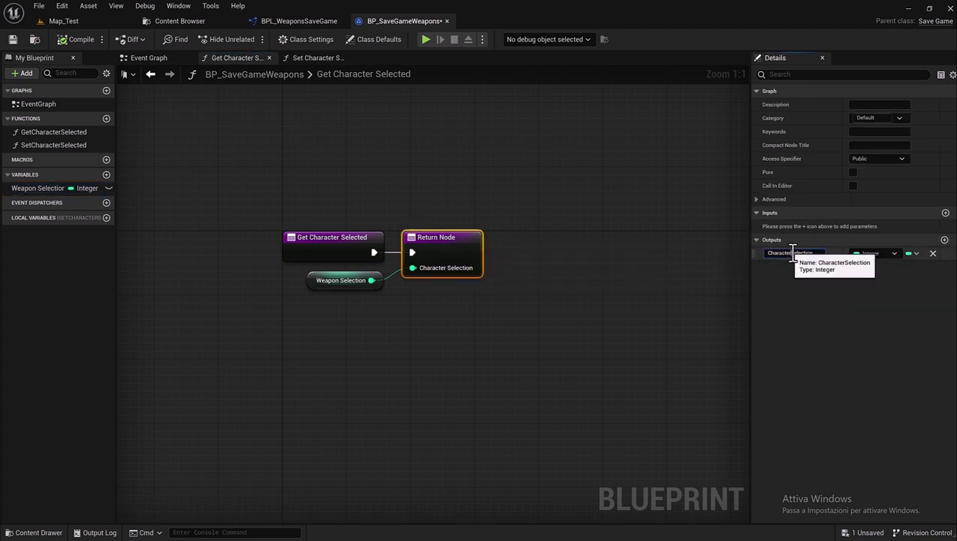
left_click_drag(792, 253, 749, 253)
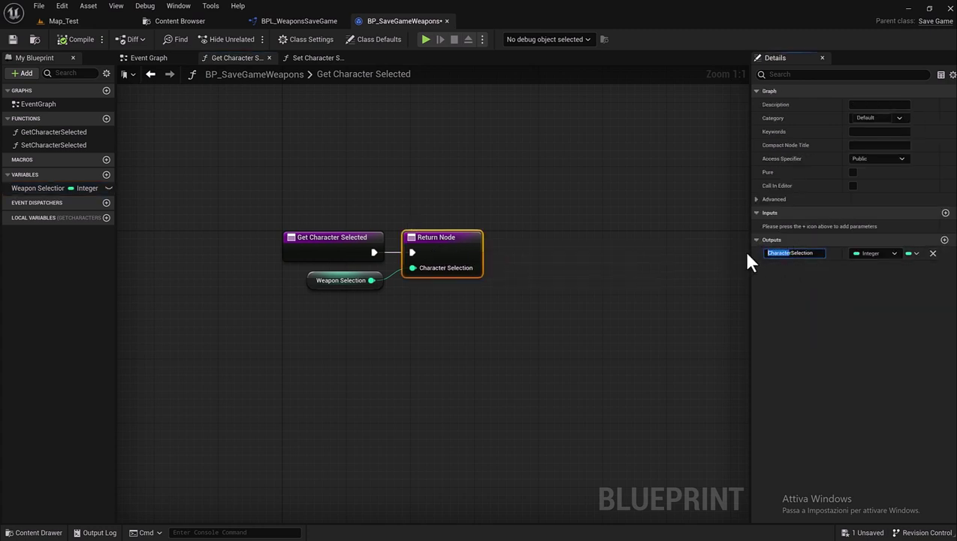
type("Weapon")
left_click_drag(787, 253, 765, 254)
key("Return")
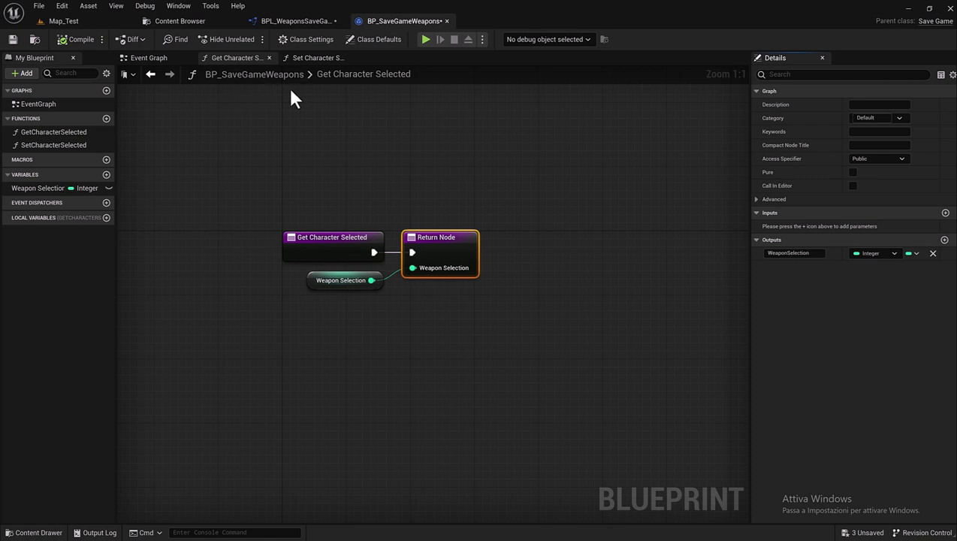
- Rename GetCharacterSelected to GetWeaponSelected, compile, and open the SetCharacterSelected graph
left_click(49, 132)
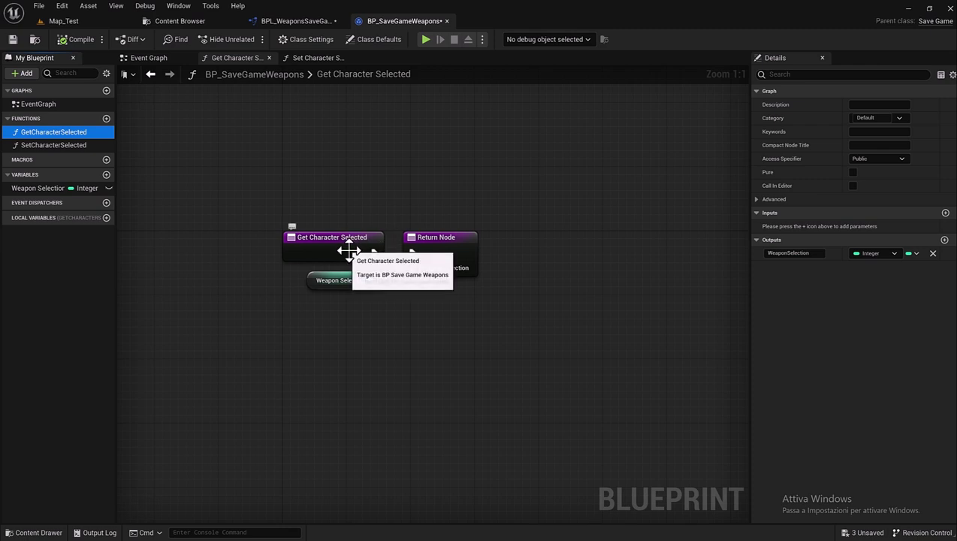
left_click(35, 130)
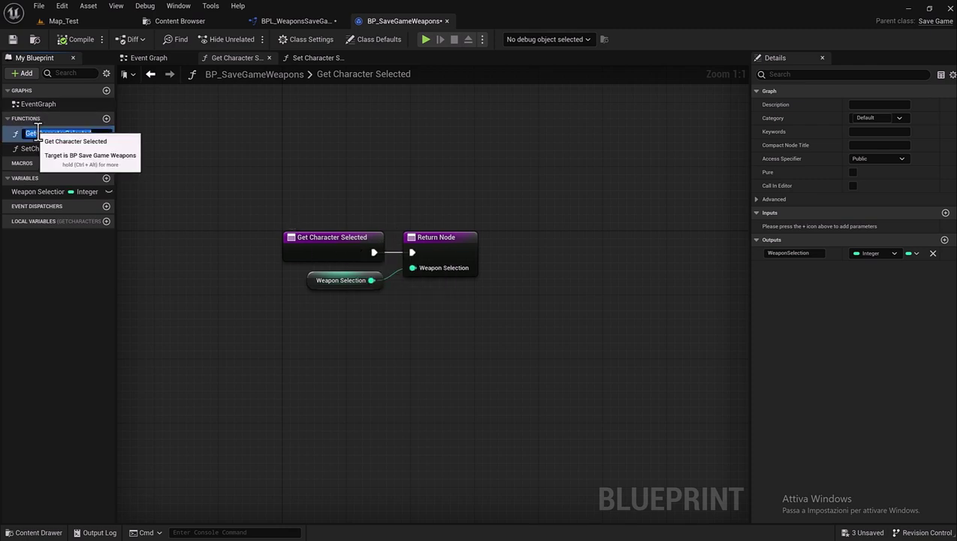
left_click_drag(35, 130, 66, 130)
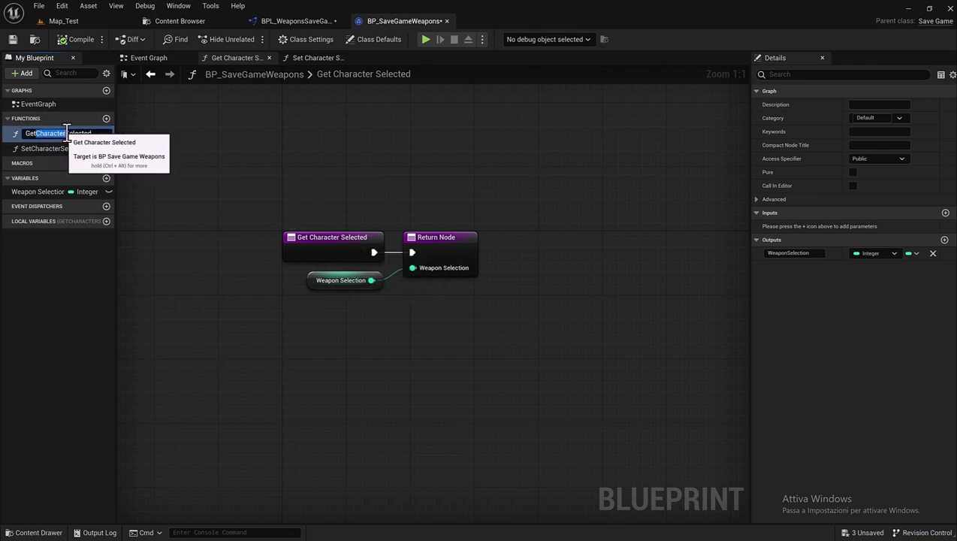
type("Weapon")
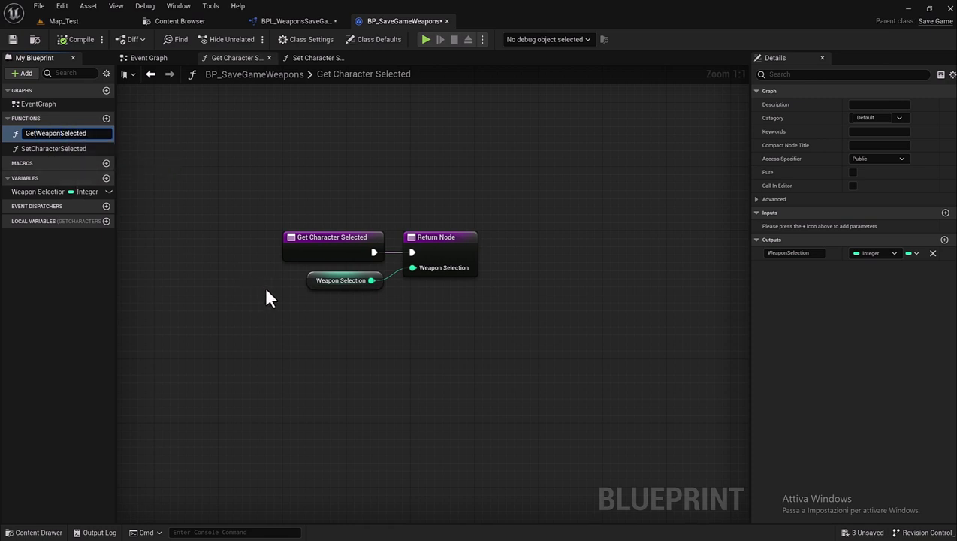
key("Return")
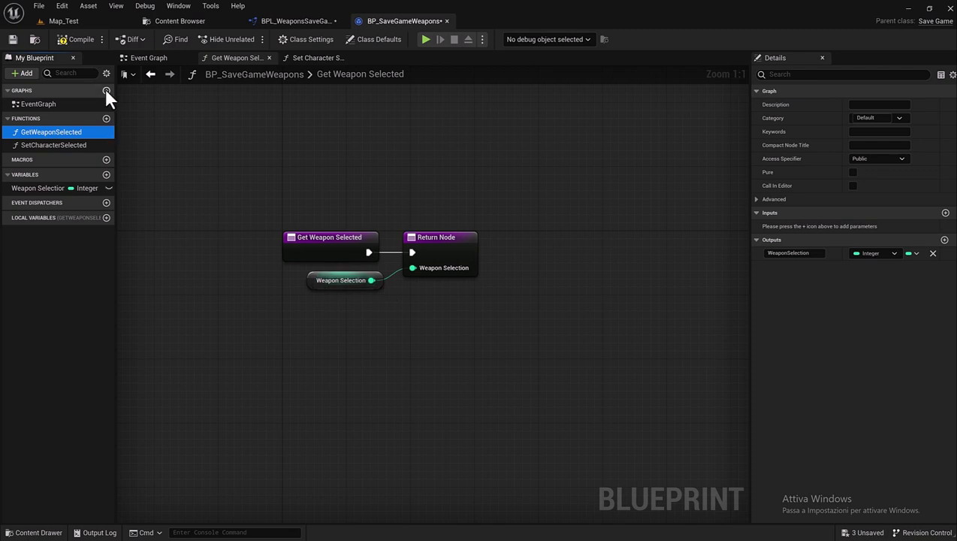
left_click(69, 40)
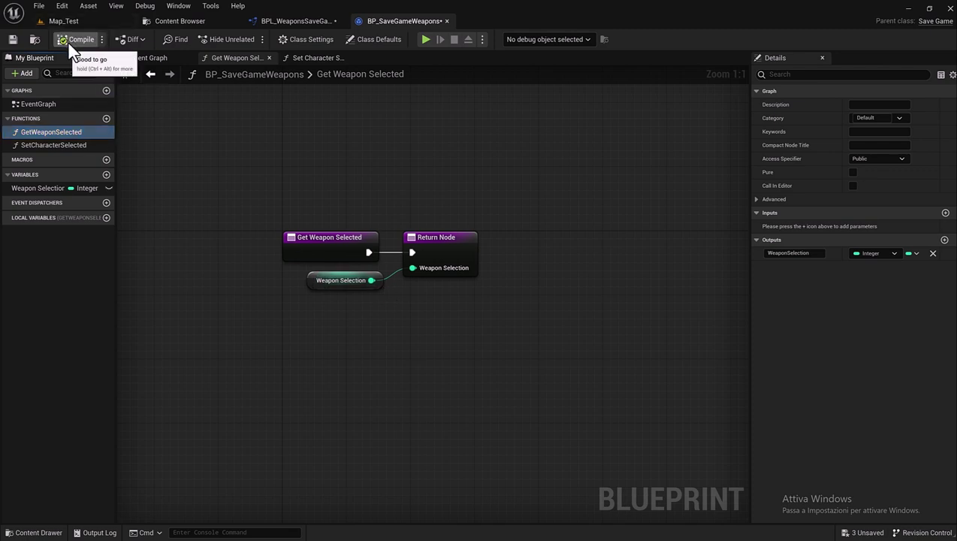
left_click(60, 145)
double_click(60, 145)
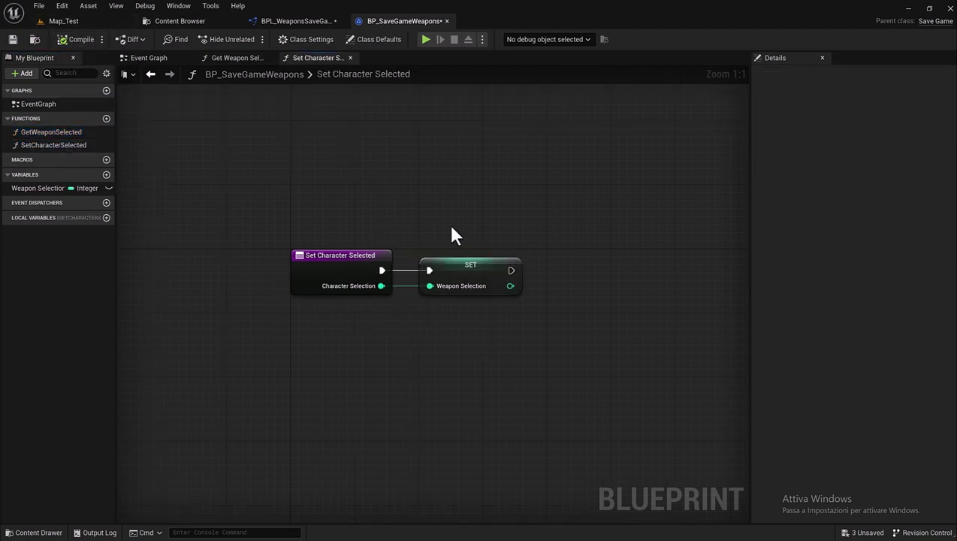
- Rename the Set Character Selected entry node's input to Weapon Selection
right_click_drag(454, 236, 415, 223)
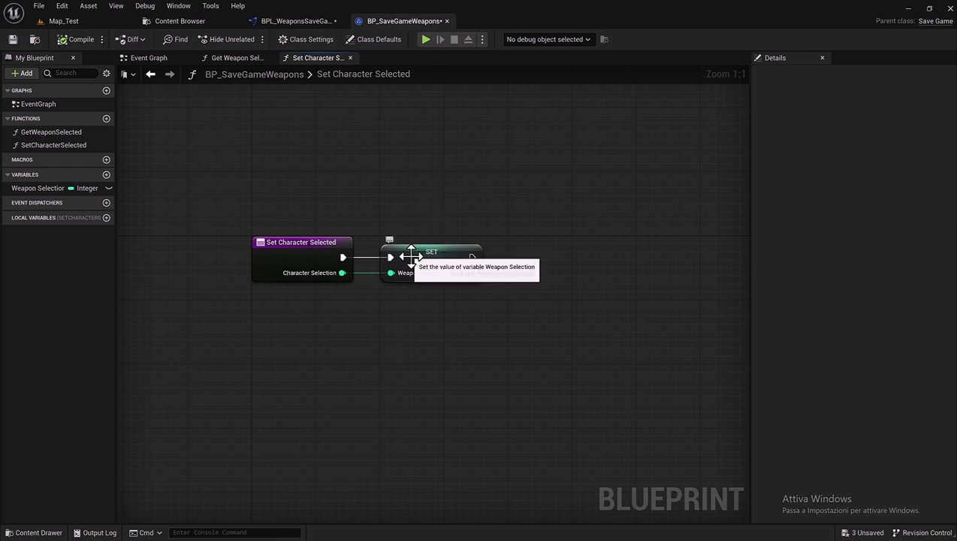
left_click(331, 253)
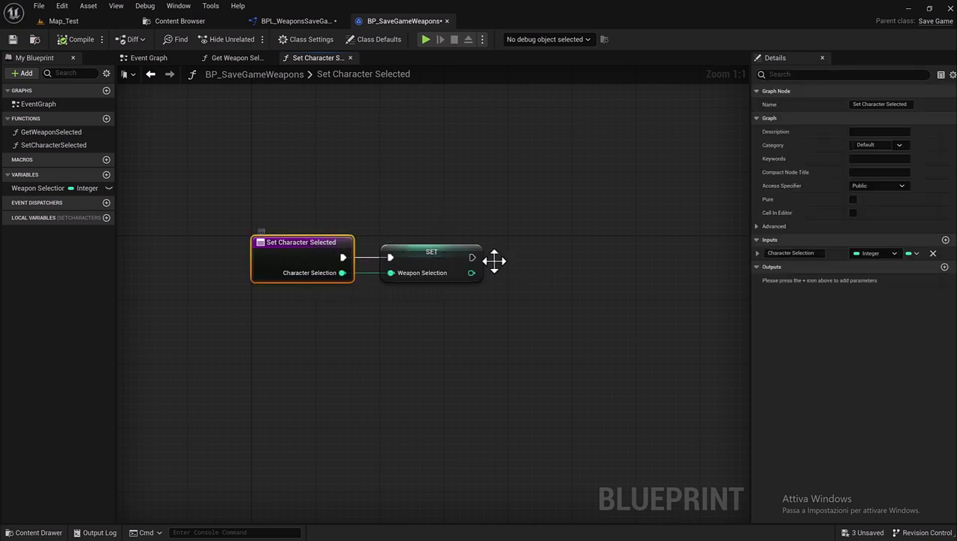
double_click(790, 253)
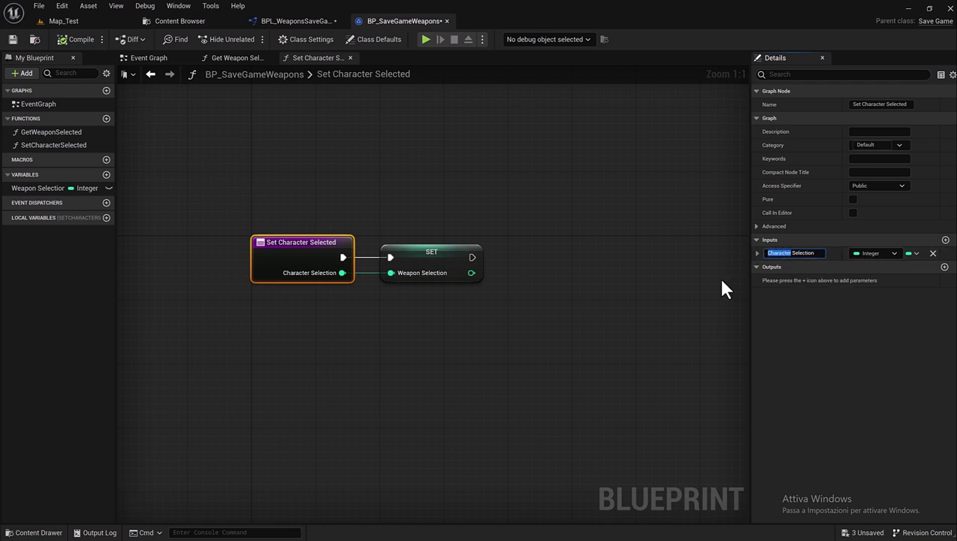
type("Weapon")
key("Return")
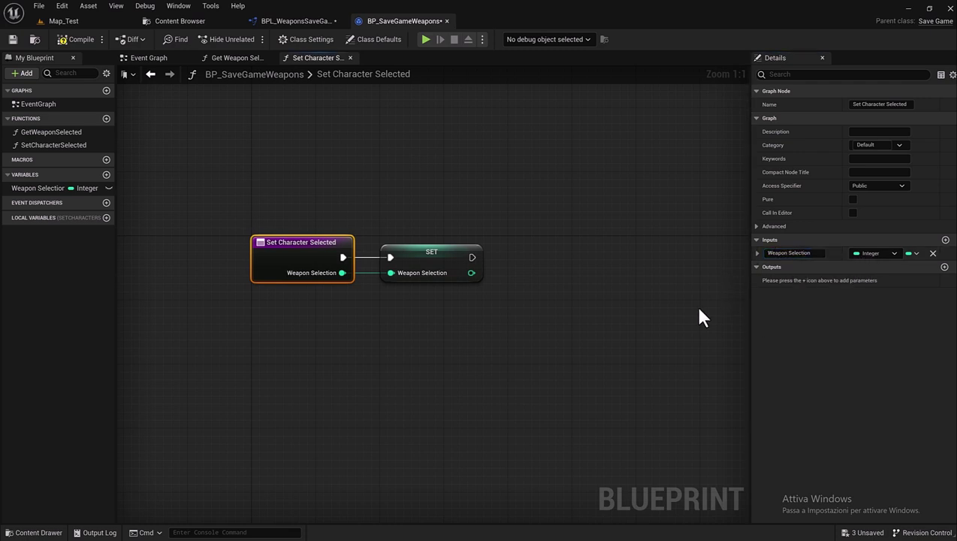
- Save BP_SaveGameWeapons and review the Get Weapon Selected and Event Graph tabs
left_click(694, 303)
left_click(21, 38)
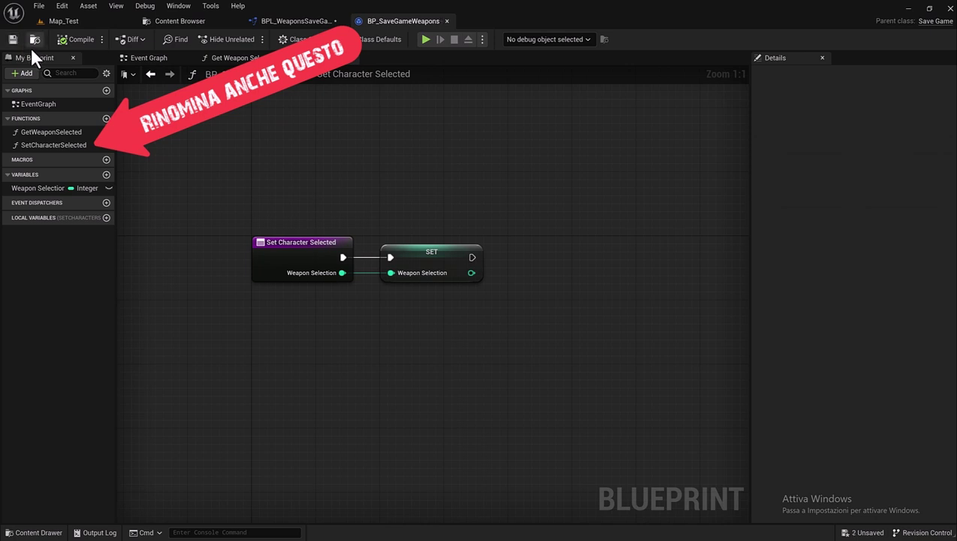
right_click_drag(241, 186, 344, 200)
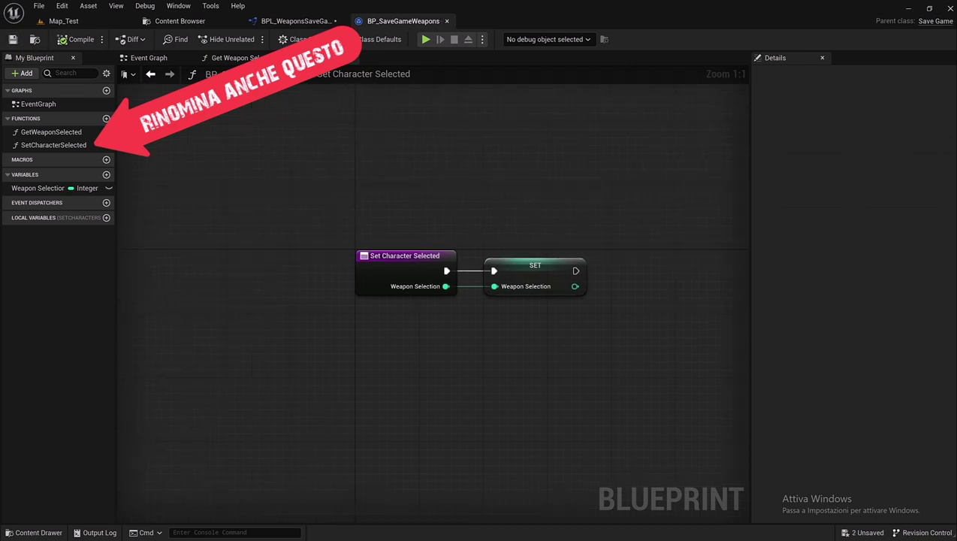
left_click(220, 59)
left_click(154, 58)
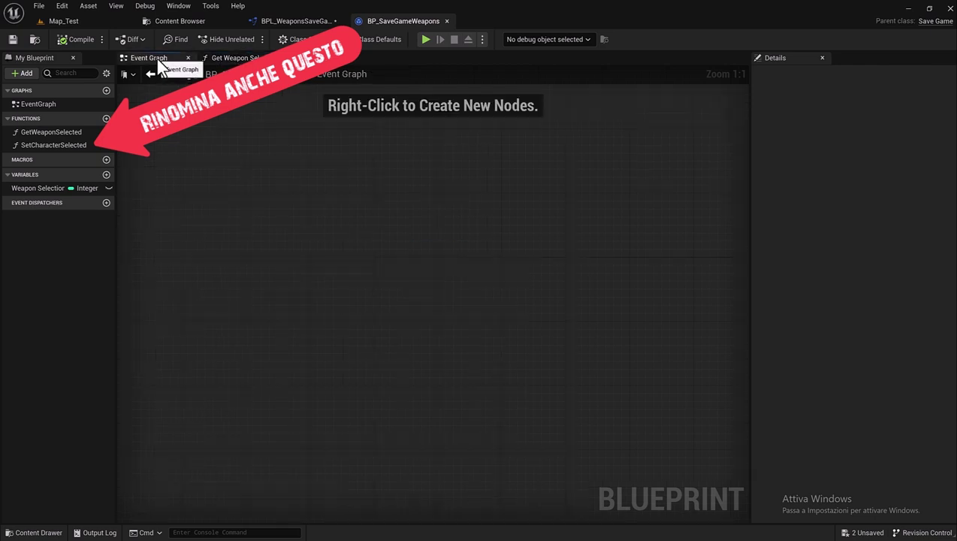
scroll(218, 263, "down", 6)
left_click(445, 21)
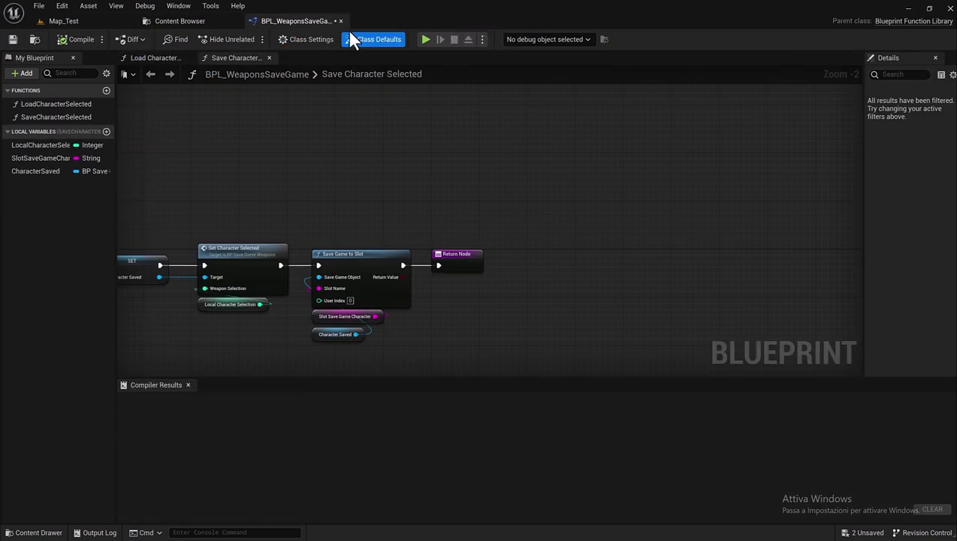
left_click(151, 20)
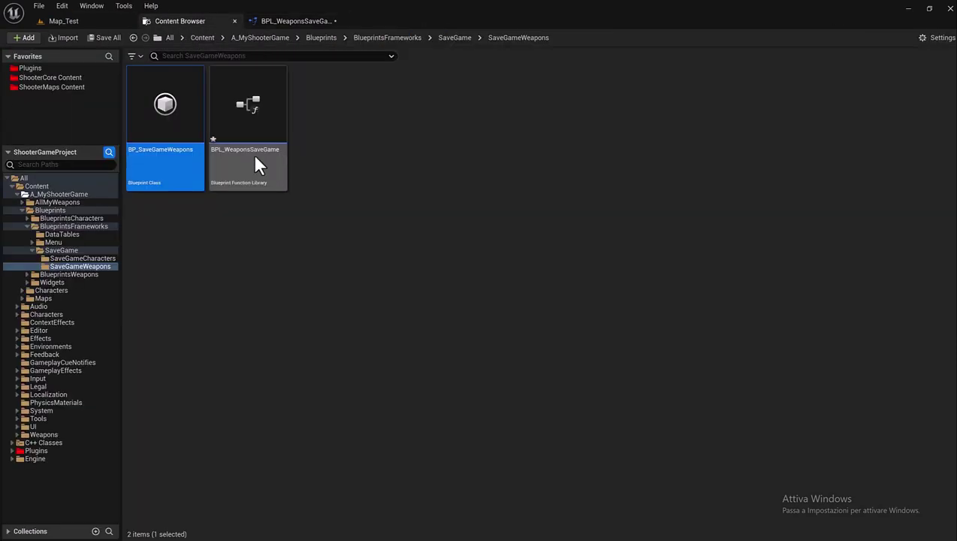
left_click(264, 176)
left_click(297, 21)
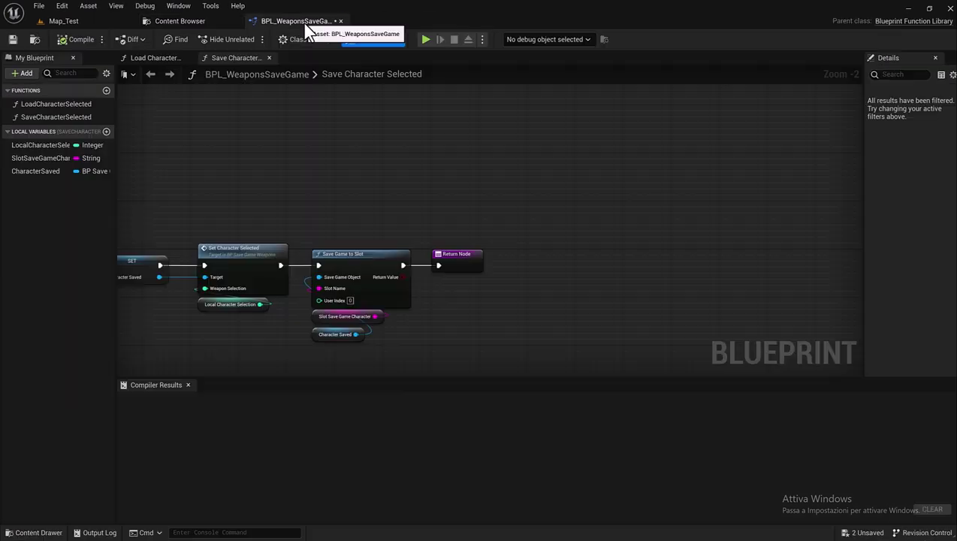
left_click(154, 59)
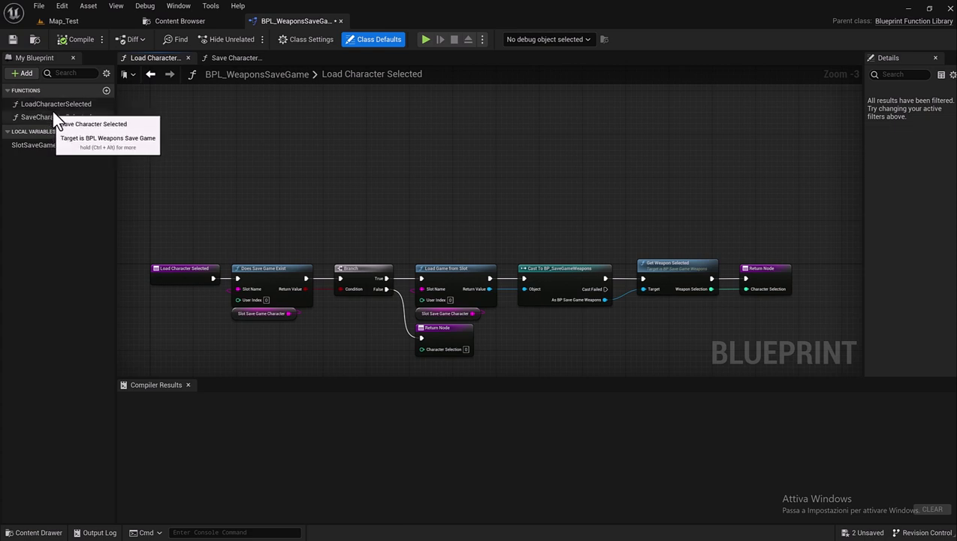
left_click(214, 59)
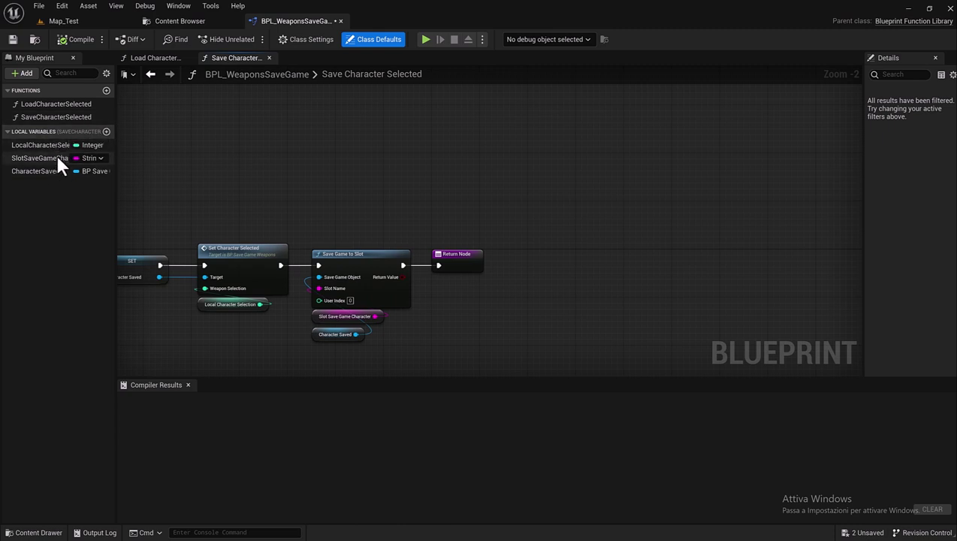
left_click(152, 60)
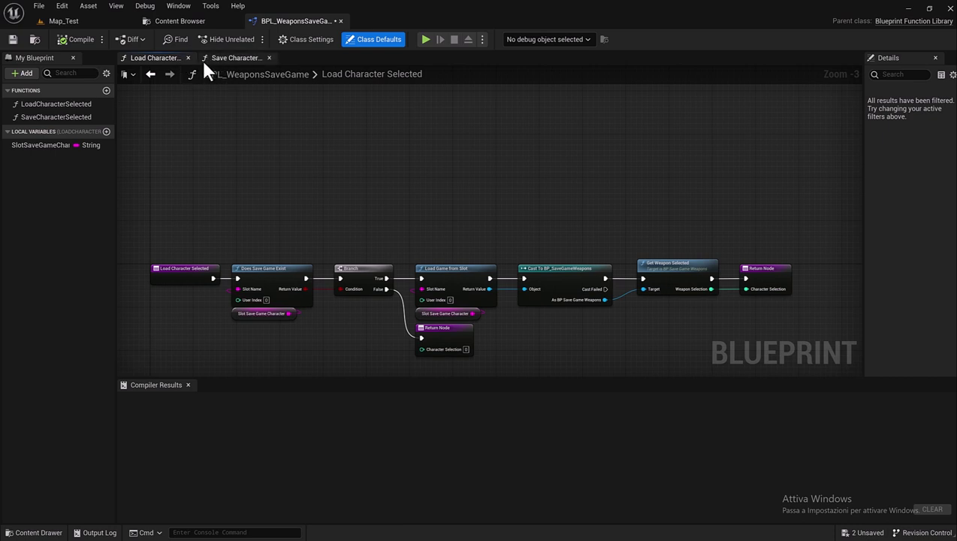
left_click(51, 117)
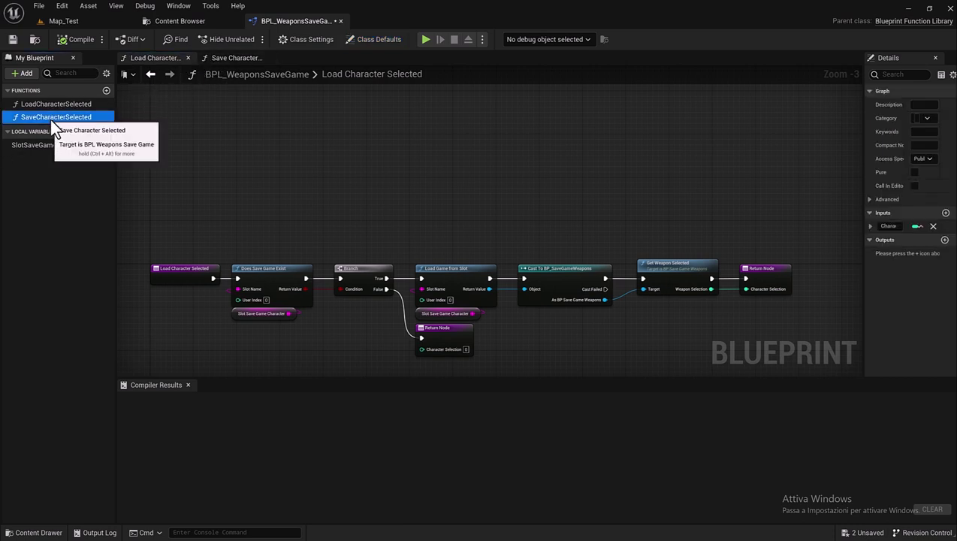
left_click(223, 60)
mouse_move(383, 248)
right_mouse_down()
mouse_move(858, 200)
mouse_move(954, 202)
right_mouse_up()
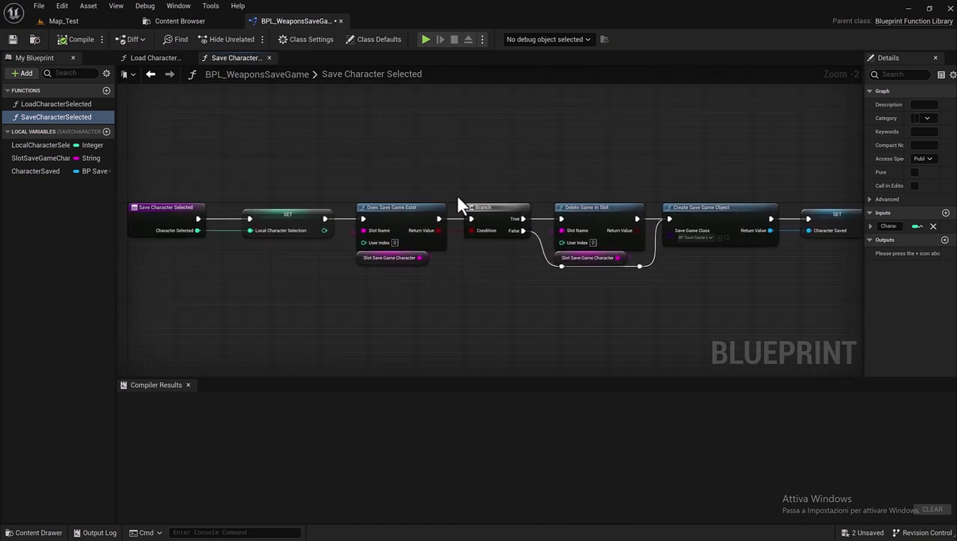
- Rename the SaveCharacterSelected function to SaveWeaponSelected
left_click(48, 120)
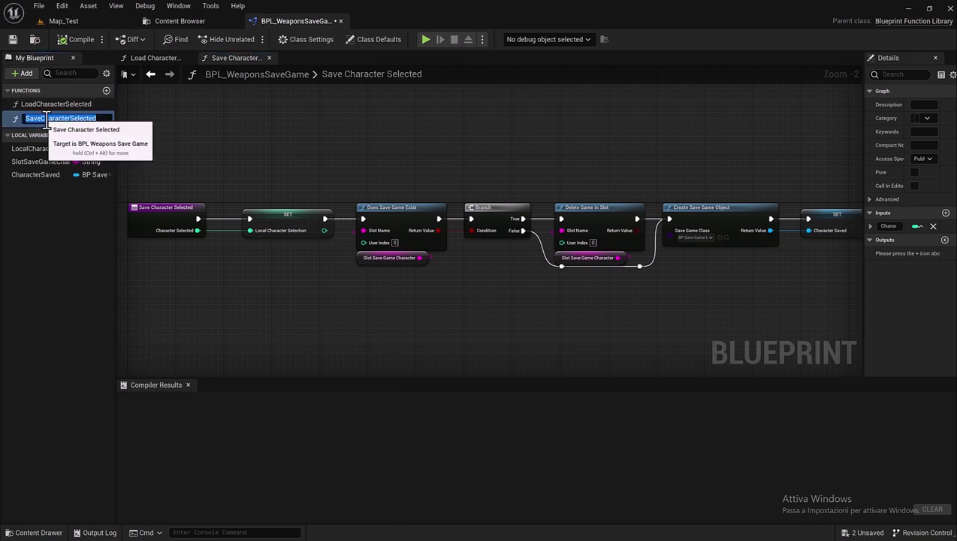
left_click_drag(42, 119, 65, 119)
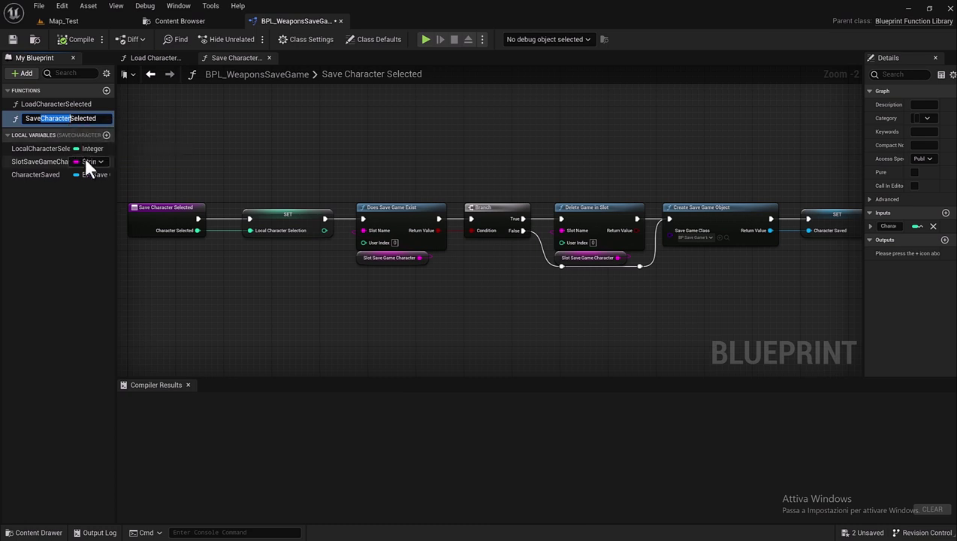
type("Weapon")
key("Return")
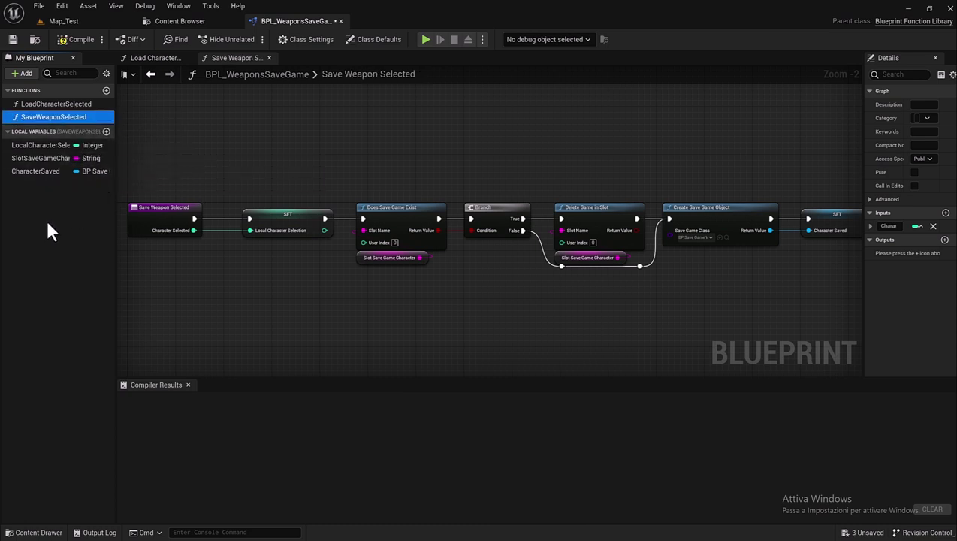
- Rename the LocalCharacterSelection variable to LocalWeaponSelection
left_click(33, 146)
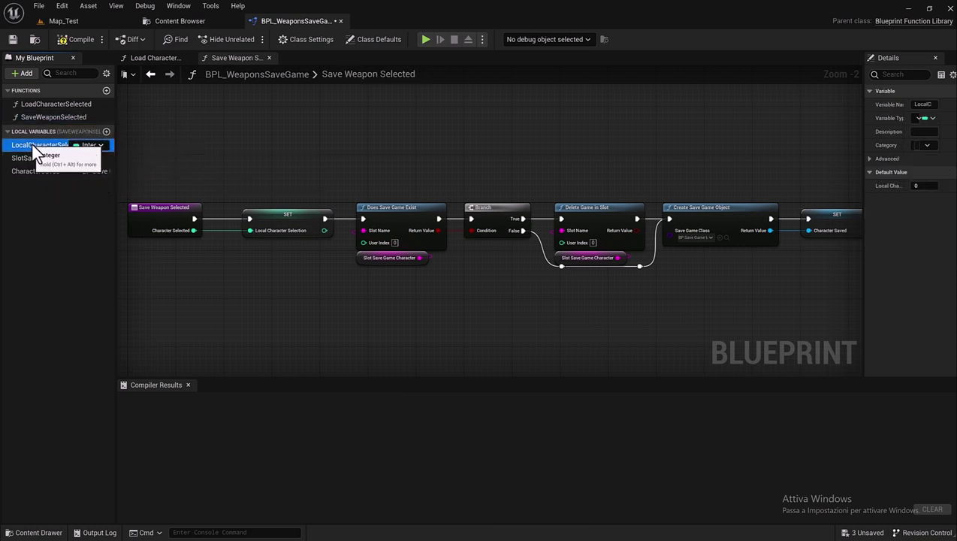
left_click(35, 146)
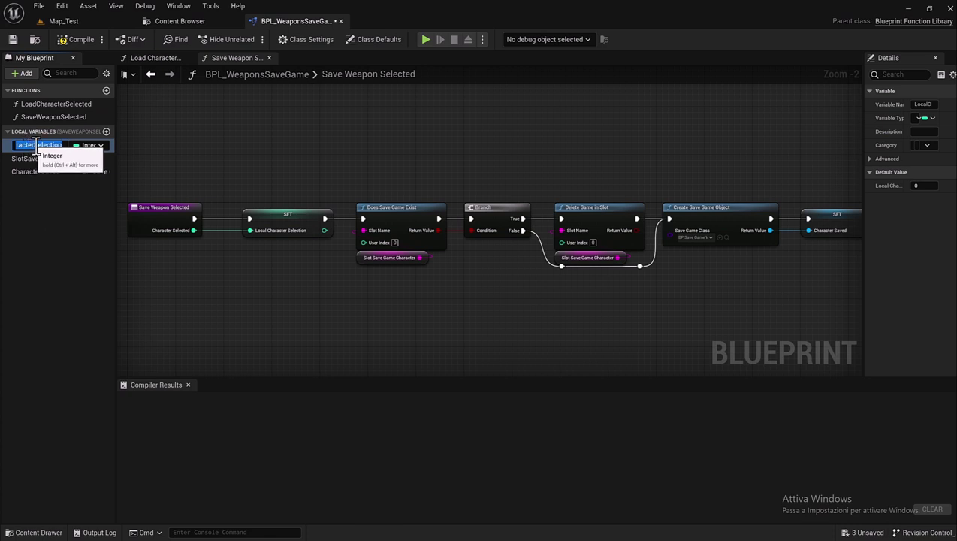
left_click(36, 146)
double_click(36, 146)
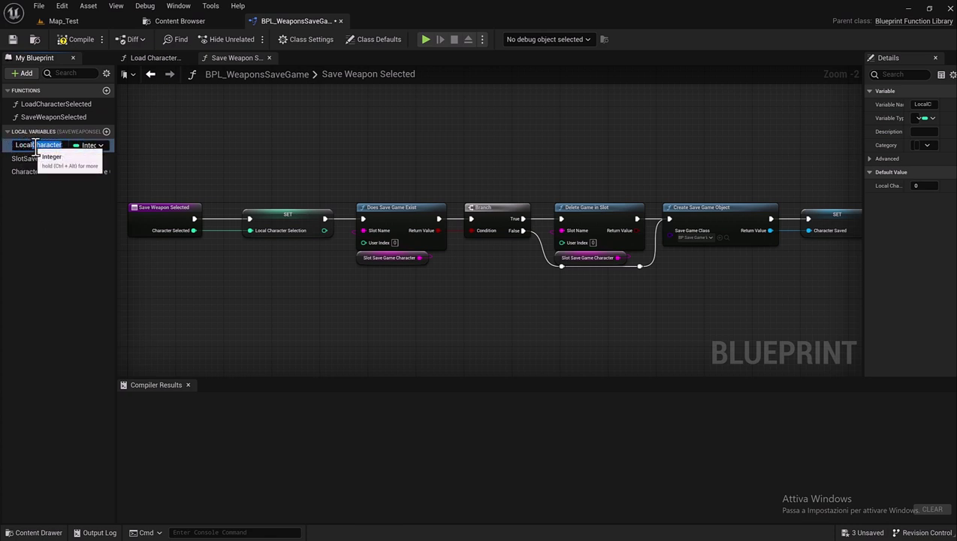
type("WeaponS")
key("Return")
- Rename the SlotSaveGameCharacter variable to SlotSaveGameWeapon
left_click(48, 159)
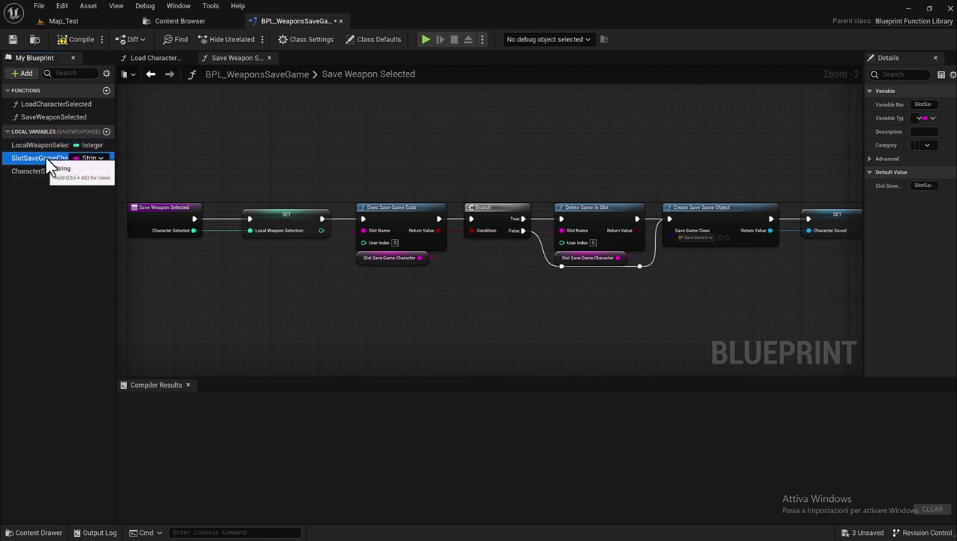
left_click(37, 158)
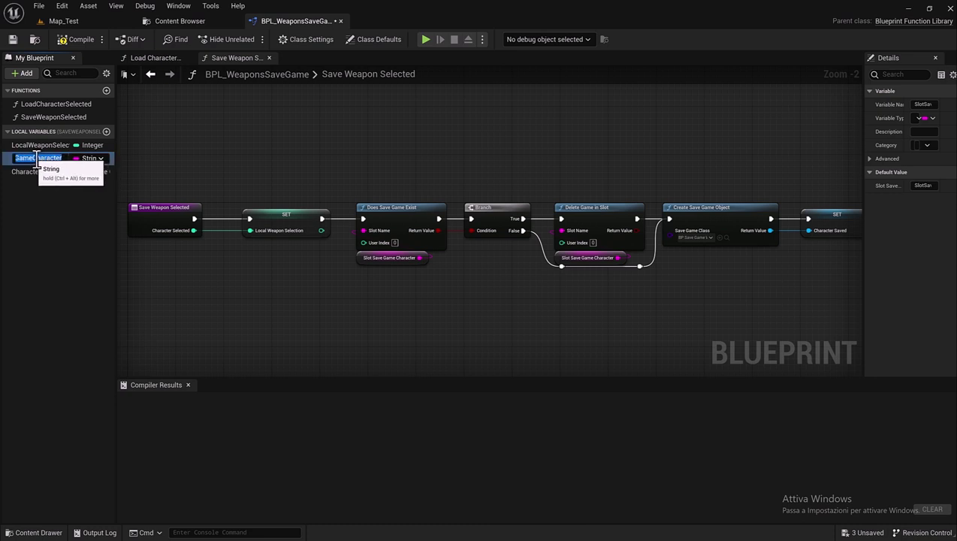
double_click(35, 159)
type("Weapon")
key("Return")
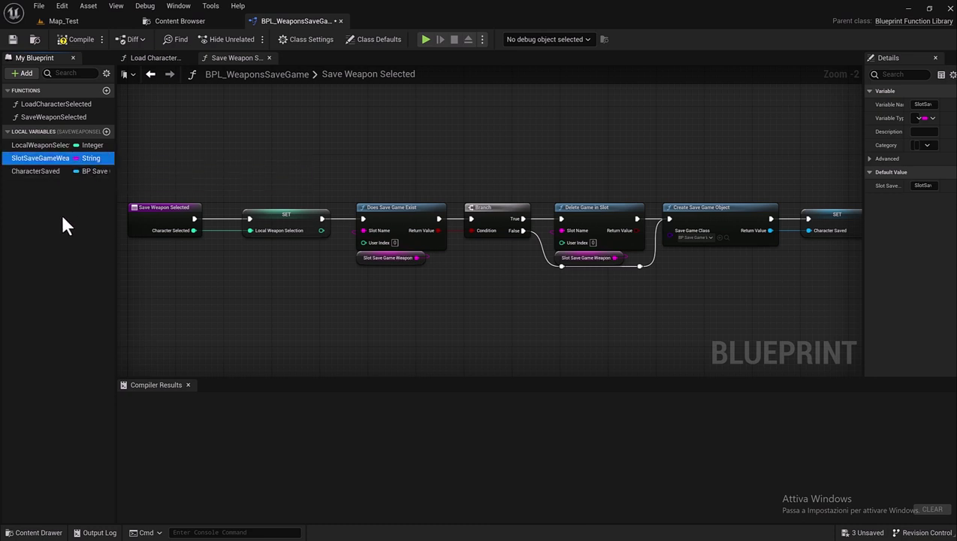
- Rename the CharacterSaved variable to WeaponSaved
left_click(36, 171)
double_click(43, 171)
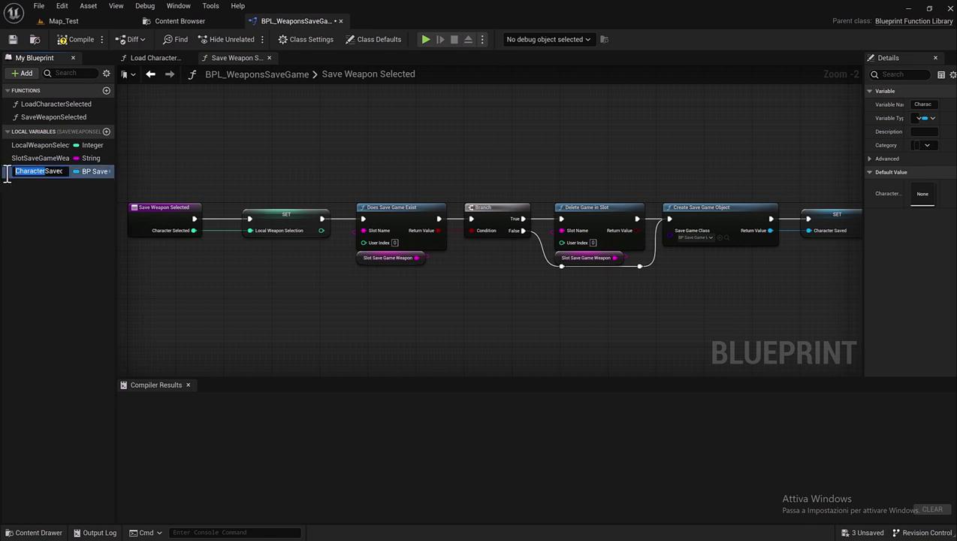
type("WeaponSaved")
key("Return")
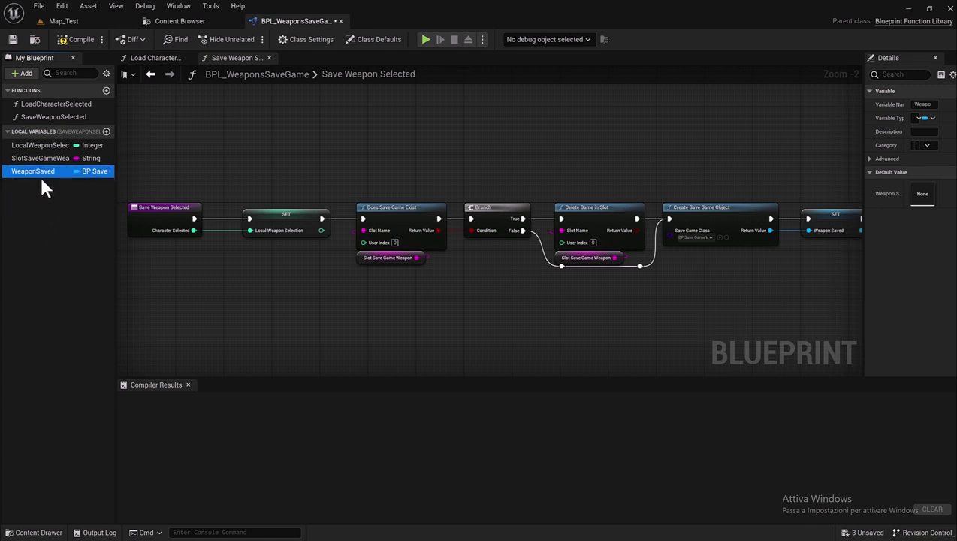
left_click(45, 143)
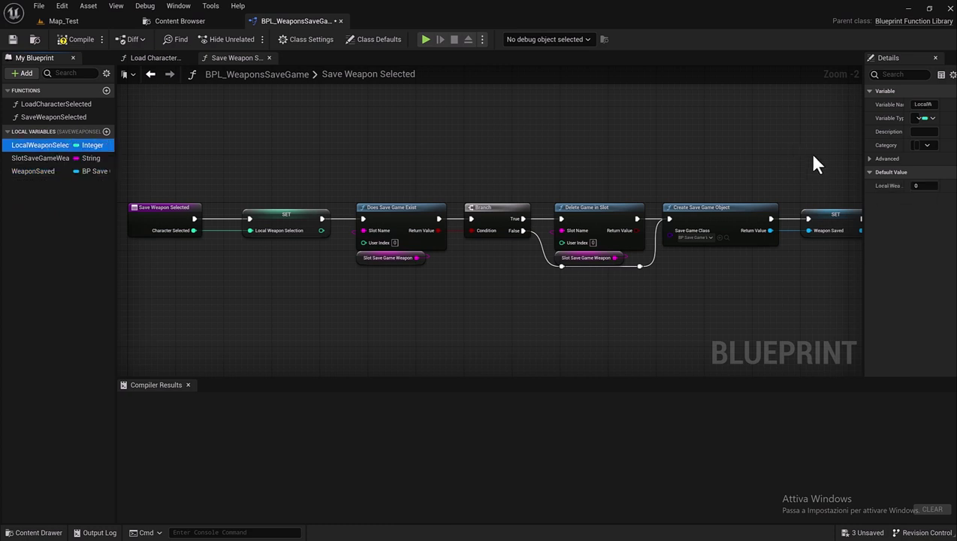
- Inspect the WeaponSaved and SlotSaveGameWeapon variables and close the Compiler Results panel
left_click_drag(862, 158, 704, 156)
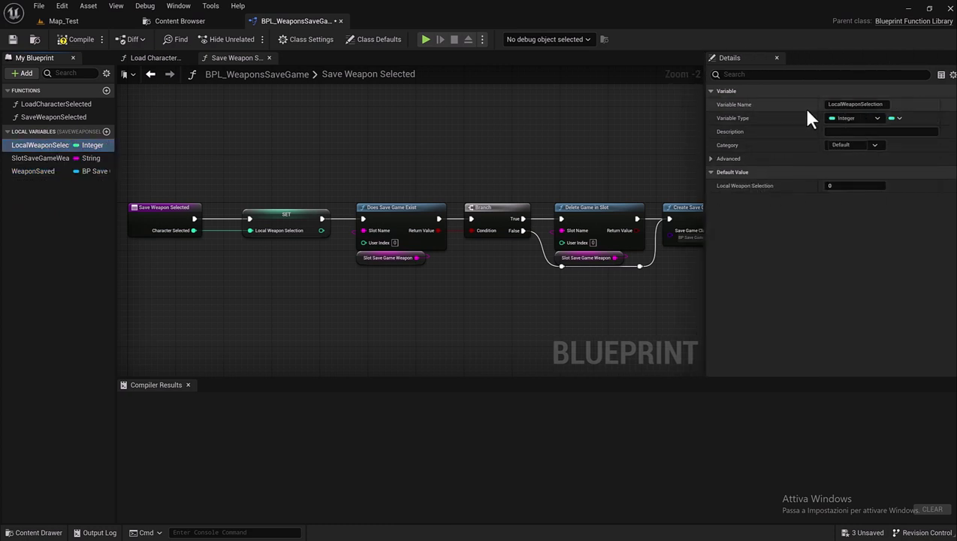
left_click(36, 172)
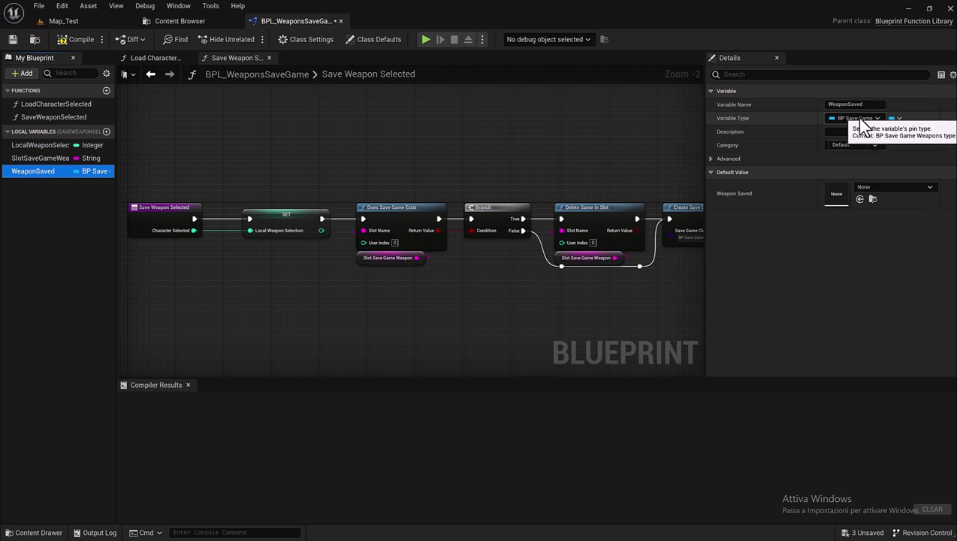
left_click_drag(706, 124, 784, 124)
right_click_drag(210, 195, 250, 175)
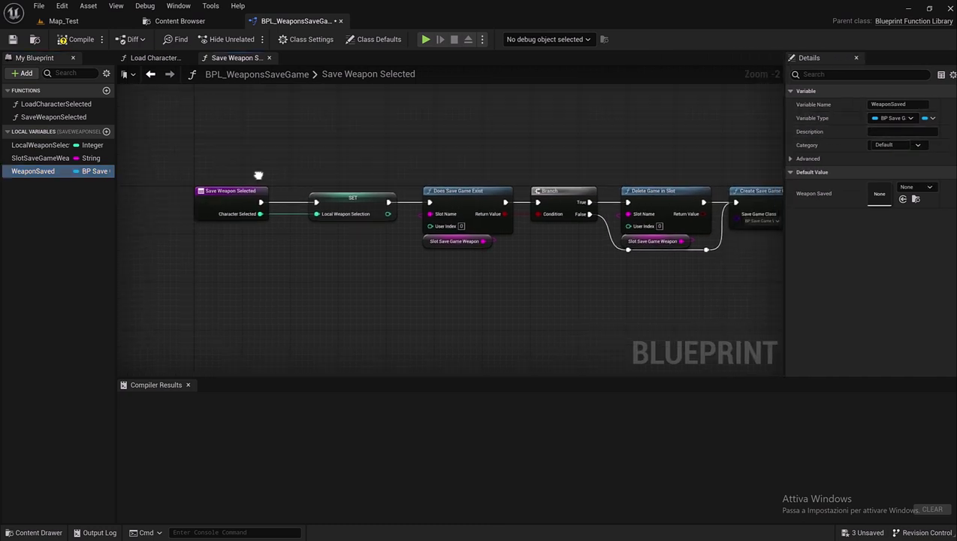
left_click(41, 158)
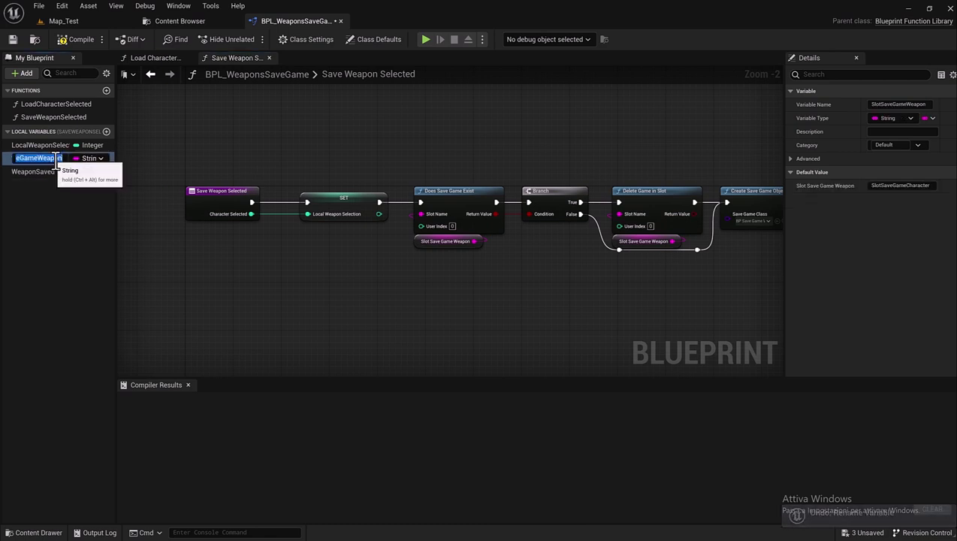
key("F2")
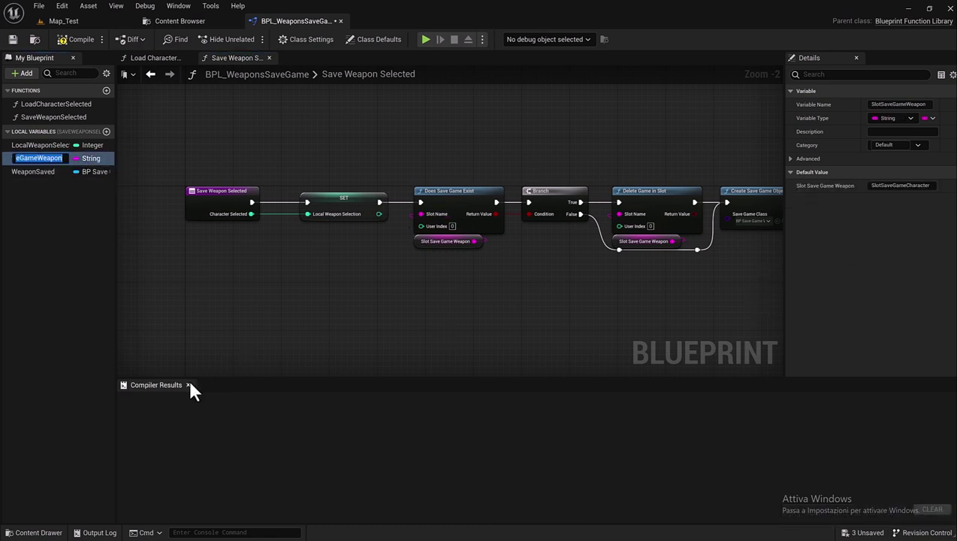
left_click(237, 393)
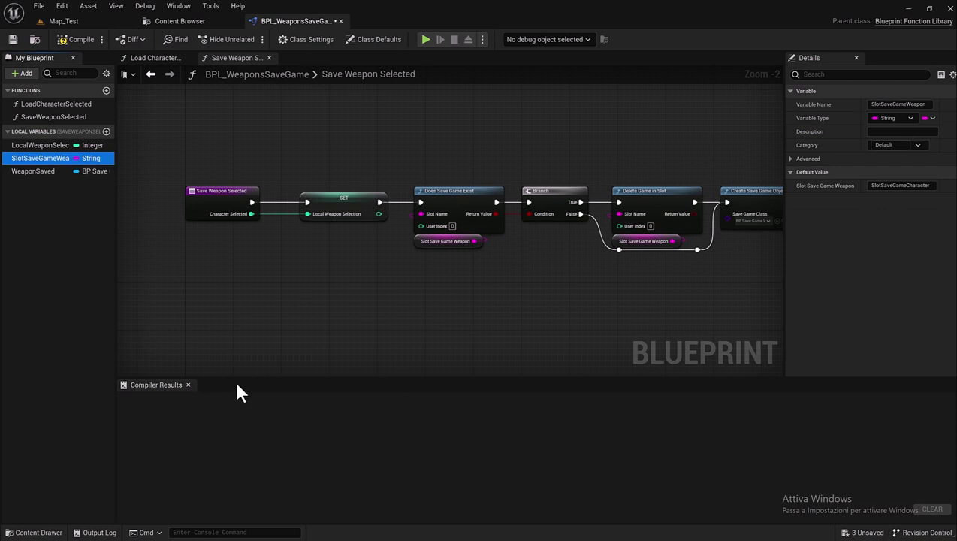
left_click(188, 384)
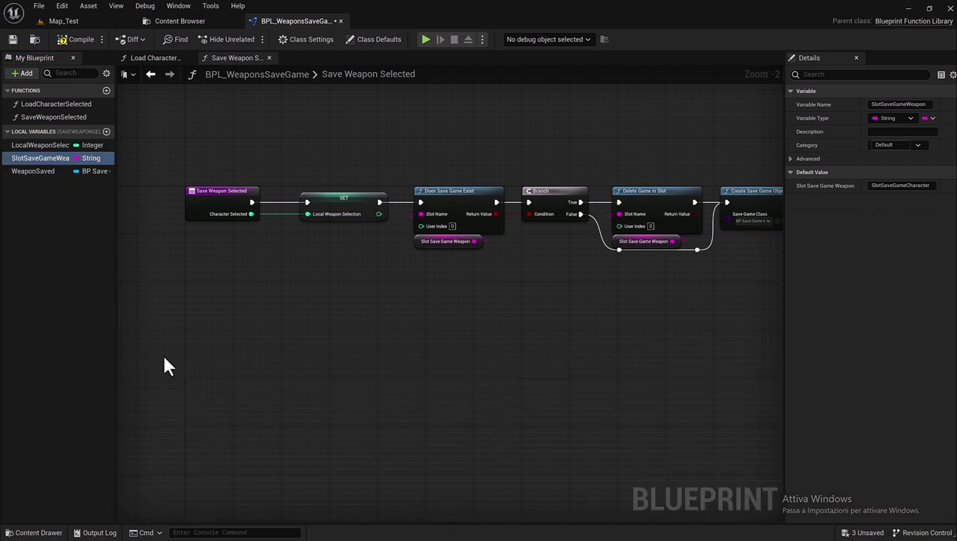
- Change SlotSaveGameWeapon's default value from SlotSaveGameCharacter to SlotSaveGameWeapon
left_click(894, 186)
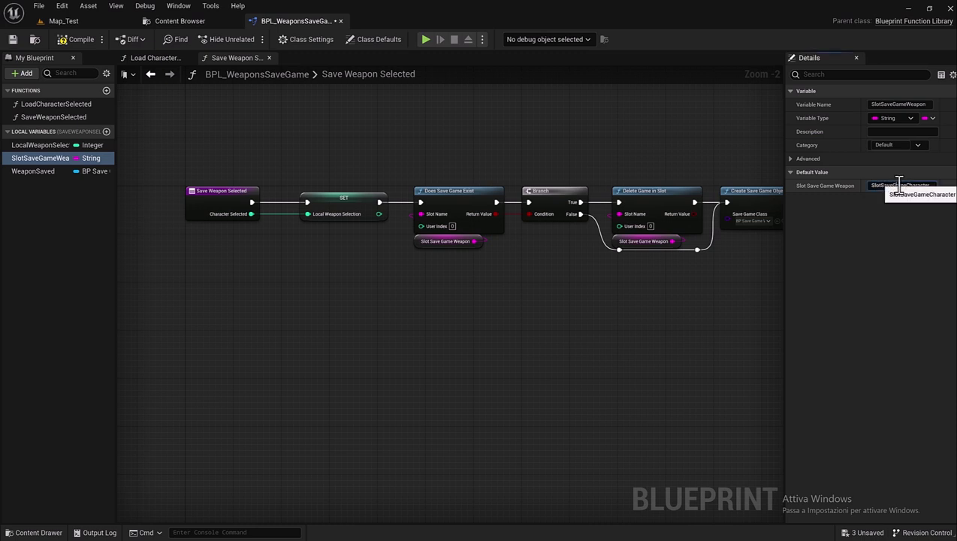
type("SlotSaveGameWeapon")
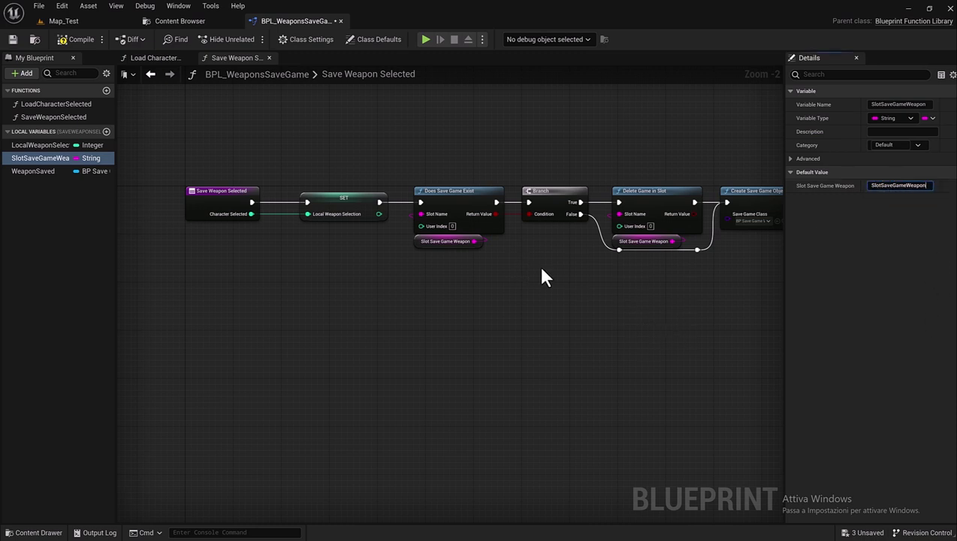
key("Return")
right_click_drag(452, 286, 433, 316)
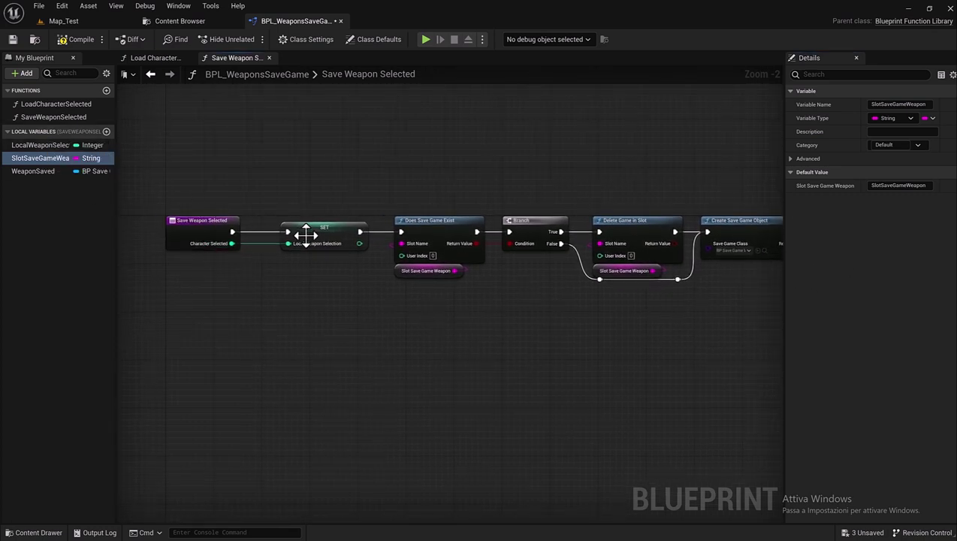
- Rename the Save Weapon Selected entry node's CharacterSelected input to WeaponSelected
left_click(207, 237)
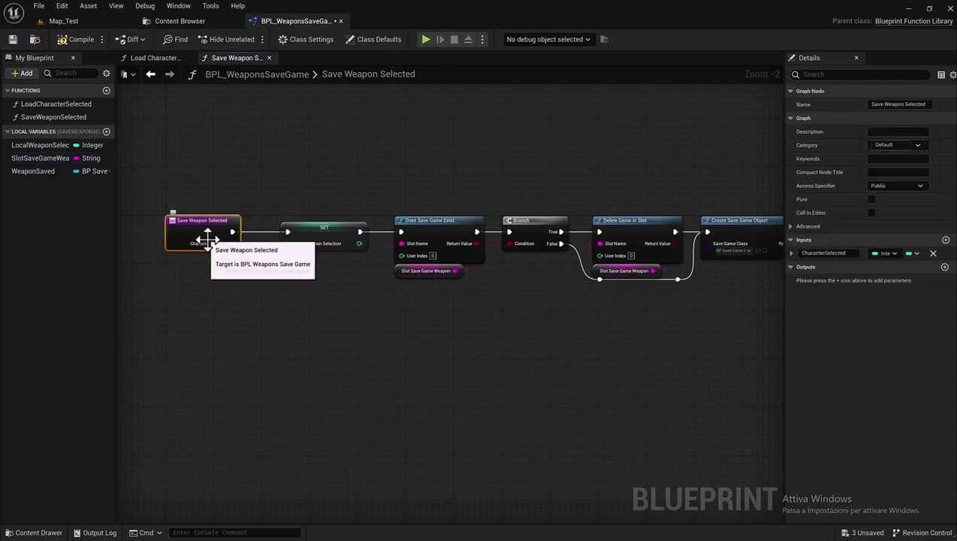
double_click(827, 252)
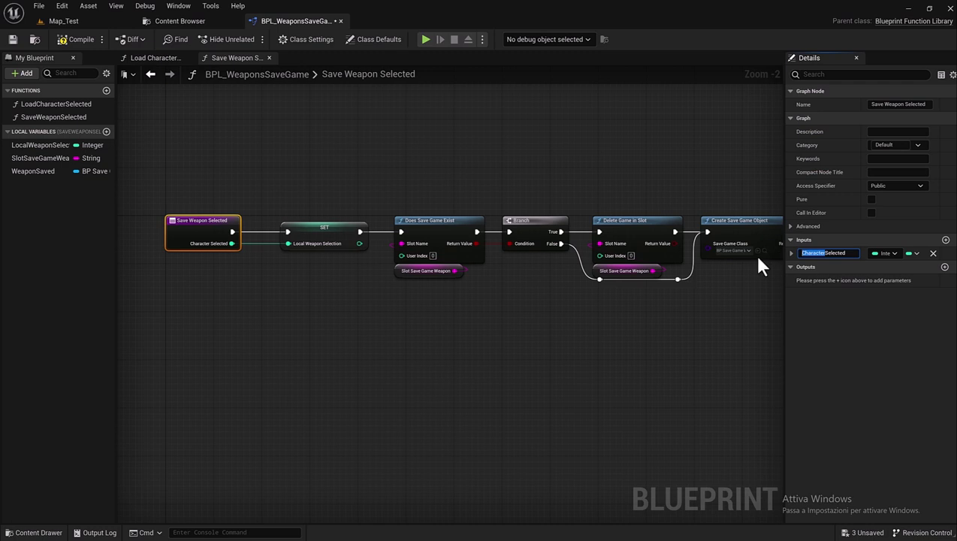
type("Weapon")
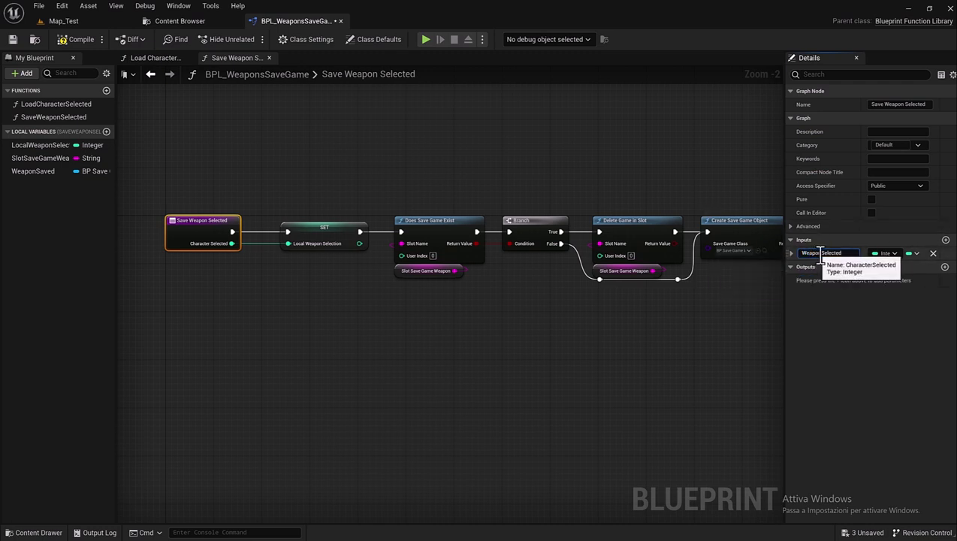
double_click(820, 253)
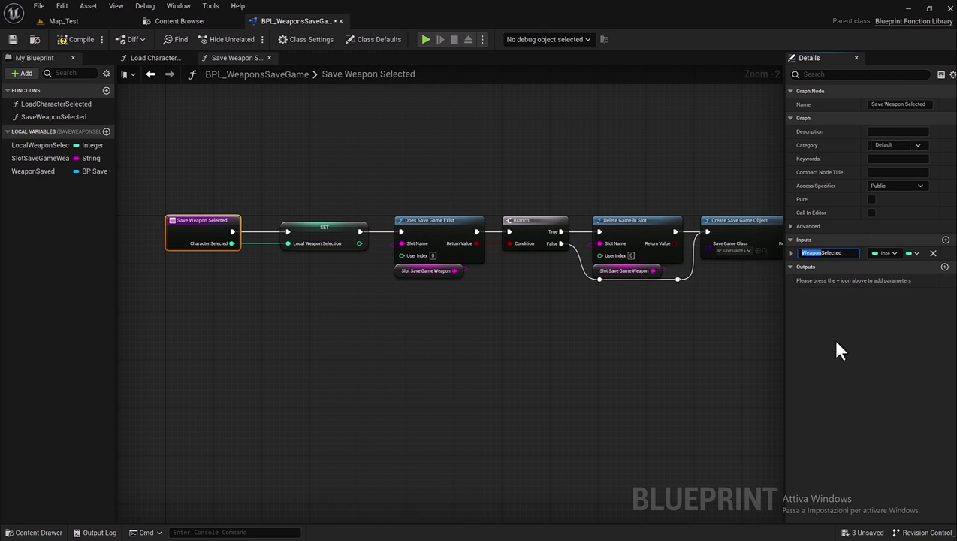
key("Return")
right_click_drag(280, 259, 237, 247)
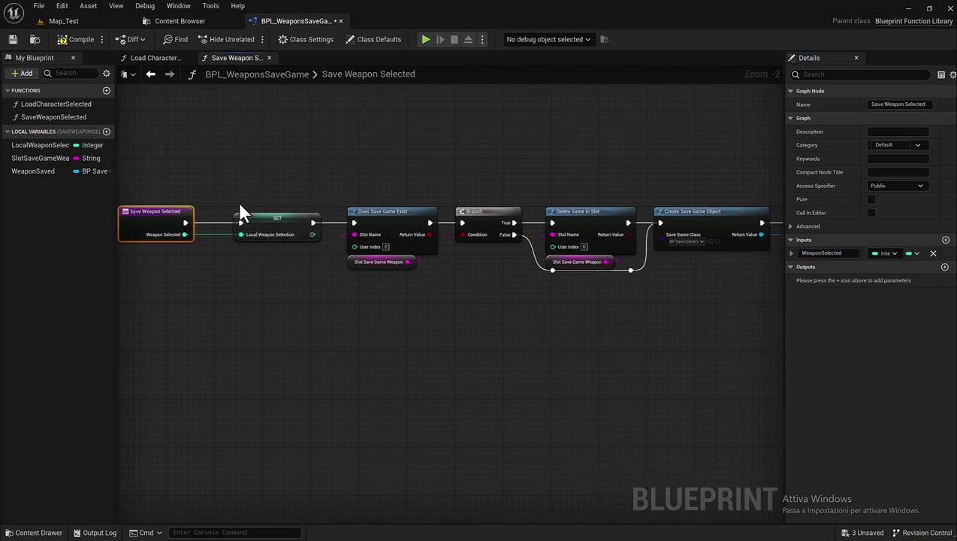
right_click_drag(301, 229, 189, 214)
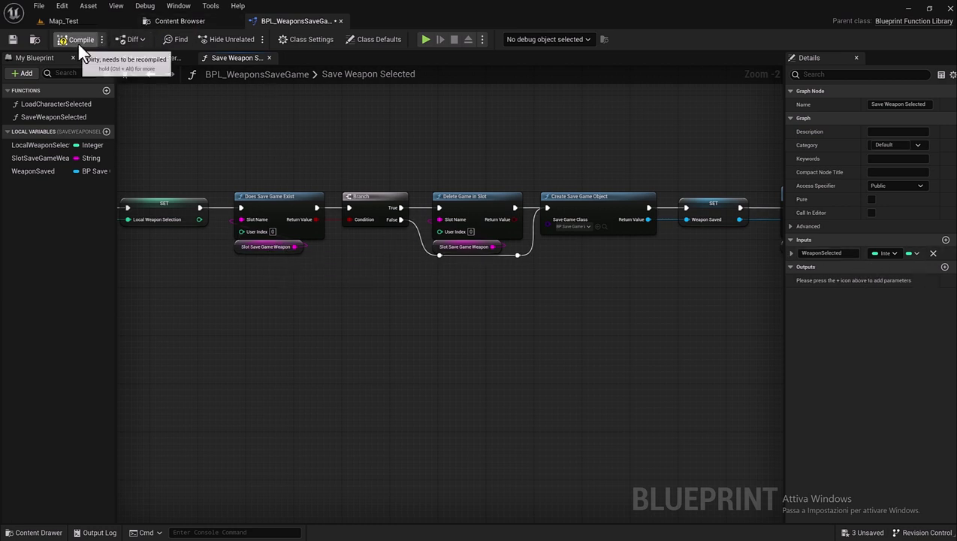
- Check the Slot Save Game Weapon getter and Save Game to Slot nodes, then switch to Load Character Selected
left_click(244, 247)
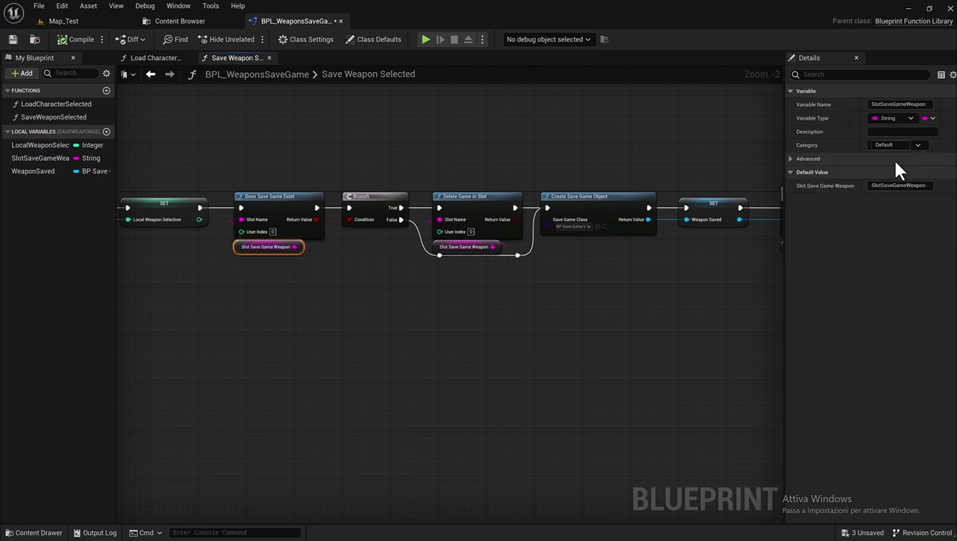
right_click_drag(327, 263, 244, 251)
right_click_drag(392, 256, 247, 249)
right_click_drag(422, 247, 181, 242)
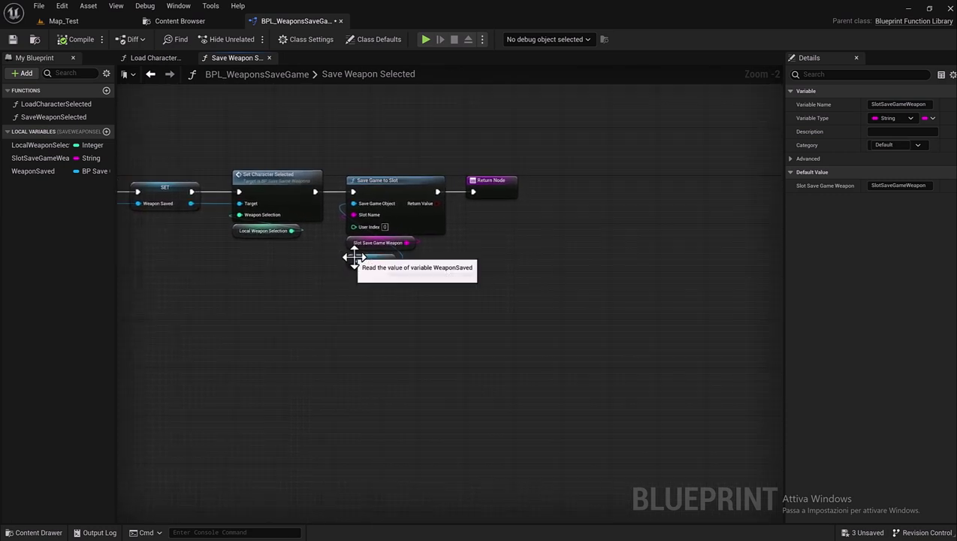
left_click(367, 261)
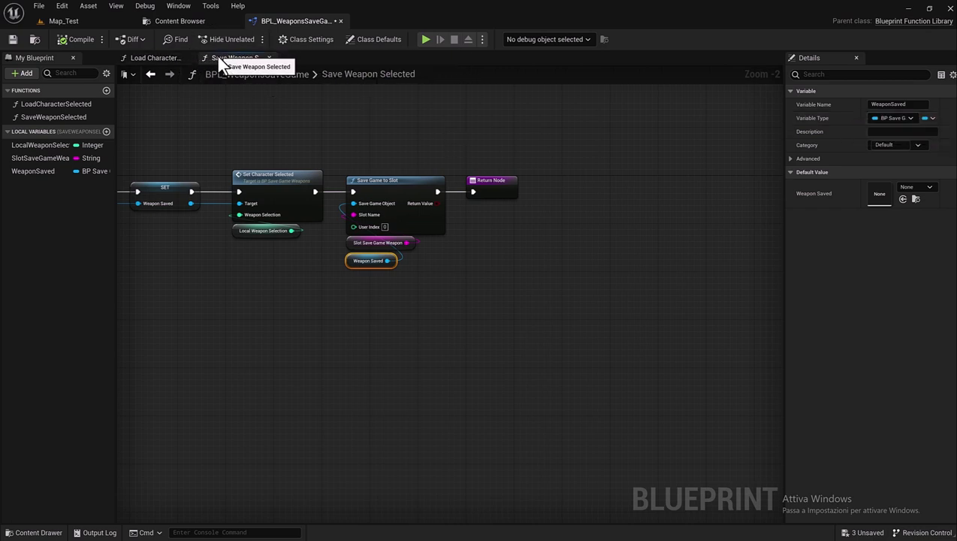
left_click(158, 60)
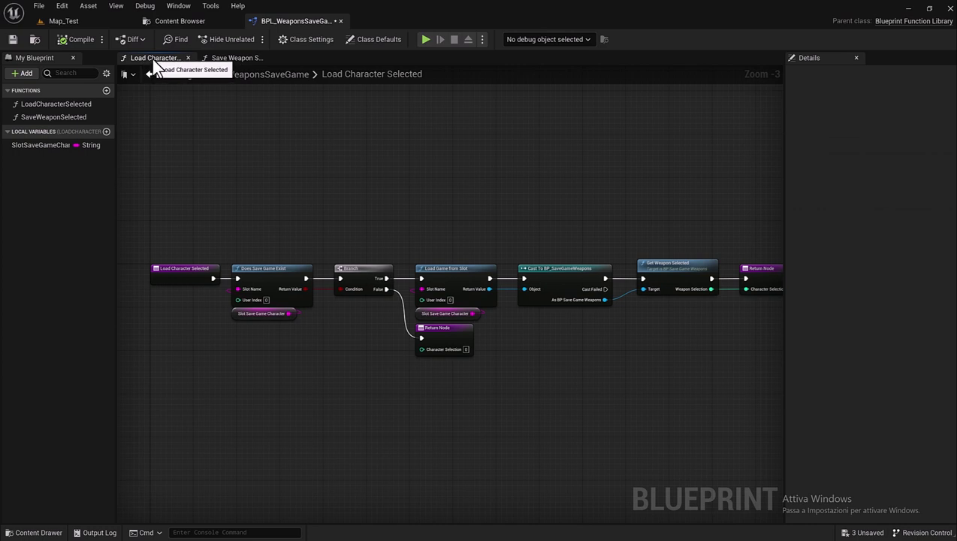
- Rename the SlotSaveGameCharacter local variable to SlotSaveGameWeapon
left_click(49, 145)
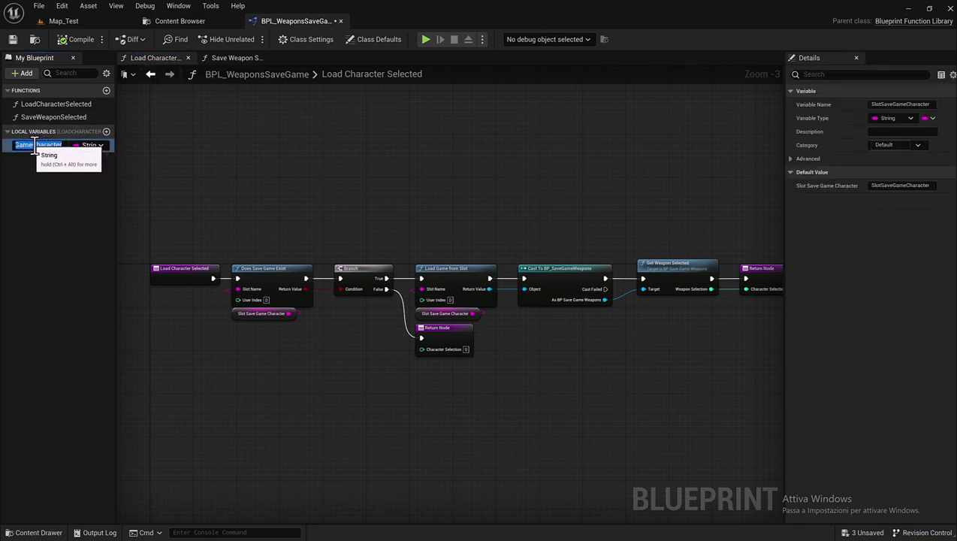
left_click_drag(34, 144, 68, 144)
type("Weapon")
key("Return")
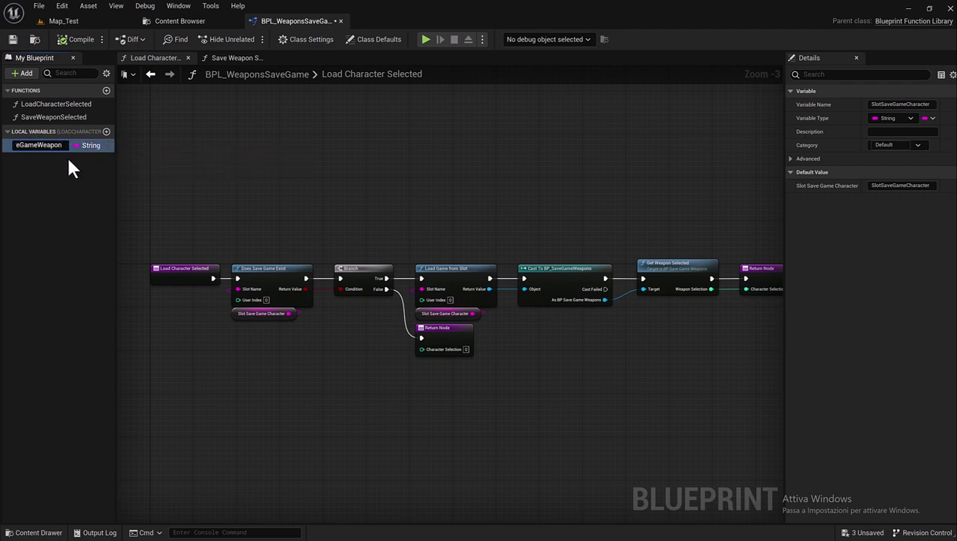
left_click(50, 148)
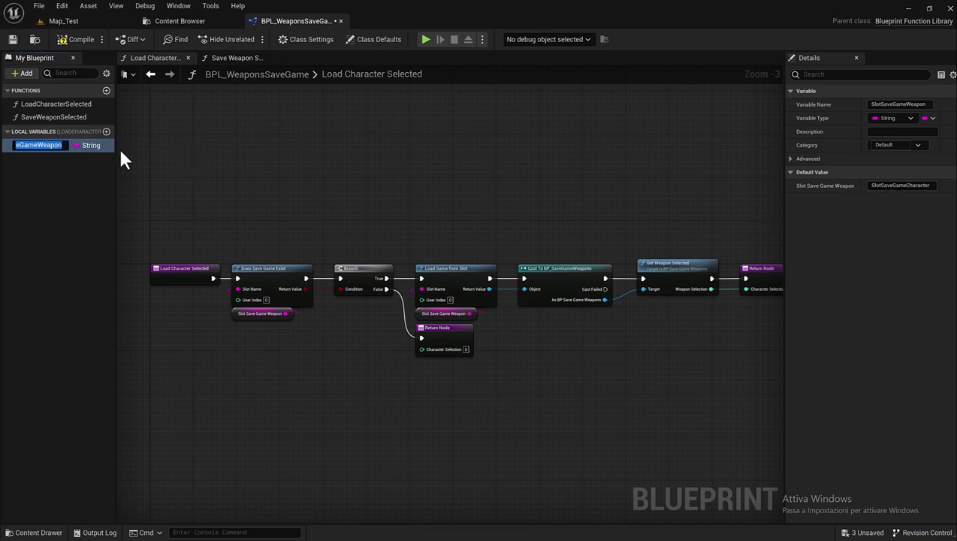
- Set the local variable's default value to SlotSaveGameWeapon
left_click(876, 185)
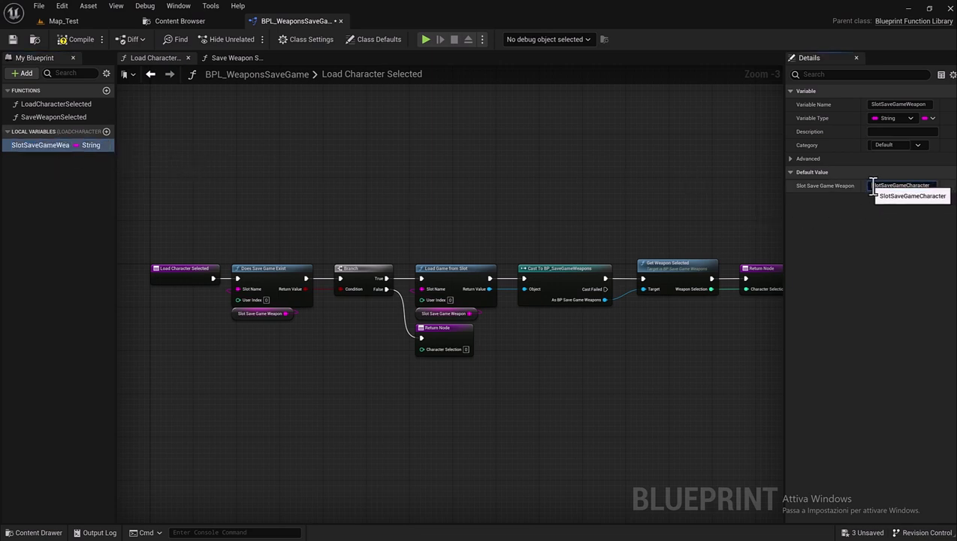
double_click(873, 186)
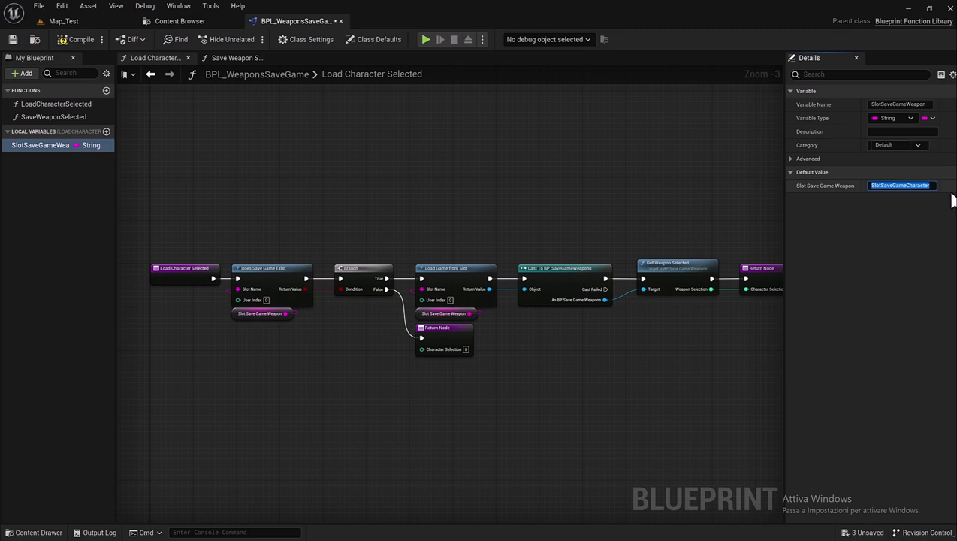
type("SlotSaveGameWeapon")
key("Return")
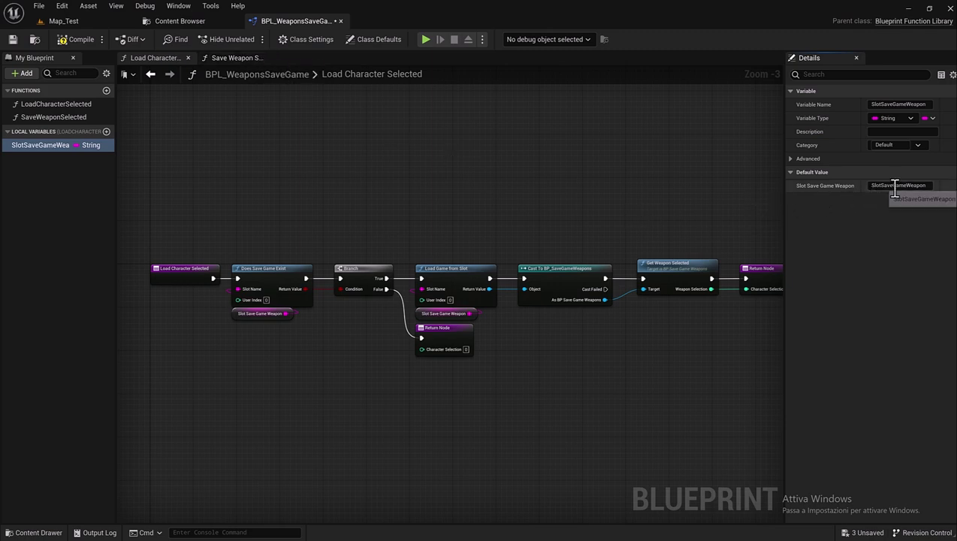
left_click_drag(907, 187, 939, 191)
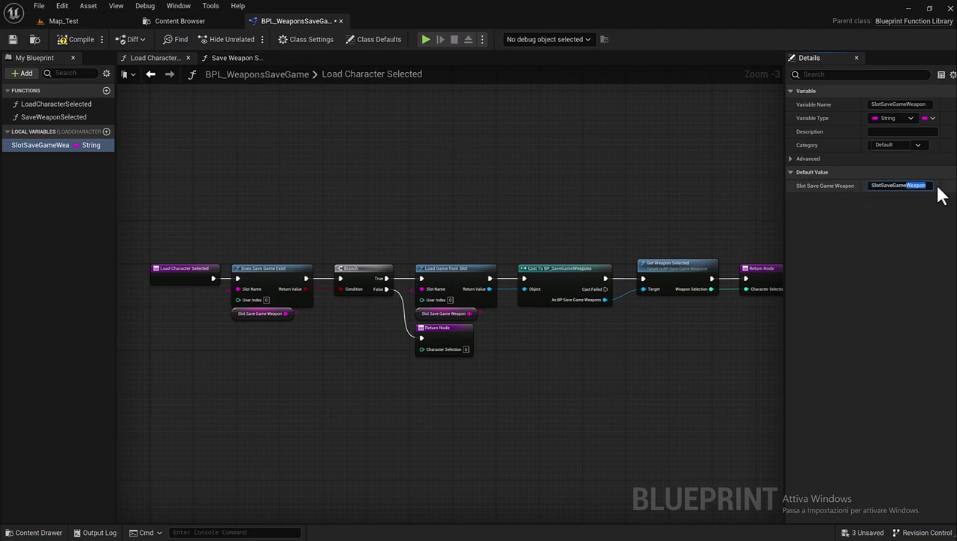
left_click(75, 173)
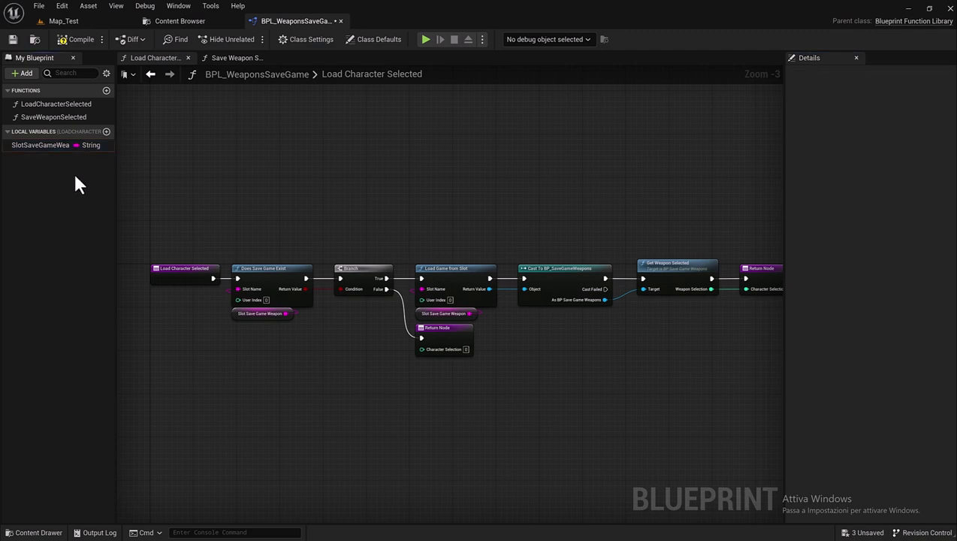
- Pan through the Load Character Selected graph to review Get Weapon Selected and Load Game from Slot
right_click_drag(248, 271, 269, 214)
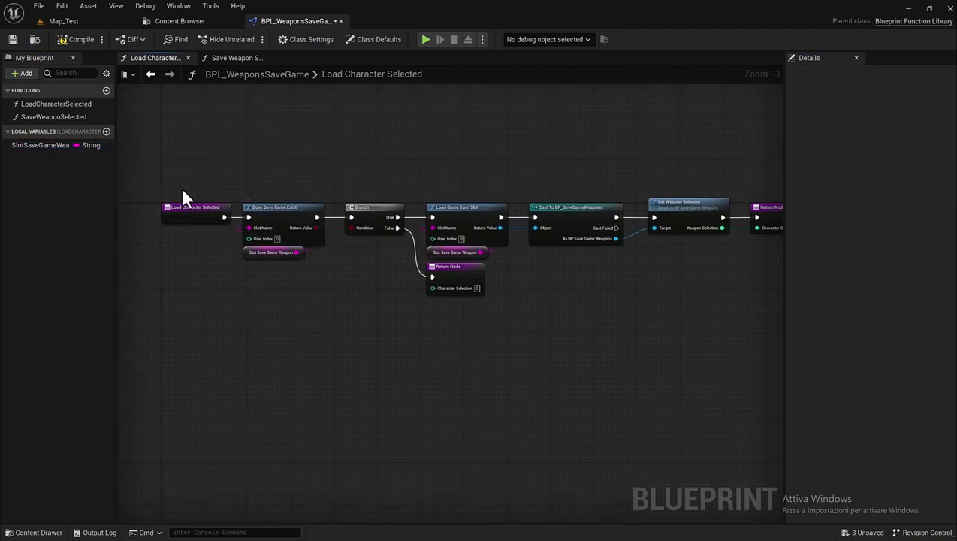
scroll(251, 217, "up", 2)
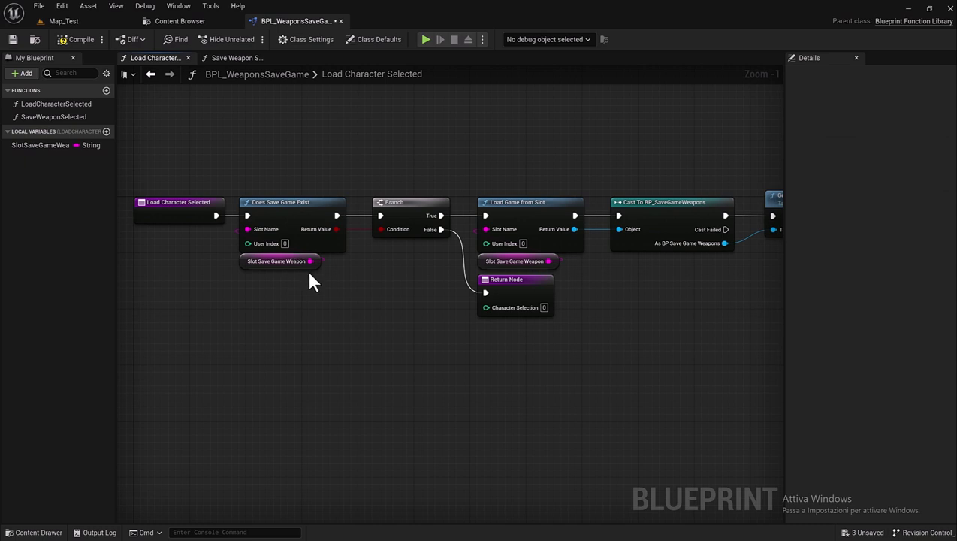
mouse_move(457, 277)
right_mouse_down()
mouse_move(309, 257)
mouse_move(123, 258)
right_mouse_up()
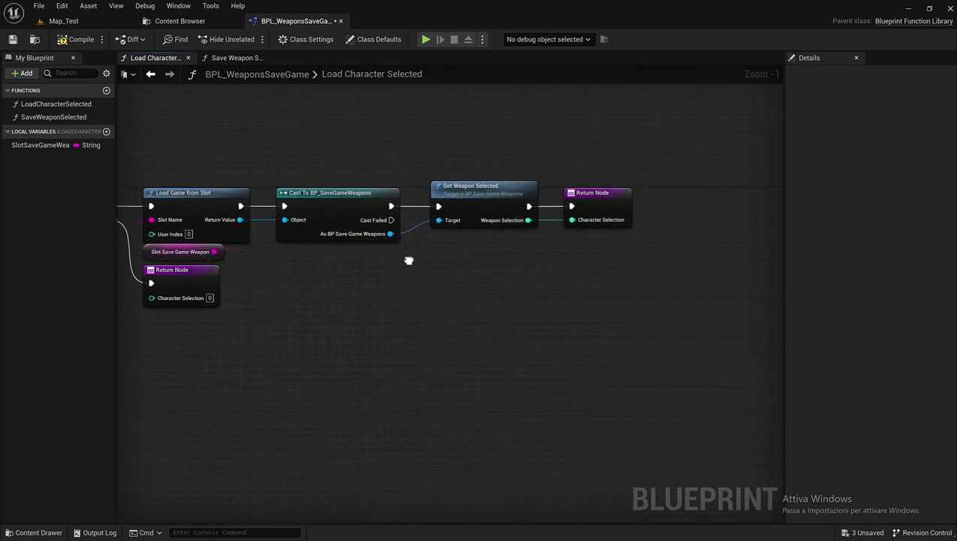
right_click_drag(409, 261, 350, 276)
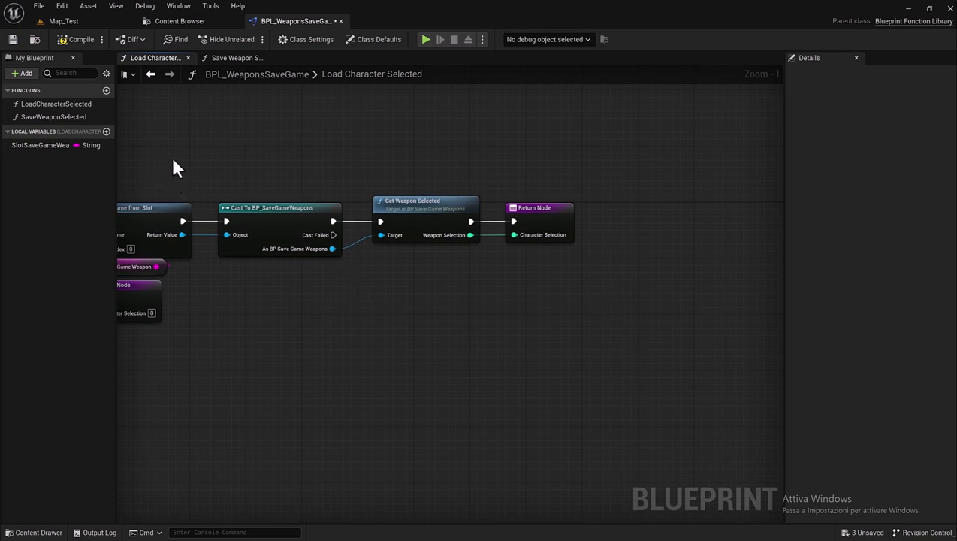
mouse_move(375, 238)
right_mouse_down()
mouse_move(541, 258)
mouse_move(648, 239)
right_mouse_up()
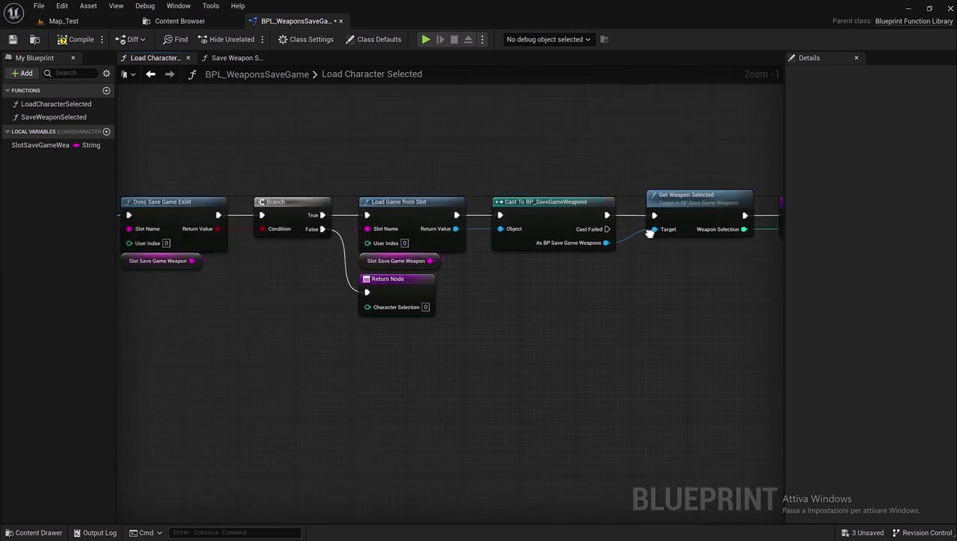
right_click_drag(261, 248, 451, 233)
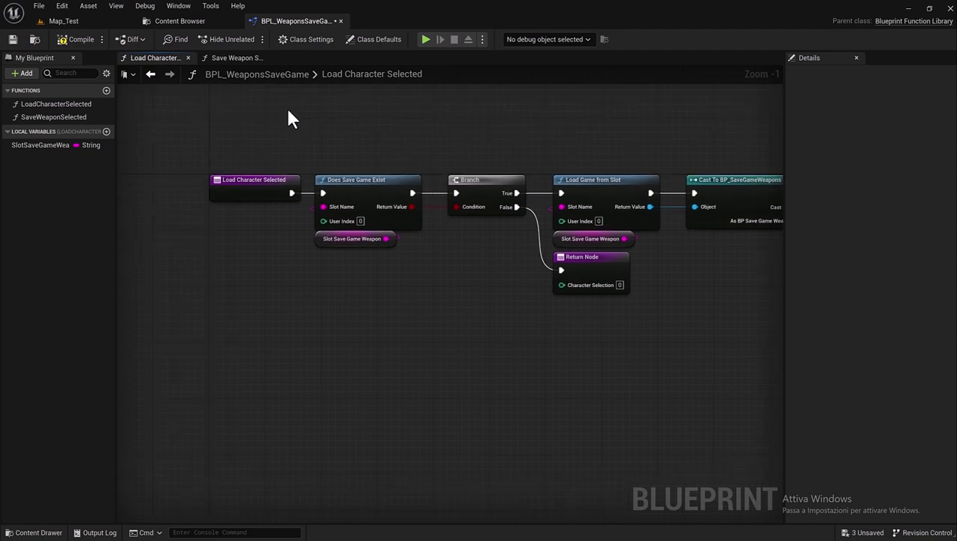
- Bring up the Save Weapon Selected graph and locate the Create Save Game Object node
left_click(235, 58)
right_click_drag(301, 146, 583, 159)
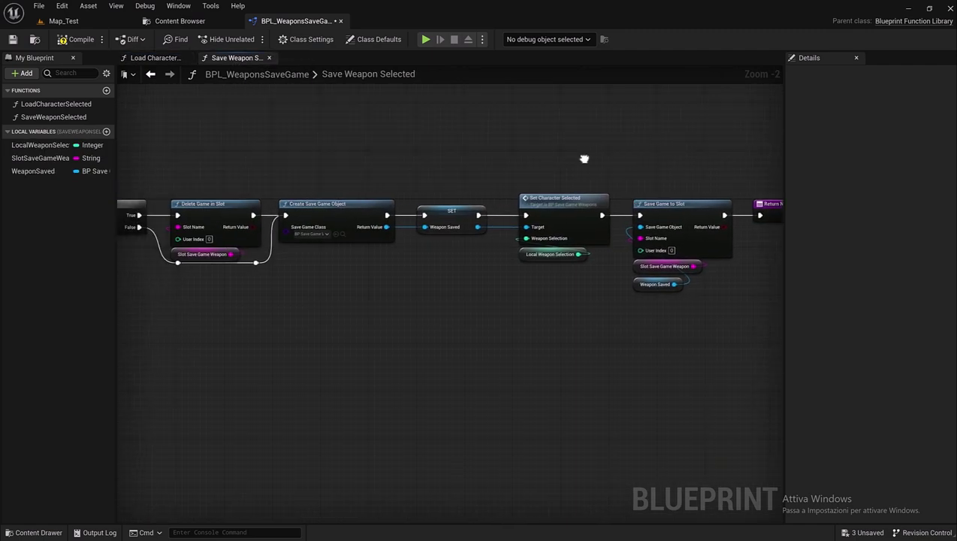
right_click_drag(278, 181, 569, 176)
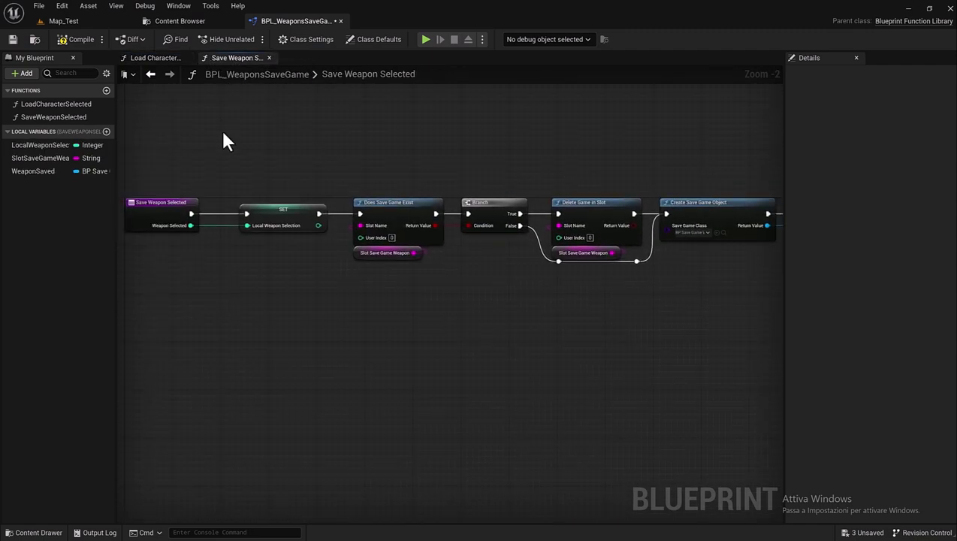
mouse_move(225, 142)
right_mouse_down()
mouse_move(319, 148)
mouse_move(191, 133)
right_mouse_up()
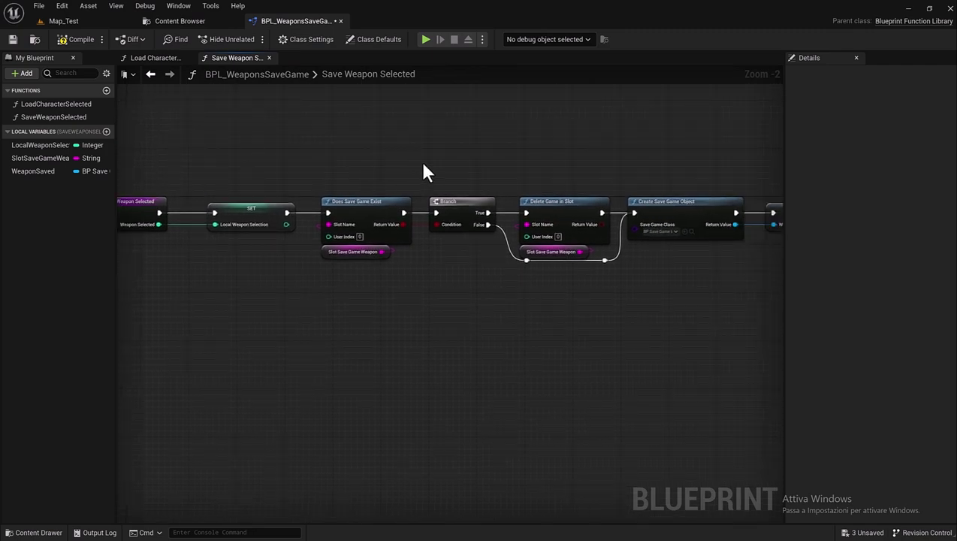
right_click_drag(424, 173, 251, 168)
right_click_drag(412, 156, 260, 151)
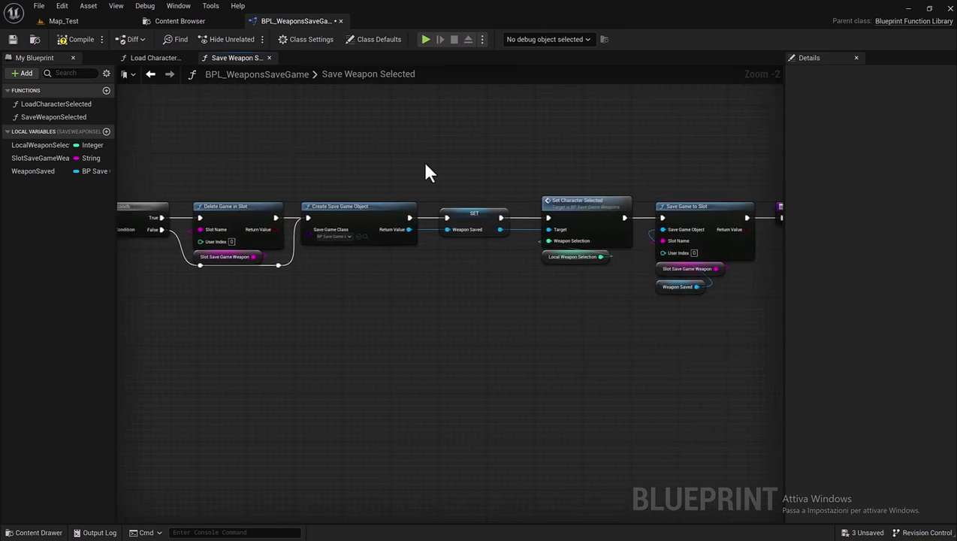
mouse_move(515, 172)
right_mouse_down()
mouse_move(499, 167)
mouse_move(719, 150)
right_mouse_up()
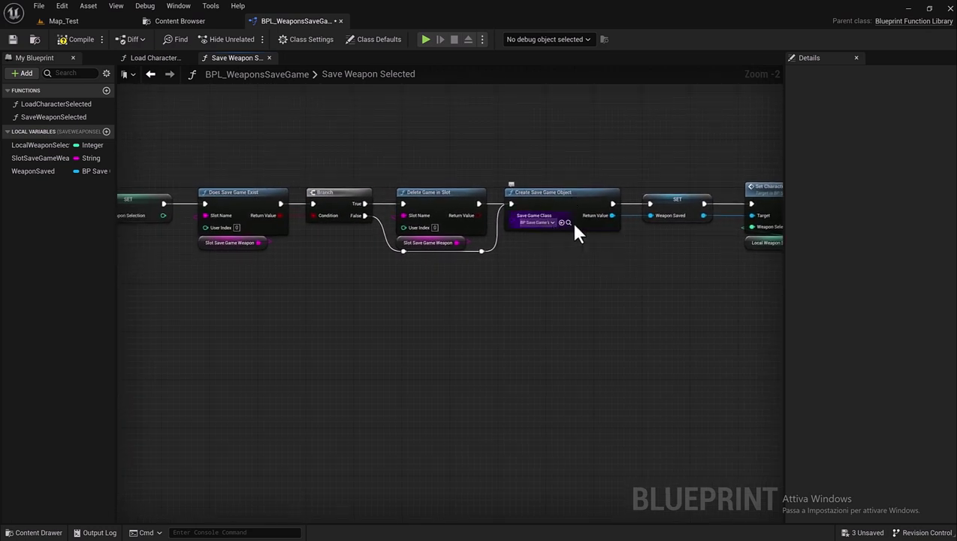
right_click_drag(575, 233, 380, 224)
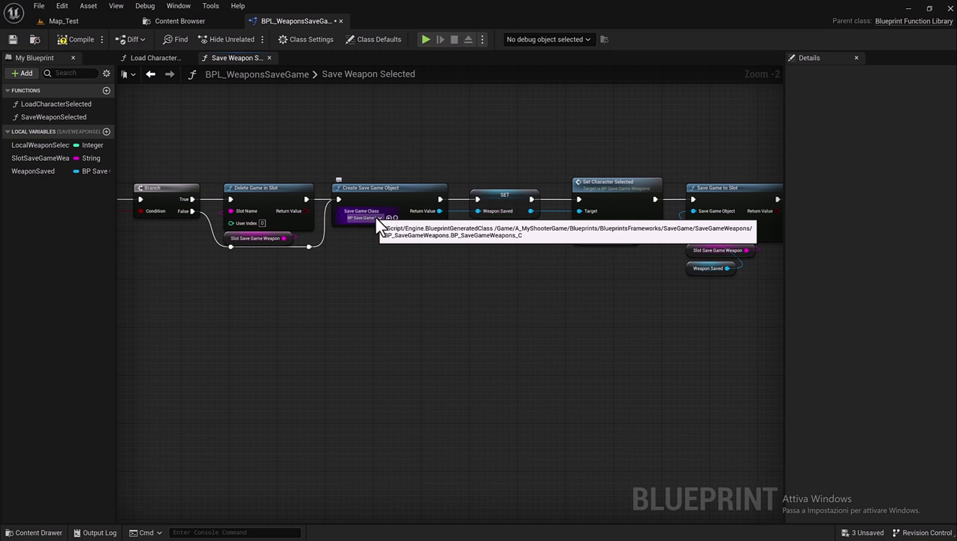
- Set Create Save Game Object's Save Game Class to BP_SaveGameWeapons
left_click(374, 217)
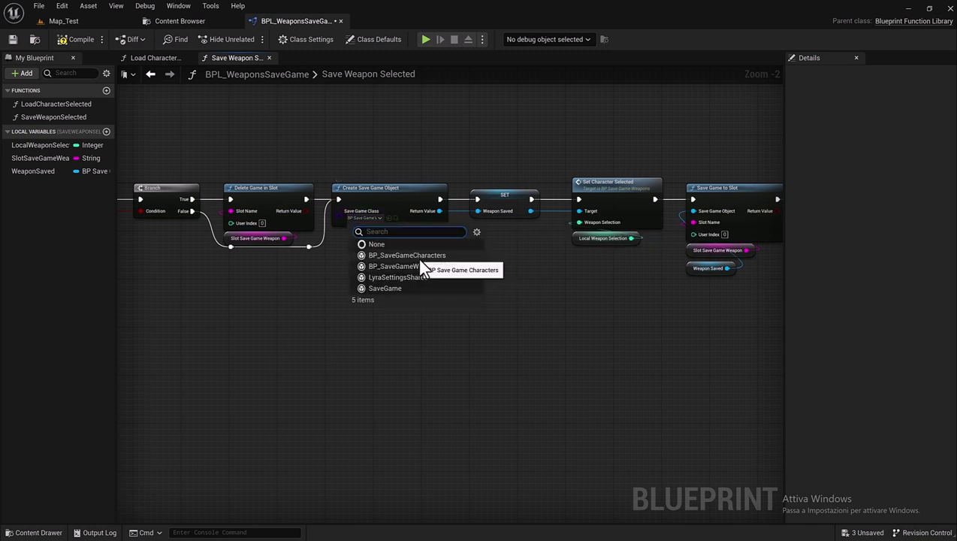
left_click(393, 267)
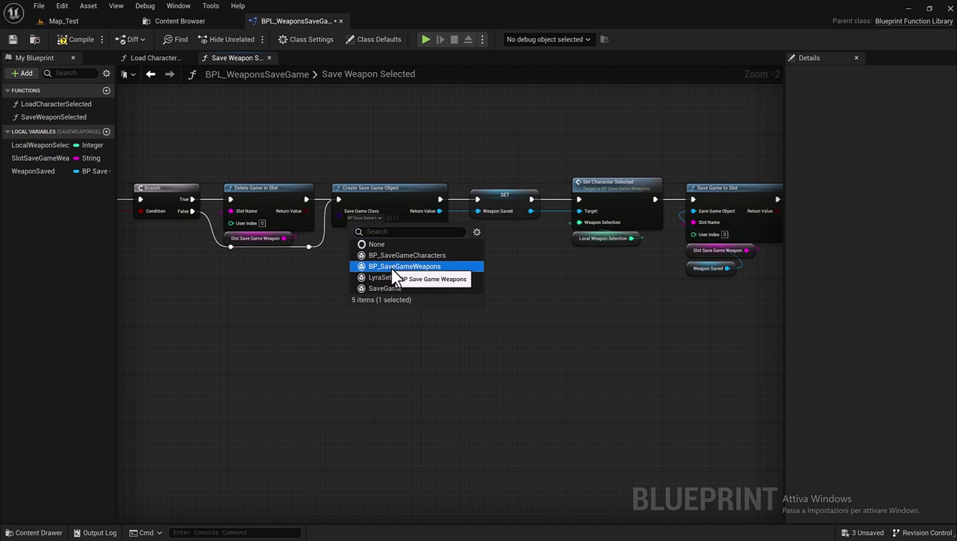
left_click(528, 252)
mouse_move(528, 252)
right_mouse_down()
mouse_move(349, 237)
mouse_move(366, 256)
right_mouse_up()
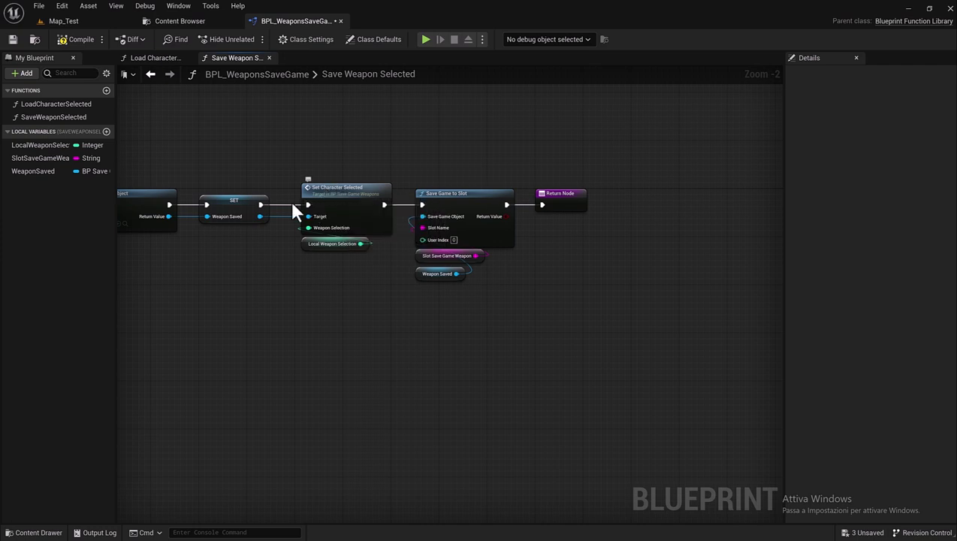
left_click_drag(260, 217, 272, 252)
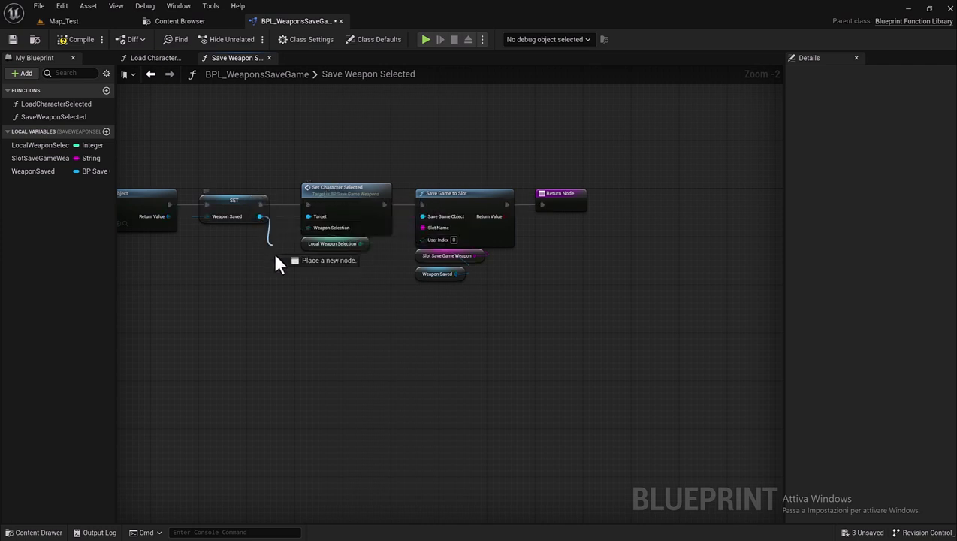
right_click_drag(295, 155, 343, 157)
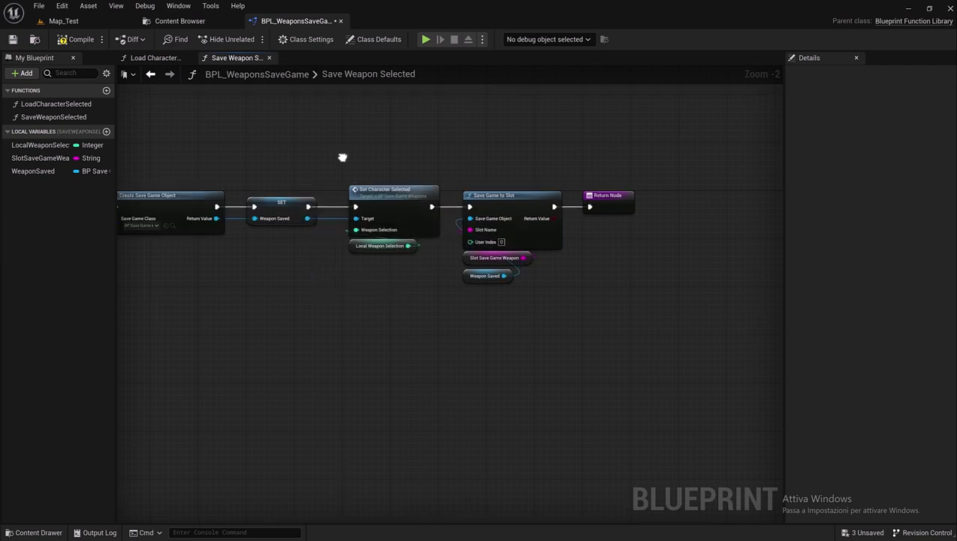
- In BP_SaveGameWeapons, rename the SetCharacterSelected function to SetWeaponSelected
left_click(186, 28)
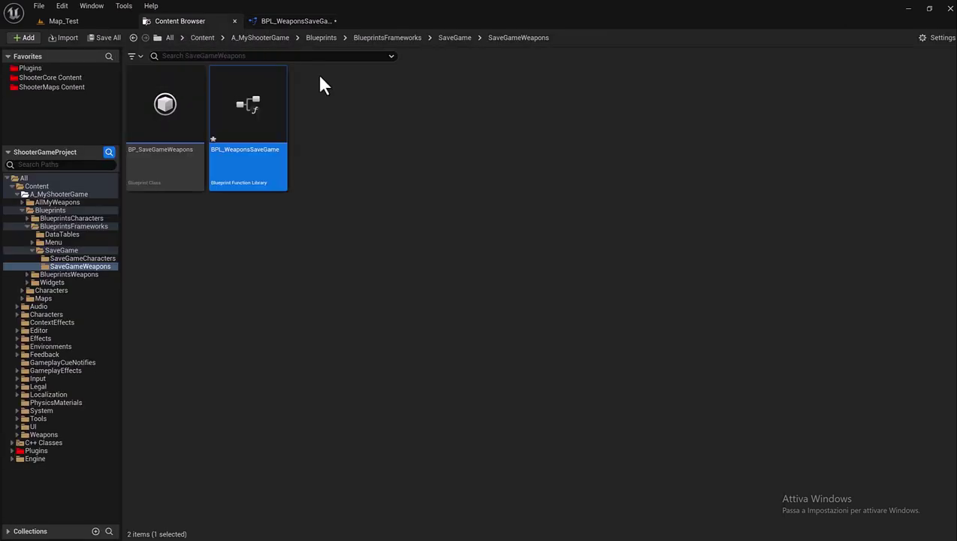
double_click(195, 163)
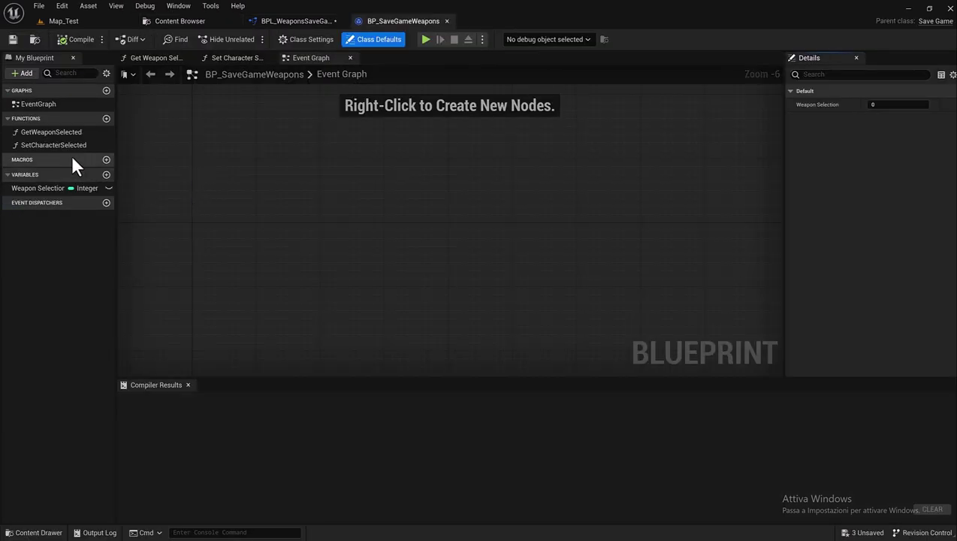
left_click(38, 144)
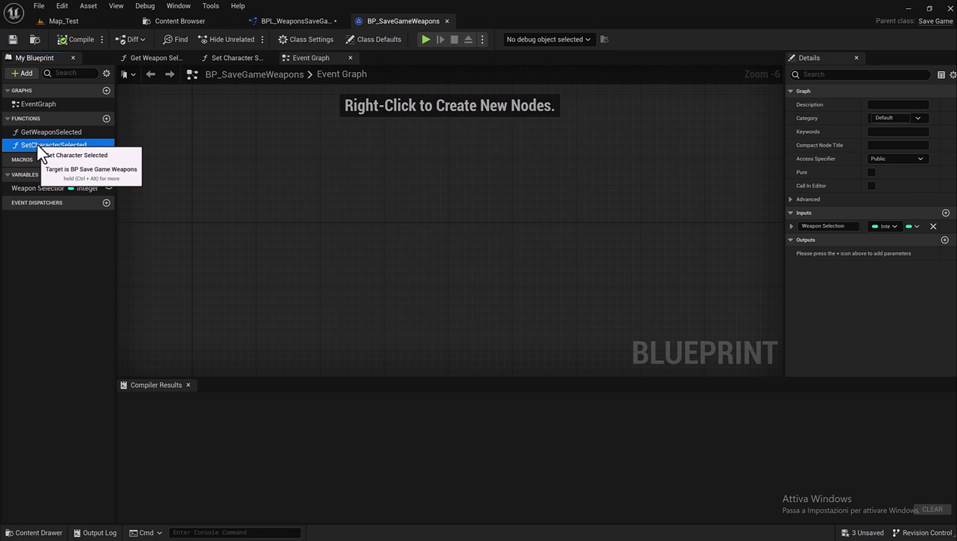
left_click(37, 144)
left_click_drag(35, 146, 67, 146)
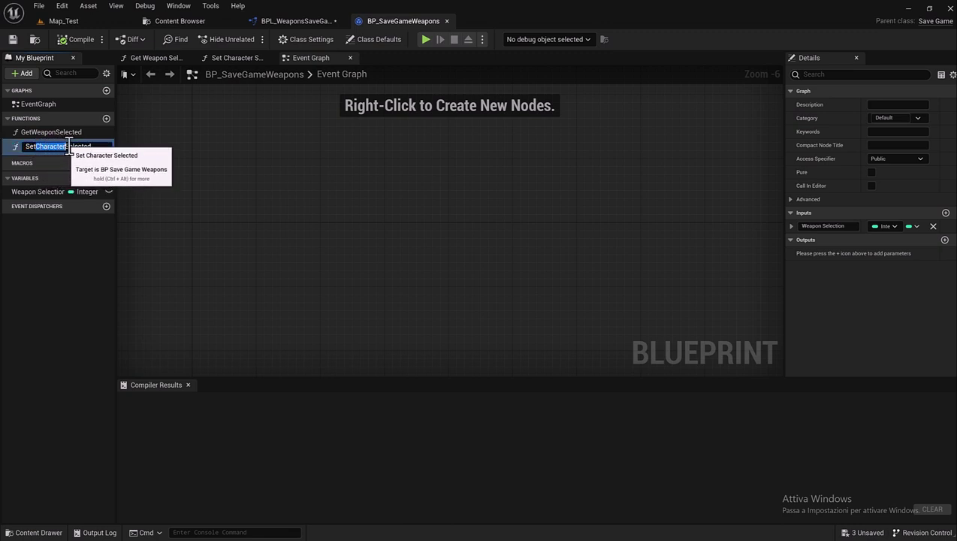
type("Weapon")
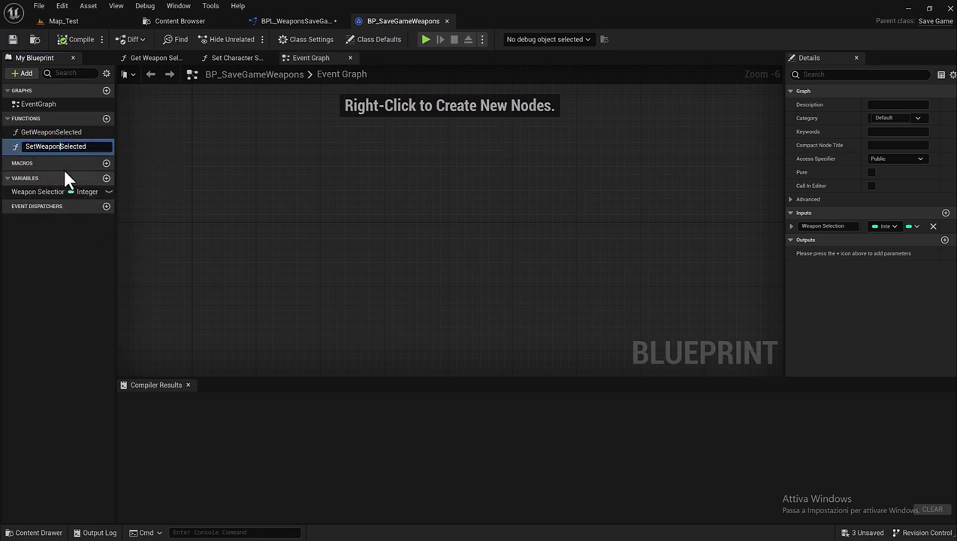
left_click(140, 161)
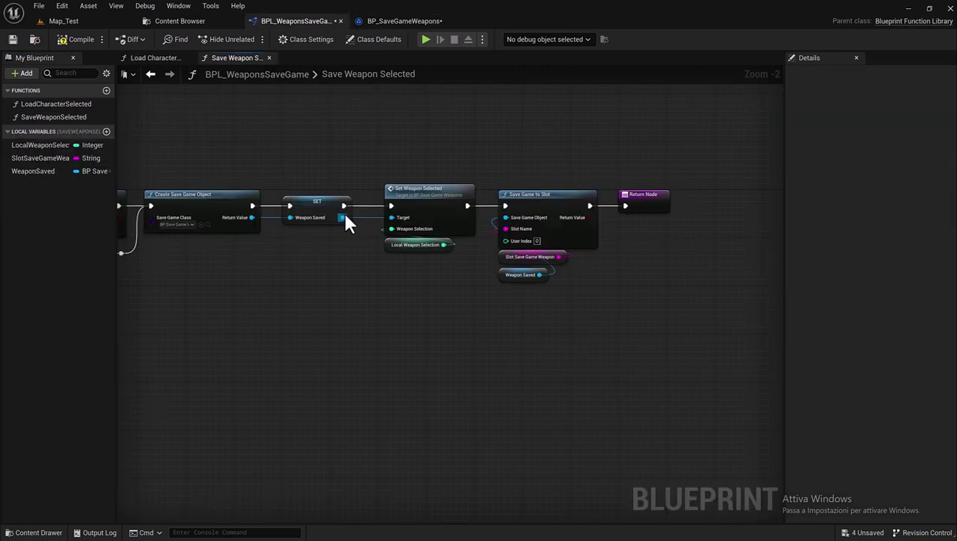
- Replace the old setter with a new Set Weapon Selected node wired to Weapon Saved and Local Weapon Selection
mouse_move(342, 217)
left_mouse_down()
mouse_move(363, 297)
mouse_move(378, 309)
left_mouse_up()
type("set Weapon")
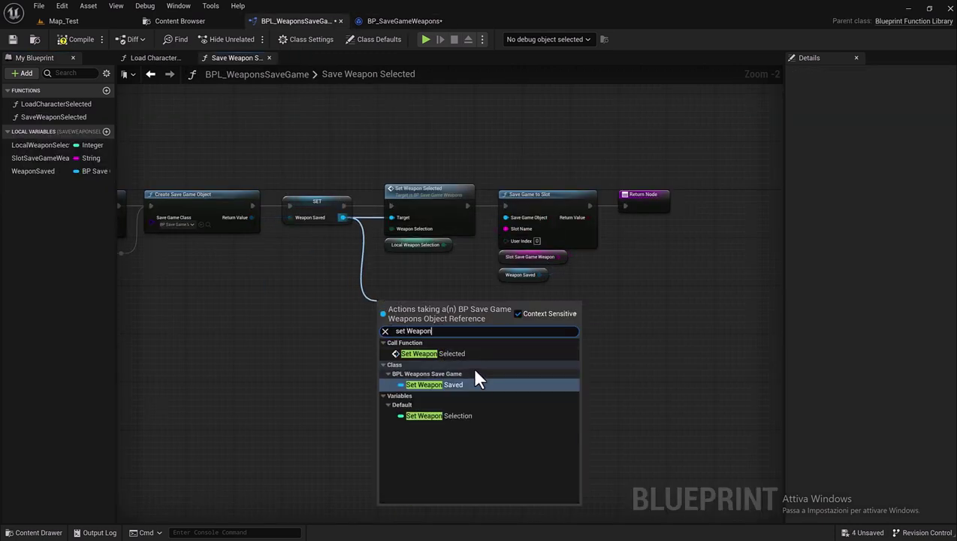
left_click(442, 353)
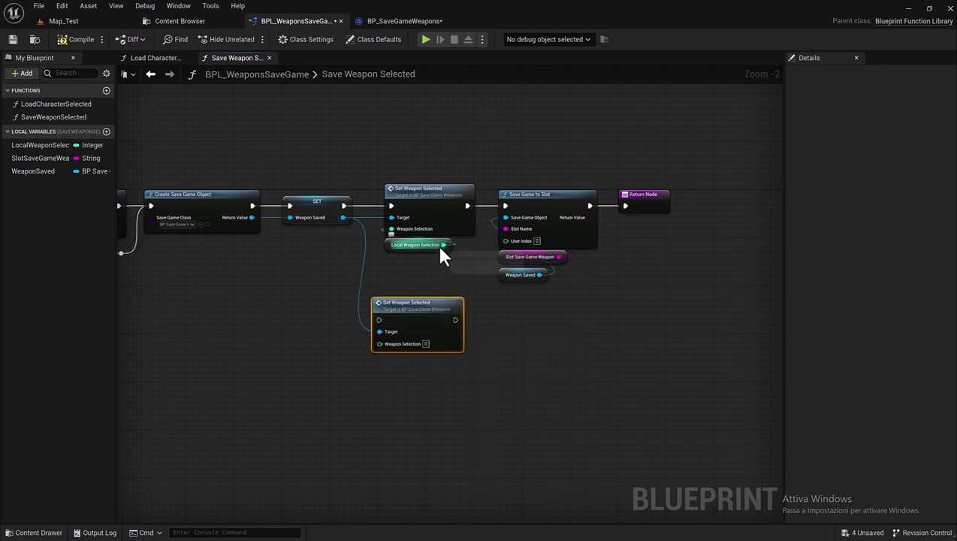
left_click_drag(443, 245, 381, 346)
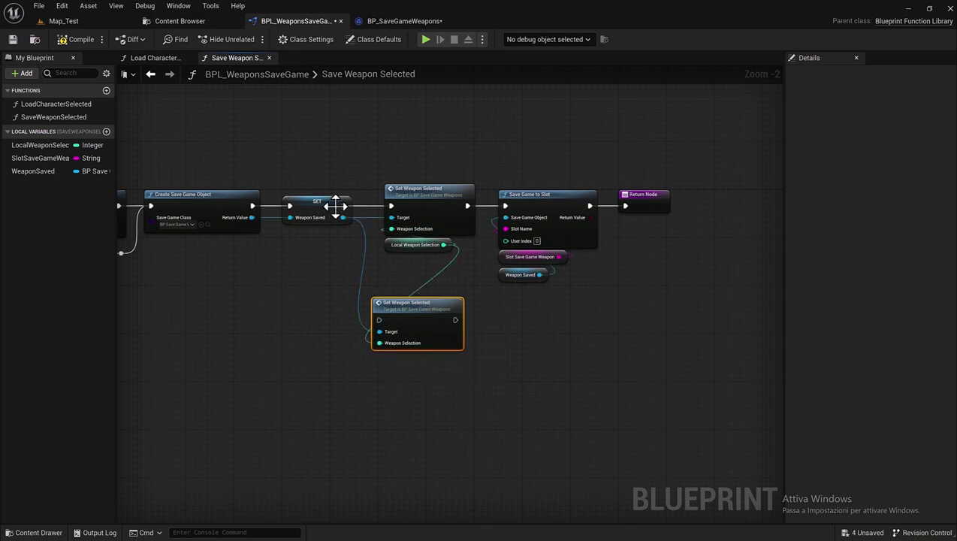
left_click_drag(341, 204, 380, 320)
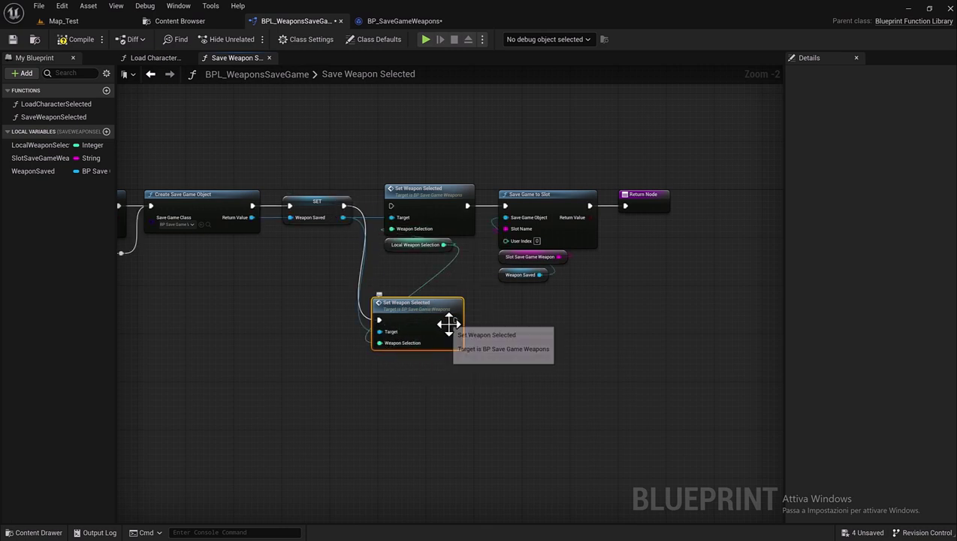
mouse_move(456, 320)
left_mouse_down()
mouse_move(492, 280)
mouse_move(506, 205)
left_mouse_up()
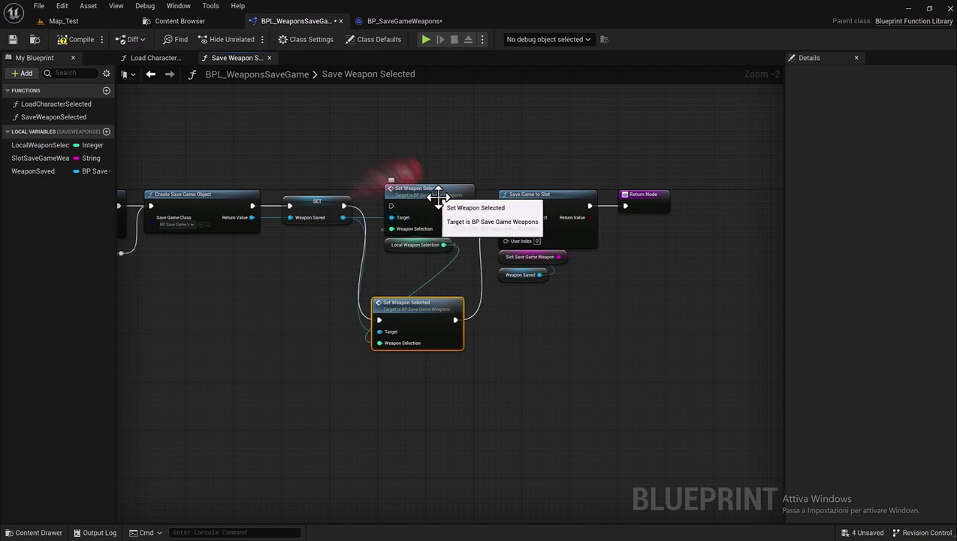
left_click(425, 186)
key("Delete")
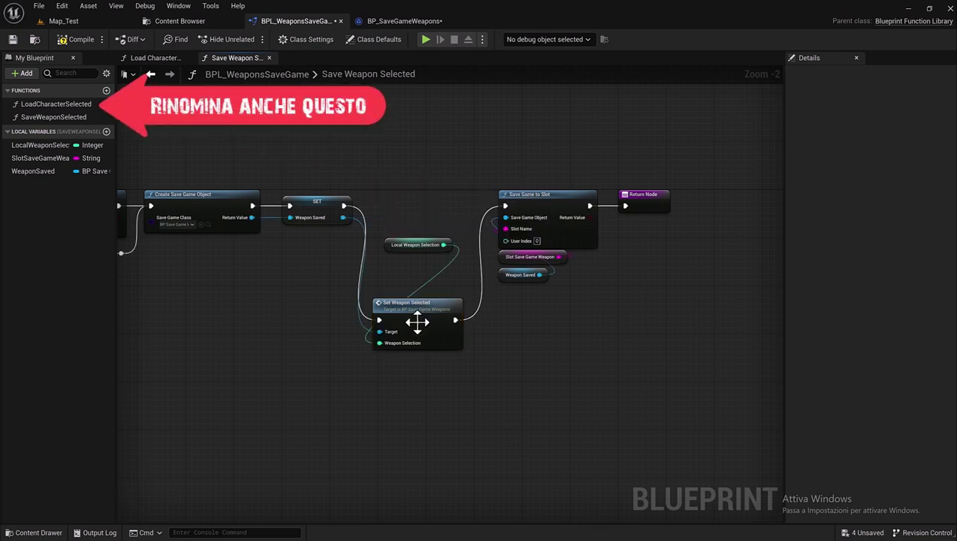
left_click_drag(417, 311, 417, 206)
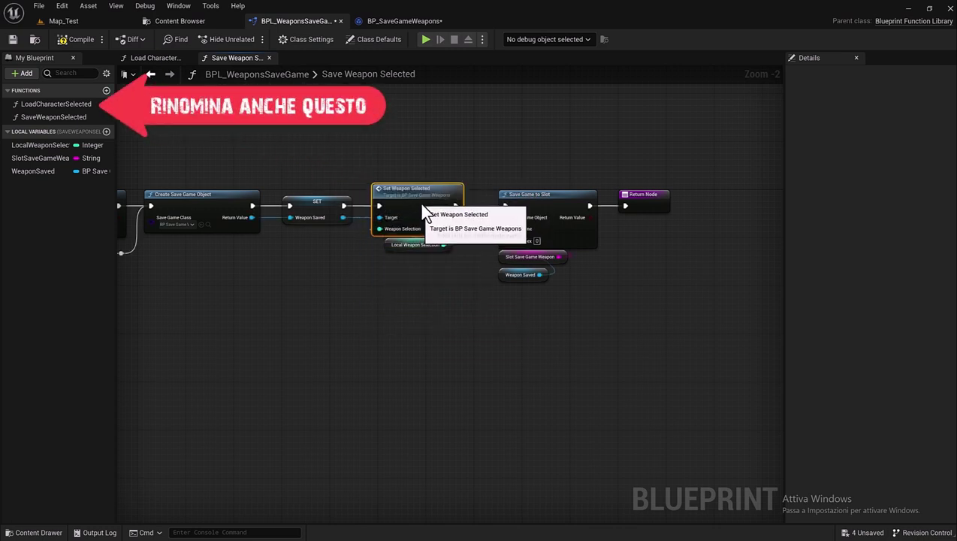
right_click_drag(373, 274, 387, 269)
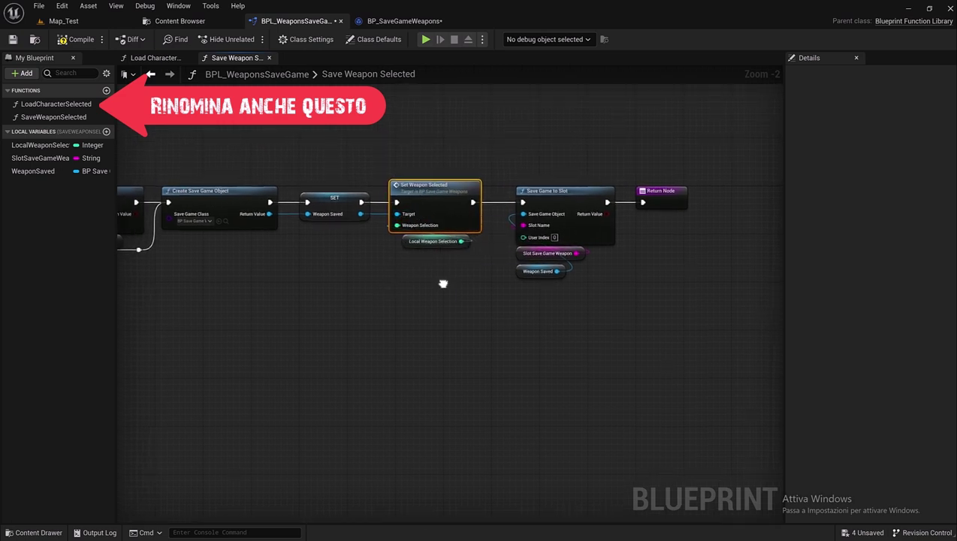
- Save the BPL_WeaponsSaveGame function library
right_click_drag(501, 283, 452, 279)
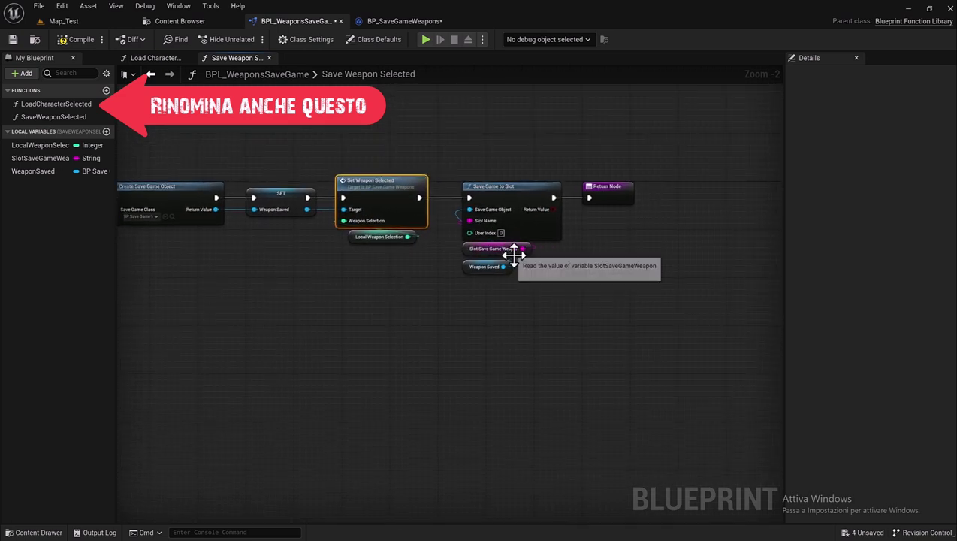
right_click_drag(476, 283, 556, 305)
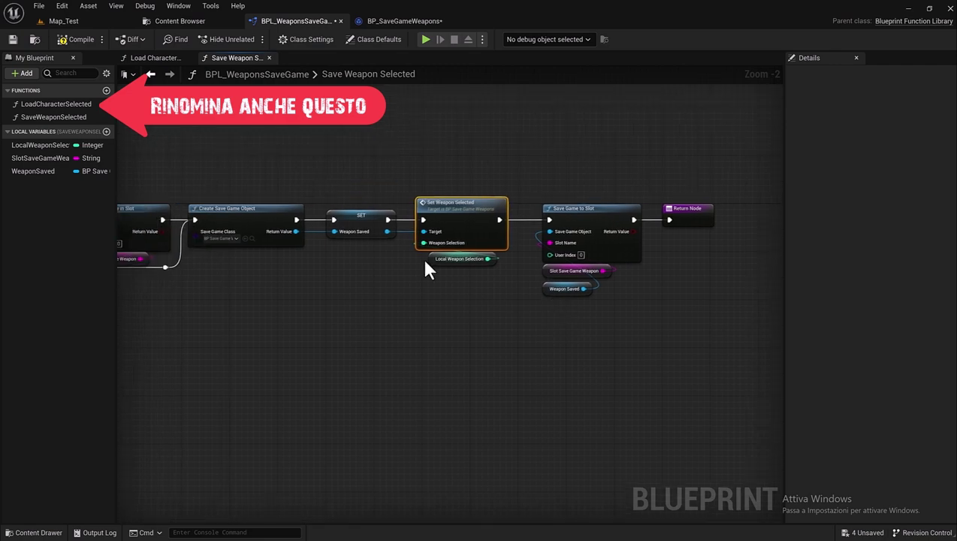
right_click_drag(451, 338, 524, 349)
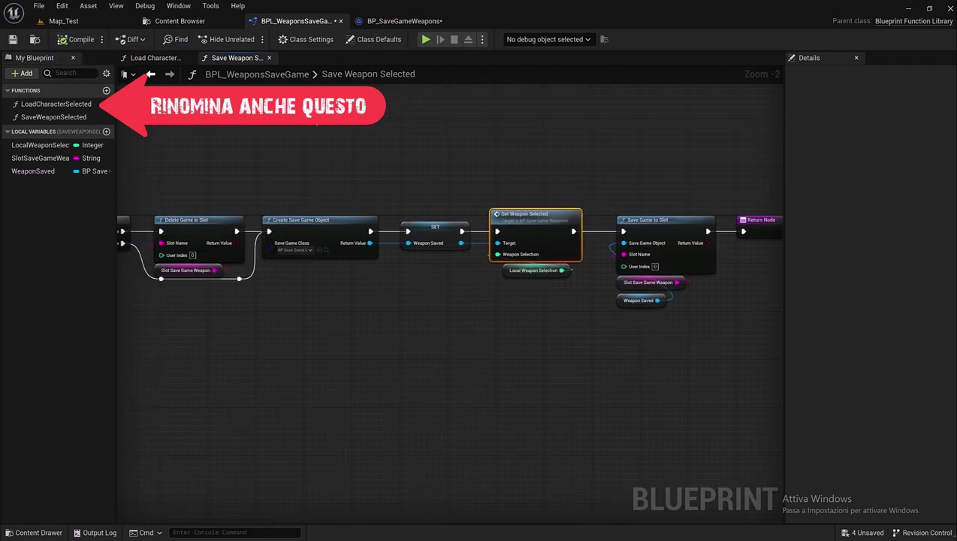
left_click(13, 39)
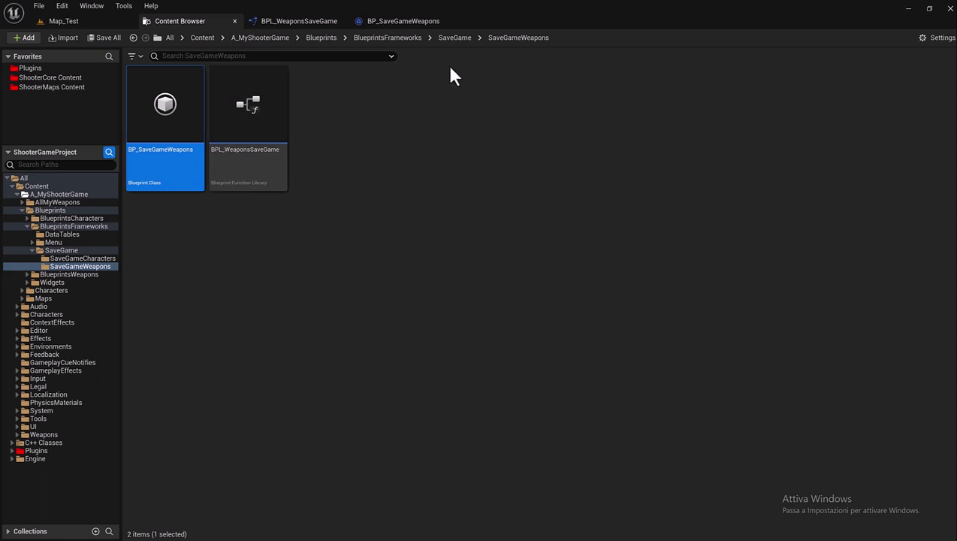
- Navigate up through SaveGame and BlueprintsFrameworks into the Menu folder
left_click(455, 39)
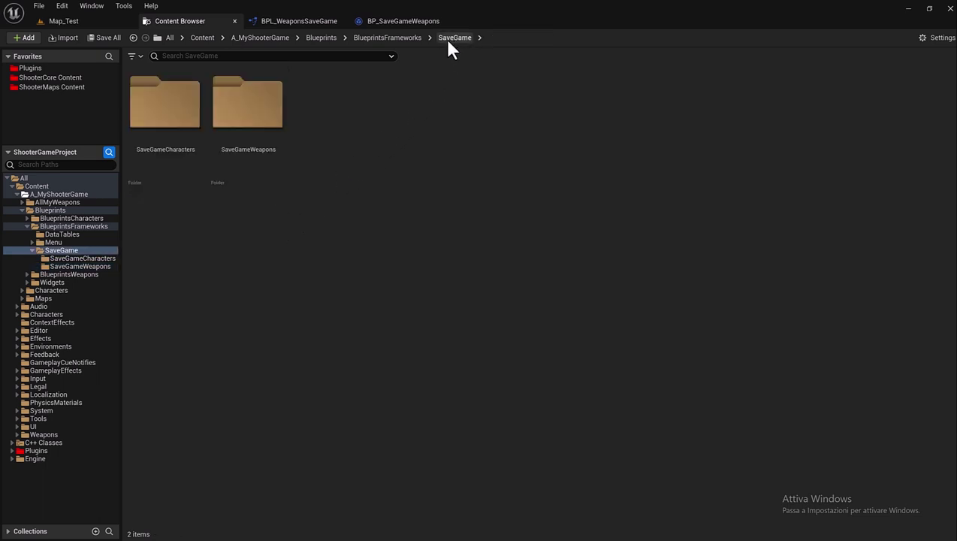
left_click(372, 38)
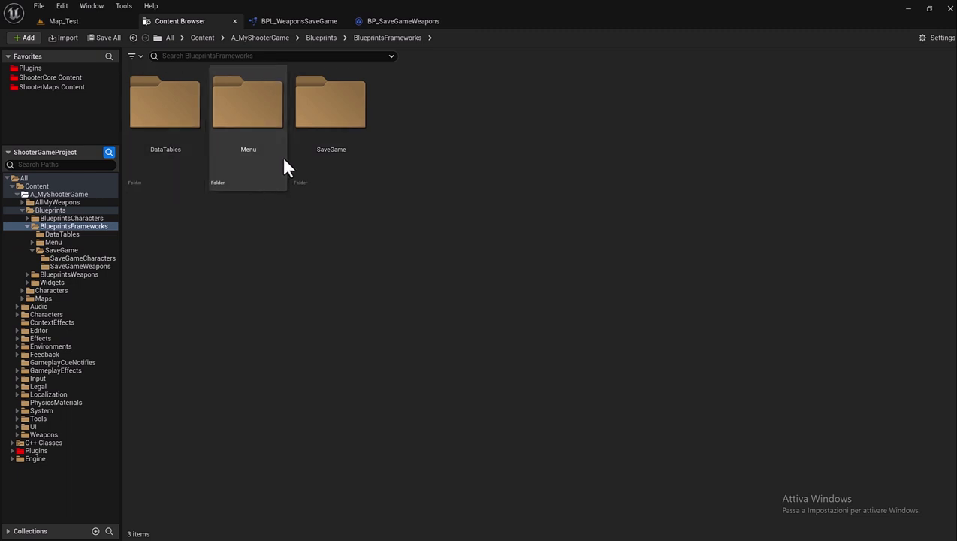
double_click(248, 137)
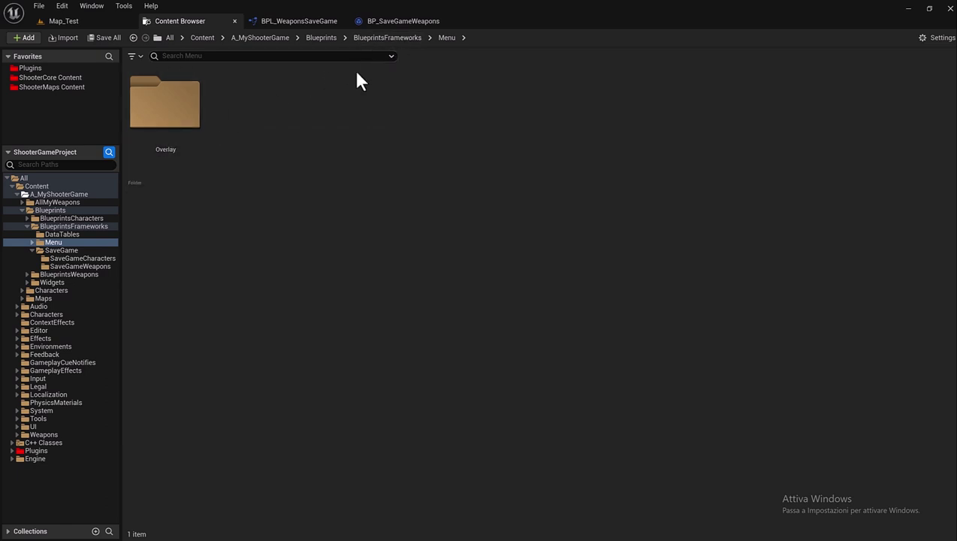
- Inside Overlay, create a new folder named CharactersOverlay
double_click(181, 118)
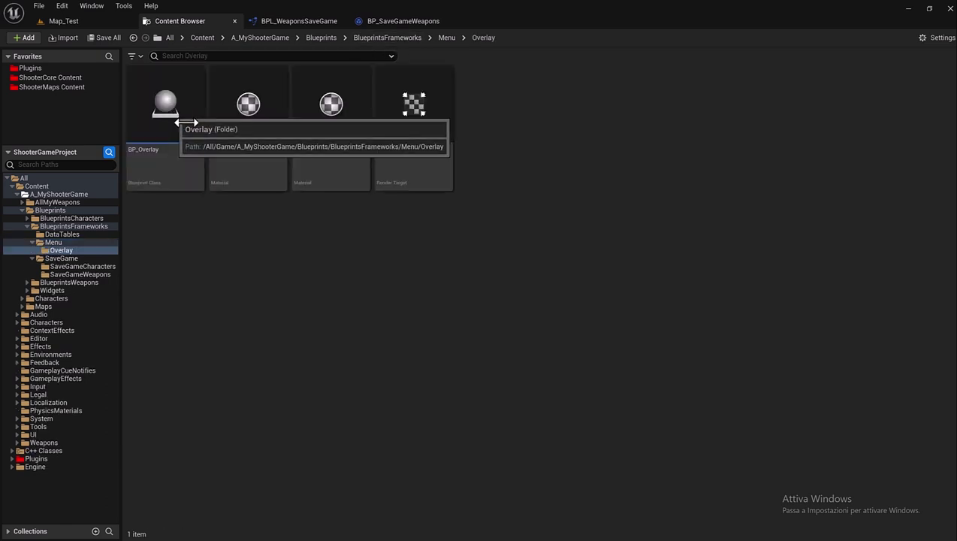
right_click(203, 273)
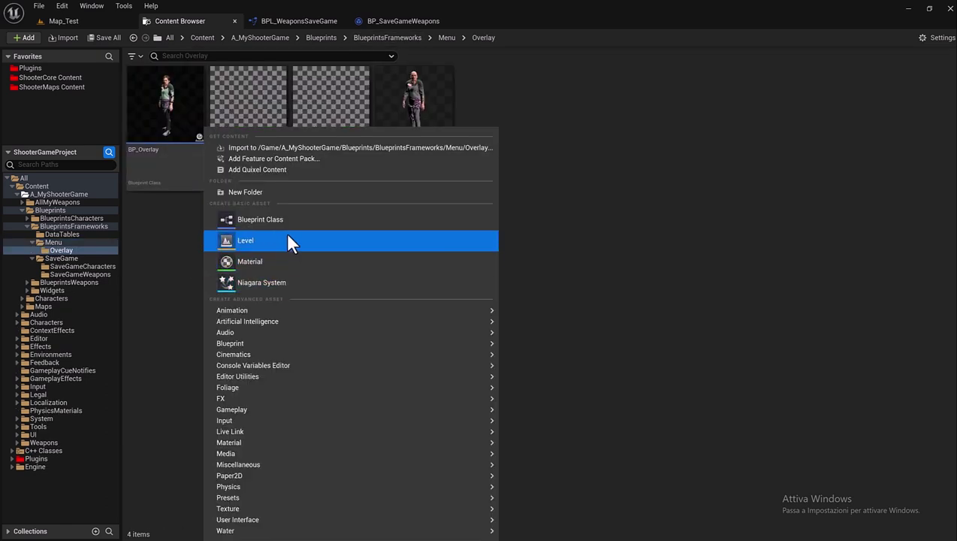
left_click(314, 191)
type("CharactersOverlay")
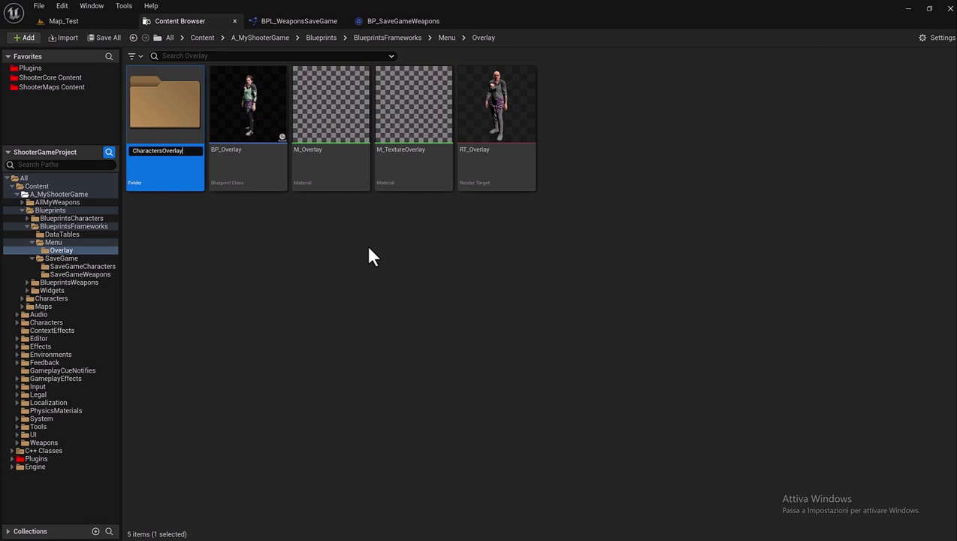
key("Return")
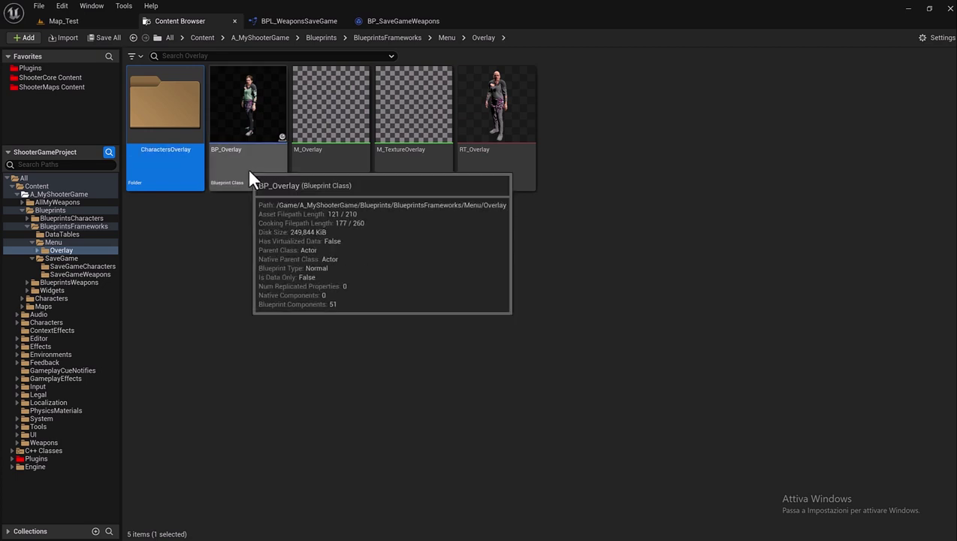
key("F2")
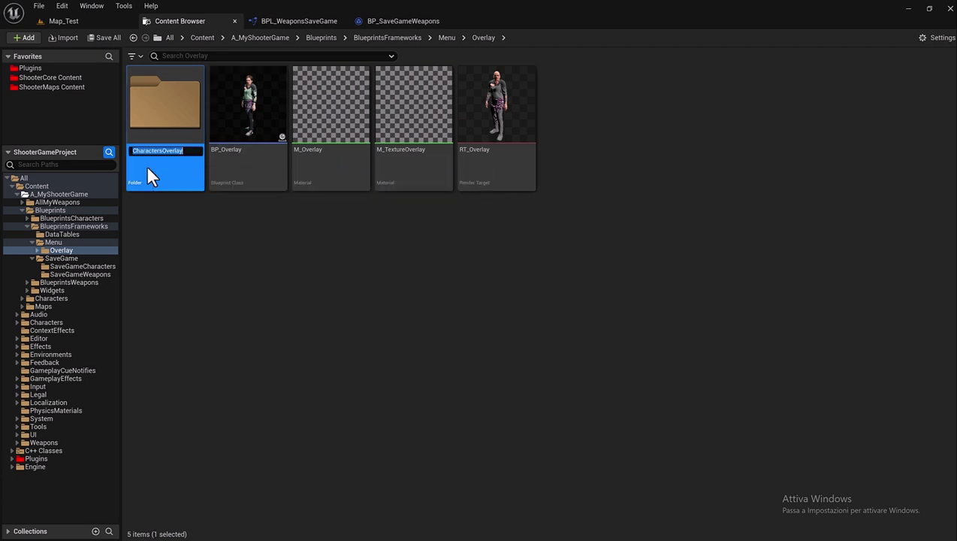
- Rename BP_Overlay to BP_CharactersOverlay and the other overlay assets to CharactersOverlay versions
left_click(248, 171)
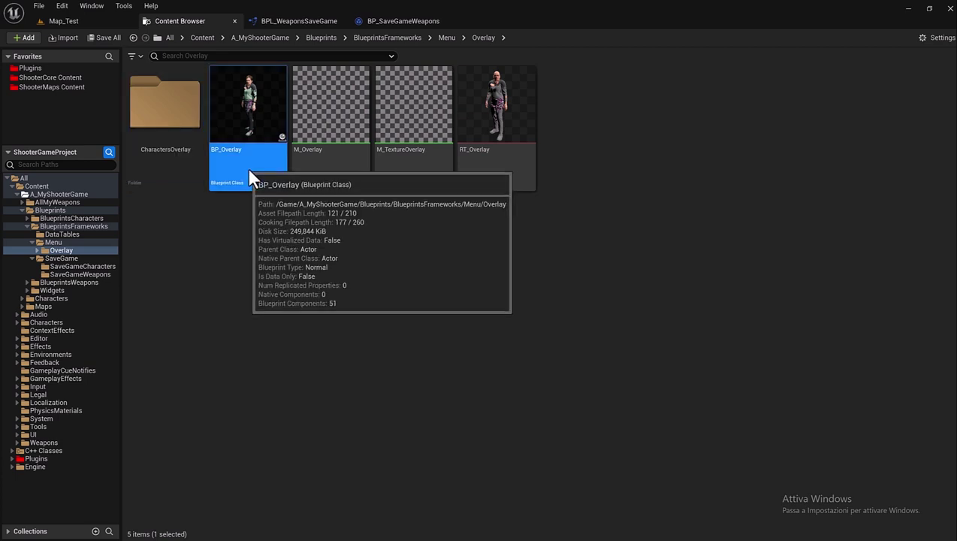
key("F2")
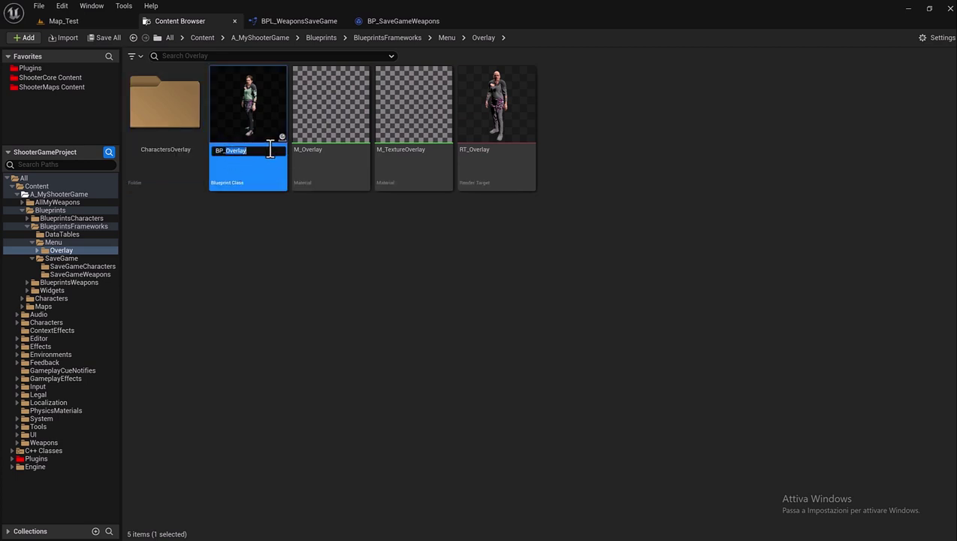
type("CharactersOverlay")
key("Return")
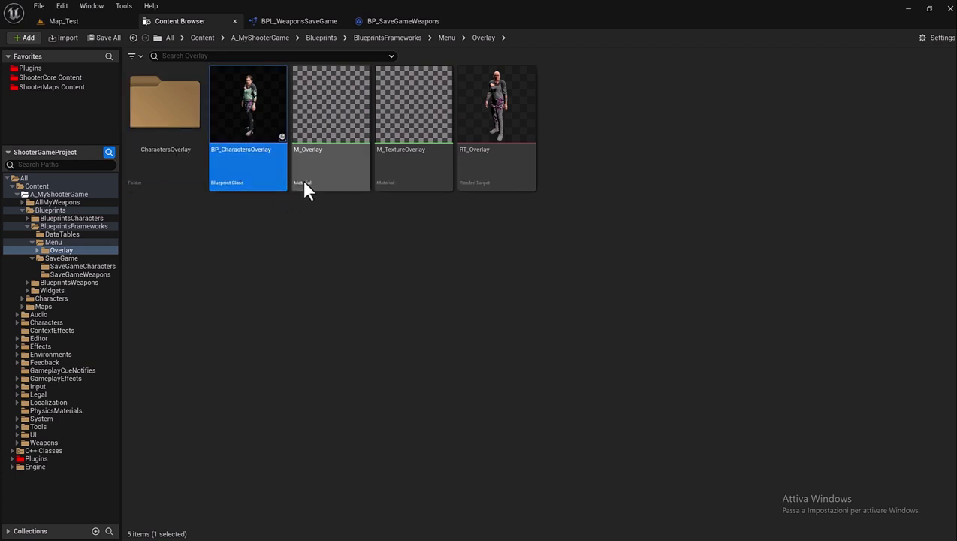
left_click(303, 179)
key("F2")
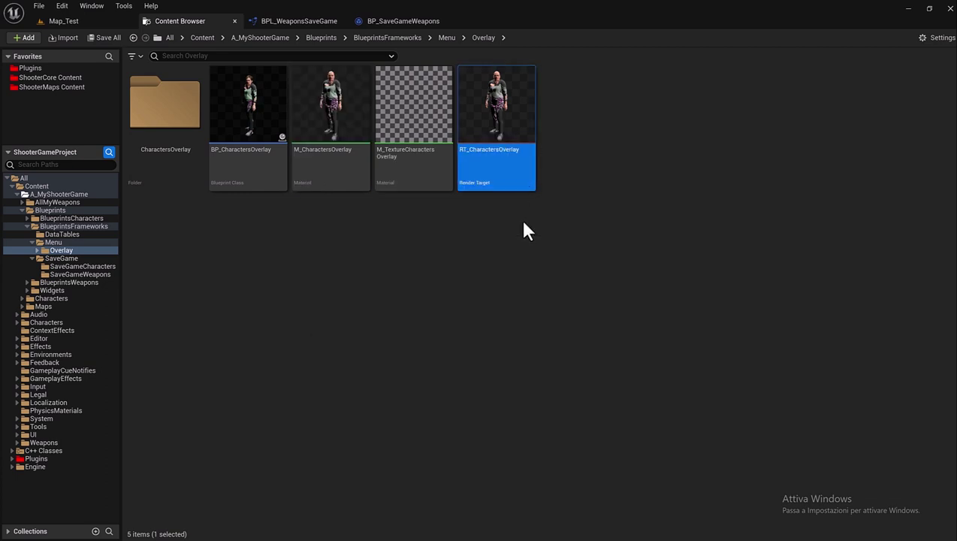
- Move all four renamed assets into the CharactersOverlay folder
left_click(251, 179)
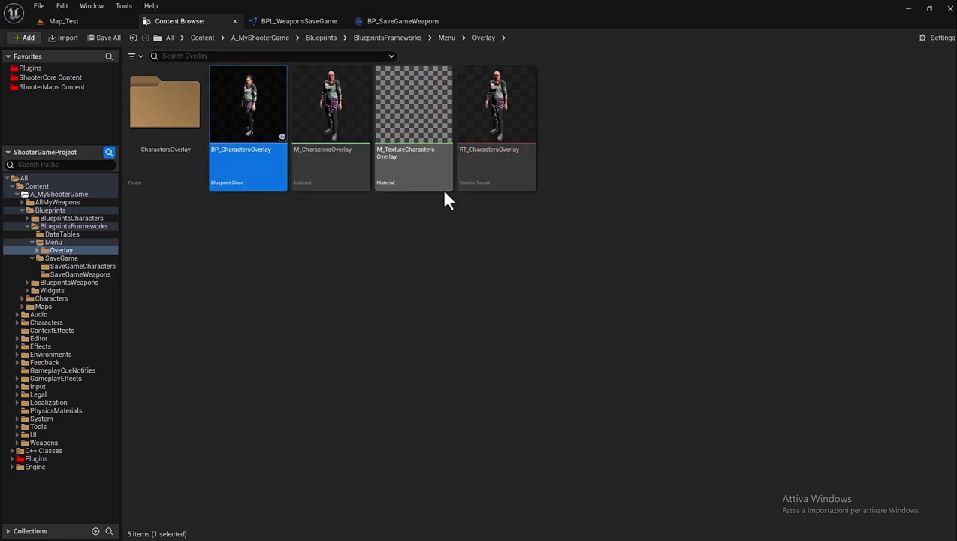
left_click(515, 183, "shift")
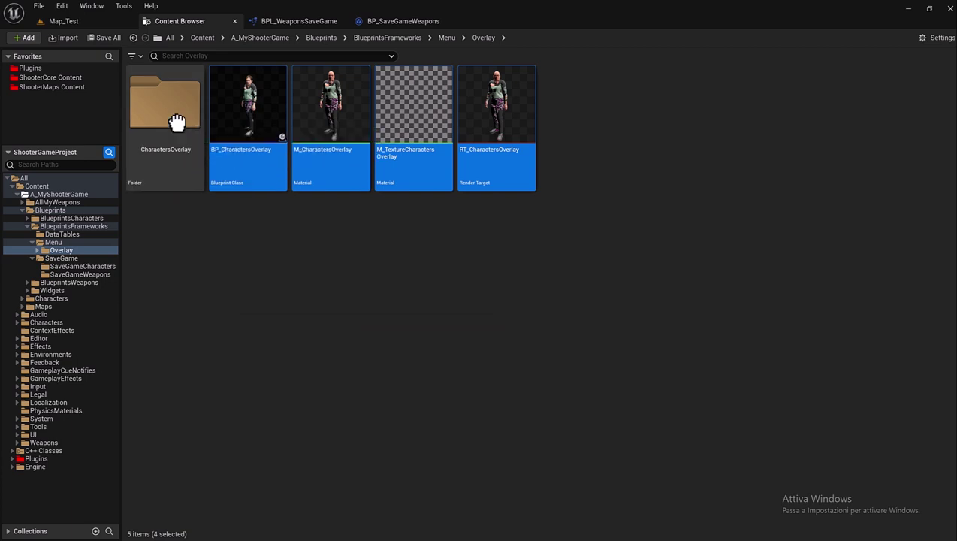
left_click_drag(255, 172, 191, 132)
left_click(197, 141)
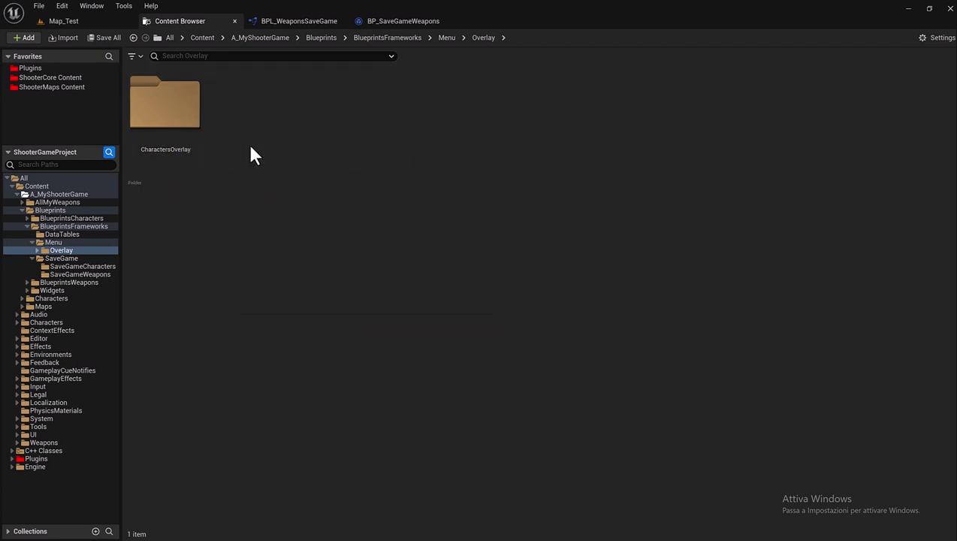
- Create a new folder named WeaponsOverlay inside Overlay
right_click(249, 139)
left_click(364, 194)
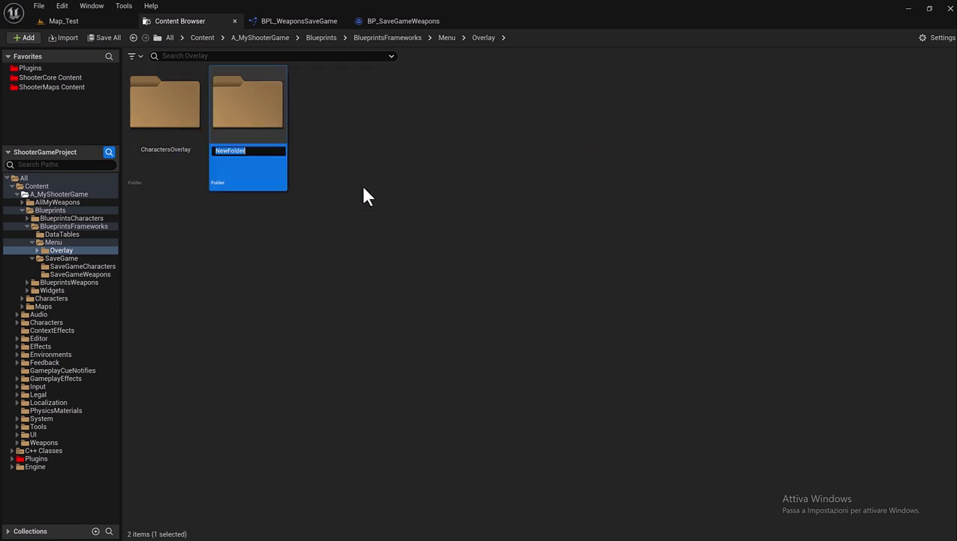
type("Wea")
type("ponsO")
type("verlay")
key("Return")
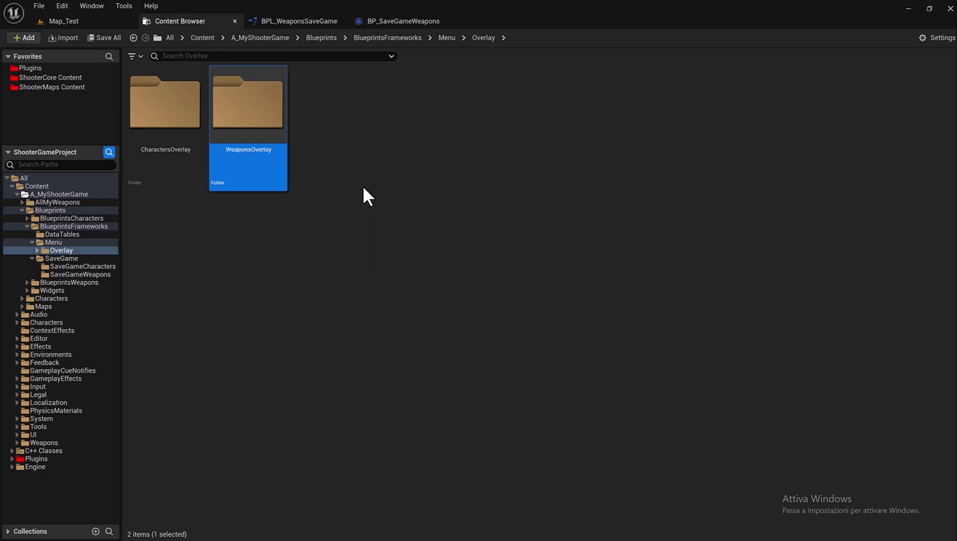
- Select BP_CharactersOverlay and RT_CharactersOverlay in CharactersOverlay, then go to WeaponsOverlay
left_click(188, 105)
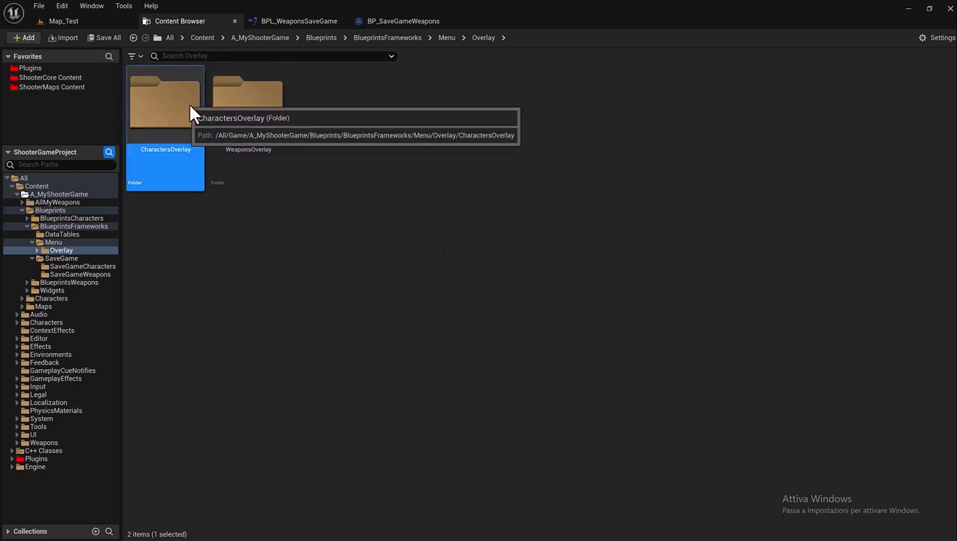
double_click(190, 102)
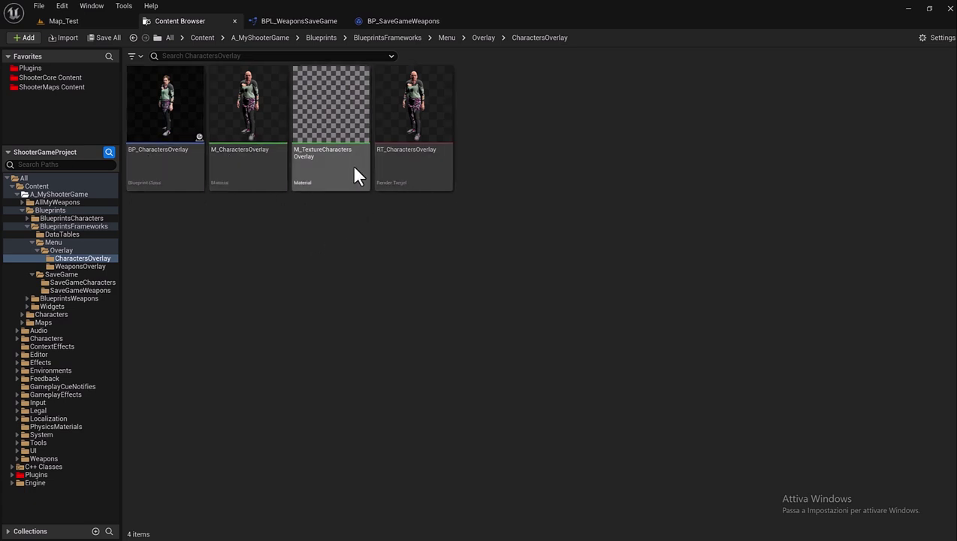
left_click(166, 175)
left_click(445, 188, "ctrl")
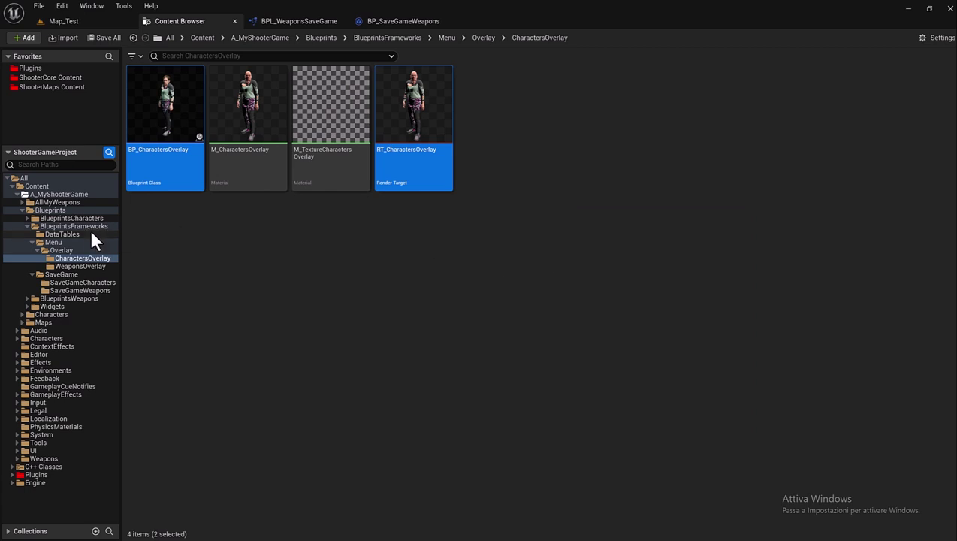
left_click(82, 267)
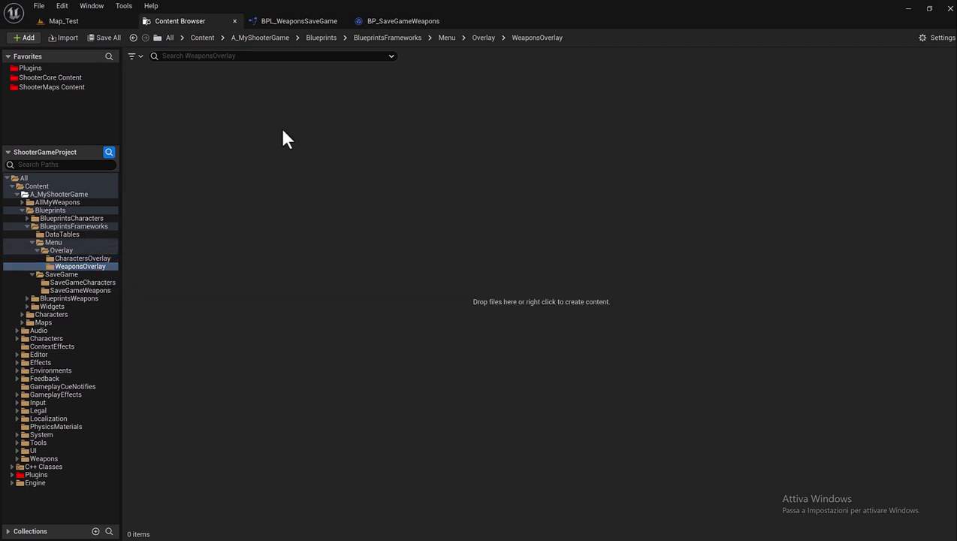
- Paste copies of both assets and rename them BP_WeaponsOverlay and RT_WeaponsOverlay
key("ctrl+v")
left_click(181, 178)
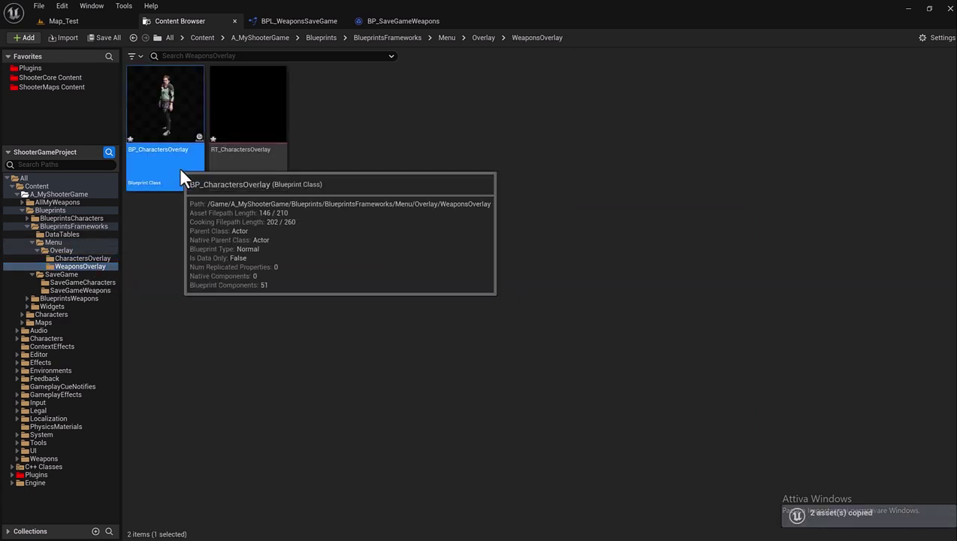
left_click(162, 150)
left_click_drag(143, 151, 162, 150)
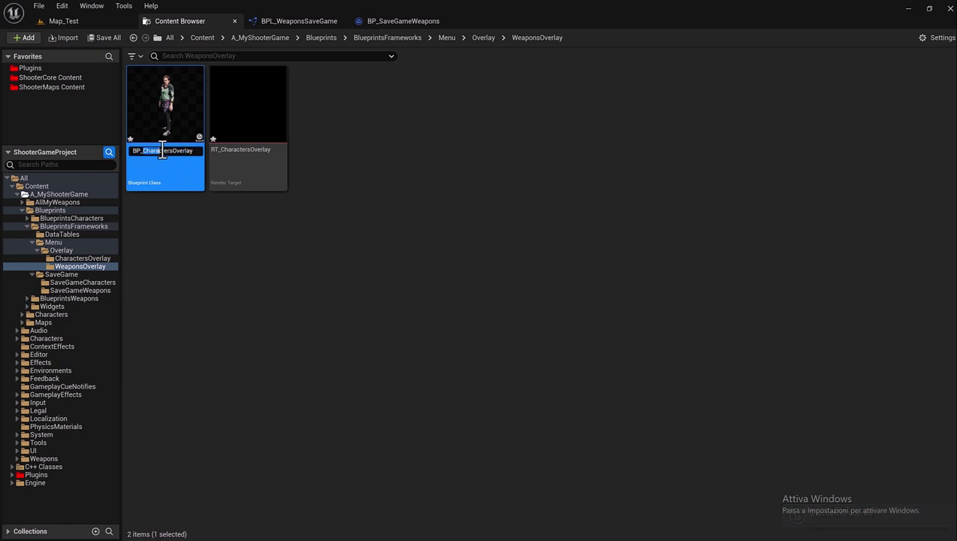
type("Weapons")
key("Return")
left_click(248, 150)
left_click_drag(225, 150, 253, 150)
type("Weapons")
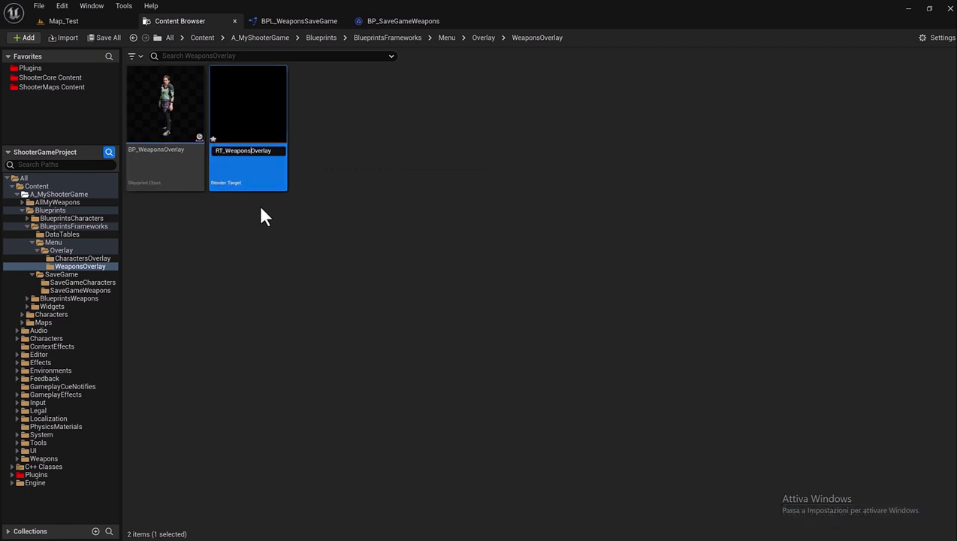
key("Return")
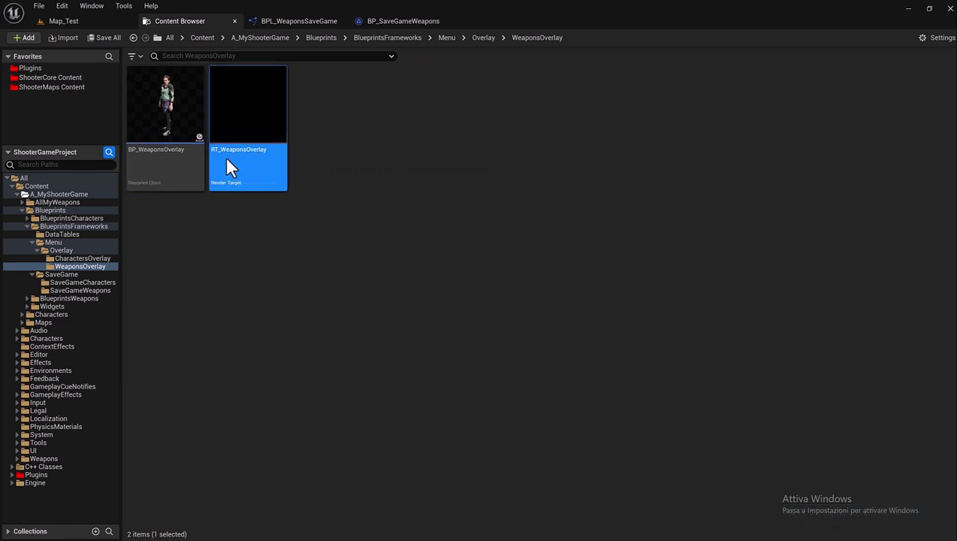
- Inspect RT_WeaponsOverlay, then close it and the BP_SaveGameWeapons and BPL_WeaponsSaveGame editors
double_click(237, 182)
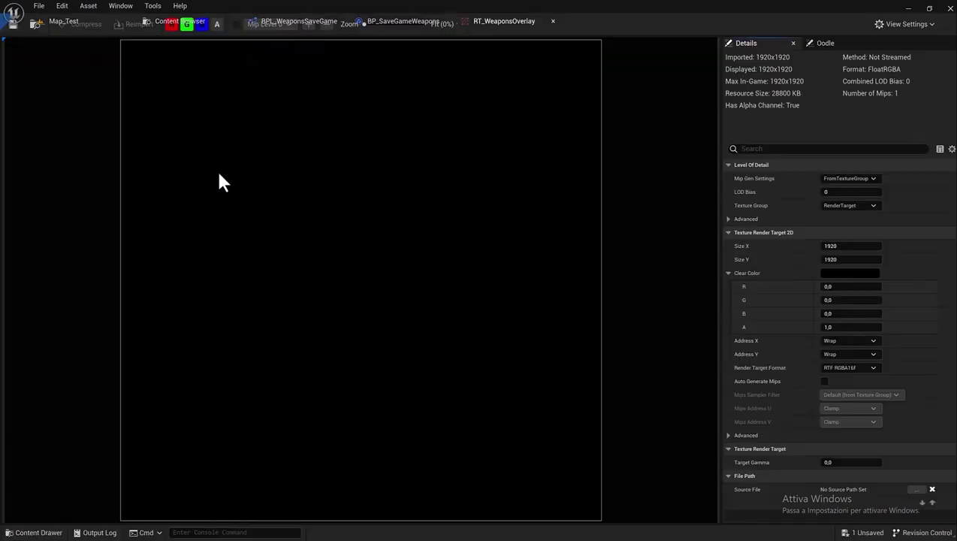
scroll(474, 145, "down", 2)
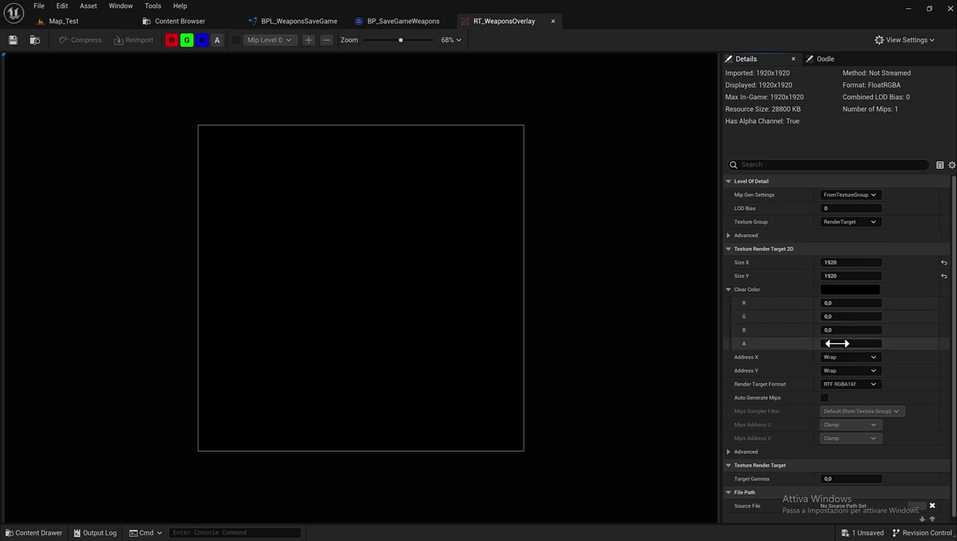
left_click(553, 22)
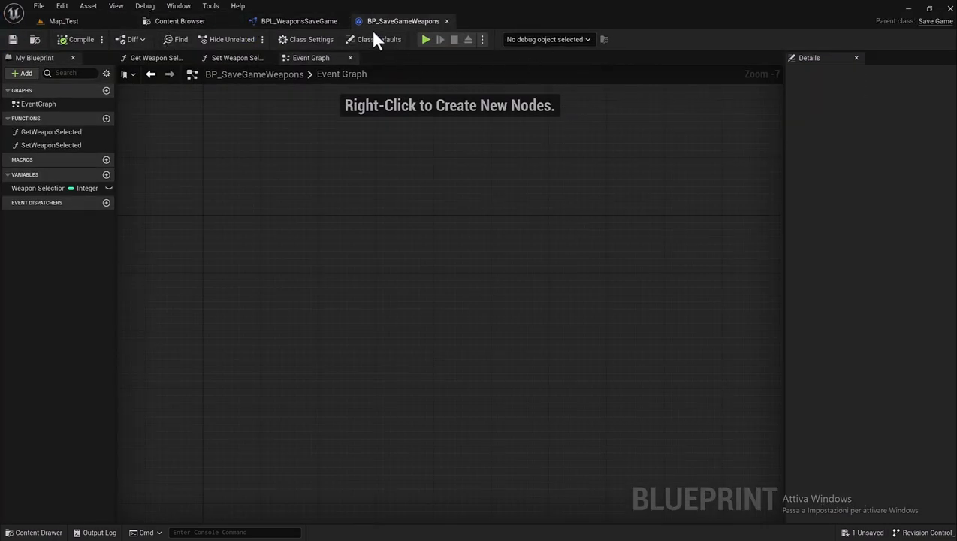
left_click(338, 21)
left_click(339, 21)
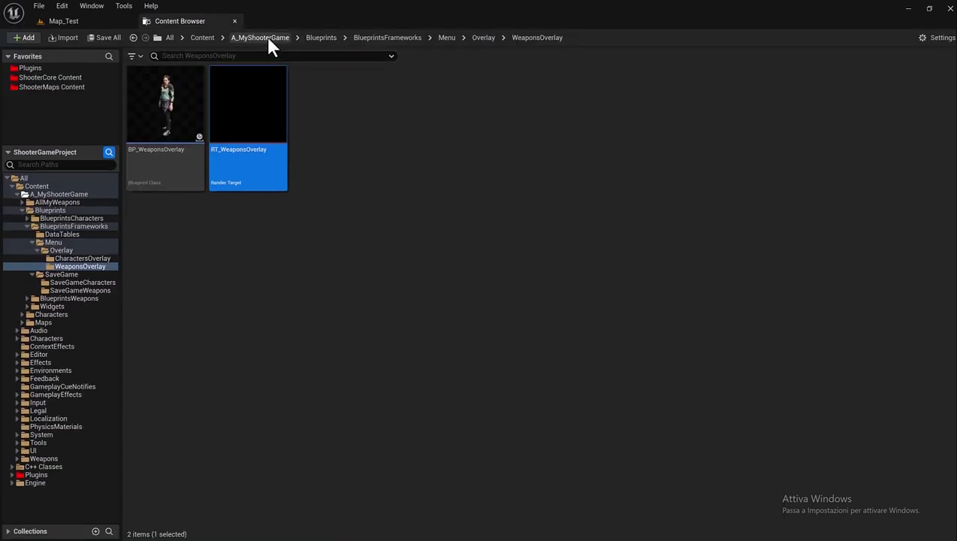
- Dock BP_WeaponsOverlay in the main tab bar and view its Construction Script's Set Leader Pose nodes
double_click(158, 155)
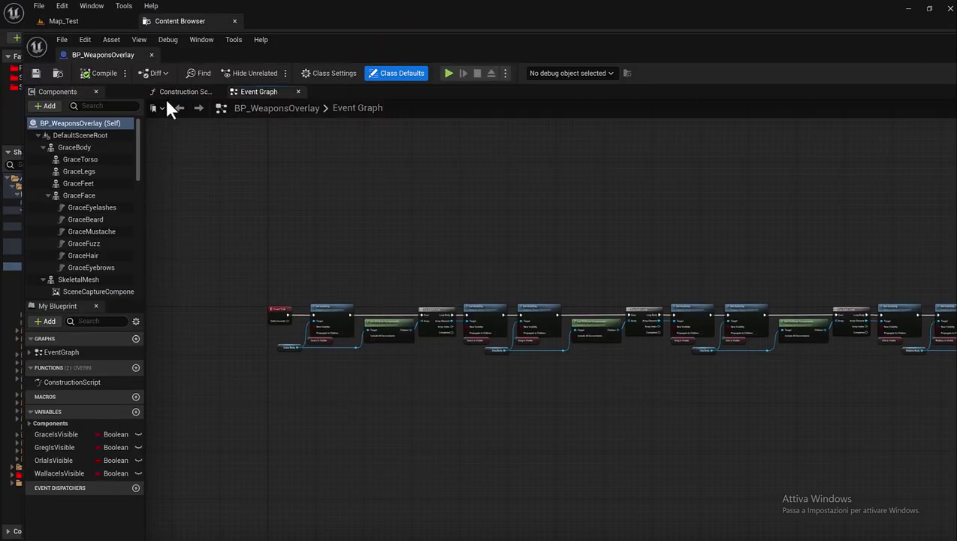
left_click_drag(96, 60, 313, 24)
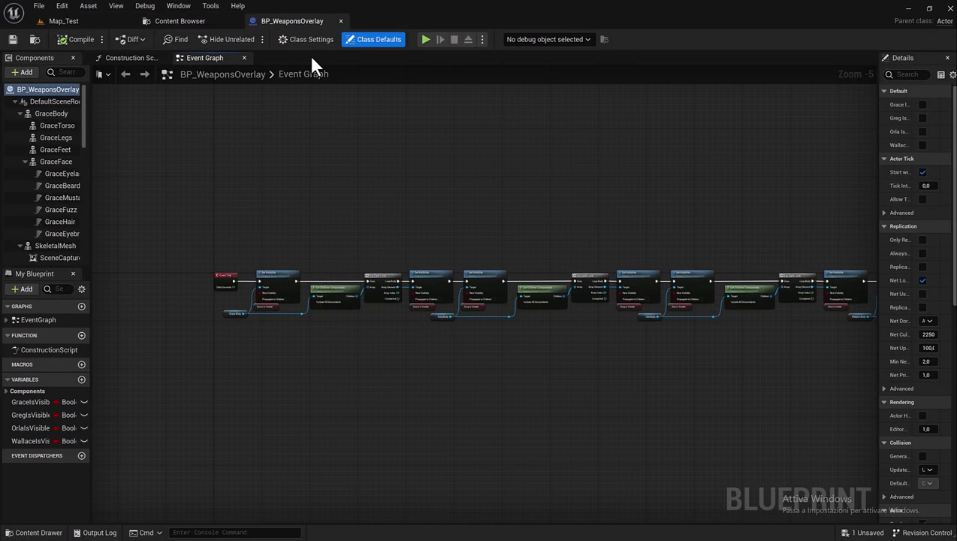
scroll(257, 321, "up", 2)
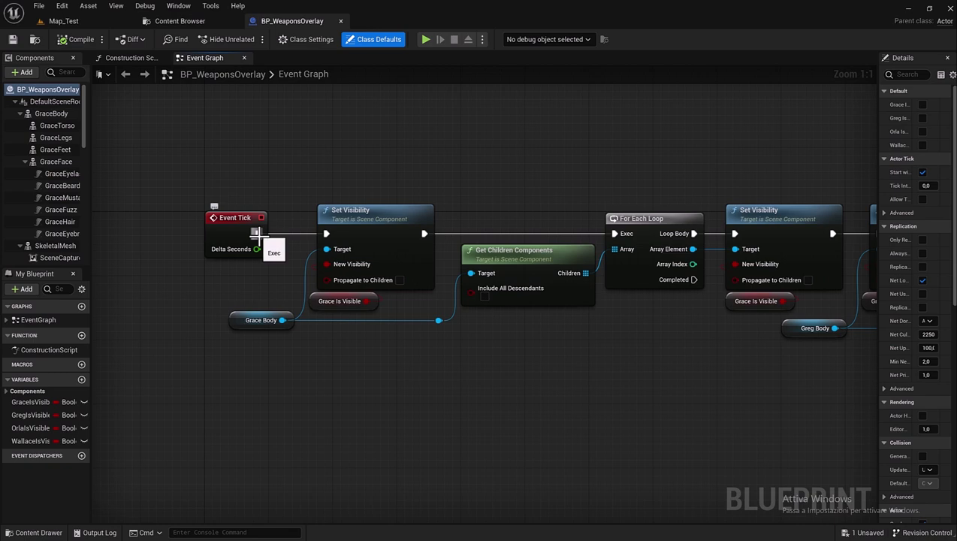
left_click(125, 58)
right_click_drag(182, 139, 347, 111)
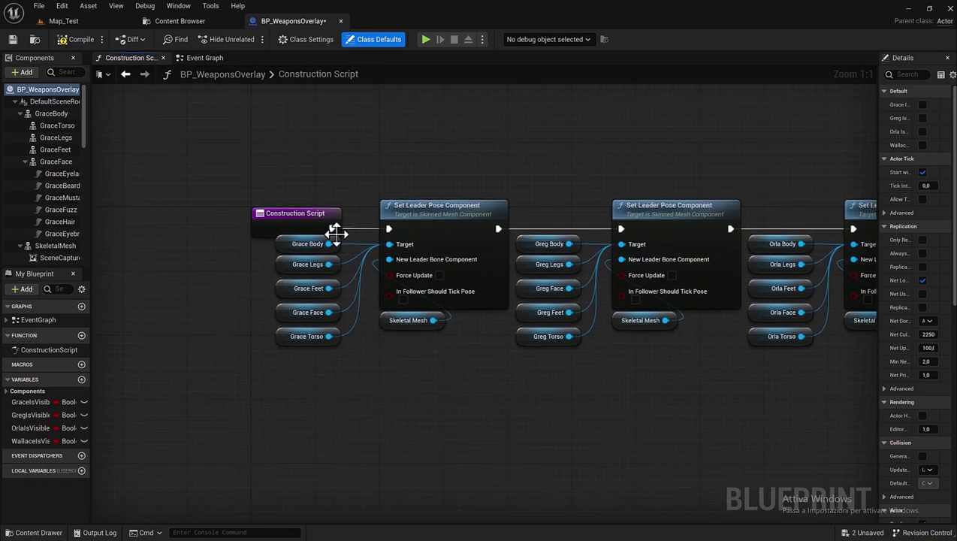
right_click_drag(294, 176, 335, 170)
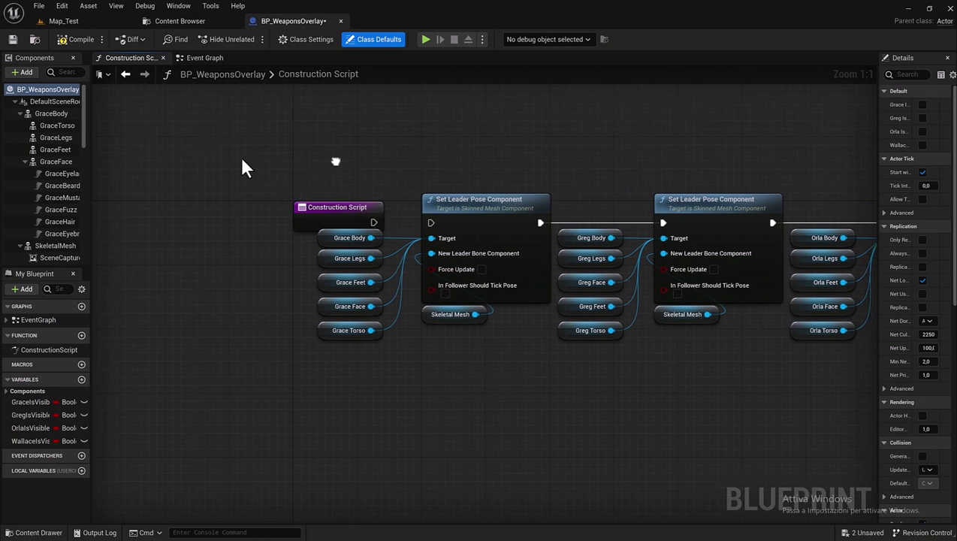
- In the blueprint's Viewport, delete OrlaBody's child parts from OrlaTorso through OrlaFeet
double_click(42, 92)
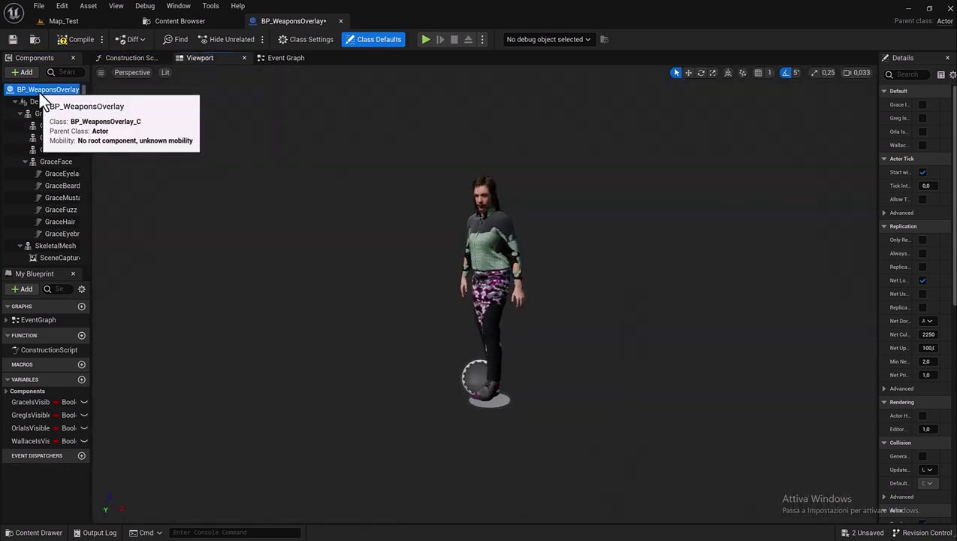
left_click_drag(203, 59, 104, 59)
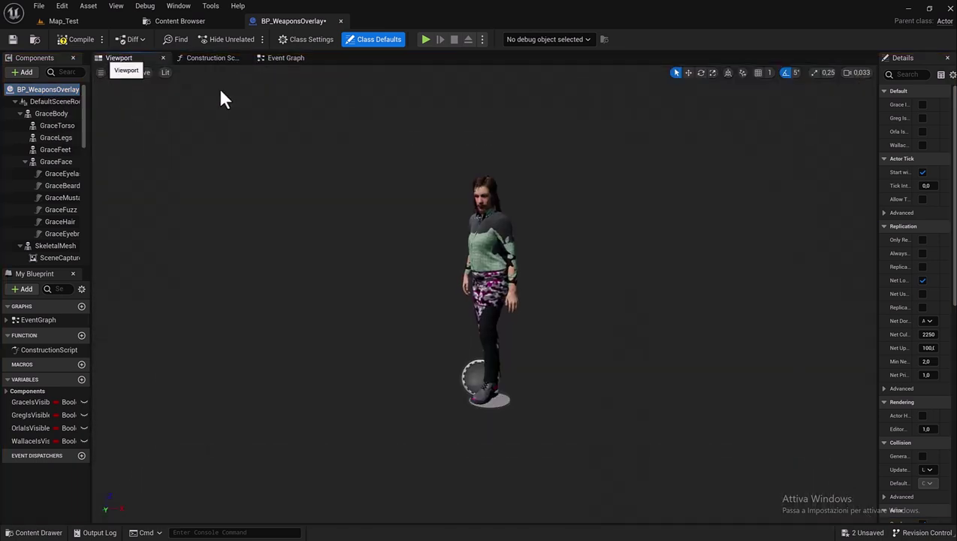
scroll(81, 171, "down", 10)
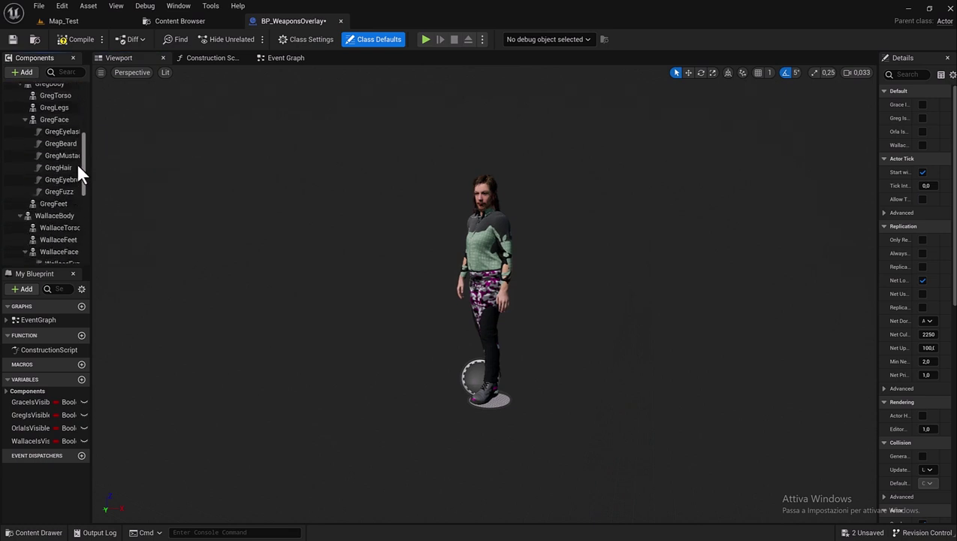
left_click_drag(90, 252, 233, 207)
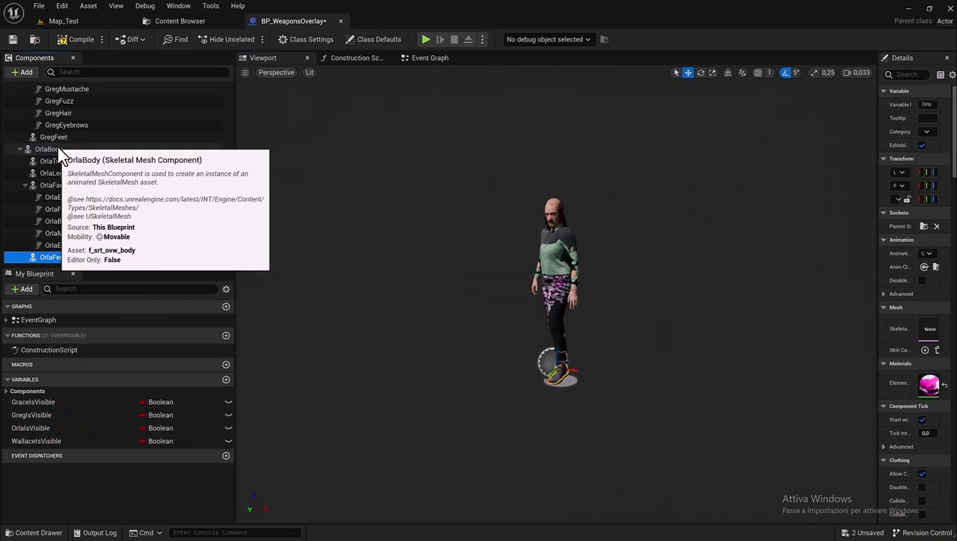
left_click(54, 150)
left_click(59, 160)
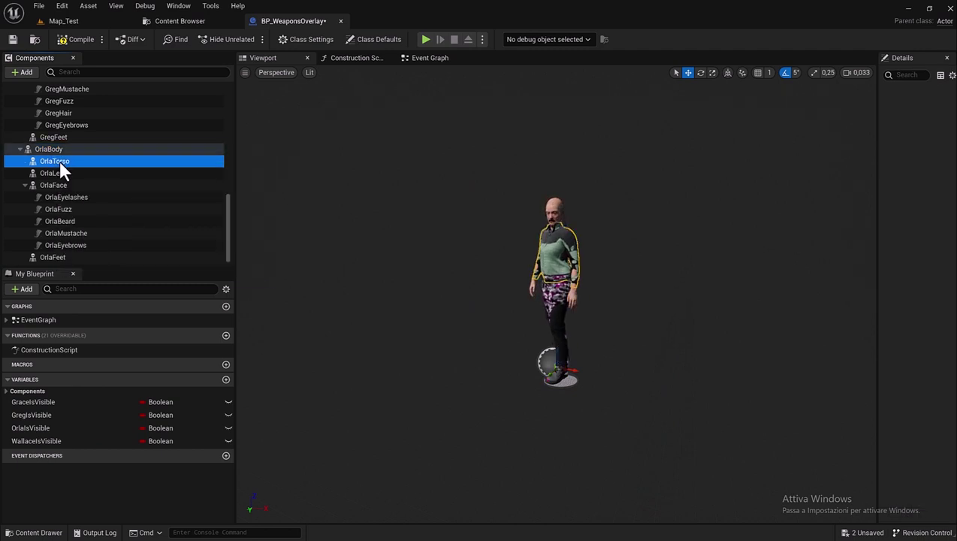
left_click(63, 257, "shift")
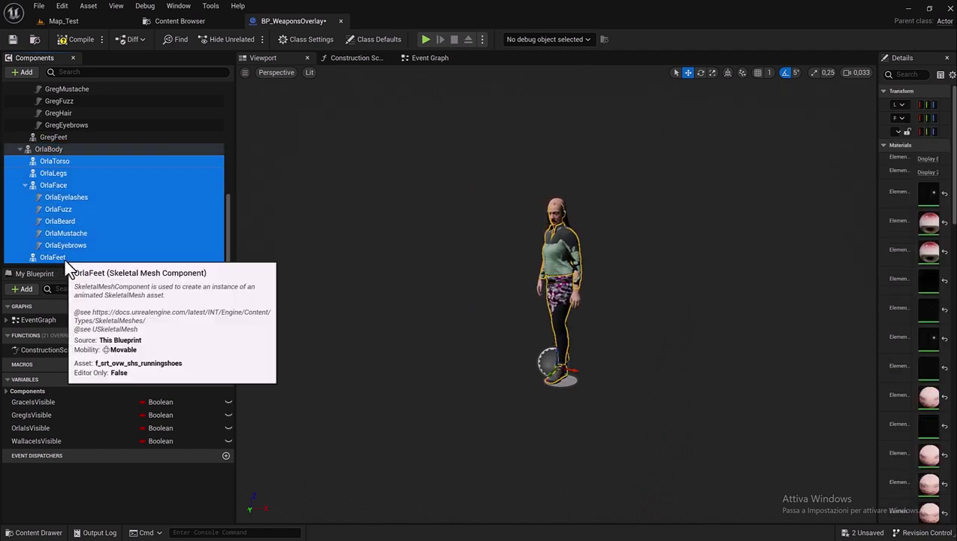
key("Delete")
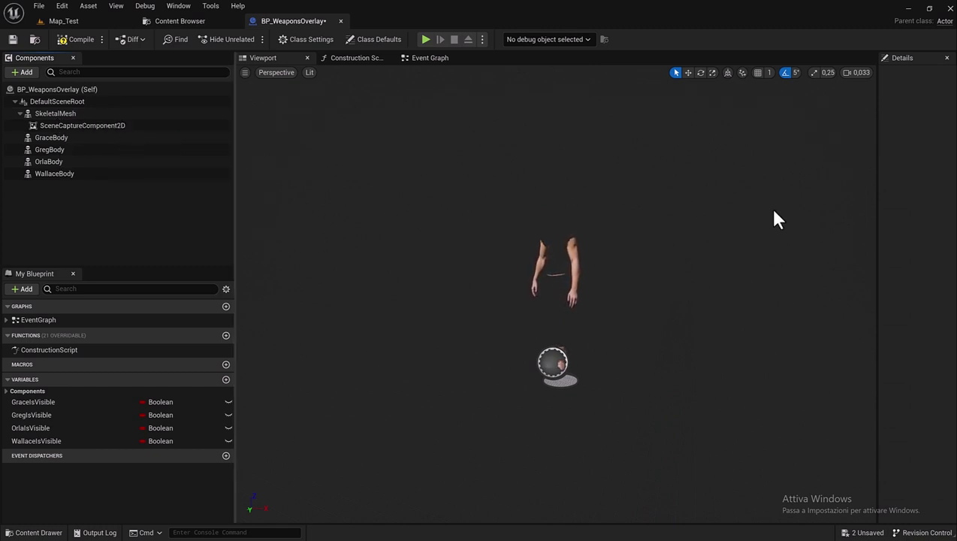
- Reset SkeletalMesh to animation-blueprint mode and clear its Skeletal Mesh Asset to None
left_click_drag(876, 203, 787, 206)
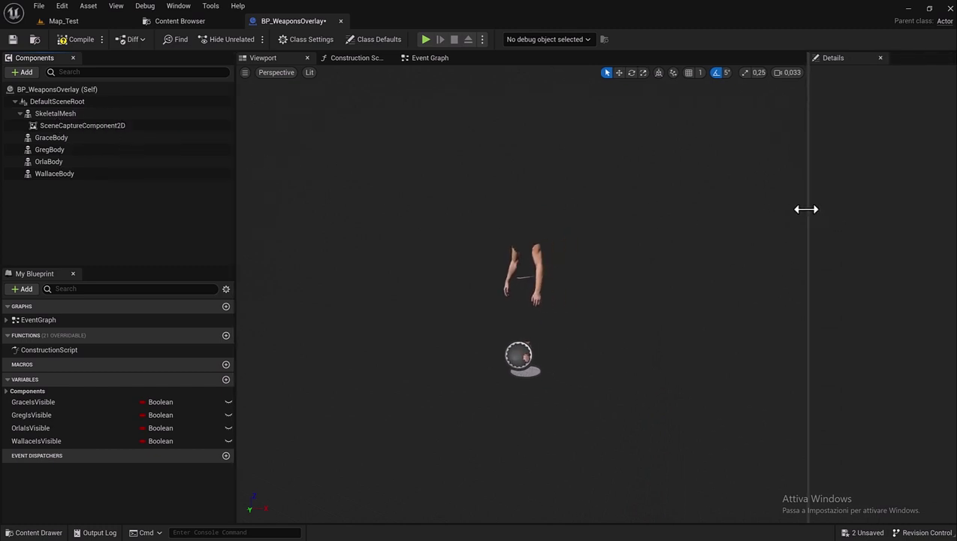
left_click(60, 101)
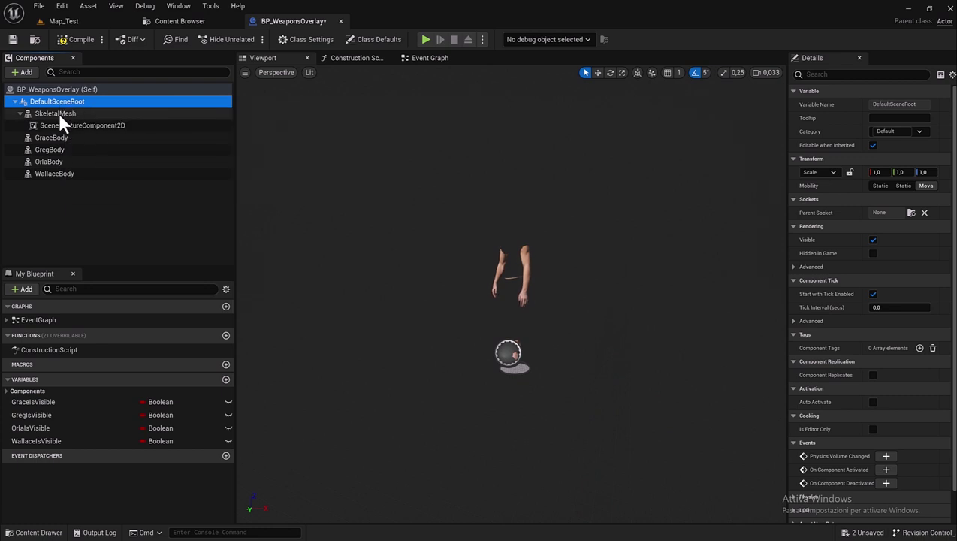
left_click(58, 112)
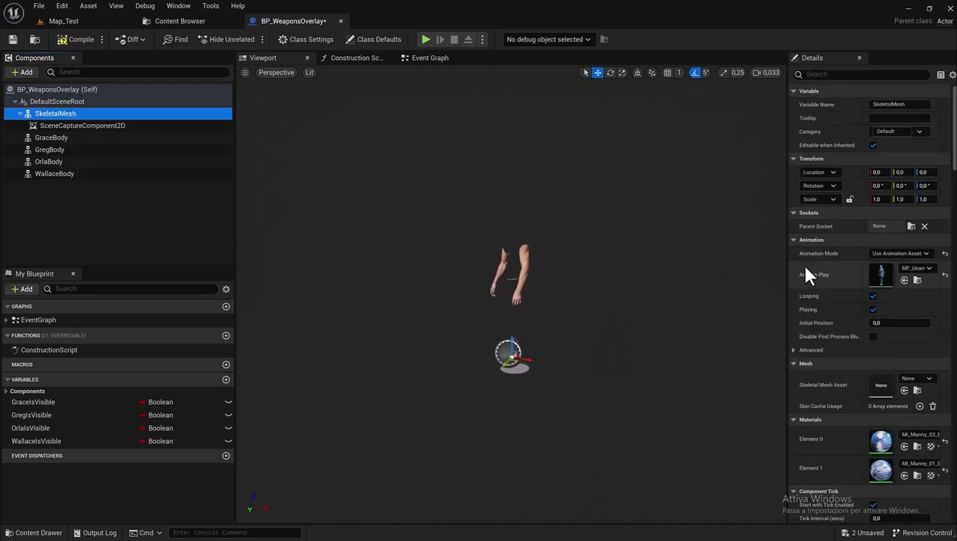
left_click_drag(787, 269, 720, 278)
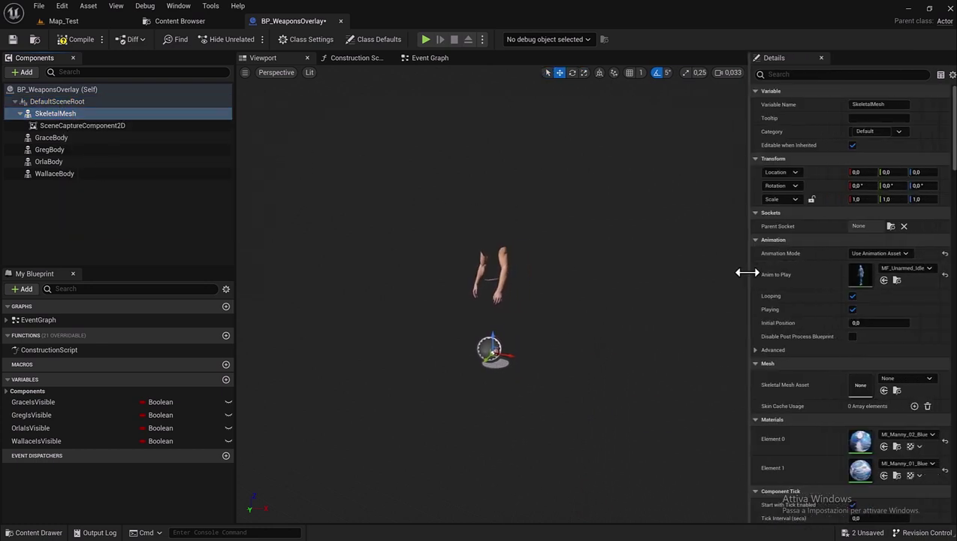
left_click(943, 274)
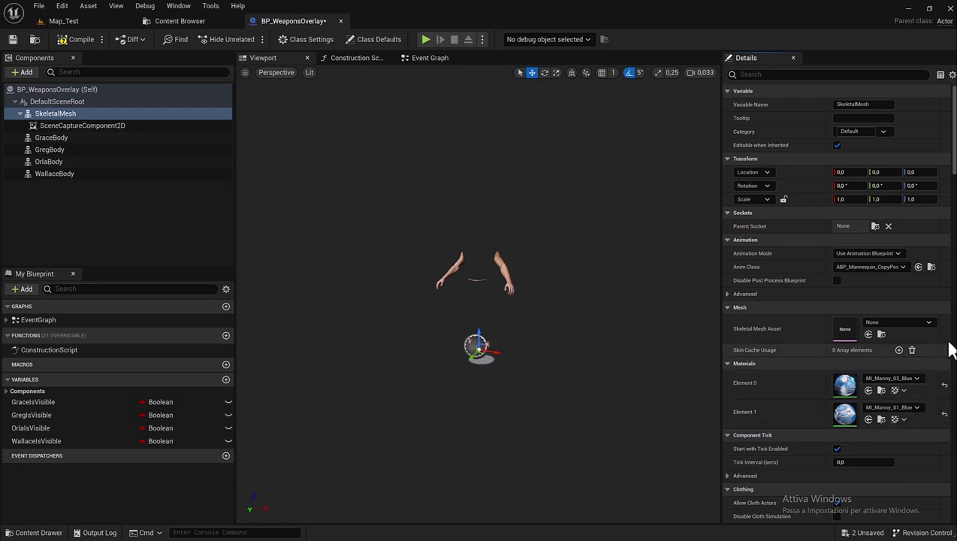
left_click(926, 323)
left_click(888, 282)
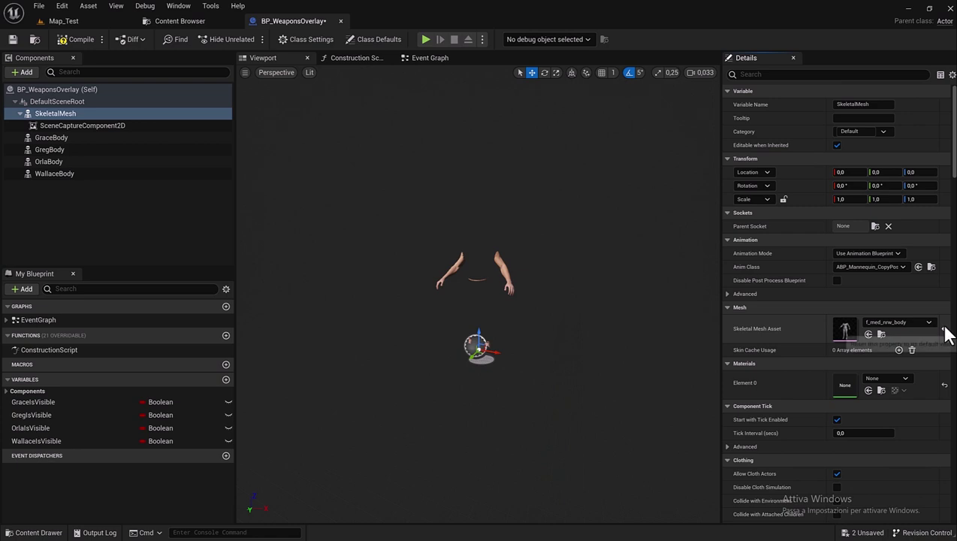
left_click(944, 328)
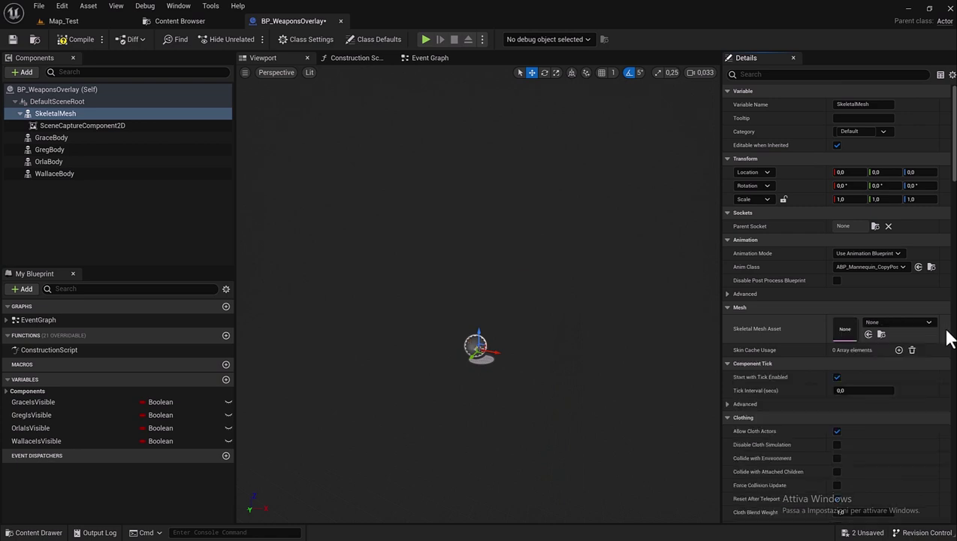
left_click(95, 128)
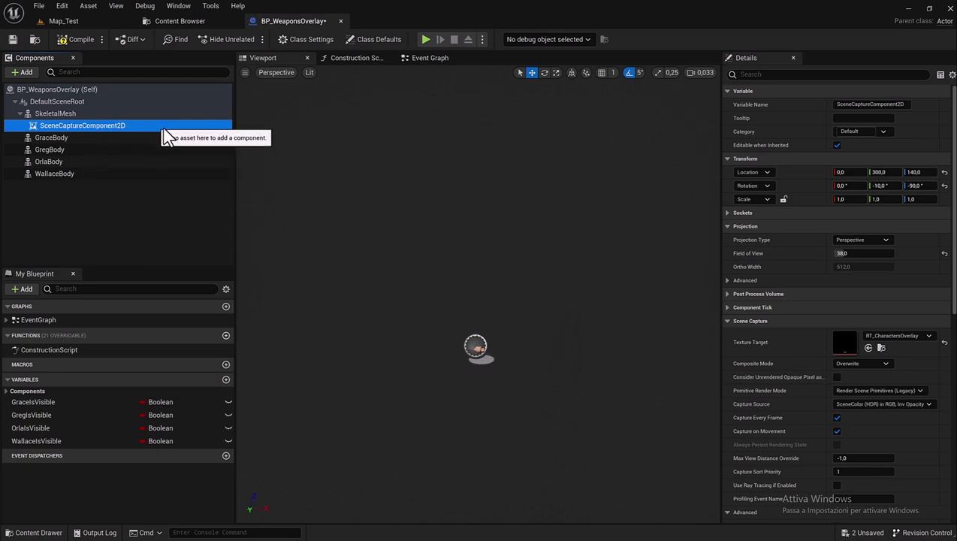
- Set the SceneCaptureComponent2D's Texture Target to RT_WeaponsOverlay
left_click(902, 337)
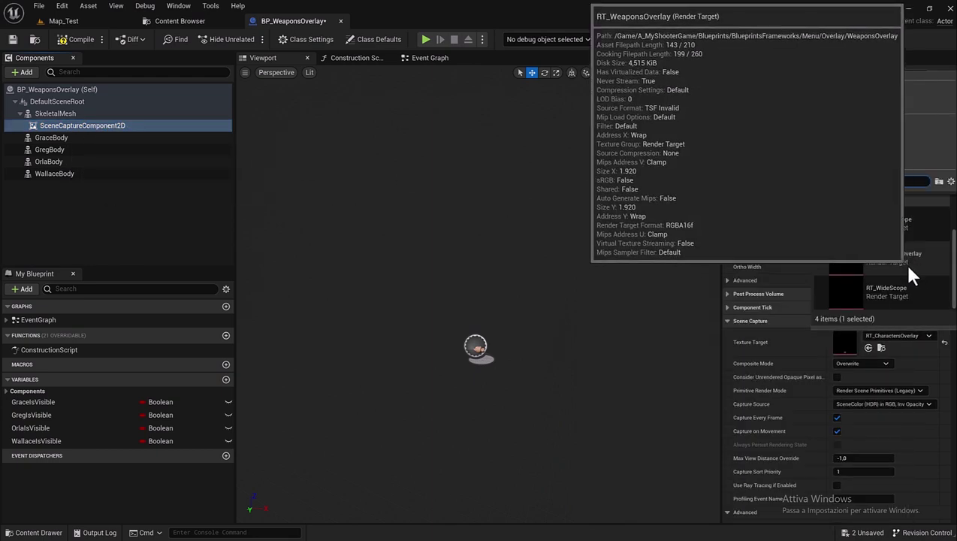
left_click(890, 272)
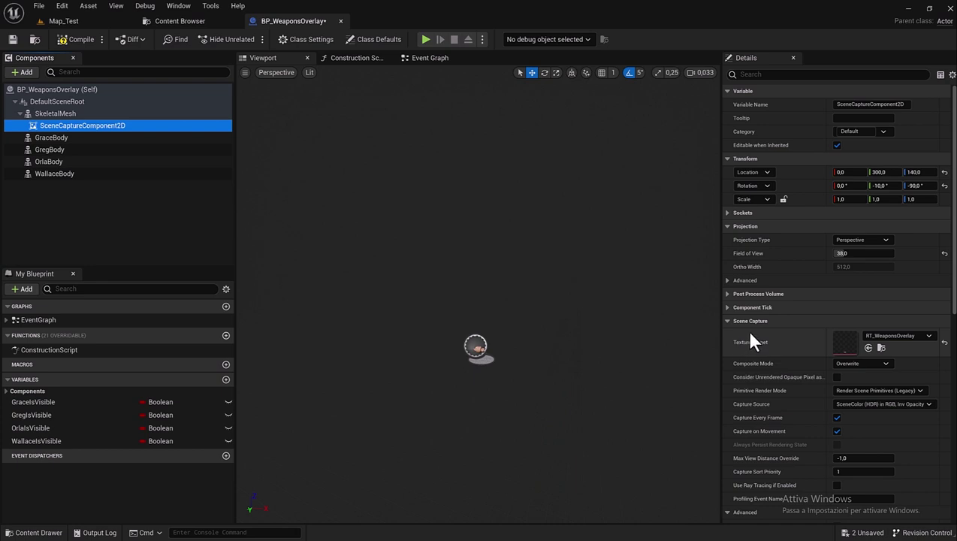
scroll(745, 329, "down", 2)
scroll(743, 327, "down", 3)
scroll(744, 331, "down", 4)
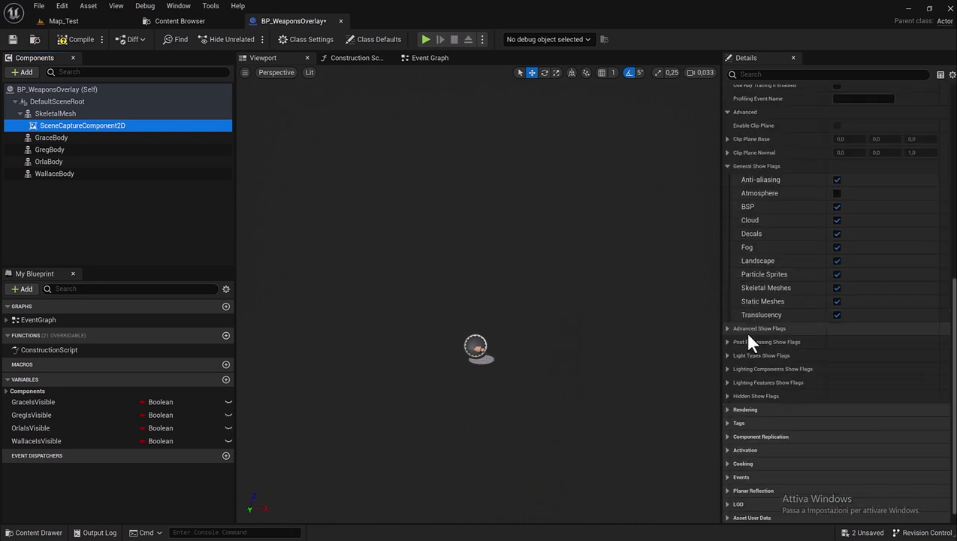
scroll(743, 330, "up", 4)
scroll(739, 327, "up", 3)
scroll(738, 330, "up", 2)
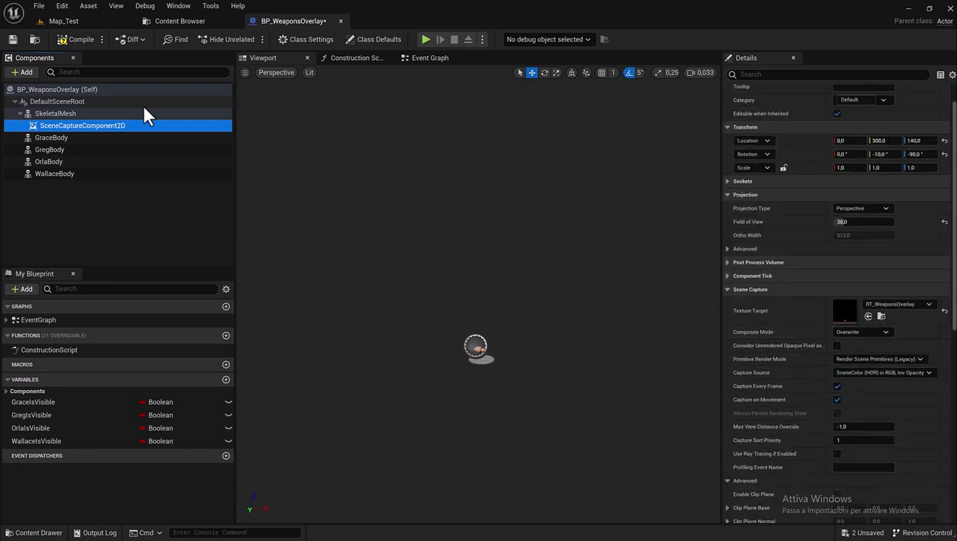
left_click(54, 137)
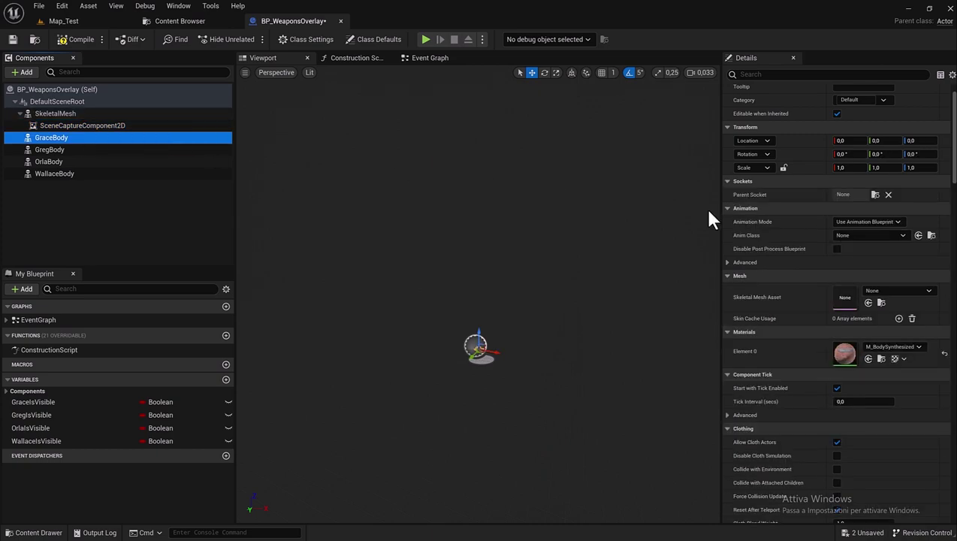
- Reset the Skeletal Mesh Asset on GraceBody and GregBody back to None
left_click(890, 291)
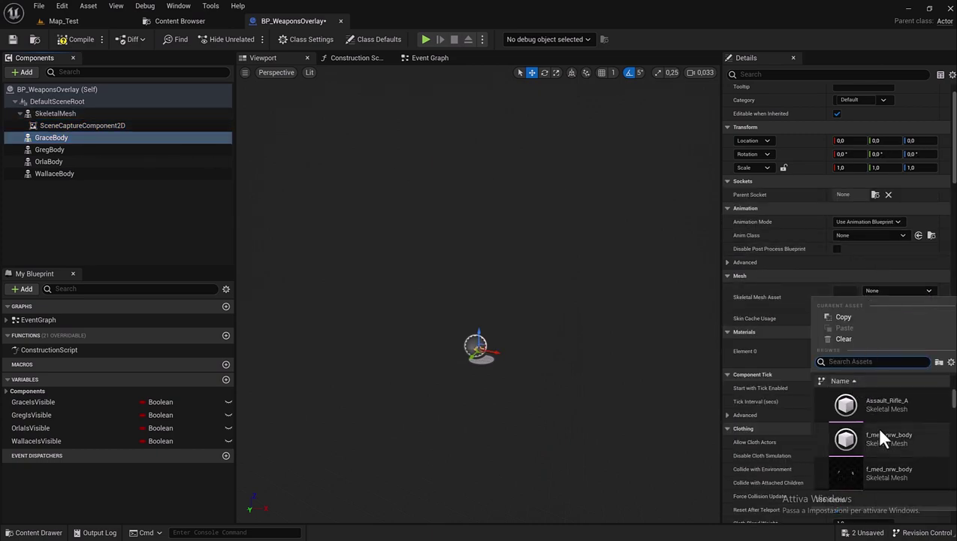
scroll(876, 426, "down", 3)
left_click(885, 450)
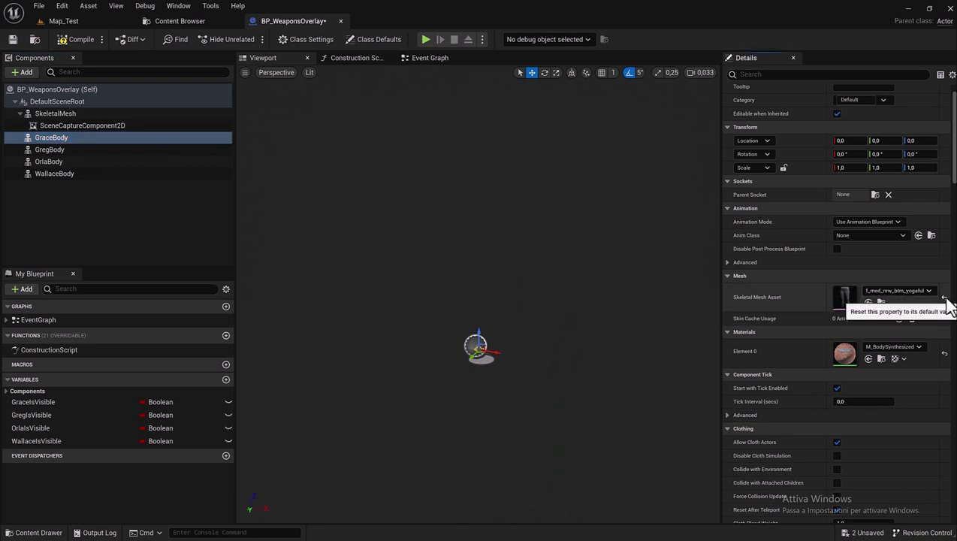
left_click(945, 299)
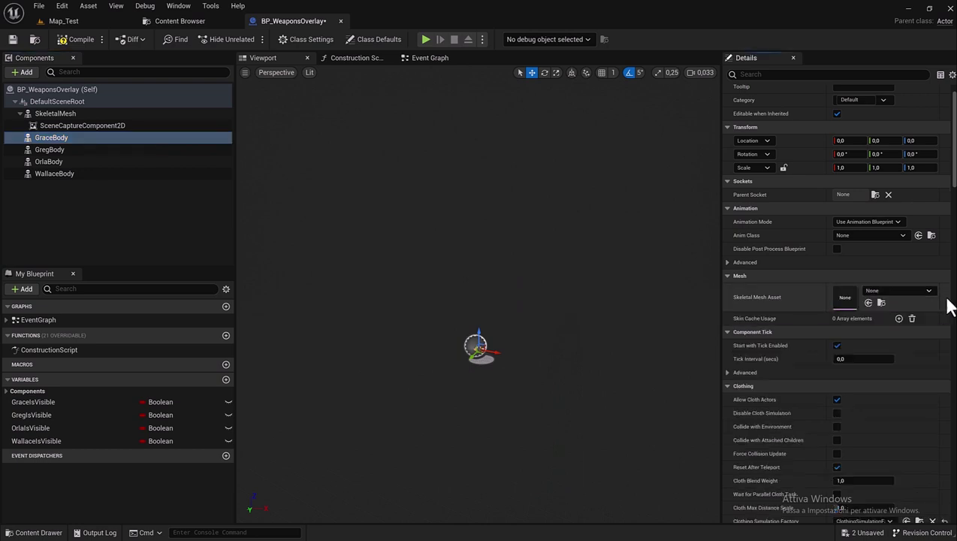
left_click(54, 148)
left_click(886, 293)
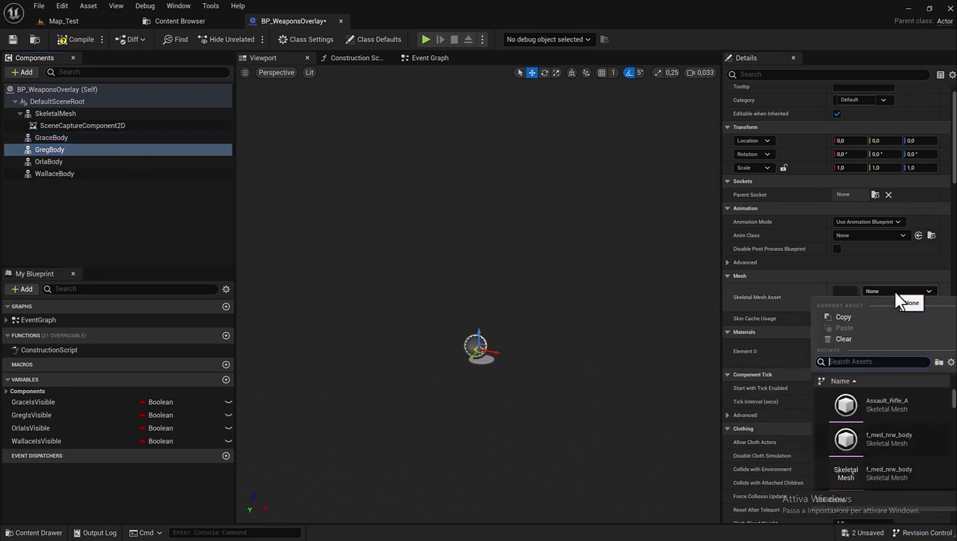
left_click(881, 399)
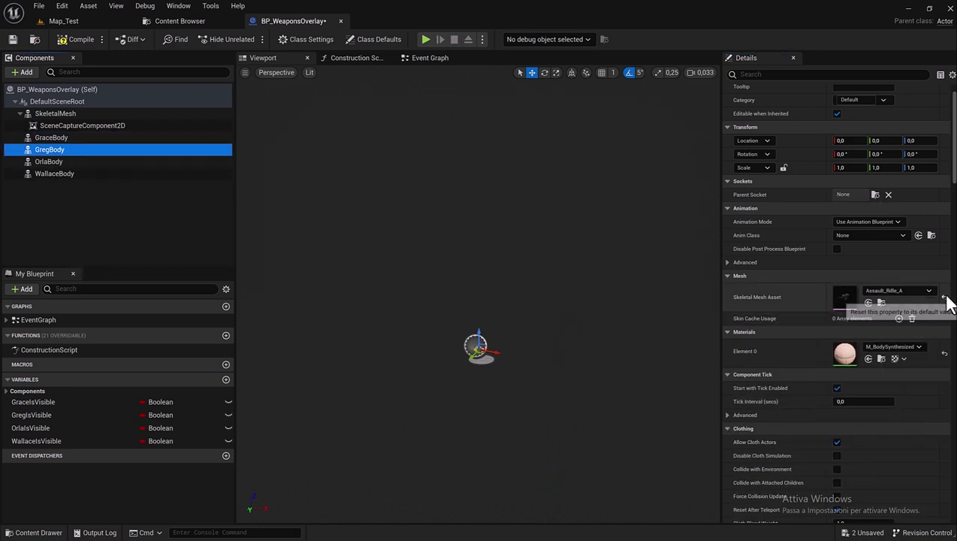
left_click(940, 299)
- Reset OrlaBody's and WallaceBody's Skeletal Mesh Asset to None after assigning Assault_Rifle_A
left_click(69, 161)
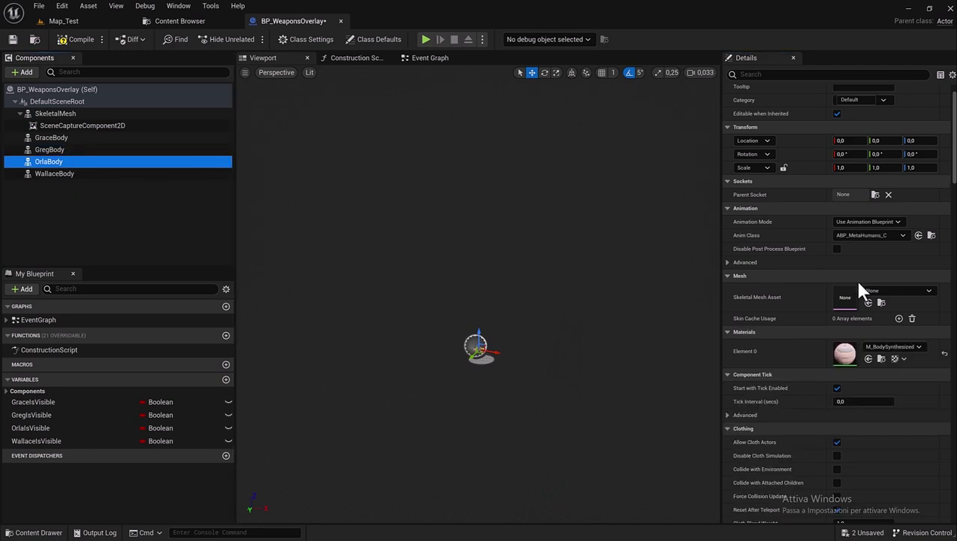
left_click(918, 297)
left_click(874, 395)
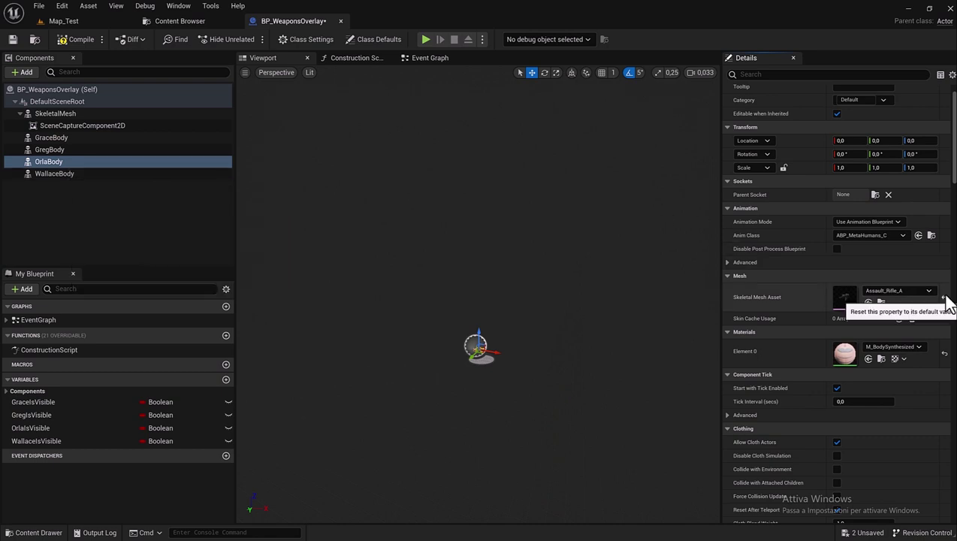
left_click(944, 297)
left_click(66, 174)
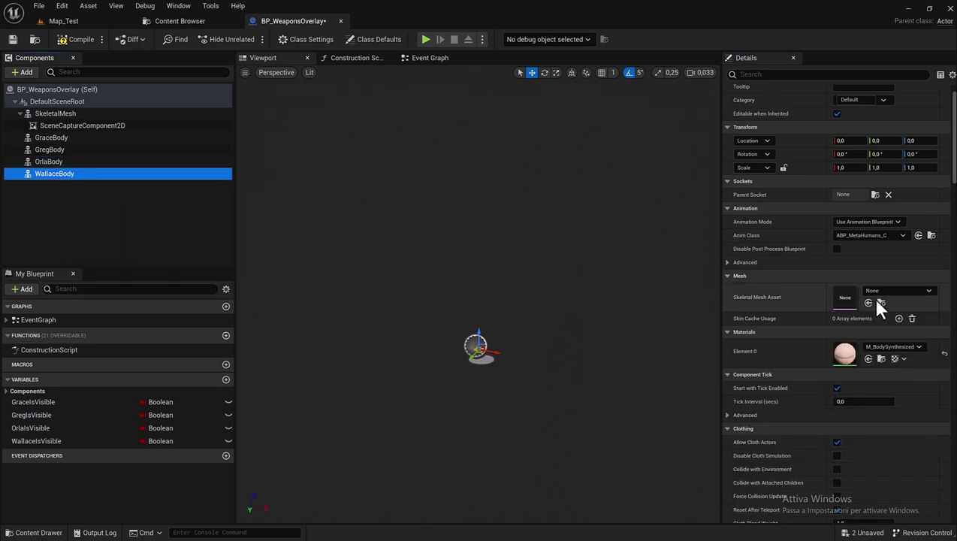
left_click(904, 291)
left_click(871, 405)
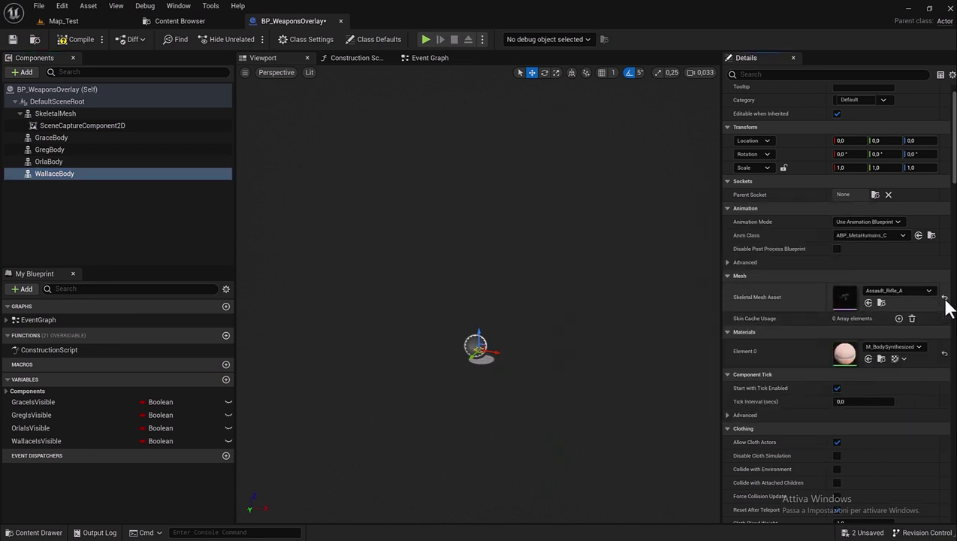
left_click(944, 298)
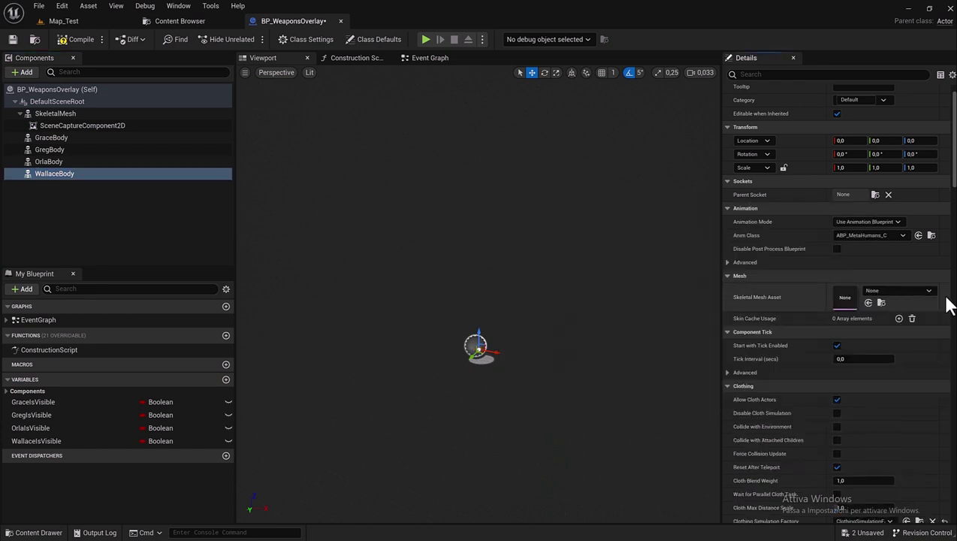
- Compile BP_WeaponsOverlay, narrow both side panels to enlarge the viewport, and select GraceBody
left_click(78, 41)
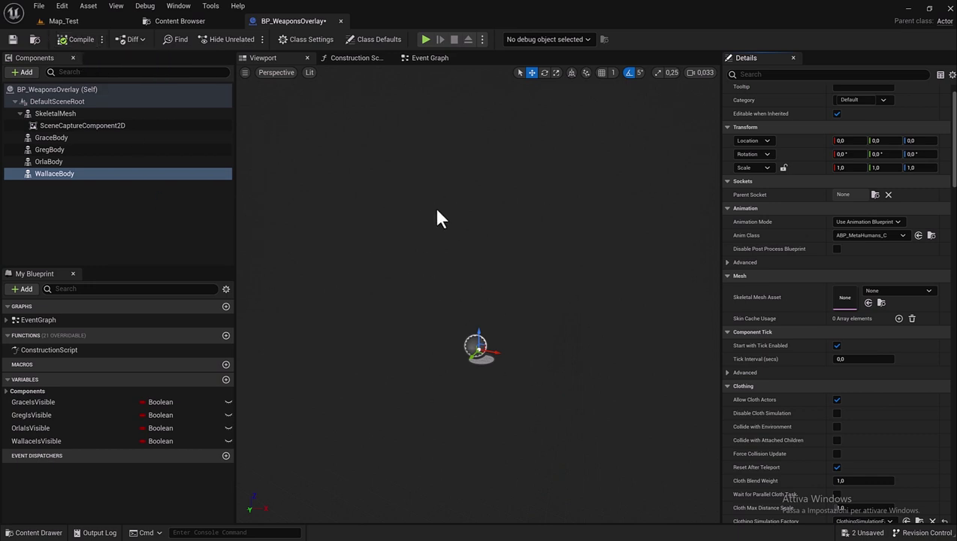
left_click(230, 186)
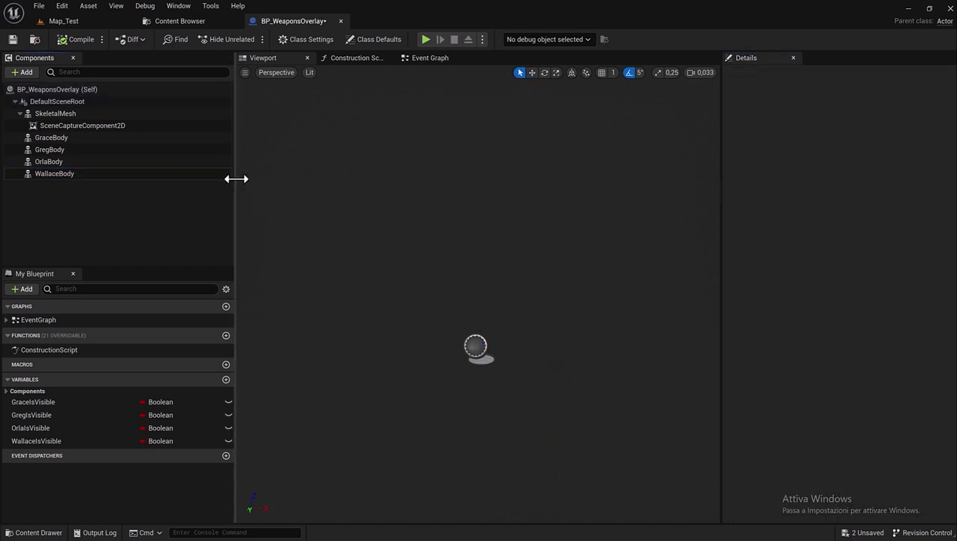
left_click_drag(234, 178, 136, 178)
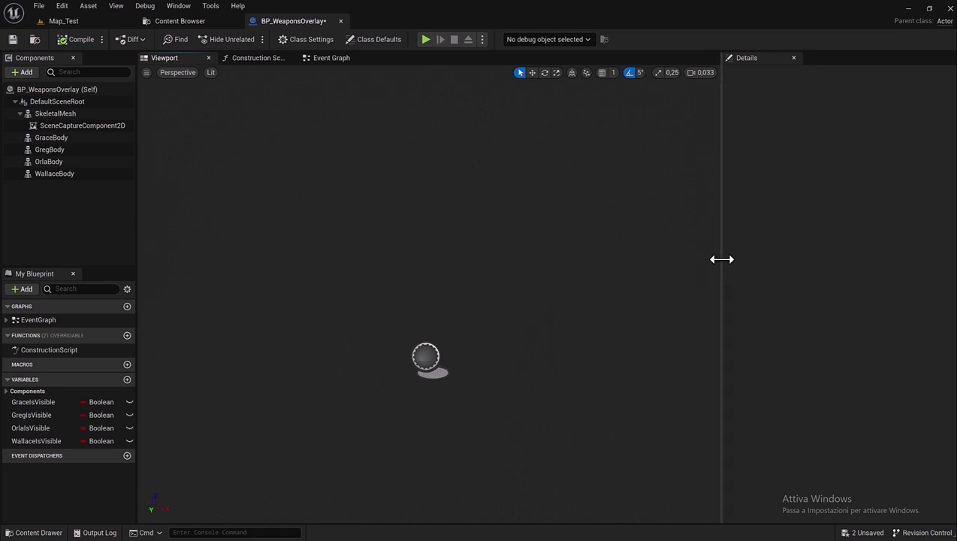
left_click_drag(720, 258, 838, 235)
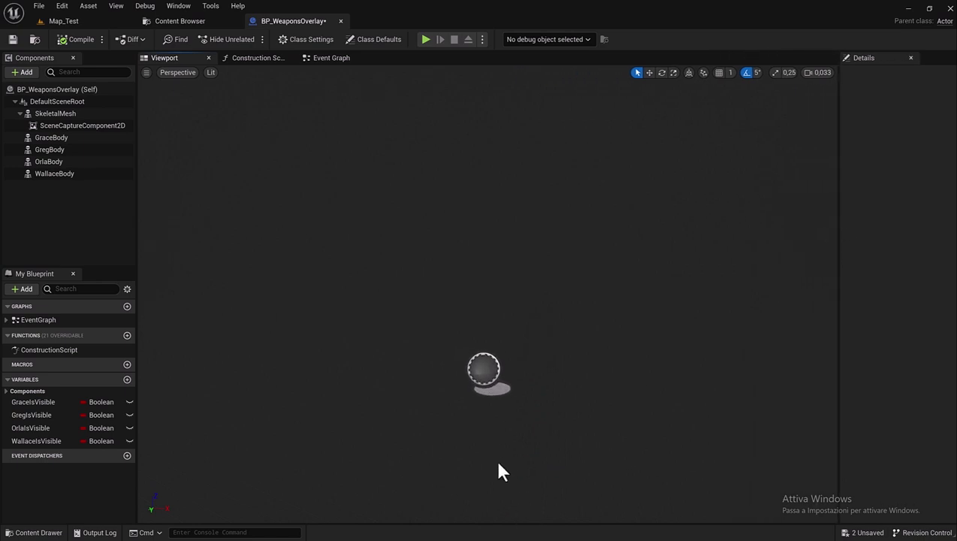
left_click(63, 139)
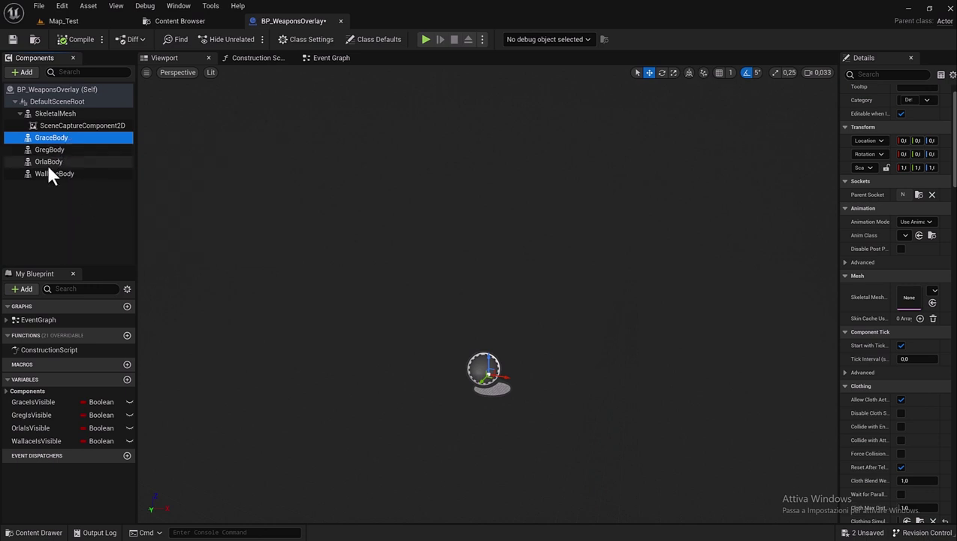
left_click(830, 187)
left_click_drag(830, 187, 781, 187)
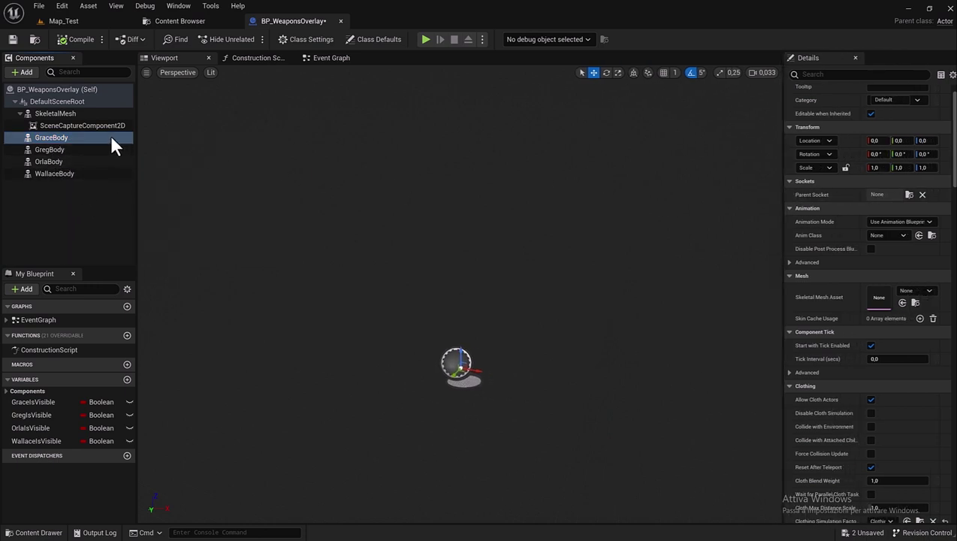
- Rename GraceBody to EmptyHands and GregBody to PistolBase
left_click(63, 139)
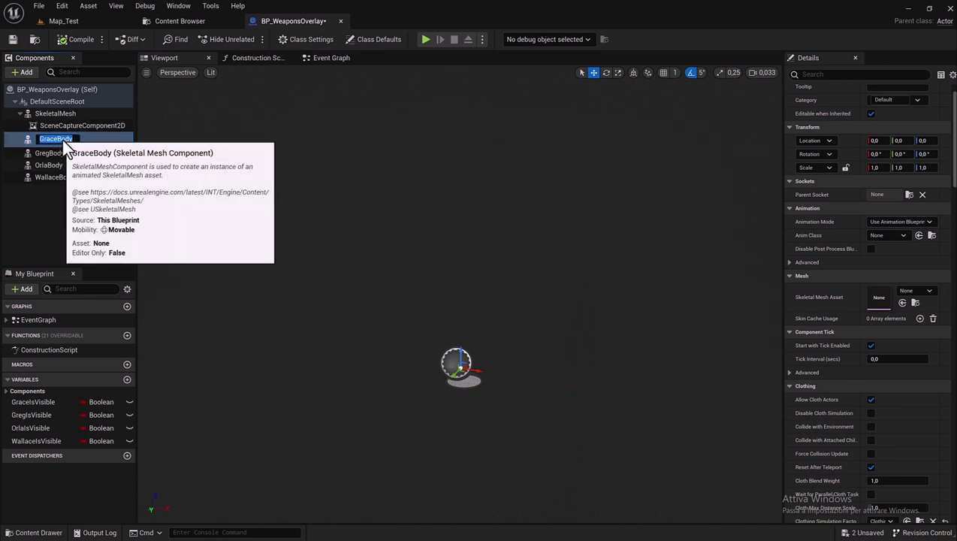
type("Em")
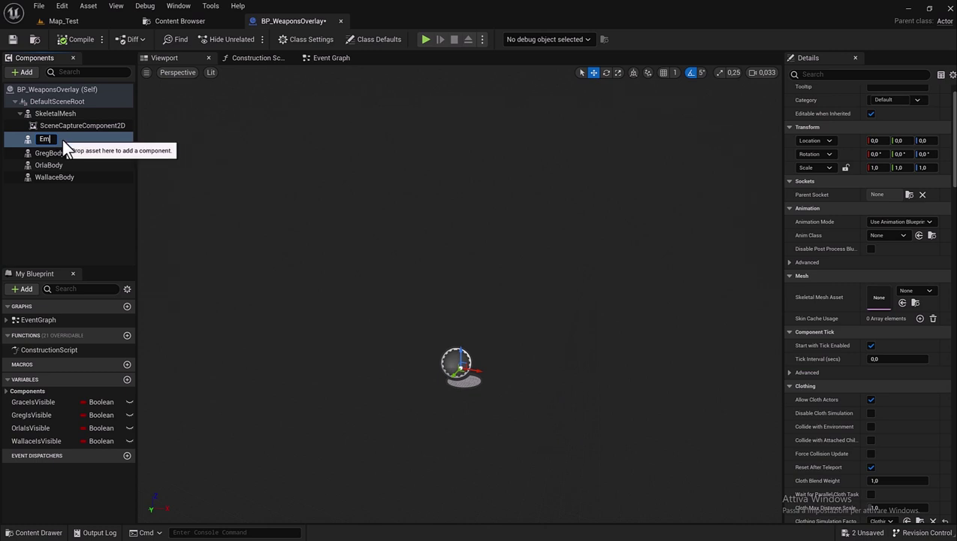
type("ptyHands")
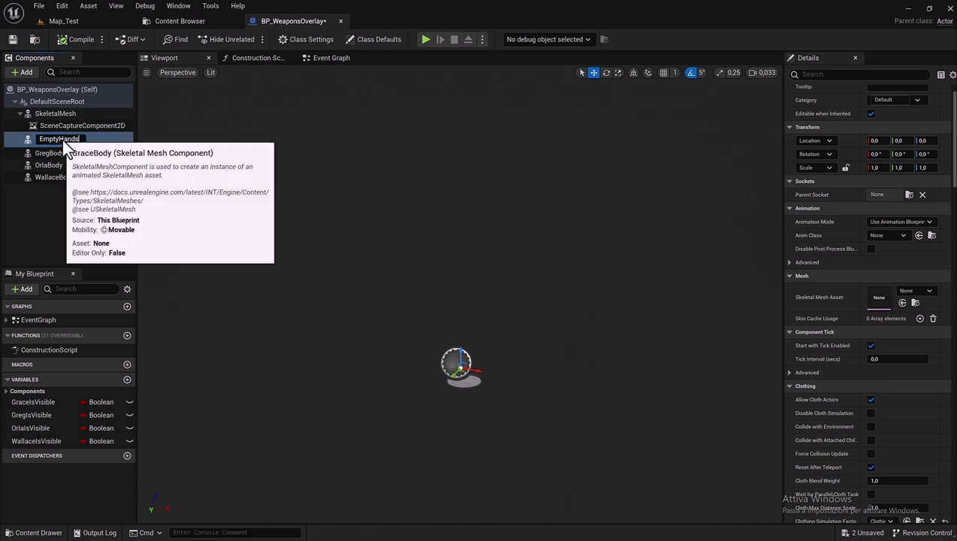
key("Return")
left_click(57, 150)
left_click(59, 151)
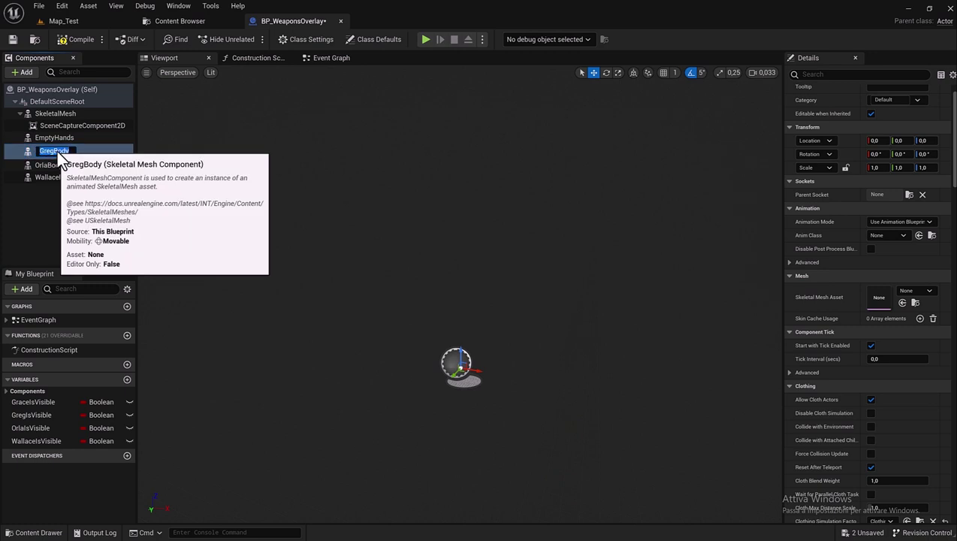
type("PistolBase")
key("Return")
- Rename OrlaBody to ShotgunBase and WallaceBody to RifleBase, then show GraceIsVisible's properties
left_click(70, 161)
left_click(70, 160)
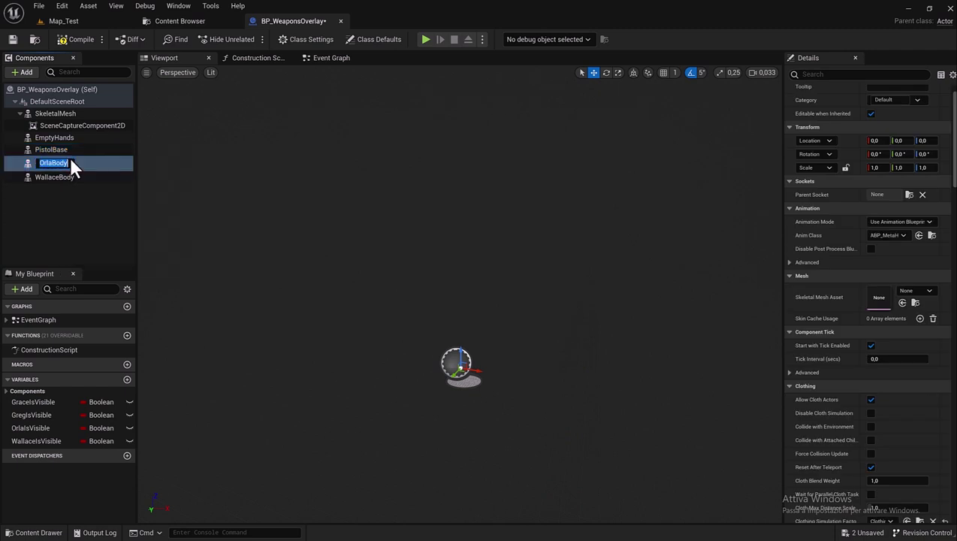
type("Shotgu")
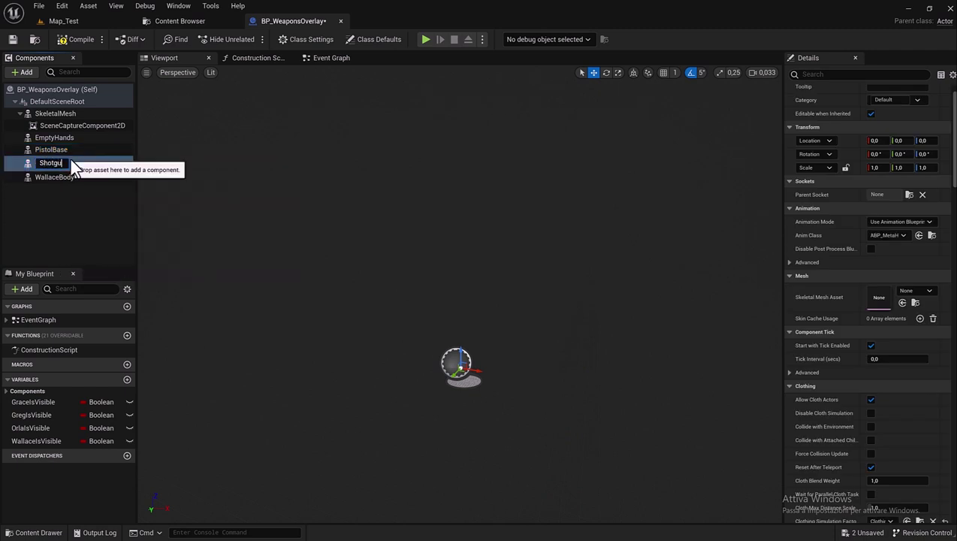
type("nB")
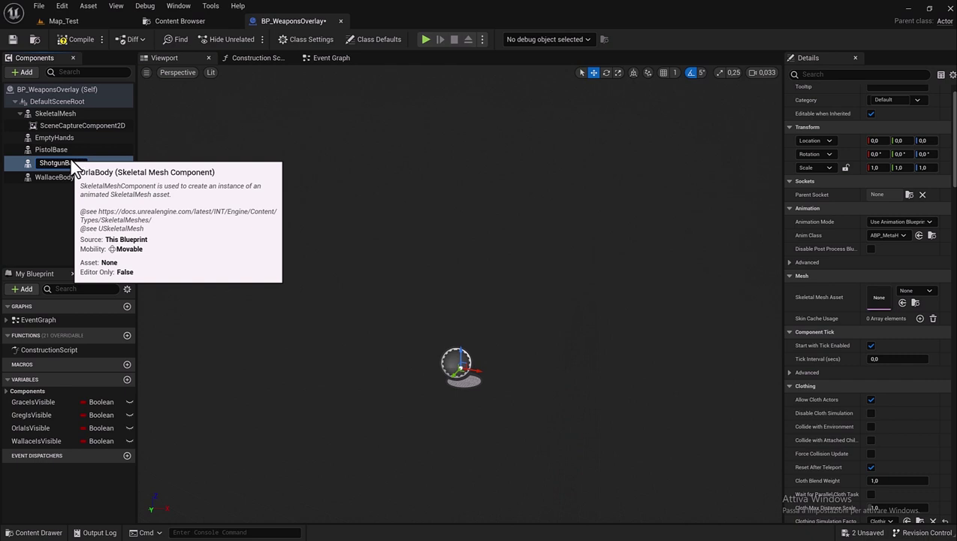
key("Return")
left_click(61, 181)
left_click(60, 181)
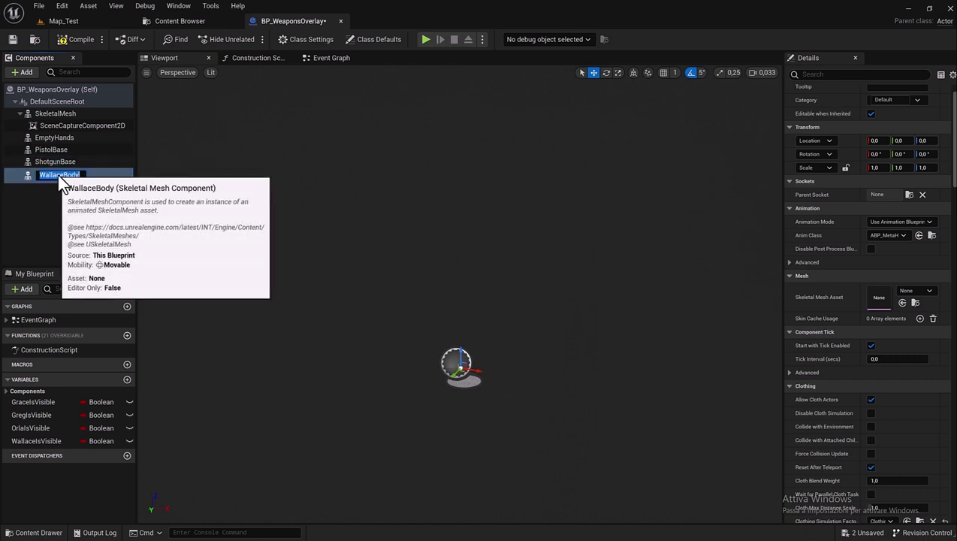
type("RifleBase")
key("Return")
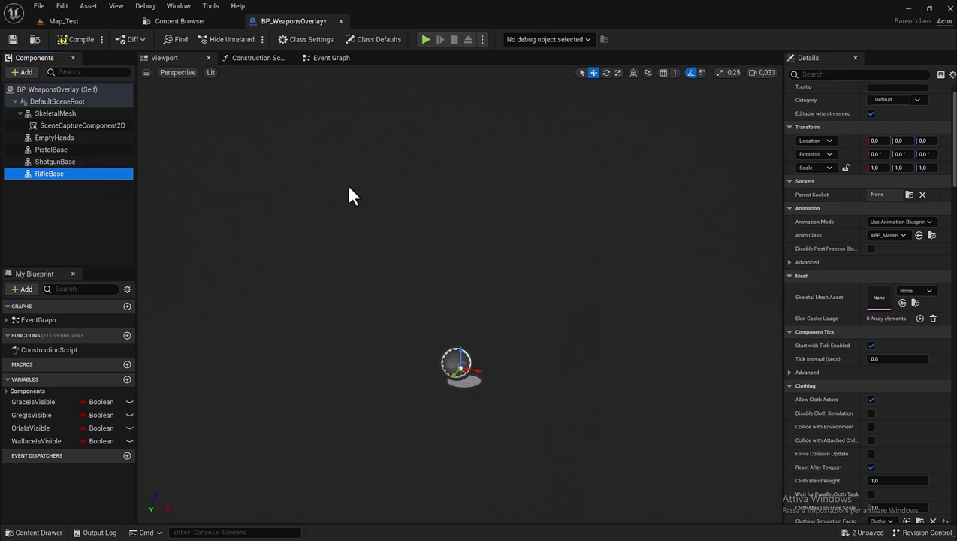
left_click(40, 403)
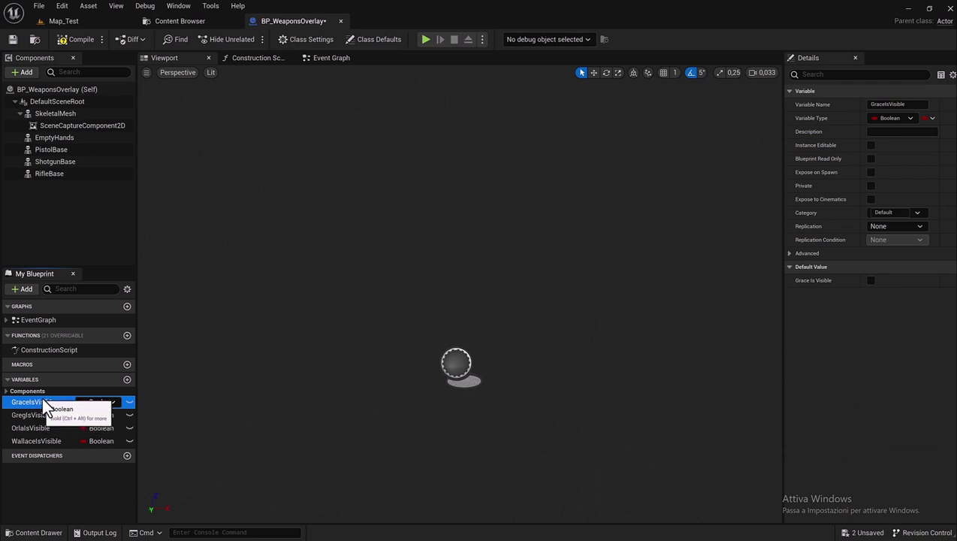
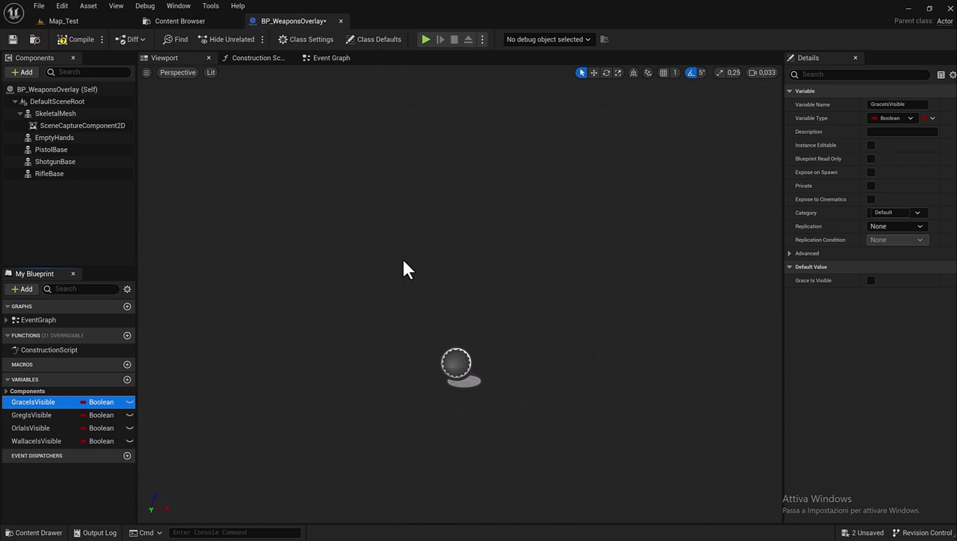
- Rename the GraceIsVisible Boolean to EmptyhandsIsVisible by replacing 'Grace' with 'Emptyhands'
right_click_drag(403, 269, 4, 443)
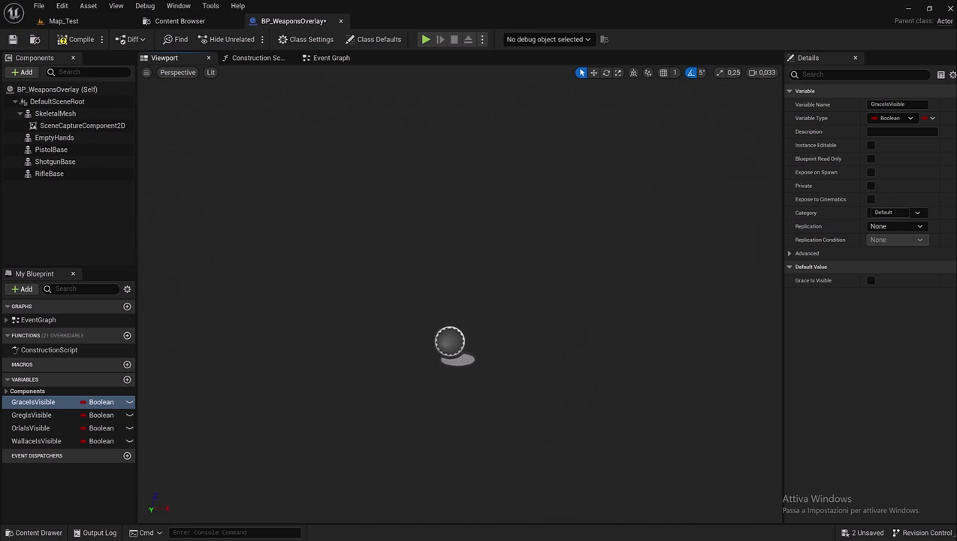
left_click(30, 401)
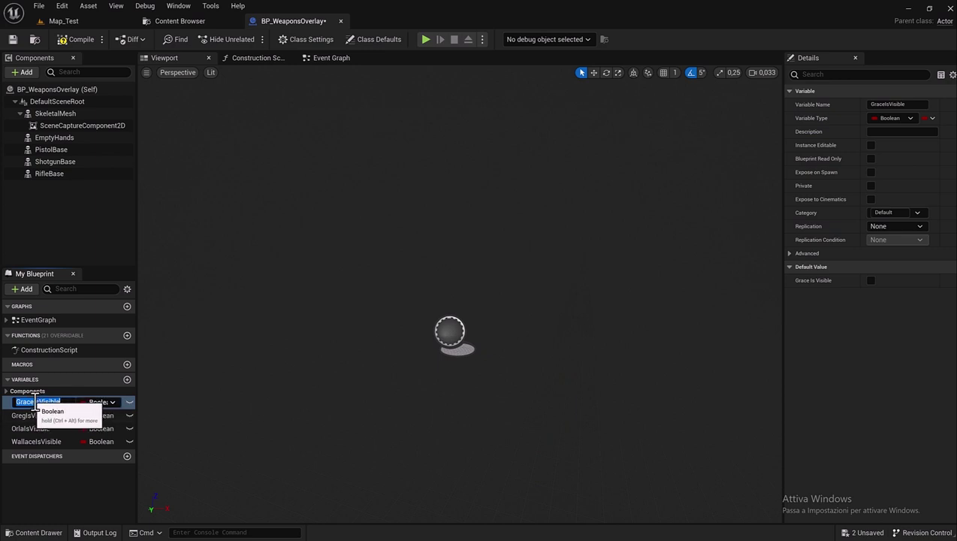
left_click(31, 401)
left_click_drag(33, 402, 2, 406)
type("Emptyhands")
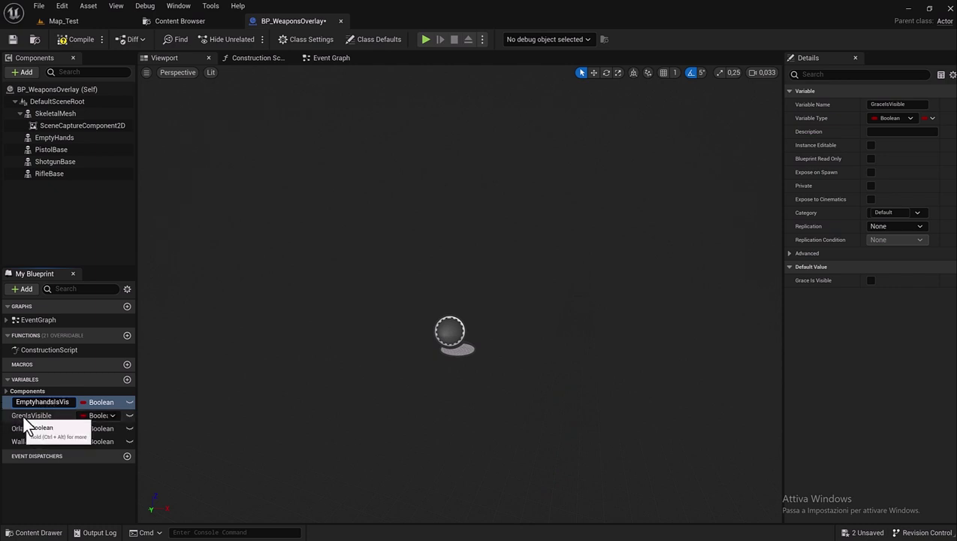
left_click(23, 415)
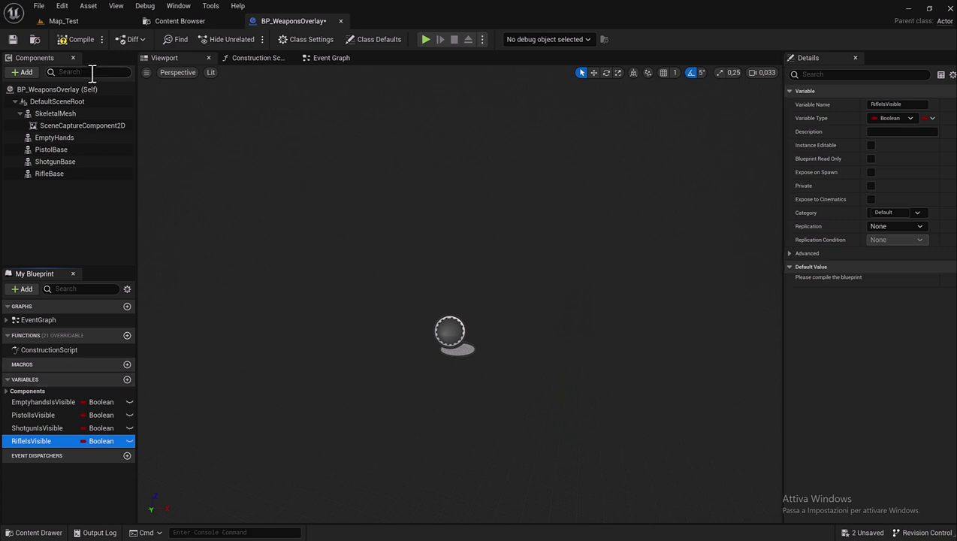
left_click(68, 114)
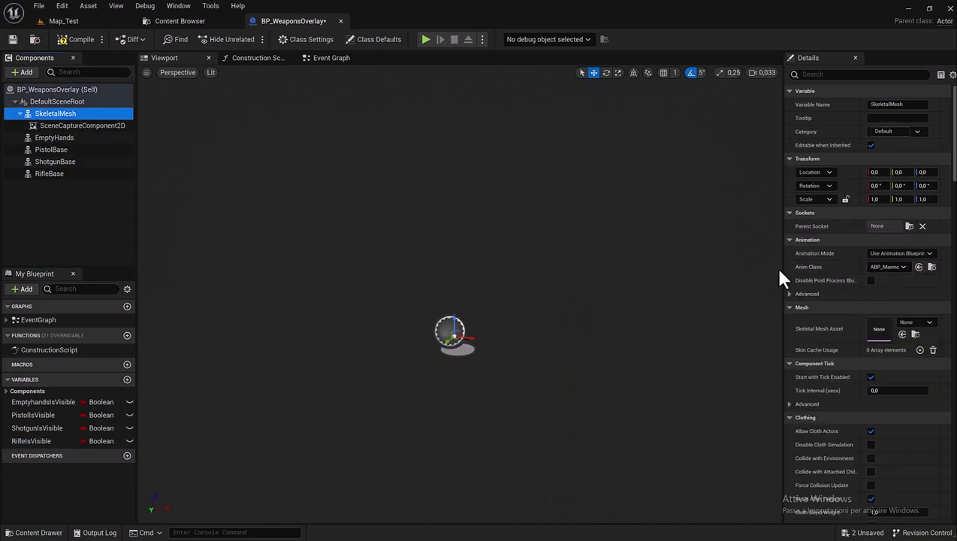
- Widen the Details panel so property labels fit, and glance at the animation class list
left_click_drag(780, 268, 714, 267)
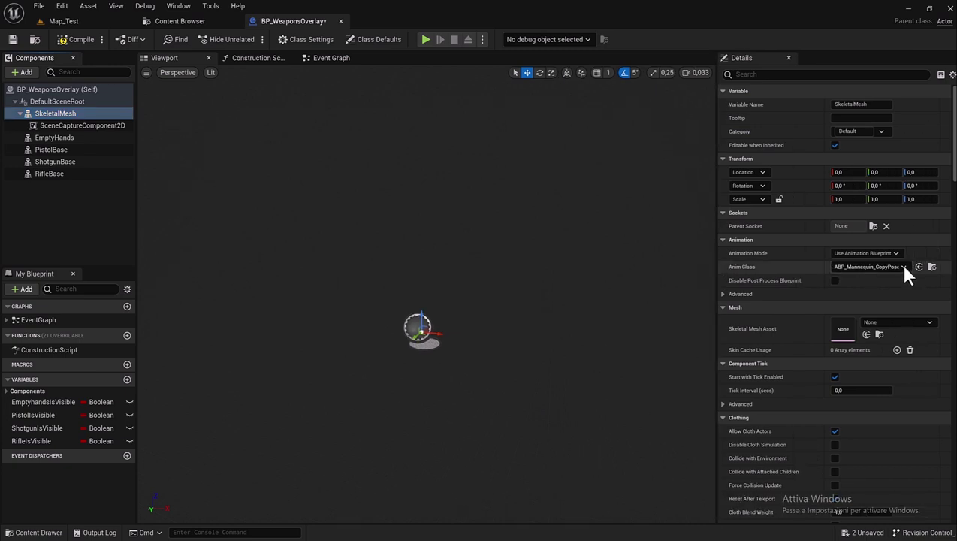
left_click(903, 267)
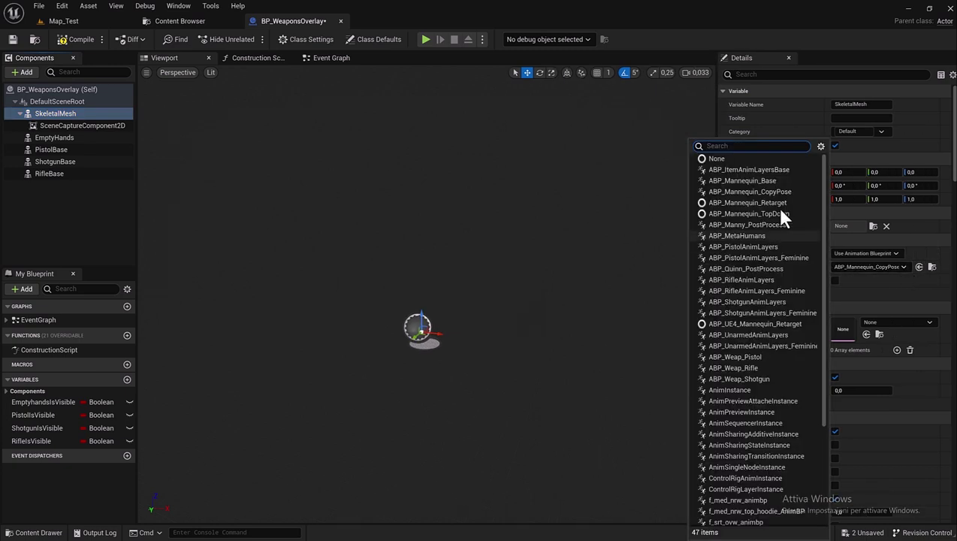
left_click(732, 161)
- Check the EmptyHands, PistolBase, ShotgunBase and RifleBase components' animation class settings
left_click(68, 137)
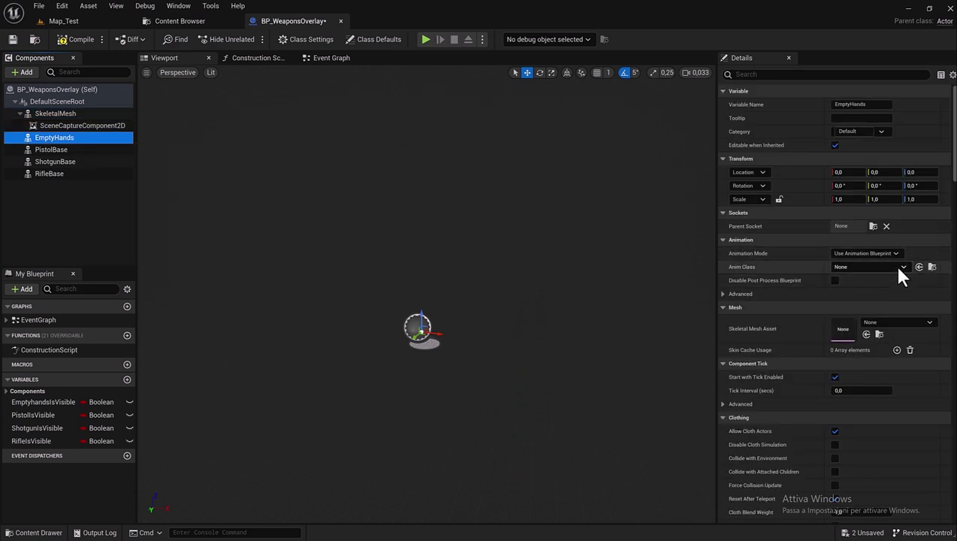
left_click(47, 151)
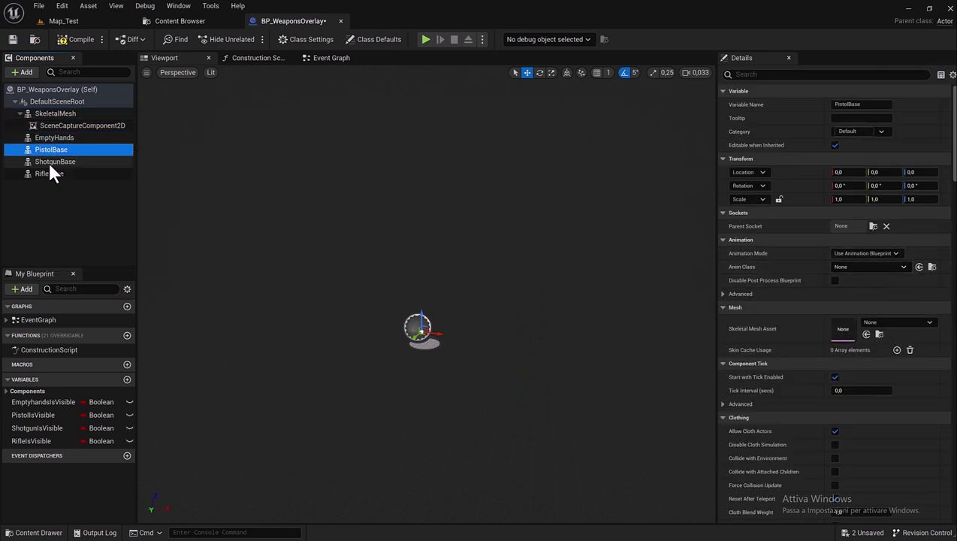
left_click(50, 162)
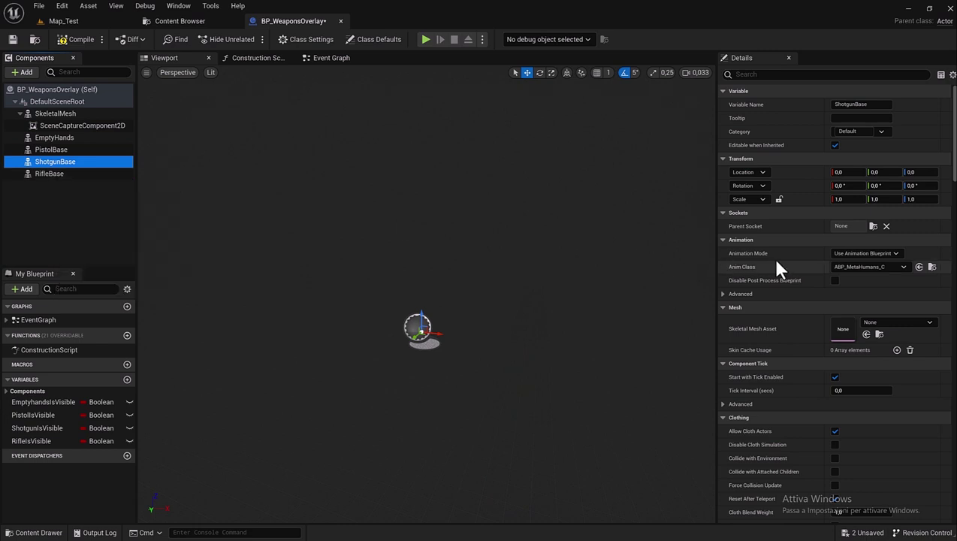
left_click(871, 261)
key("Escape")
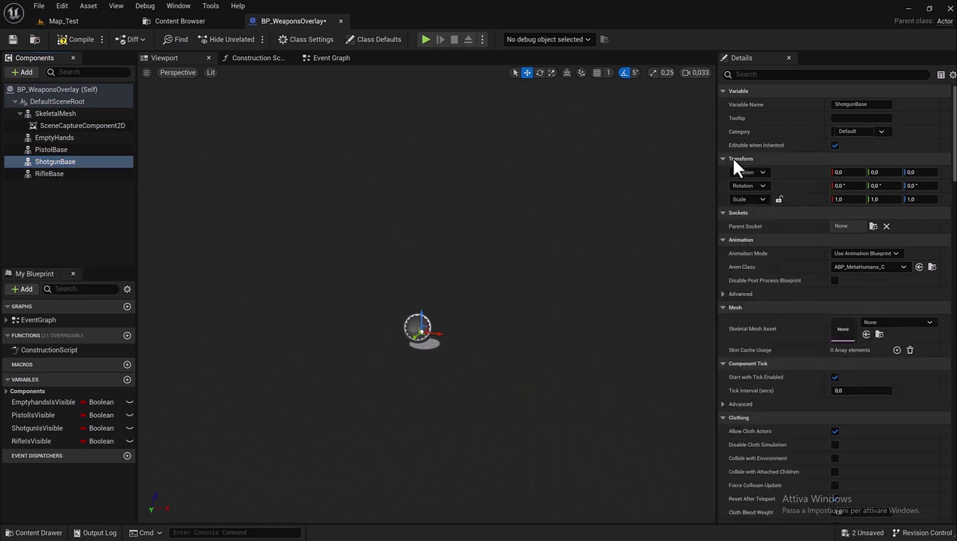
left_click(73, 174)
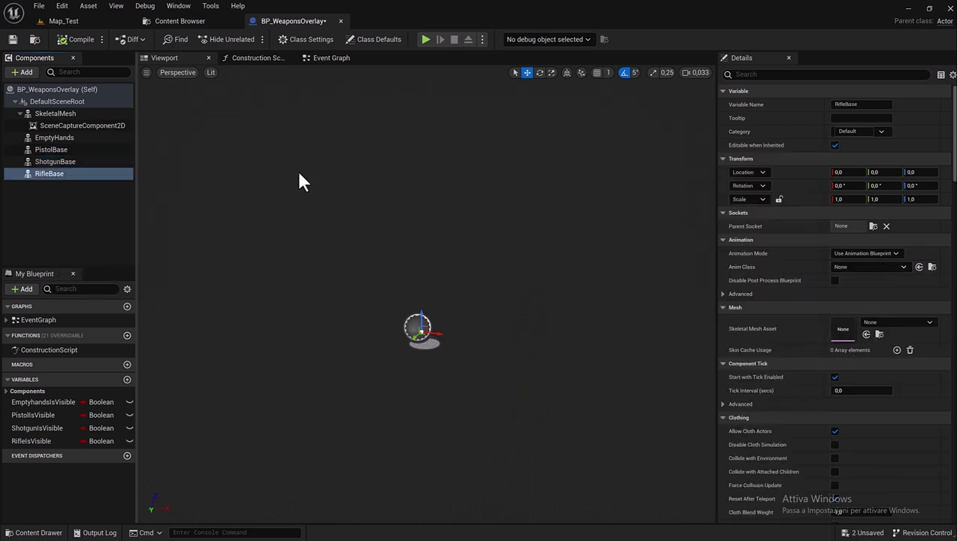
left_click(60, 138)
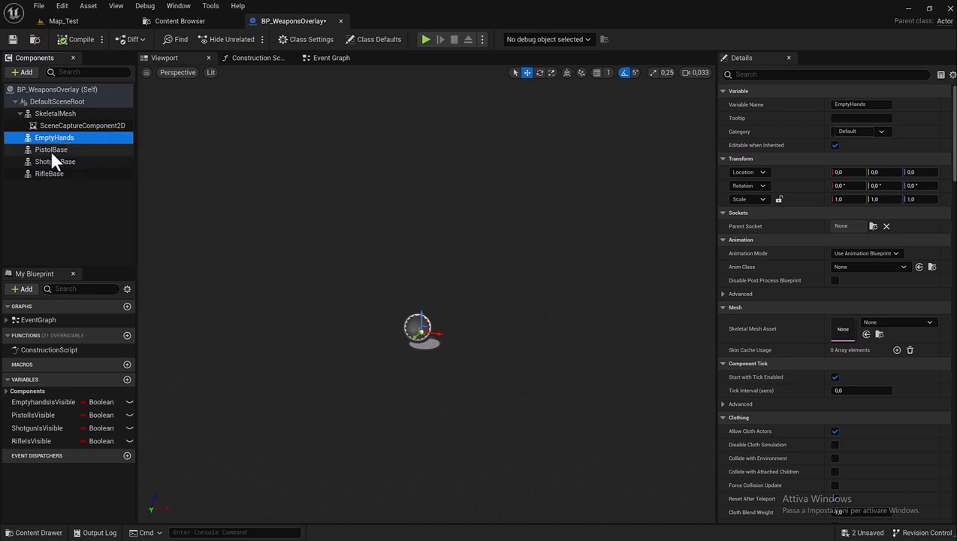
left_click(51, 151)
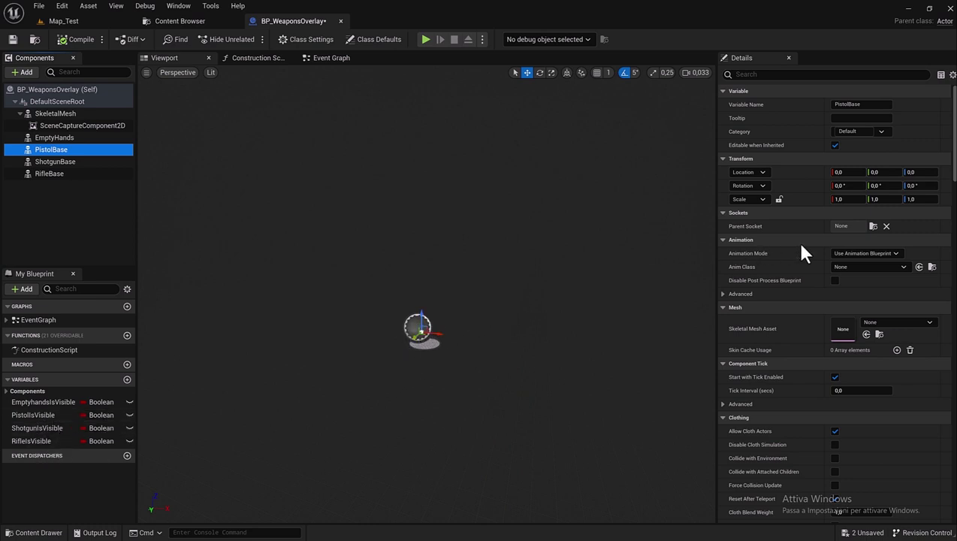
- Assign SKM_PistolBase, SKM_ShotgunBase and SKM_R10 as the Pistol, Shotgun and Rifle component meshes
left_click(876, 324)
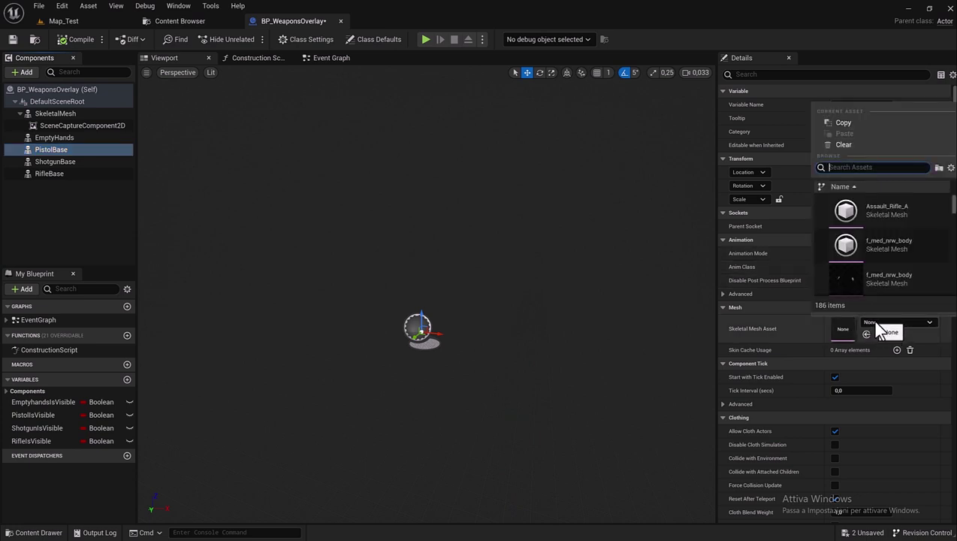
type("pistolb")
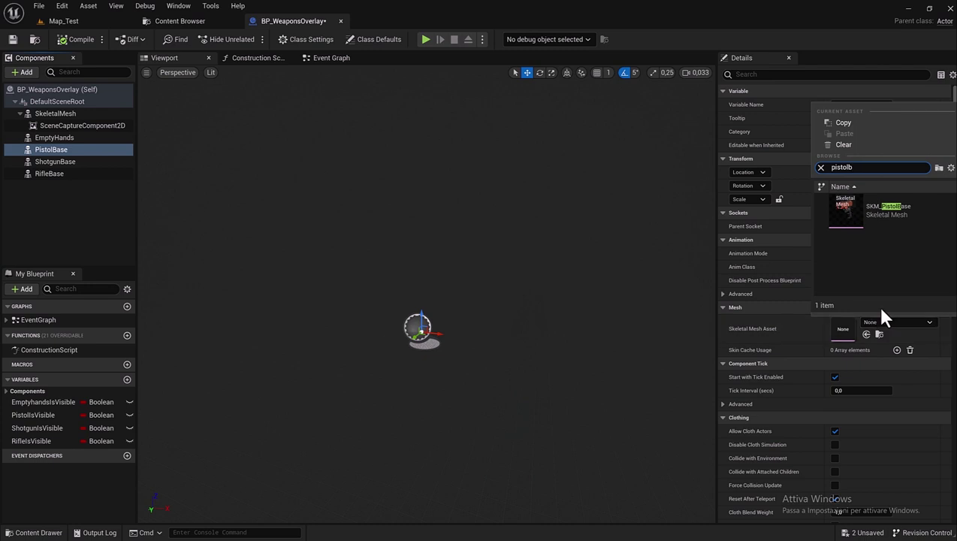
left_click(889, 207)
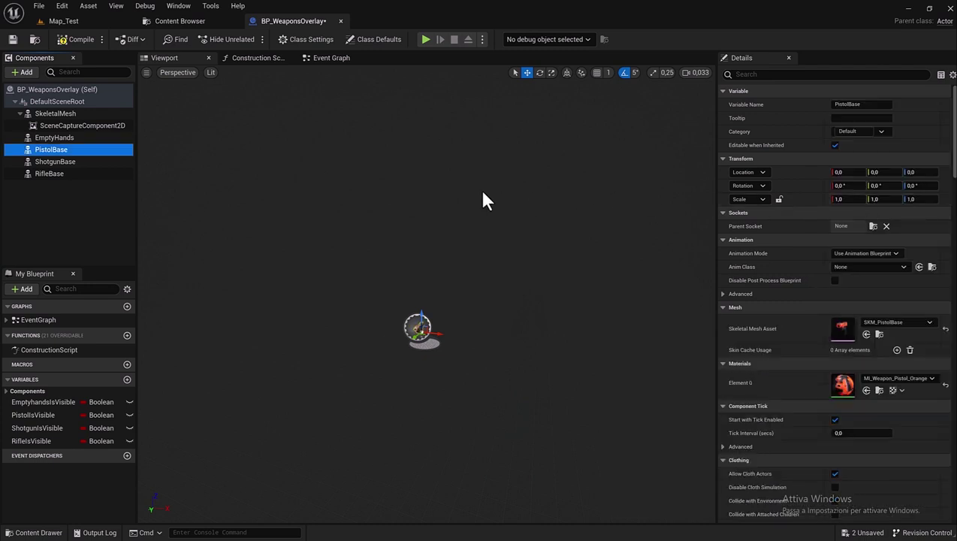
left_click(77, 161)
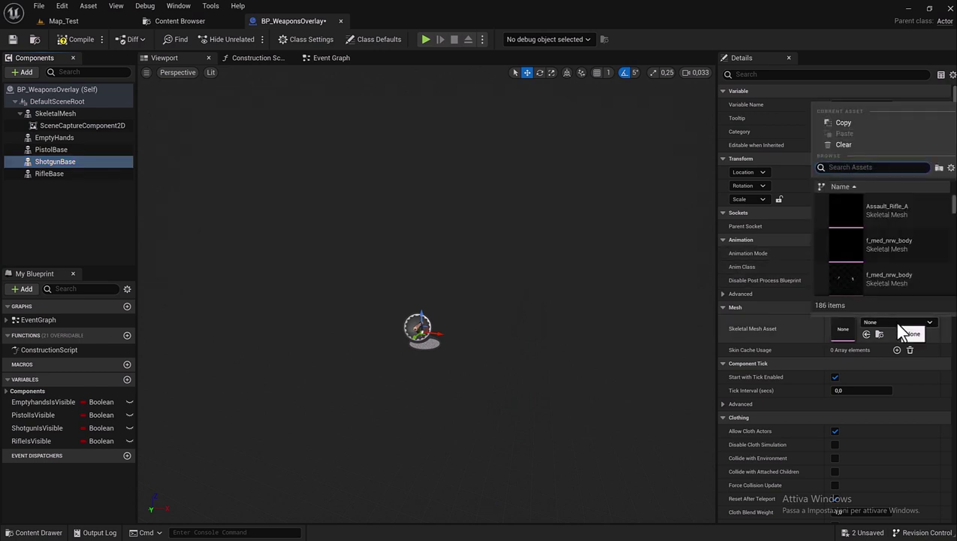
type("shot")
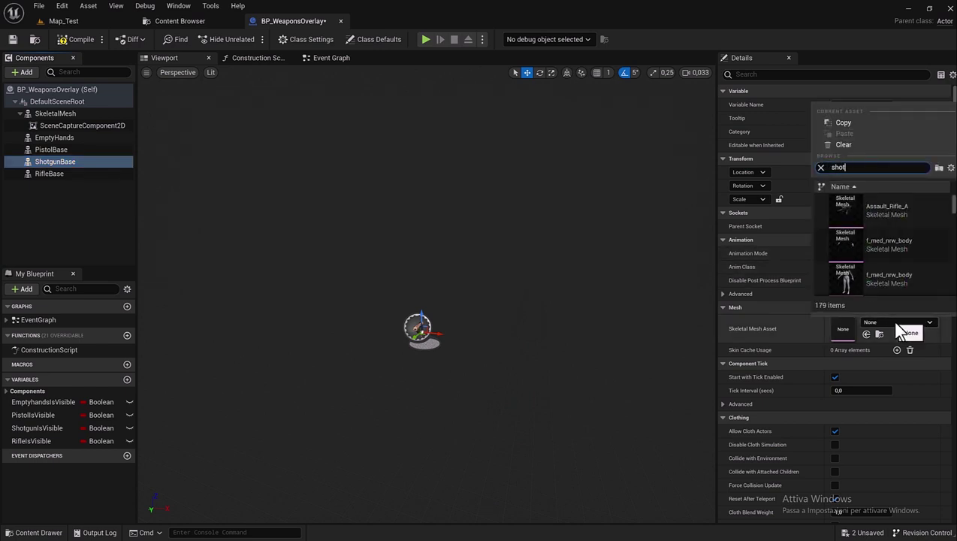
type("gunbase")
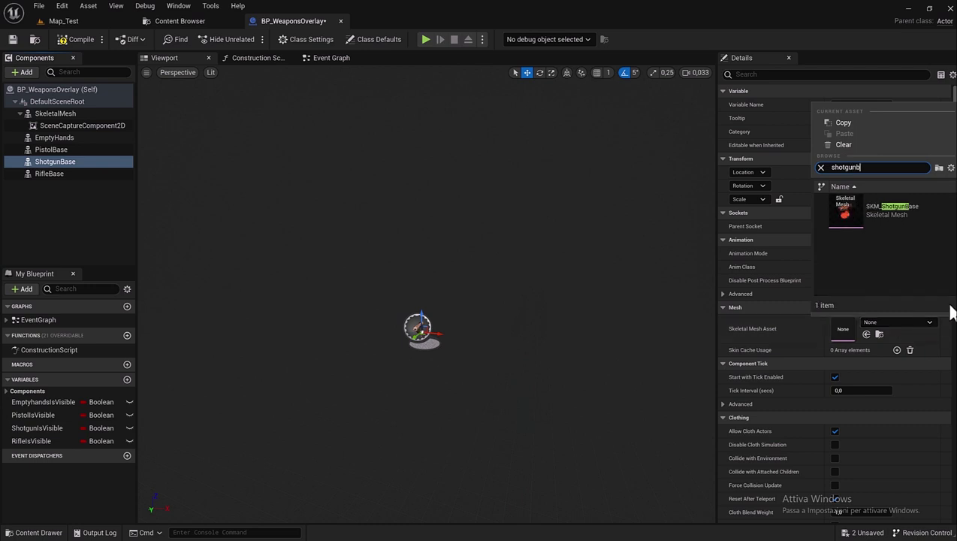
left_click(889, 203)
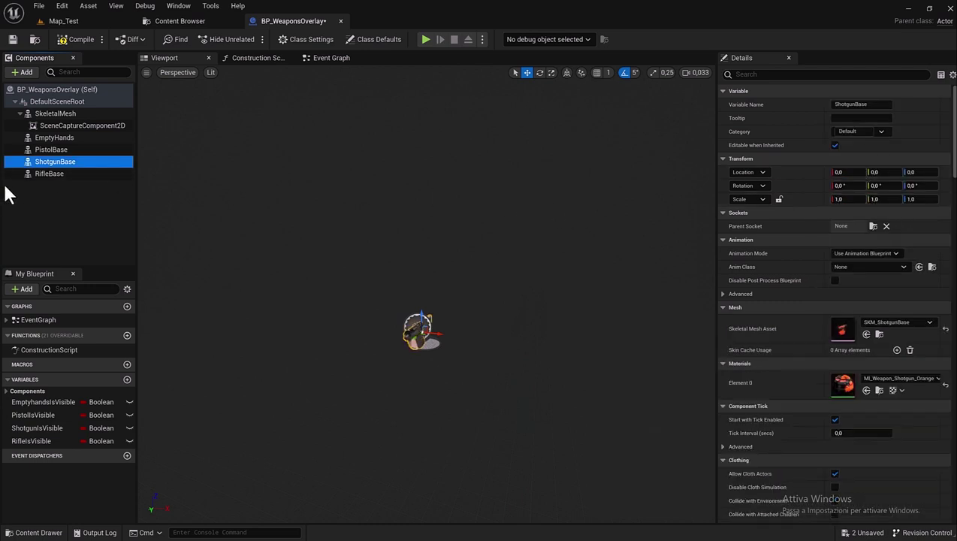
left_click(53, 174)
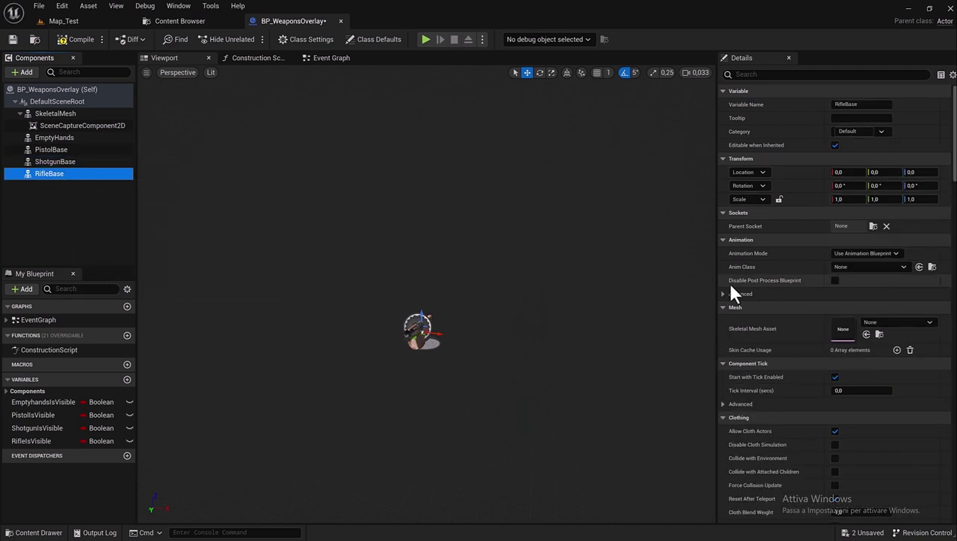
left_click(924, 329)
type("rifle")
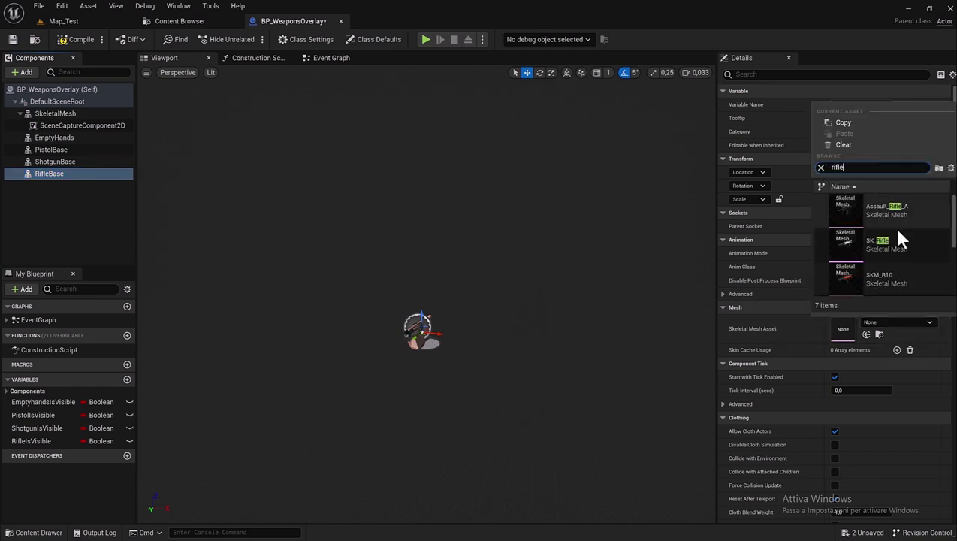
left_click(890, 274)
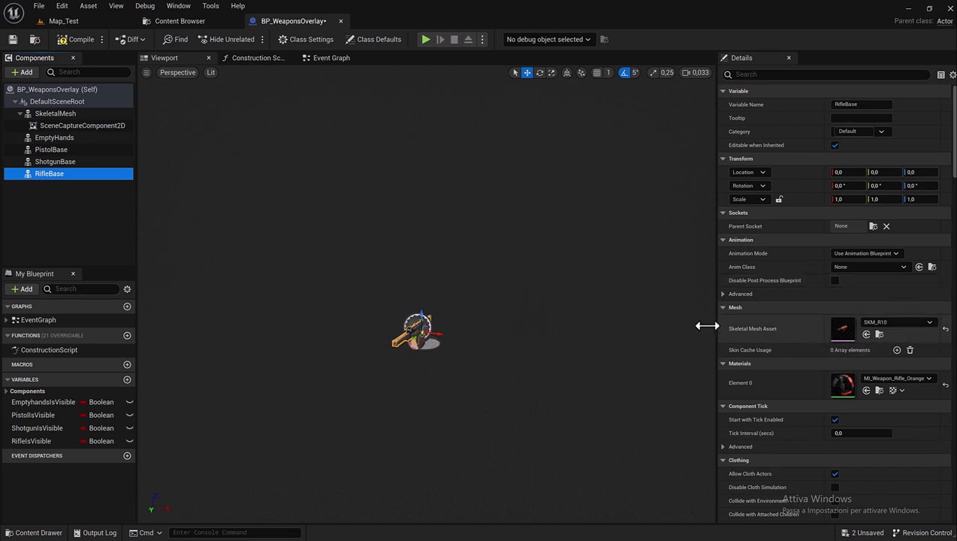
left_click(33, 402)
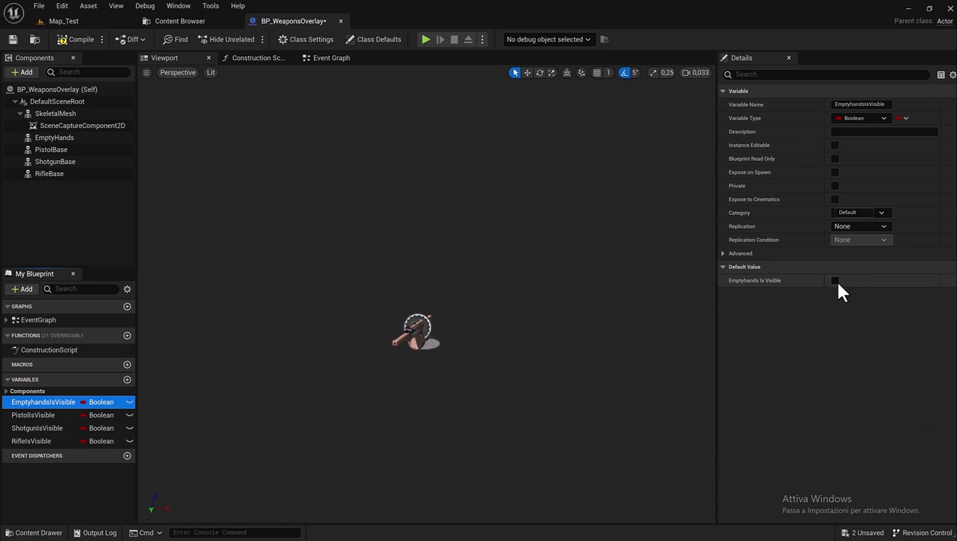
- Filter SkeletalMesh properties by 'si', clear the filter, and orbit to reveal the capture camera
left_click(45, 416)
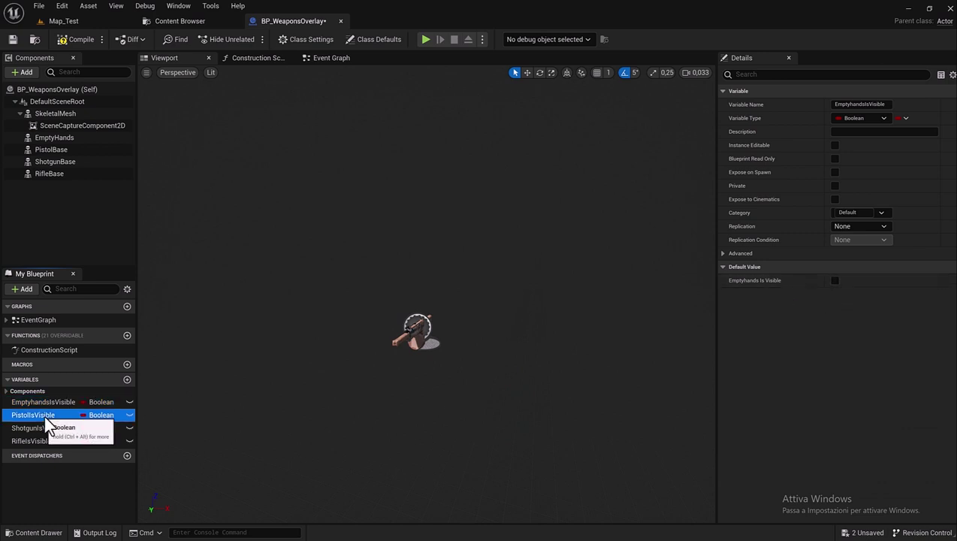
left_click(46, 427)
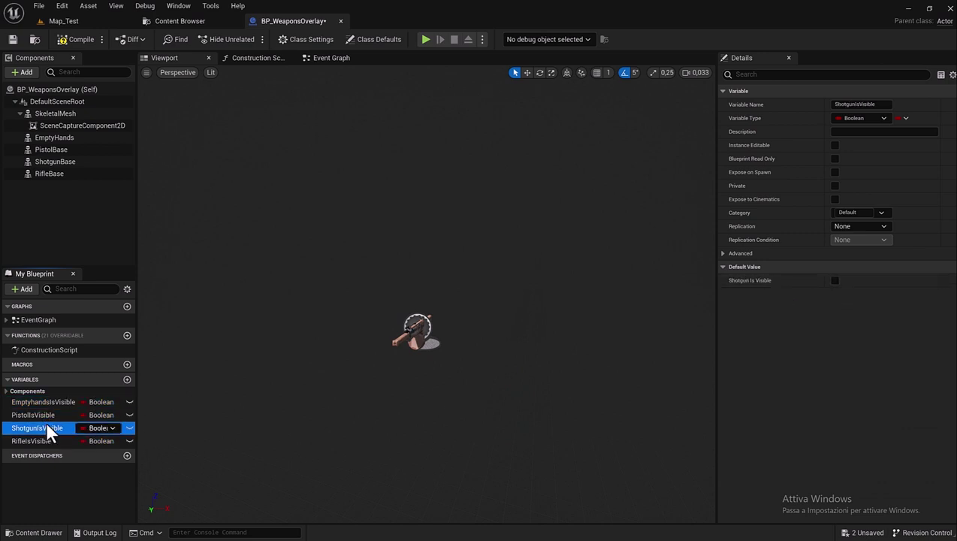
left_click(46, 113)
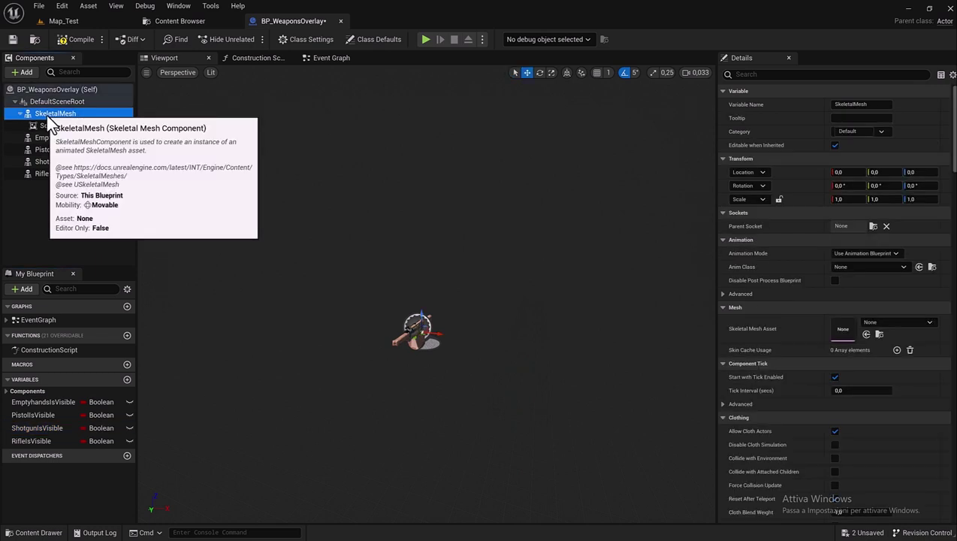
left_click(785, 73)
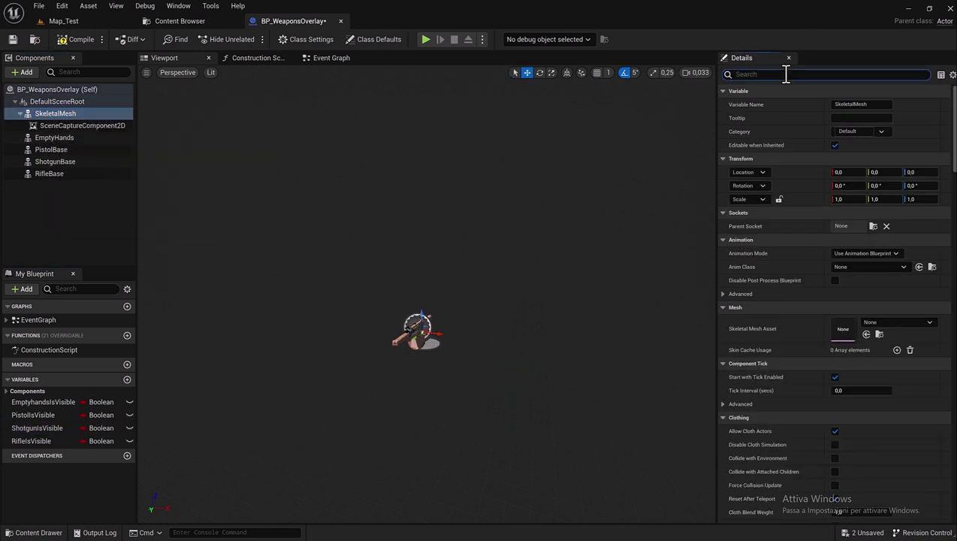
type("visib")
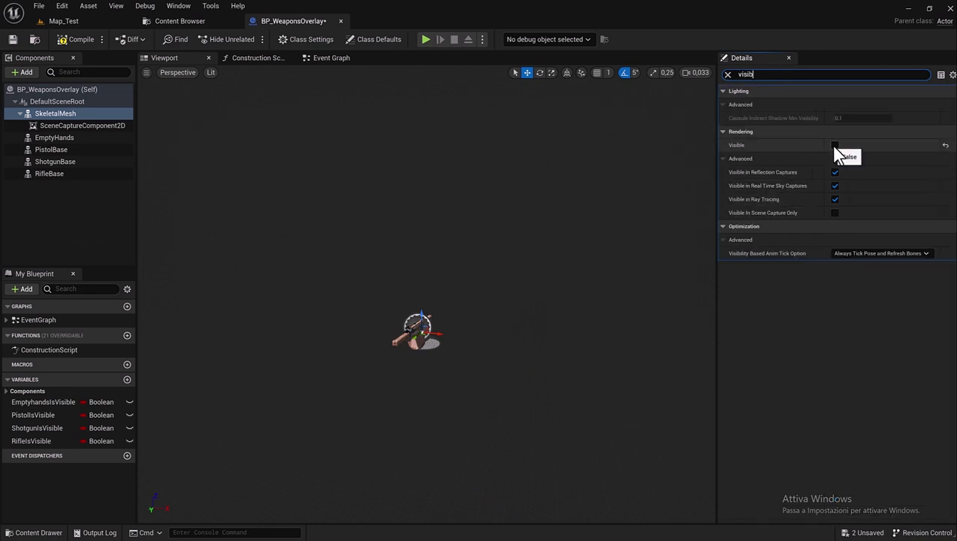
left_click(726, 75)
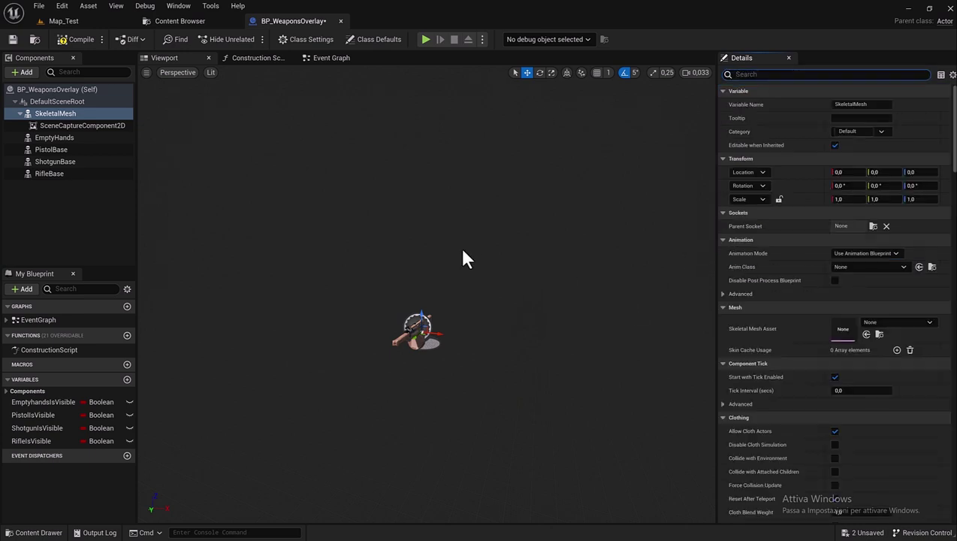
mouse_move(422, 298)
right_mouse_down()
mouse_move(338, 301)
mouse_move(307, 236)
right_mouse_up()
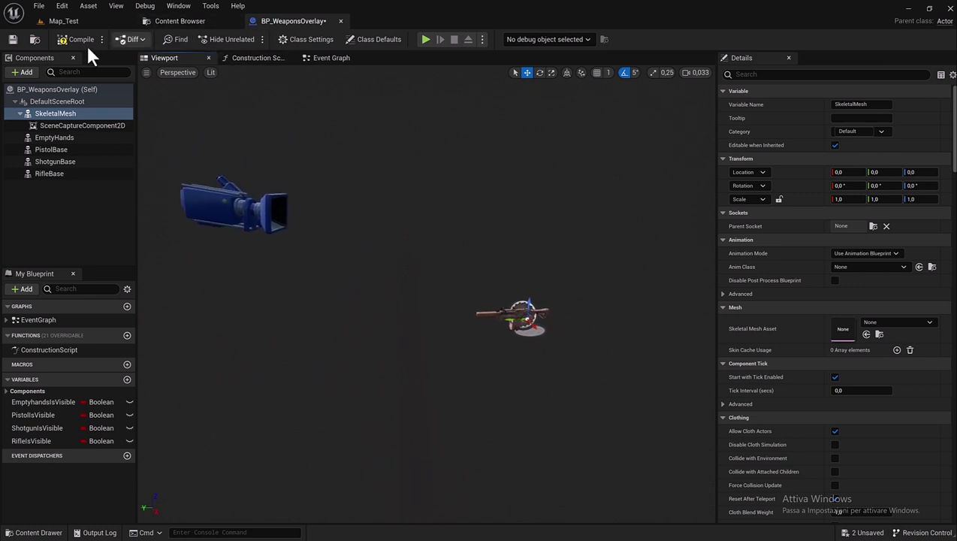
- Set the SceneCaptureComponent2D's Location Z and Rotation pitch to 0
left_click(61, 125)
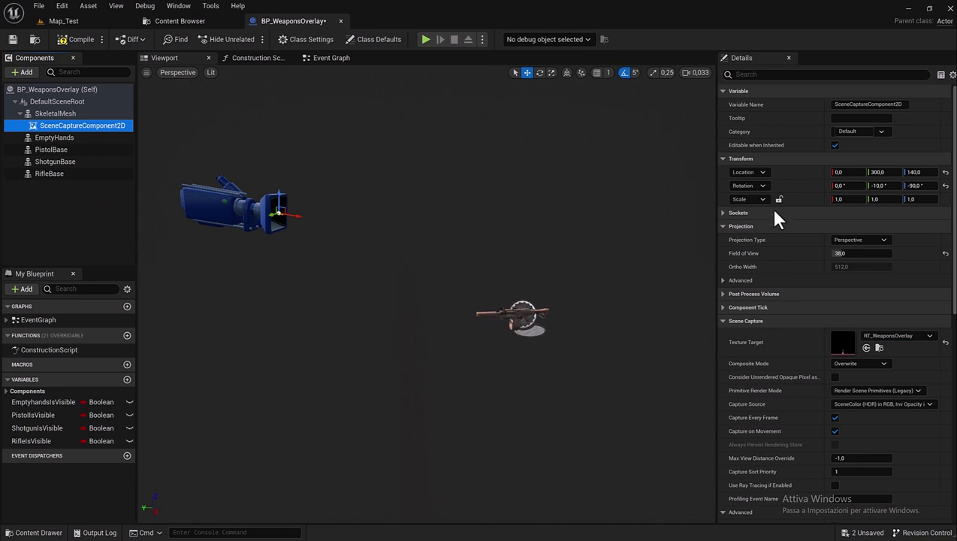
left_click(916, 172)
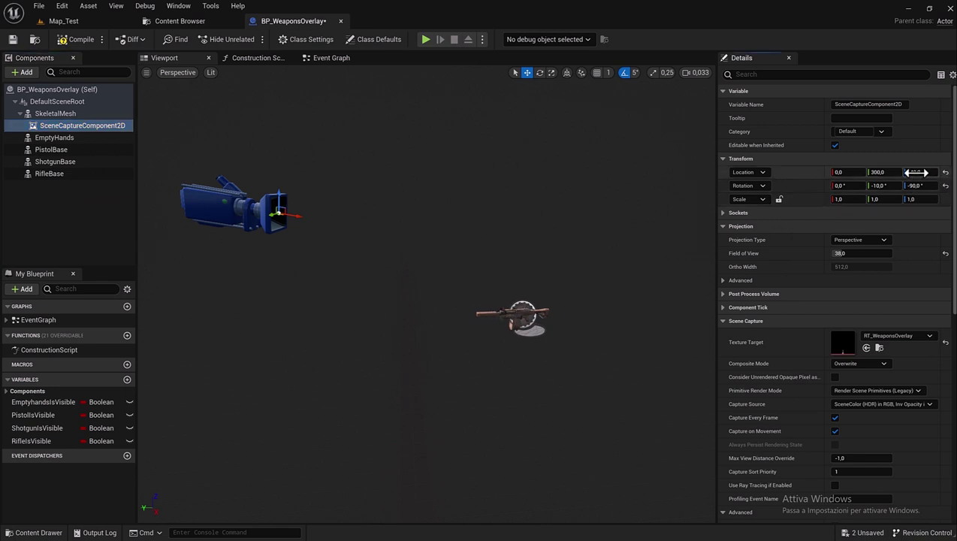
left_click(917, 172)
type("0")
key("Return")
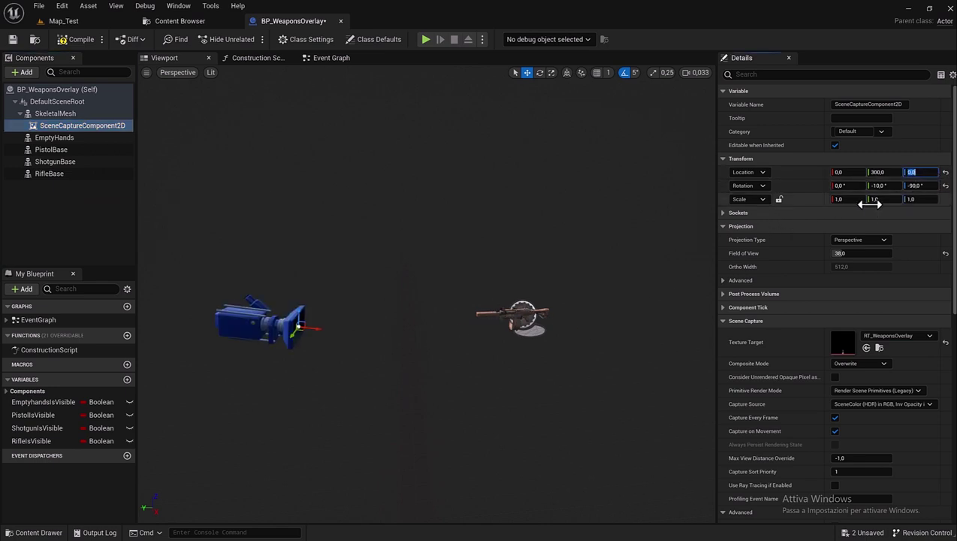
left_click(879, 186)
type("0")
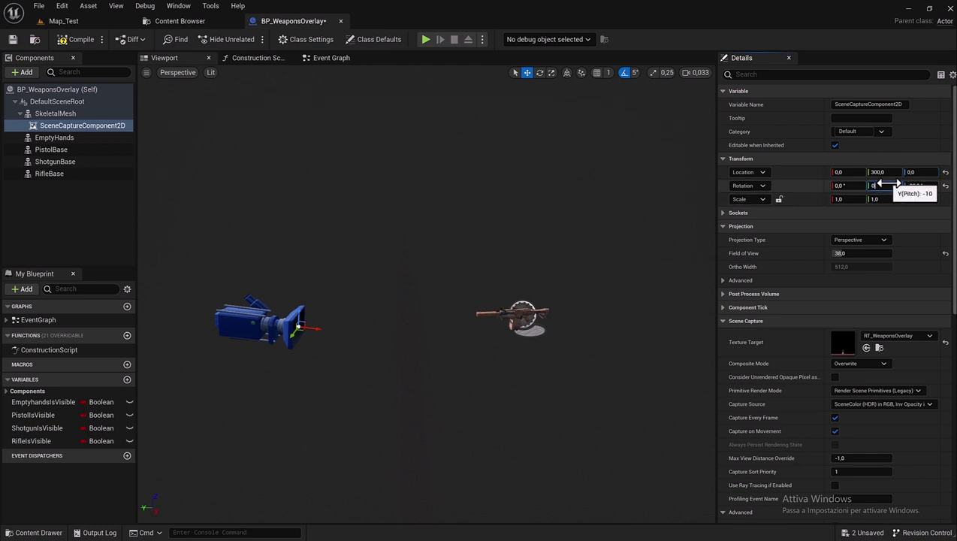
key("Return")
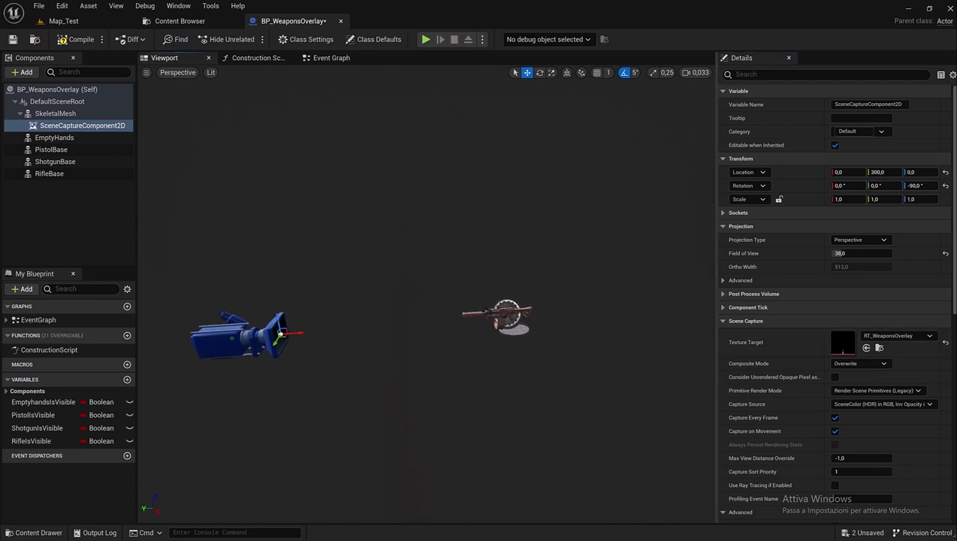
- In the Construction Script, move Empty Hands below Skeletal Mesh and select the Set Leader Pose nodes
left_click(246, 57)
scroll(243, 165, "down", 2)
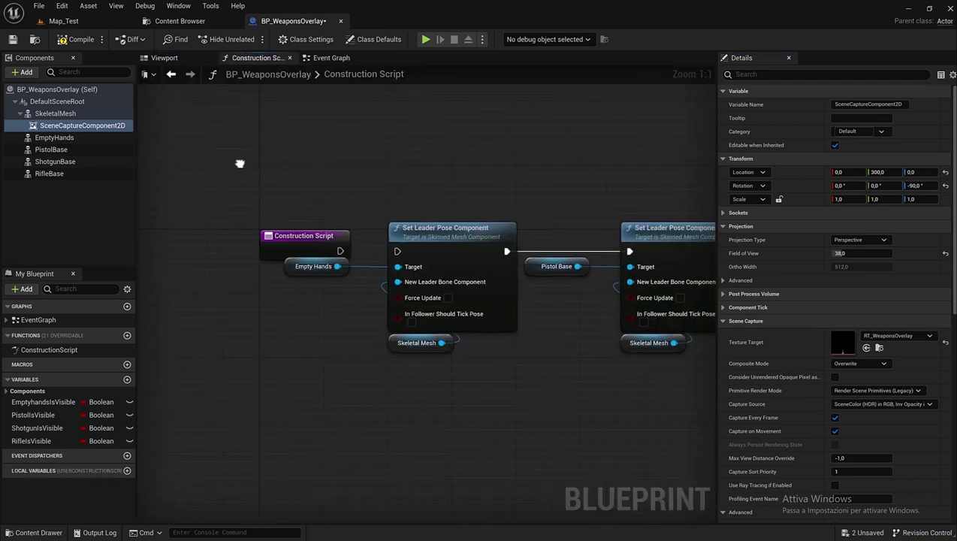
scroll(218, 177, "down", 3)
scroll(250, 211, "up", 3)
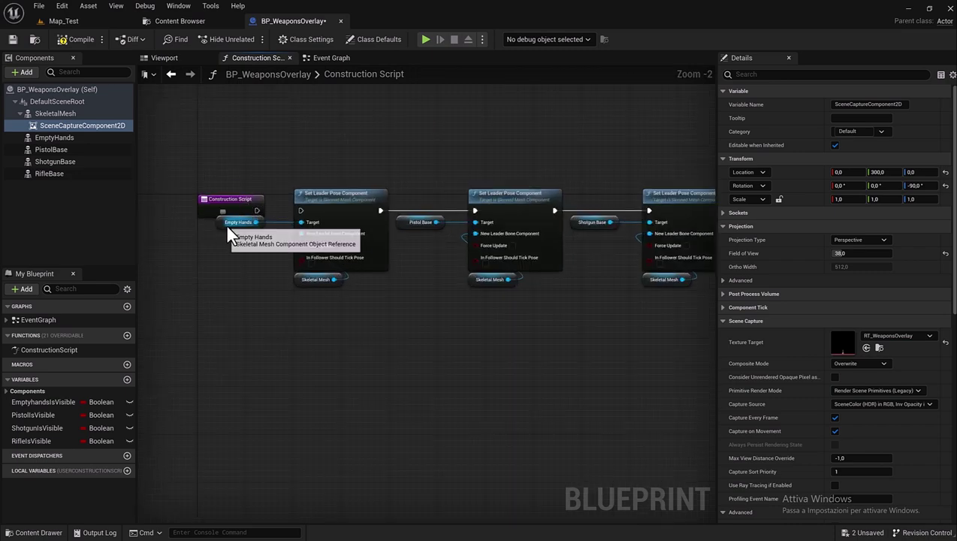
left_click_drag(233, 222, 305, 310)
scroll(304, 171, "down", 2)
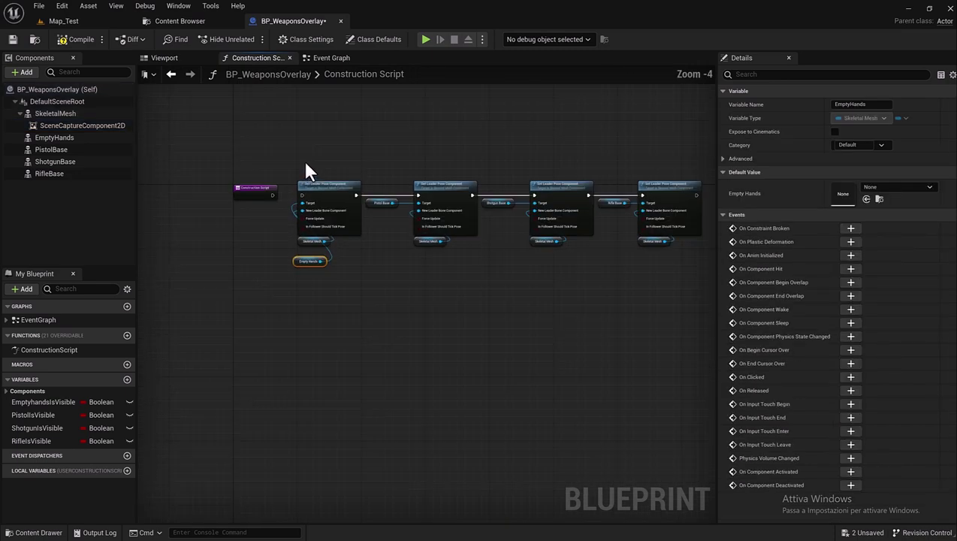
left_click_drag(288, 156, 671, 295)
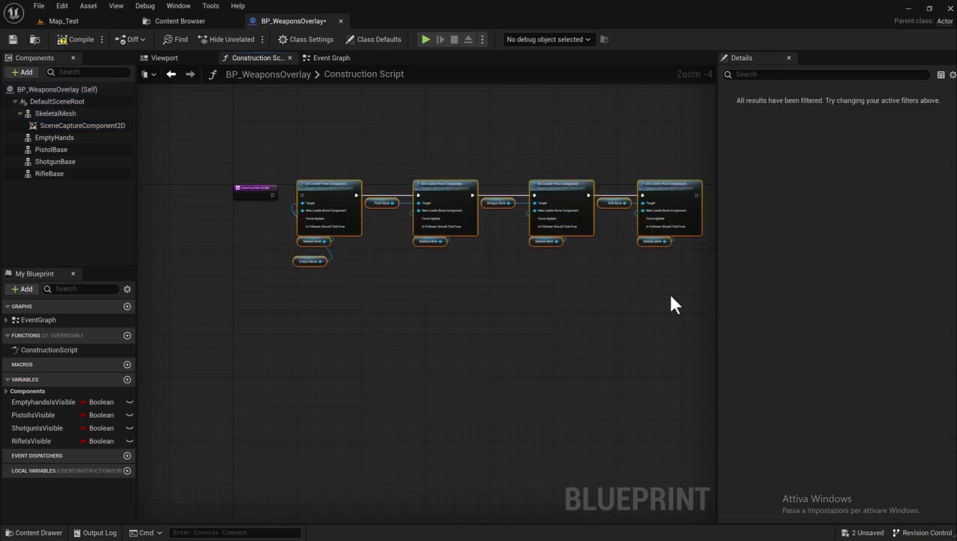
- Delete the Set Leader Pose nodes, then pan the Event Graph along its Set Visibility chain
key("Delete")
scroll(301, 120, "up", 1)
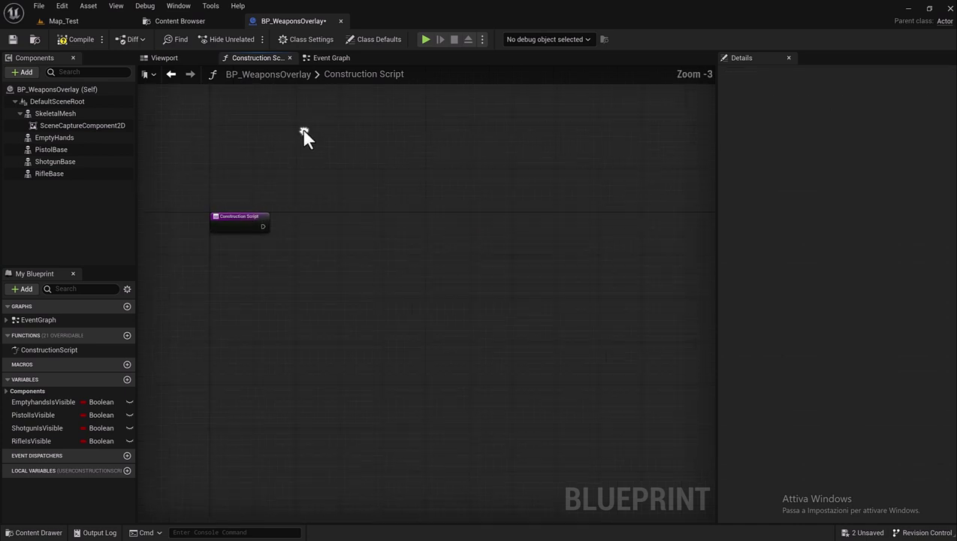
left_click(326, 57)
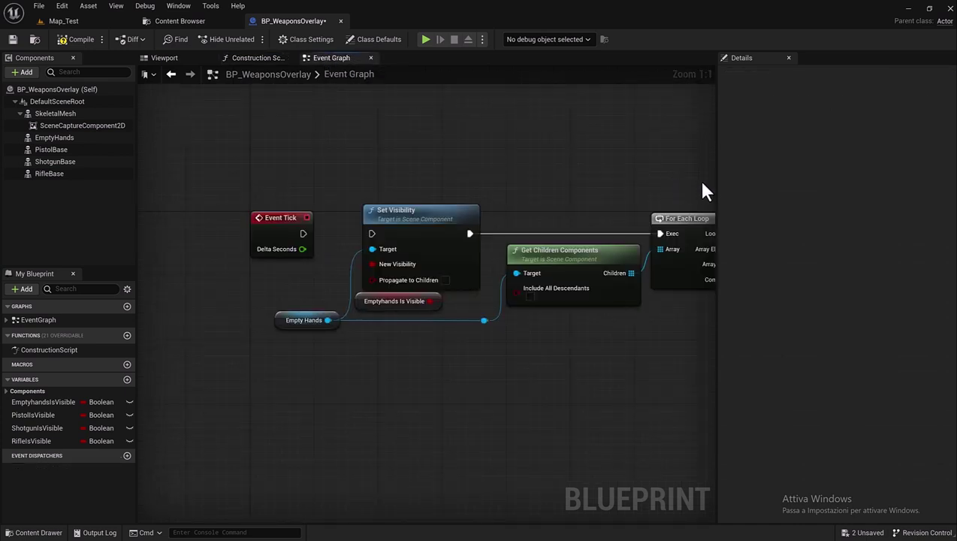
left_click_drag(717, 180, 813, 173)
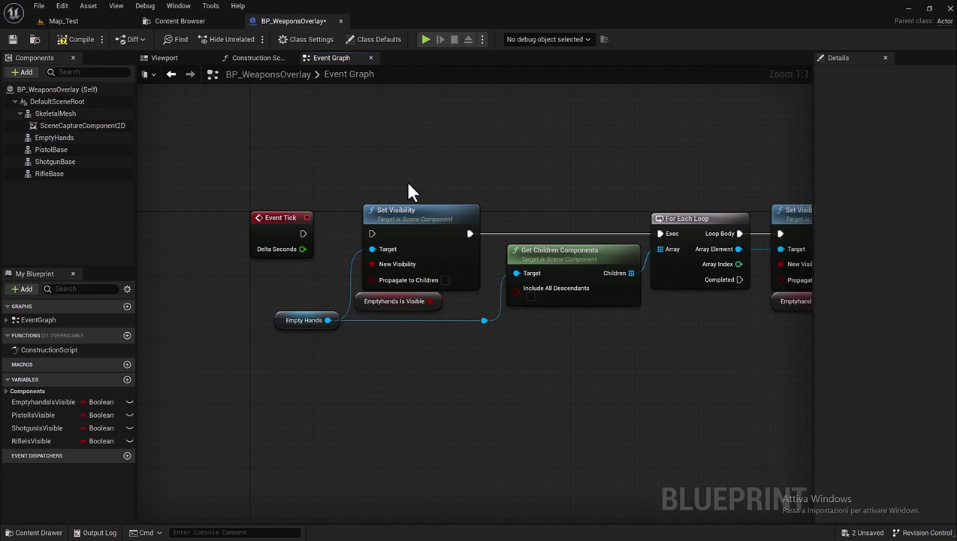
right_click_drag(410, 190, 336, 141)
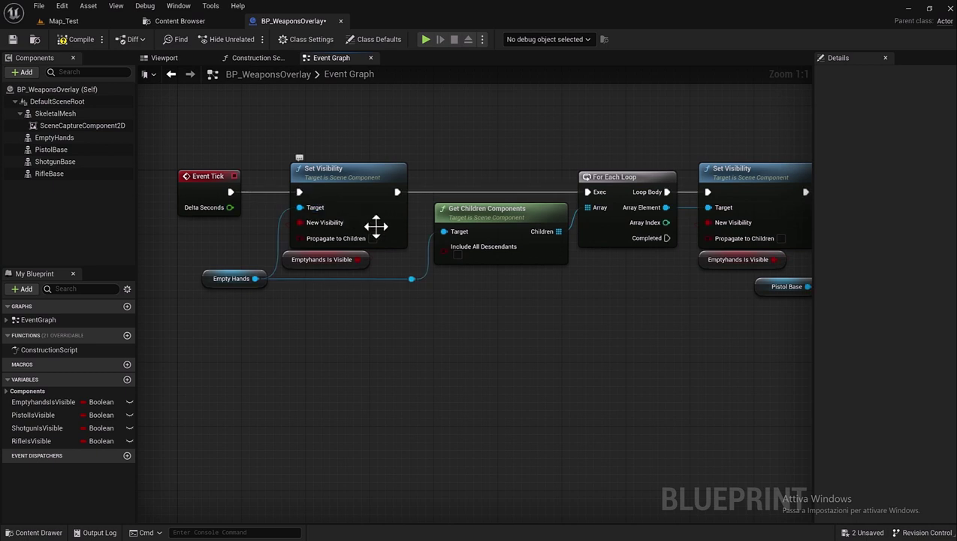
right_click_drag(374, 222, 368, 269)
scroll(357, 266, "down", 2)
right_click_drag(541, 290, 478, 275)
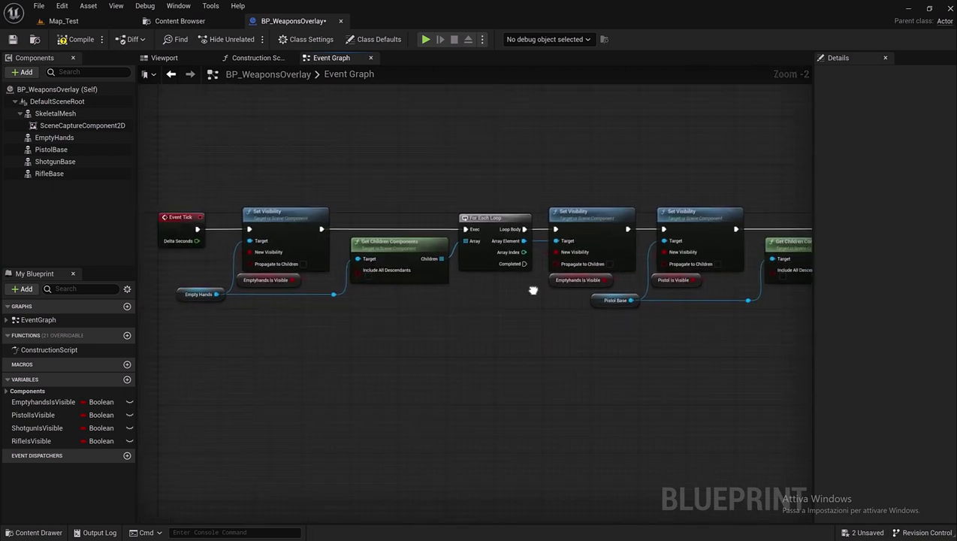
scroll(331, 267, "down", 1)
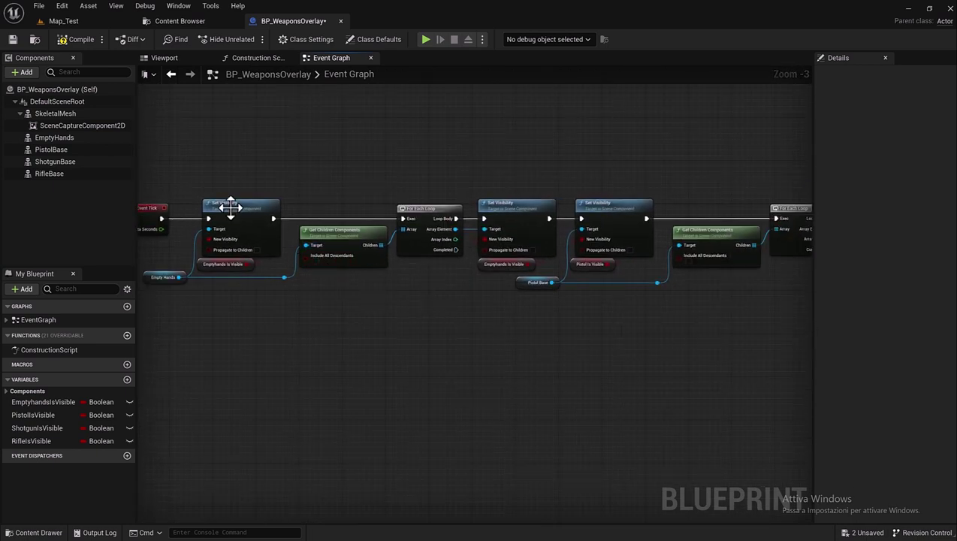
mouse_move(348, 299)
right_mouse_down()
mouse_move(270, 286)
mouse_move(287, 276)
right_mouse_up()
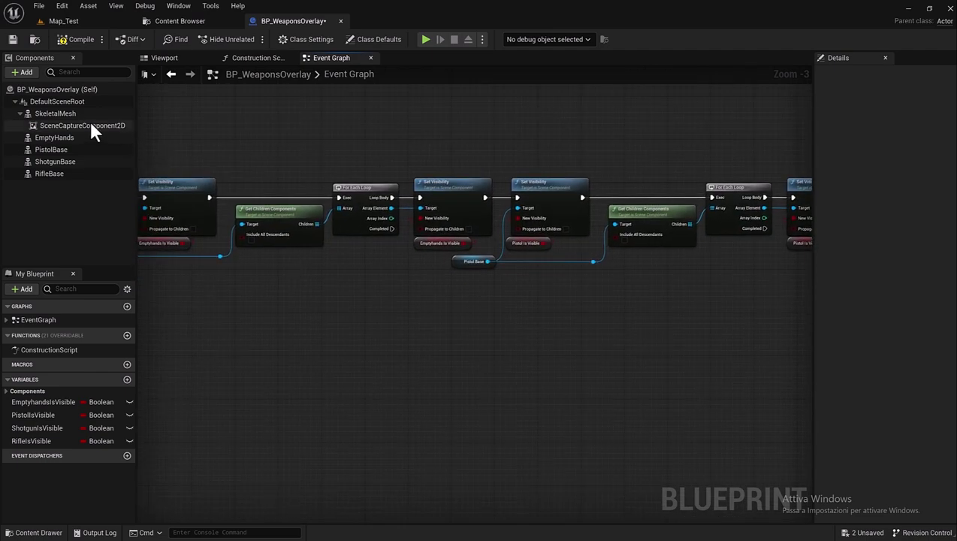
- Add a static mesh component named Glove under EmptyHands
left_click(45, 139)
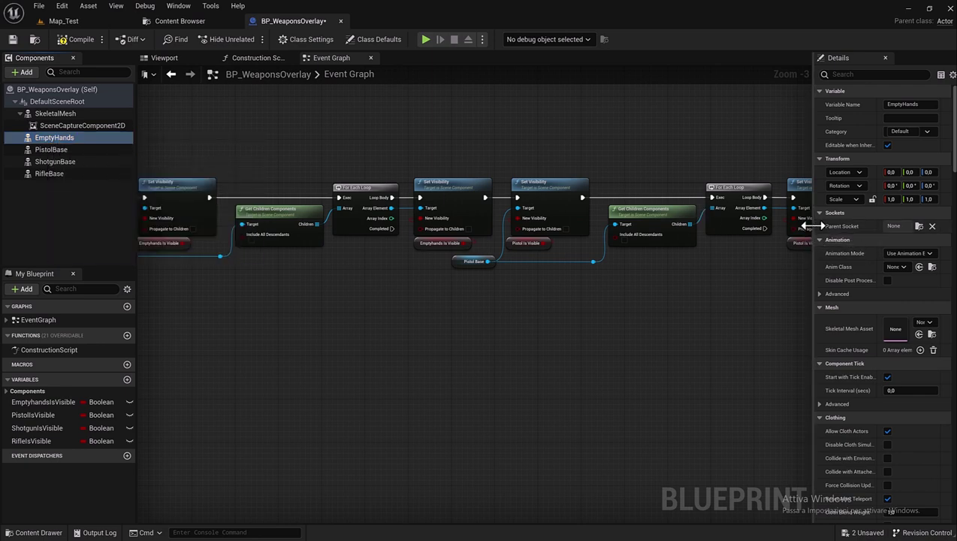
left_click_drag(811, 225, 674, 237)
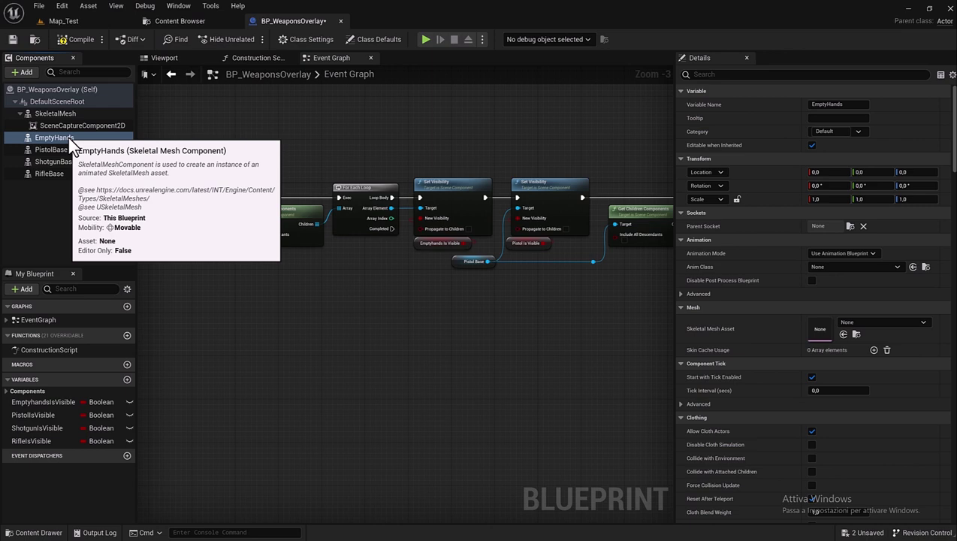
left_click(30, 72)
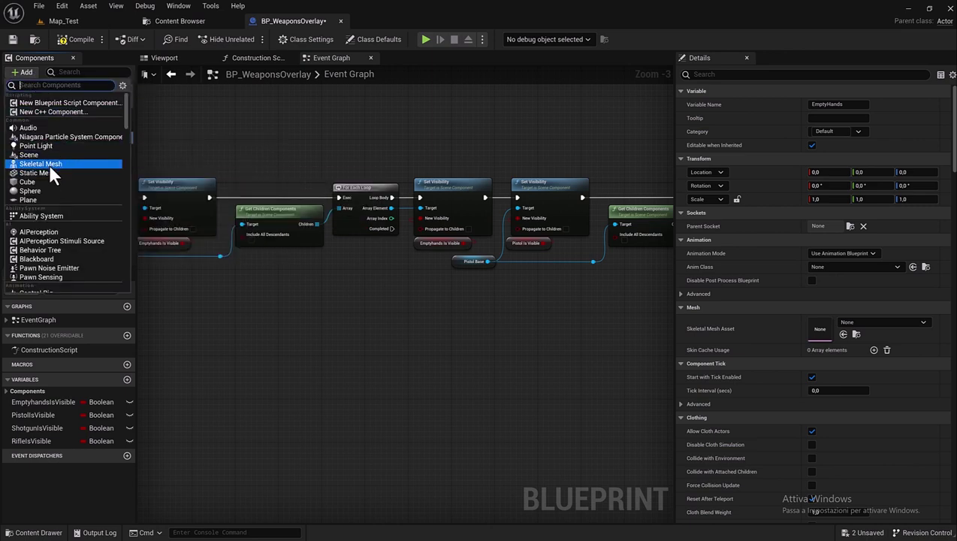
left_click(49, 173)
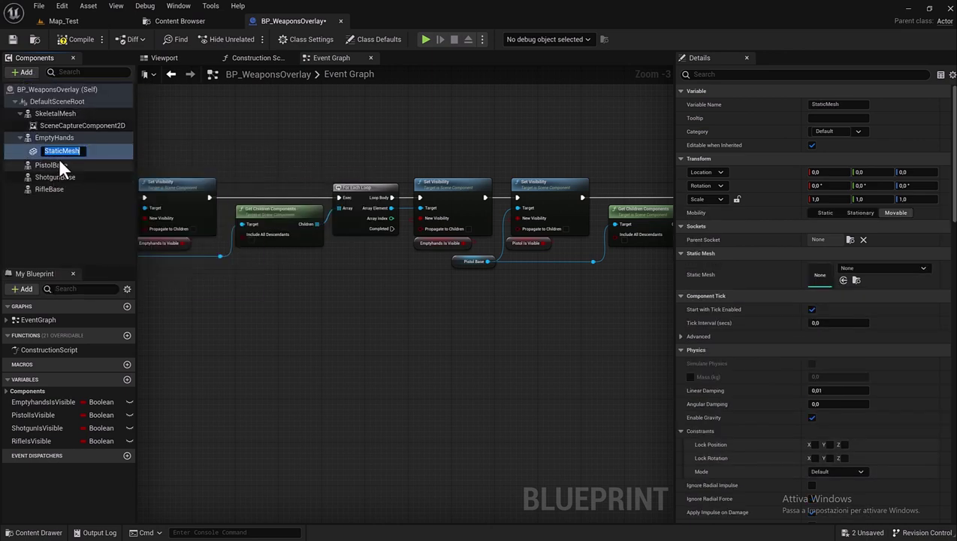
type("Glove")
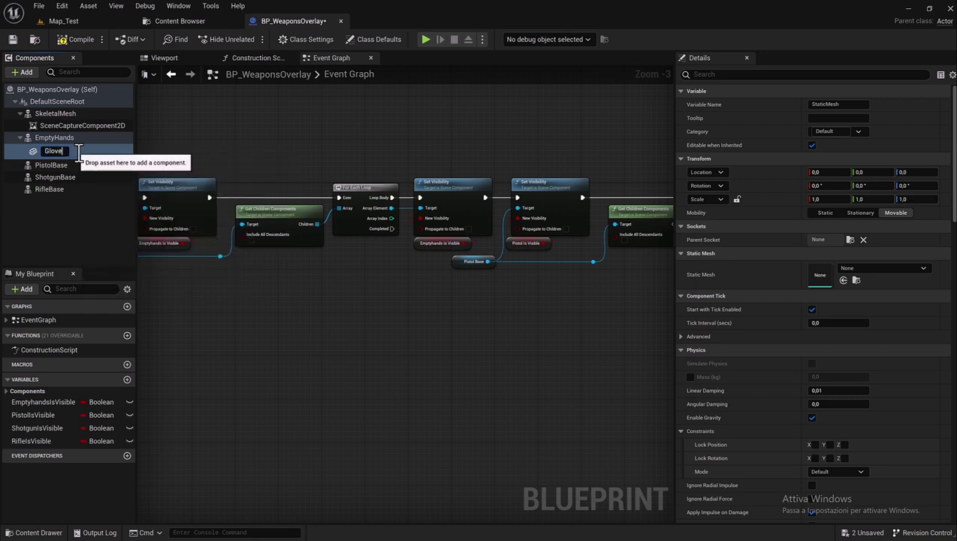
key("Return")
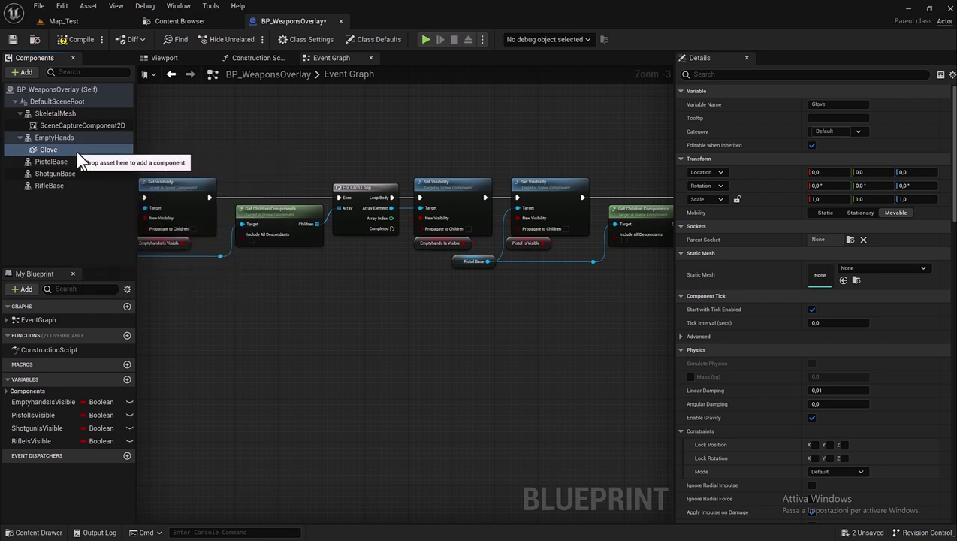
- Give Glove the SM_Glove mesh and compile the blueprint
left_click(870, 278)
type("glo")
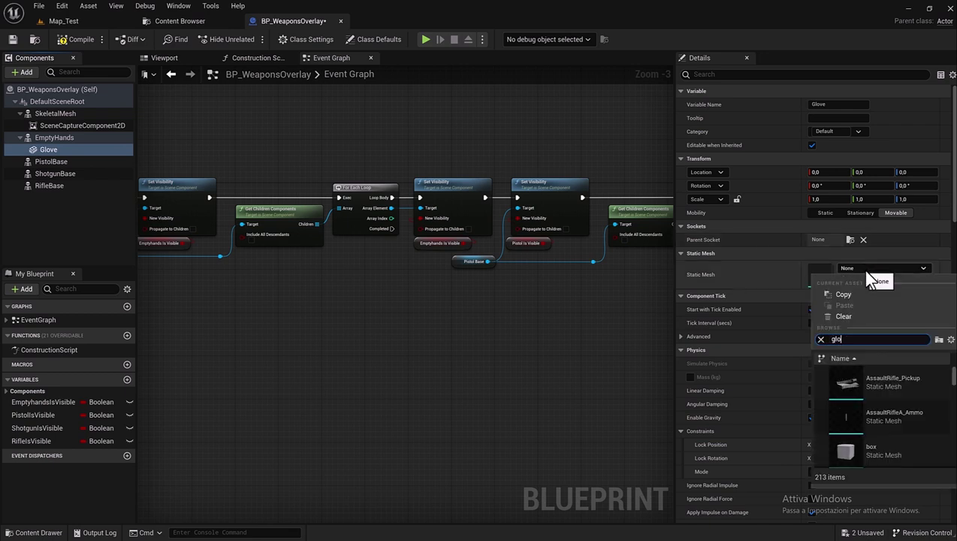
type("ve")
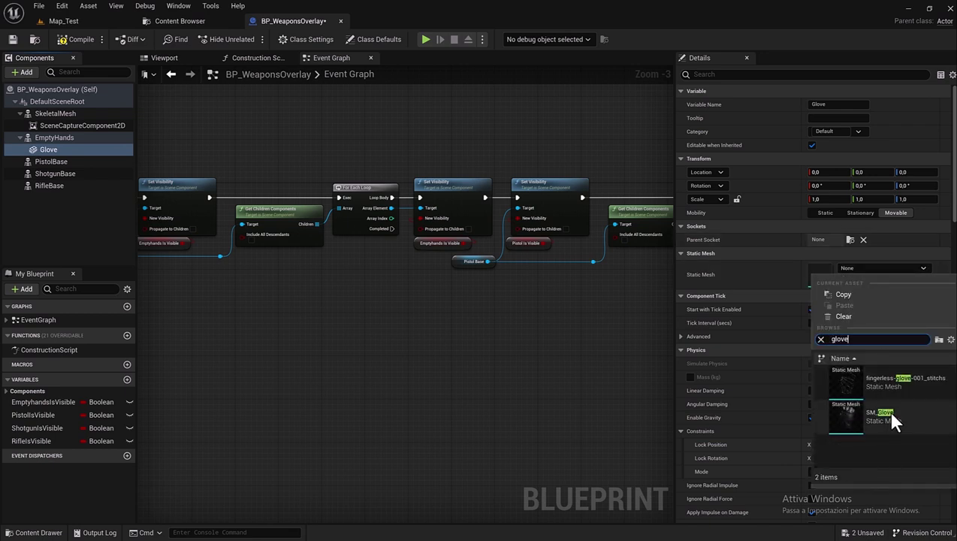
left_click(893, 412)
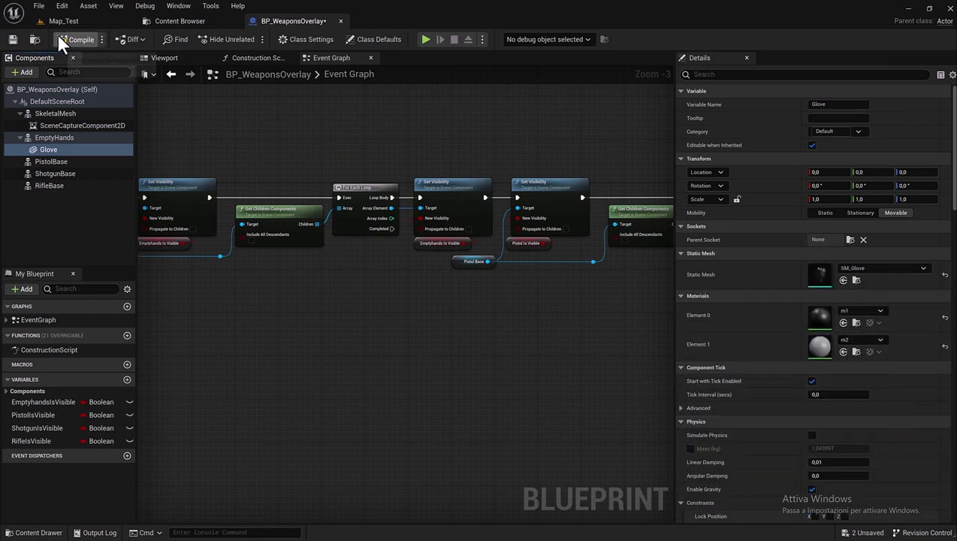
left_click(16, 40)
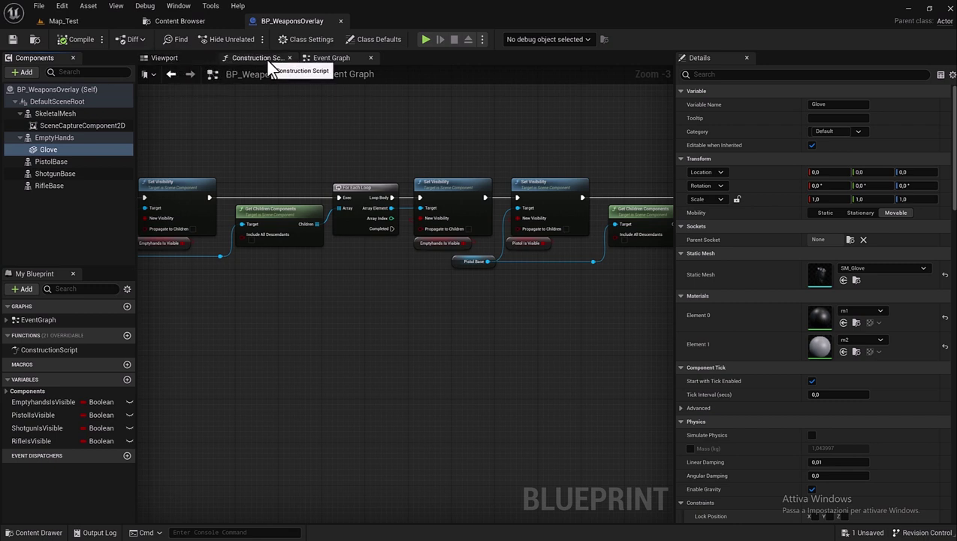
- Frame the Event Tick and Empty Hands nodes and widen the graph area
left_click(318, 70)
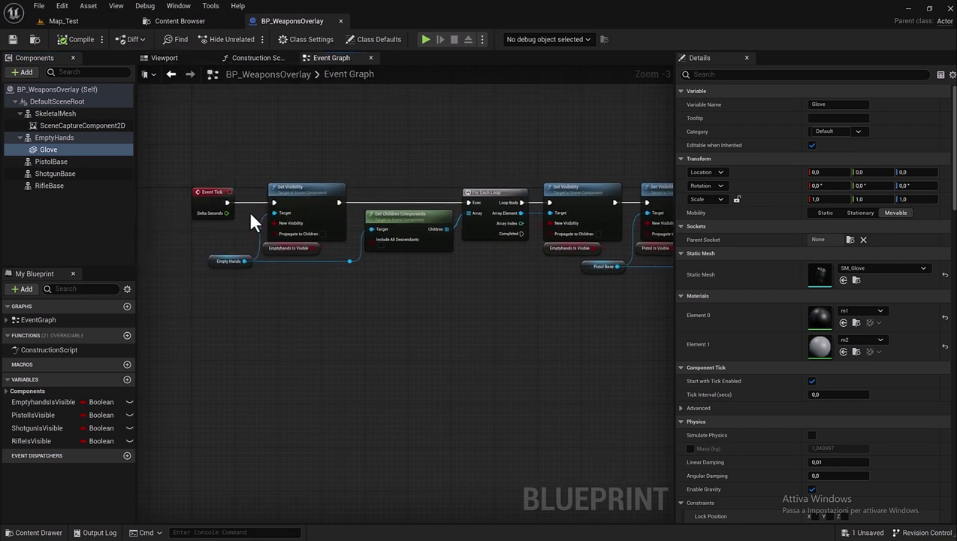
scroll(248, 210, "up", 1)
scroll(238, 230, "up", 2)
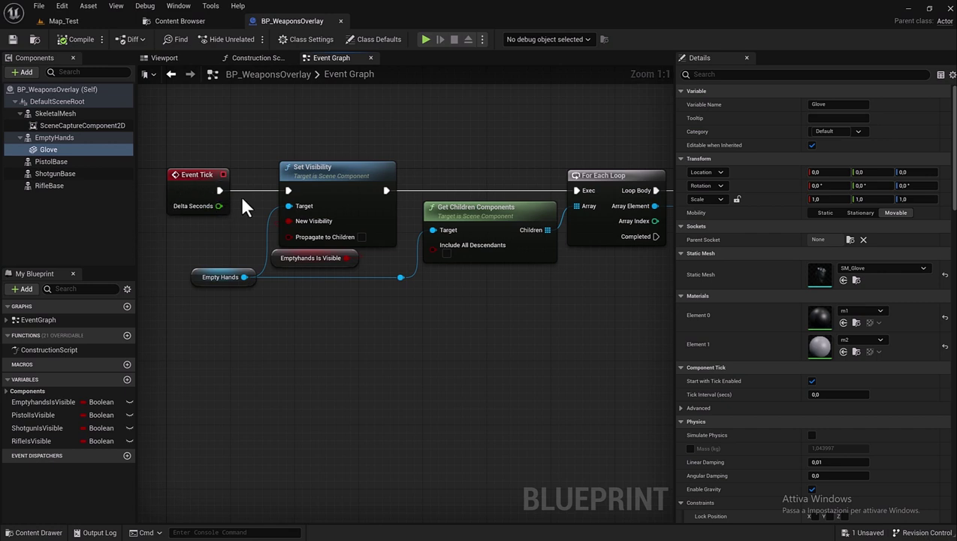
right_click_drag(241, 207, 215, 166)
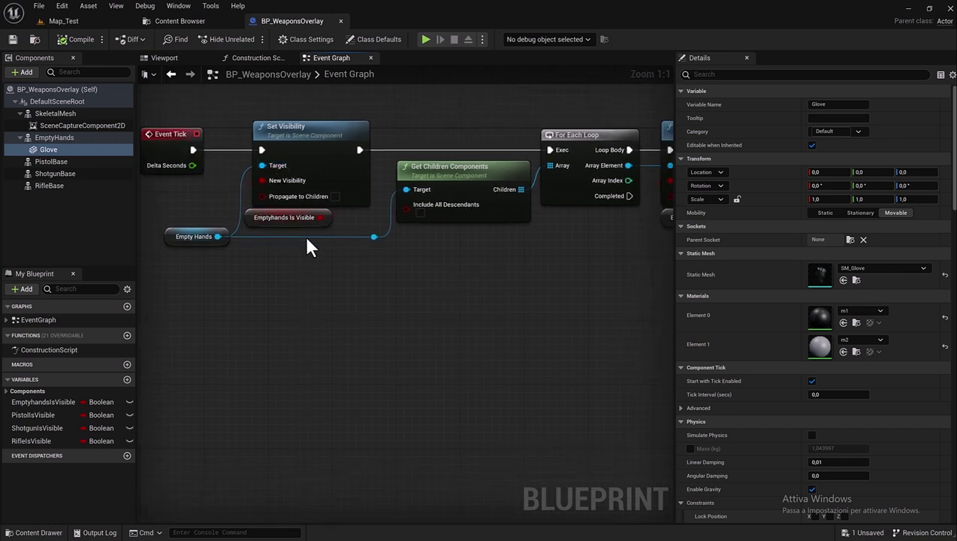
right_click_drag(307, 247, 316, 271)
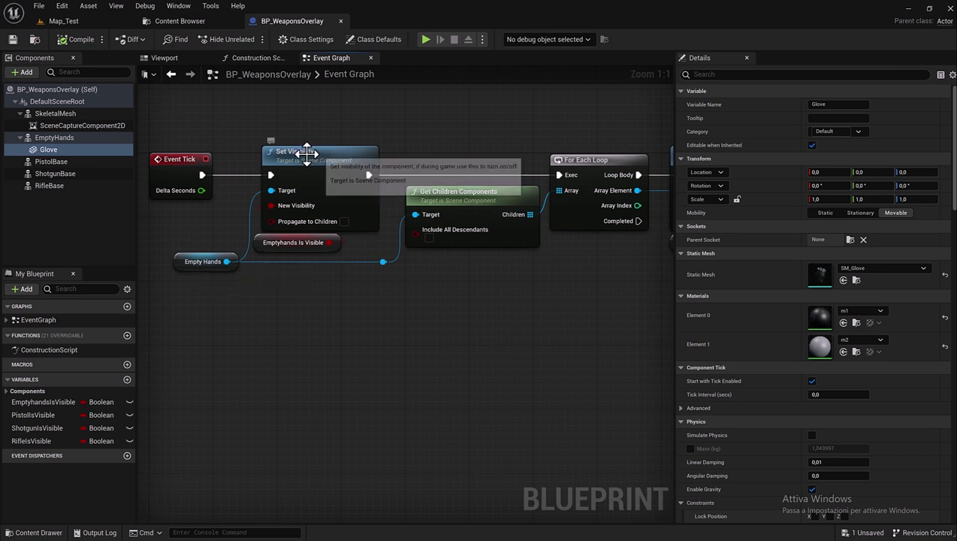
right_click_drag(457, 223, 374, 266)
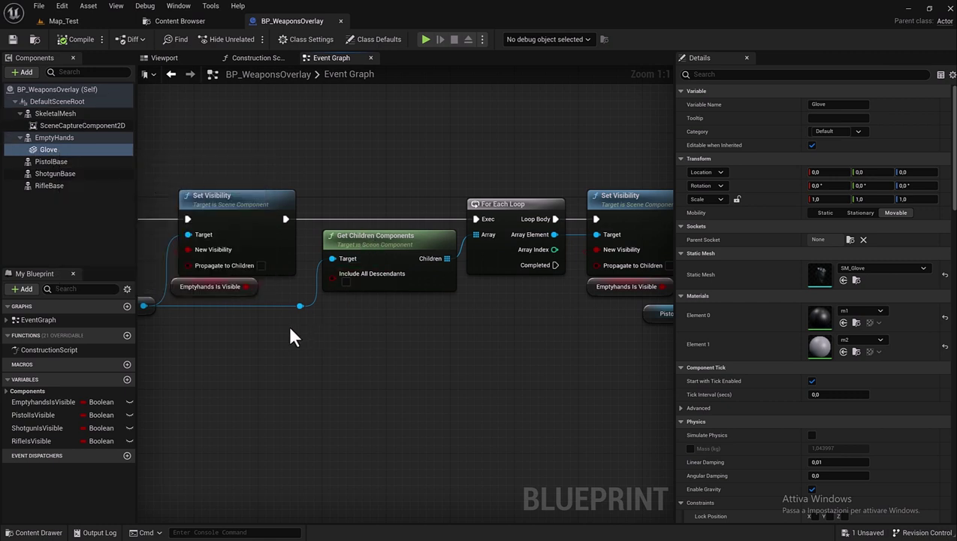
right_click_drag(290, 328, 330, 342)
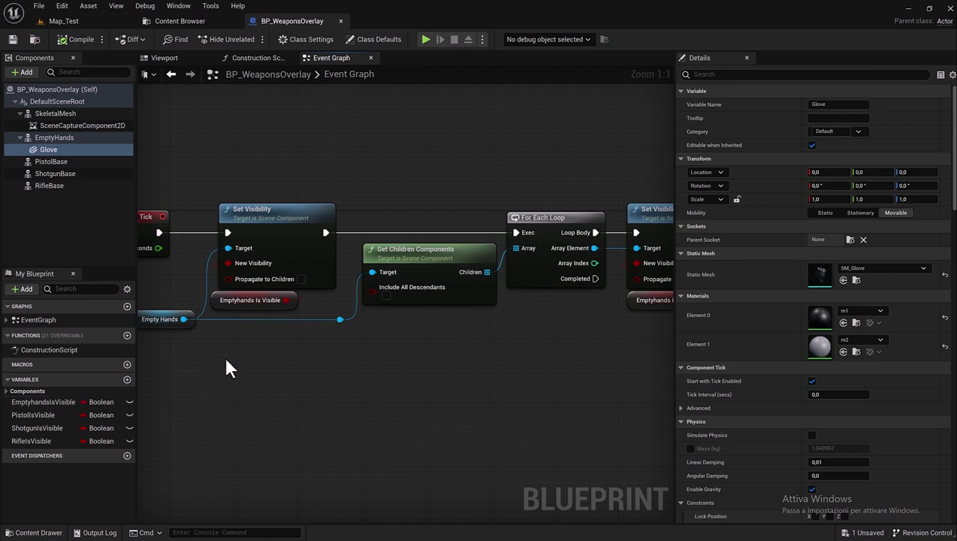
right_click_drag(225, 356, 271, 352)
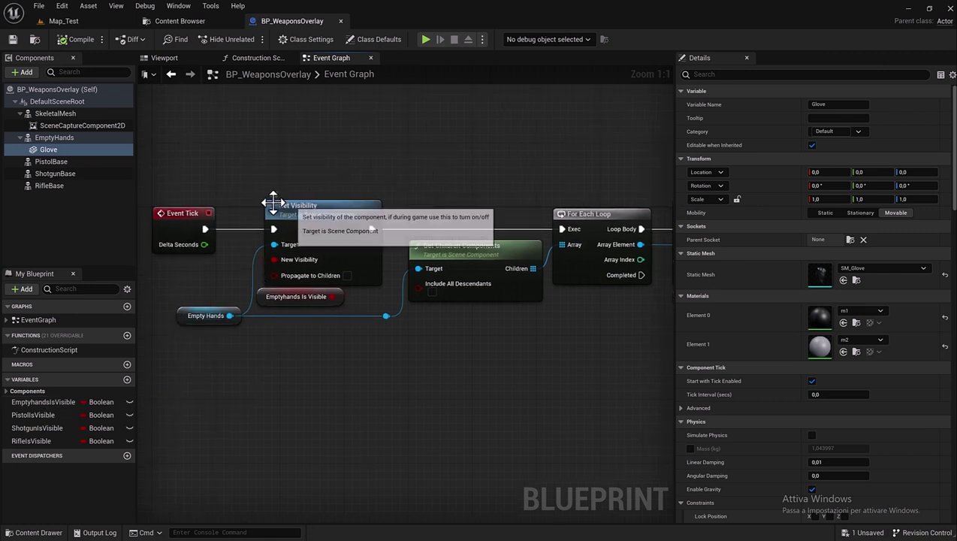
right_click_drag(379, 330, 348, 400)
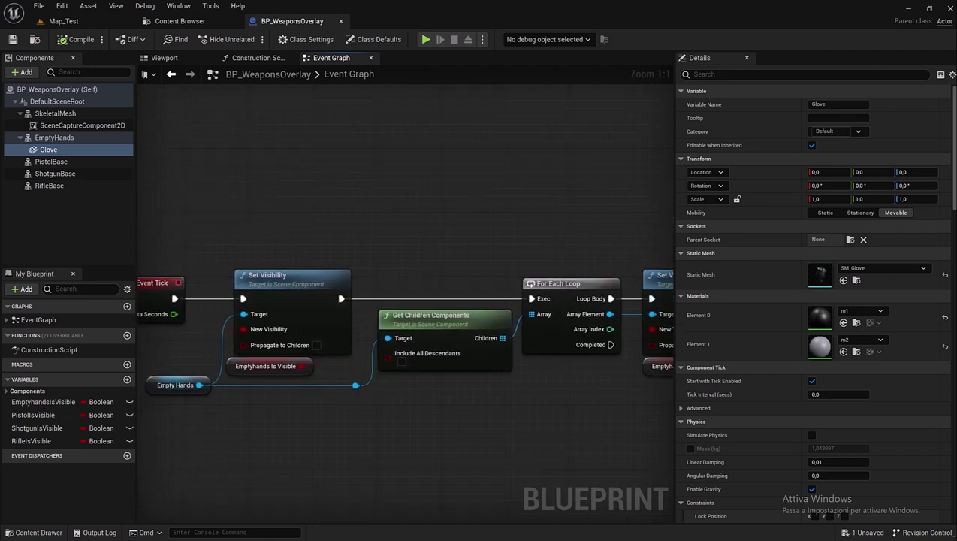
mouse_move(229, 348)
right_mouse_down()
mouse_move(247, 317)
mouse_move(197, 326)
right_mouse_up()
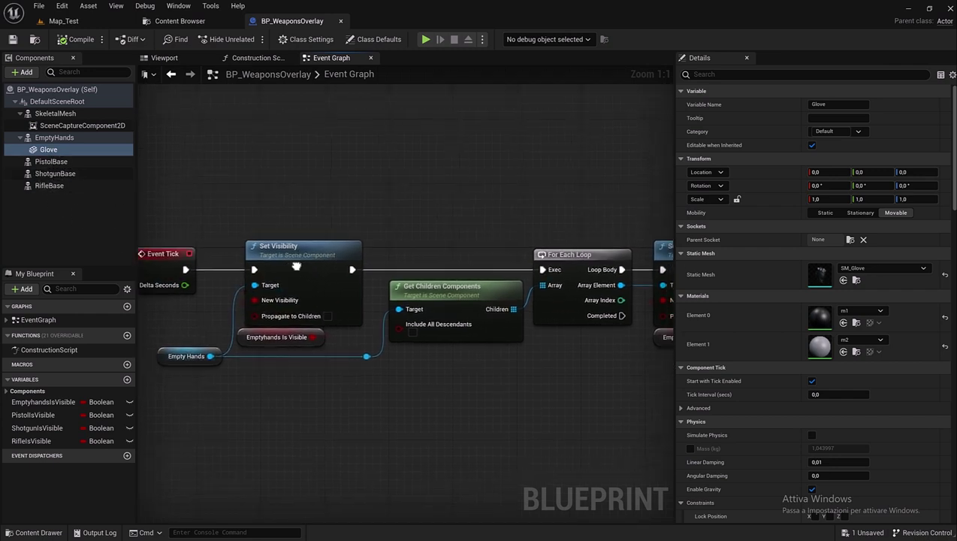
left_click_drag(678, 270, 838, 272)
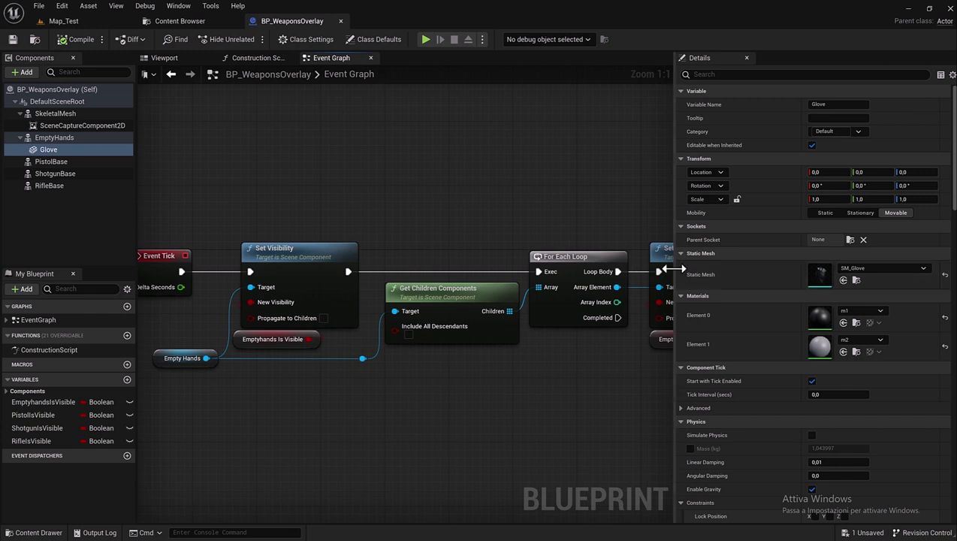
- Follow the Get Children Components and For Each Loop chain through the Emptyhands, pistol and shotgun sections
right_click_drag(525, 414, 464, 413)
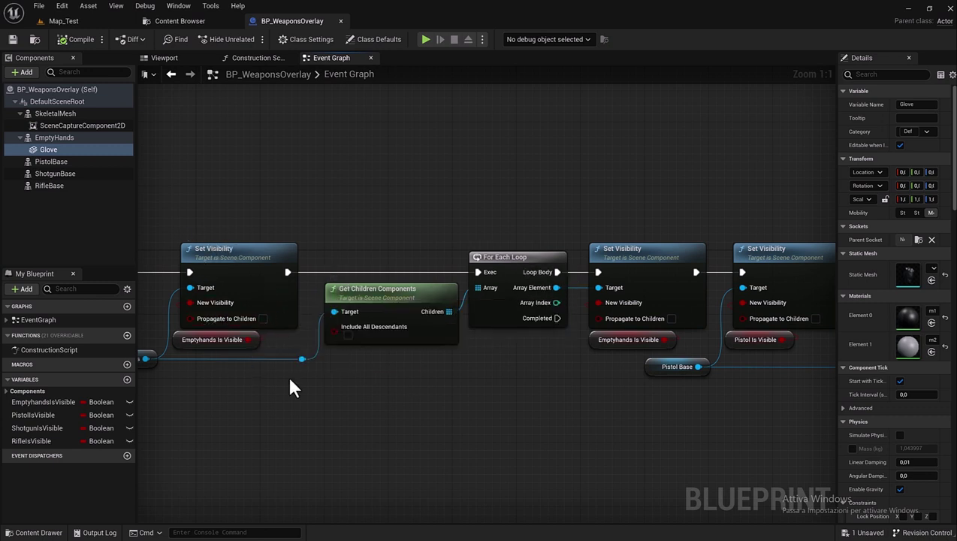
right_click_drag(293, 387, 335, 374)
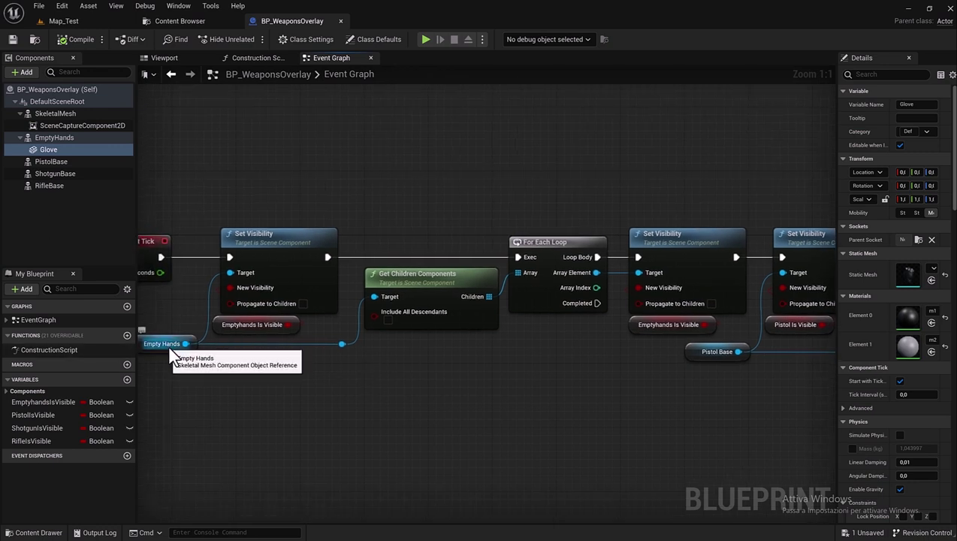
right_click_drag(233, 330, 185, 337)
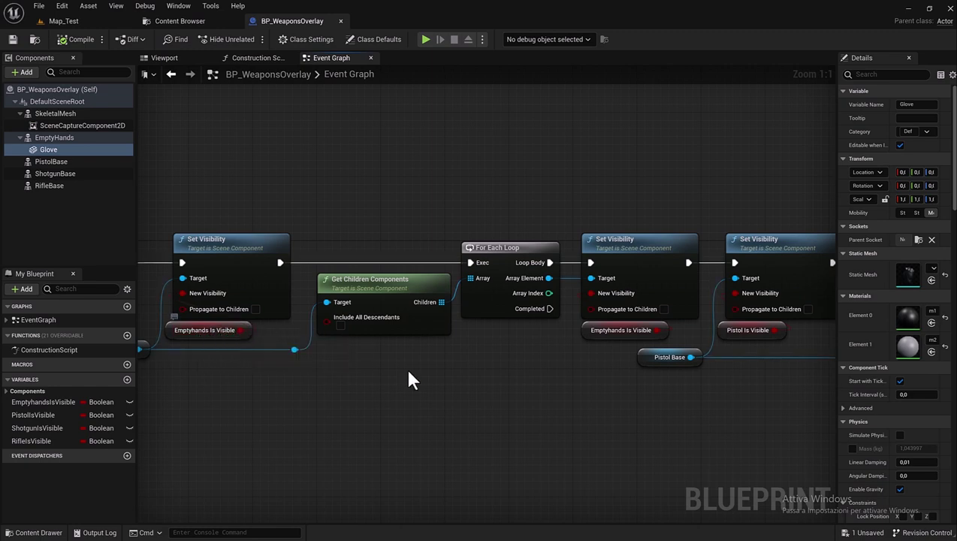
right_click_drag(406, 368, 245, 364)
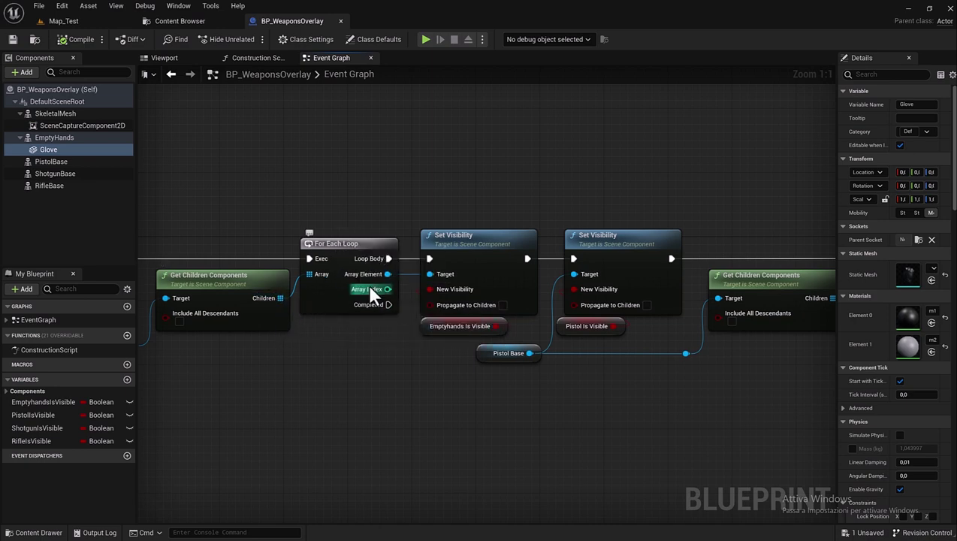
right_click_drag(368, 283, 296, 271)
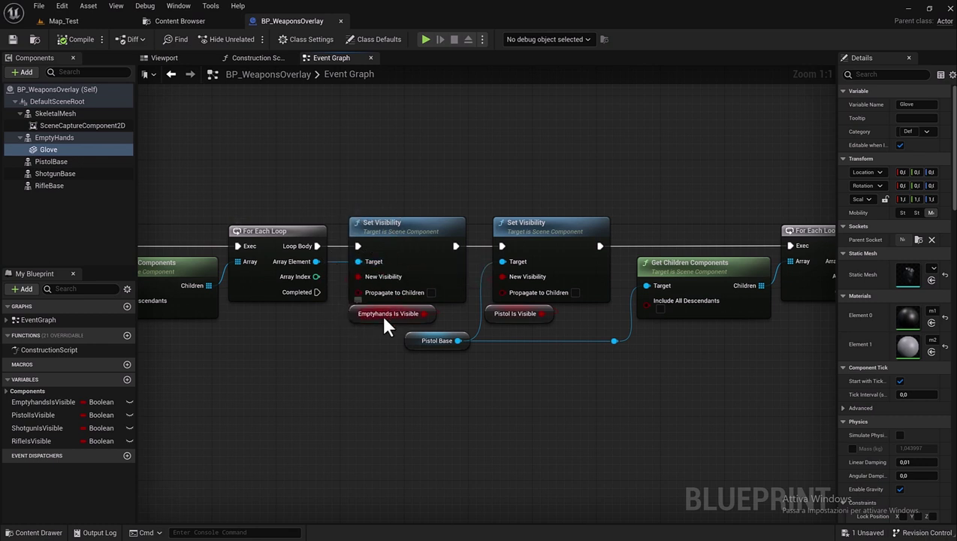
right_click_drag(407, 320, 303, 291)
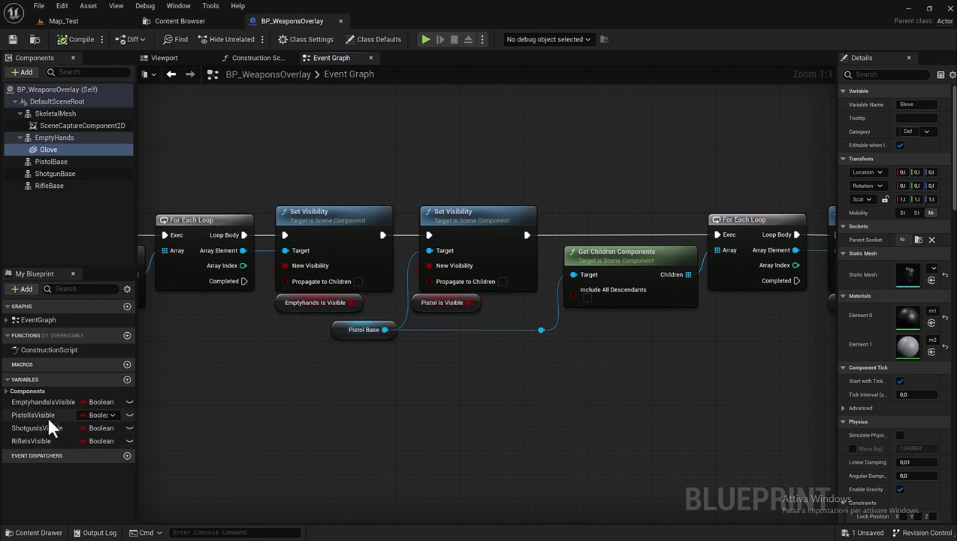
right_click_drag(314, 342, 220, 295)
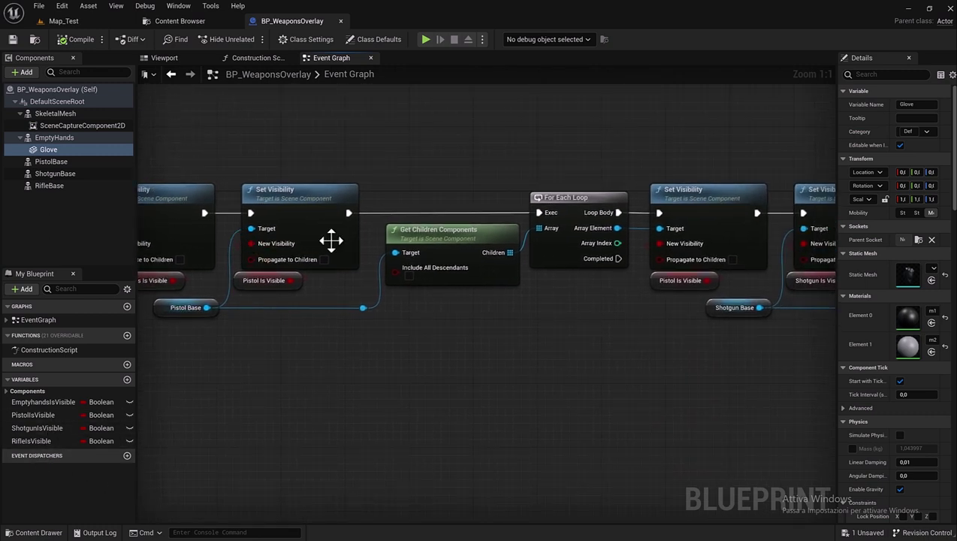
right_click_drag(553, 386, 540, 417)
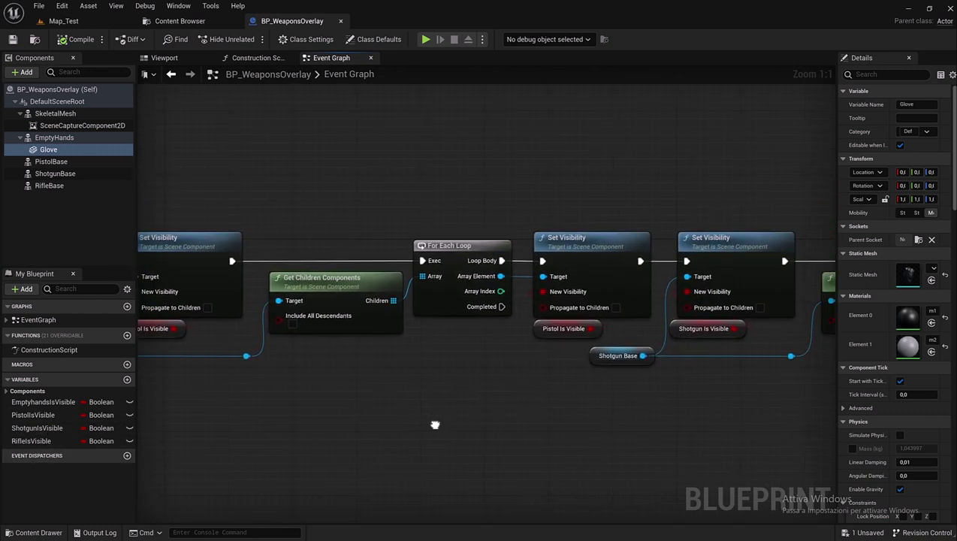
- Delete the pistol section's redundant reroute, Get Children Components and For Each Loop nodes
left_click(342, 239)
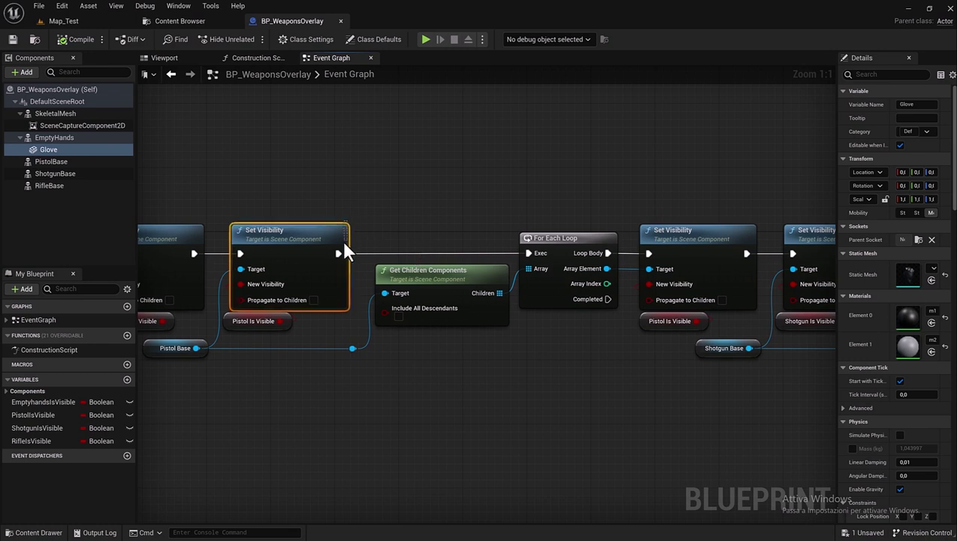
left_click_drag(363, 220, 384, 400)
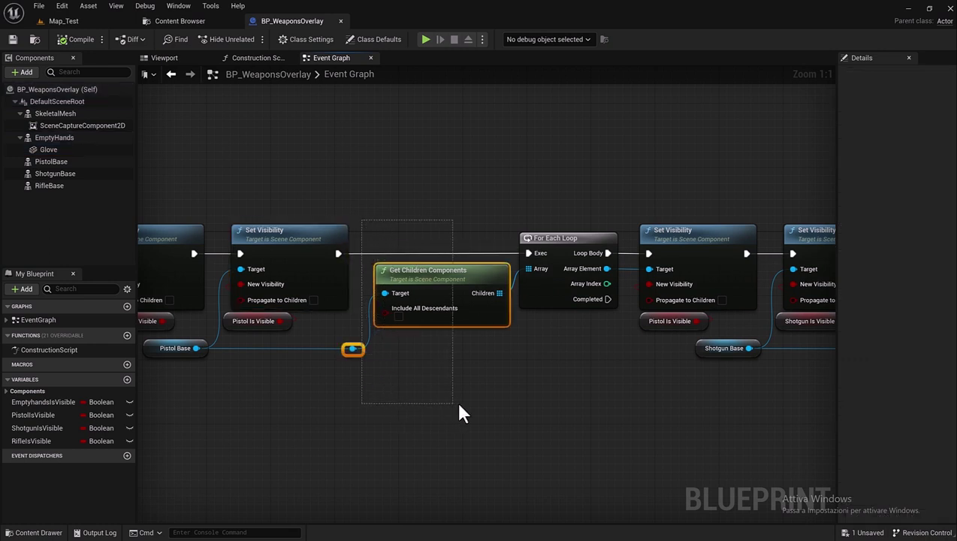
left_click_drag(460, 412, 684, 374)
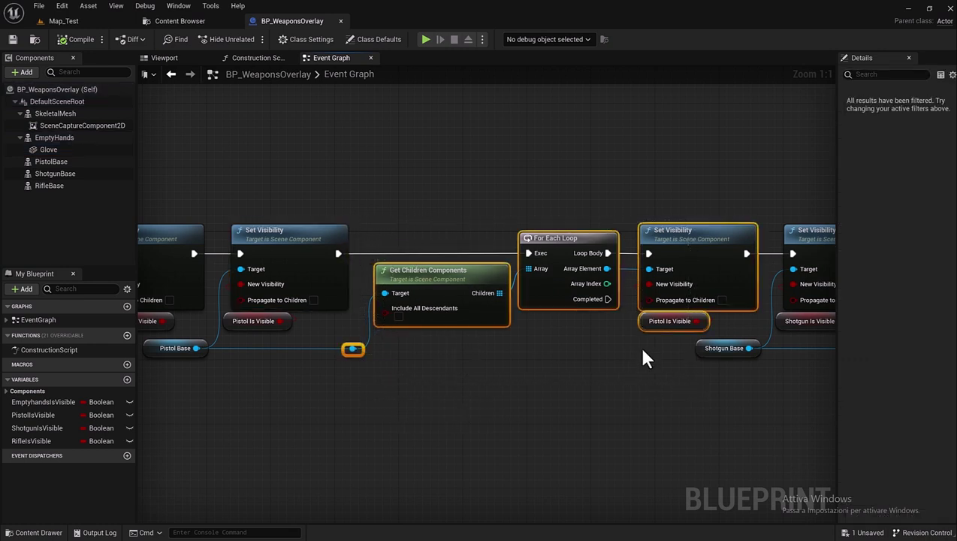
key("Delete")
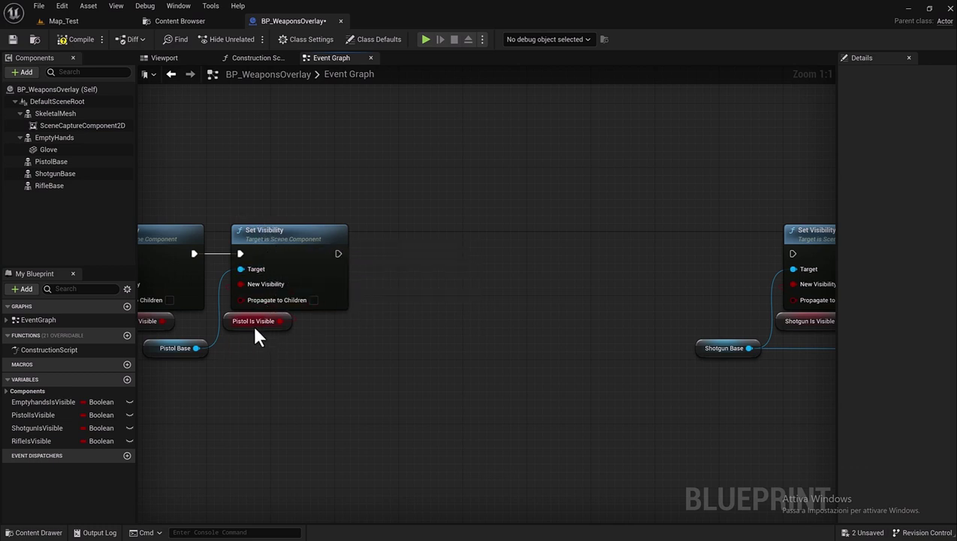
- Move the shotgun Set Visibility beside the pistol one, wire it next, and delete its extra loop nodes
right_click_drag(256, 336, 496, 366)
left_click_drag(622, 209, 729, 393)
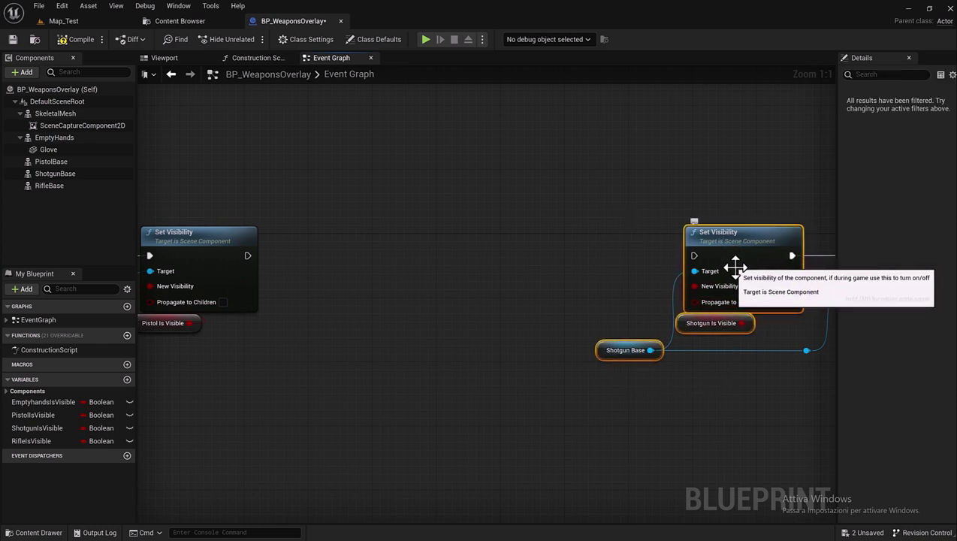
left_click_drag(735, 266, 416, 286)
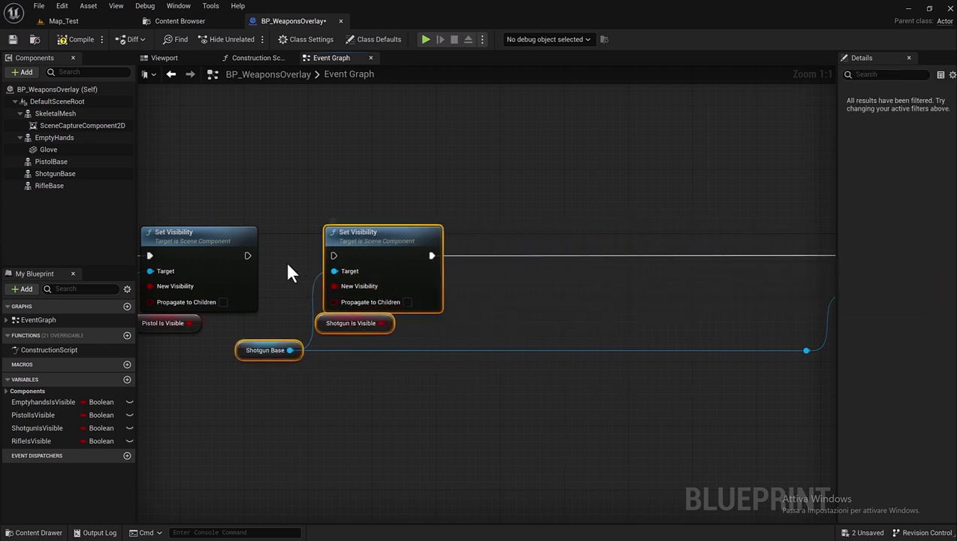
left_click_drag(248, 256, 333, 256)
right_click_drag(717, 359, 451, 349)
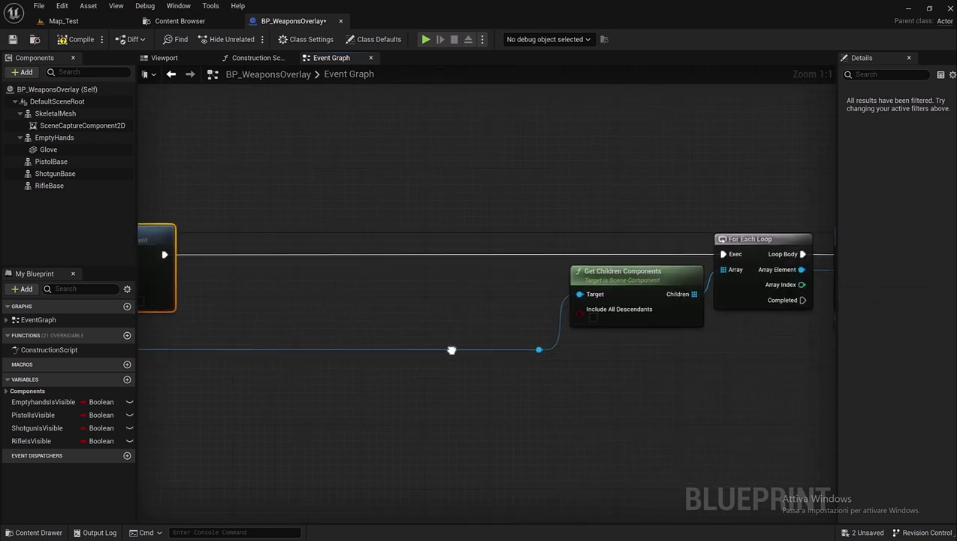
scroll(540, 251, "down", 2)
scroll(539, 250, "down", 1)
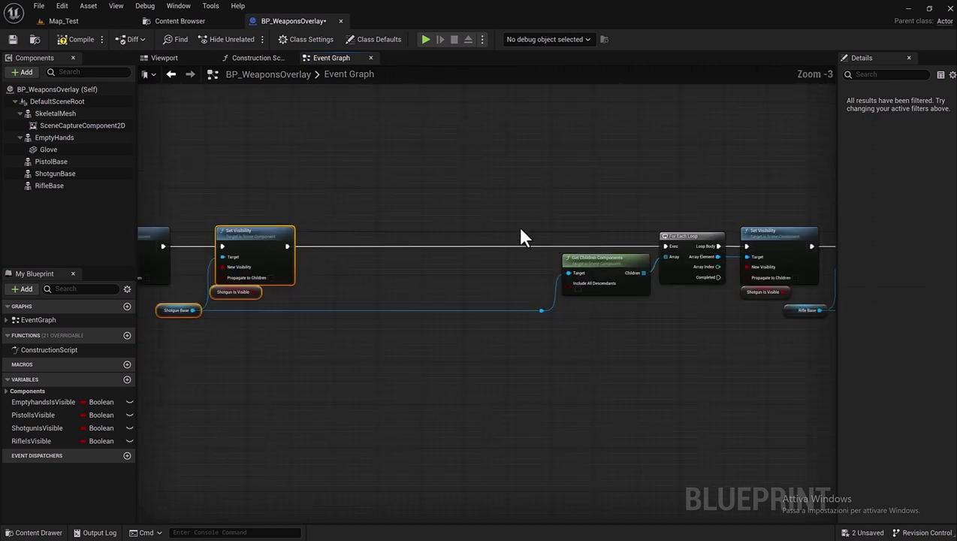
left_click_drag(520, 241, 759, 360)
key("Delete")
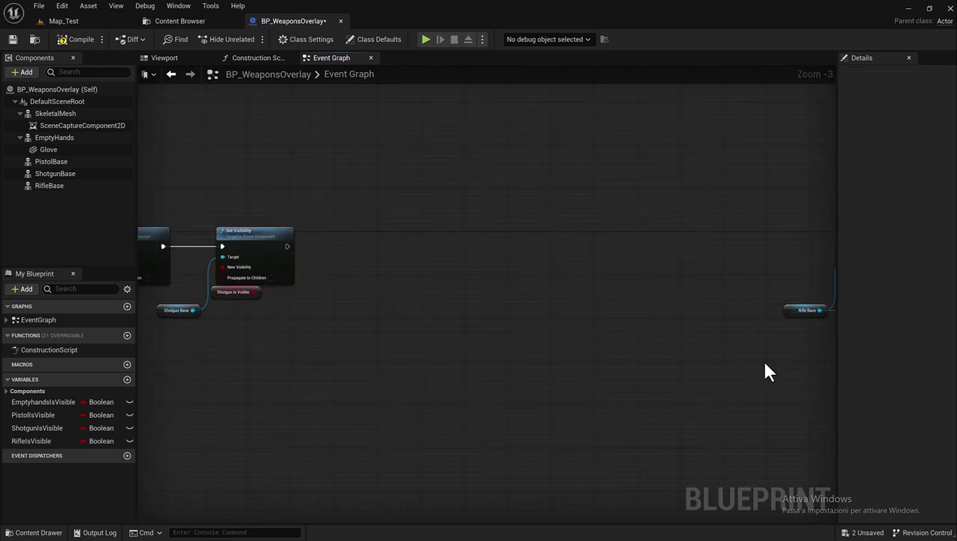
- Pull the rifle visibility group toward the chain and delete its reroute knot and loop nodes
right_click_drag(764, 370, 651, 342)
scroll(567, 277, "down", 3)
mouse_move(604, 243)
left_mouse_down()
mouse_move(752, 289)
mouse_move(562, 260)
left_mouse_up()
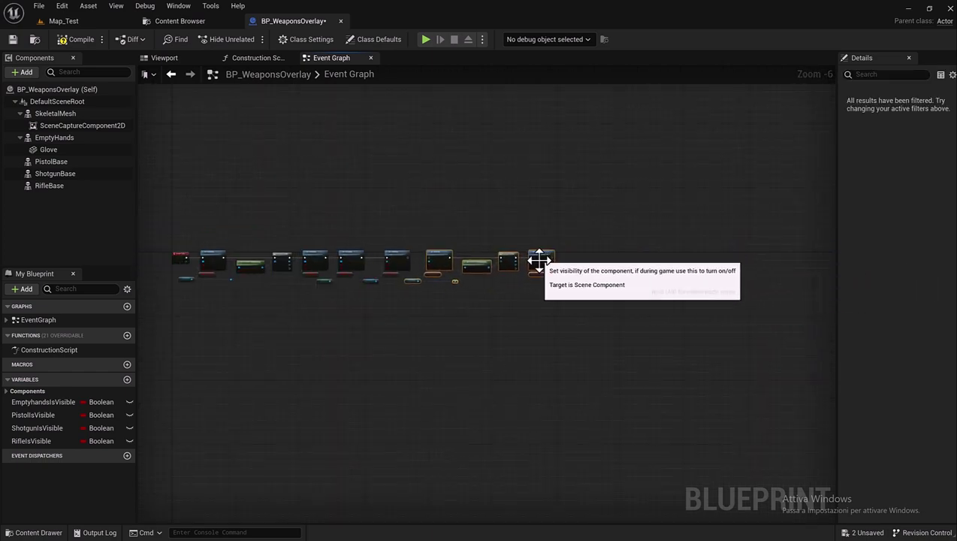
scroll(562, 259, "up", 4)
scroll(426, 267, "up", 2)
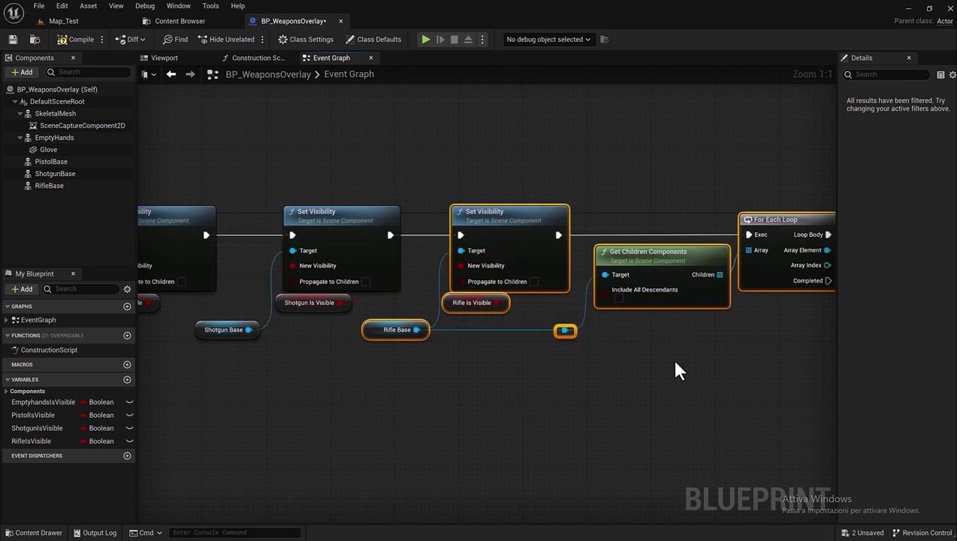
right_click_drag(671, 357, 432, 369)
left_click(398, 371)
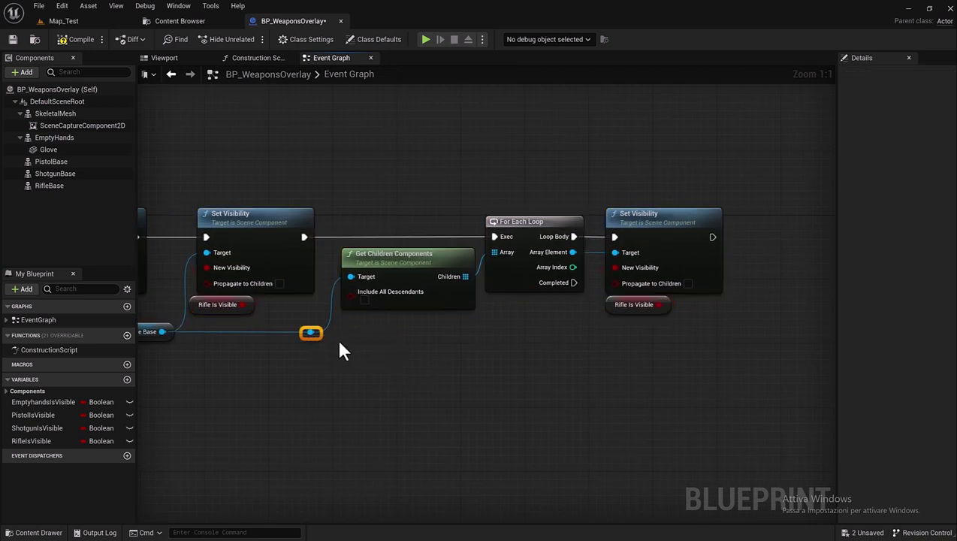
key("Delete")
mouse_move(412, 192)
left_mouse_down()
mouse_move(613, 378)
mouse_move(676, 417)
left_mouse_up()
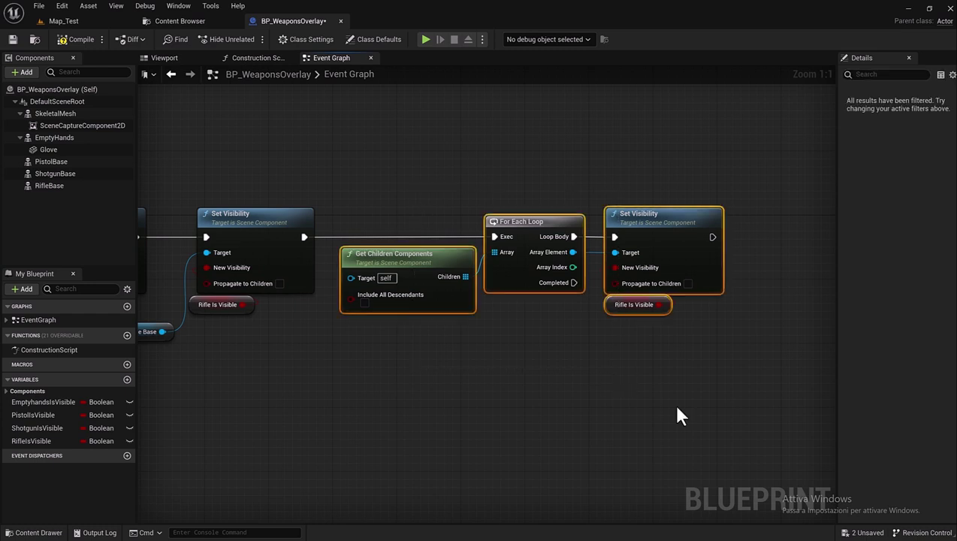
key("Delete")
- Center and review the shortened Set Visibility chain
right_click_drag(417, 365, 653, 346)
scroll(653, 347, "down", 2)
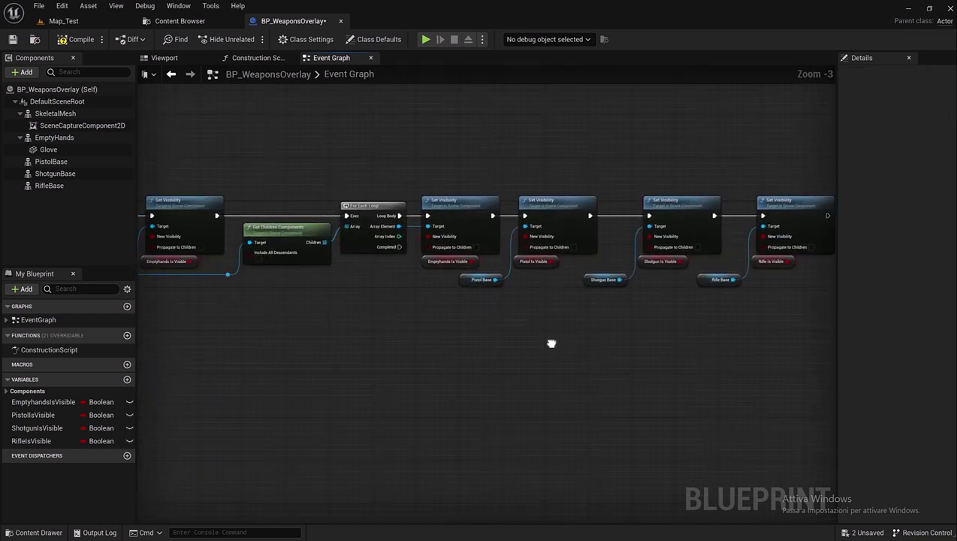
scroll(552, 341, "down", 3)
right_click_drag(509, 331, 435, 338)
scroll(346, 267, "up", 4)
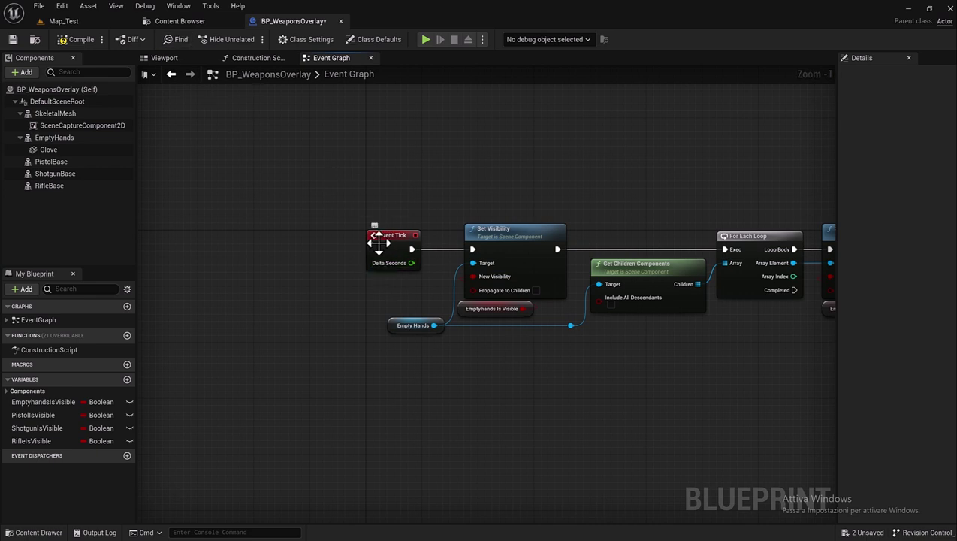
- Add a Sequence node off Event Tick's exec pin and align it with Event Tick
left_click_drag(379, 246, 205, 248)
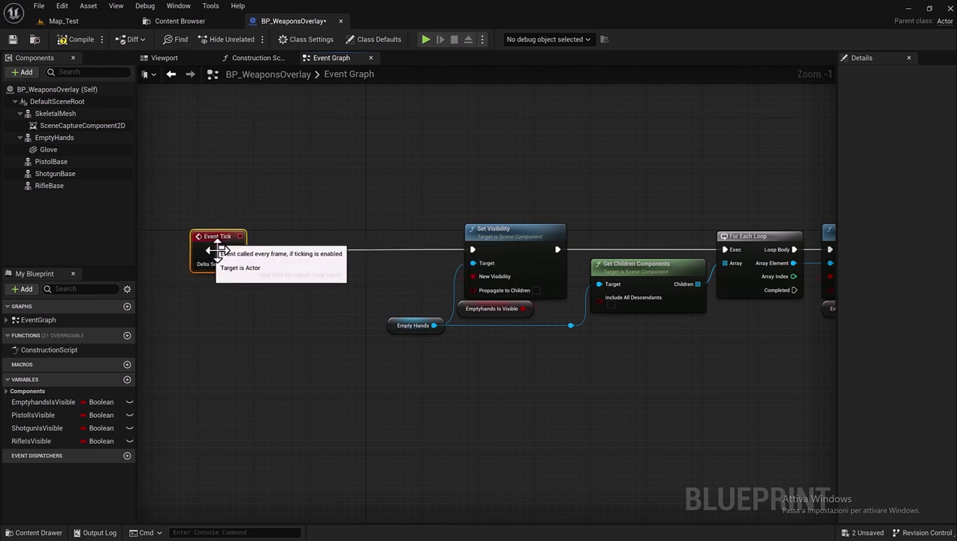
right_click_drag(334, 326, 331, 289)
left_click_drag(234, 212, 264, 221)
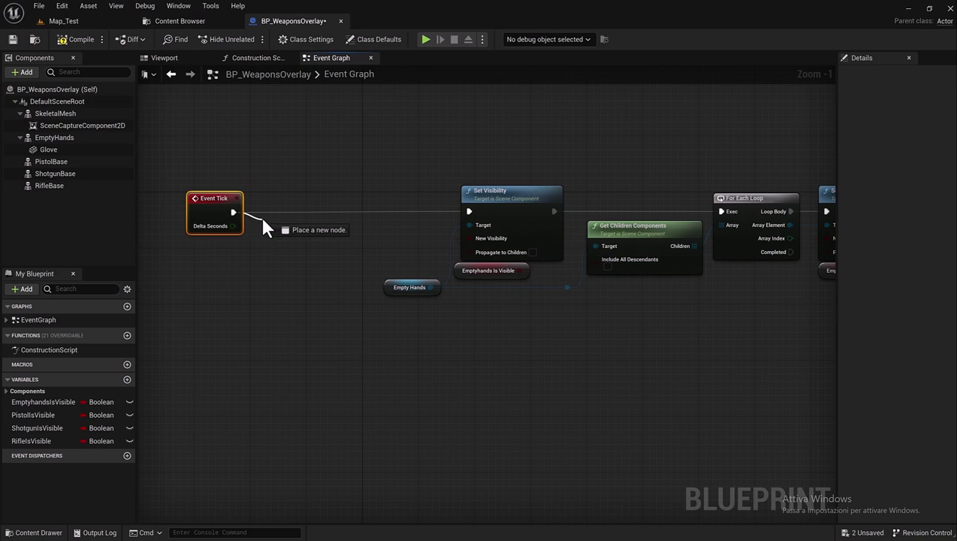
type("quence")
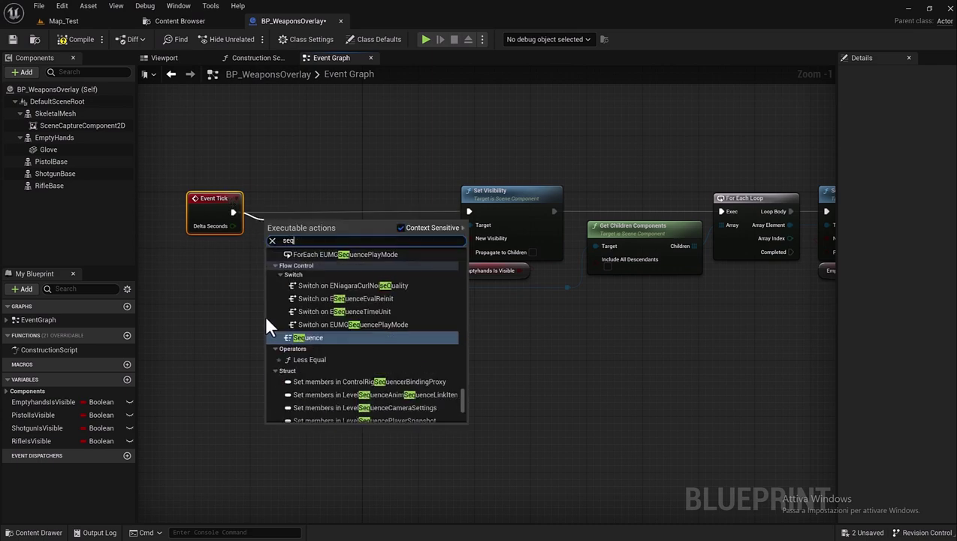
left_click(320, 332)
left_click_drag(268, 231, 276, 210)
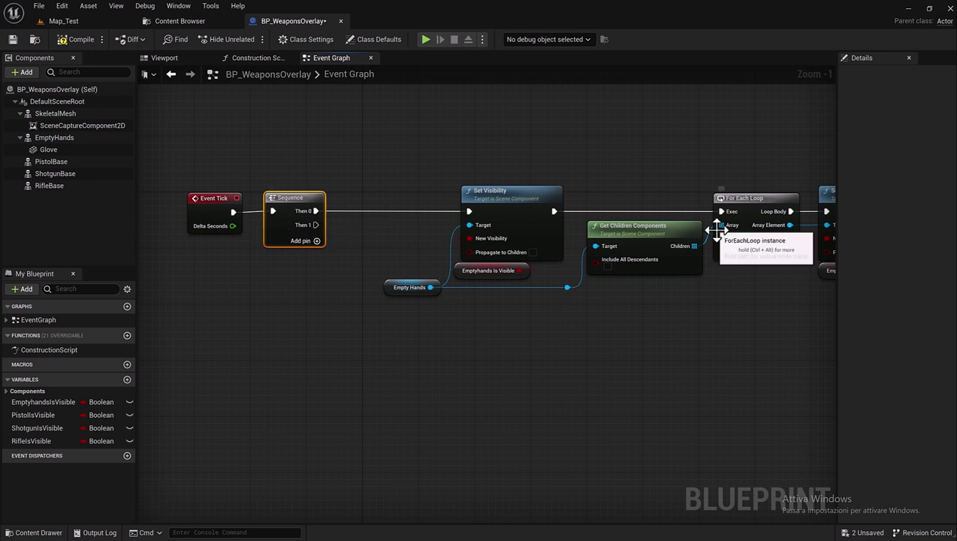
right_click_drag(683, 342, 628, 289)
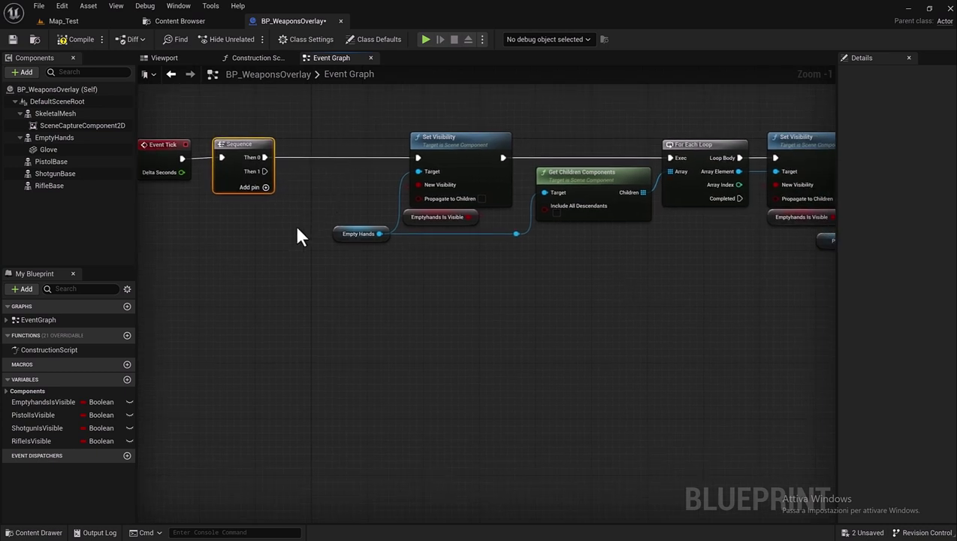
right_click_drag(297, 229, 318, 231)
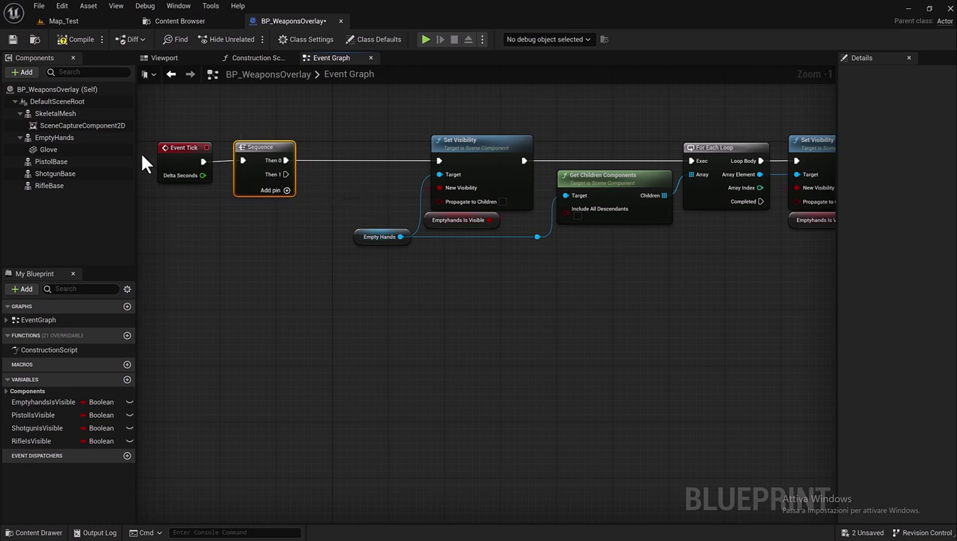
- Place a SkeletalMesh reference and connect it to a new Add Relative Rotation node
mouse_move(69, 113)
left_mouse_down()
mouse_move(293, 335)
mouse_move(266, 304)
left_mouse_up()
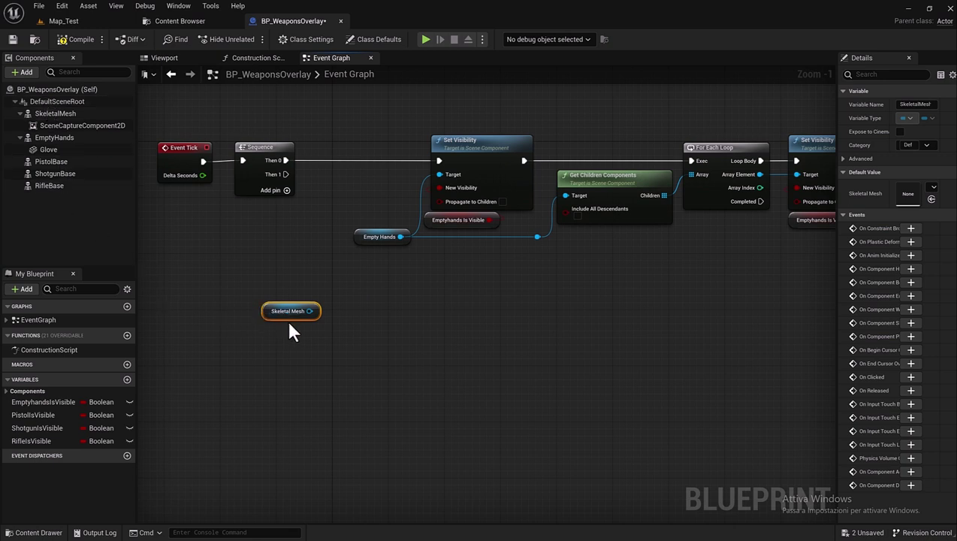
left_click_drag(309, 311, 388, 317)
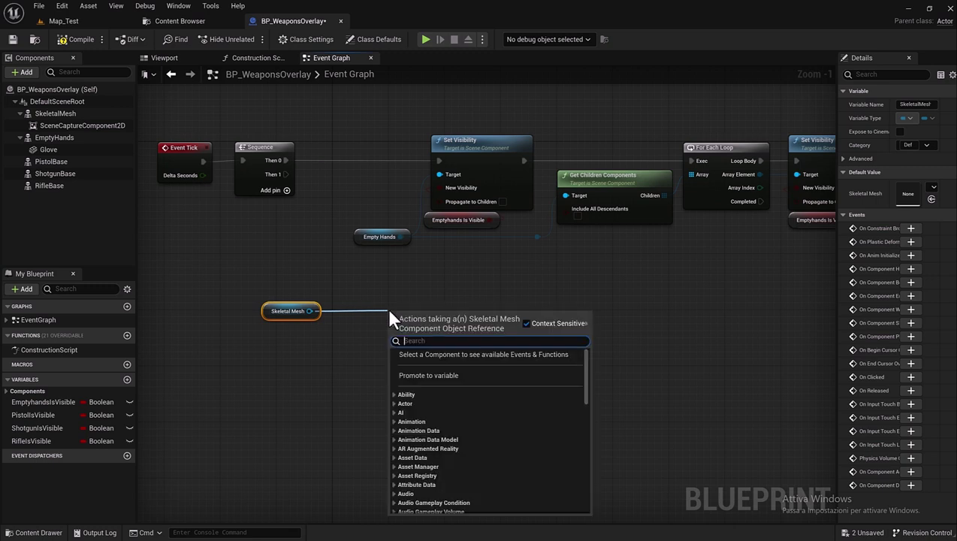
type("add re")
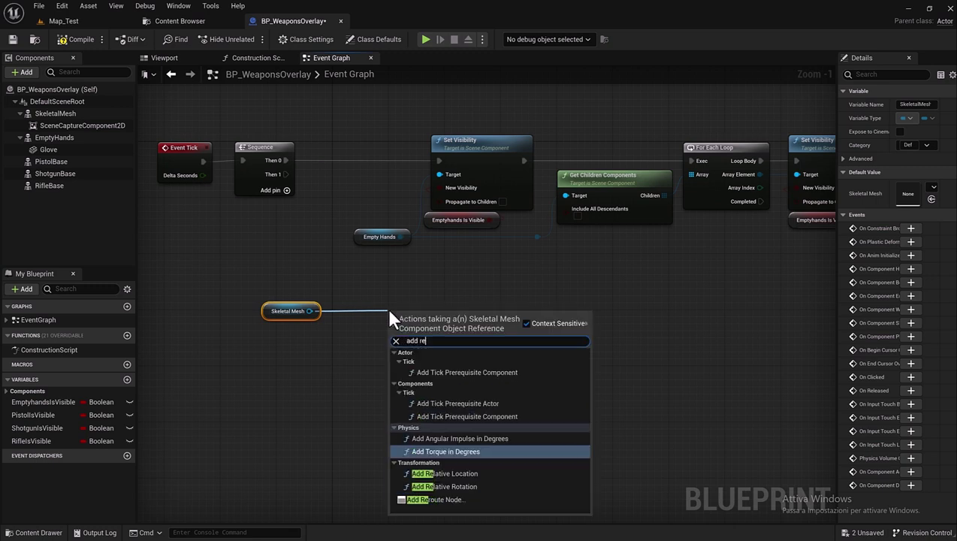
type("la")
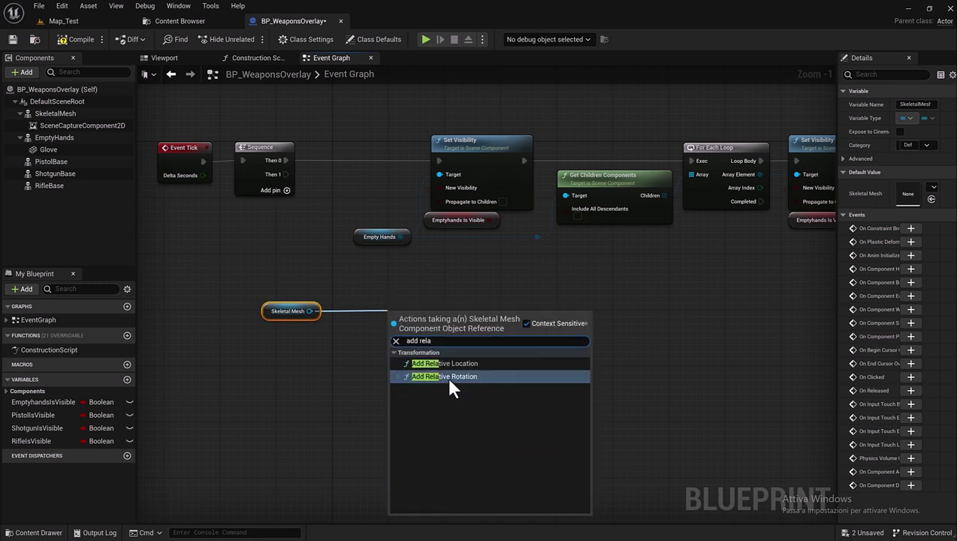
left_click(449, 378)
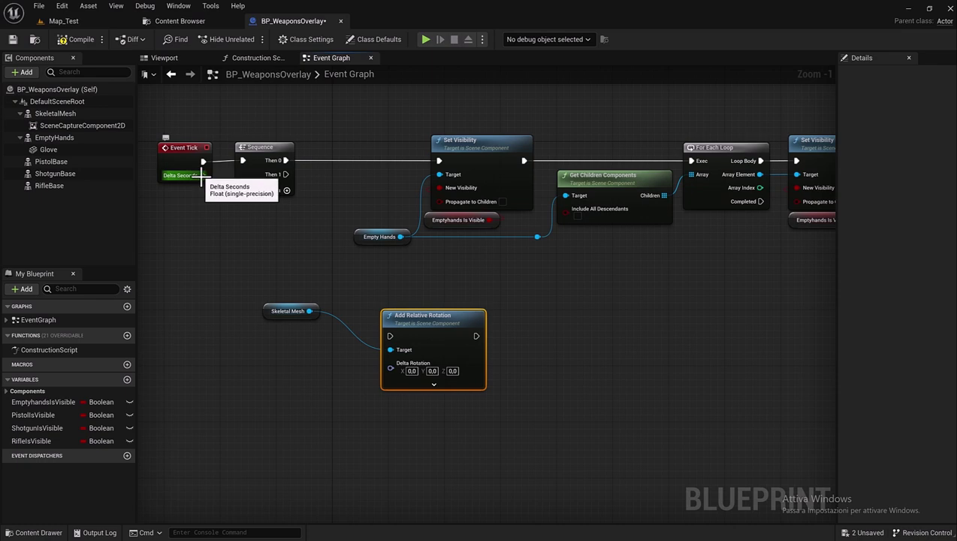
- Multiply Event Tick's Delta Seconds by 25.0 with a new Multiply node
left_click_drag(202, 176, 215, 359)
type("*")
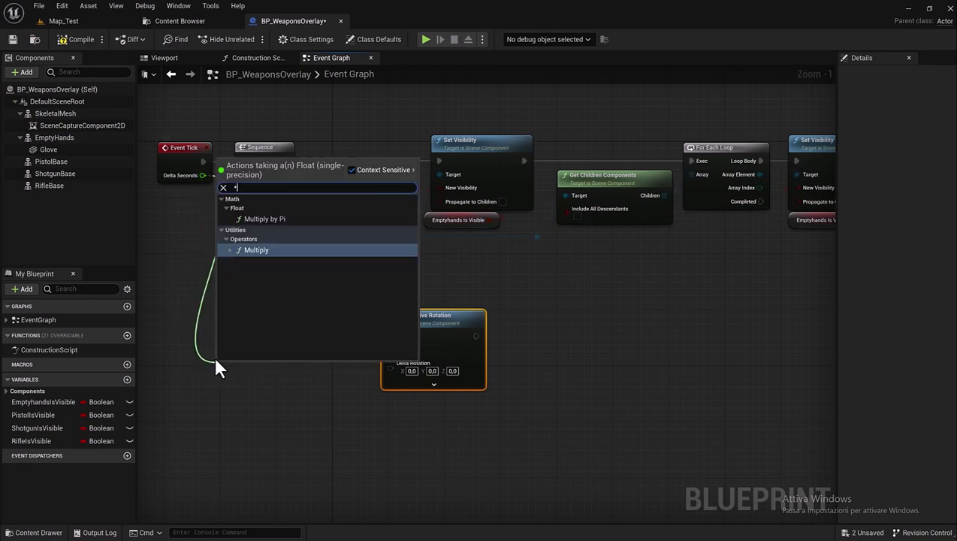
key("Return")
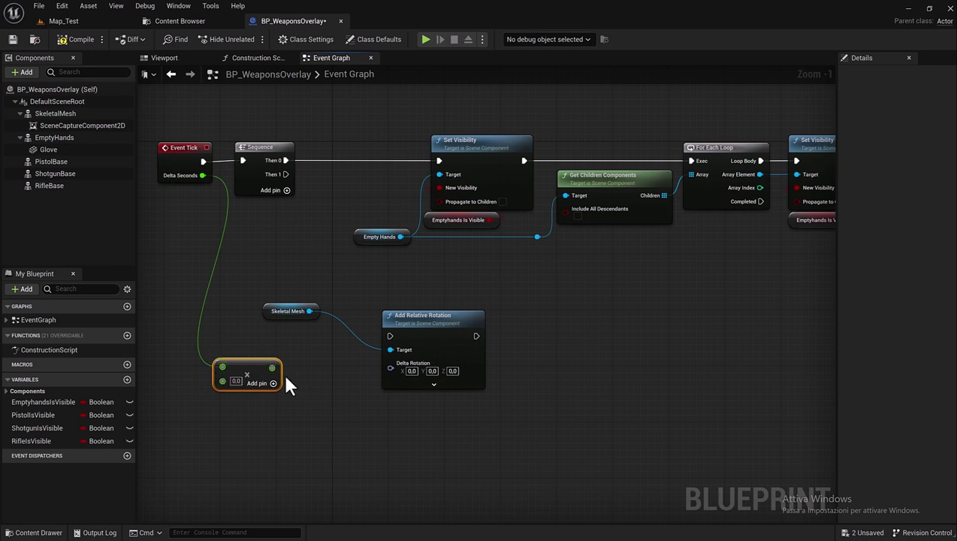
left_click_drag(251, 369, 294, 363)
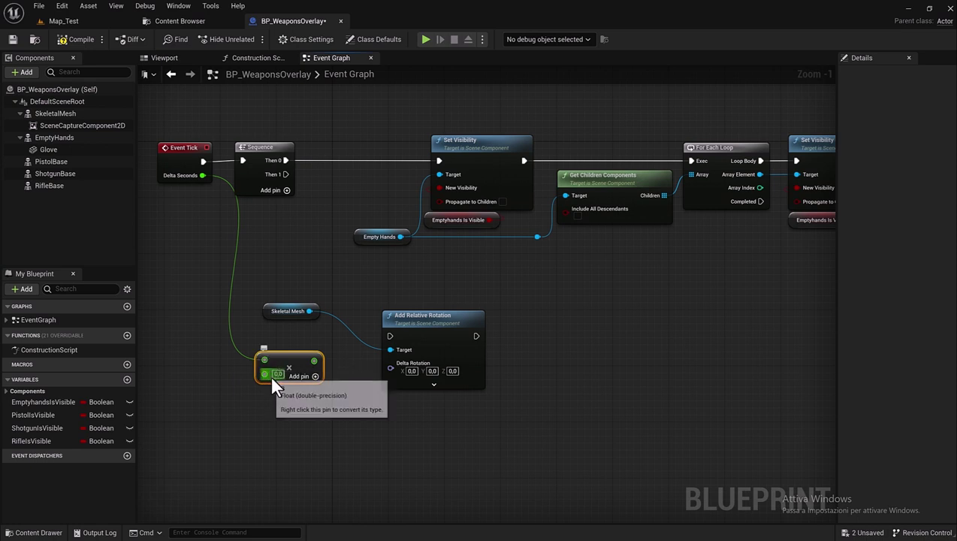
left_click(277, 375)
type("25")
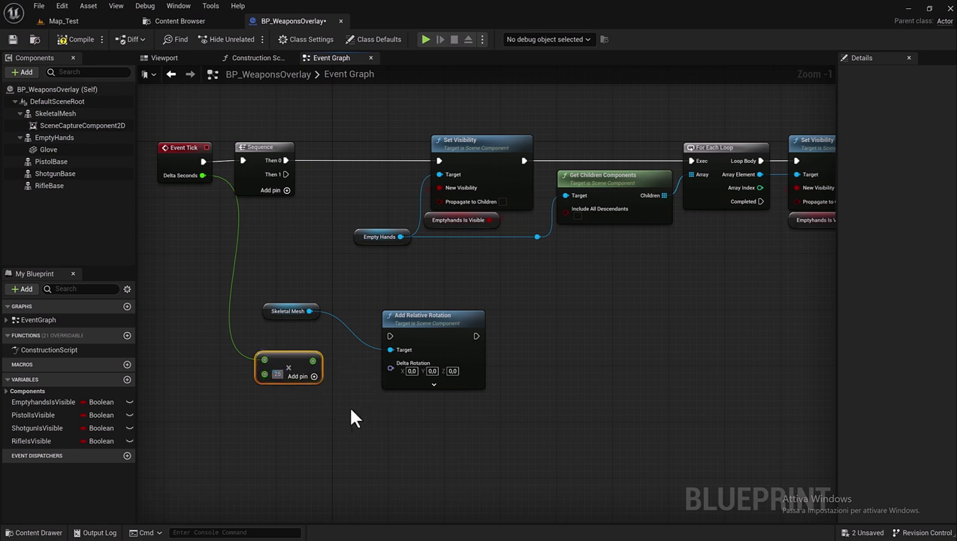
key("Return")
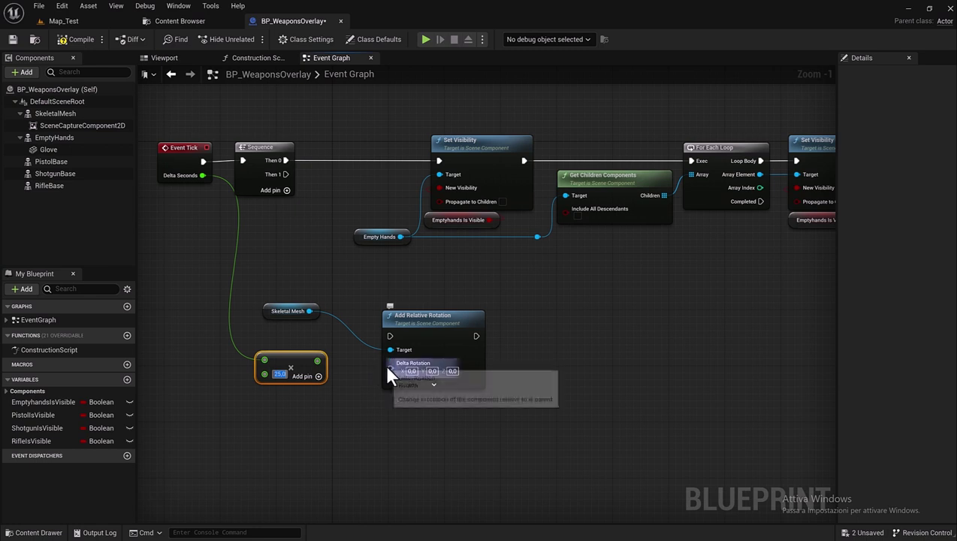
- Split Add Relative Rotation's Delta Rotation pin and drive its Yaw with the Multiply result
right_click(390, 366)
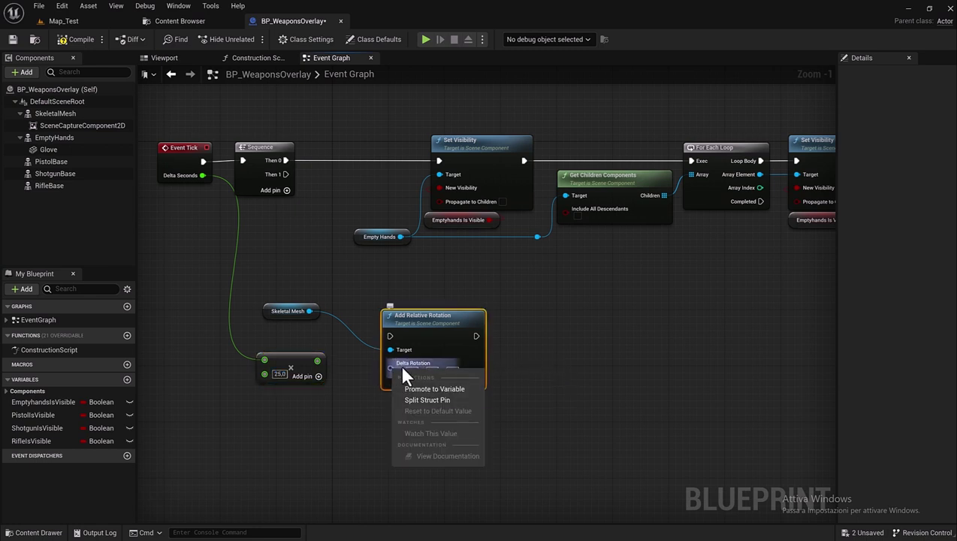
left_click(430, 400)
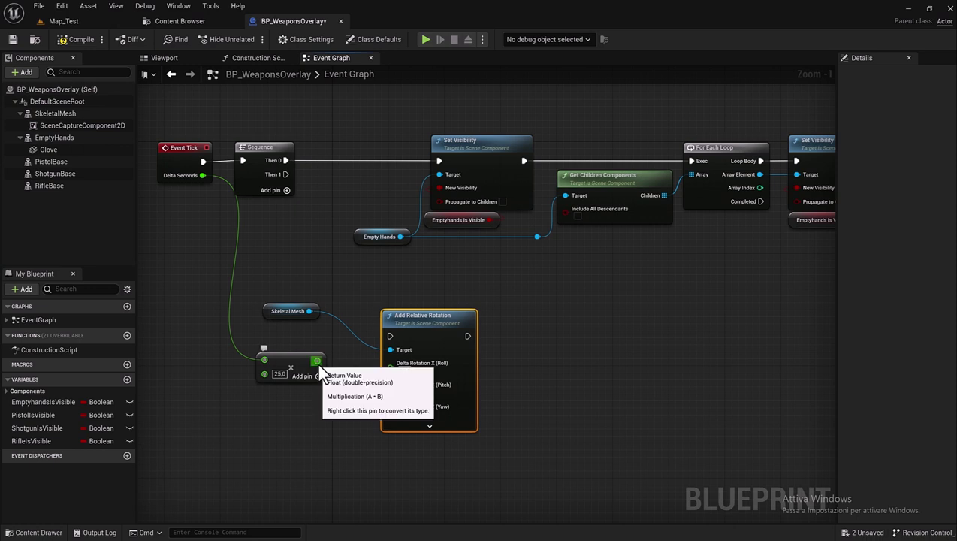
left_click_drag(318, 362, 389, 413)
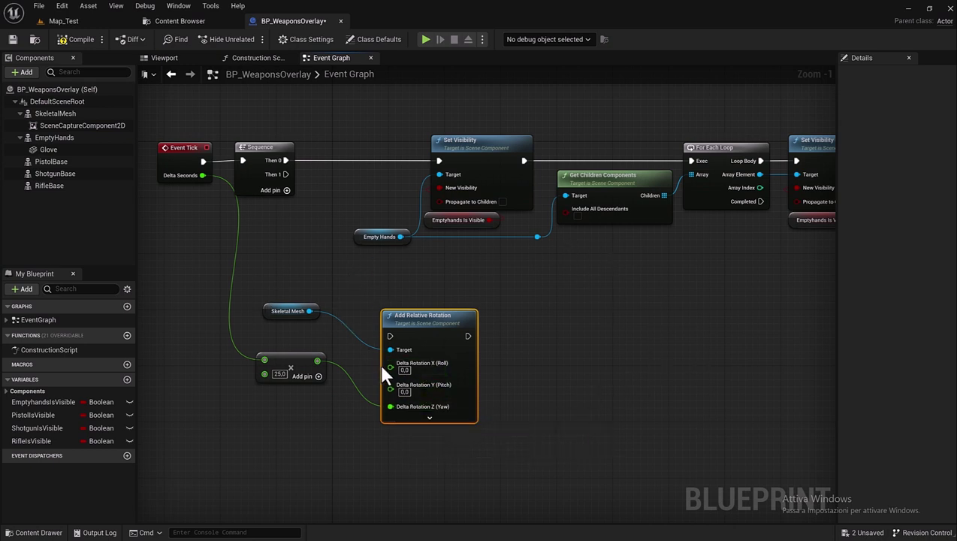
- Rearrange the Skeletal Mesh, Multiply and rotation nodes into a tidy layout
left_click_drag(274, 310, 274, 344)
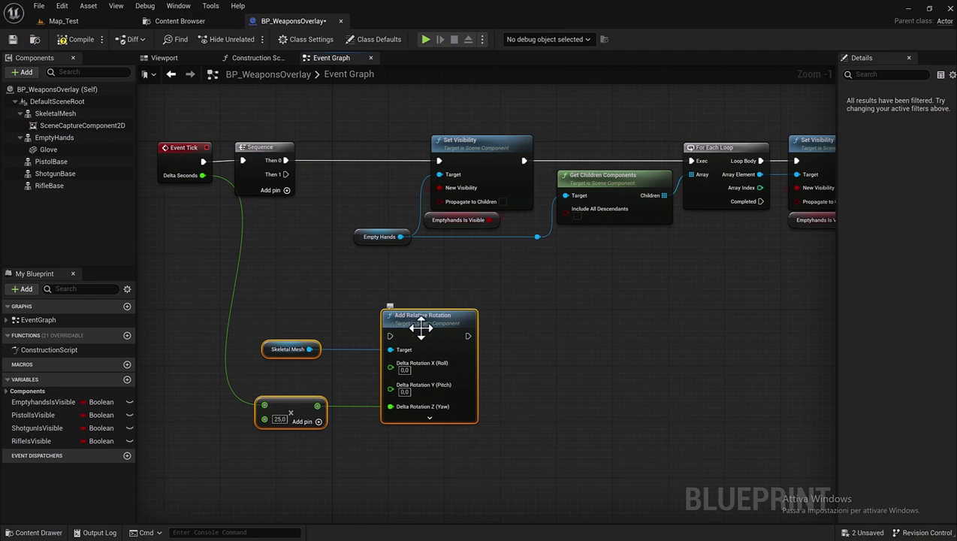
left_click_drag(423, 338, 465, 276)
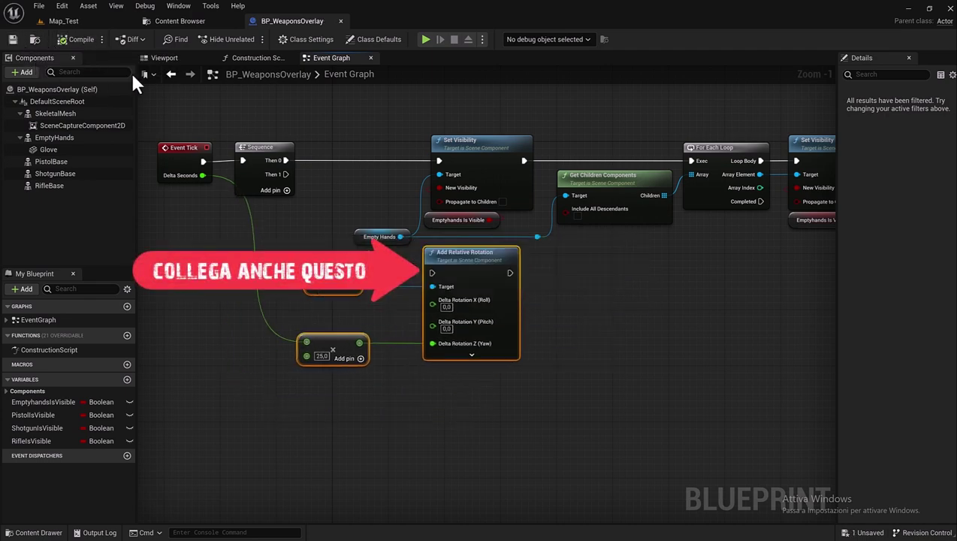
scroll(330, 139, "down", 4)
- In the blueprint viewport, rotate the shotgun mesh to -90 yaw
left_click(244, 58)
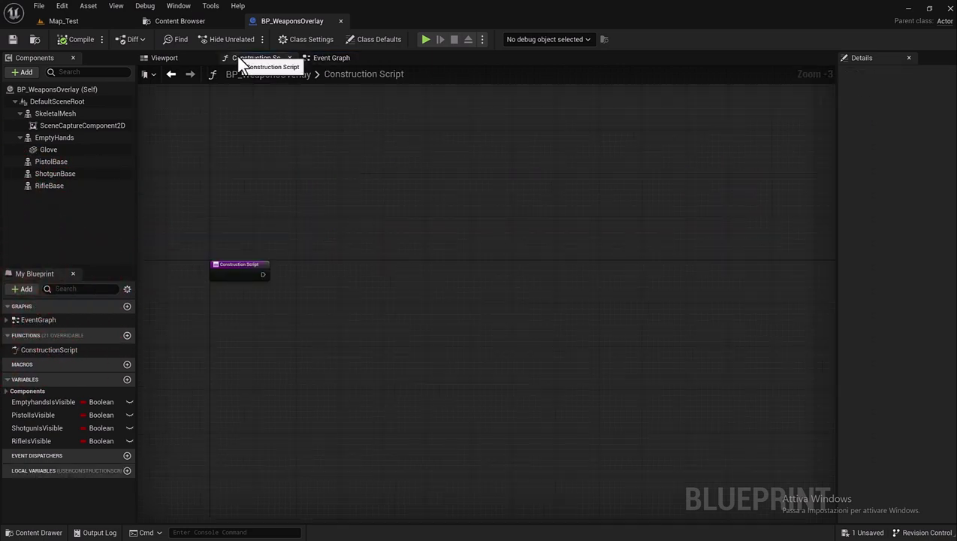
left_click(166, 58)
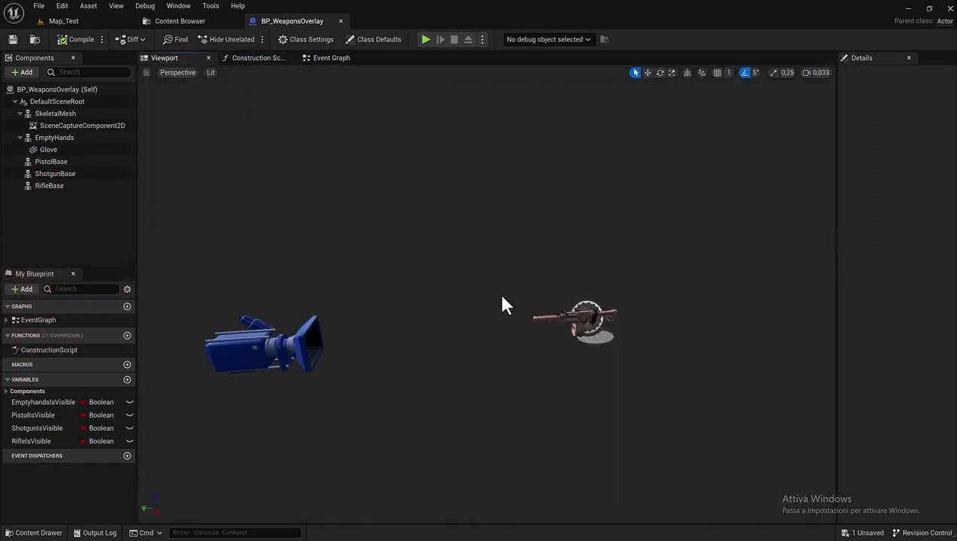
left_click(583, 319)
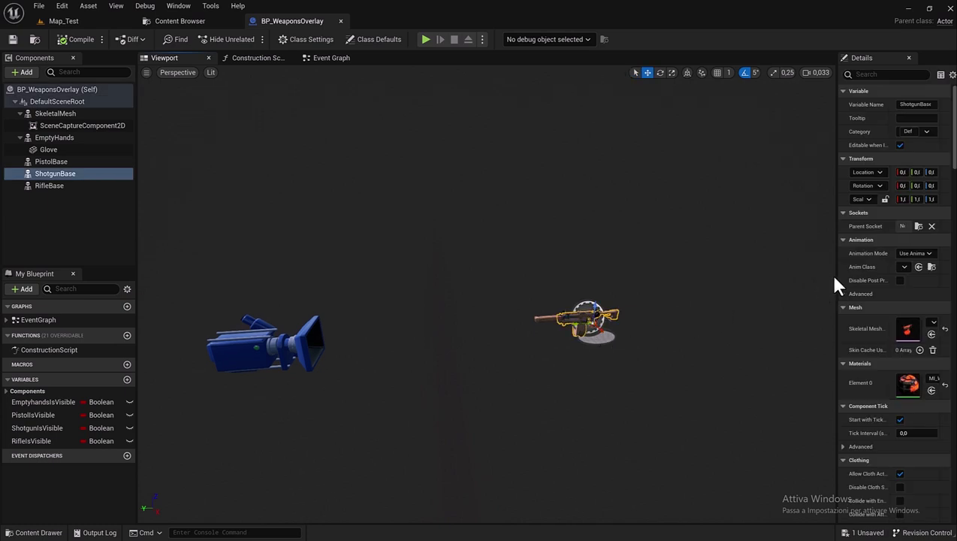
left_click_drag(836, 284, 677, 278)
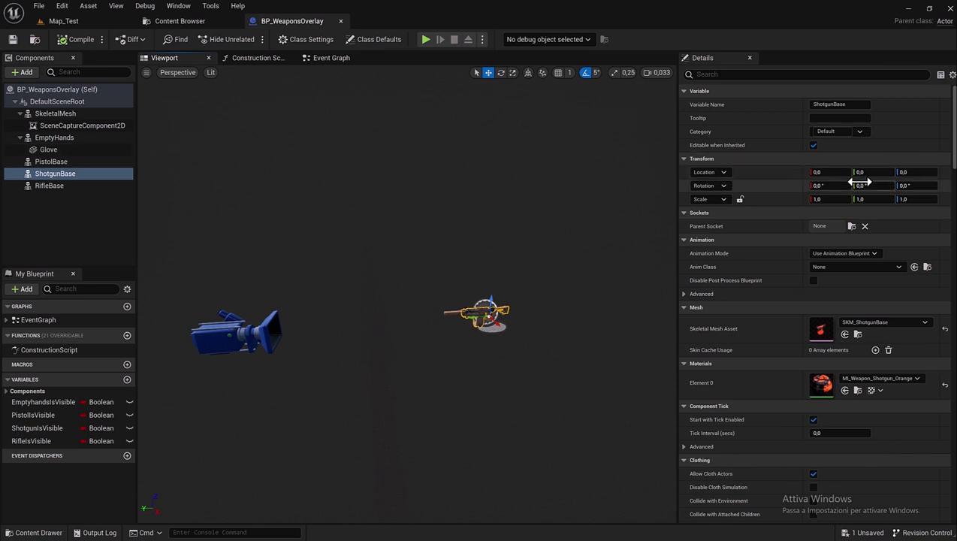
left_click(913, 186)
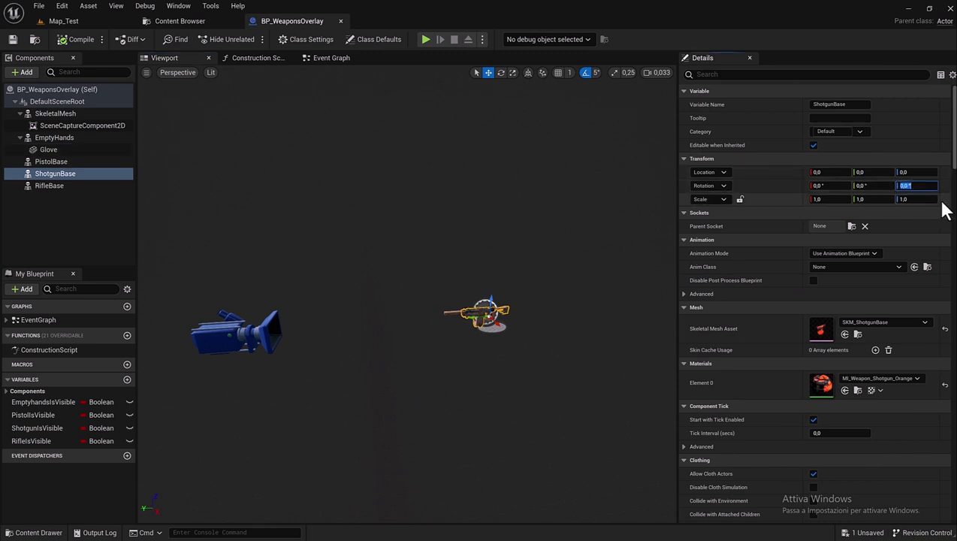
type("-90")
key("Return")
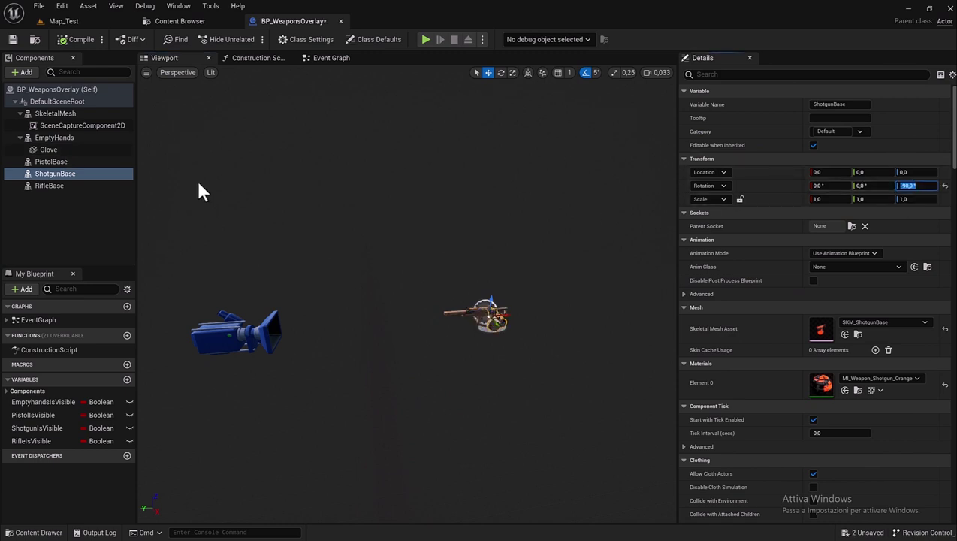
- Rotate the RifleBase and PistolBase components to -90 yaw as well
left_click(37, 185)
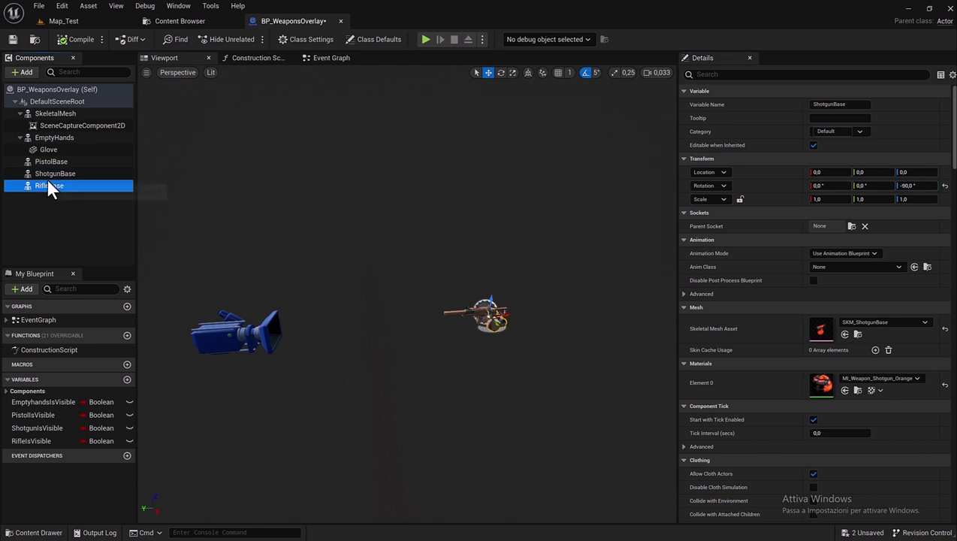
left_click(915, 184)
type("90")
key("Return")
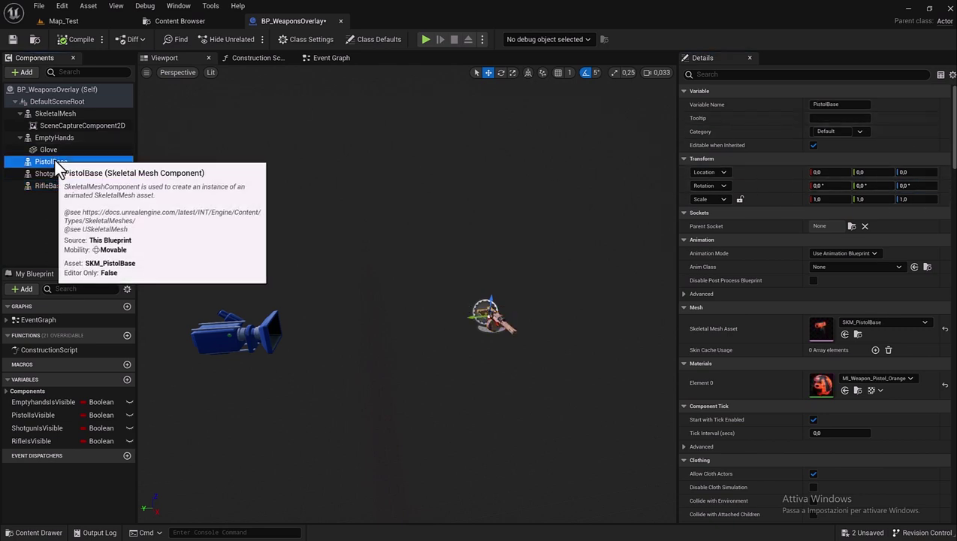
left_click(53, 160)
left_click(911, 187)
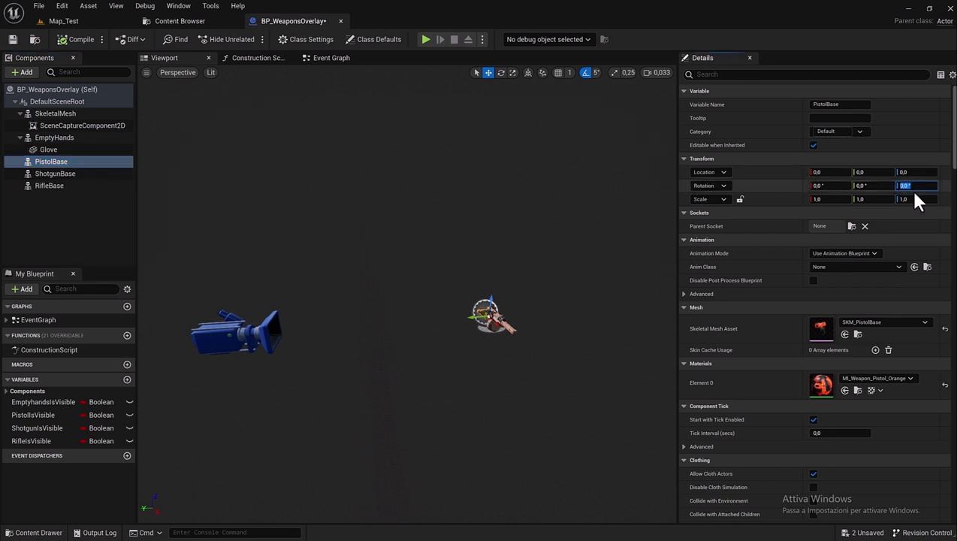
type("-90")
key("Return")
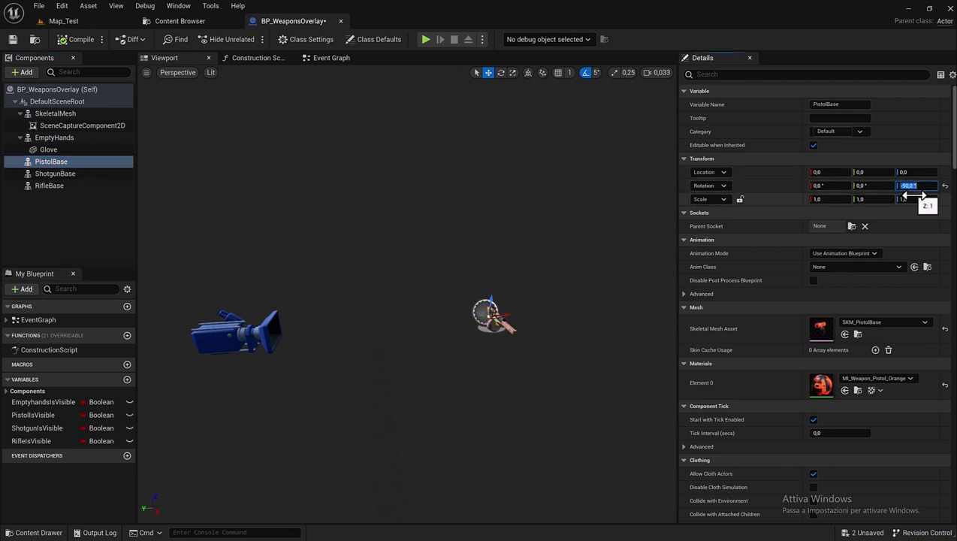
- Move PistolBase, ShotgunBase and RifleBase together left to X -10.116631
mouse_move(560, 314)
right_mouse_down()
mouse_move(526, 315)
mouse_move(488, 301)
mouse_move(436, 304)
right_mouse_up()
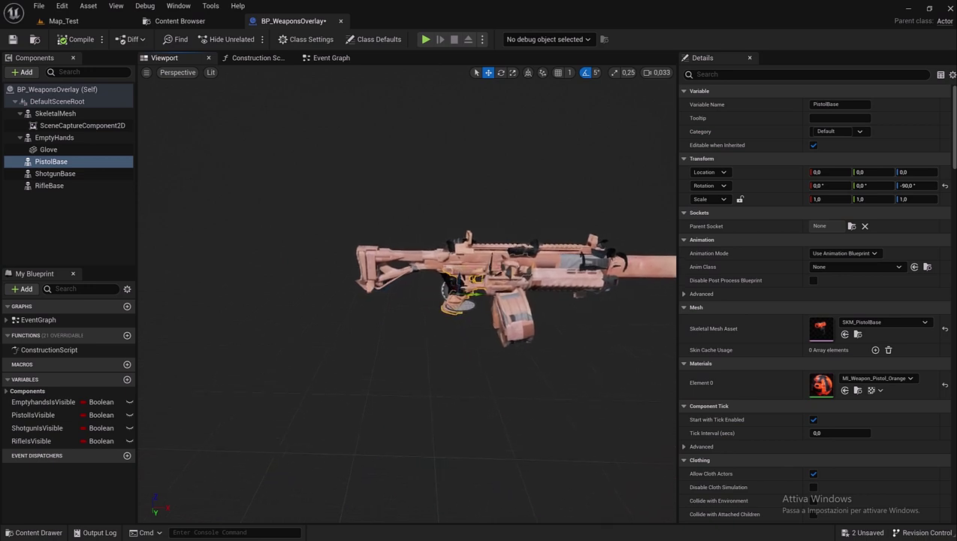
right_click_drag(492, 336, 212, 179)
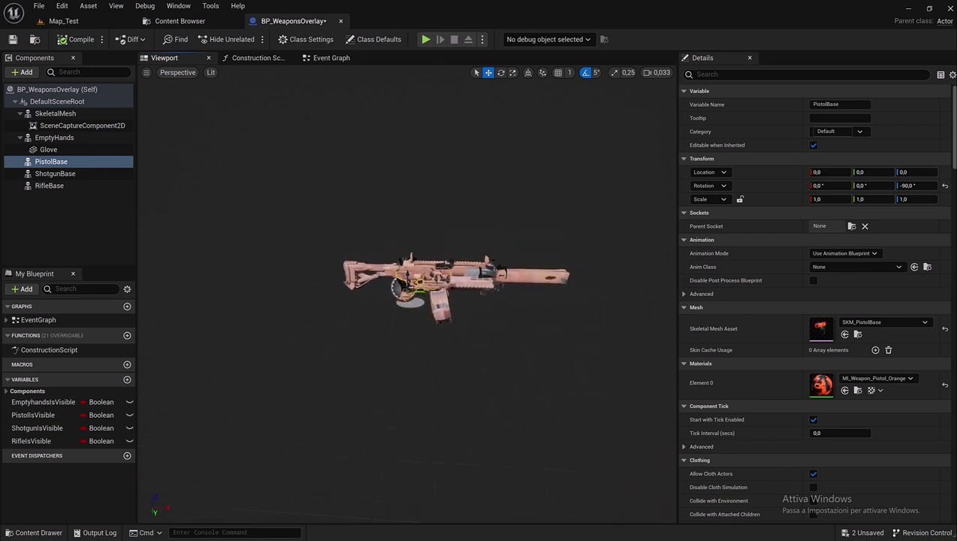
left_click(97, 150)
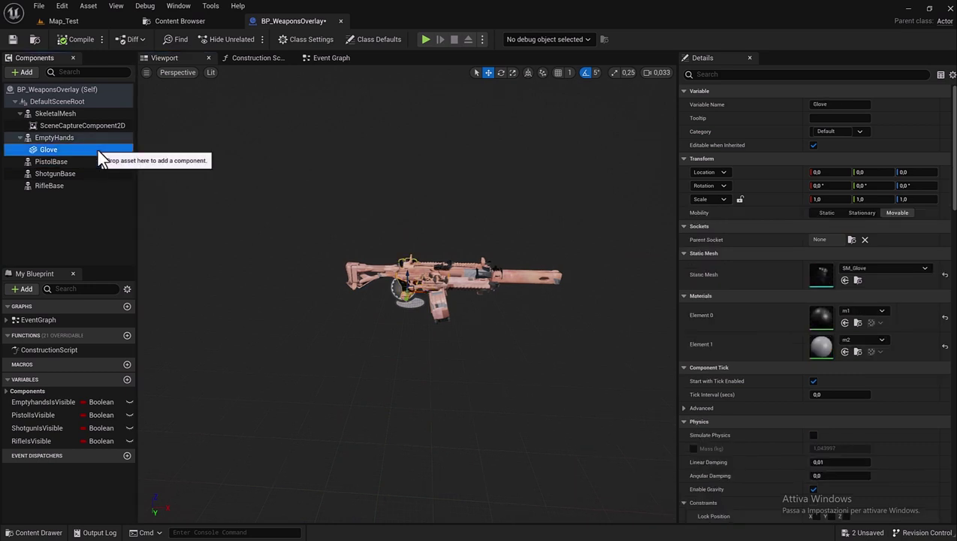
left_click(74, 162)
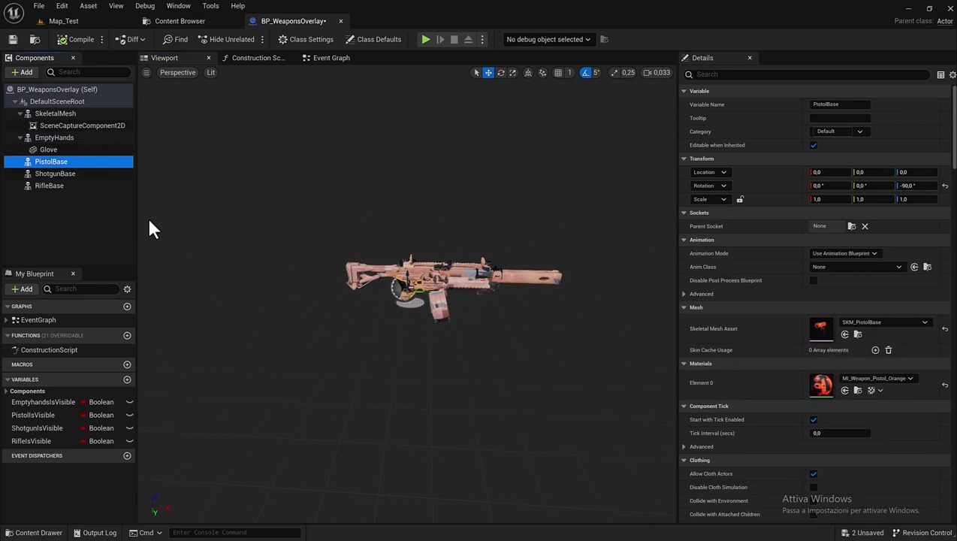
left_click(74, 185, "shift")
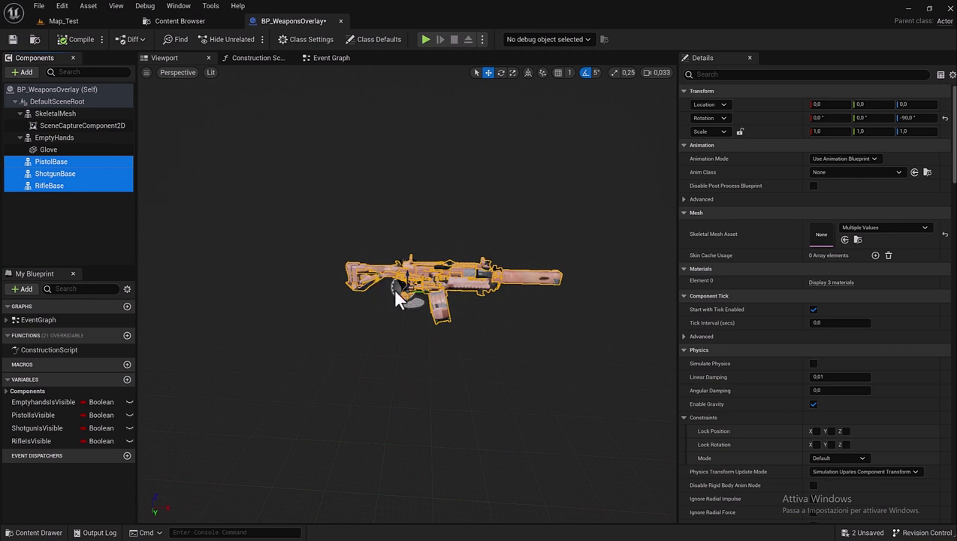
mouse_move(396, 289)
left_mouse_down()
mouse_move(378, 289)
mouse_move(400, 290)
left_mouse_up()
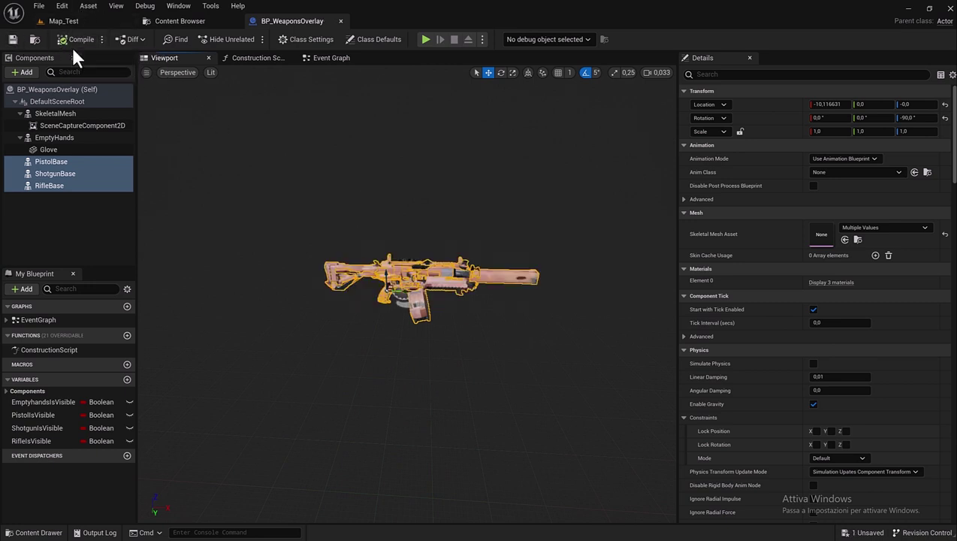
left_click(204, 20)
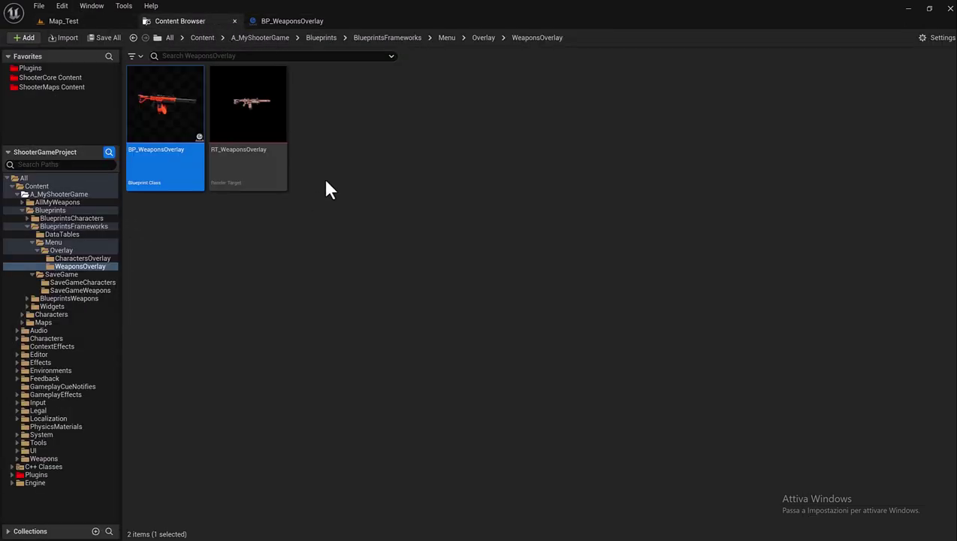
- Inspect the 1920x1920 RT_WeaponsOverlay render target, then bring up its asset actions
double_click(222, 147)
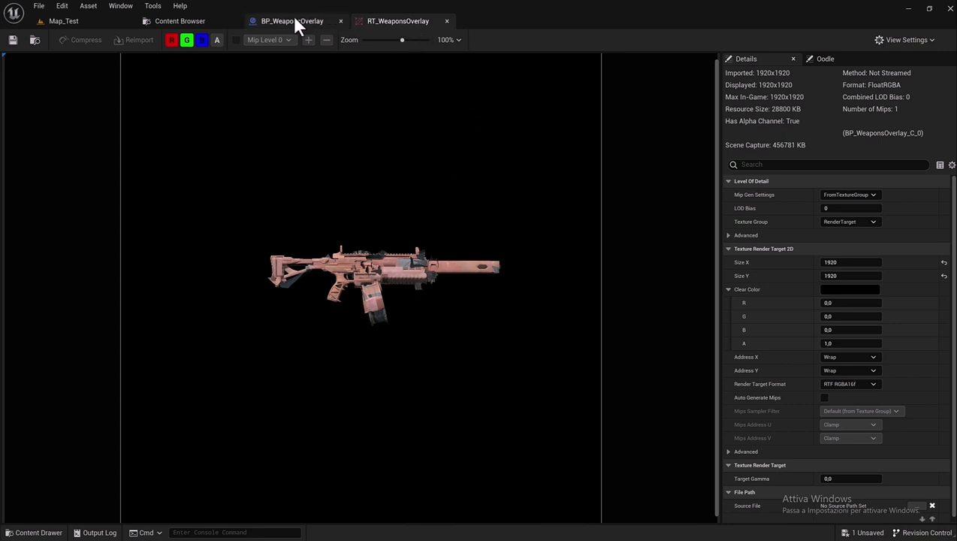
left_click(183, 21)
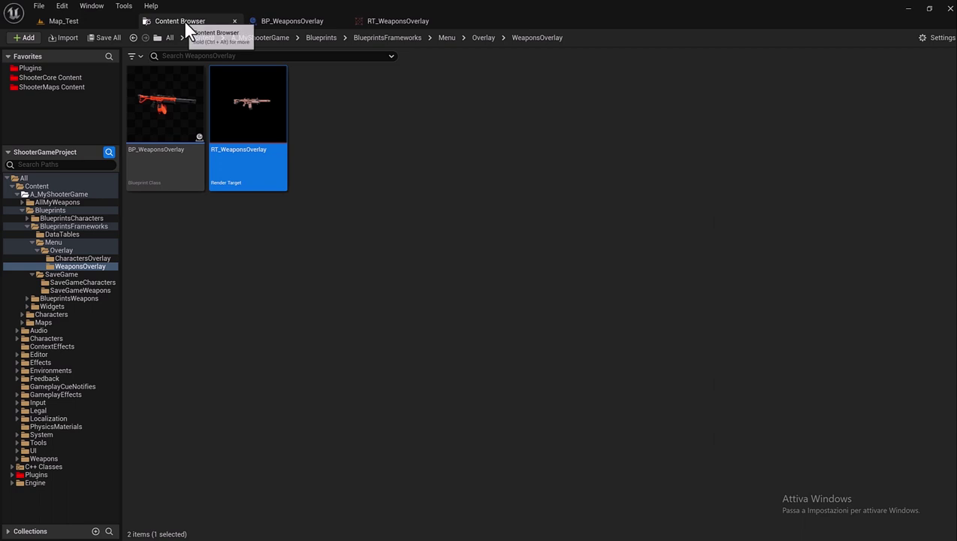
right_click(240, 120)
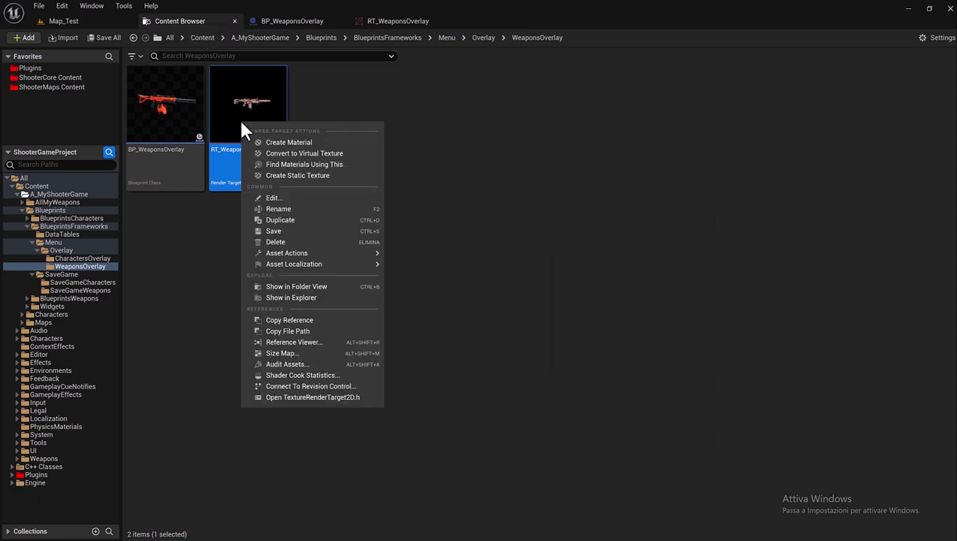
- Create M_WeaponsOverlay from the render target with User Interface domain and Translucent blend mode
left_click(289, 145)
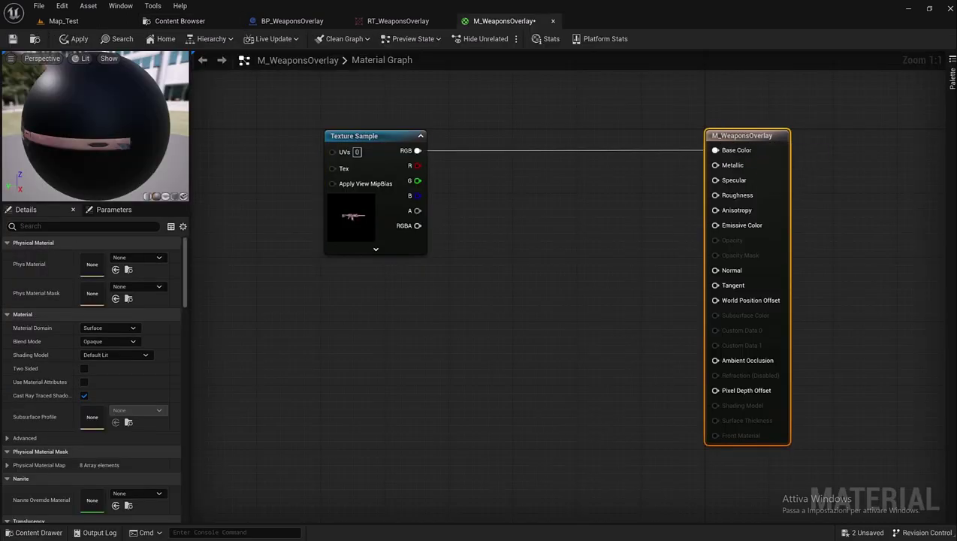
scroll(171, 300, "down", 1)
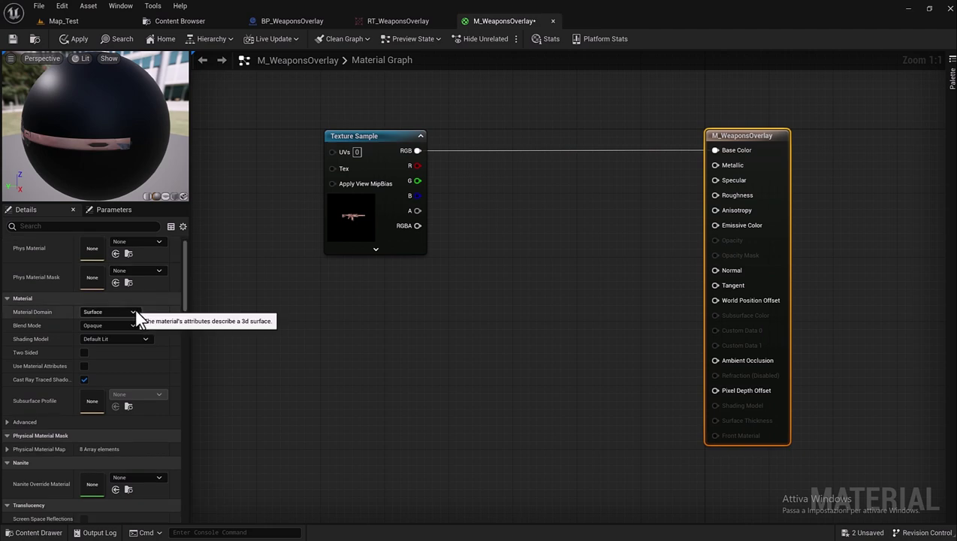
left_click(135, 309)
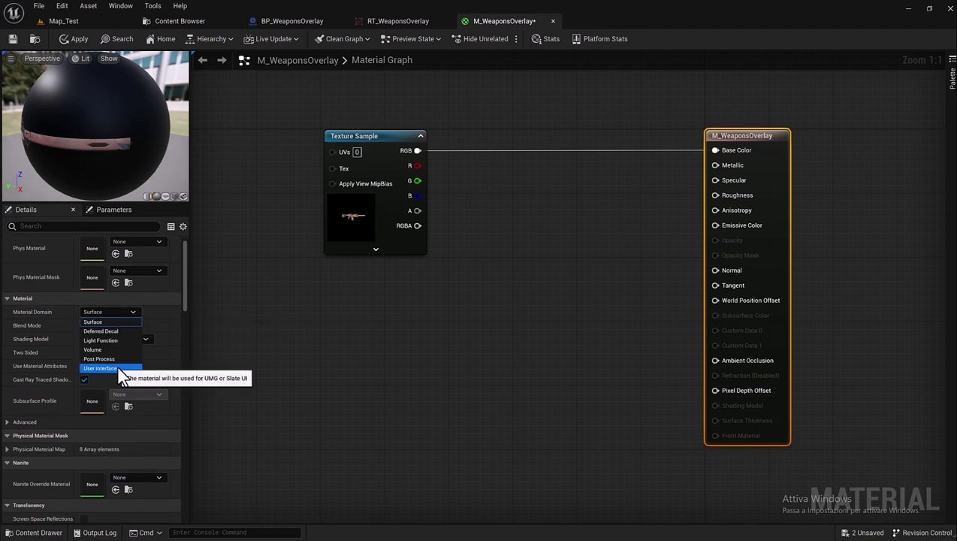
left_click(119, 369)
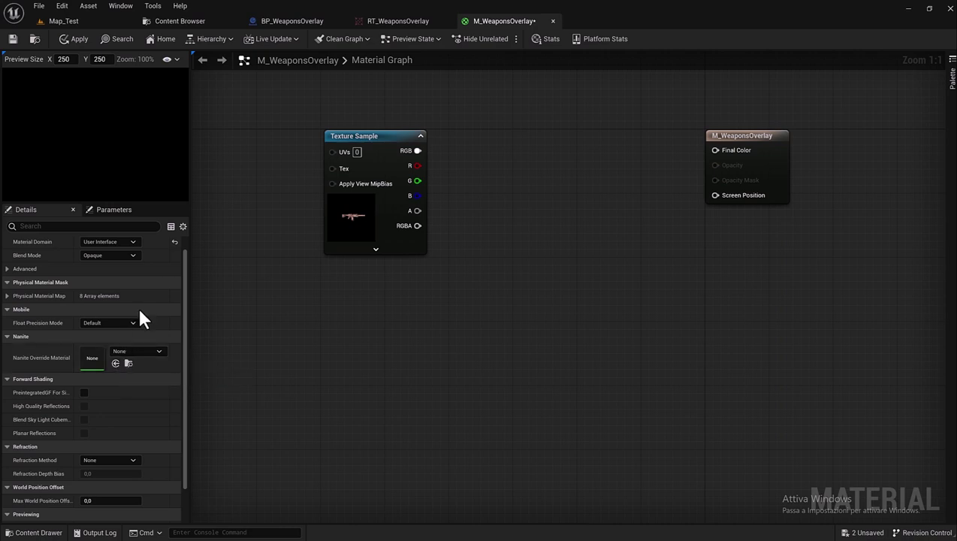
left_click_drag(656, 153, 646, 154)
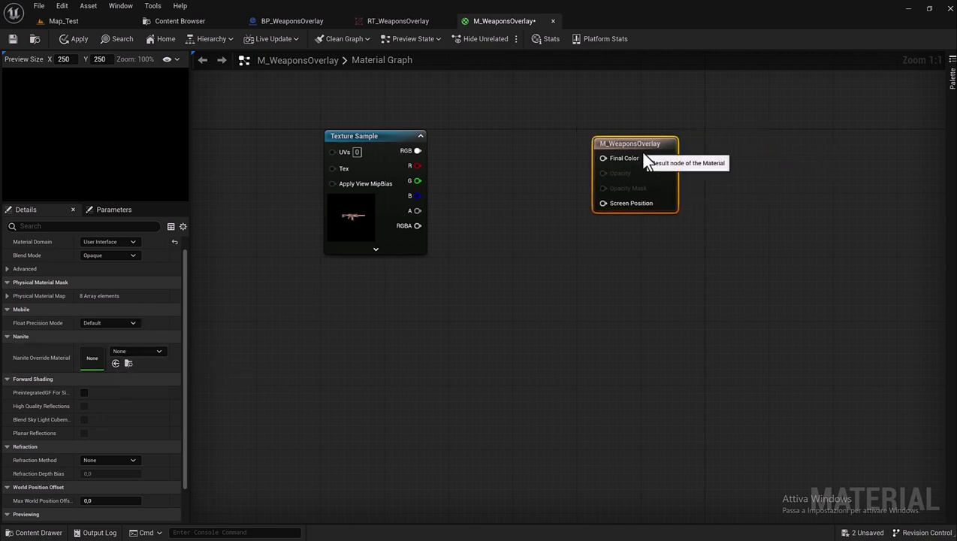
scroll(127, 318, "down", 1)
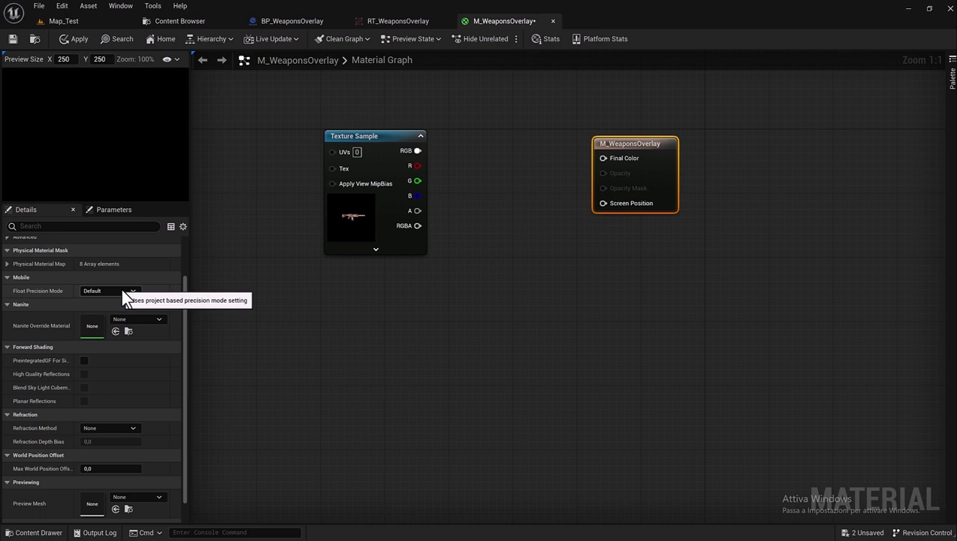
scroll(126, 297, "up", 2)
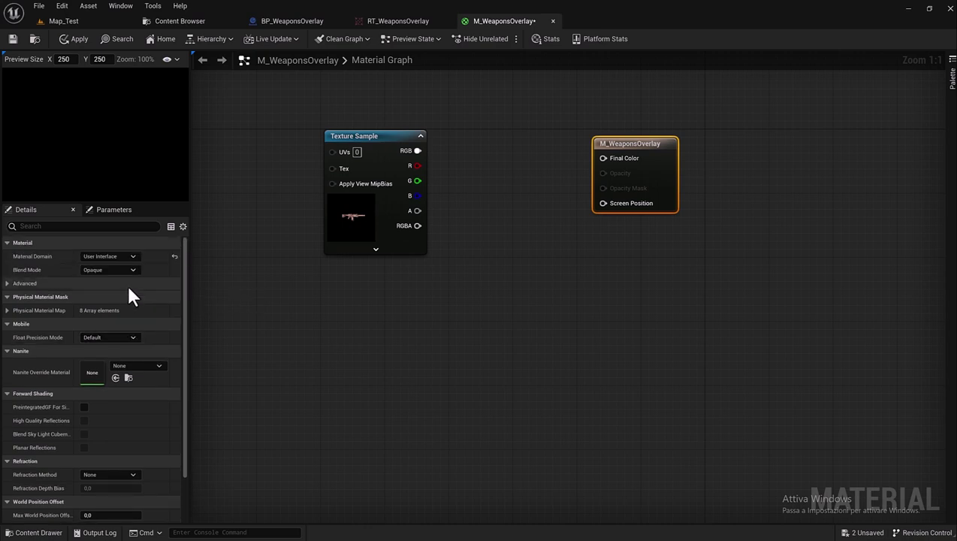
left_click(133, 271)
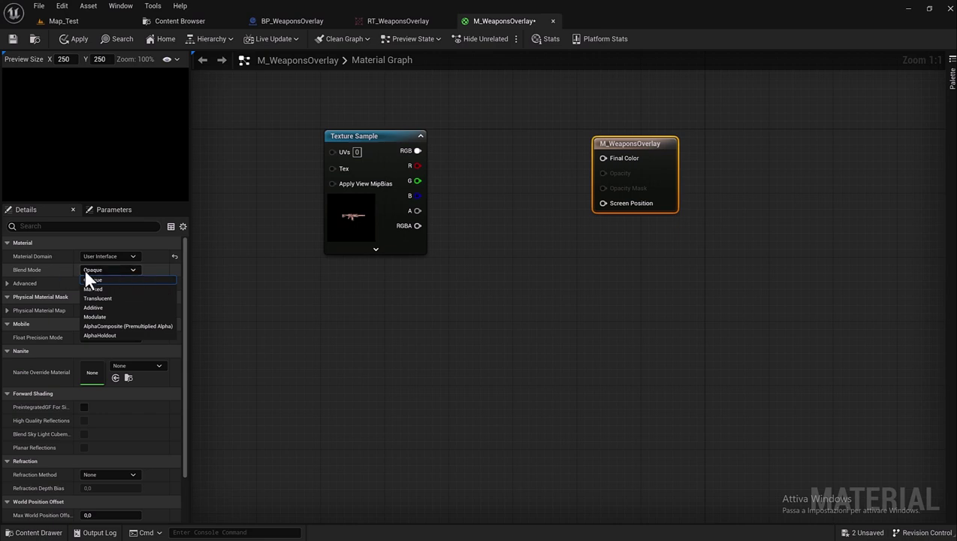
left_click(112, 297)
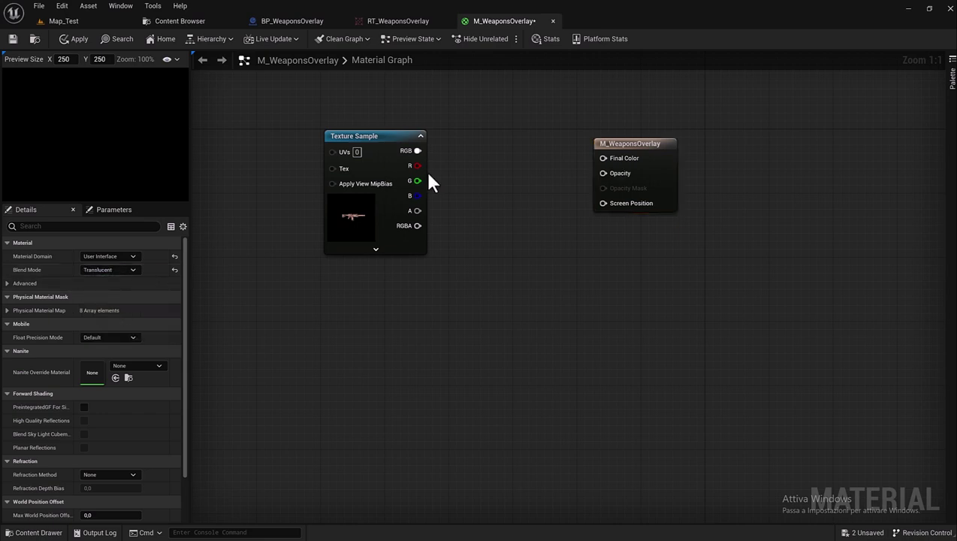
- Wire the texture's RGB to Final Color and its alpha into a Subtract node's B input
mouse_move(418, 151)
left_mouse_down()
mouse_move(450, 169)
mouse_move(604, 160)
mouse_move(651, 139)
left_mouse_up()
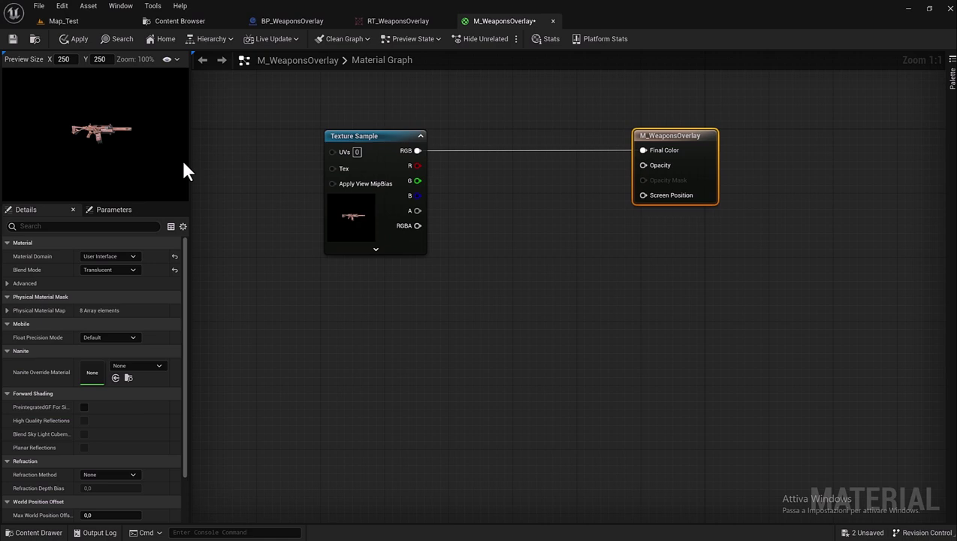
mouse_move(418, 211)
left_mouse_down()
mouse_move(549, 227)
mouse_move(539, 232)
left_mouse_up()
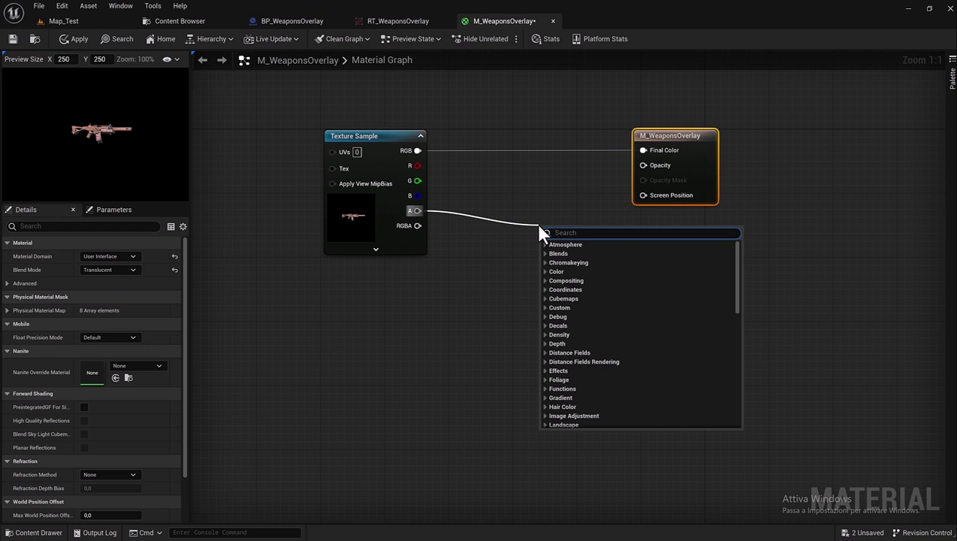
type("subtr")
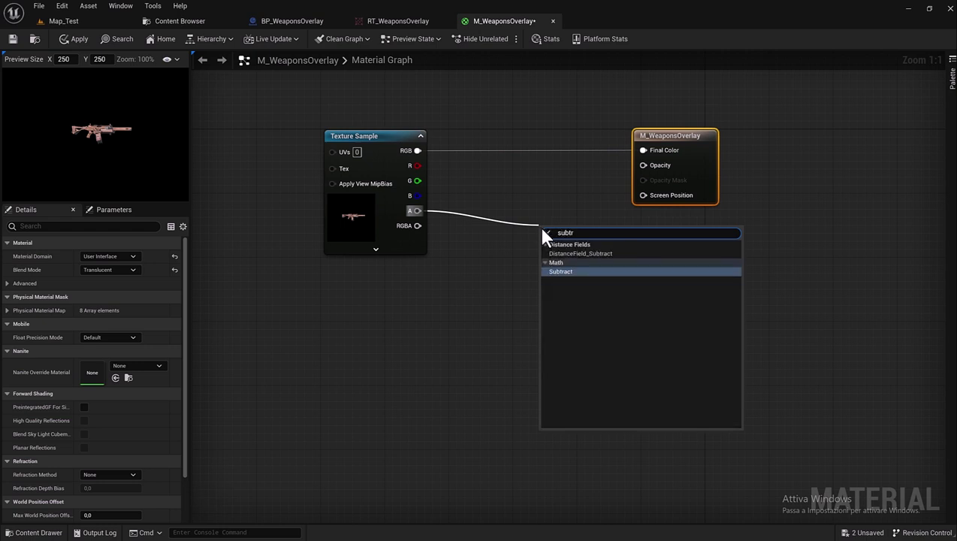
left_click(569, 270)
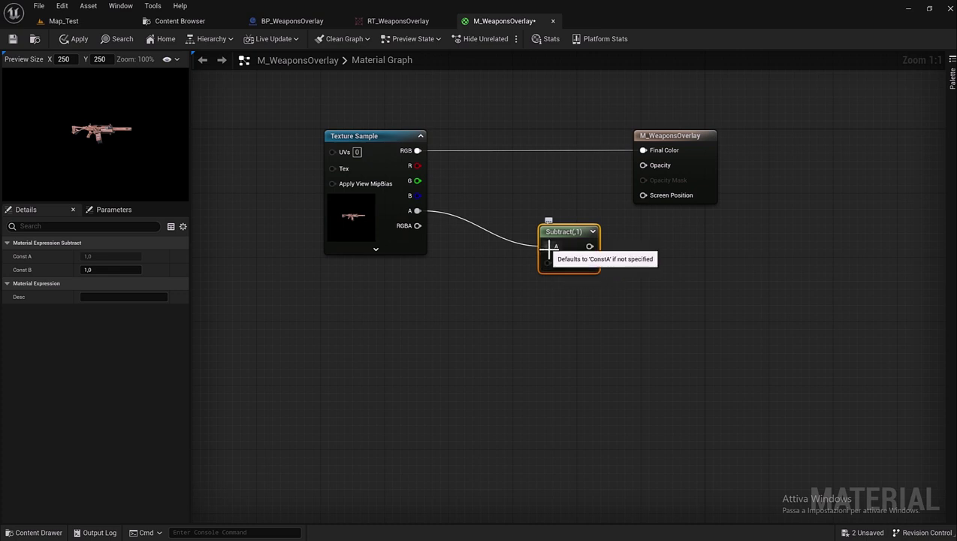
mouse_move(549, 246)
left_mouse_down("ctrl")
mouse_move(546, 264)
mouse_move(528, 181)
left_mouse_up("ctrl")
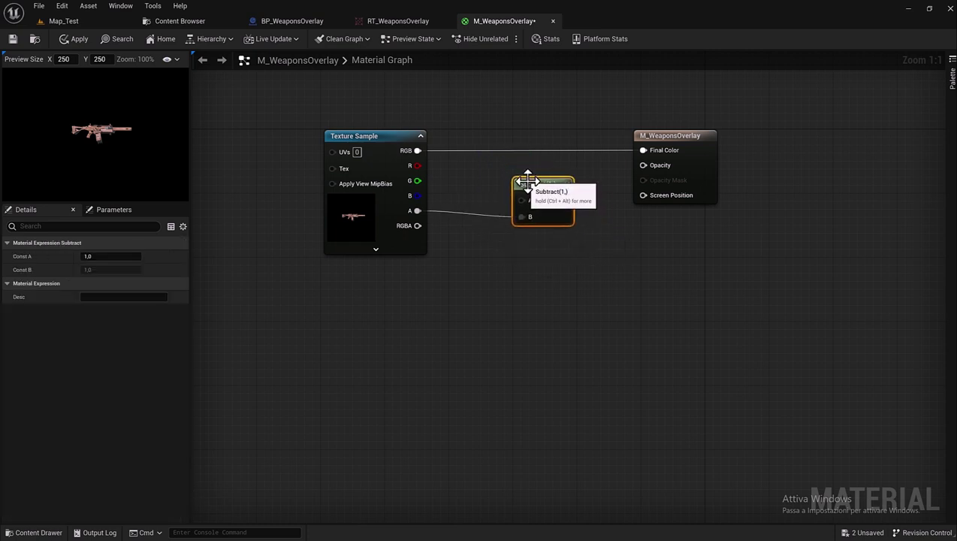
- Add a scalar Param of 1 as Subtract's A and send the result to Opacity
right_click(475, 191)
type("sca")
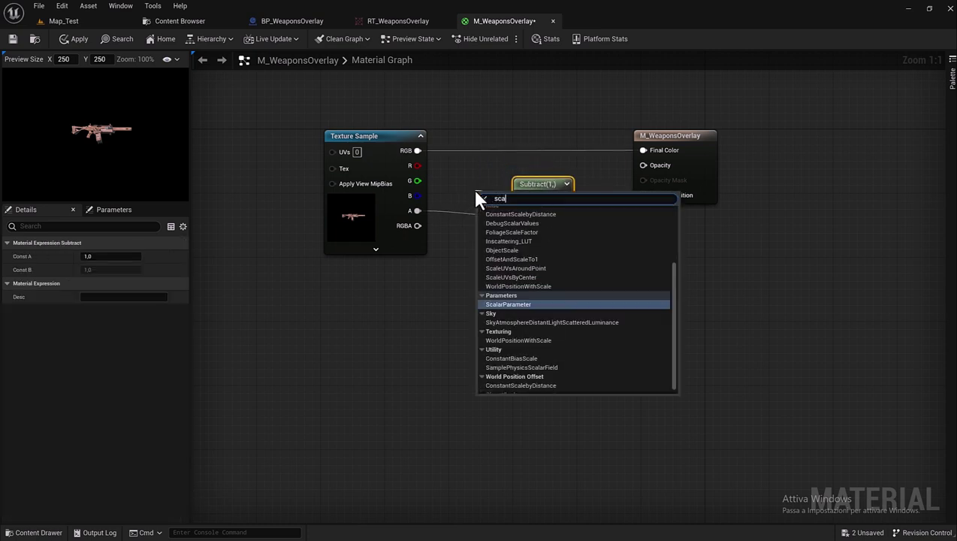
type("lar")
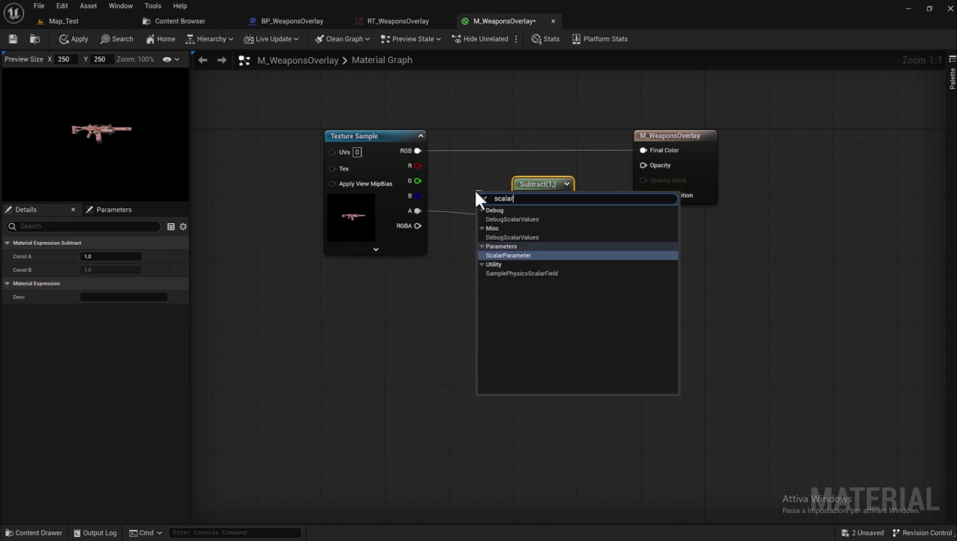
left_click(515, 256)
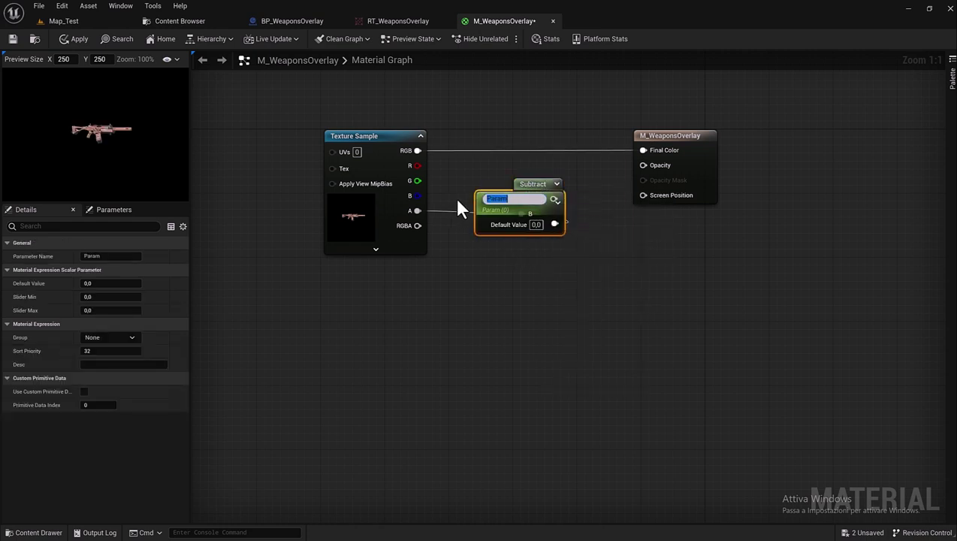
left_click_drag(532, 185, 564, 167)
left_click_drag(514, 198, 478, 170)
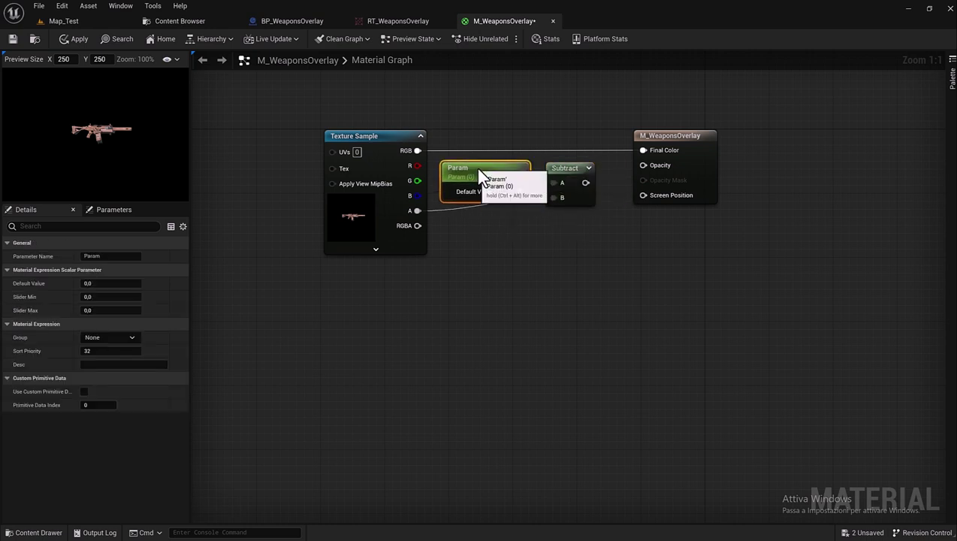
left_click_drag(562, 188, 560, 196)
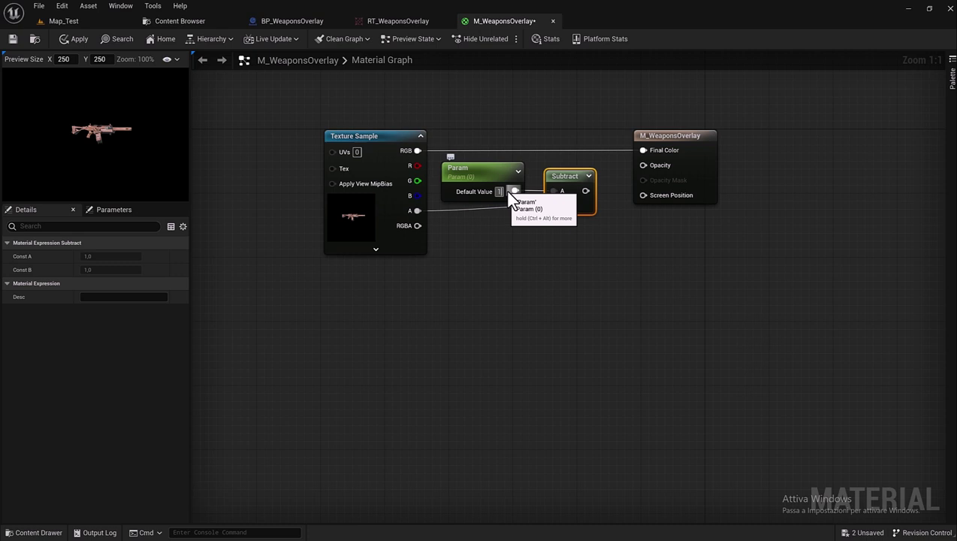
type("1")
key("Return")
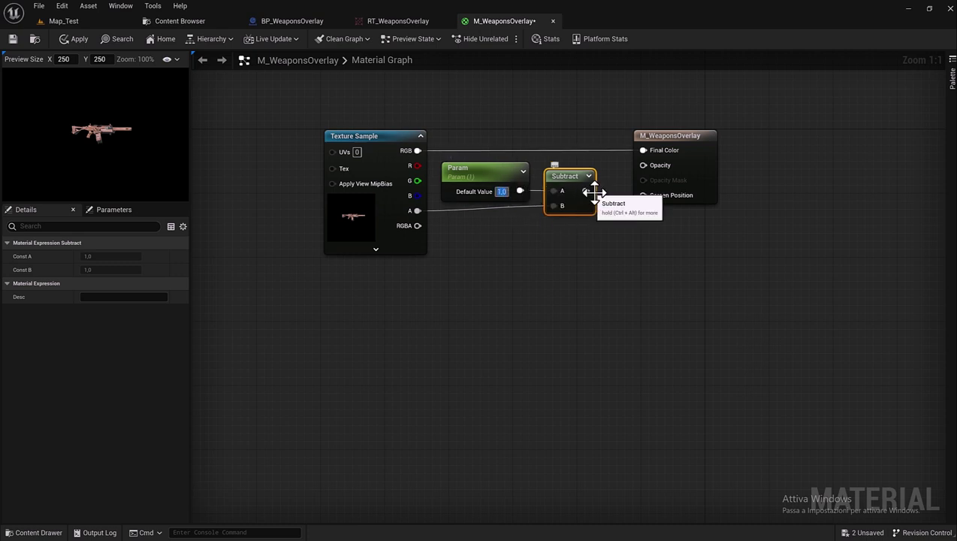
left_click_drag(593, 200, 643, 165)
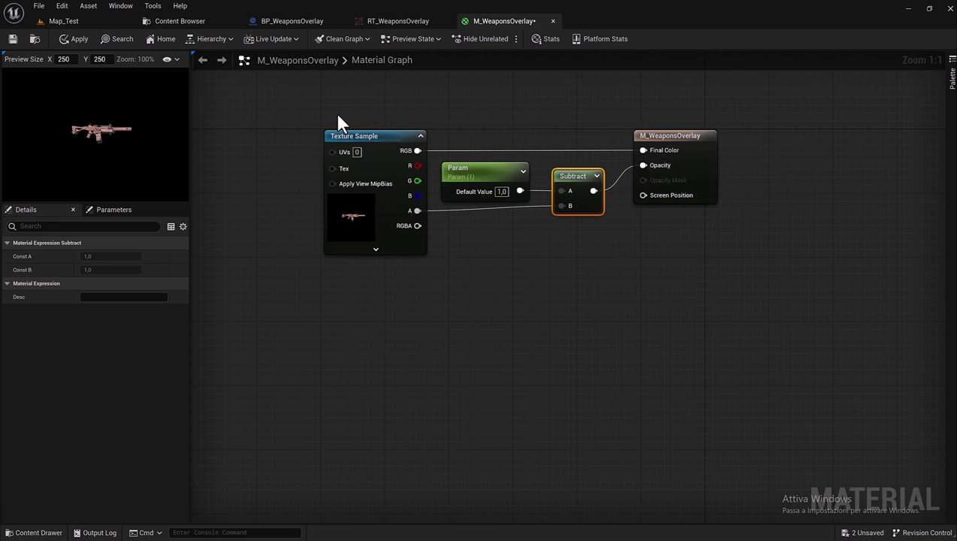
- Straighten and align the four material nodes and enlarge the preview
left_click_drag(339, 120, 666, 242)
key("q")
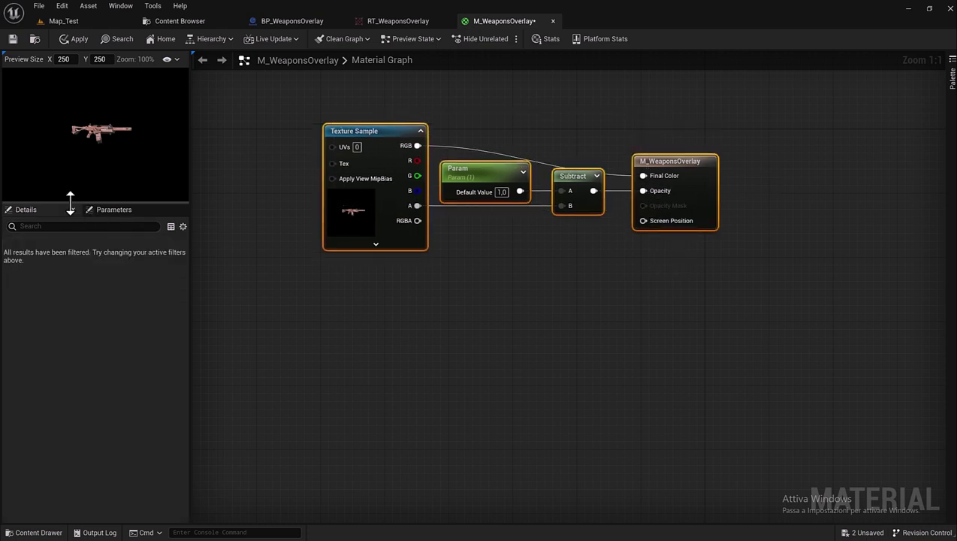
left_click_drag(70, 202, 70, 305)
scroll(106, 184, "up", 1)
scroll(105, 182, "up", 1)
scroll(118, 163, "up", 2)
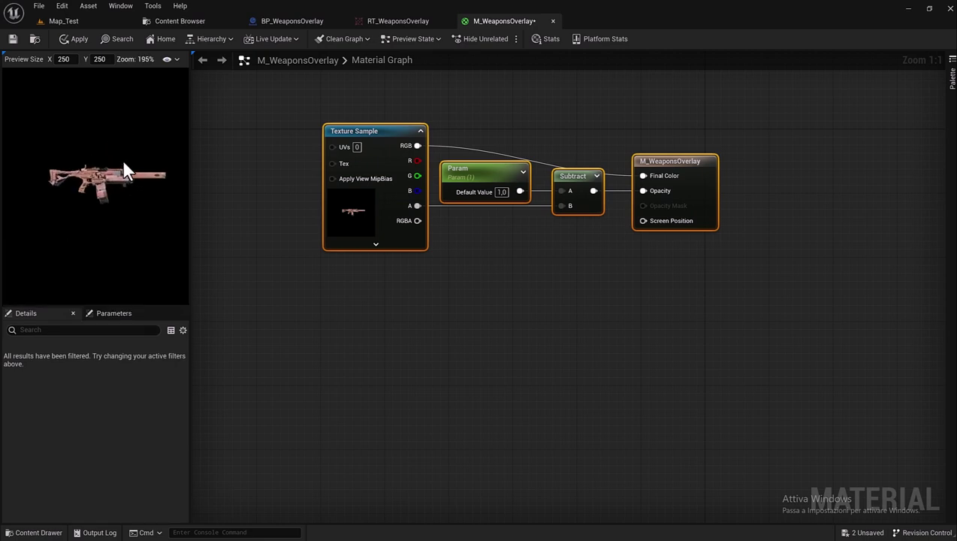
scroll(122, 158, "up", 3)
scroll(135, 145, "up", 2)
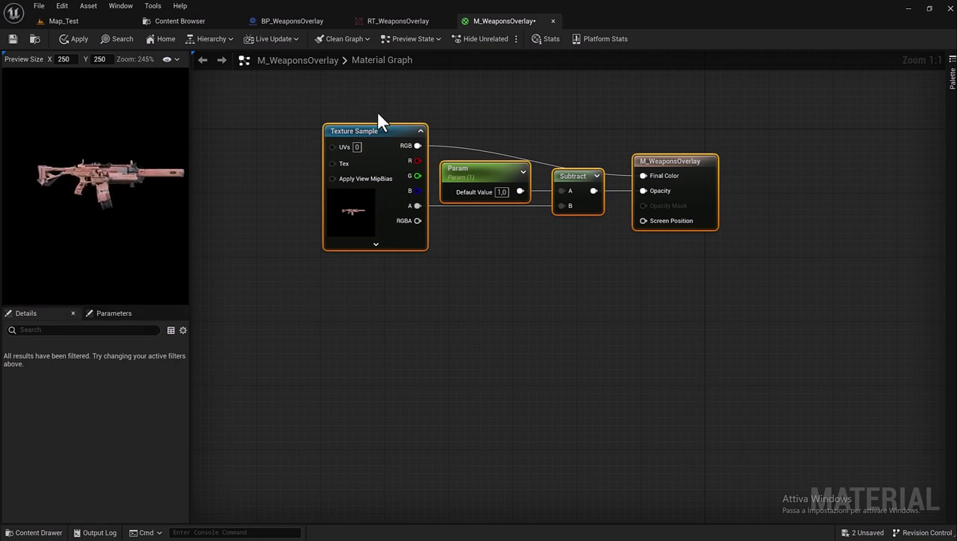
mouse_move(690, 179)
left_mouse_down()
mouse_move(693, 188)
mouse_move(679, 148)
left_mouse_up()
left_click(693, 188)
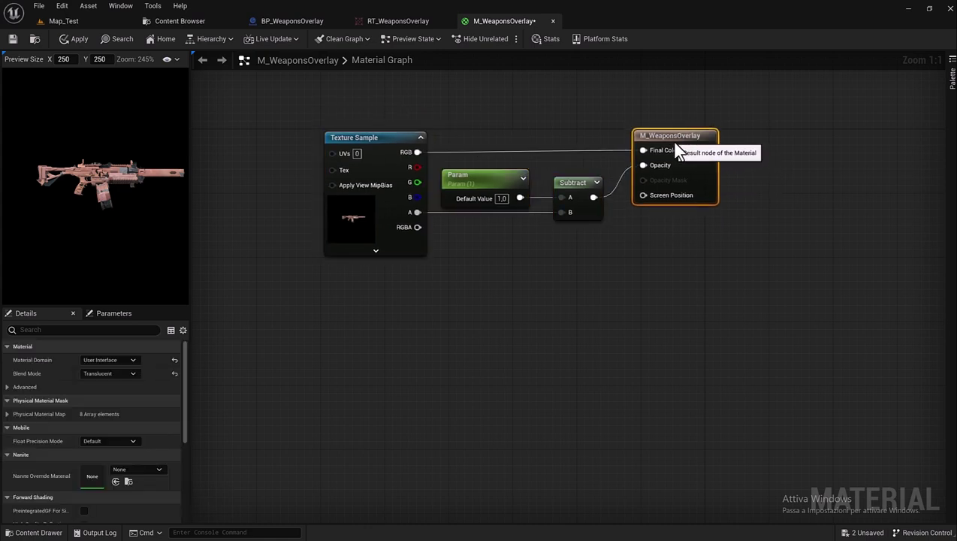
- Apply and save M_WeaponsOverlay, then close the material and render target editors
left_click(73, 38)
left_click(17, 40)
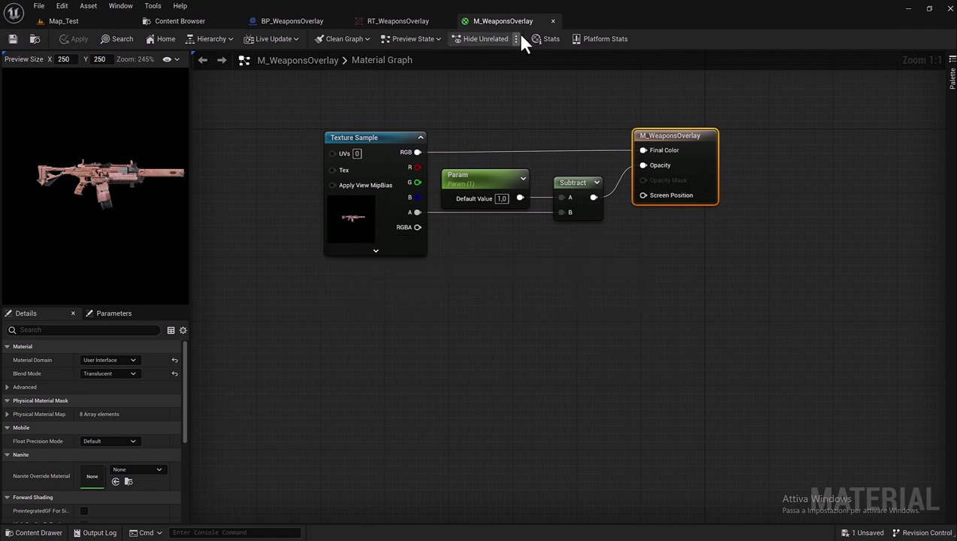
left_click(552, 21)
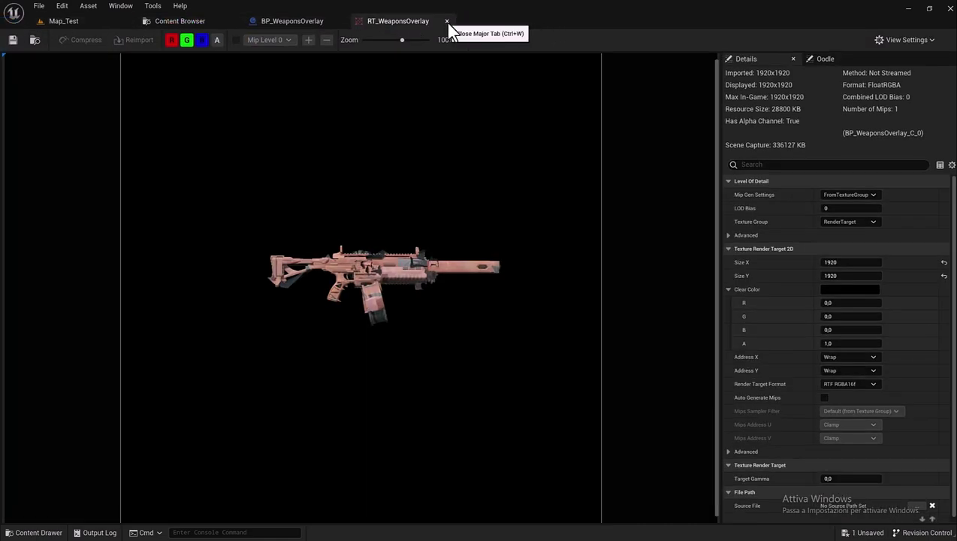
left_click(446, 20)
left_click(189, 21)
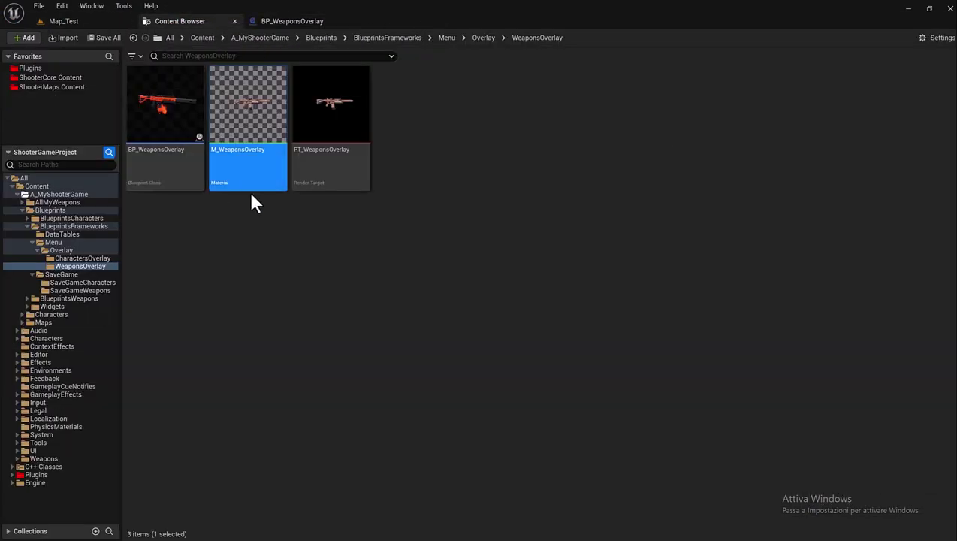
- Duplicate M_WeaponsOverlay and name the copy M_WeaponsOverlay_Texrture
right_click(258, 160)
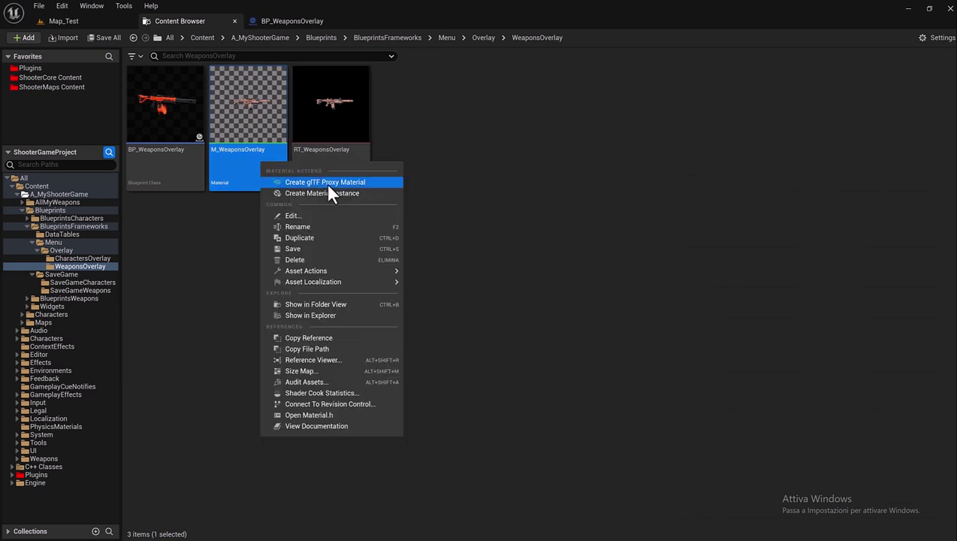
left_click(317, 238)
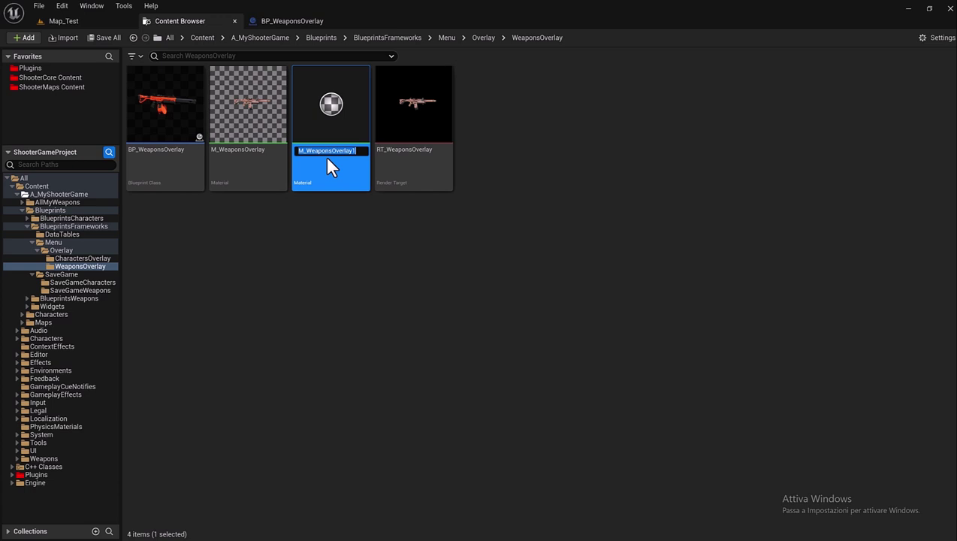
left_click(359, 151)
key("BackSpace")
type("_Tex")
type("rture")
key("Return")
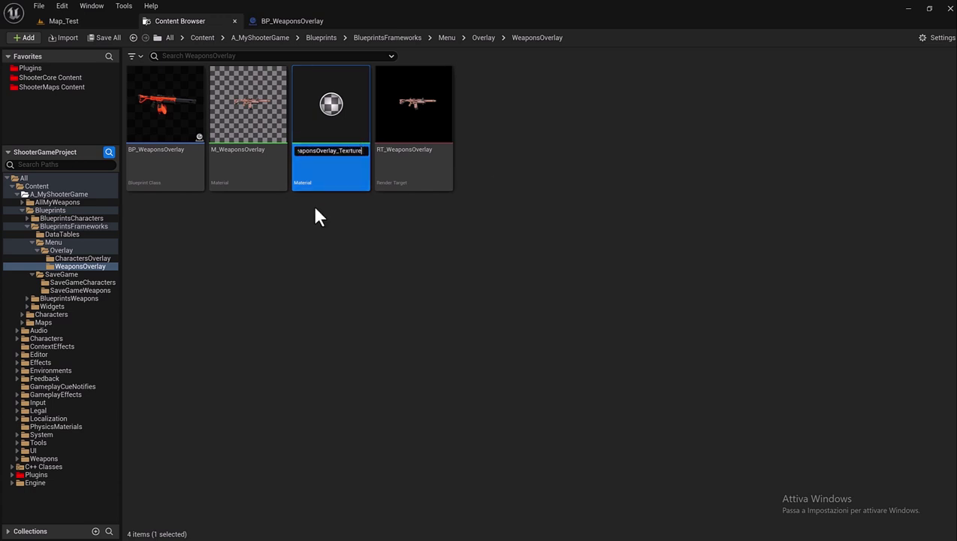
- Open M_WeaponsOverlay_Texrture and switch its Texture Sample to WhiteSquareTexture
double_click(315, 174)
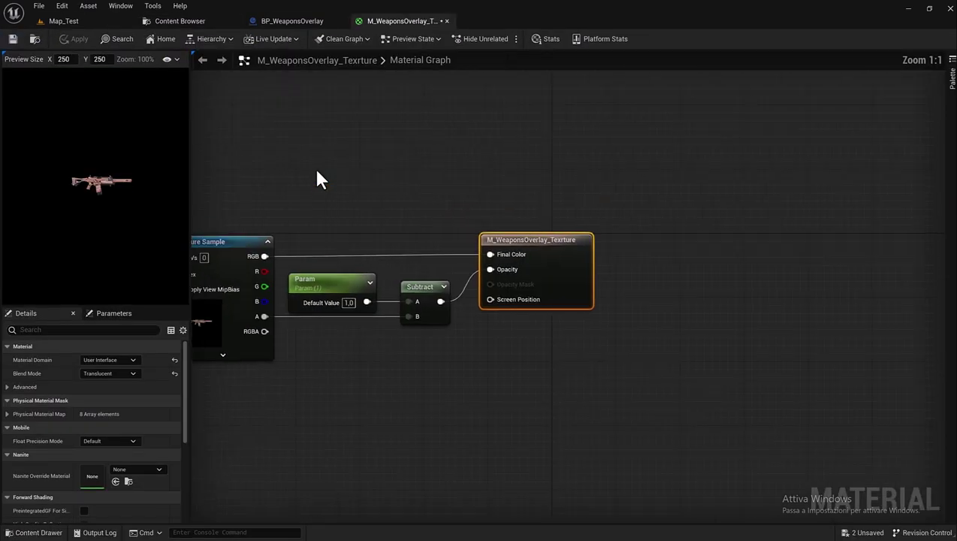
right_click_drag(328, 174, 480, 149)
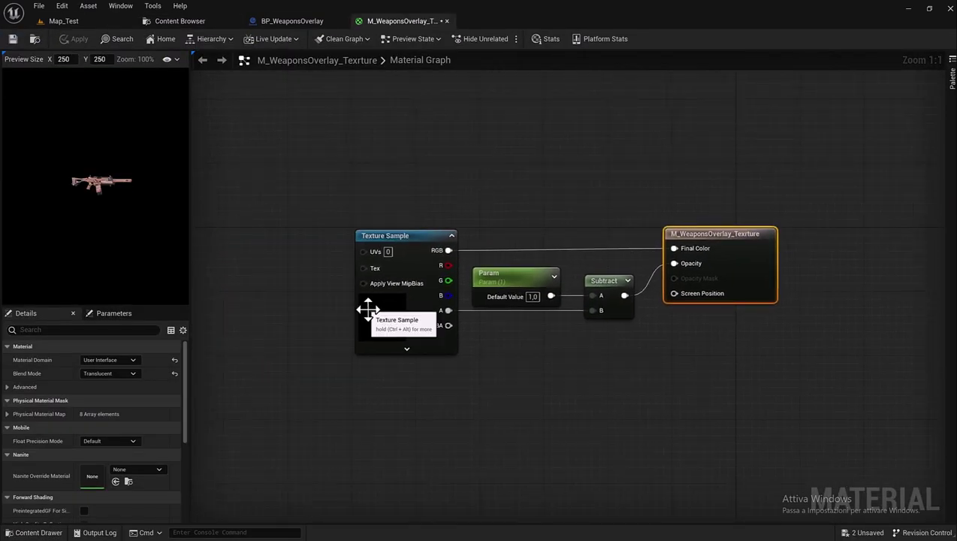
left_click(410, 247)
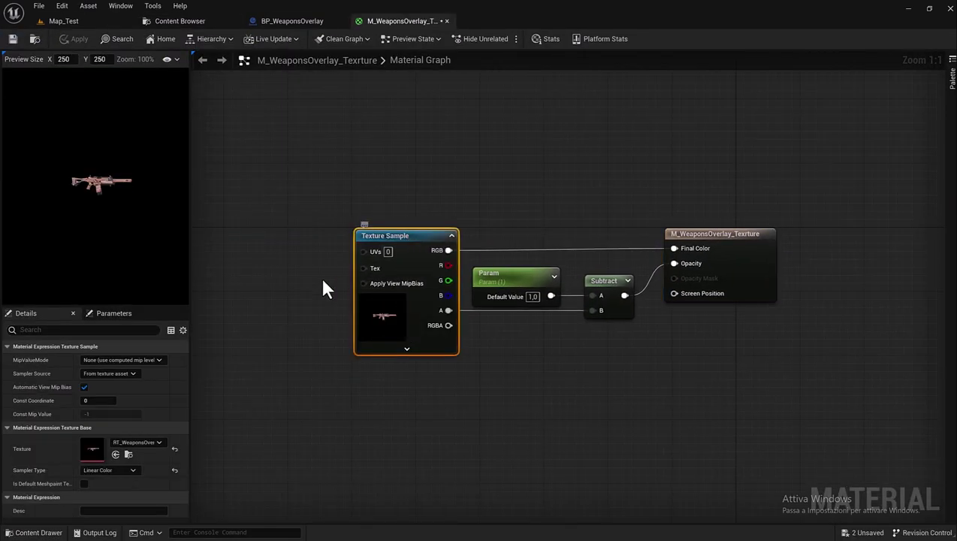
left_click(131, 444)
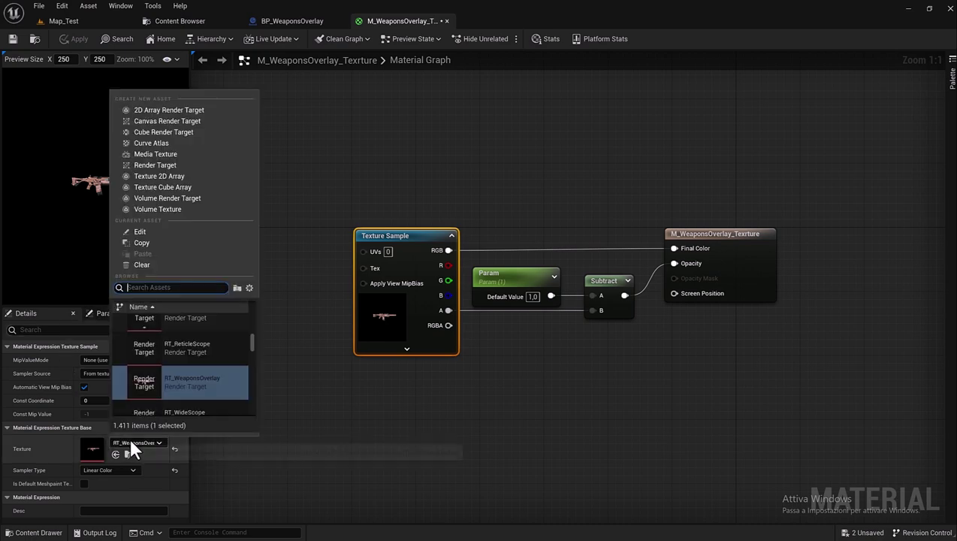
type("wjit")
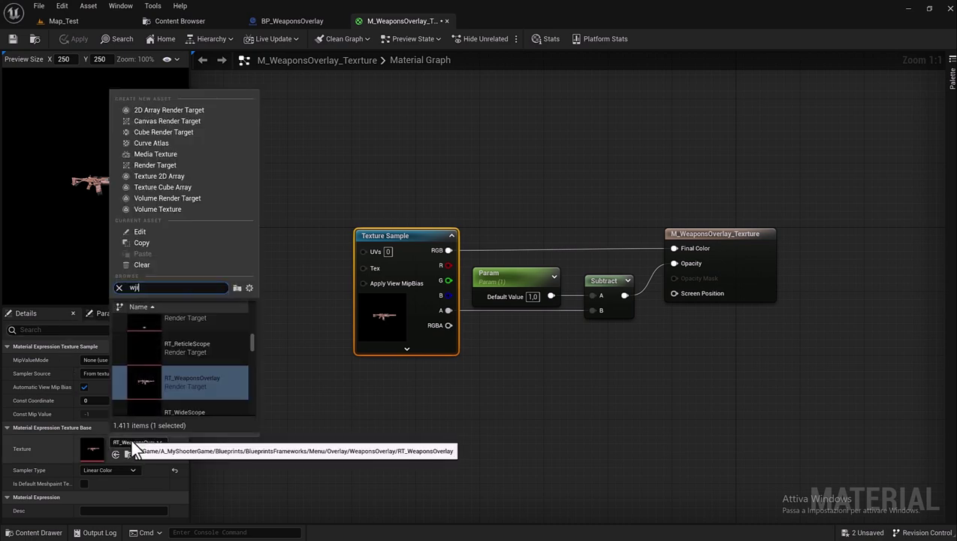
type("e")
key("Left")
key("Left")
key("Left")
key("BackSpace")
type("h")
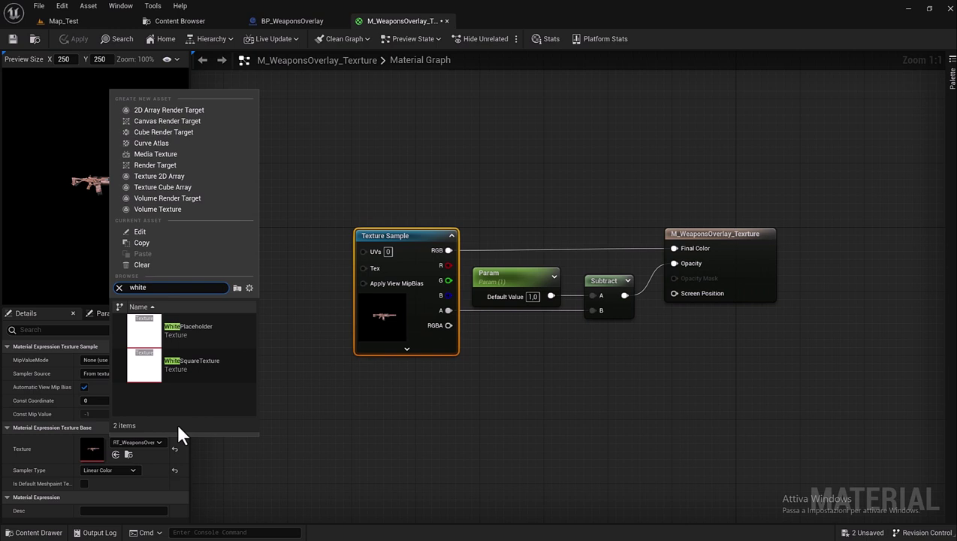
left_click(211, 381)
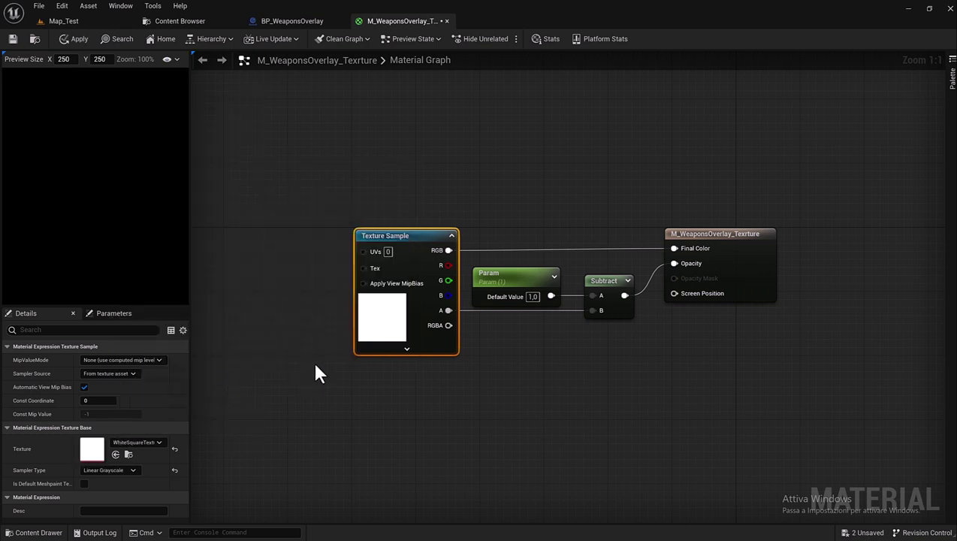
right_click_drag(315, 366, 392, 340)
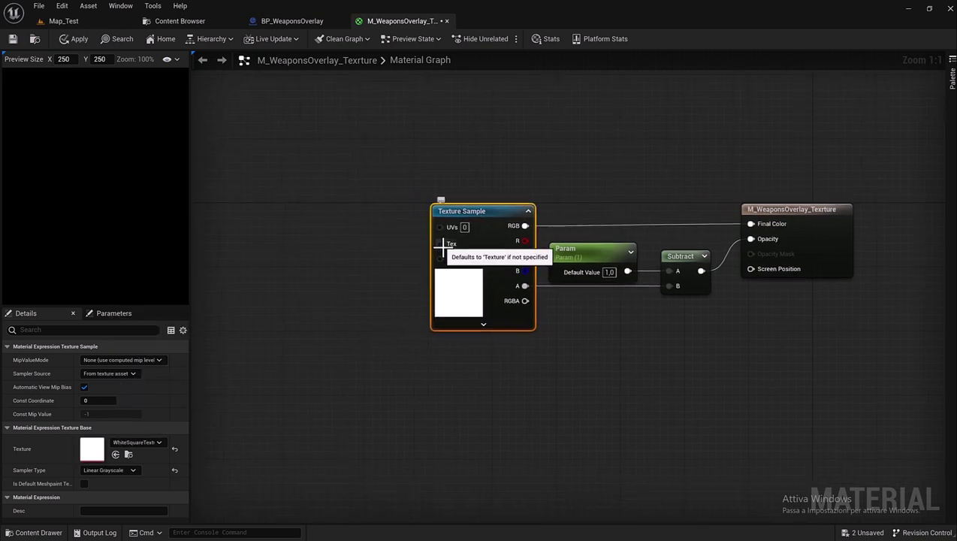
- Feed the Tex pin from a texture object parameter named Render, defaulting to WhitePlaceholder
left_click_drag(440, 243, 352, 245)
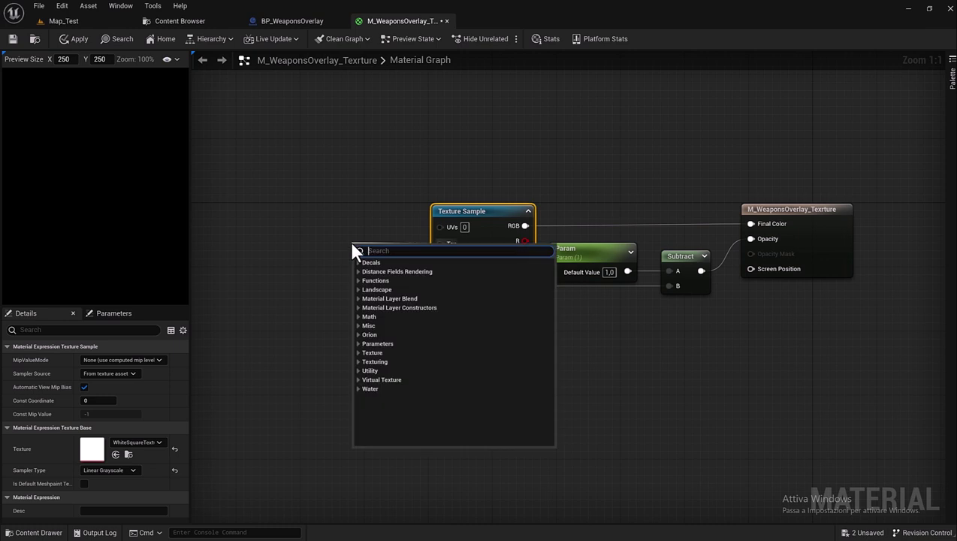
type("Para")
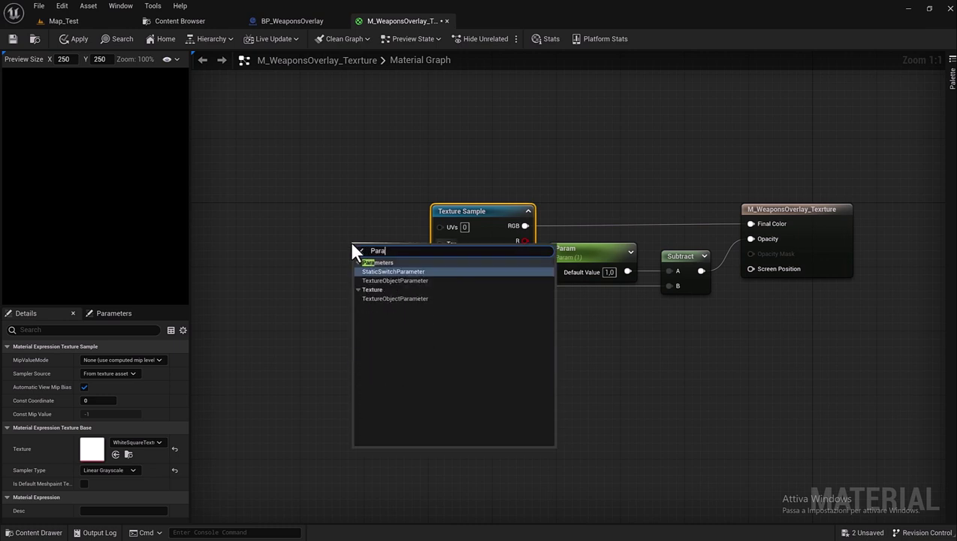
type("m")
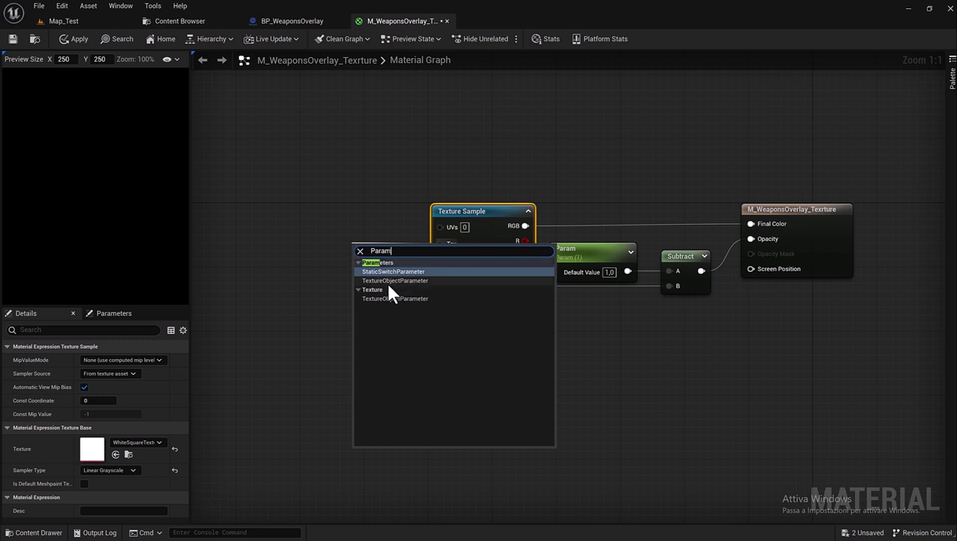
left_click(405, 293)
type("Render")
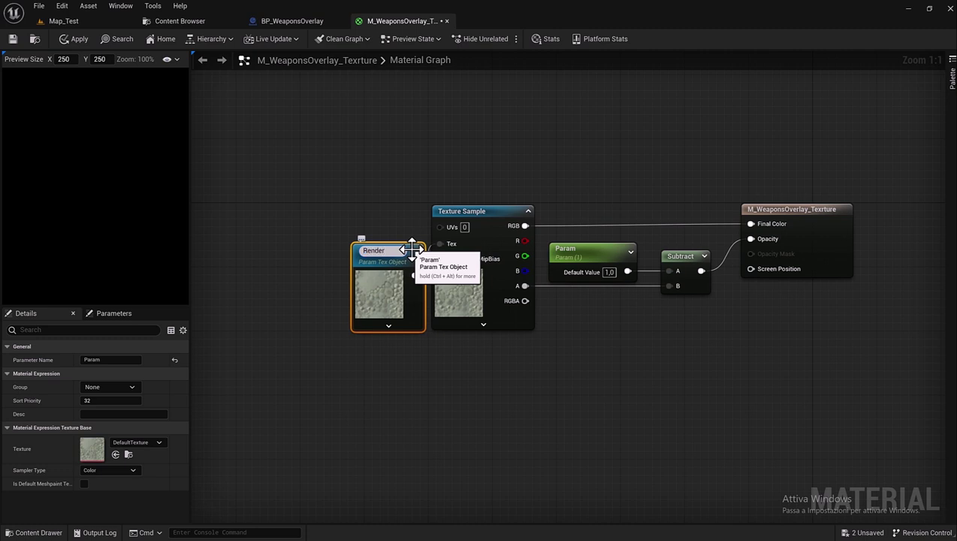
key("Return")
left_click_drag(412, 249, 390, 220)
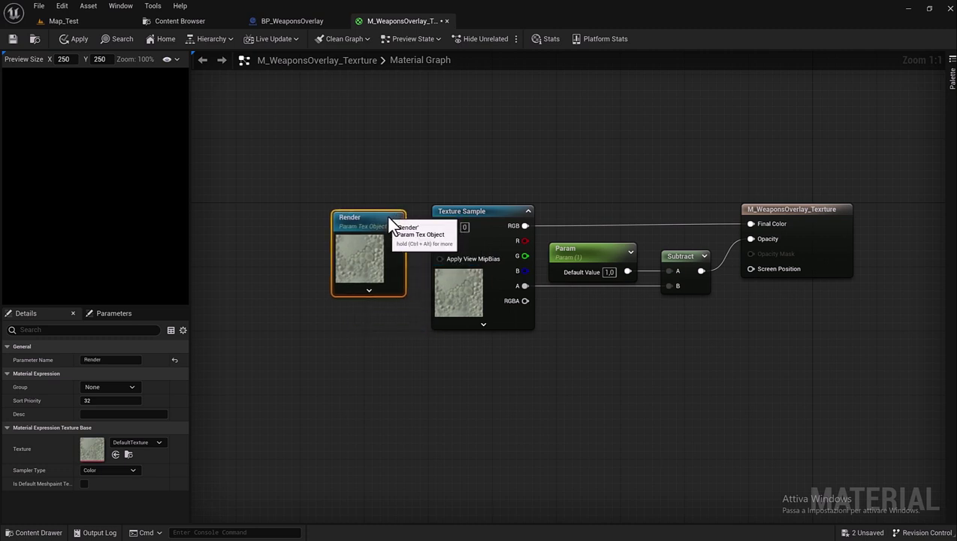
left_click(138, 442)
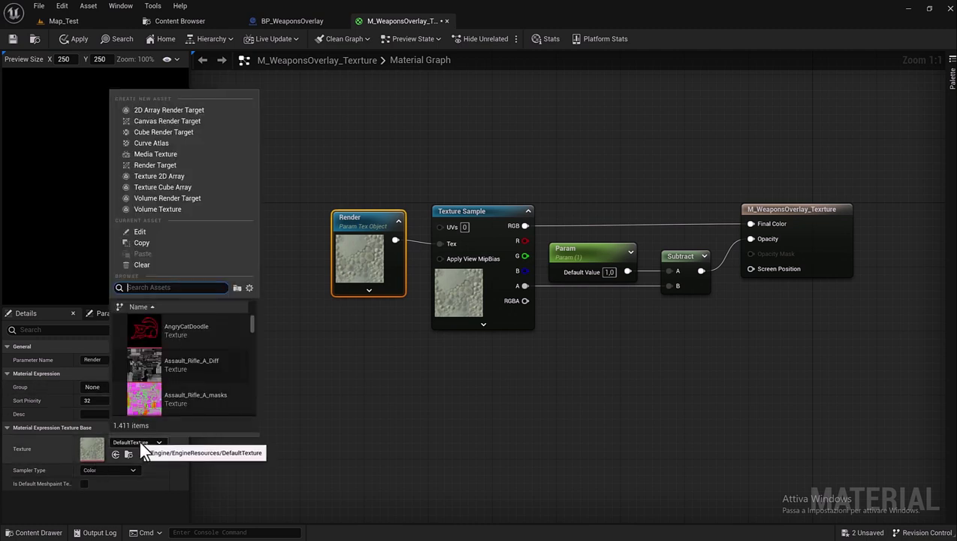
type("white")
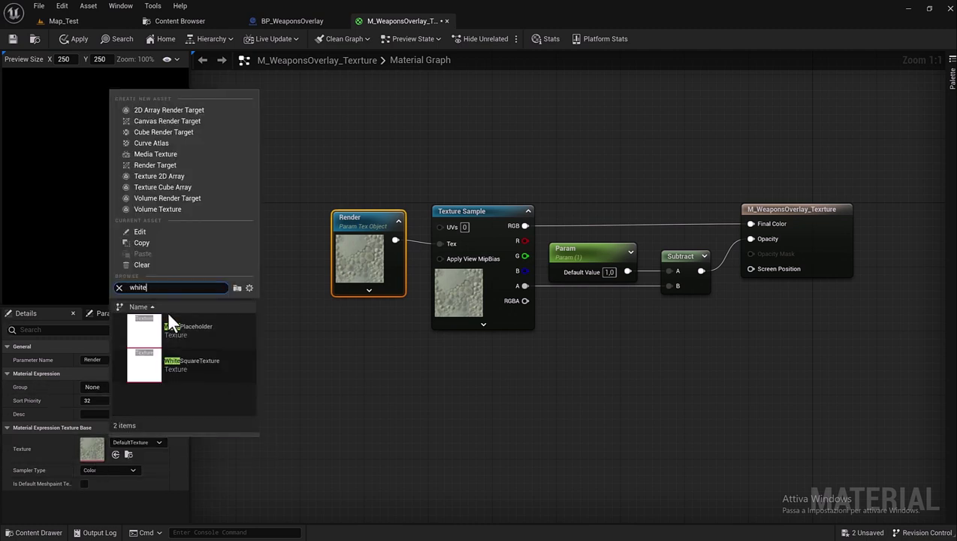
left_click(170, 323)
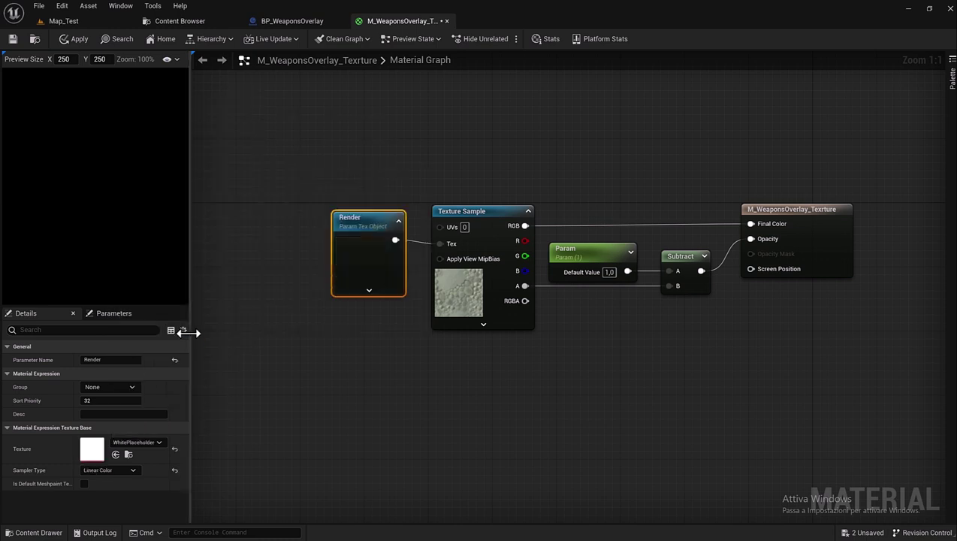
right_click(565, 181)
- Add a MakeFloat4 taking the sample's R, G, B into X, Y, Z, driving Final Color
type("make")
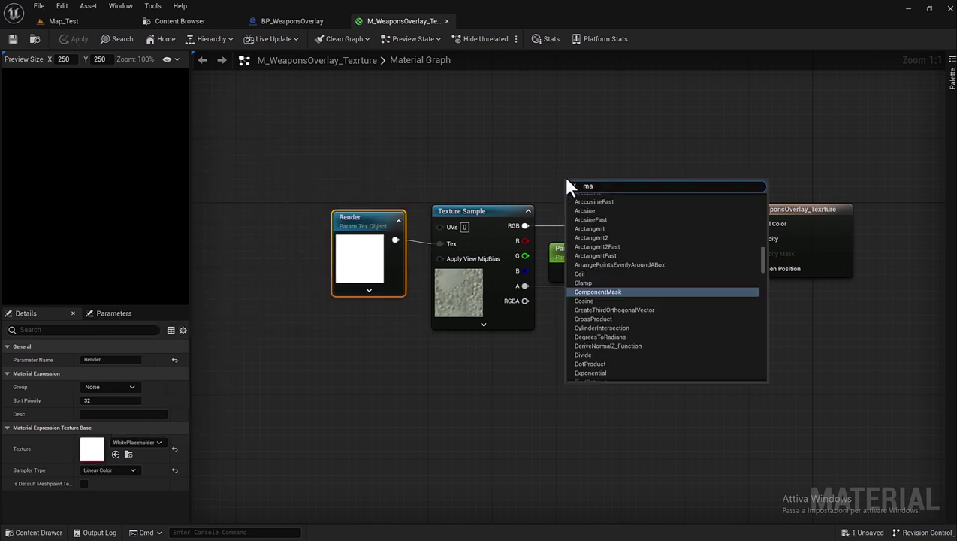
type("flo")
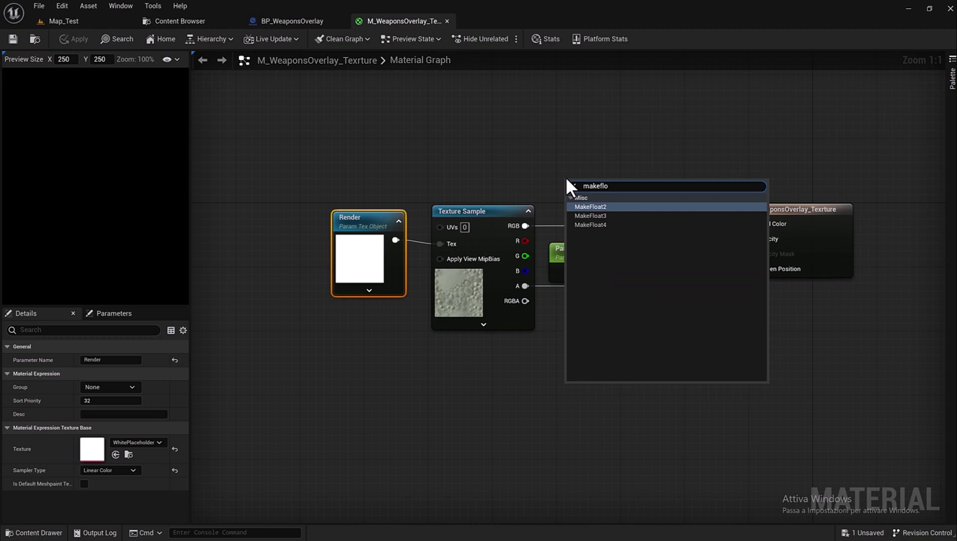
left_click(585, 225)
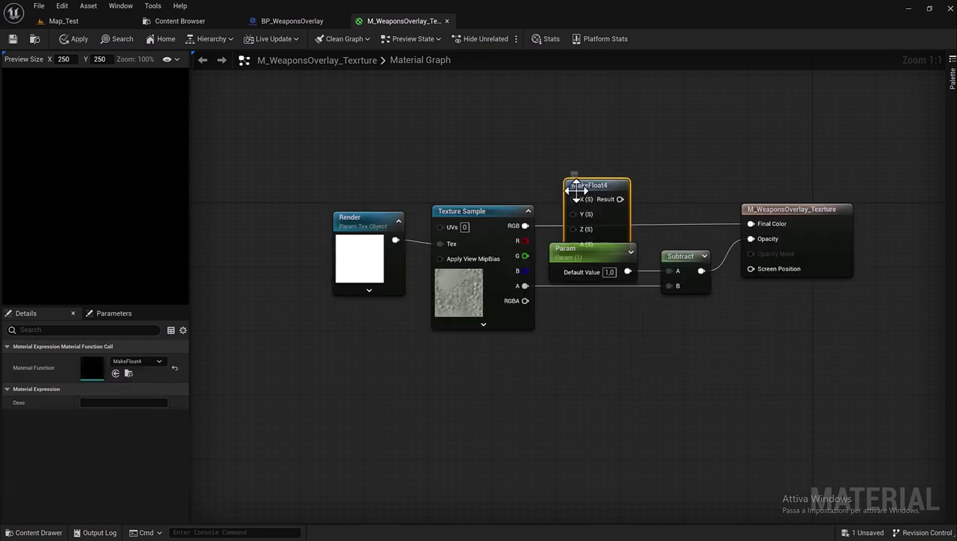
left_click_drag(577, 188, 568, 157)
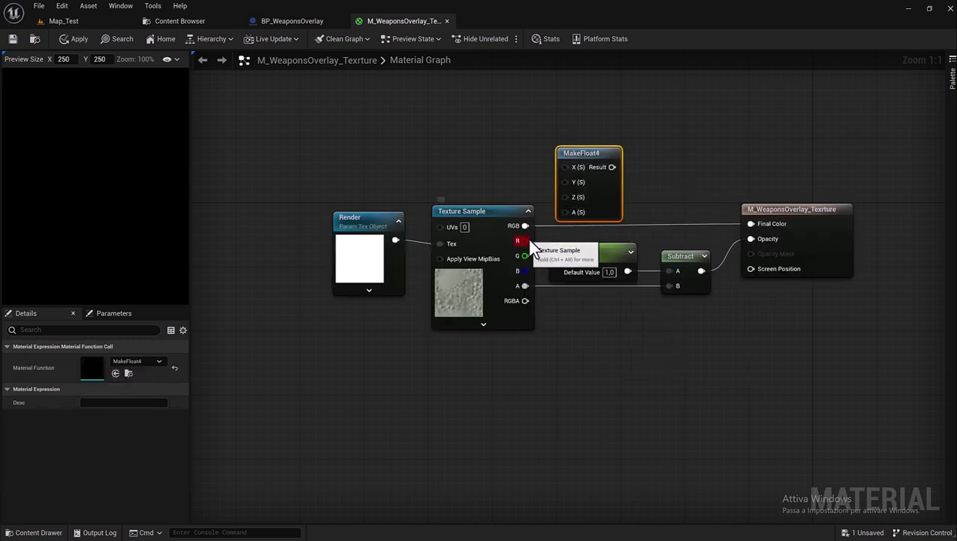
mouse_move(525, 241)
left_mouse_down()
mouse_move(551, 167)
mouse_move(565, 166)
left_mouse_up()
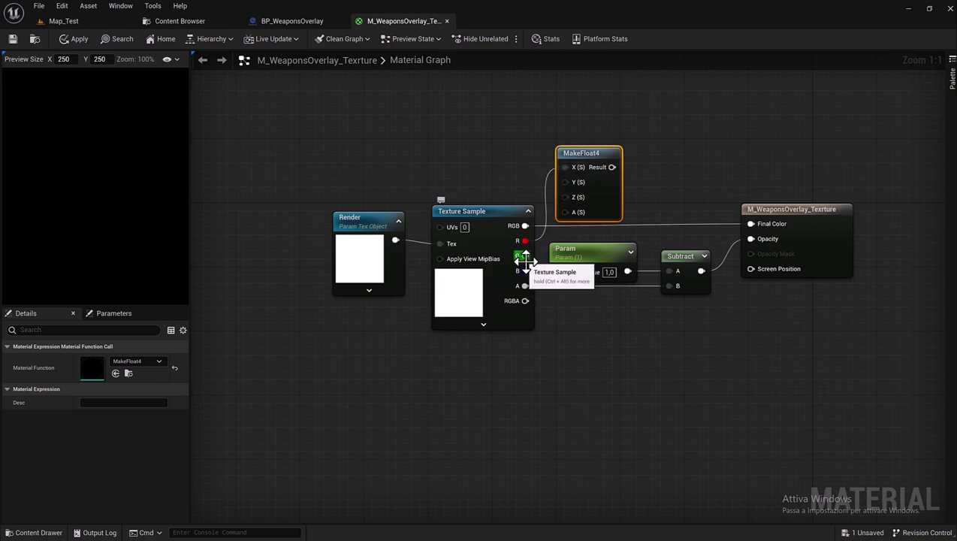
left_click_drag(525, 255, 565, 182)
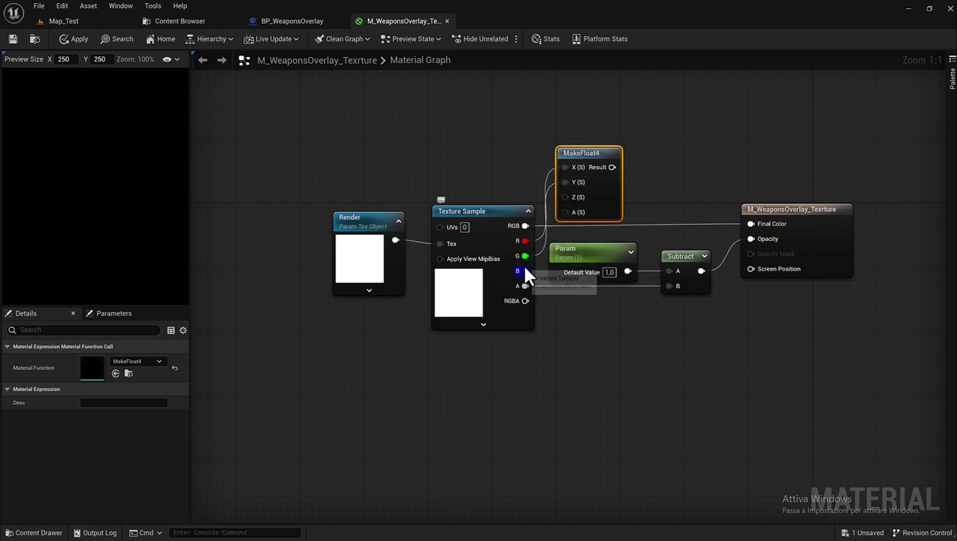
left_click_drag(525, 270, 564, 197)
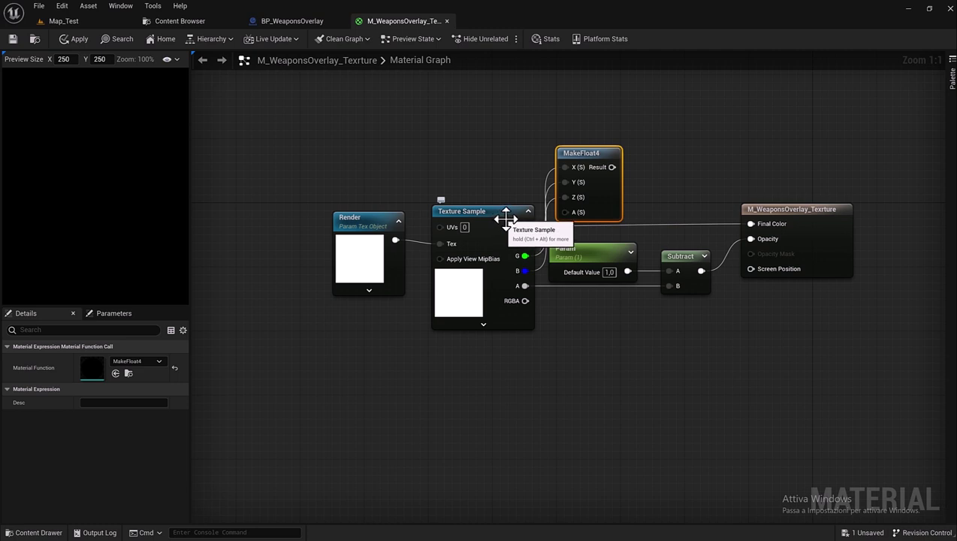
left_click_drag(613, 167, 752, 225)
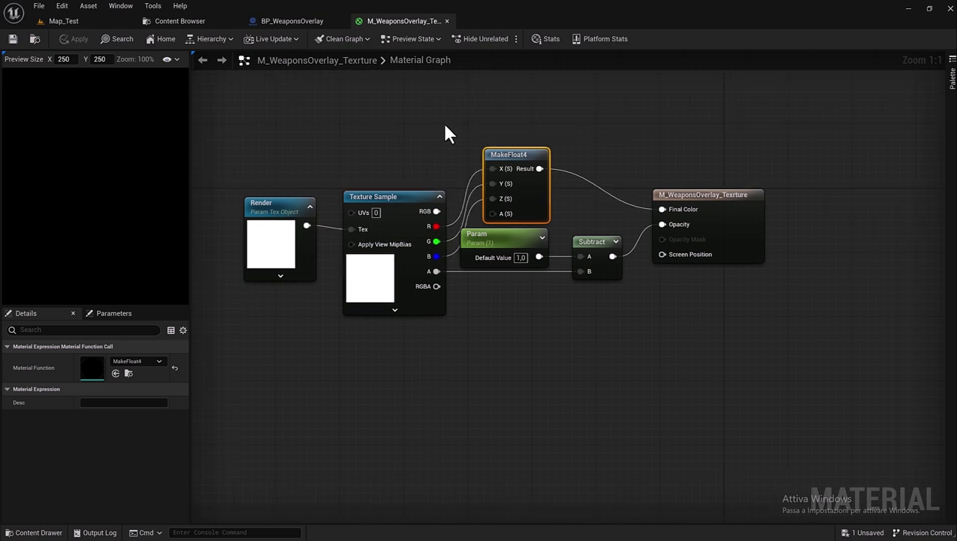
- Reposition the Render, Texture Sample, MakeFloat4 and result nodes to straighten the wires
right_click_drag(440, 133, 484, 188)
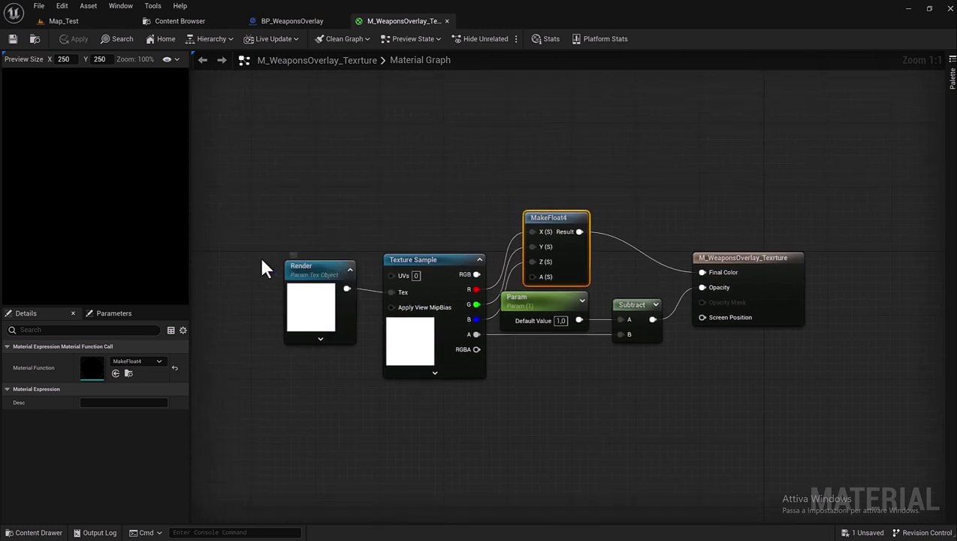
left_click_drag(262, 256, 397, 304)
left_click_drag(453, 262, 436, 213)
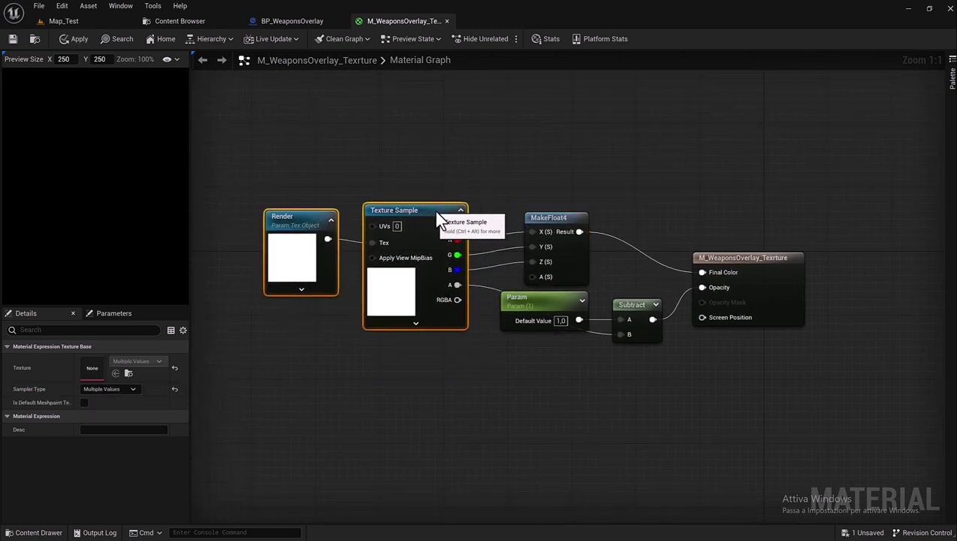
left_click(588, 229, "ctrl")
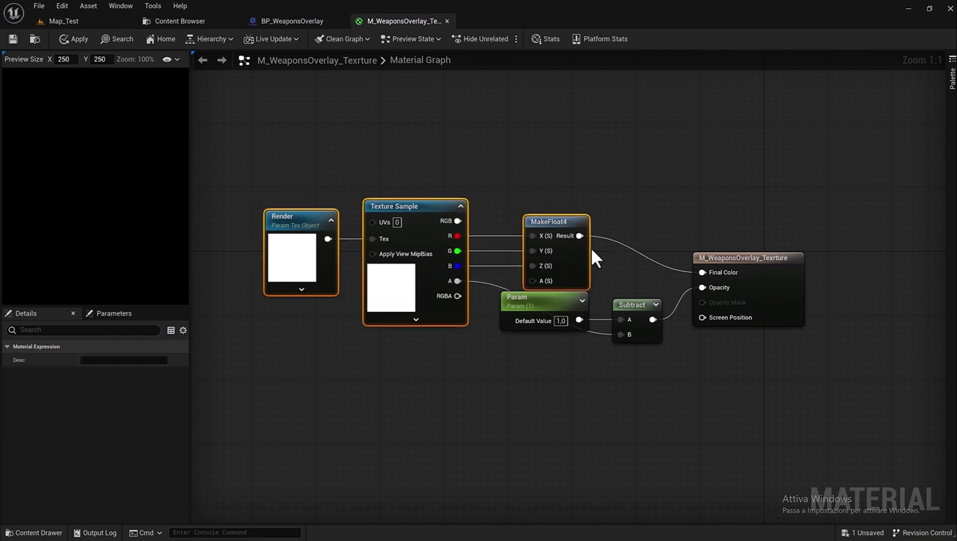
left_click(751, 260)
left_click_drag(751, 264, 752, 223)
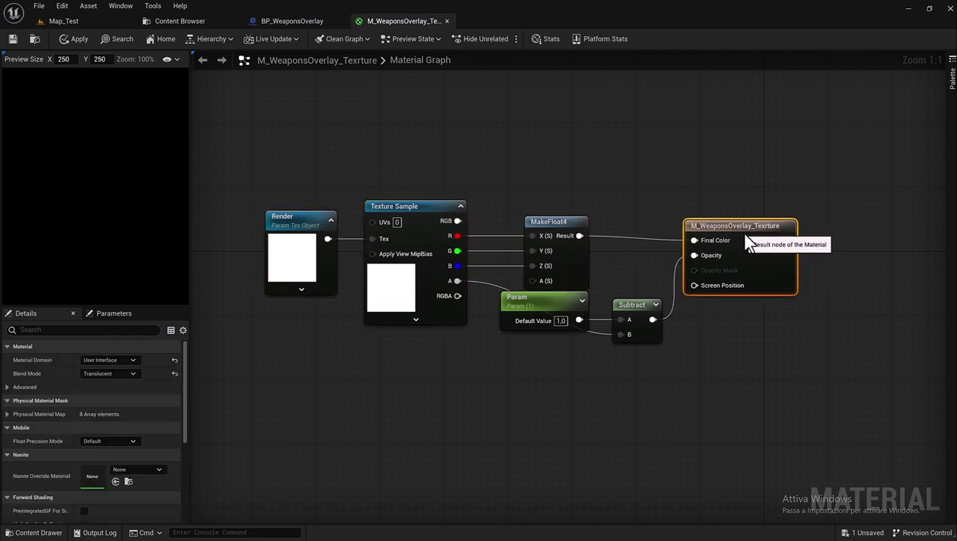
left_click_drag(295, 197, 817, 248)
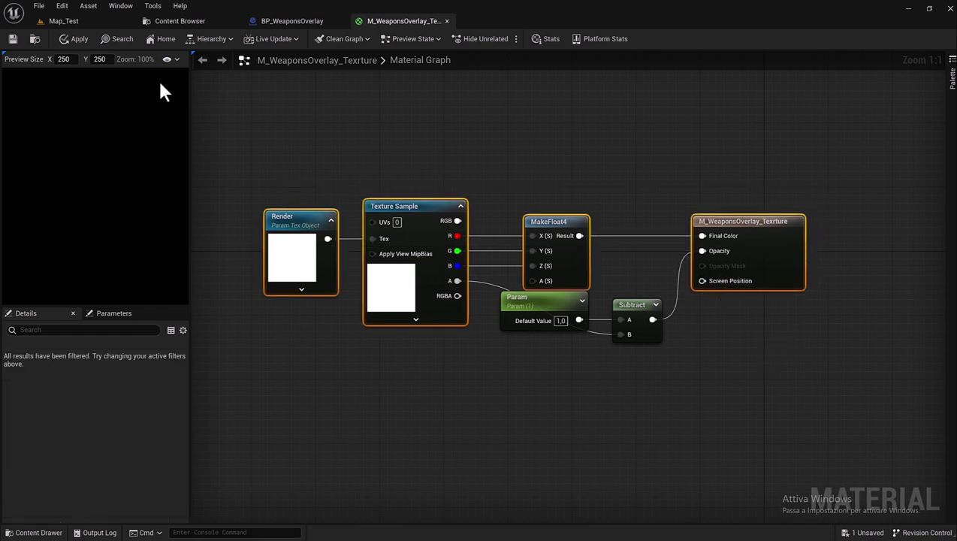
- Apply the material edits and navigate Content > UI > Menu to locate W_LyraFrontEnd
left_click(15, 39)
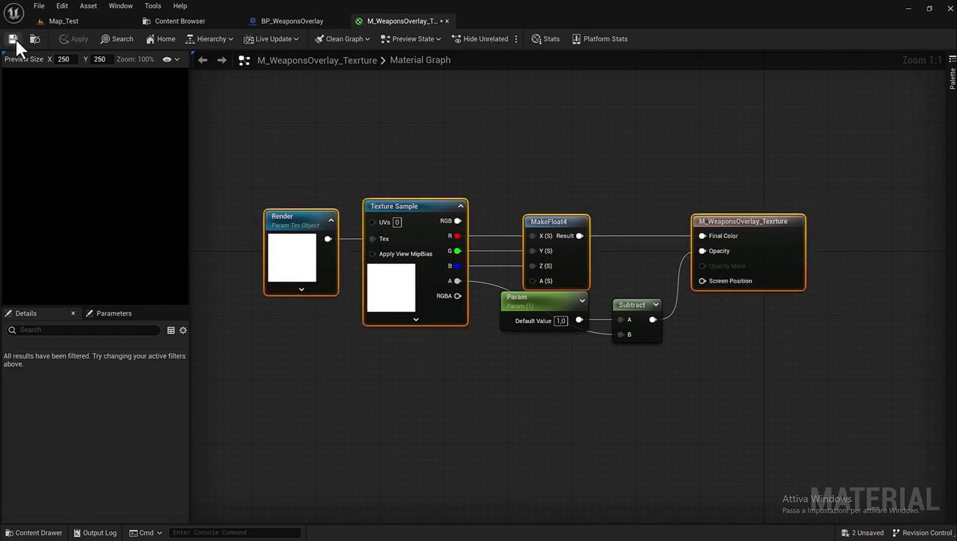
left_click(178, 25)
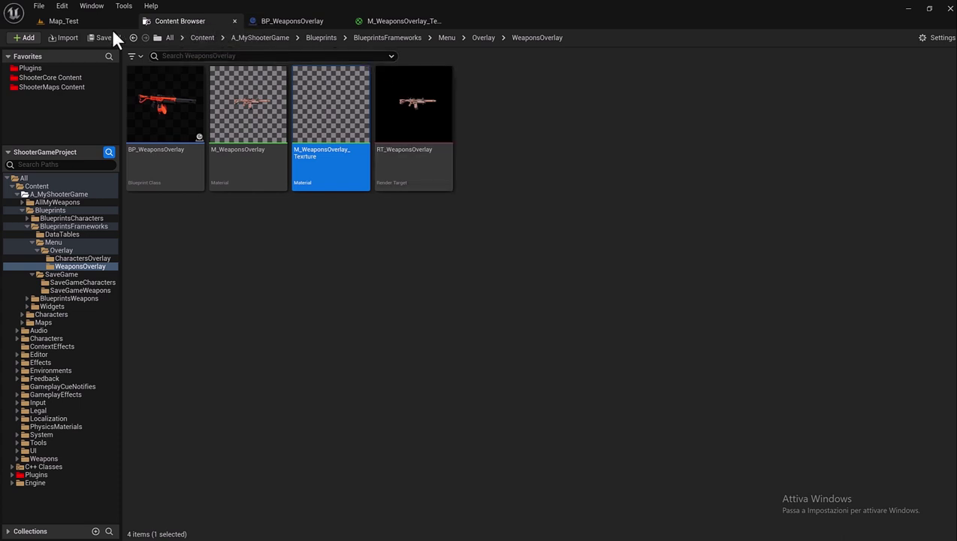
left_click(200, 38)
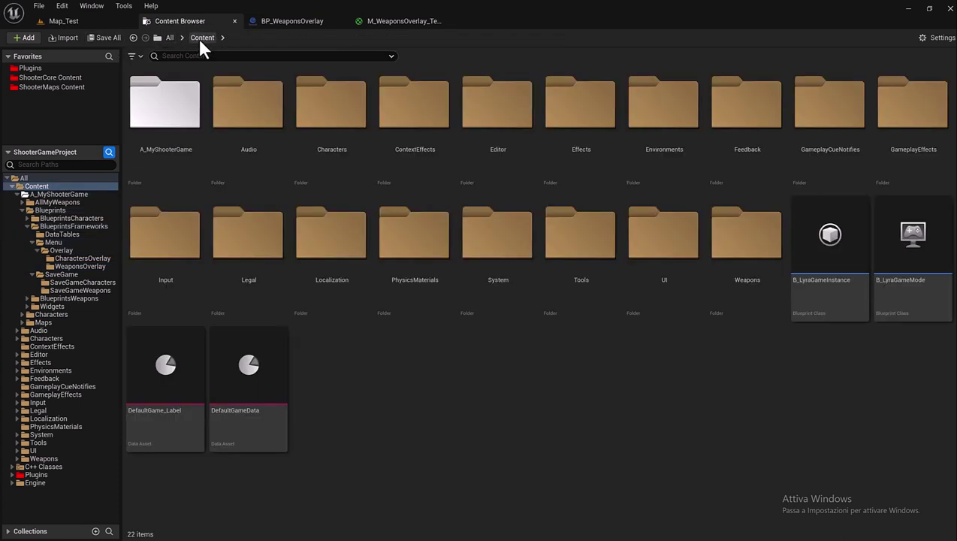
left_click(32, 451)
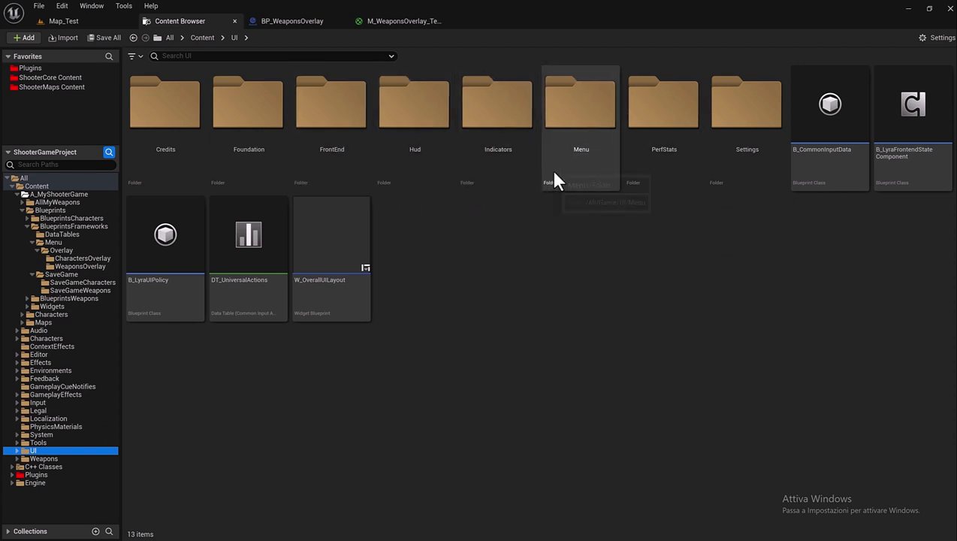
double_click(346, 171)
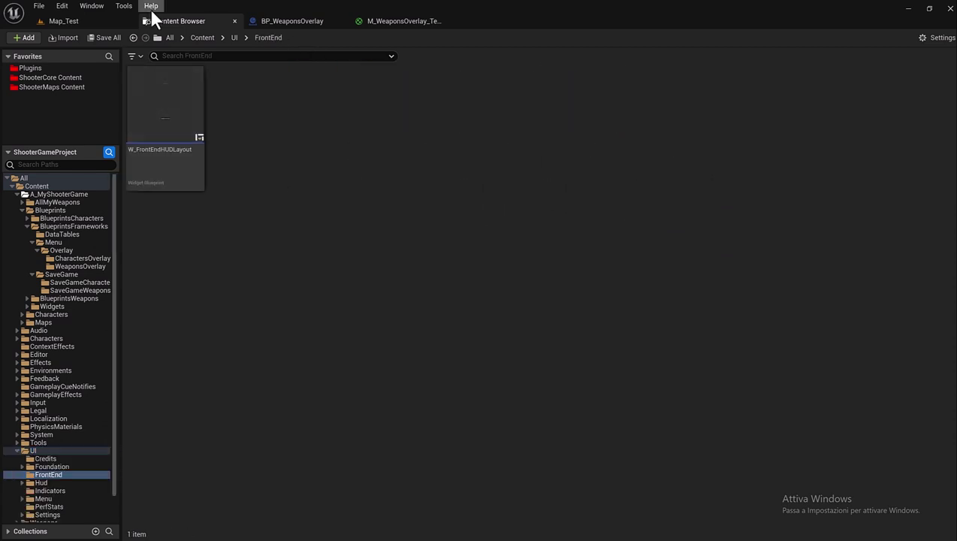
left_click(234, 37)
double_click(565, 165)
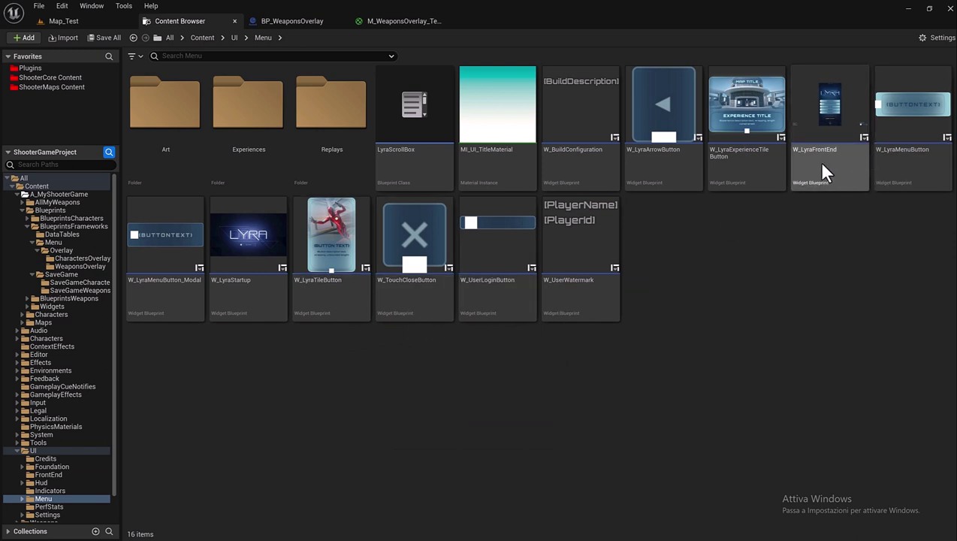
mouse_move(821, 161)
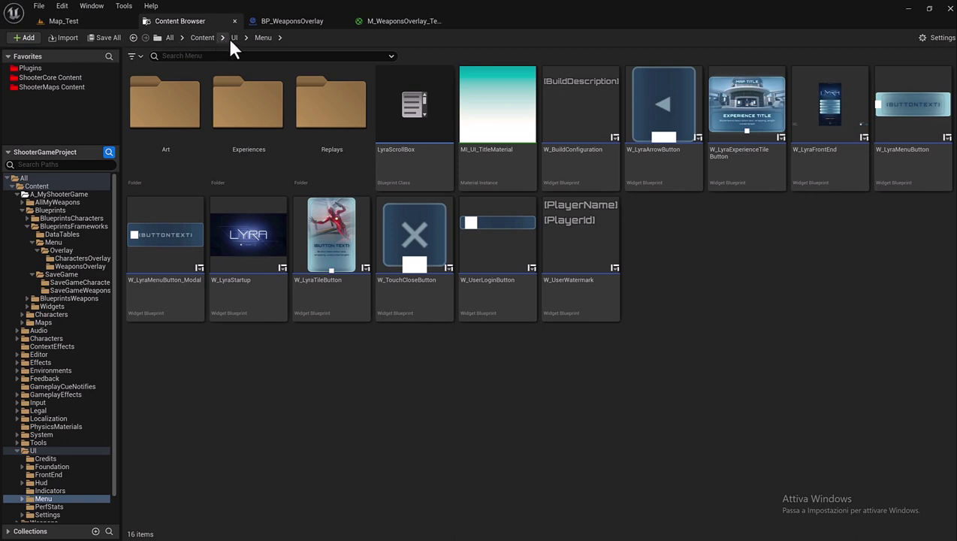
- Open W_LyraFrontEnd for editing, then duplicate W_CharacterSelection in the UI/Menu/Experiences folder
left_click(819, 160)
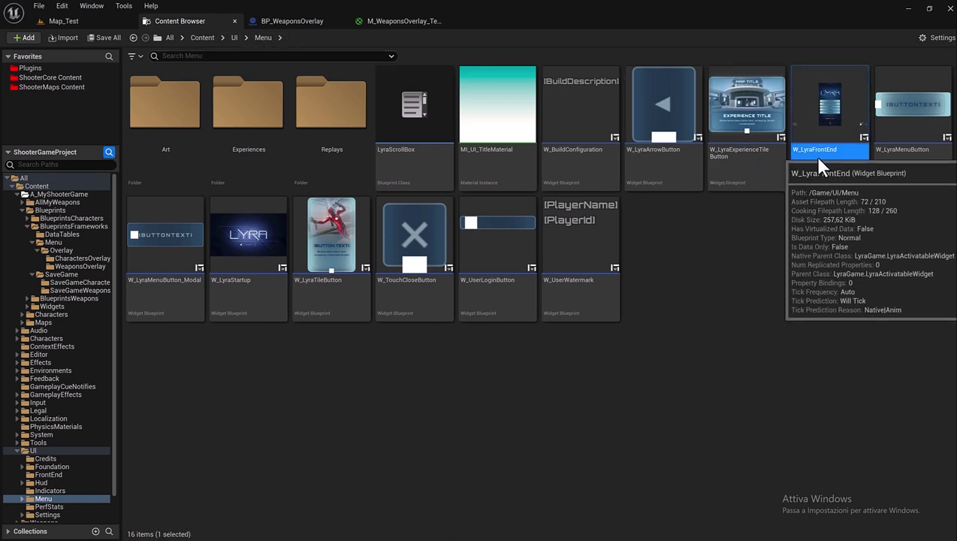
double_click(816, 167)
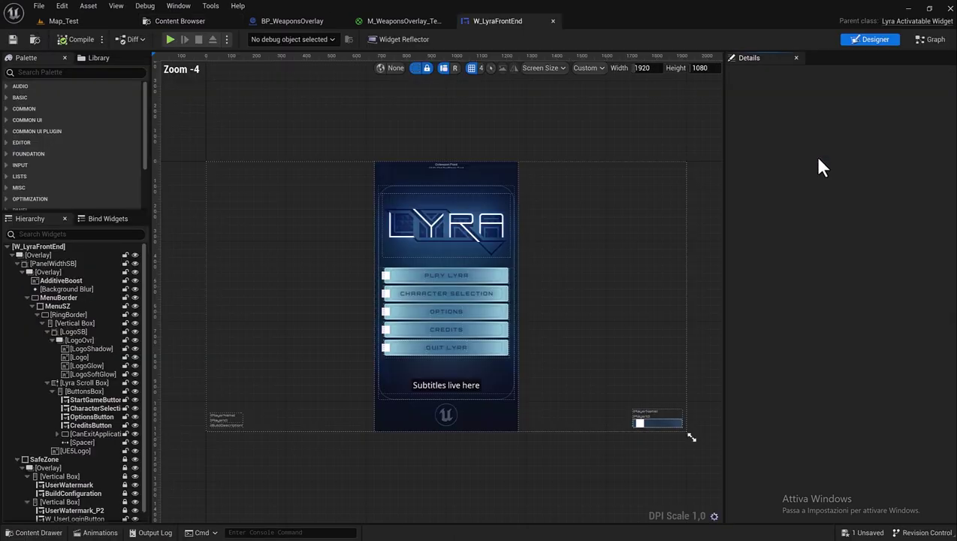
left_click(191, 23)
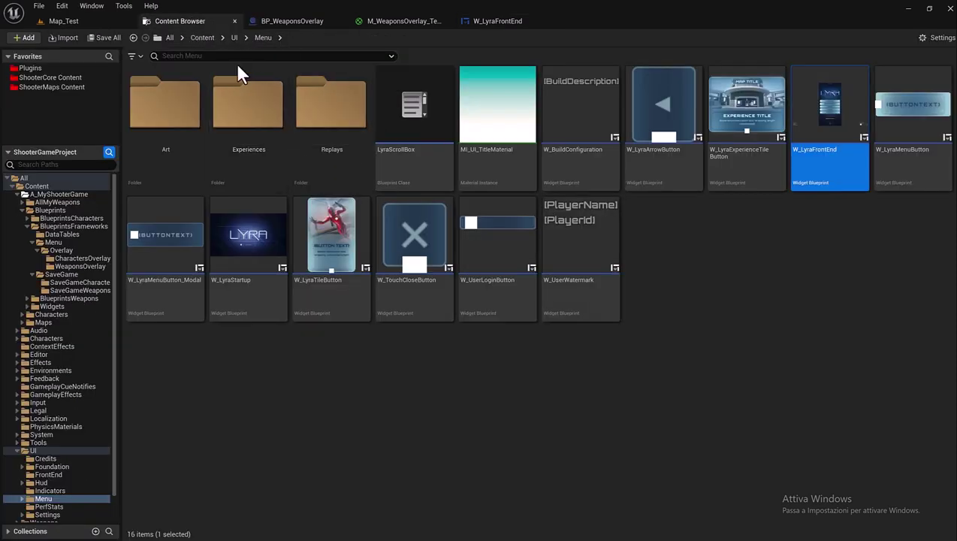
double_click(263, 152)
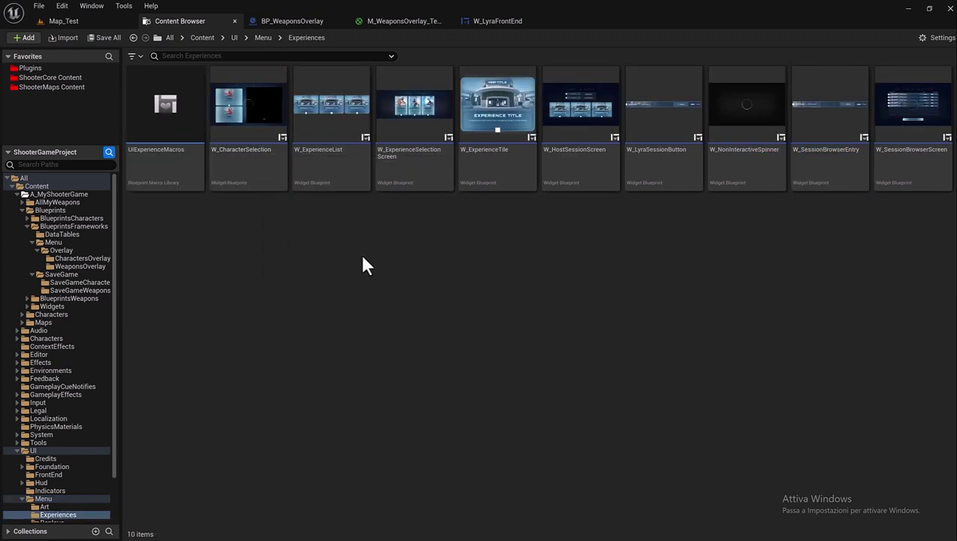
right_click(239, 172)
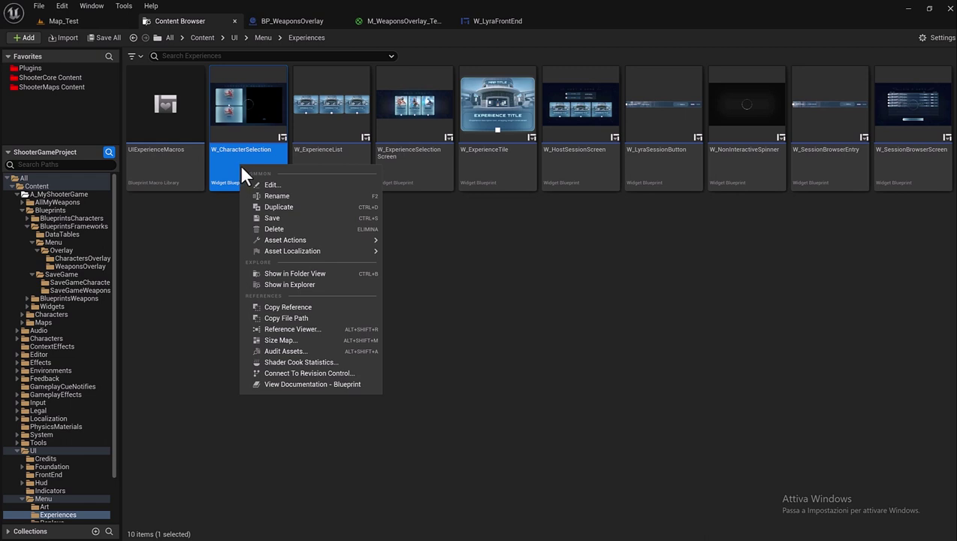
left_click(279, 209)
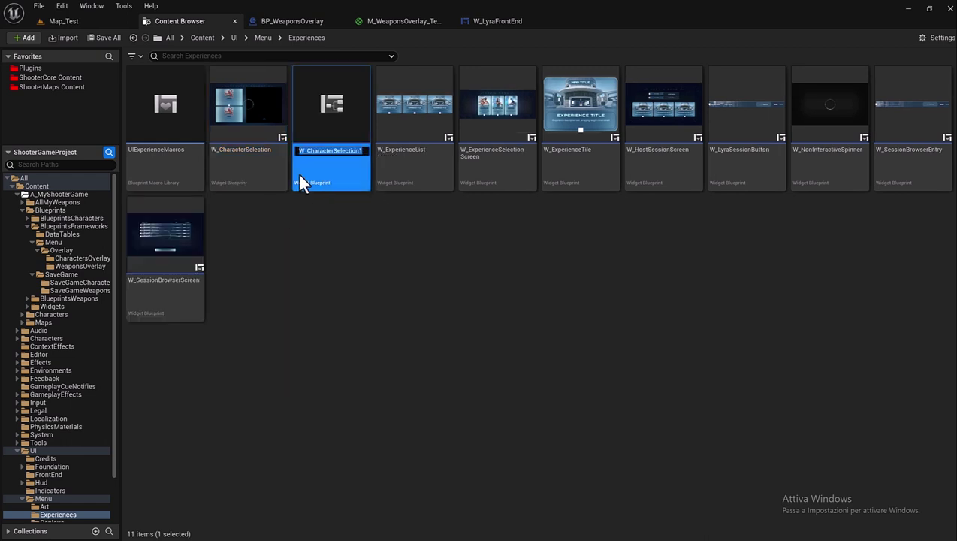
- Rename the duplicate W_CharacterSelection1 to W_WeaponsSelection
left_click_drag(308, 150, 327, 151)
type("Weapons")
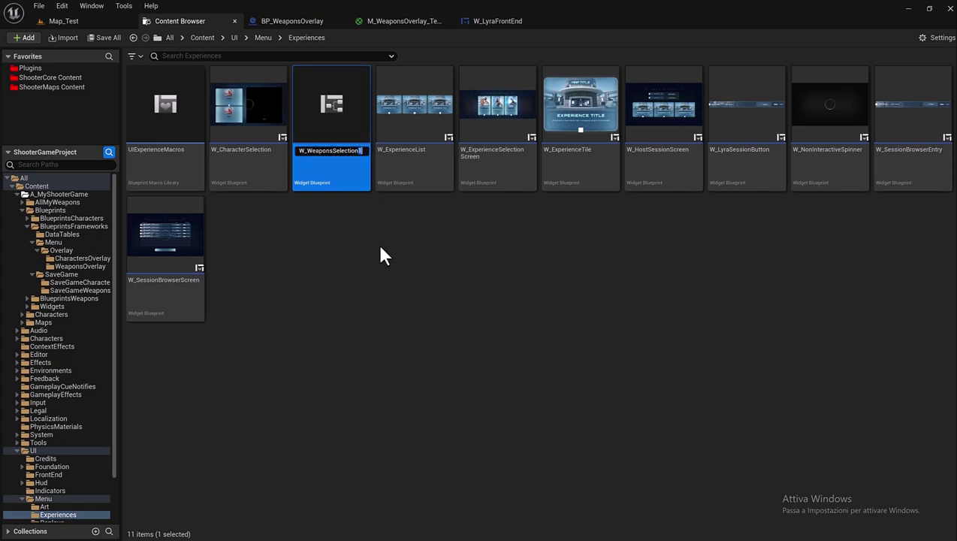
key("BackSpace")
key("Return")
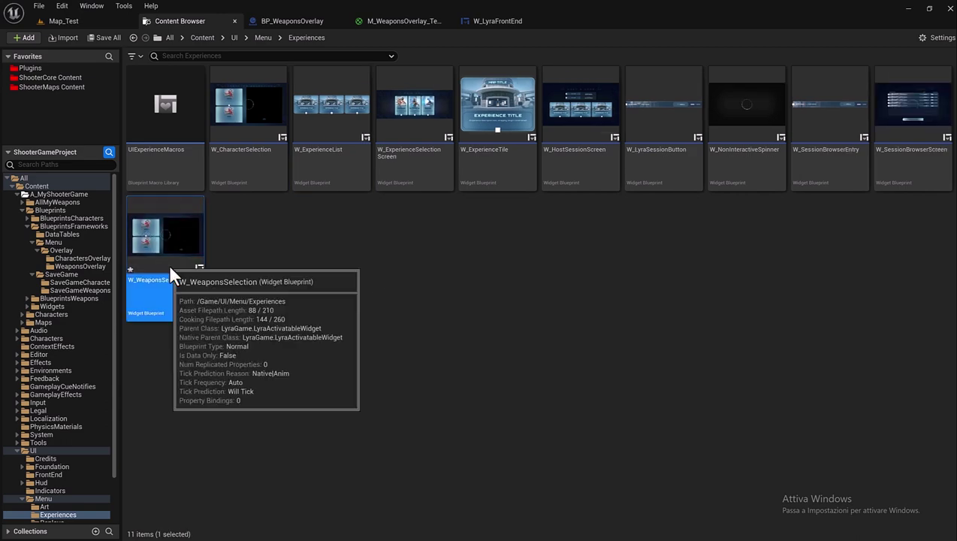
- Open W_WeaponsSelection in the widget editor and close the BP_WeaponsOverlay and material editor tabs
double_click(169, 263)
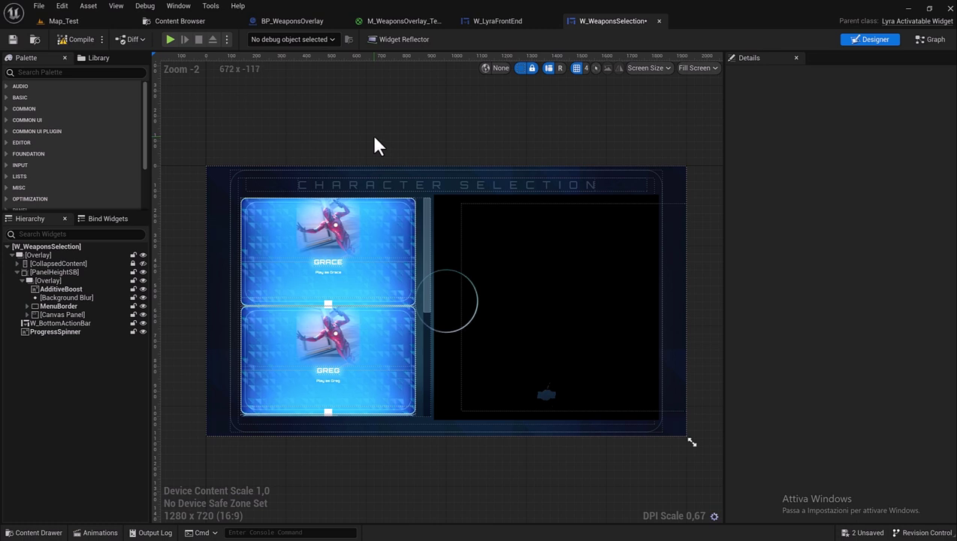
scroll(373, 143, "down", 2)
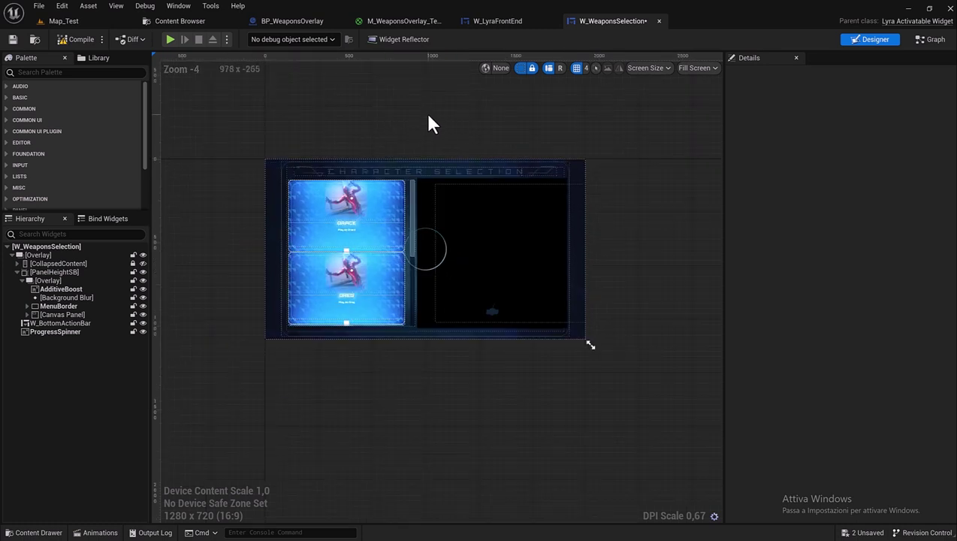
scroll(425, 118, "up", 1)
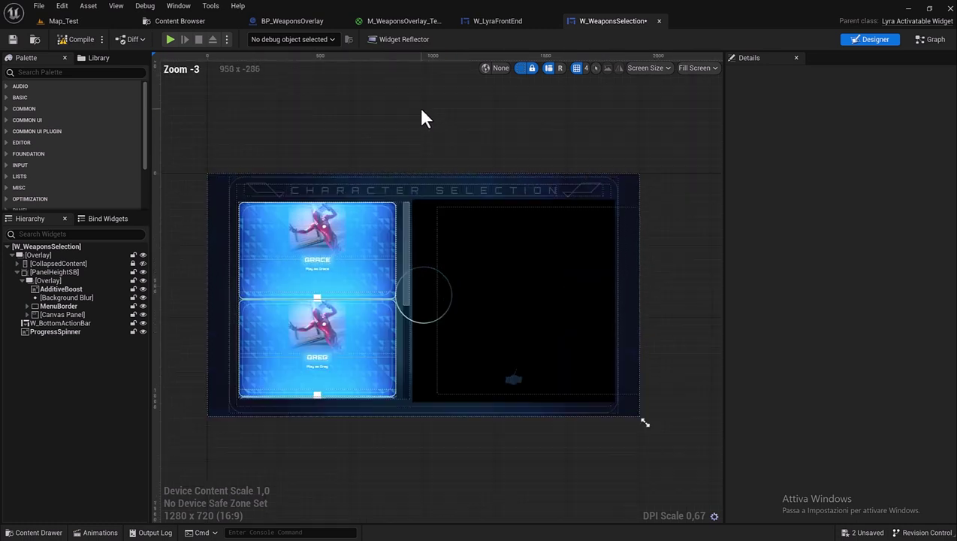
left_click(340, 21)
left_click(340, 21)
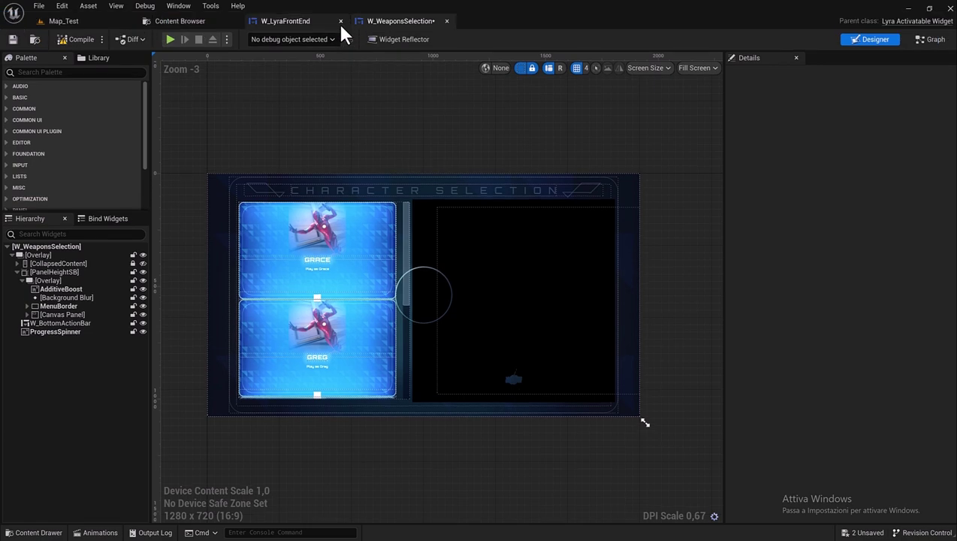
- In W_LyraFrontEnd's Hierarchy, duplicate the CharacterSelection button and rename the copy WeaponSelection
left_click(282, 29)
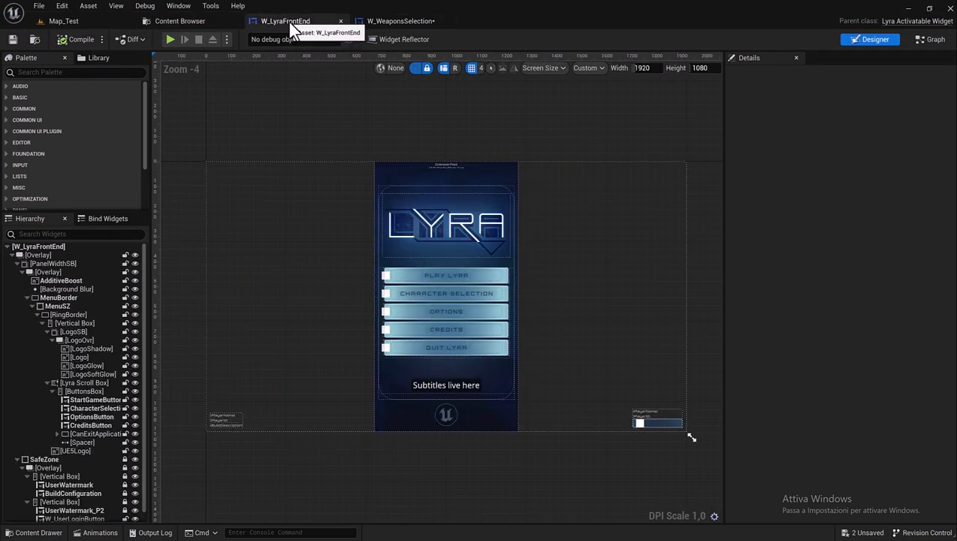
scroll(449, 319, "up", 2)
scroll(315, 239, "down", 2)
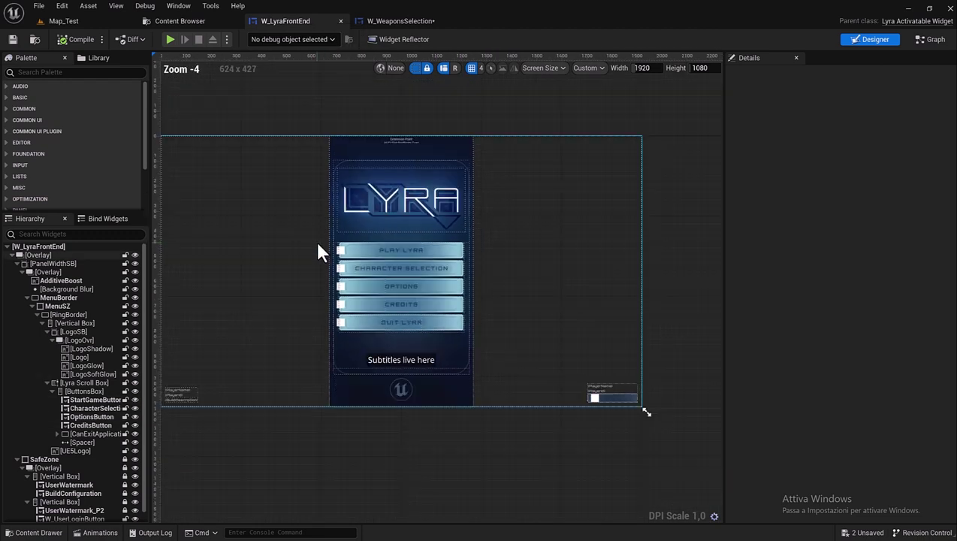
scroll(308, 248, "up", 1)
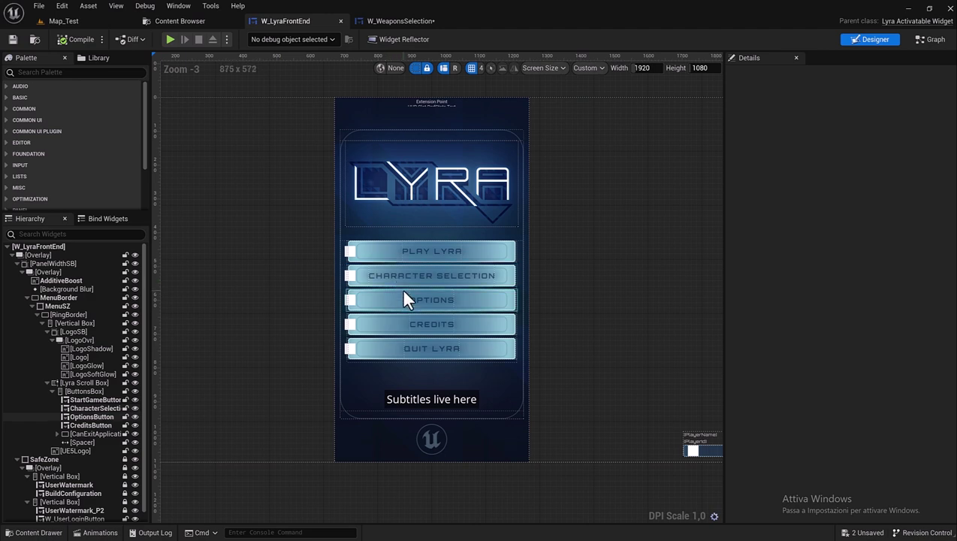
scroll(73, 302, "down", 1)
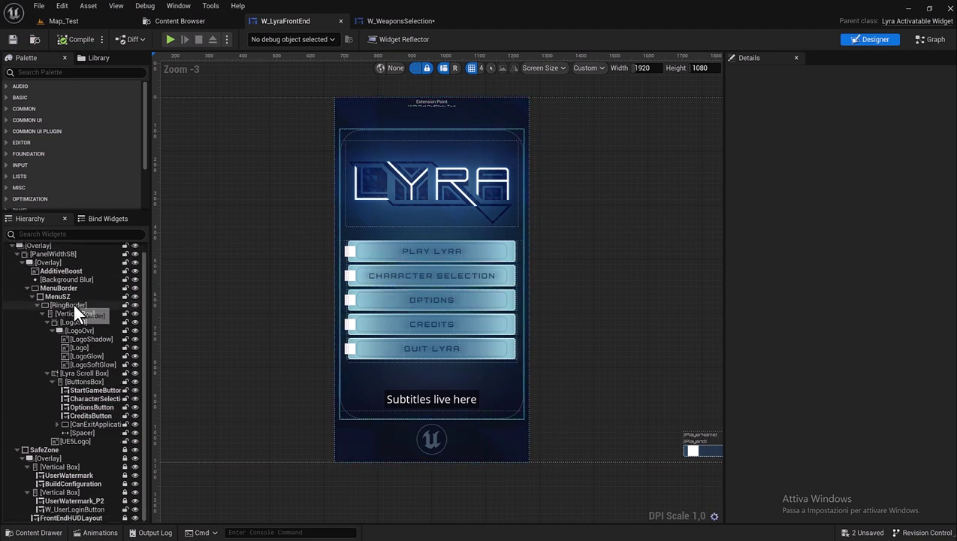
left_click(91, 398)
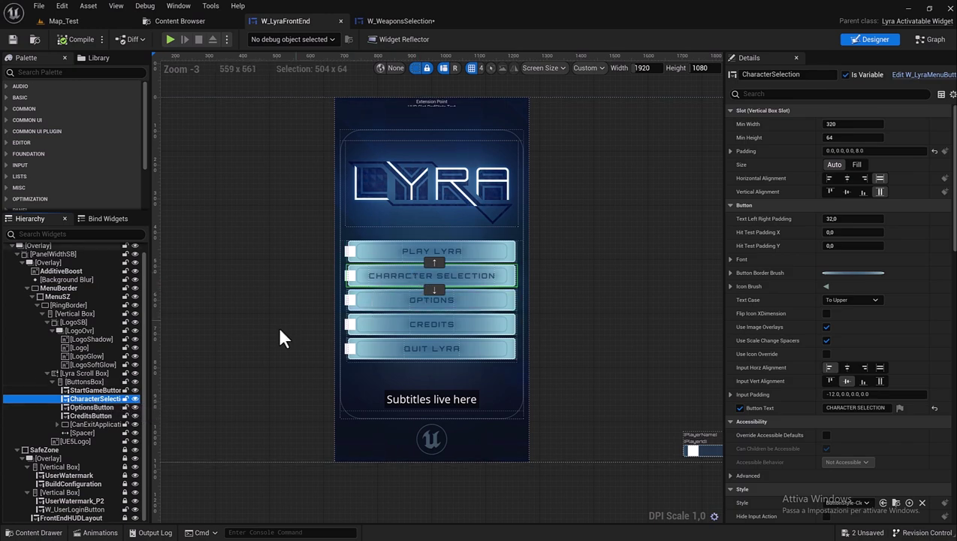
double_click(84, 399)
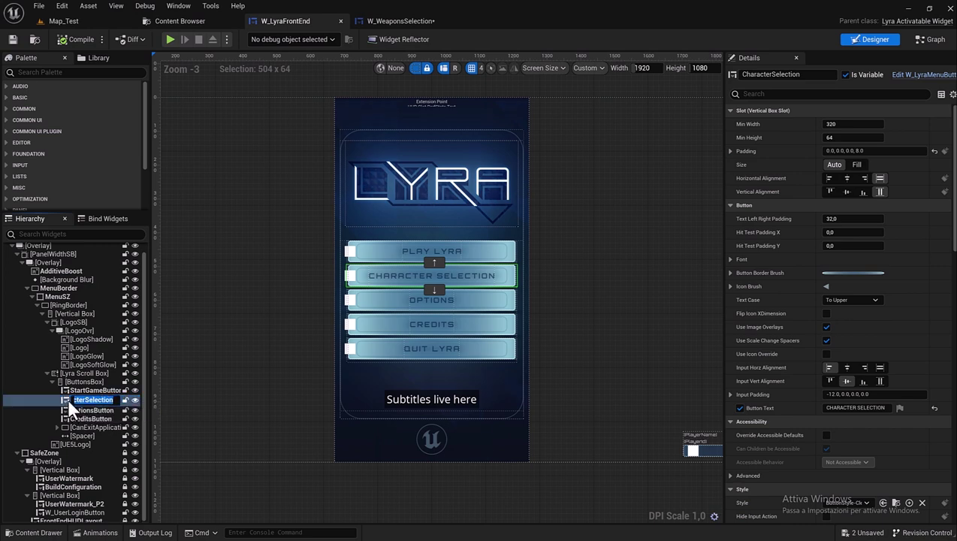
left_click(70, 398)
key("ctrl+d")
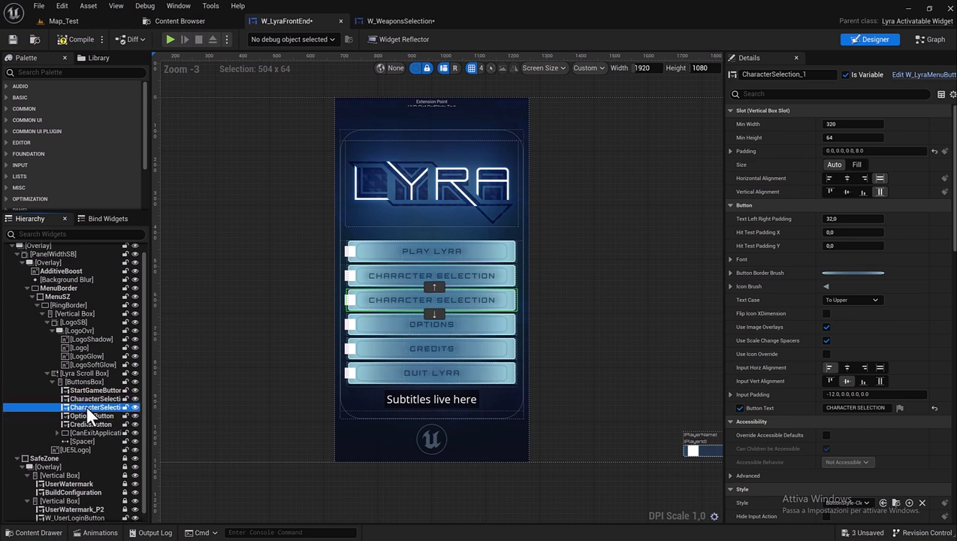
double_click(87, 408)
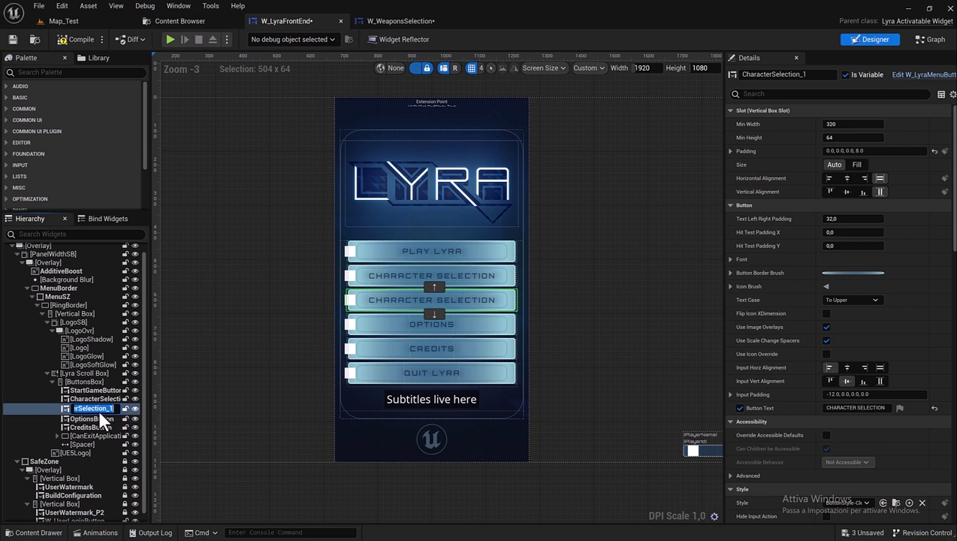
left_click(109, 409)
key("BackSpace")
key("BackSpace")
left_click_drag(81, 412, 40, 406)
type("W")
key("Return")
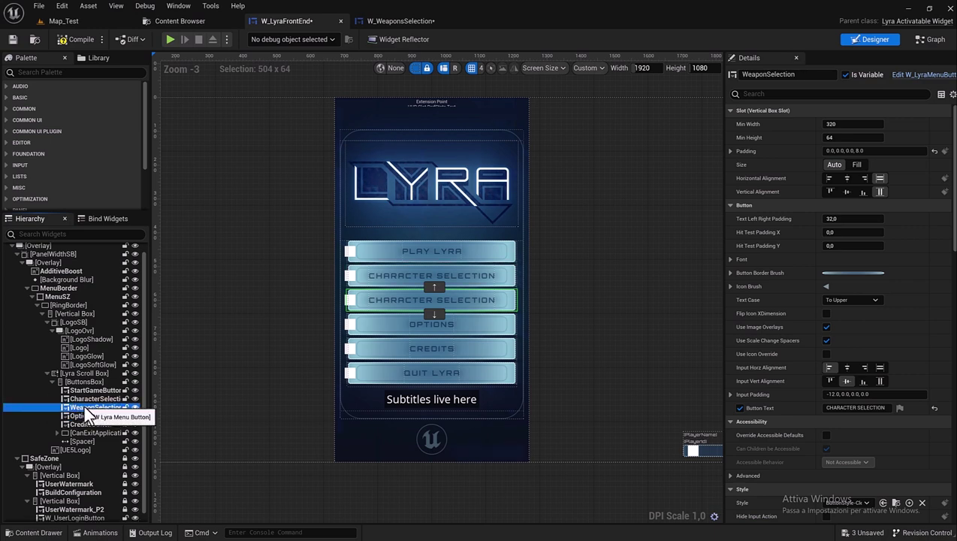
- Change the copy's Button Text to WEAPON SELECTION, then compile and save the widget
left_click(822, 94)
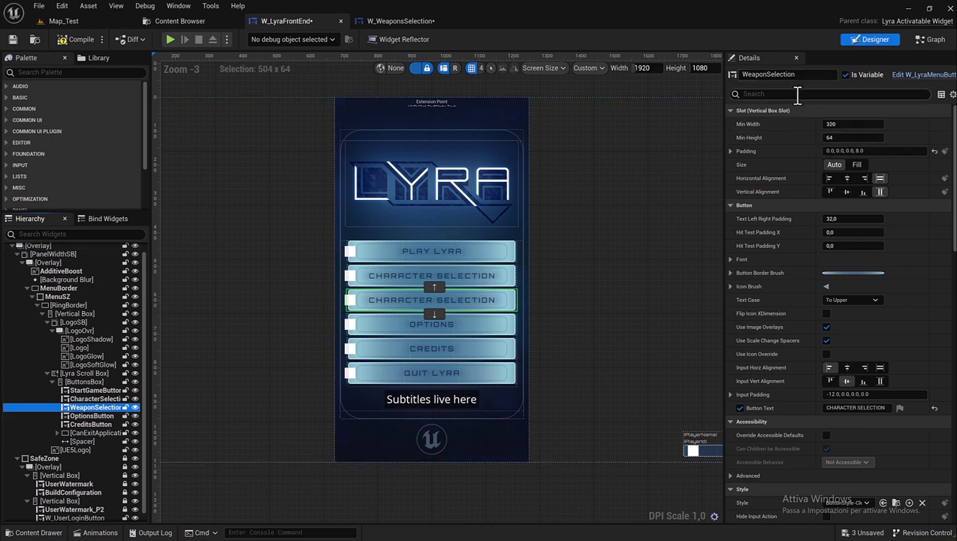
scroll(844, 135, "down", 1)
scroll(849, 150, "down", 2)
scroll(857, 167, "down", 1)
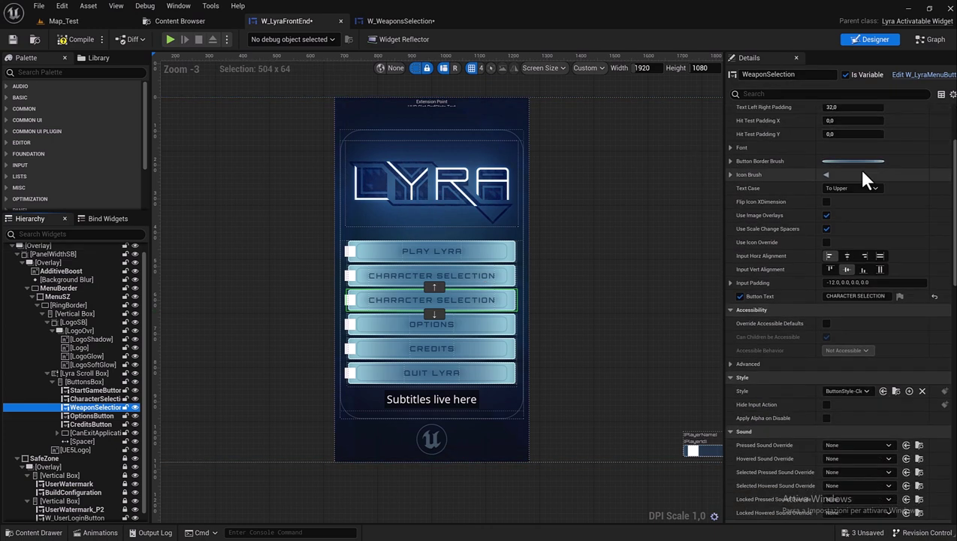
scroll(857, 167, "down", 1)
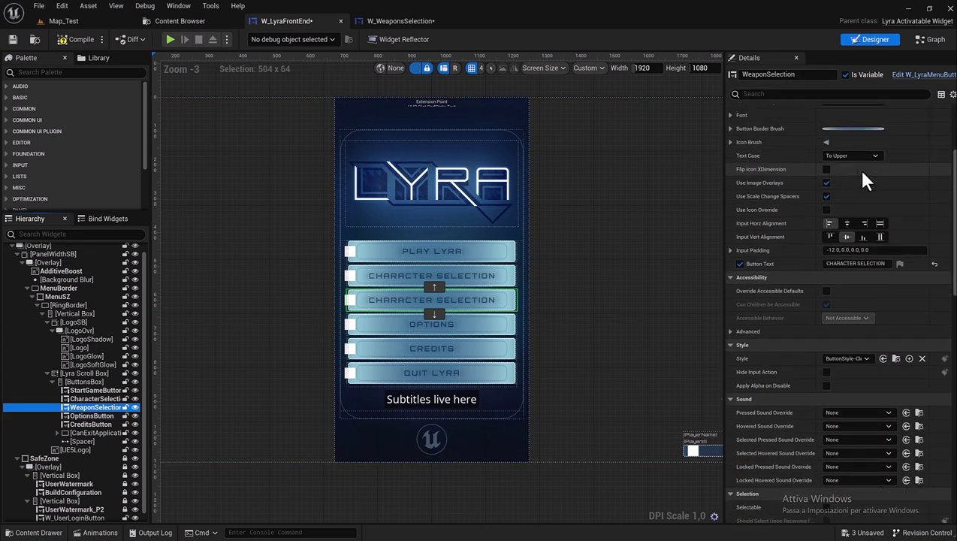
double_click(852, 263)
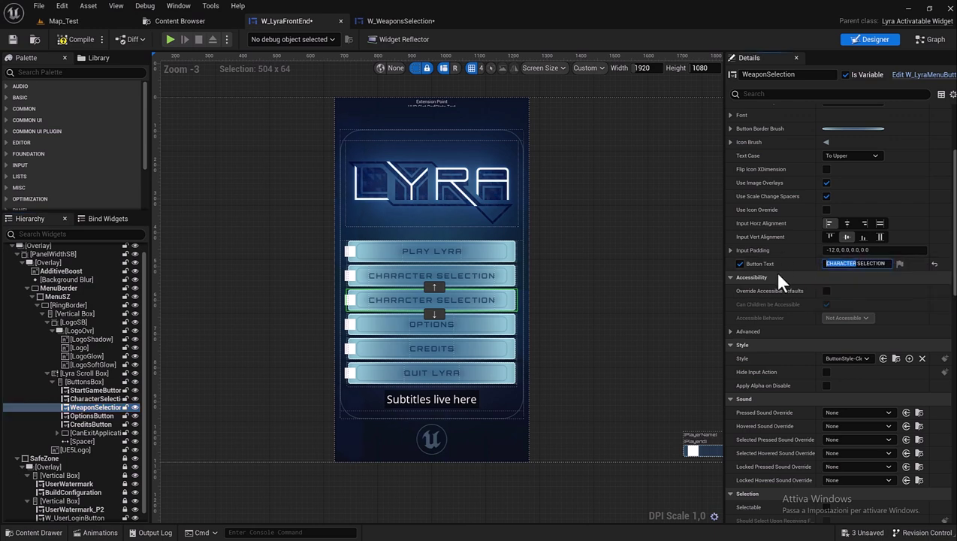
type("WEAPON")
key("Return")
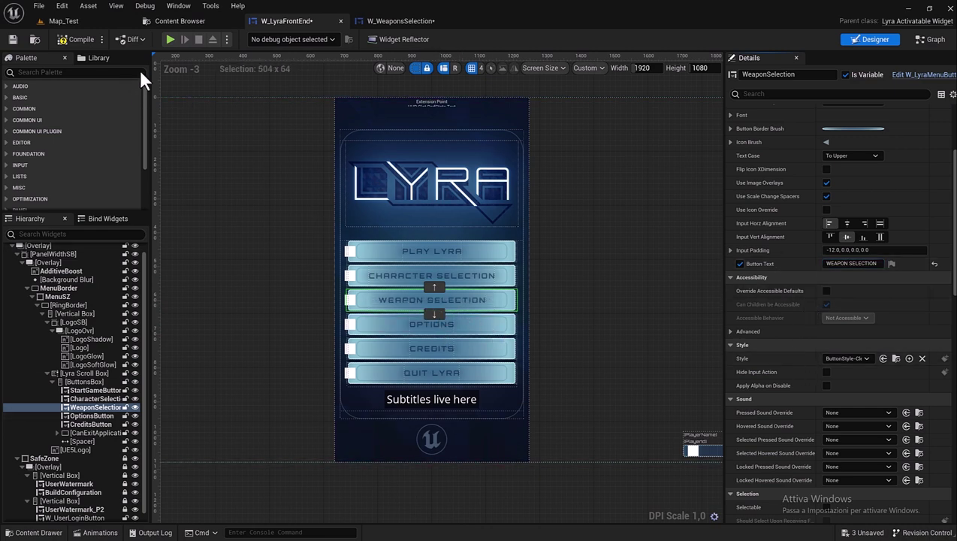
left_click(77, 39)
left_click(15, 37)
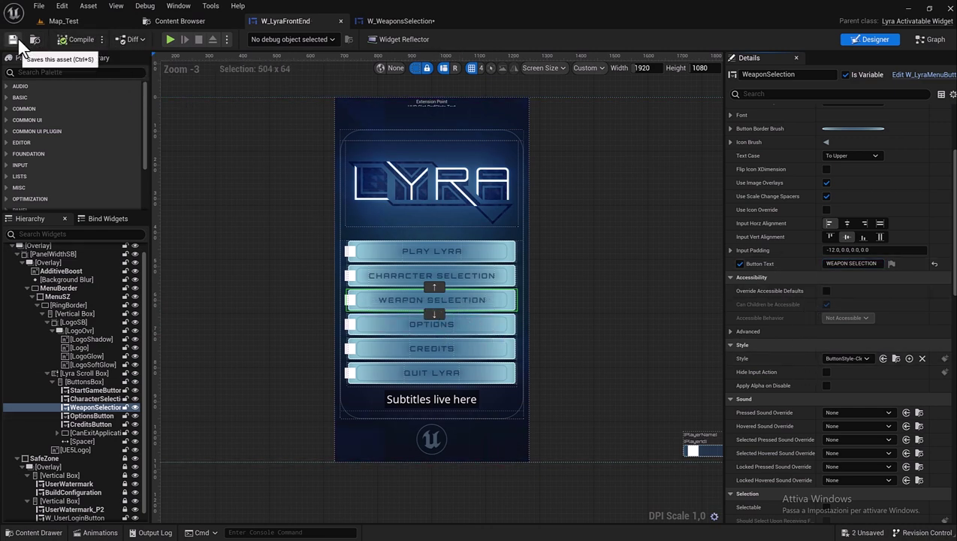
- In the Graph view, add an On Button Base Clicked event for the WeaponSelection button
left_click(936, 48)
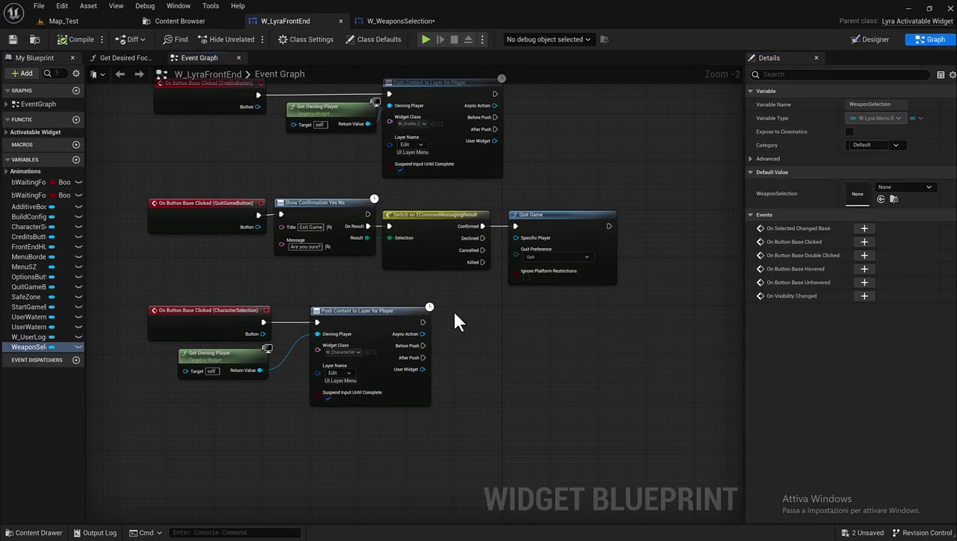
right_click_drag(458, 322, 508, 197)
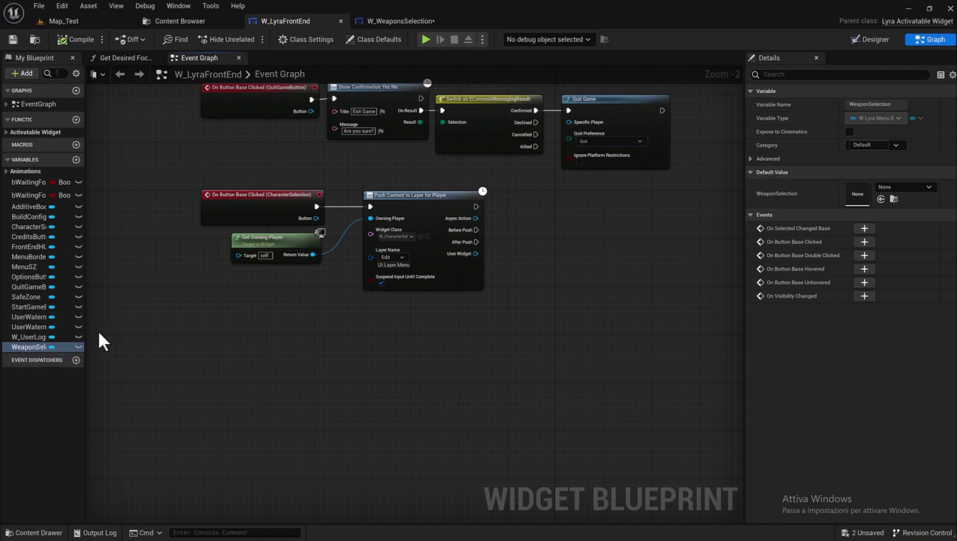
left_click_drag(83, 332, 124, 330)
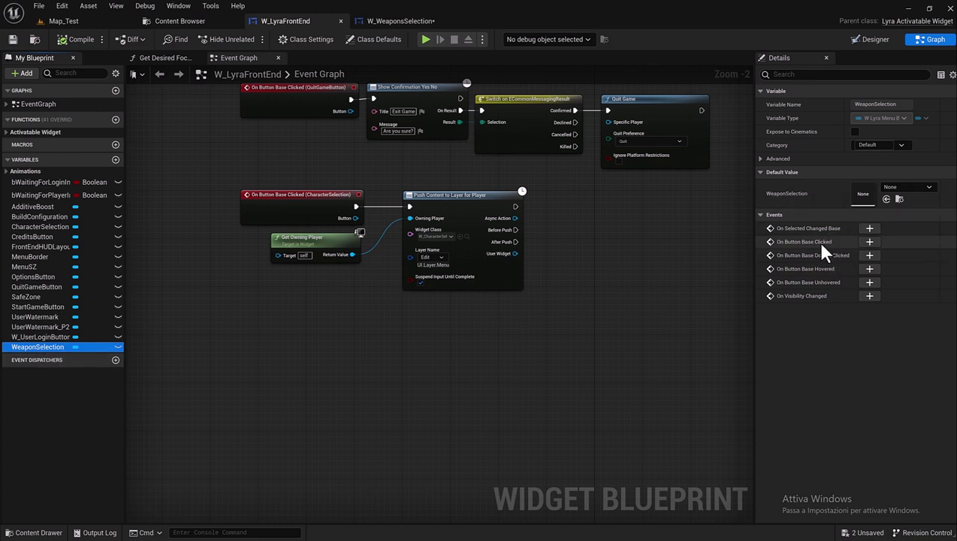
left_click(868, 241)
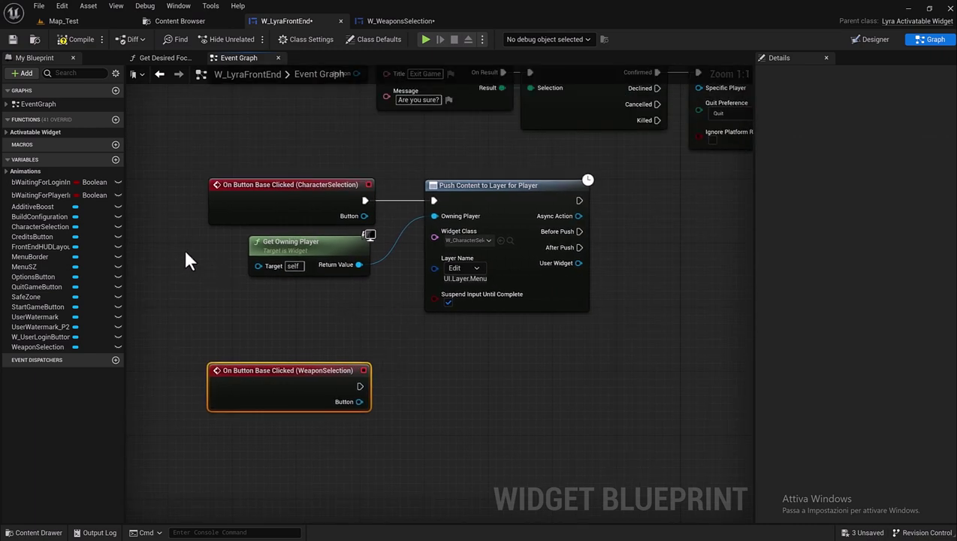
- Copy the Get Owning Player and Push Content to Layer nodes and place the copies beside the new event
left_click_drag(188, 256, 487, 328)
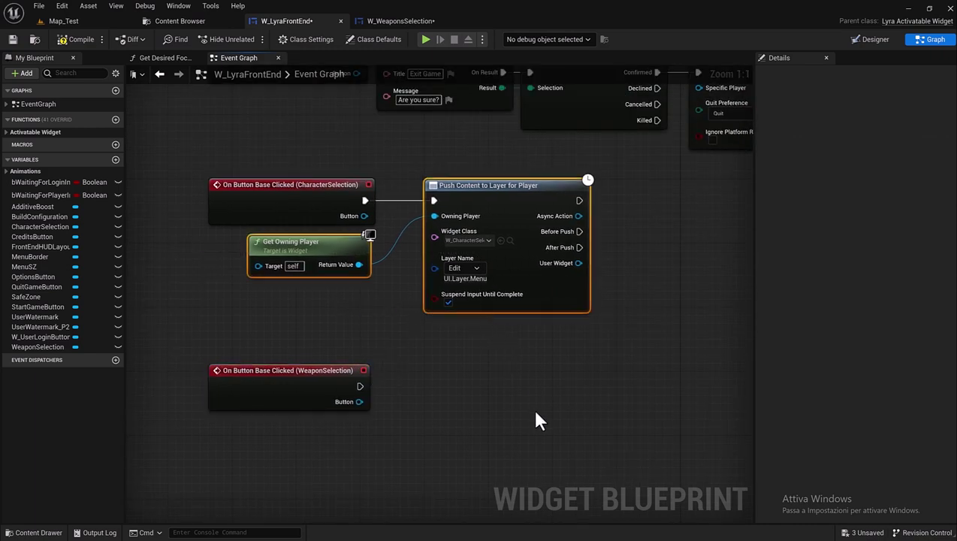
key("ctrl+c")
key("ctrl+v")
right_click_drag(536, 414, 510, 263)
left_click_drag(663, 246, 469, 248)
mouse_move(449, 198)
right_mouse_down()
mouse_move(468, 291)
mouse_move(446, 171)
right_mouse_up()
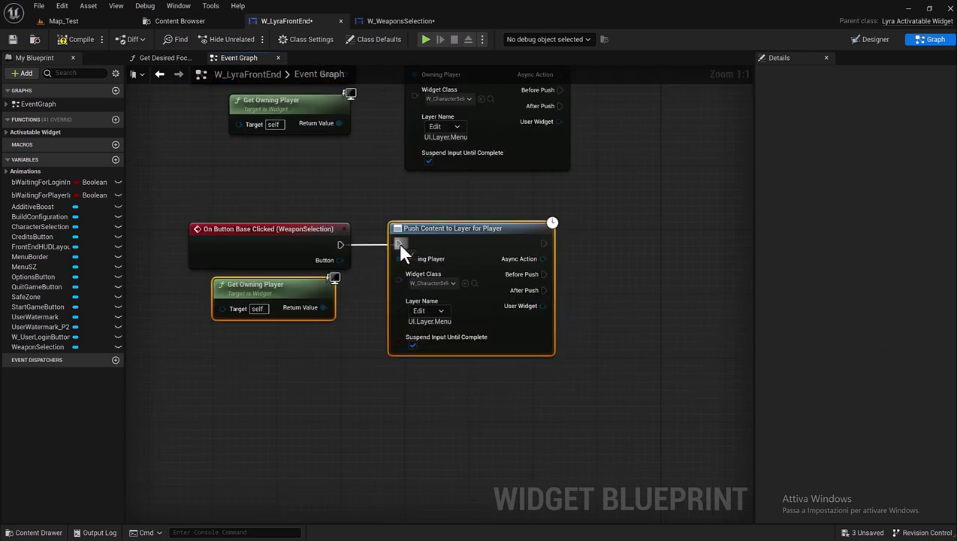
- Set the pasted Push Content to Layer node's Widget Class to W_WeaponsSelection
left_click(449, 284)
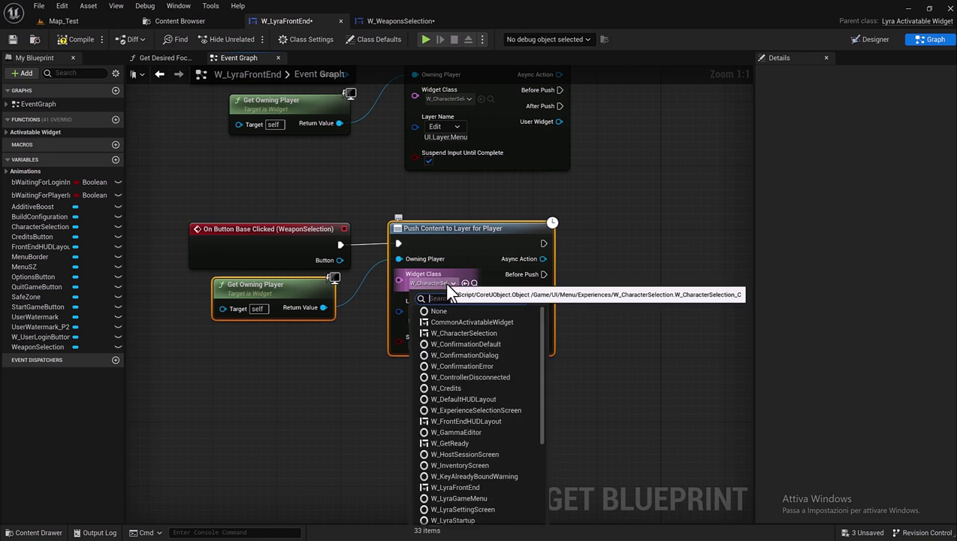
key("ctrl+v")
left_click(421, 298)
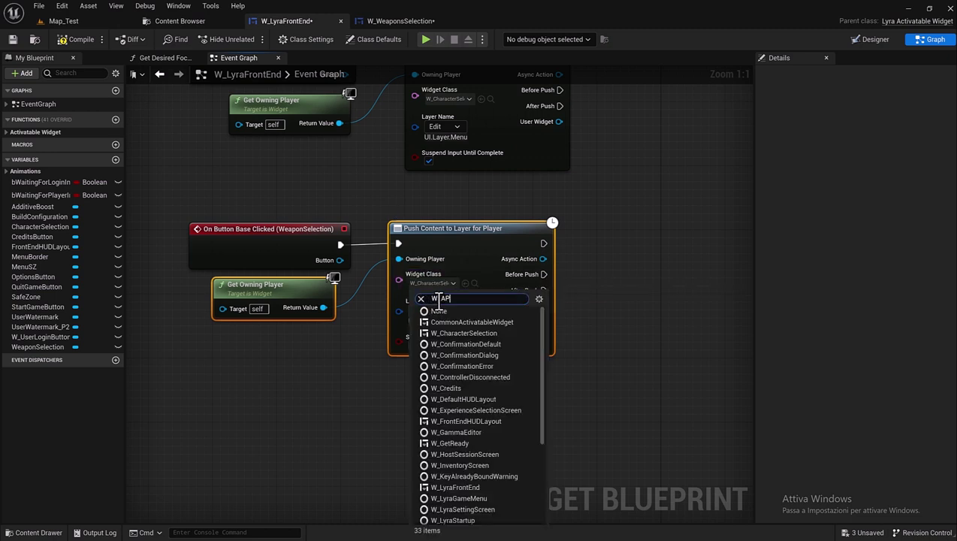
type("O")
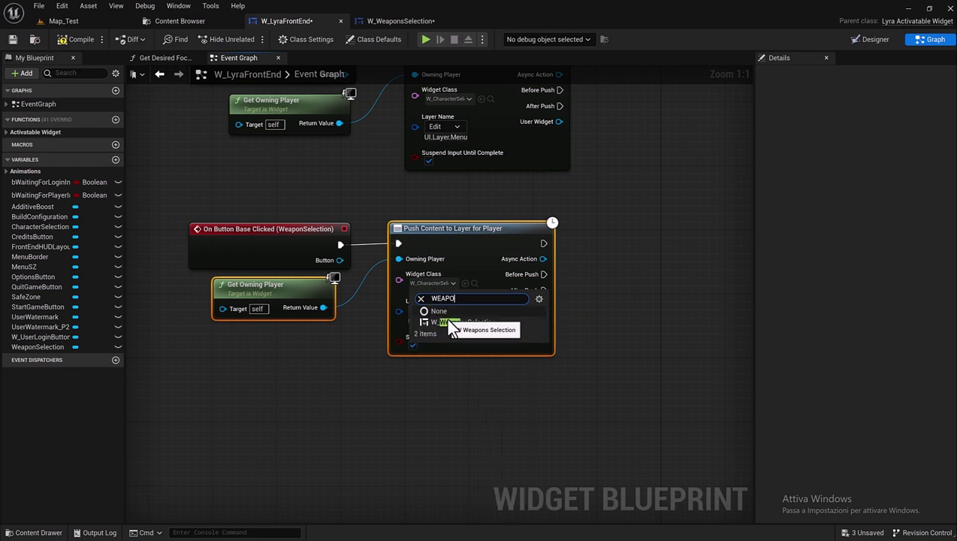
left_click(465, 326)
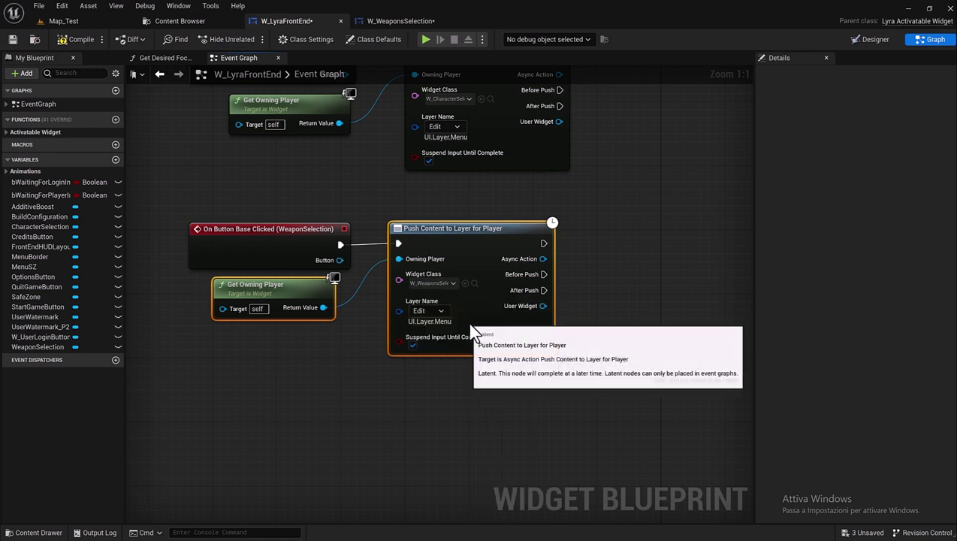
right_click_drag(306, 342, 357, 352)
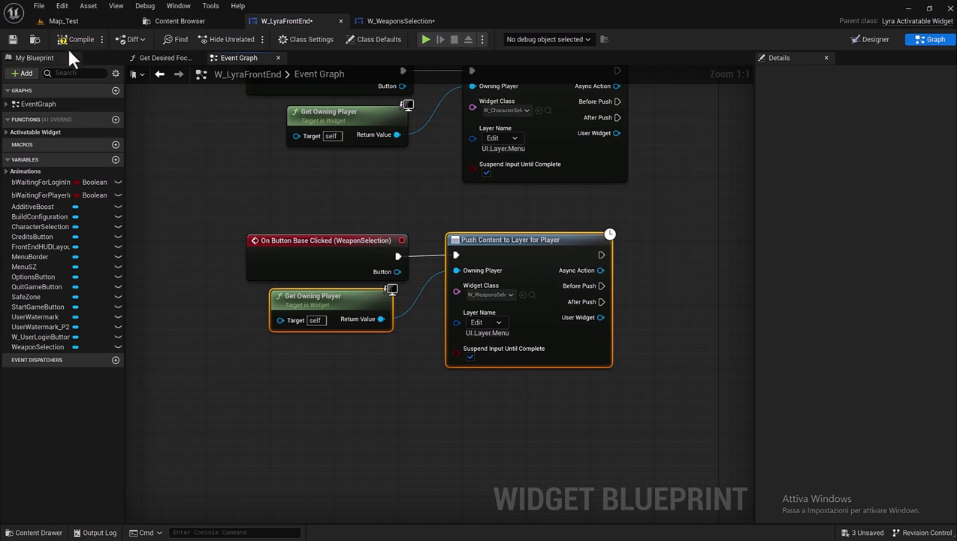
- Attempt to save W_LyraFrontEnd, dismiss the validation Message Log, and bring up the W_WeaponsSelection tab
left_click(12, 39)
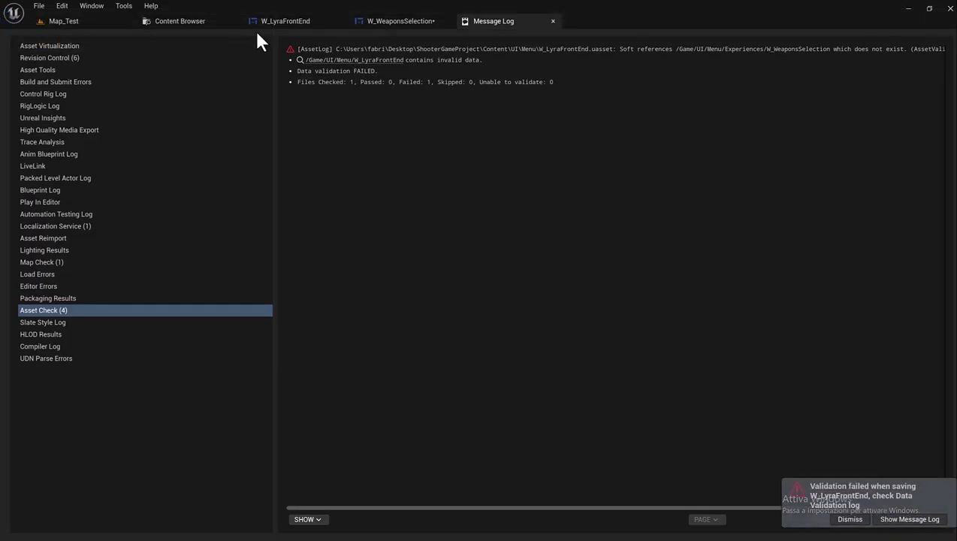
left_click(553, 21)
left_click(303, 21)
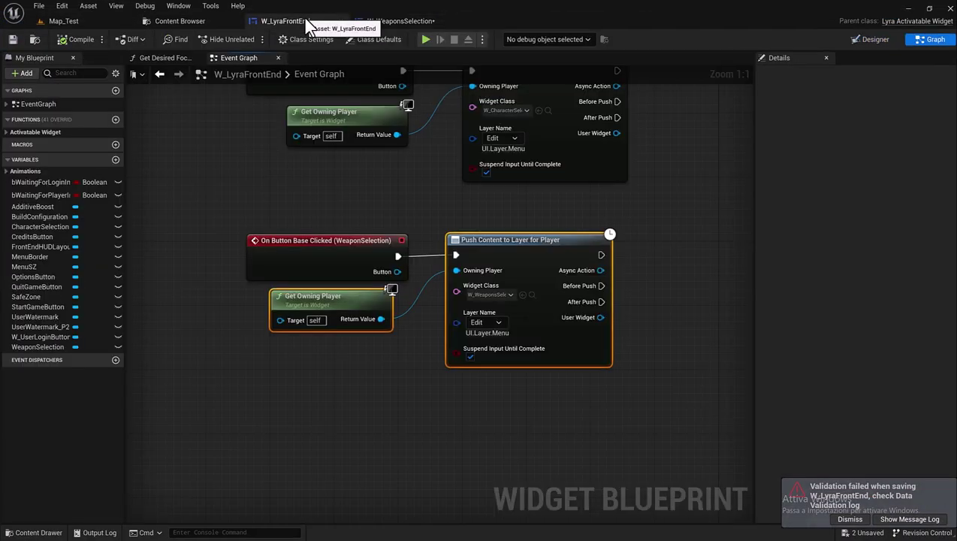
left_click(867, 36)
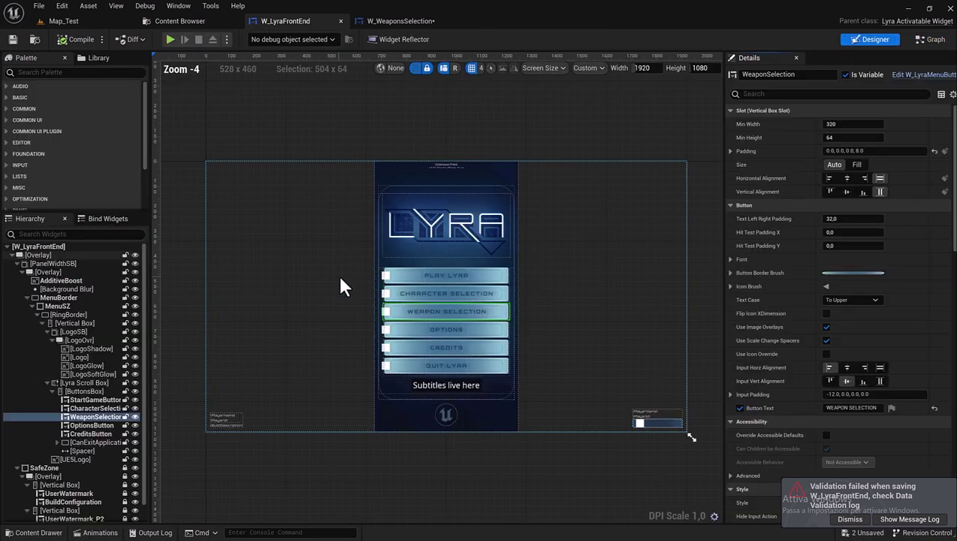
left_click(922, 42)
scroll(444, 319, "down", 1)
scroll(462, 312, "up", 1)
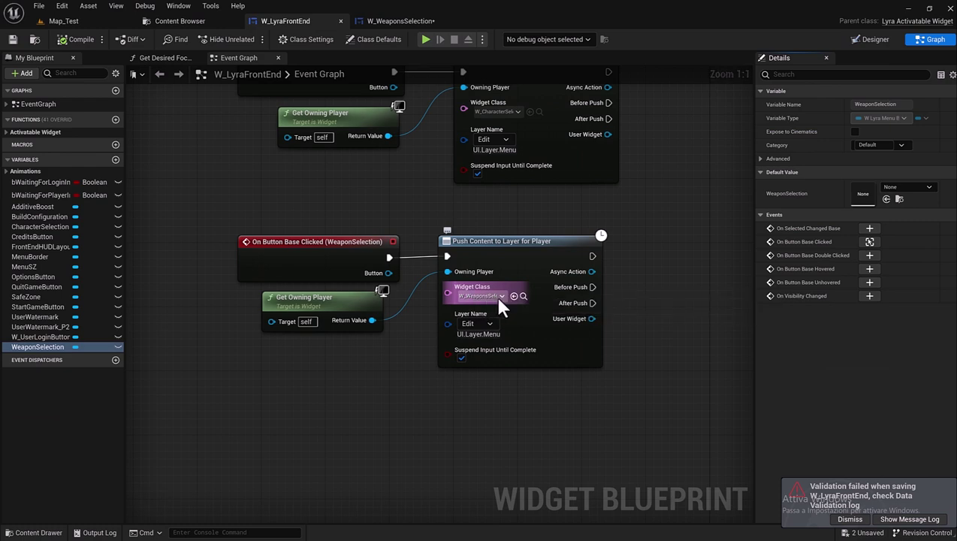
left_click(391, 24)
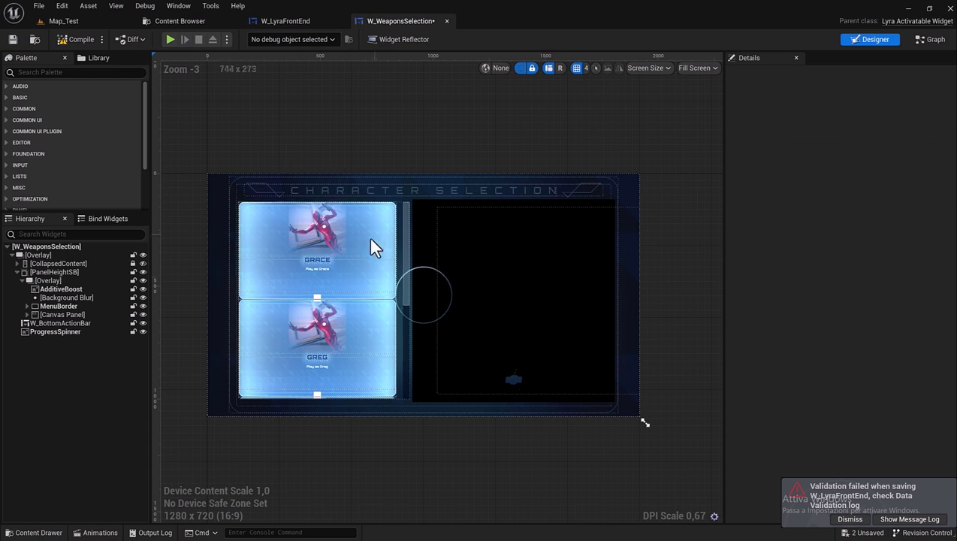
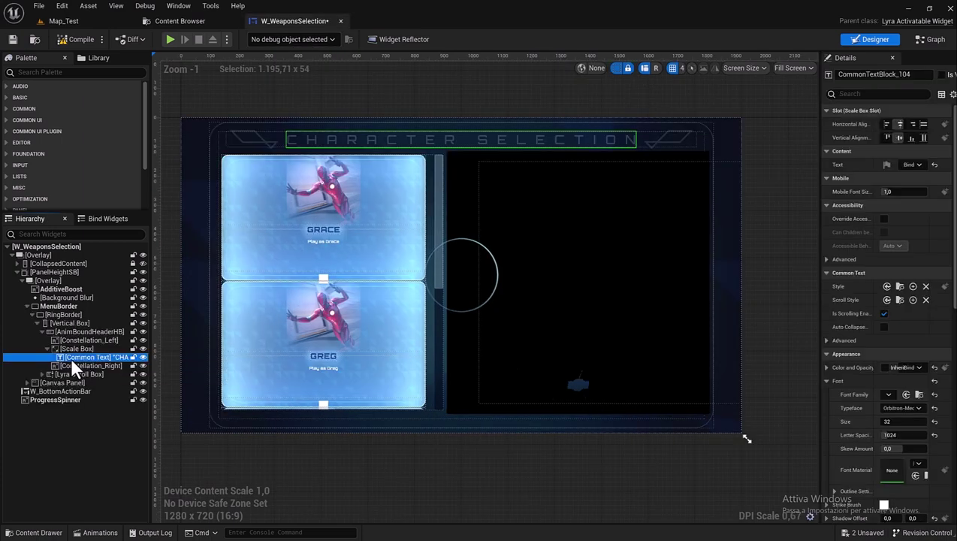
- Change the header Common Text's content from CHARACTER SELECTION to WEAPON SELECTION
left_click(344, 21)
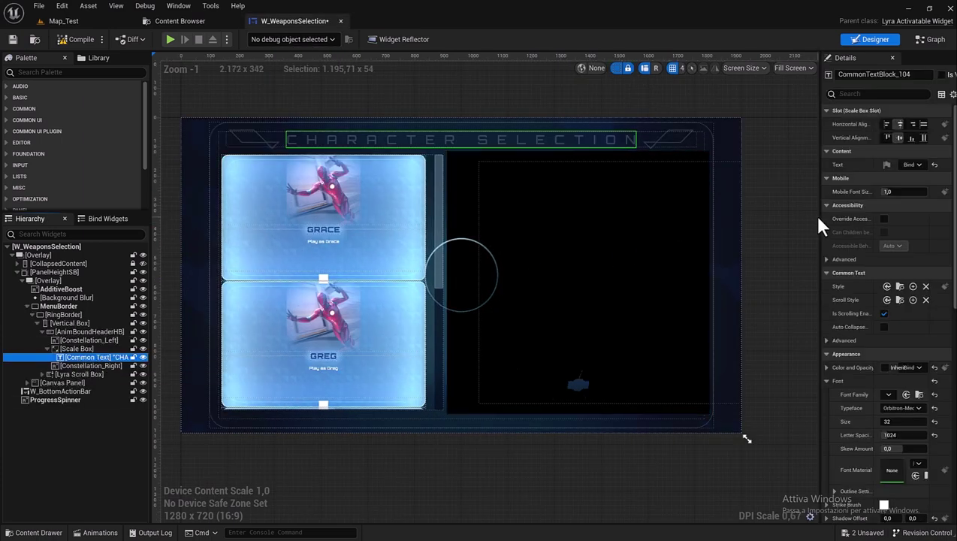
left_click_drag(819, 218, 727, 224)
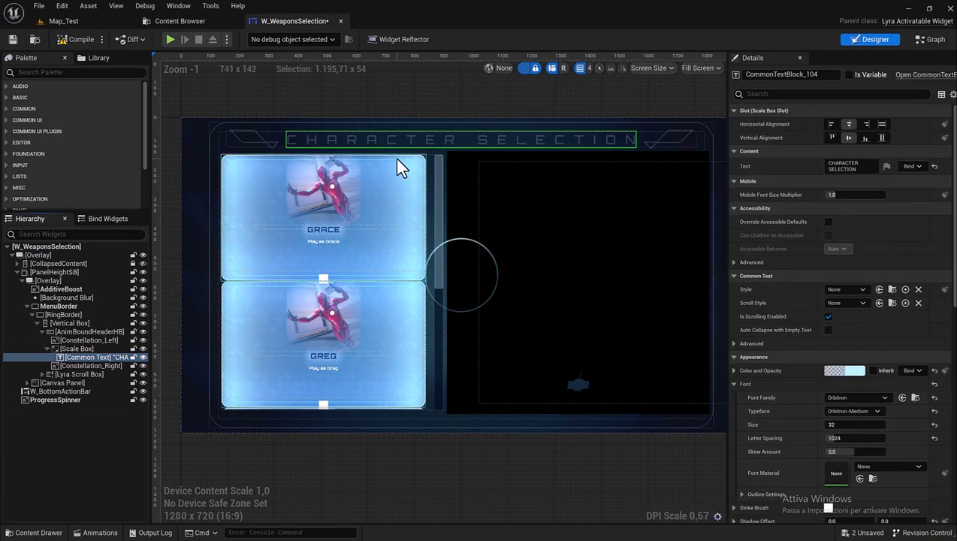
scroll(786, 280, "down", 2)
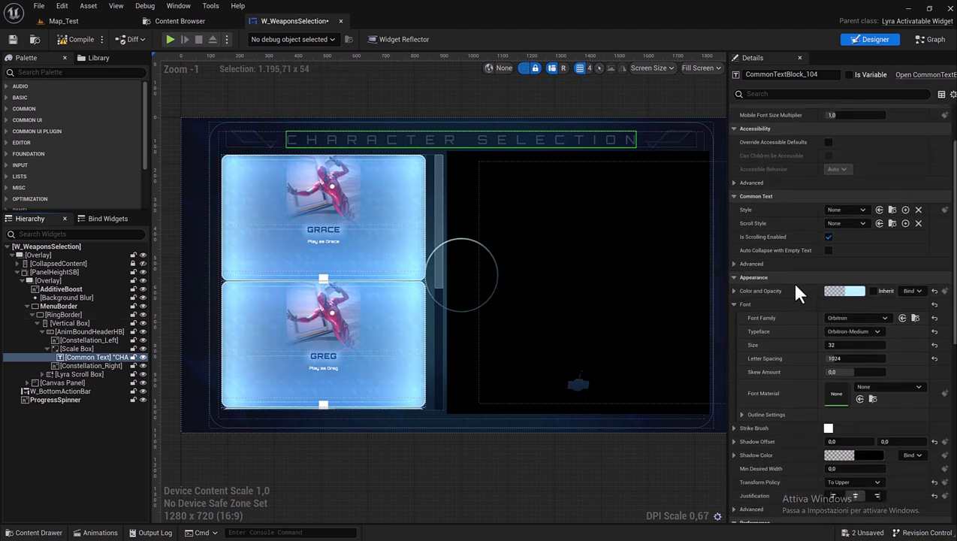
scroll(791, 286, "down", 4)
scroll(795, 292, "up", 3)
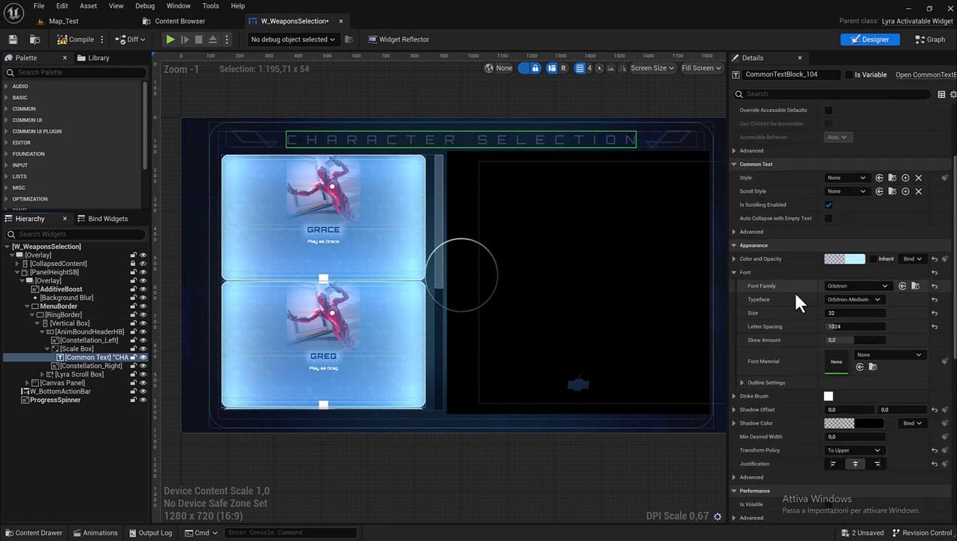
scroll(815, 360, "up", 1)
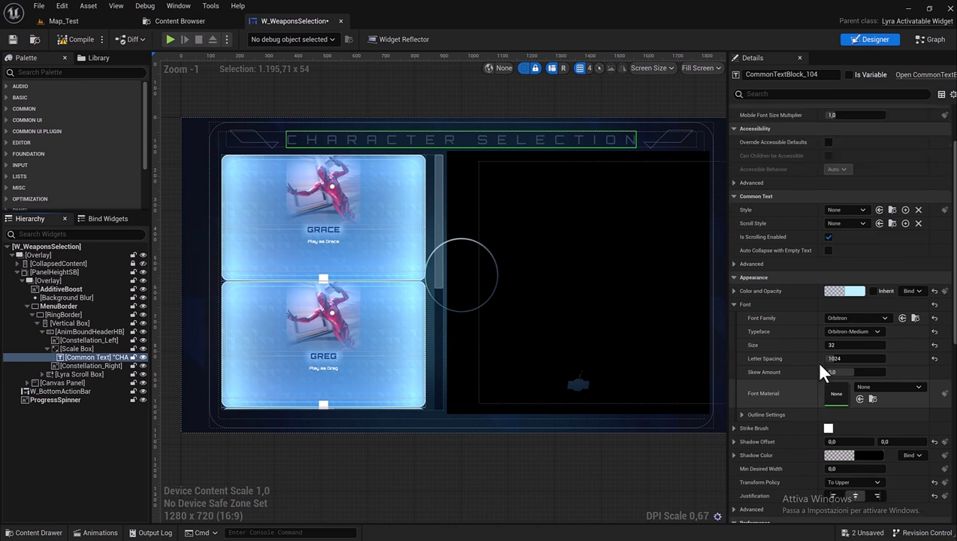
scroll(815, 361, "up", 2)
left_click(856, 166)
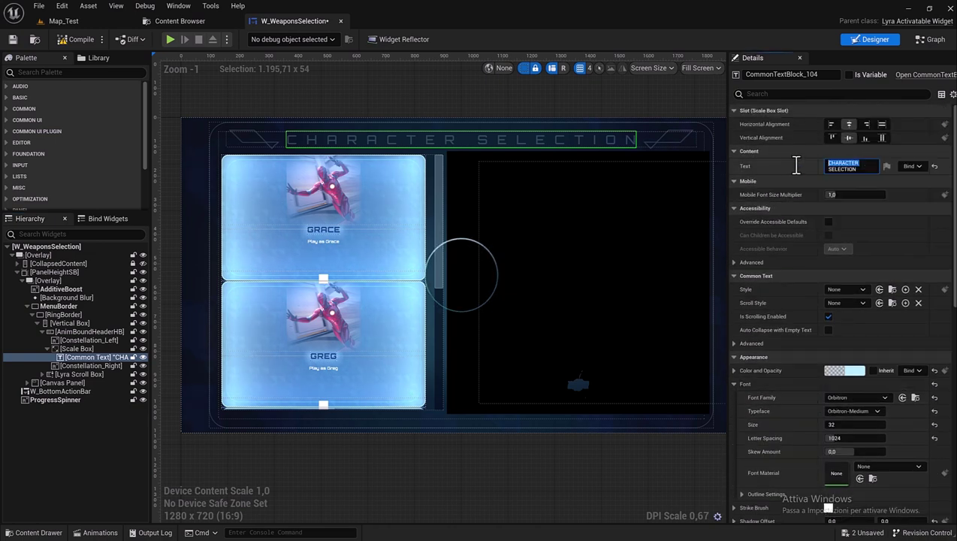
type("WEAPON SELECTION")
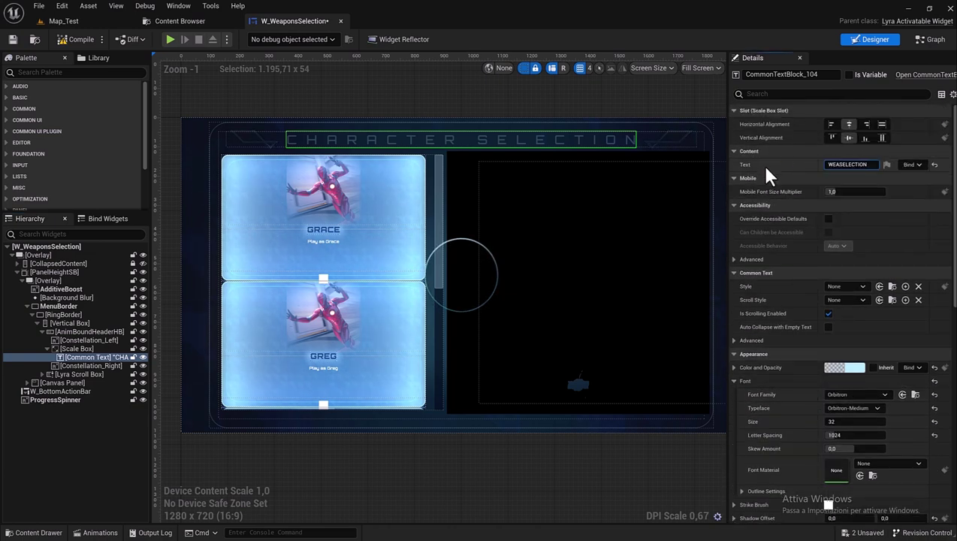
key("Return")
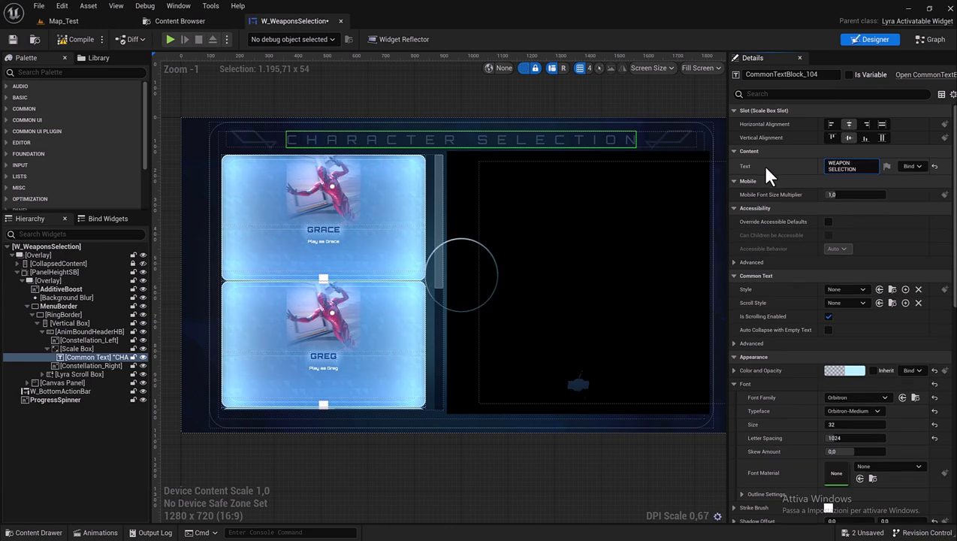
- Expand the scroll box's tile buttons and rename them, finishing with RifleButton
left_click(79, 392)
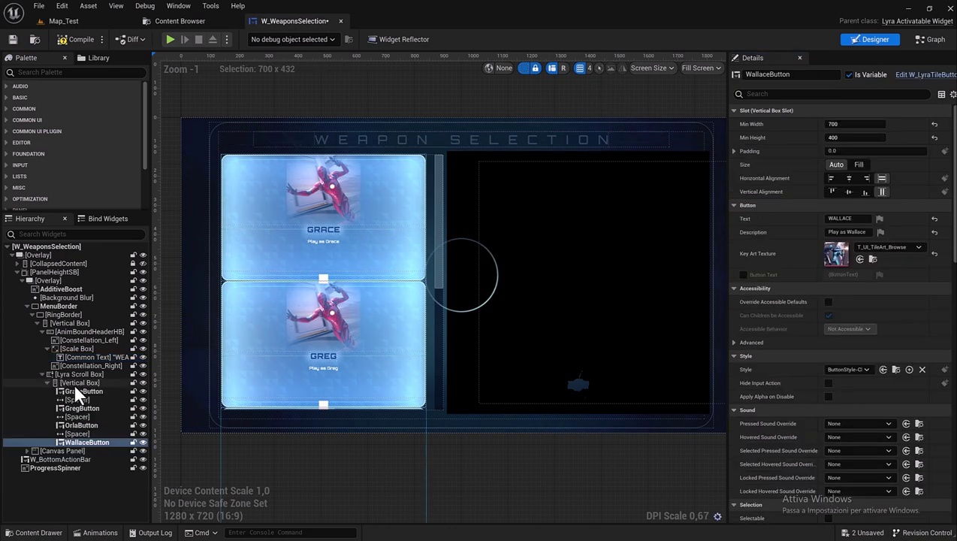
left_click_drag(78, 397, 64, 398)
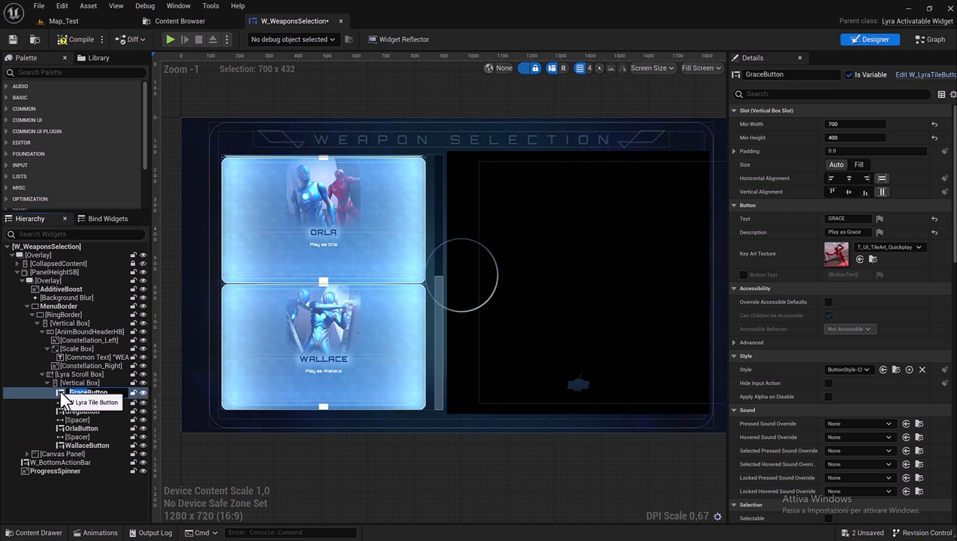
left_click_drag(63, 399, 2, 443)
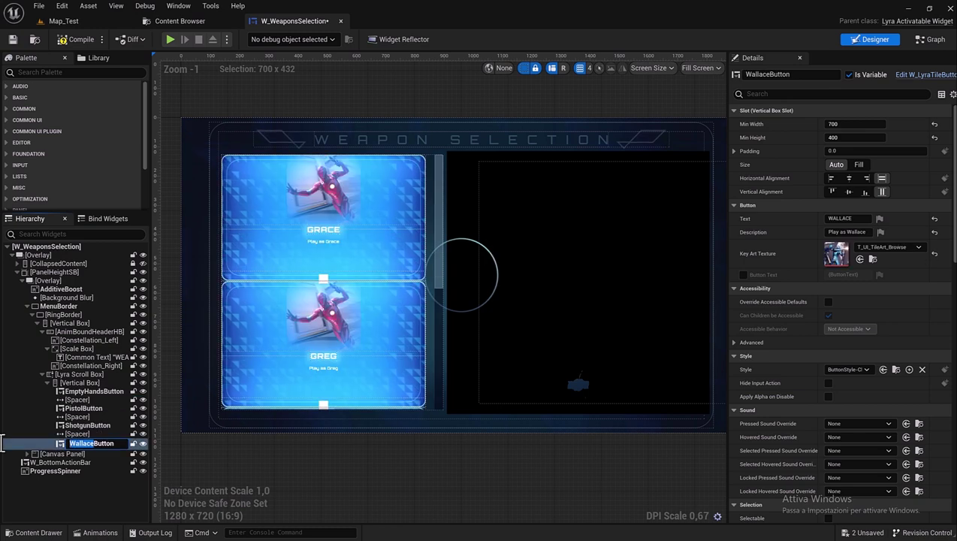
type("Rif")
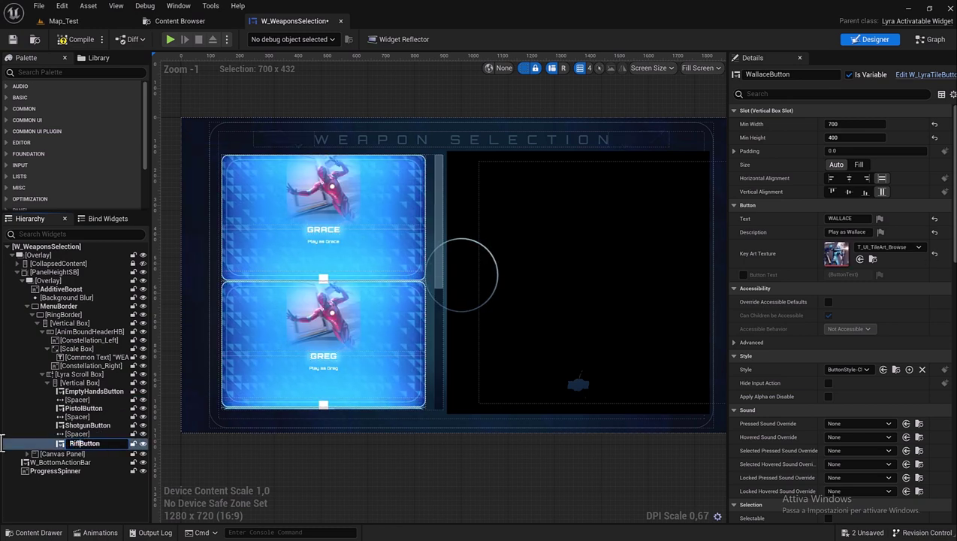
type("e")
key("Return")
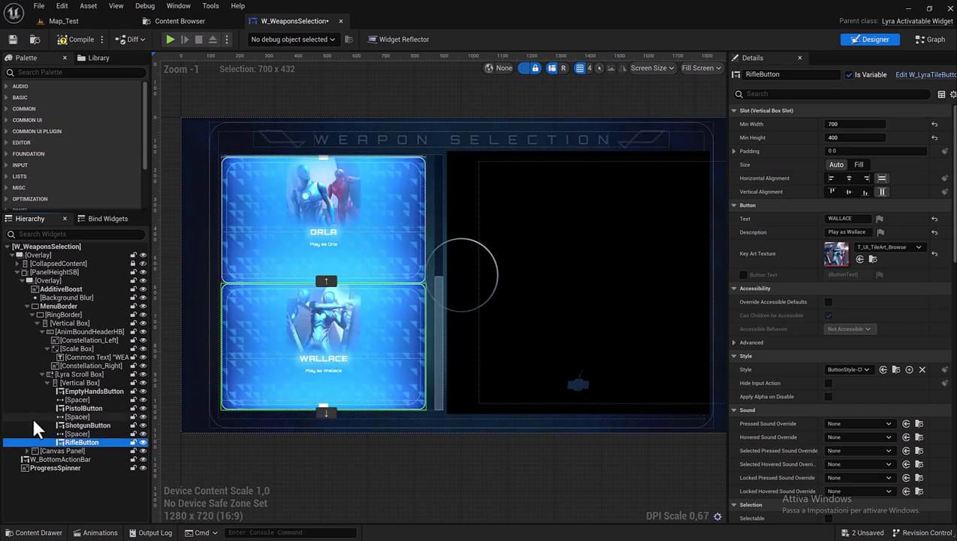
- Set EmptyHandsButton's Button Text to EmptyHands and its Description to Level 00
left_click(86, 393)
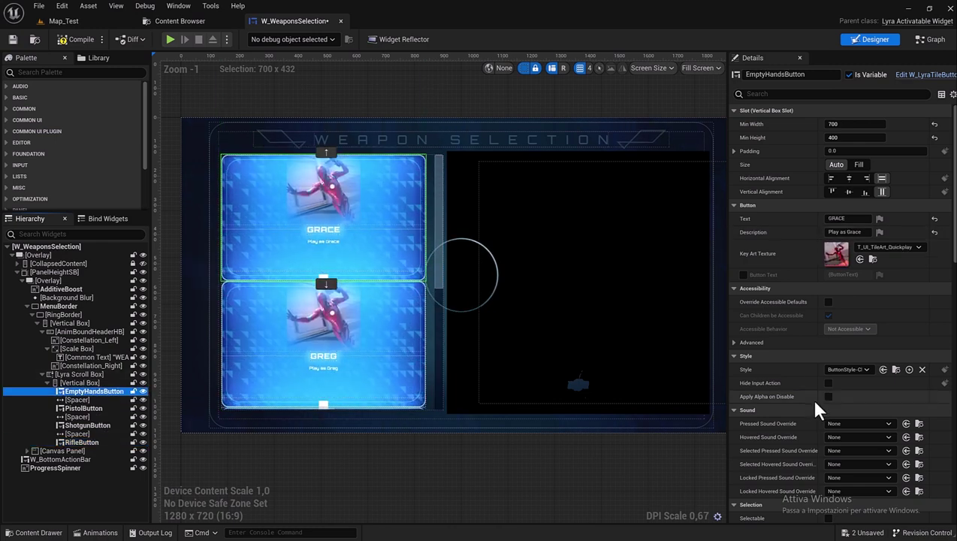
scroll(842, 248, "down", 2)
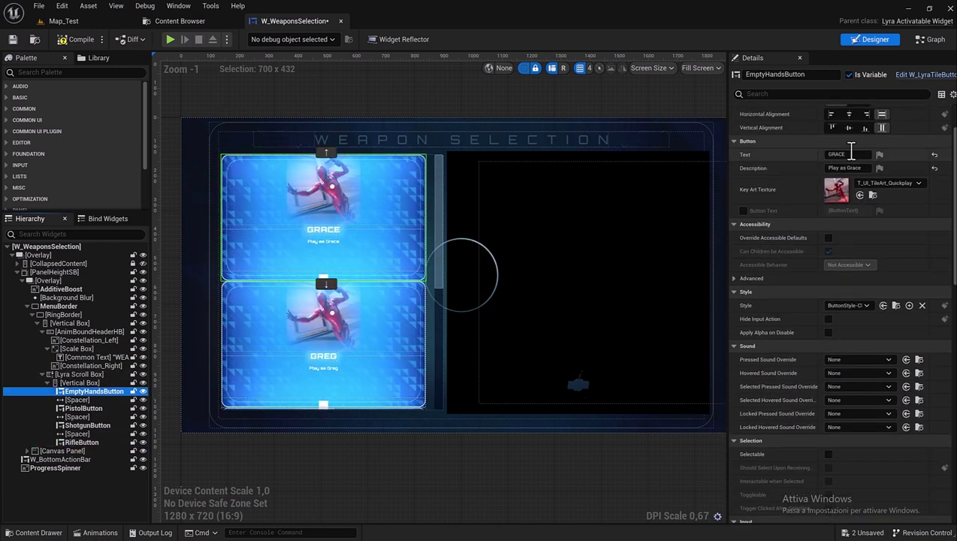
left_click(848, 153)
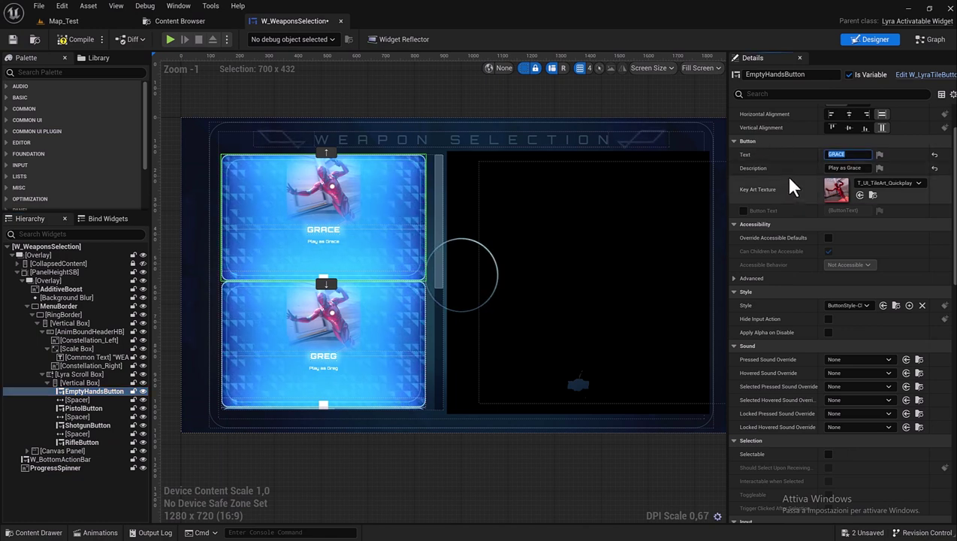
type("Emp")
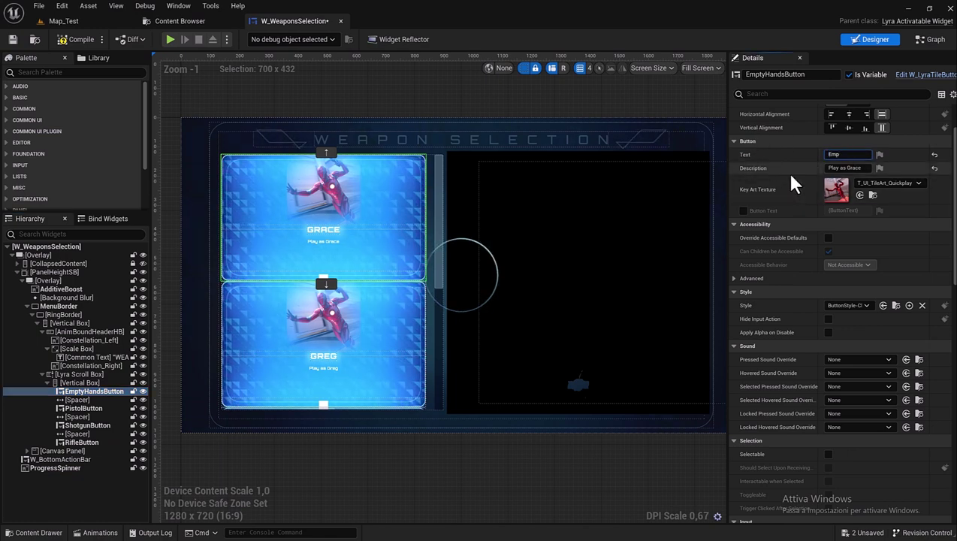
type("tyHands")
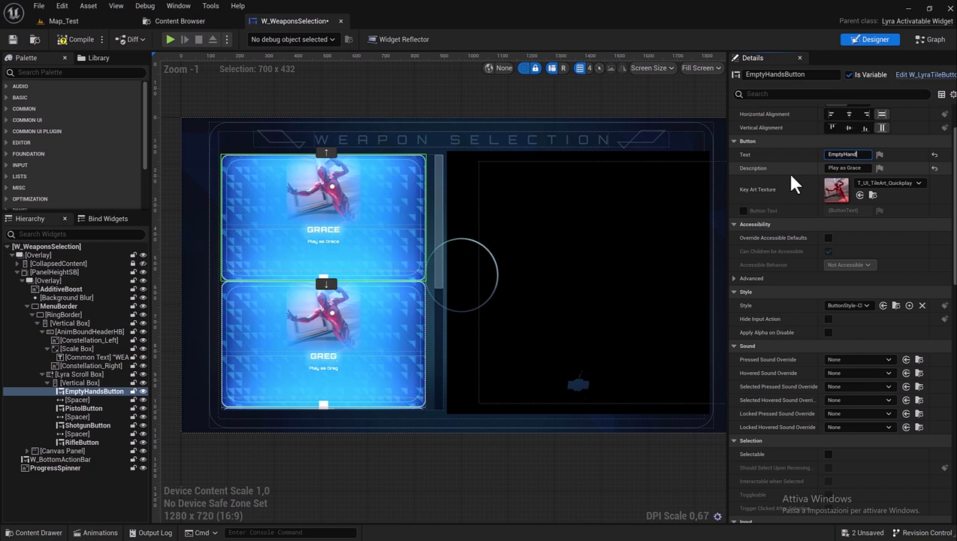
left_click(848, 167)
type("Le")
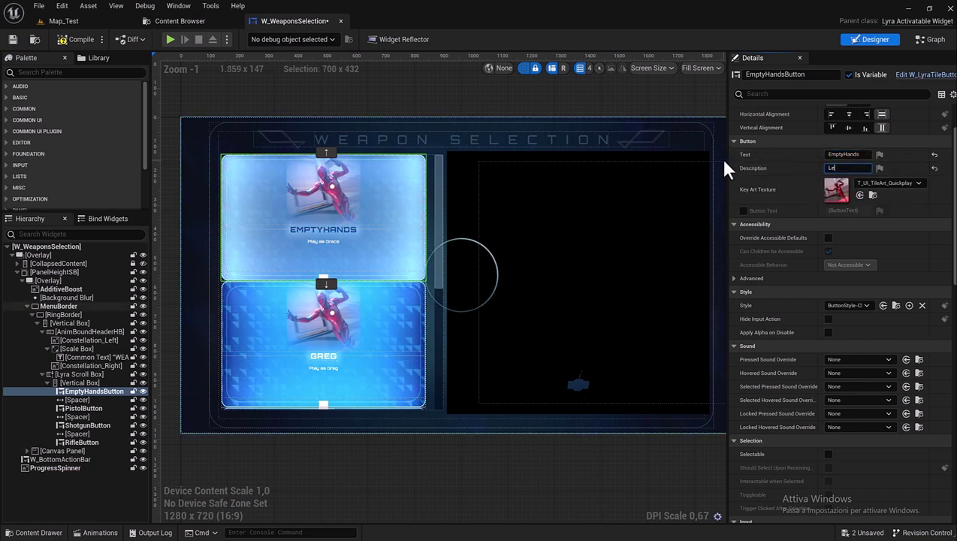
type("vel")
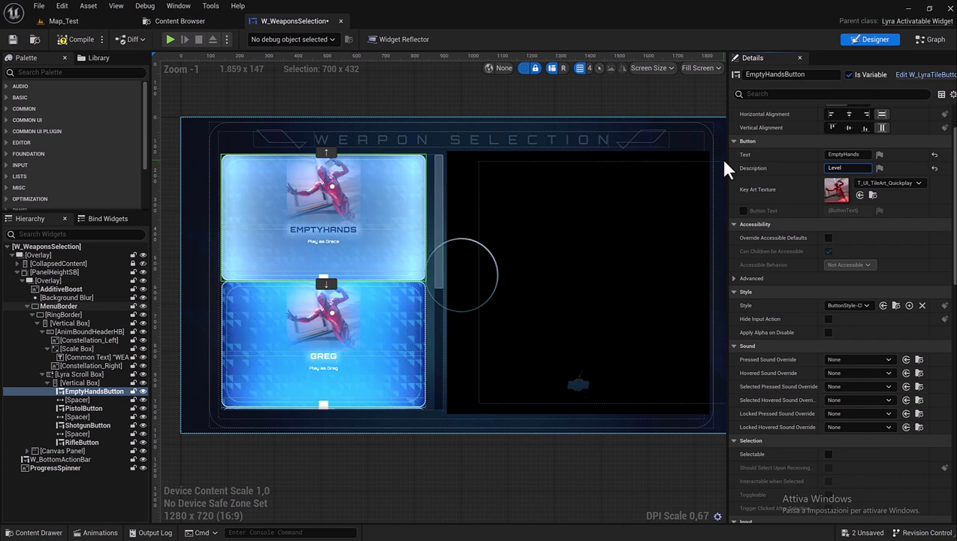
type(" 00")
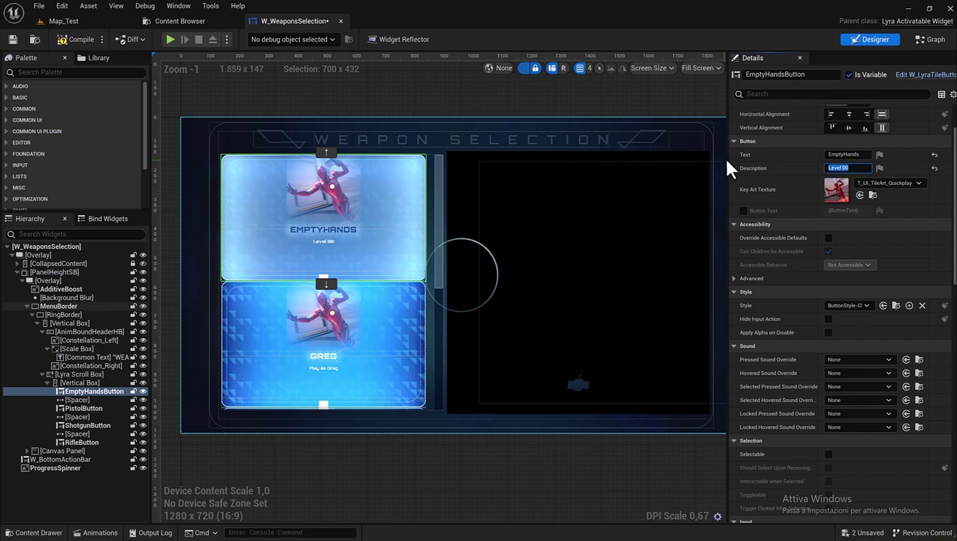
key("Return")
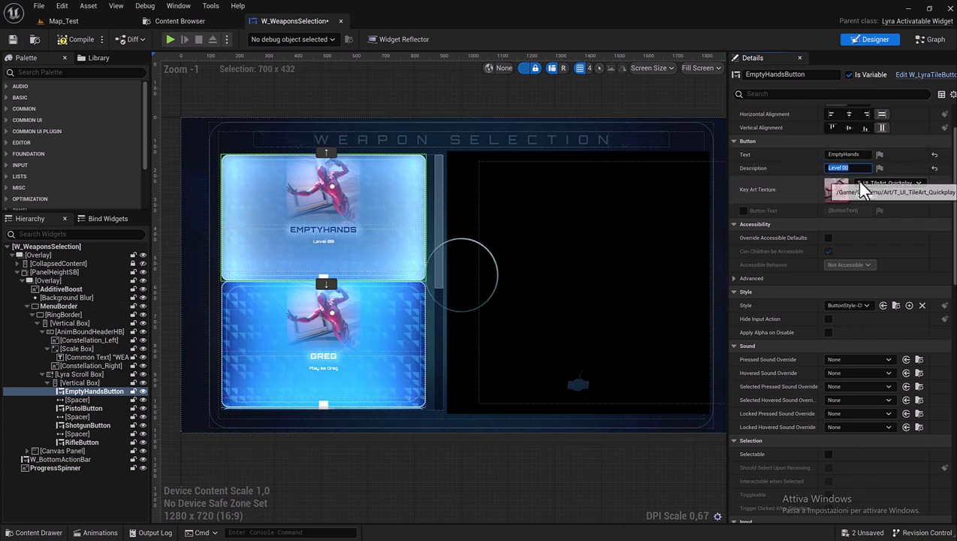
- Choose T_UI_Icon_SimpleXMark as the tile's Key Art Texture
left_click(856, 181)
scroll(842, 467, "down", 2)
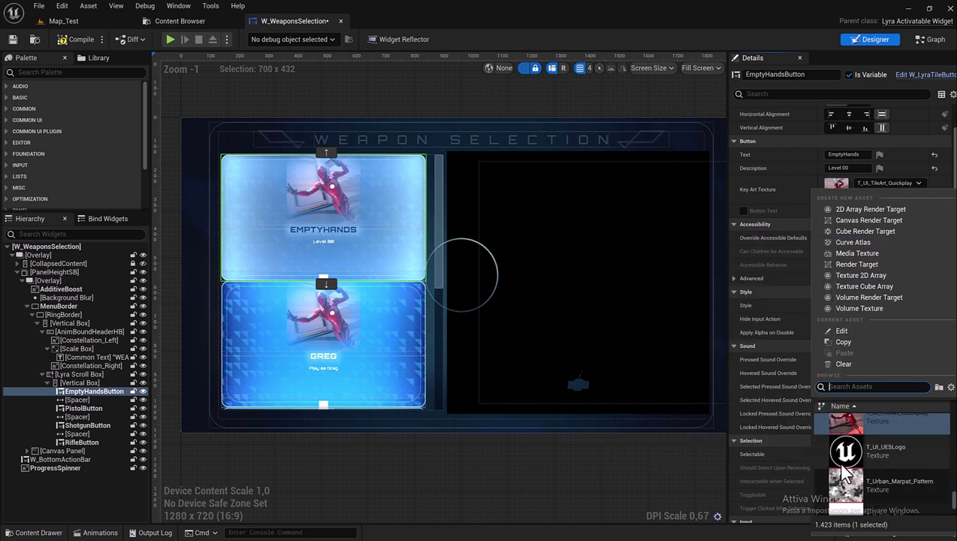
scroll(842, 468, "down", 2)
scroll(842, 468, "down", 2)
scroll(843, 466, "down", 2)
scroll(845, 472, "up", 5)
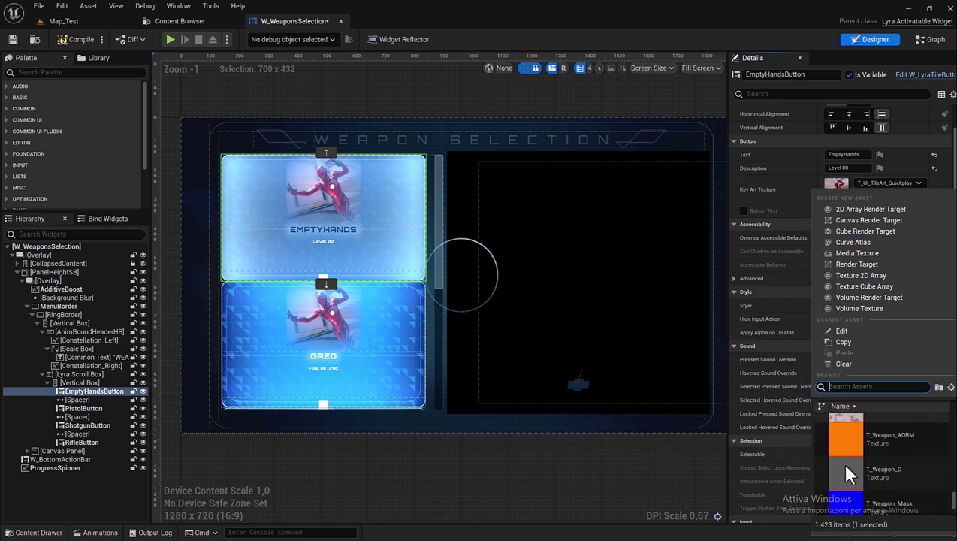
scroll(849, 477, "up", 5)
scroll(851, 479, "up", 5)
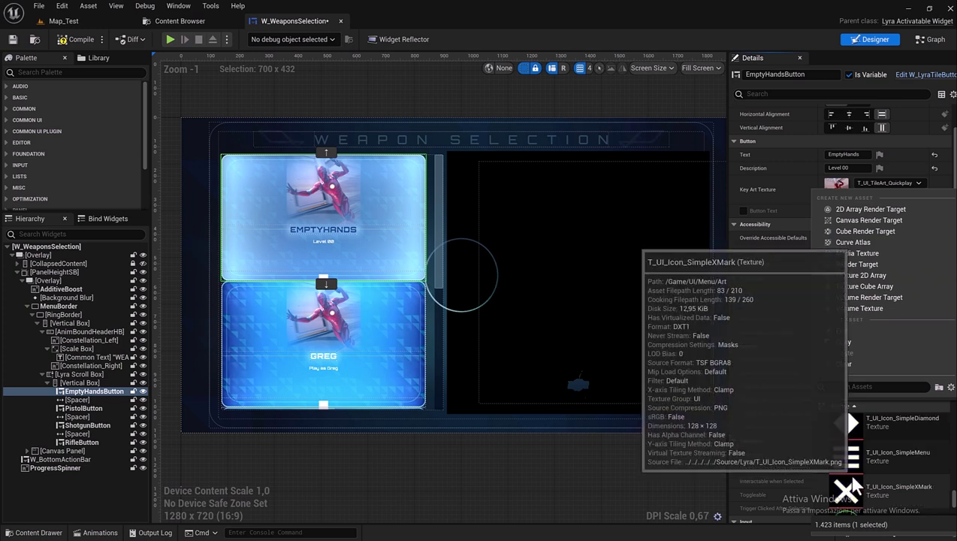
left_click(852, 500)
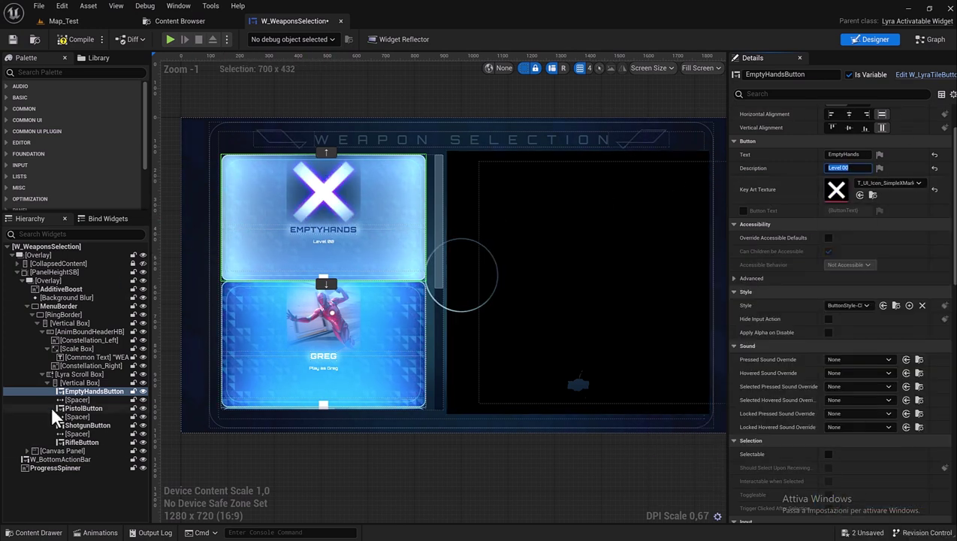
scroll(751, 203, "down", 1)
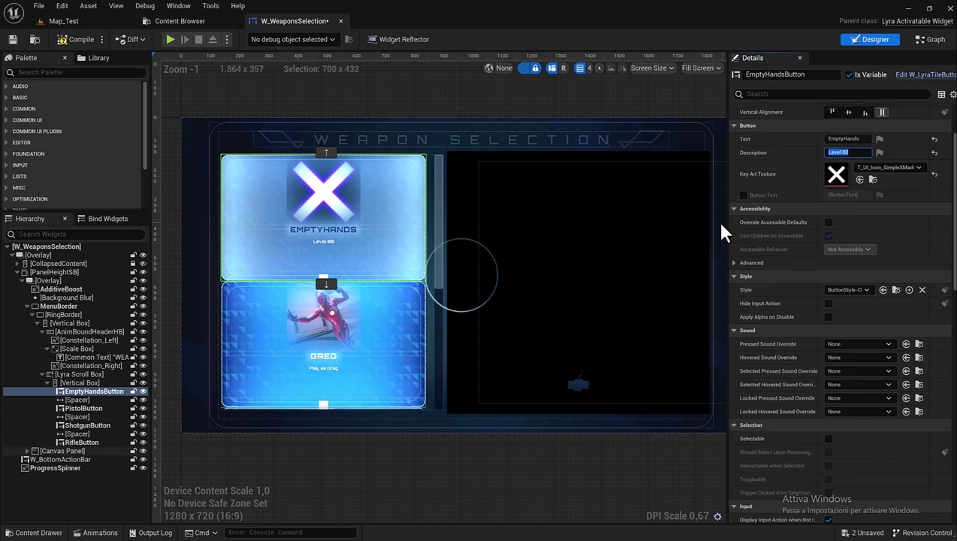
- Title the Pistol tile PISTOL and give it the pistol icon as key art
left_click(79, 408)
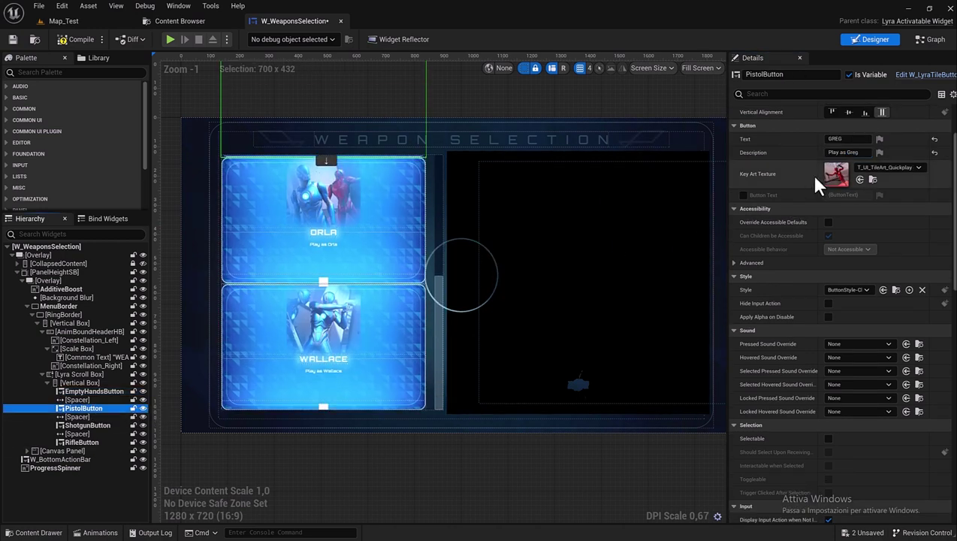
left_click(918, 167)
type("P")
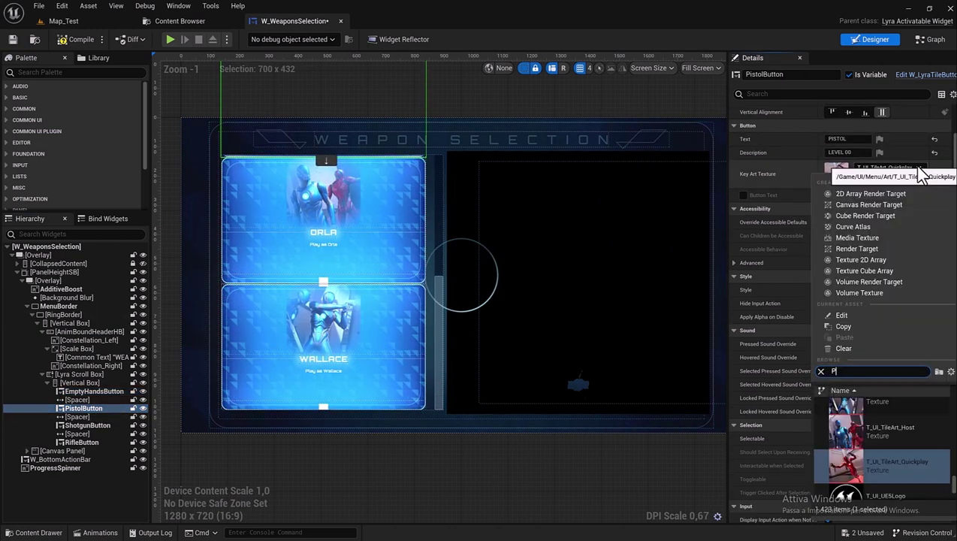
type("ISTOL")
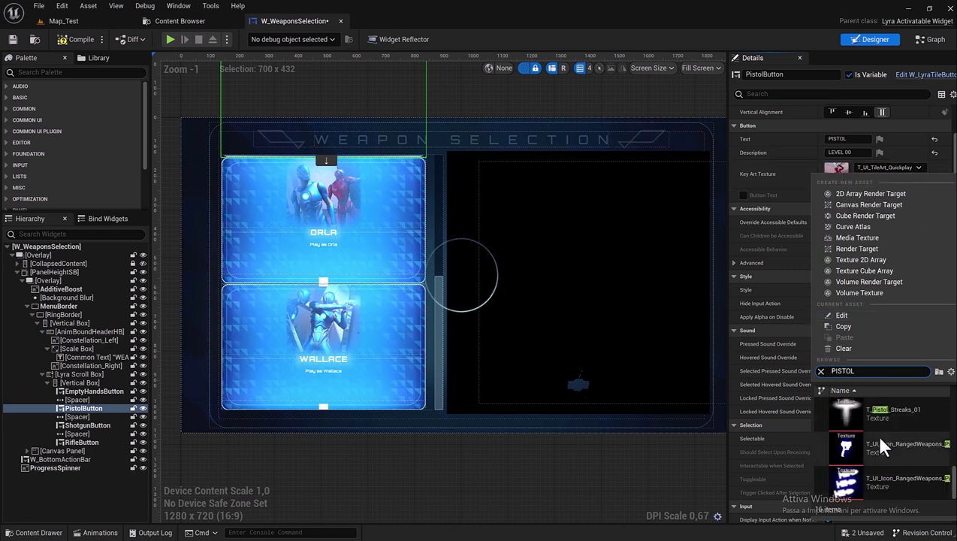
left_click(875, 434)
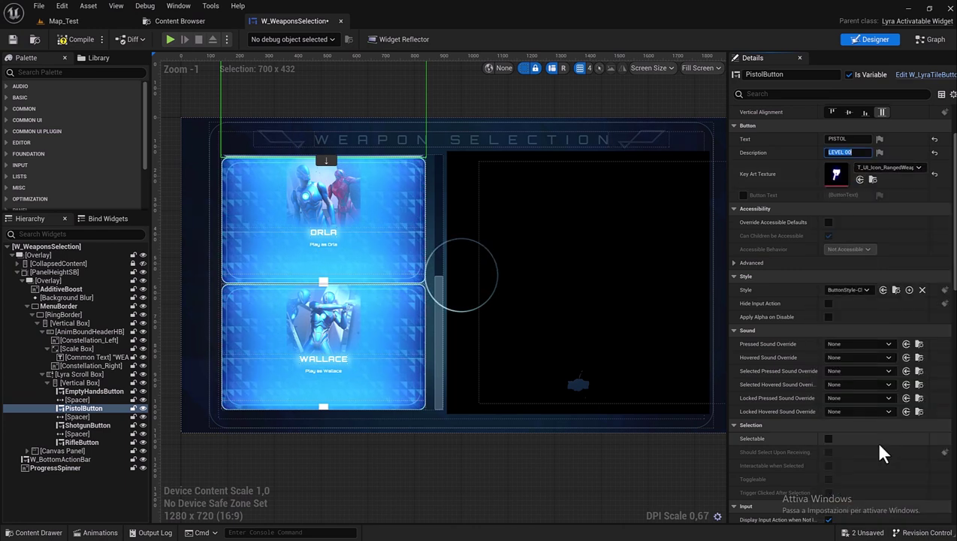
- Make the Shotgun tile read SHOTGUN, LEVEL 00, with the shotgun icon as key art
left_click(107, 427)
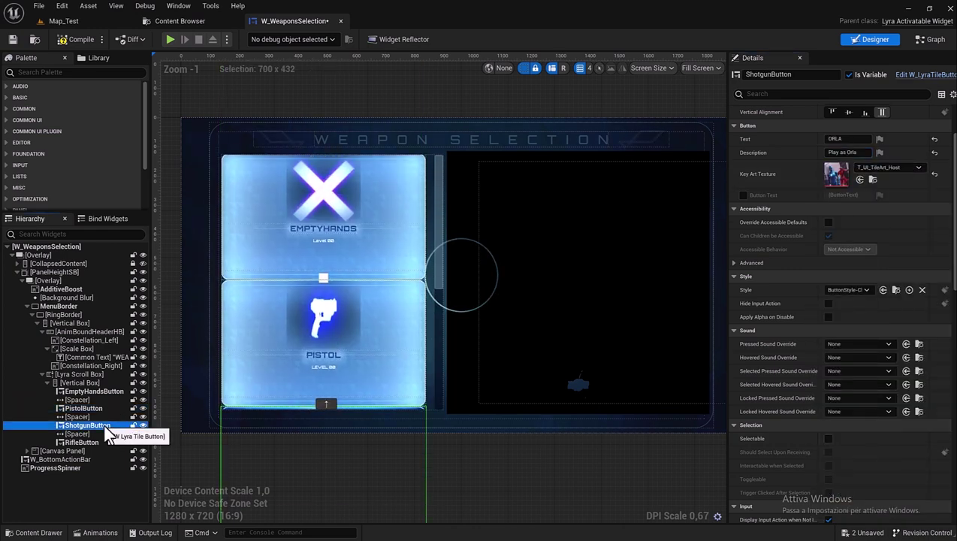
left_click(853, 139)
type("SHO")
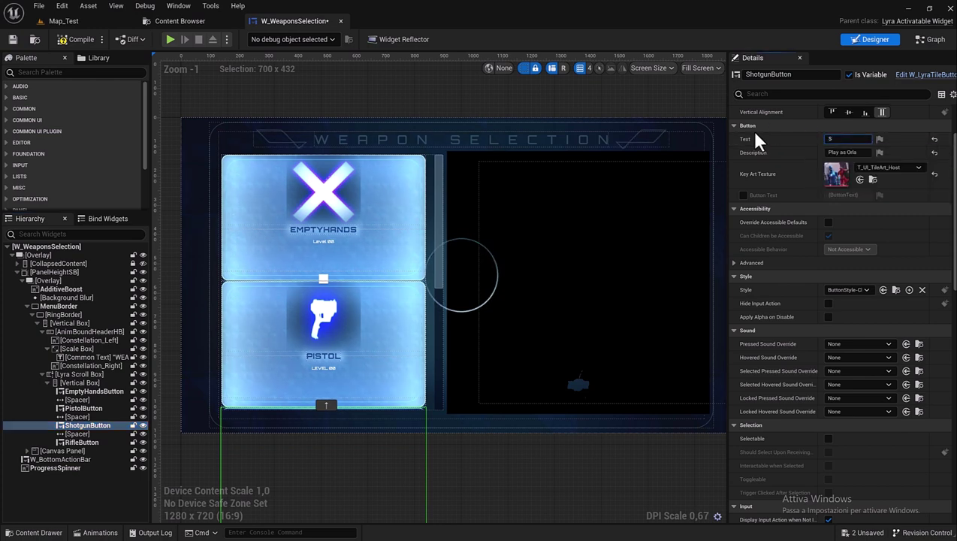
type("TGUN")
key("Tab")
type("LEVEL 00")
left_click(918, 167)
left_click(865, 453)
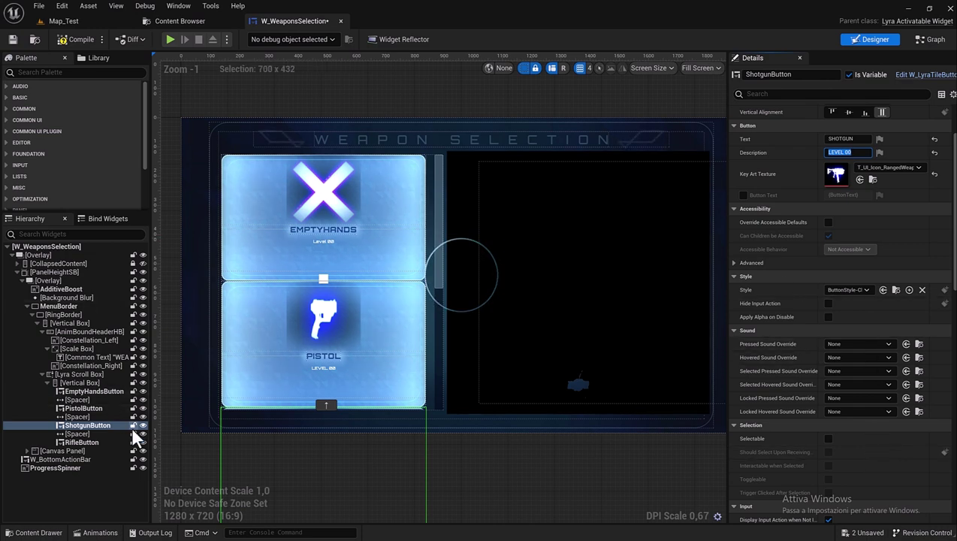
- Make the Rifle tile read RIFLE, LEVEL 00, with the rifle icon as key art
left_click(82, 442)
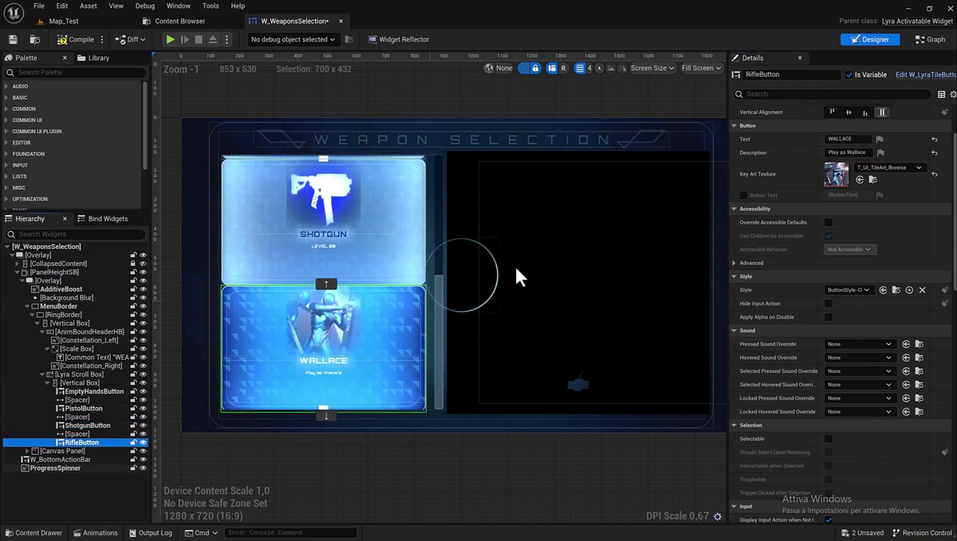
left_click(841, 139)
type("RIFLE")
key("Tab")
type("LEVEL 00")
left_click(881, 168)
type("RIFL")
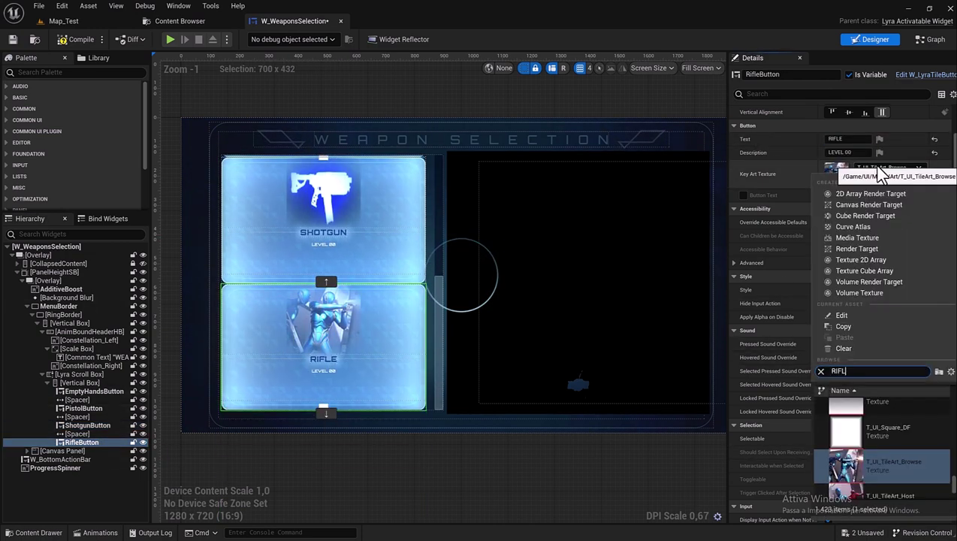
type("E")
left_click(859, 438)
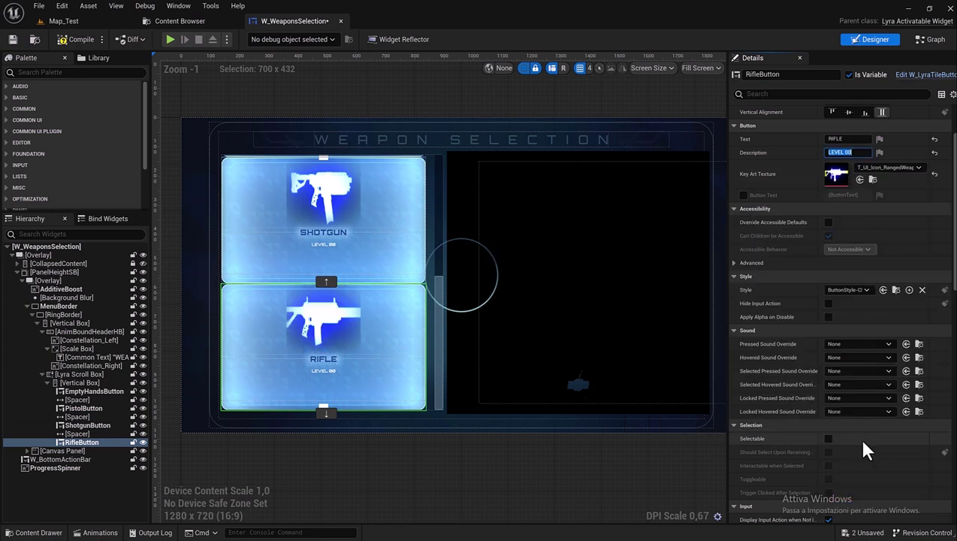
left_click(90, 390)
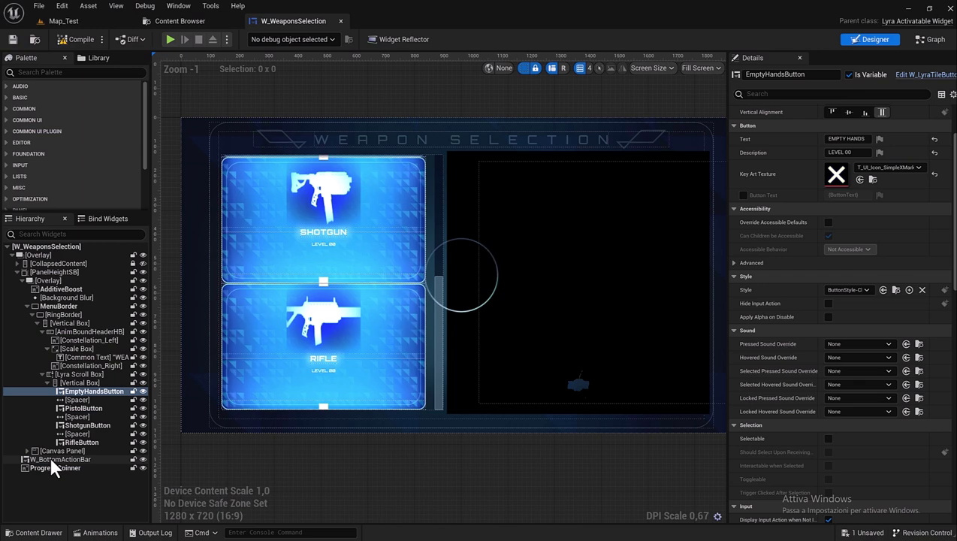
- Set Image_68's brush image to RT_WeaponsOverlay, then switch to the Graph view
left_click(558, 295)
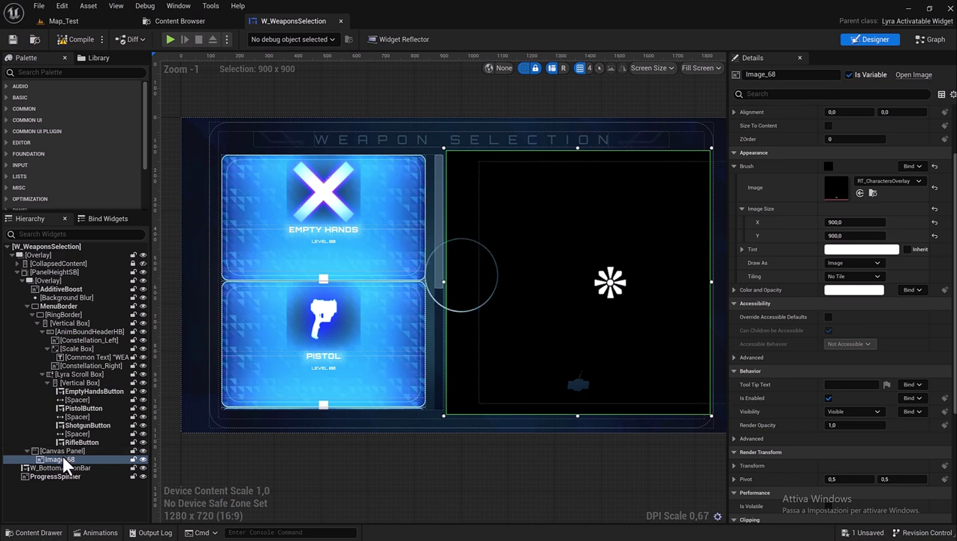
left_click(881, 181)
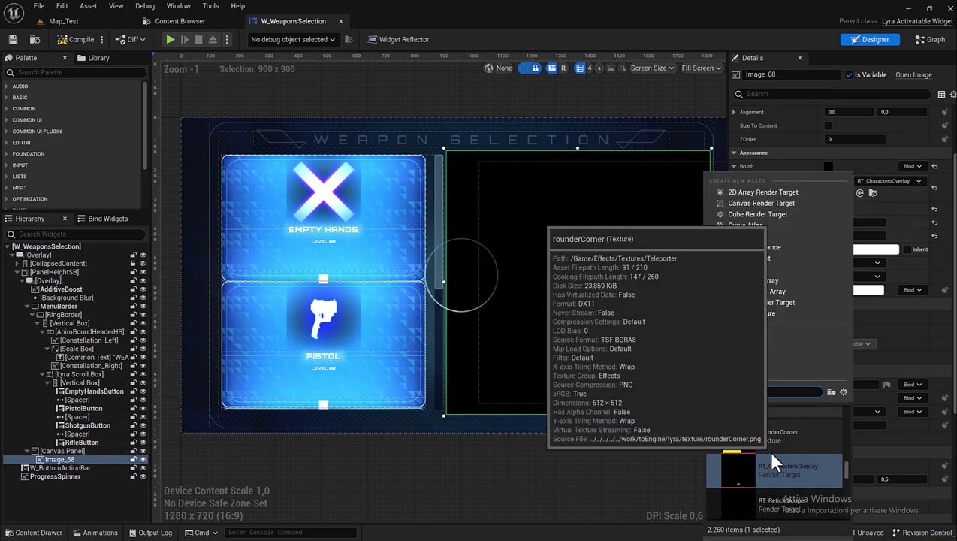
scroll(766, 450, "down", 2)
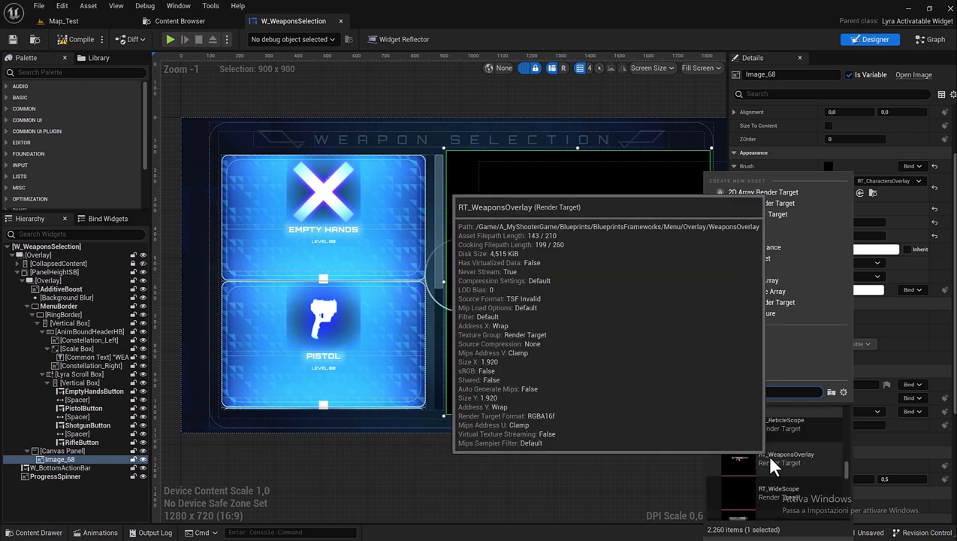
left_click(768, 457)
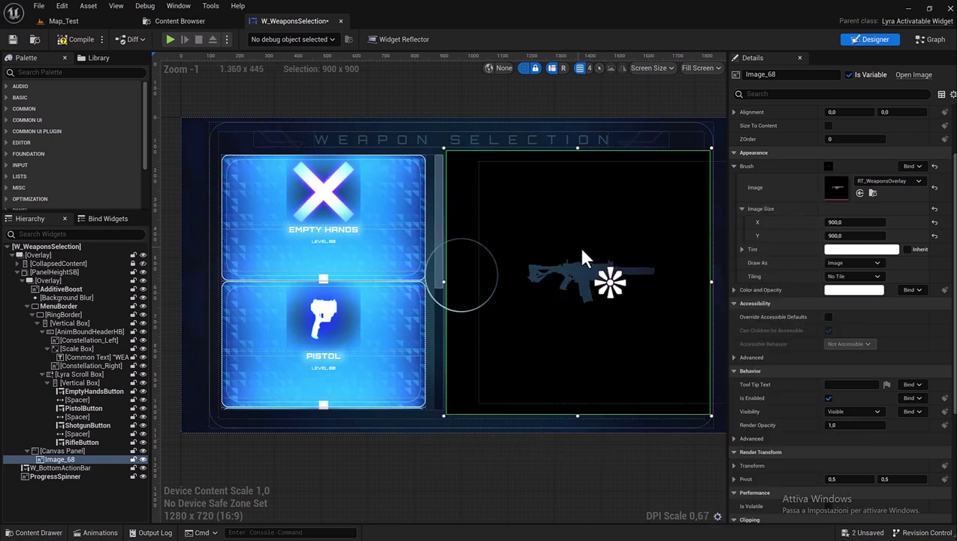
left_click(934, 39)
- Set Get All Actors Of Class's Actor Class to BP_WeaponsOverlay and drag a wire from Out Actors
scroll(412, 153, "up", 7)
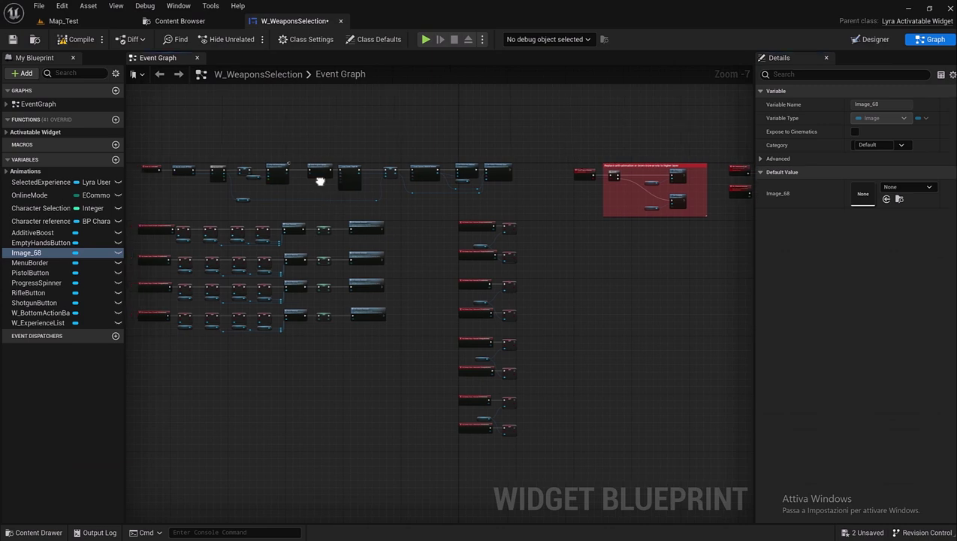
left_click(334, 241)
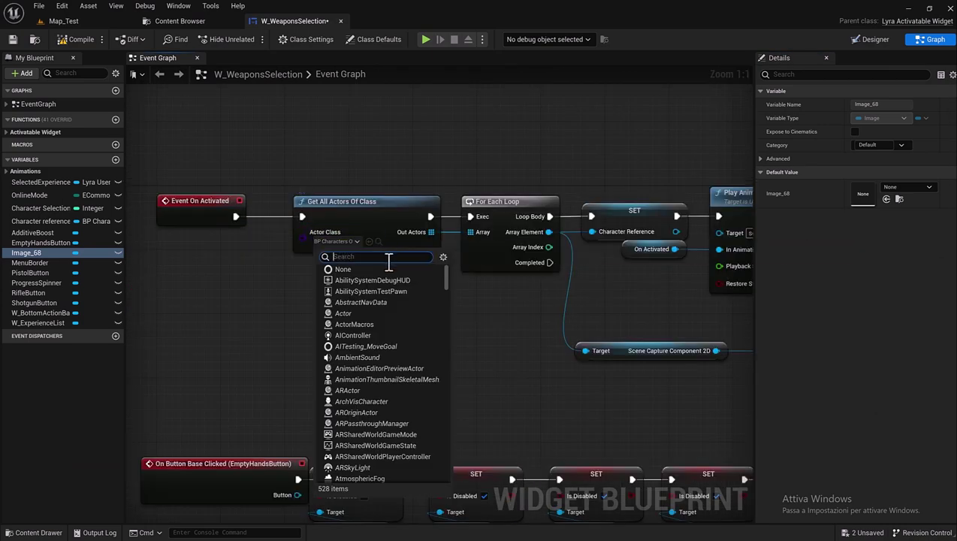
key("ctrl+v")
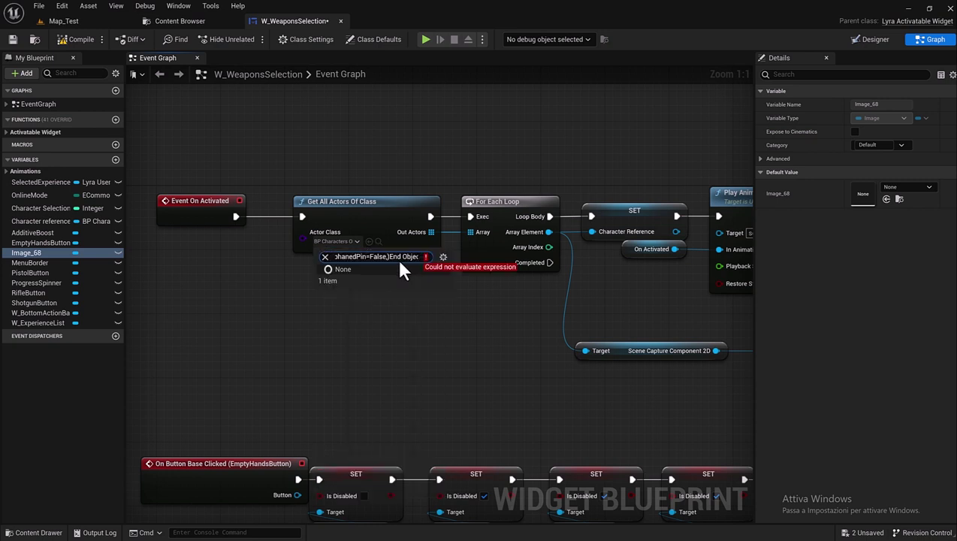
left_click(324, 256)
type("wEAPON")
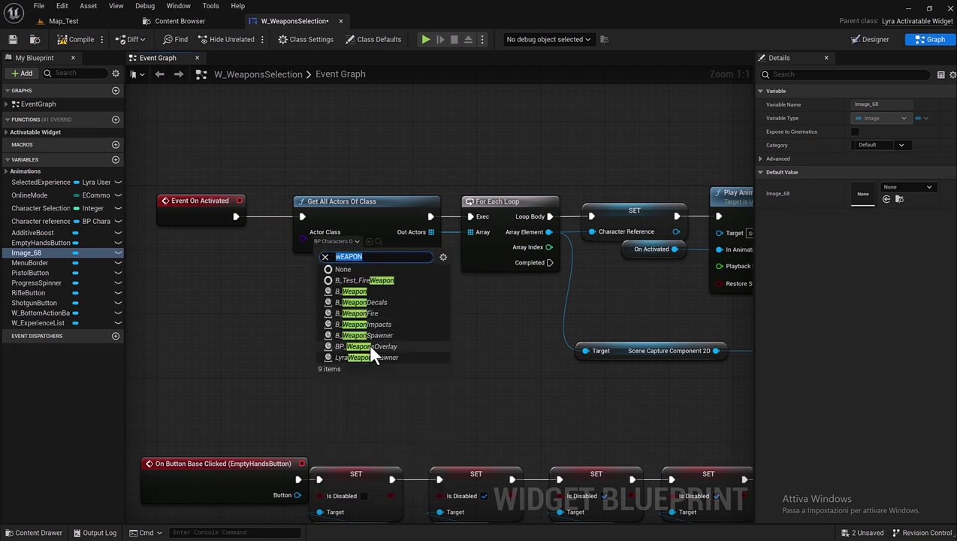
left_click(368, 346)
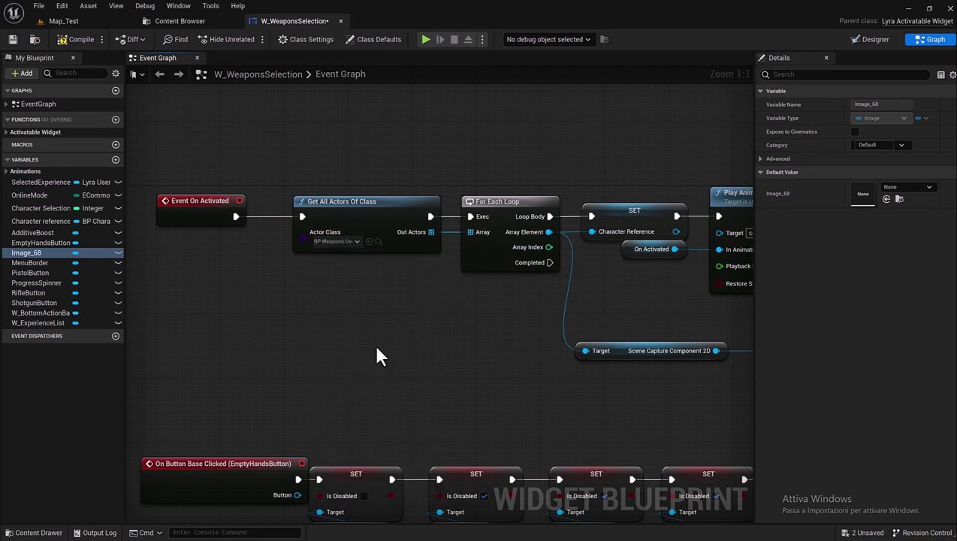
mouse_move(473, 313)
right_mouse_down()
mouse_move(240, 295)
mouse_move(306, 228)
right_mouse_up()
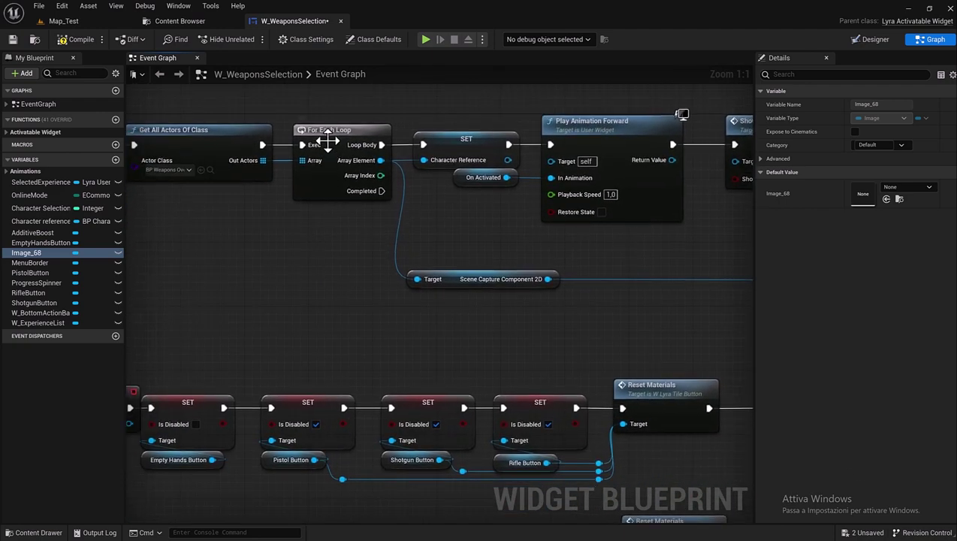
right_click_drag(321, 132, 338, 160)
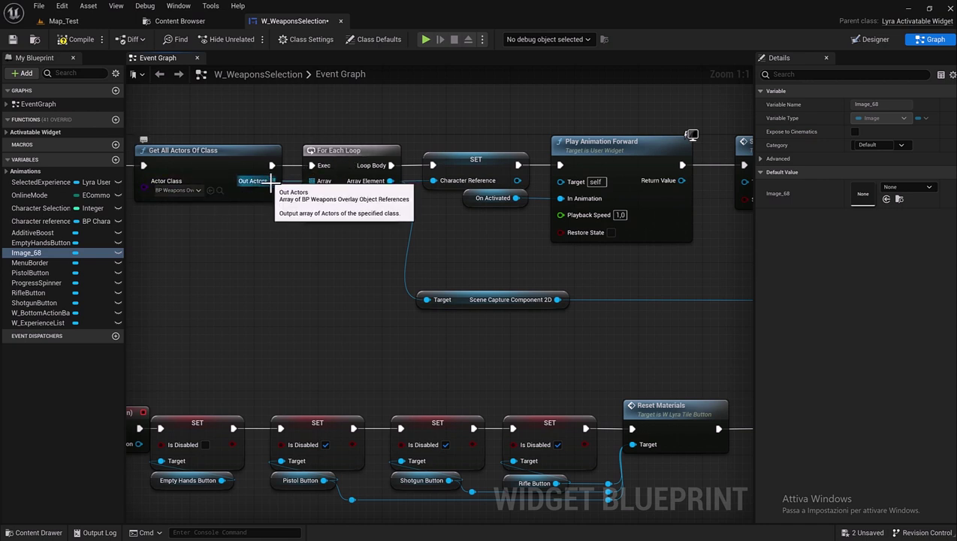
left_click_drag(272, 181, 266, 296)
- Add a For Each Loop over Out Actors, wire it to the SET node, and replace the old loop
type("EACH")
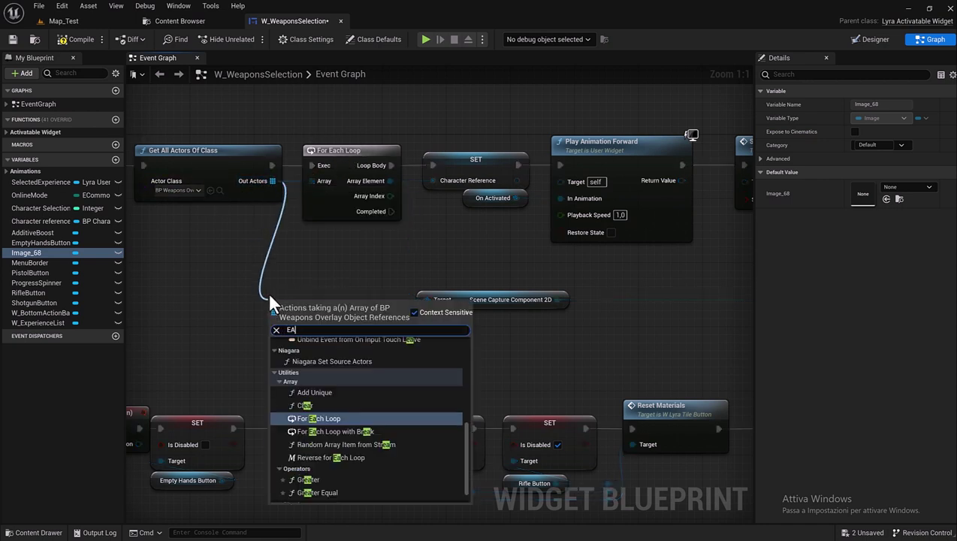
left_click(340, 363)
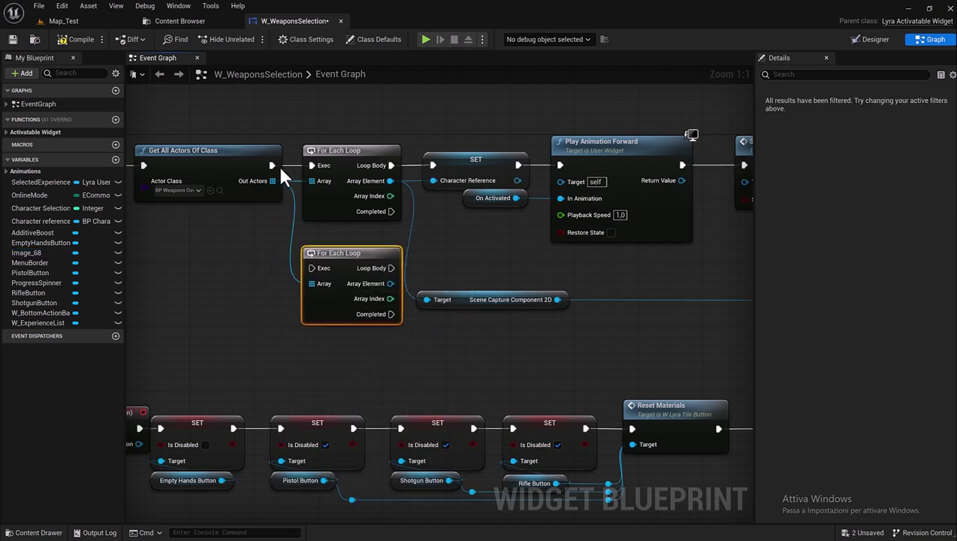
left_click_drag(280, 170, 312, 269)
left_click_drag(390, 268, 434, 169)
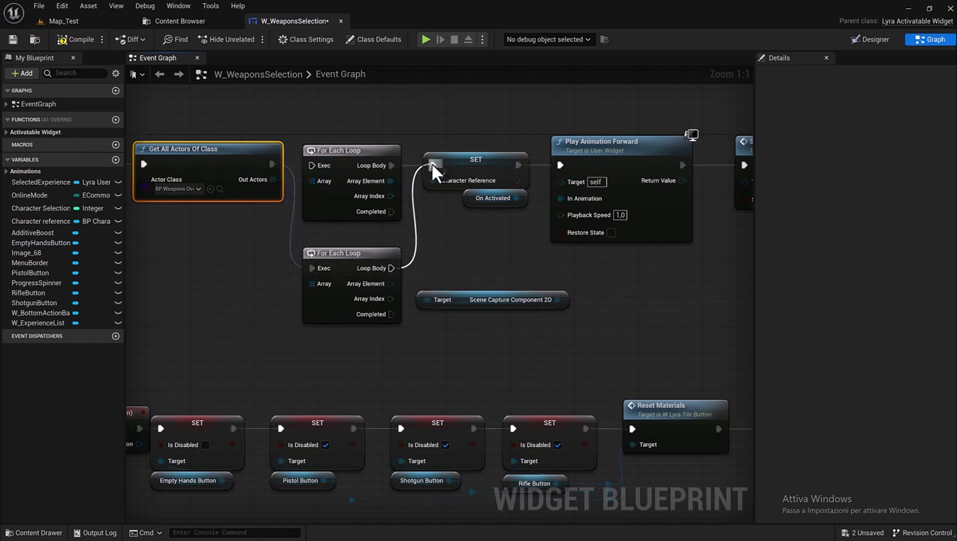
mouse_move(390, 283)
left_mouse_down()
mouse_move(438, 193)
mouse_move(433, 180)
left_mouse_up()
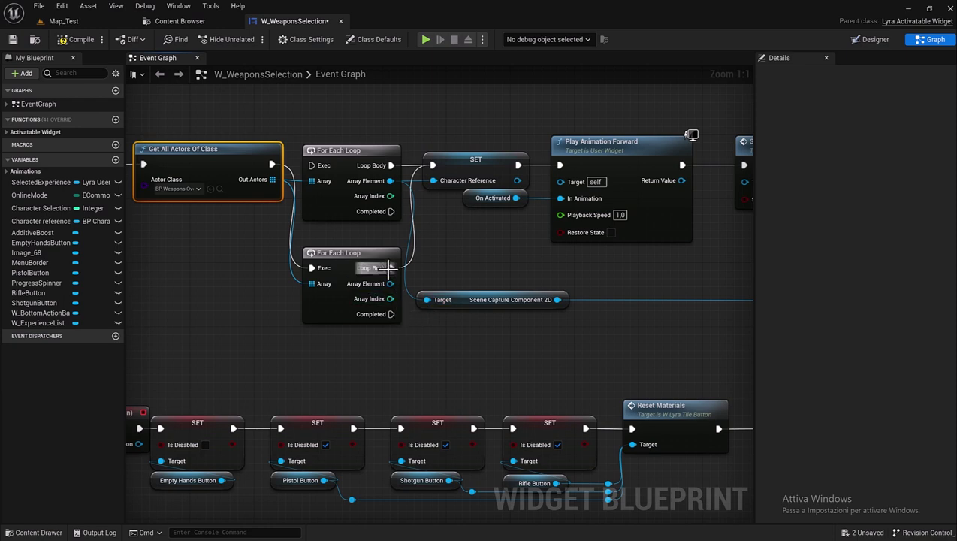
left_click(348, 150)
key("Delete")
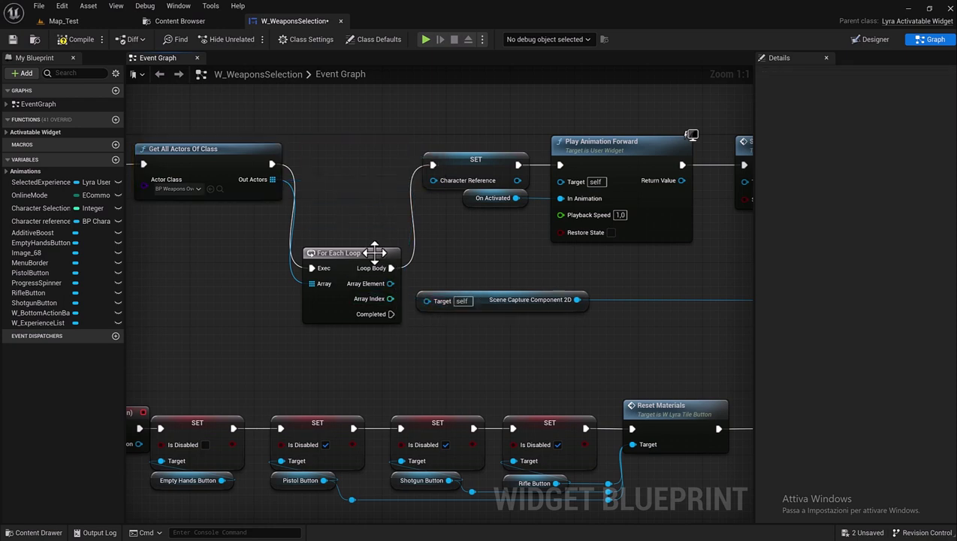
left_click_drag(372, 254, 363, 149)
- Delete the old Scene Capture Component 2D node and drag a wire from the loop's Array Element
right_click_drag(419, 229, 288, 255)
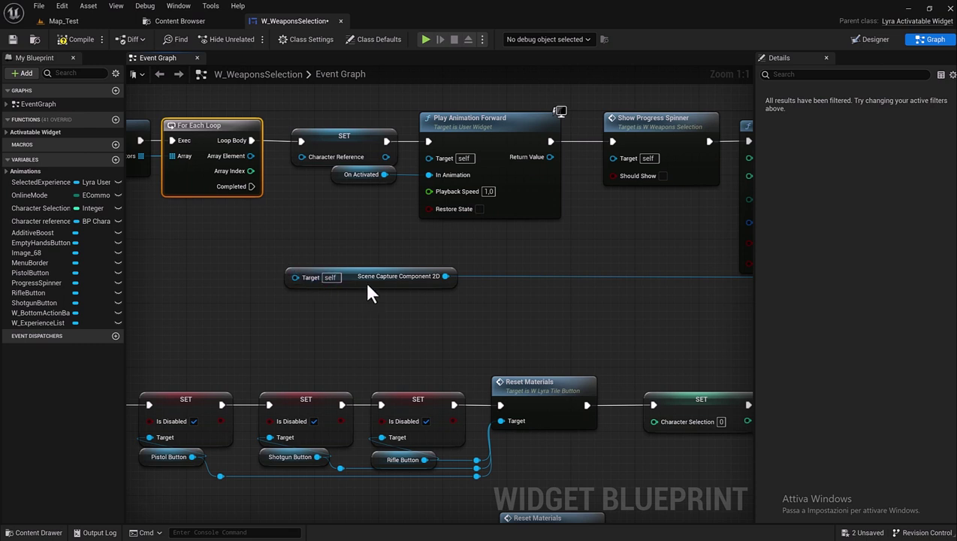
left_click_drag(268, 264, 299, 279)
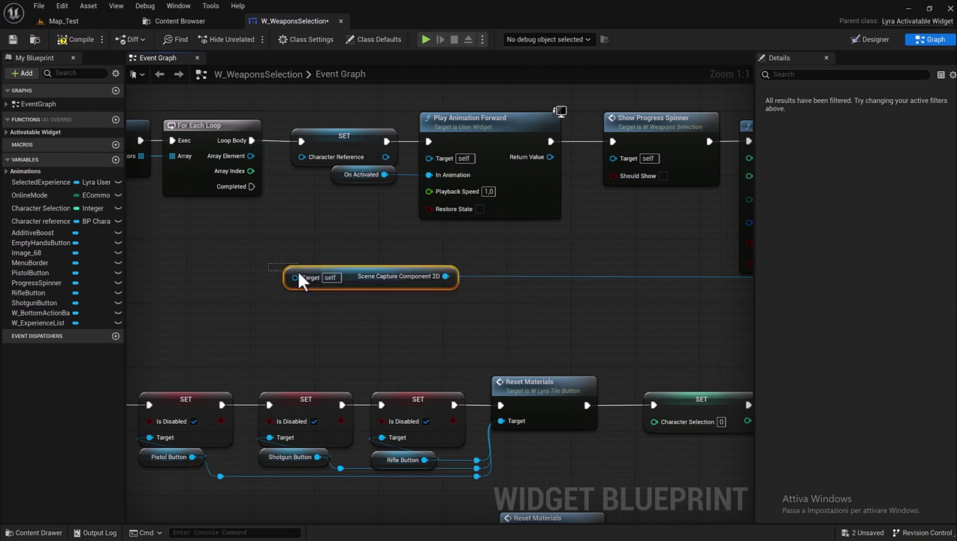
right_click_drag(502, 336, 461, 301)
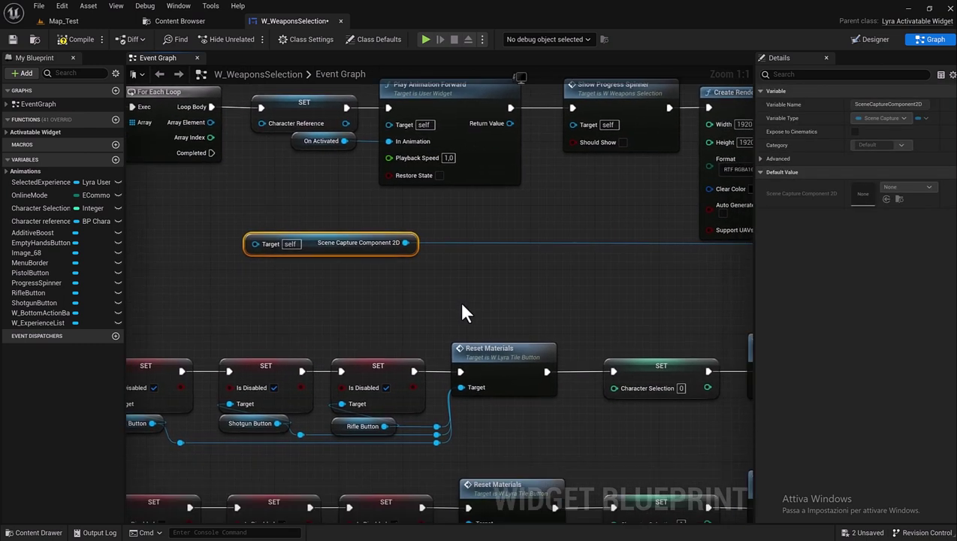
key("Delete")
right_click_drag(192, 148, 203, 194)
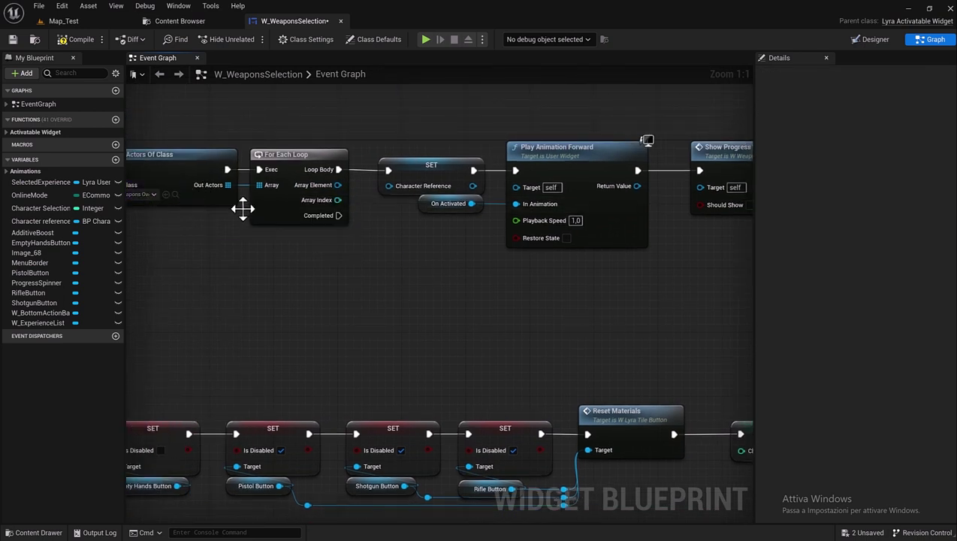
mouse_move(337, 185)
left_mouse_down()
mouse_move(367, 305)
mouse_move(392, 321)
left_mouse_up()
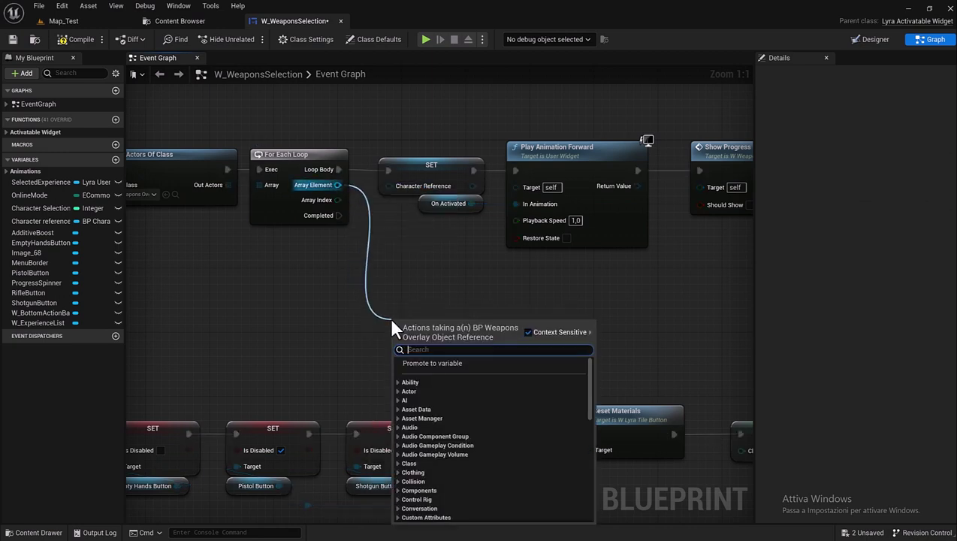
- Add a Get Scene Capture Component 2D from Array Element and wire it into SET Texture Target's Target
type("scene cap")
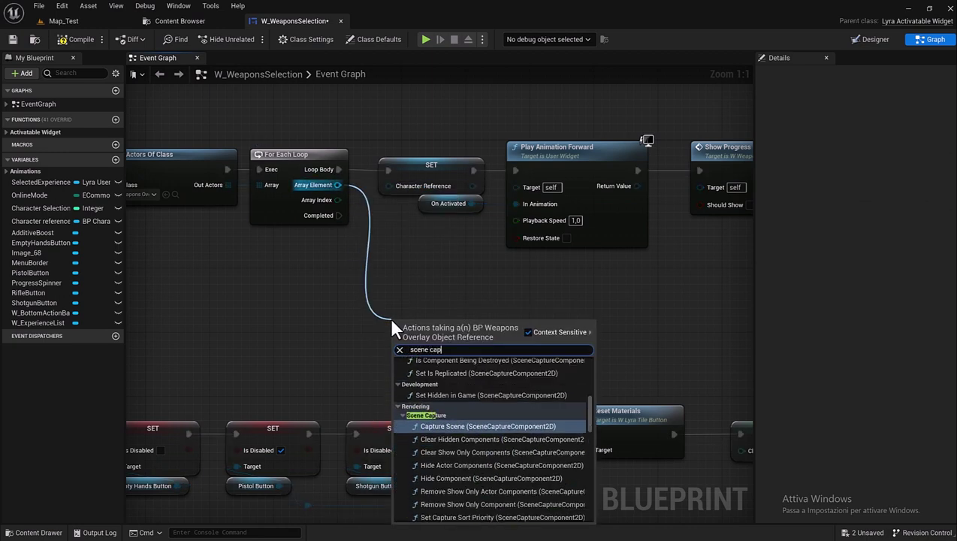
type("tu")
left_click_drag(591, 402, 592, 507)
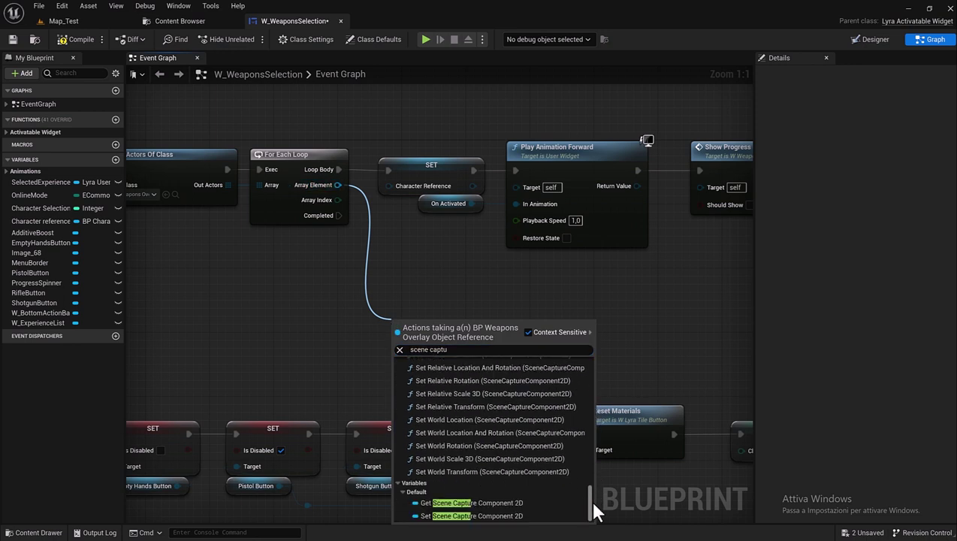
left_click(492, 502)
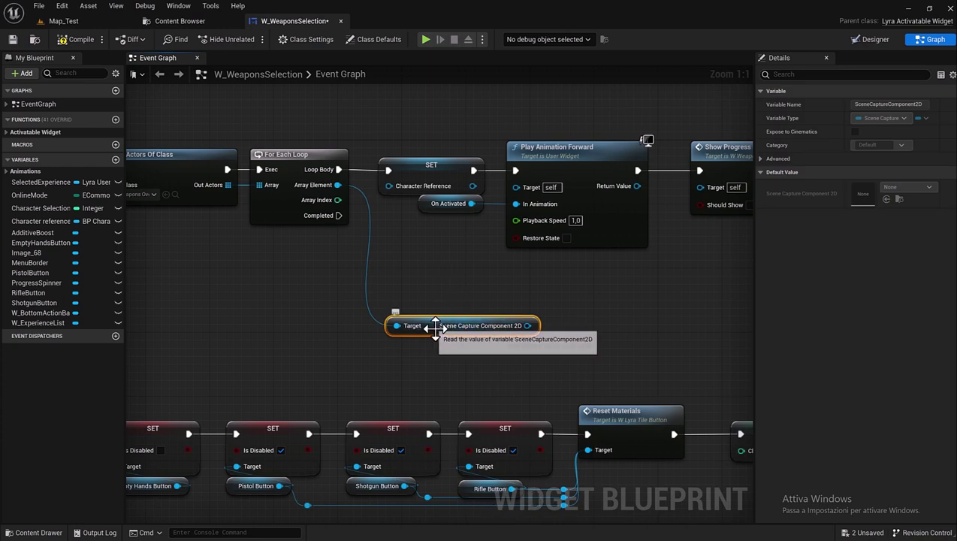
scroll(444, 324, "down", 3)
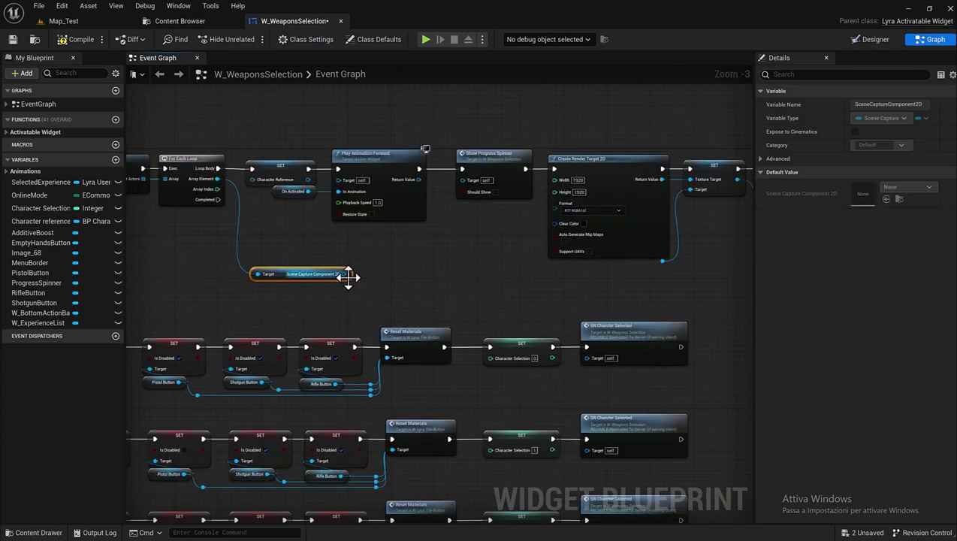
left_click_drag(346, 274, 659, 271)
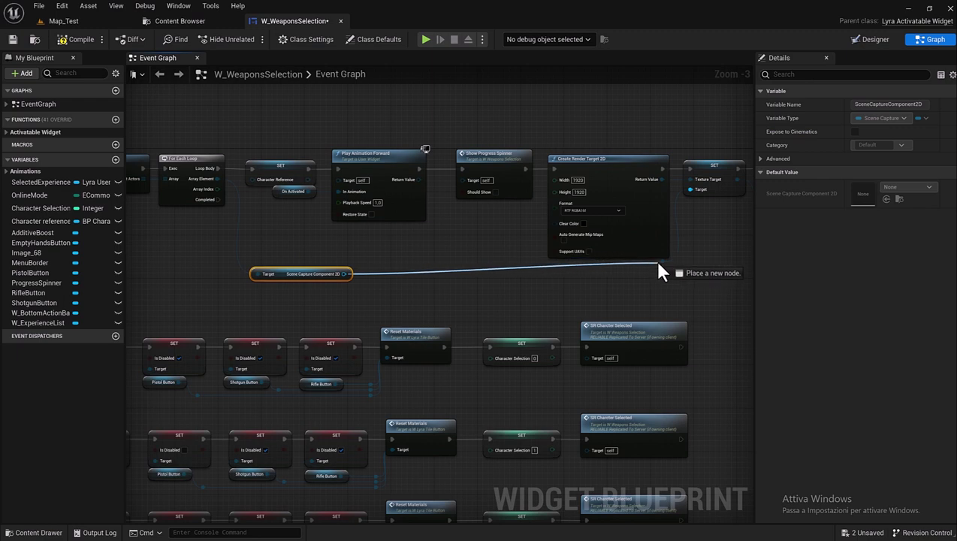
left_click_drag(659, 271, 708, 180)
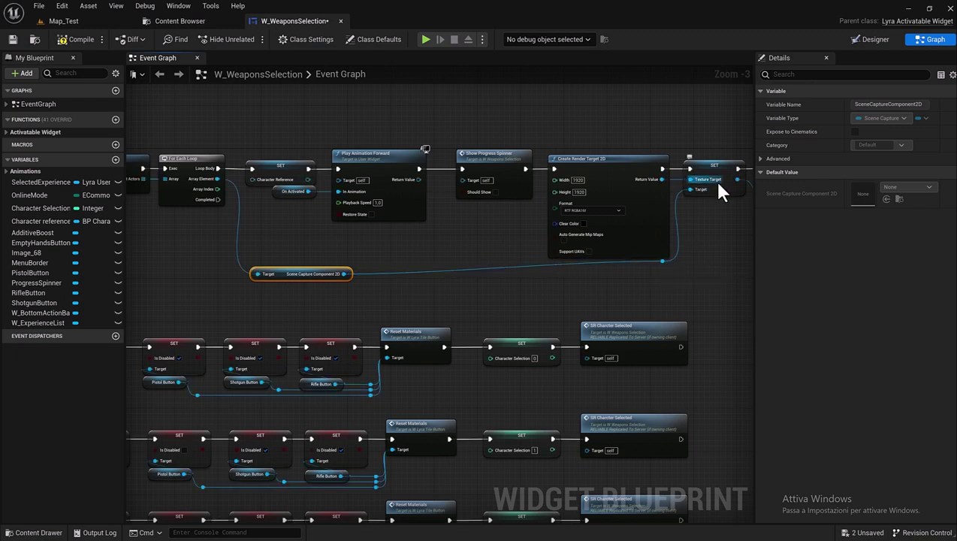
left_click_drag(479, 305, 322, 280)
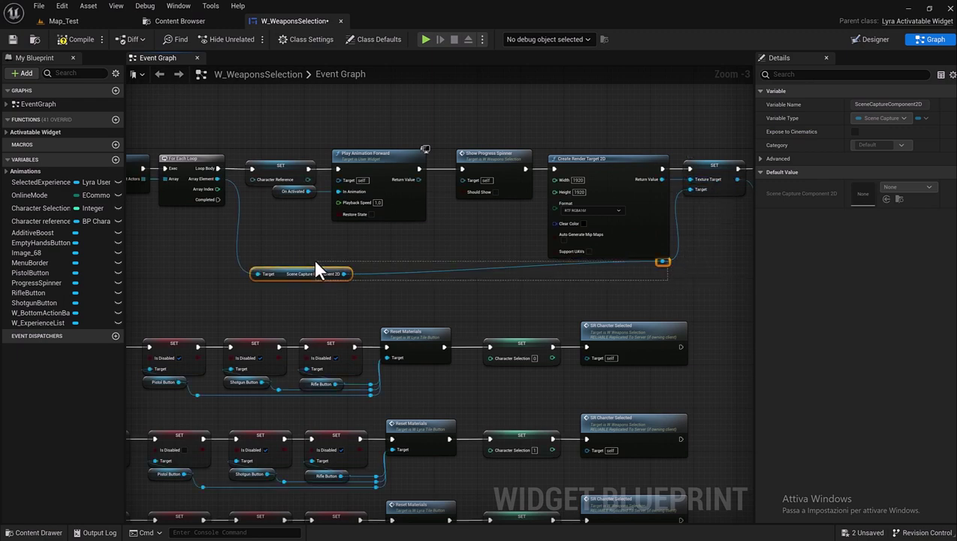
left_click(313, 261)
scroll(313, 260, "up", 3)
mouse_move(197, 168)
left_mouse_down()
mouse_move(250, 172)
mouse_move(254, 223)
left_mouse_up()
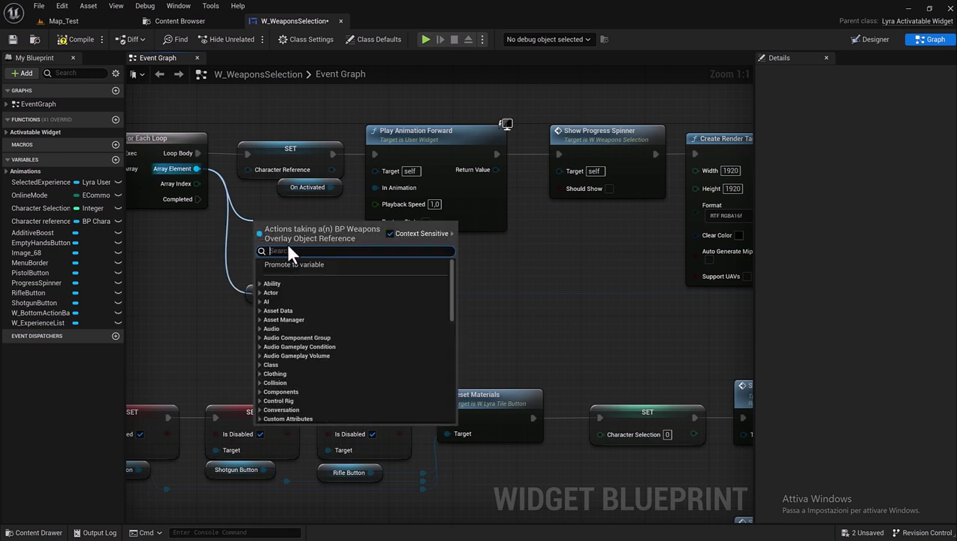
- Promote Array Element to a variable named CharacterRef and delete the old Character reference variable
left_click(290, 264)
type("CharacterRef")
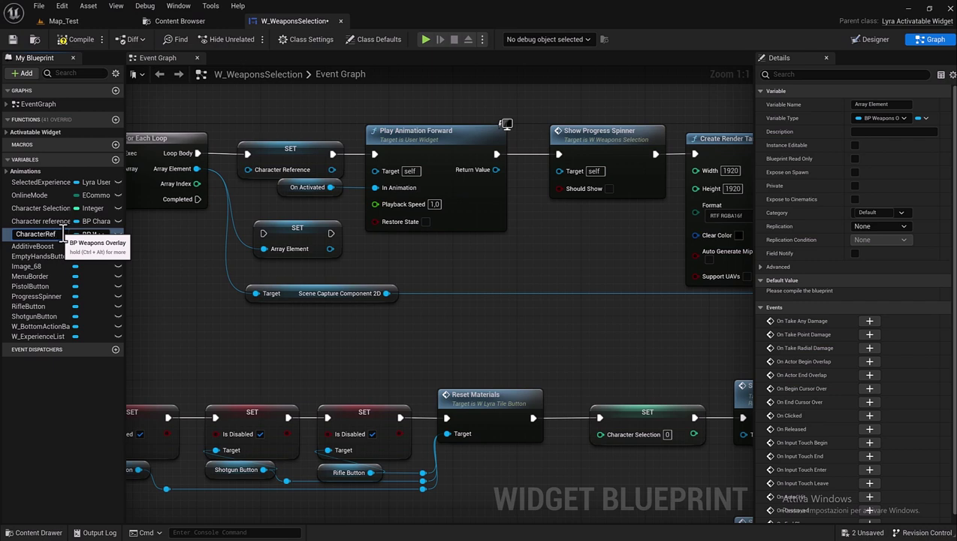
type("ù")
key("Return")
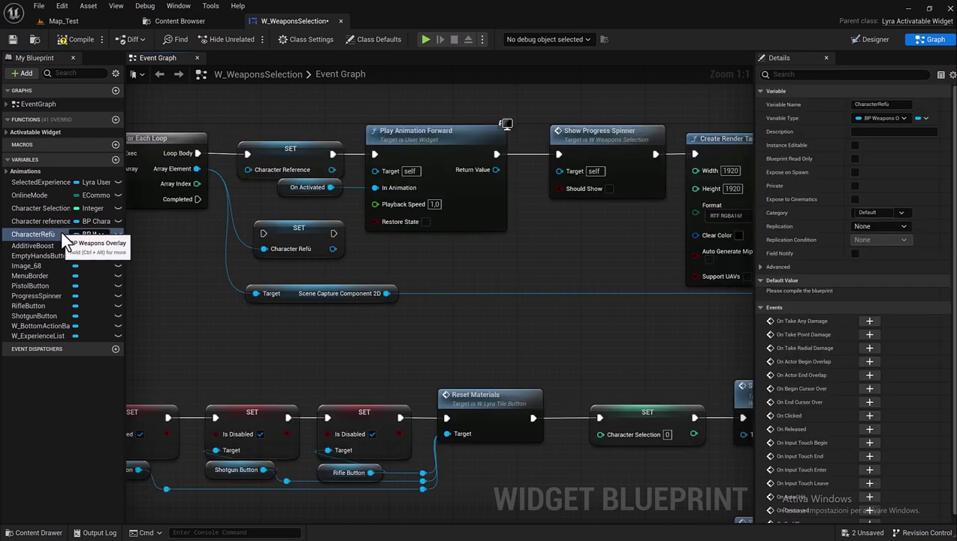
double_click(65, 237)
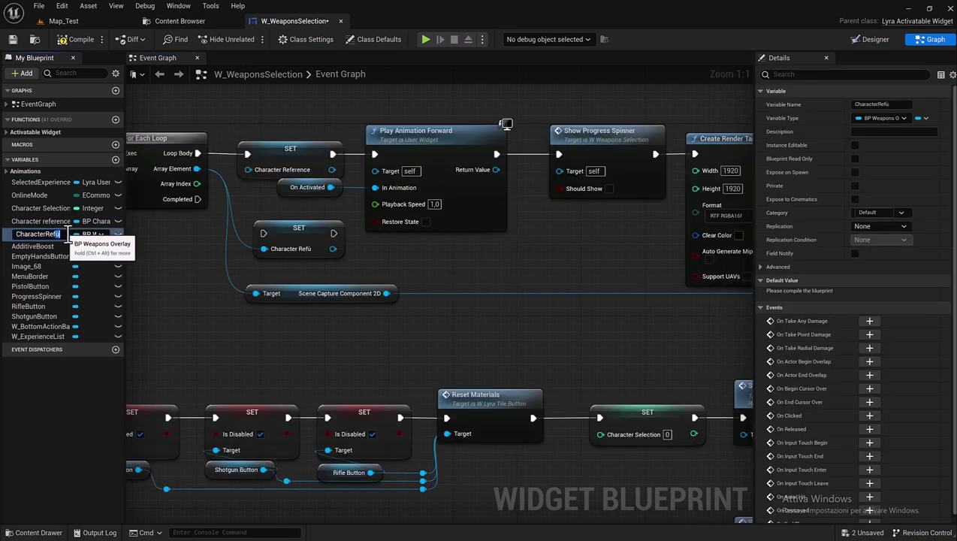
key("BackSpace")
key("Return")
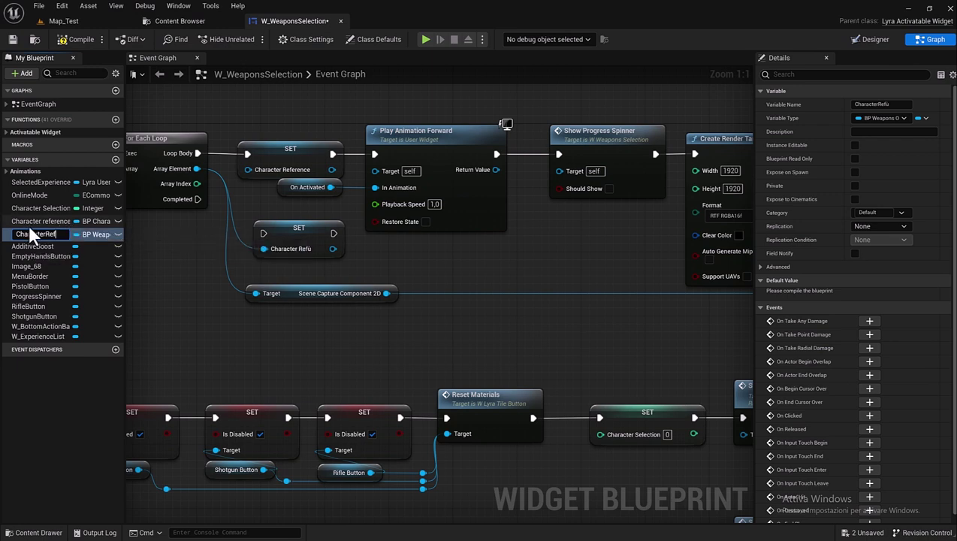
left_click(34, 223)
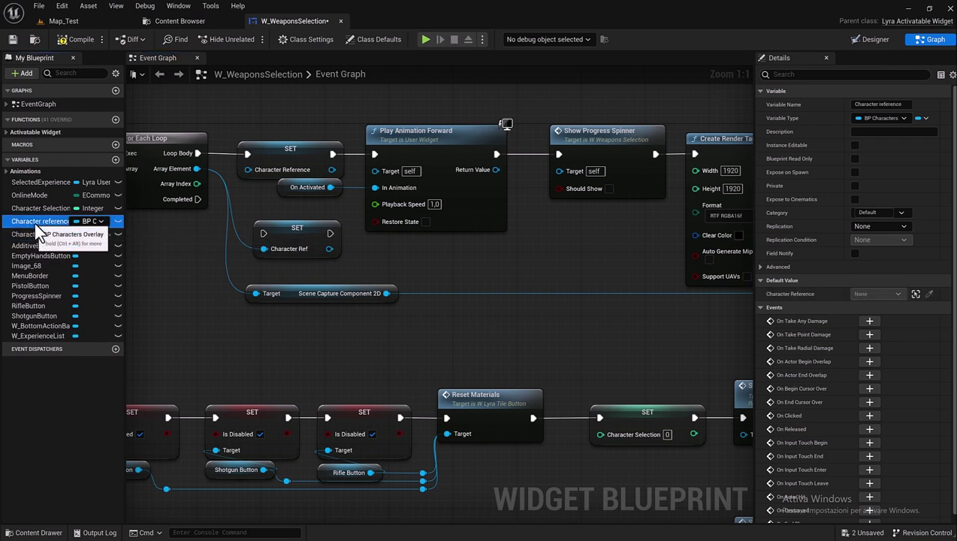
key("Delete")
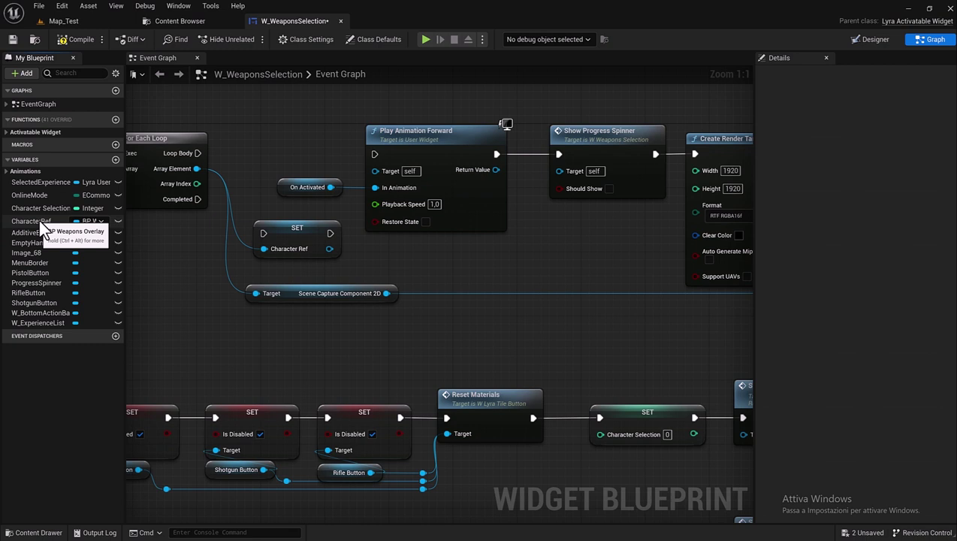
- Wire Loop Body into SET CharacterRef and on to Play Animation Forward
mouse_move(39, 220)
left_mouse_down()
mouse_move(197, 149)
mouse_move(45, 217)
left_mouse_up()
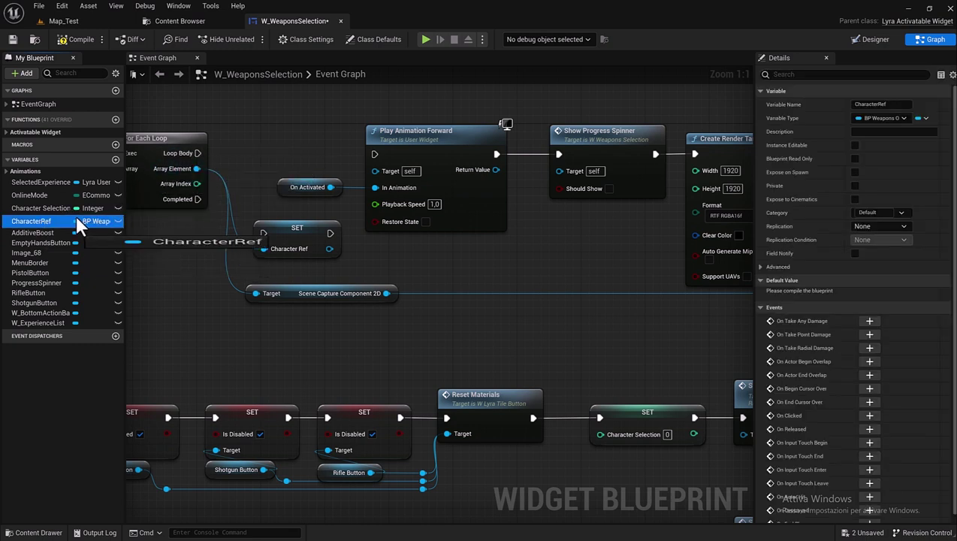
left_click_drag(280, 227, 253, 154)
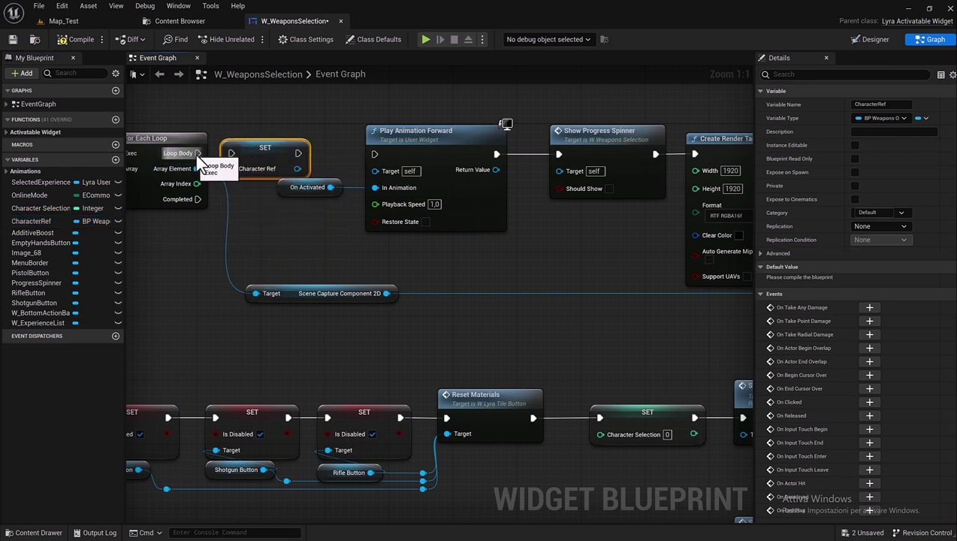
left_click_drag(196, 153, 230, 154)
left_click_drag(298, 153, 374, 154)
left_click(288, 158)
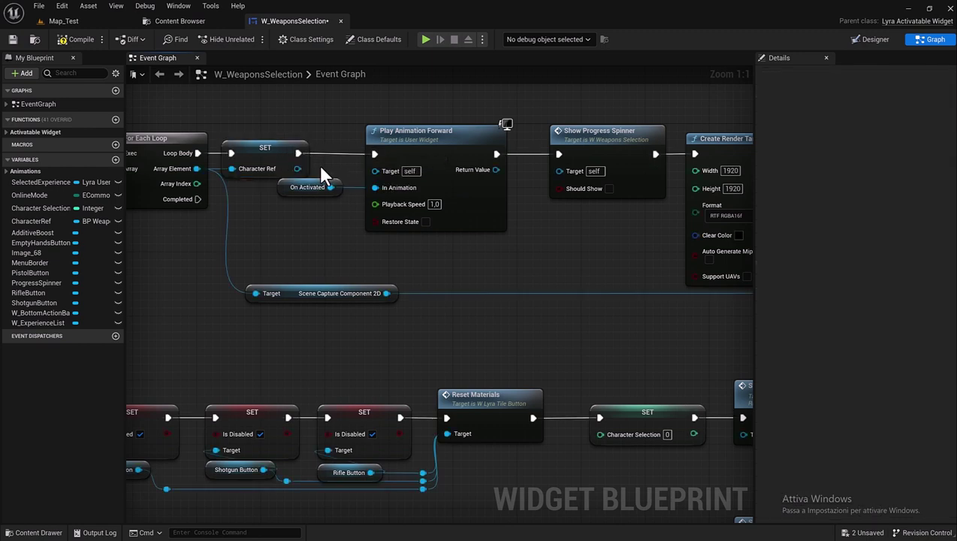
right_click_drag(331, 164, 203, 178)
- Open Create Dynamic Material Instance's Parent dropdown and filter it by 'wEAPON'
right_click_drag(378, 172, 218, 165)
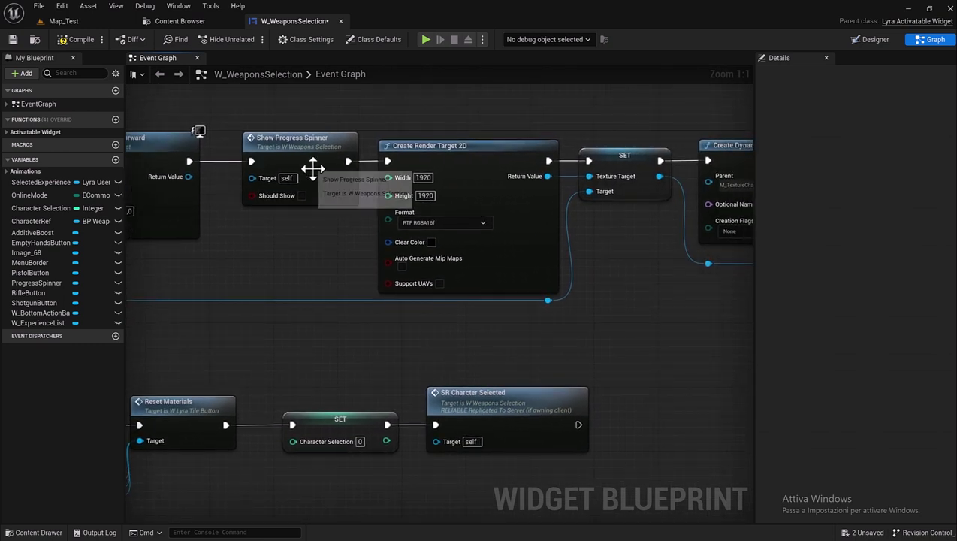
right_click_drag(375, 165, 235, 166)
right_click_drag(492, 217, 301, 217)
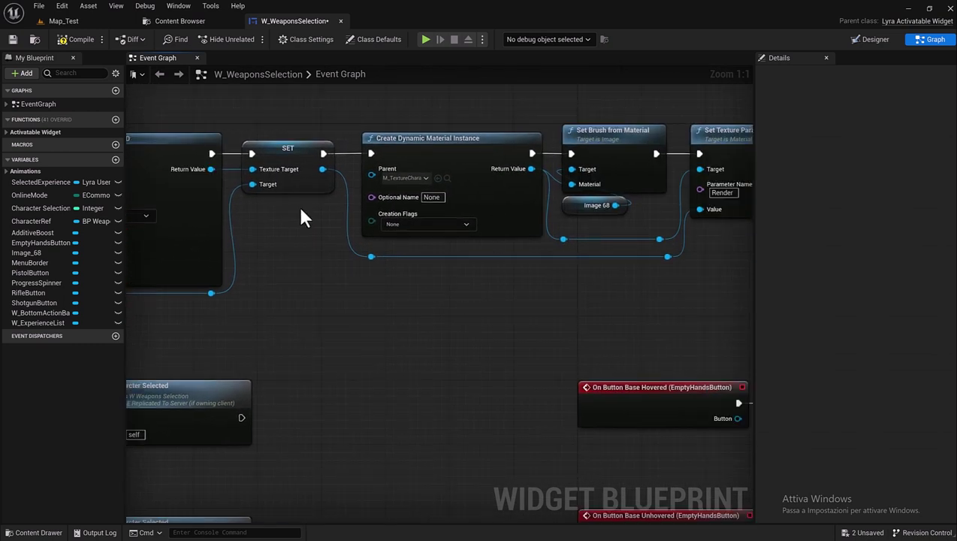
right_click_drag(412, 211, 337, 217)
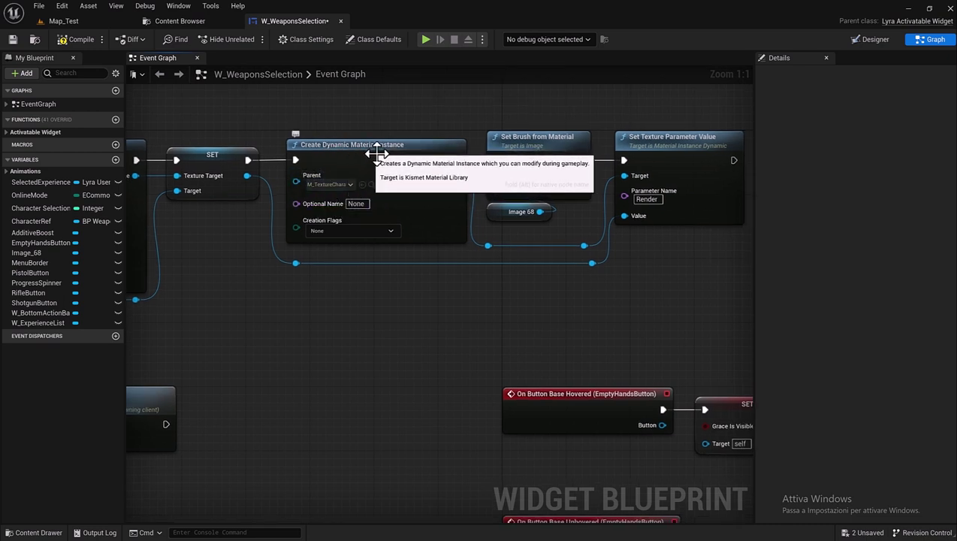
left_click(350, 187)
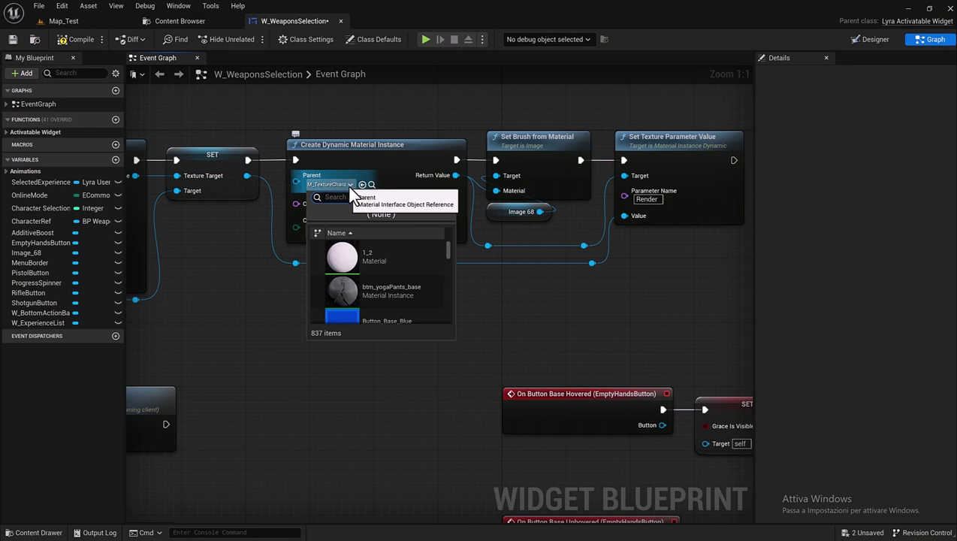
type("wEAPON")
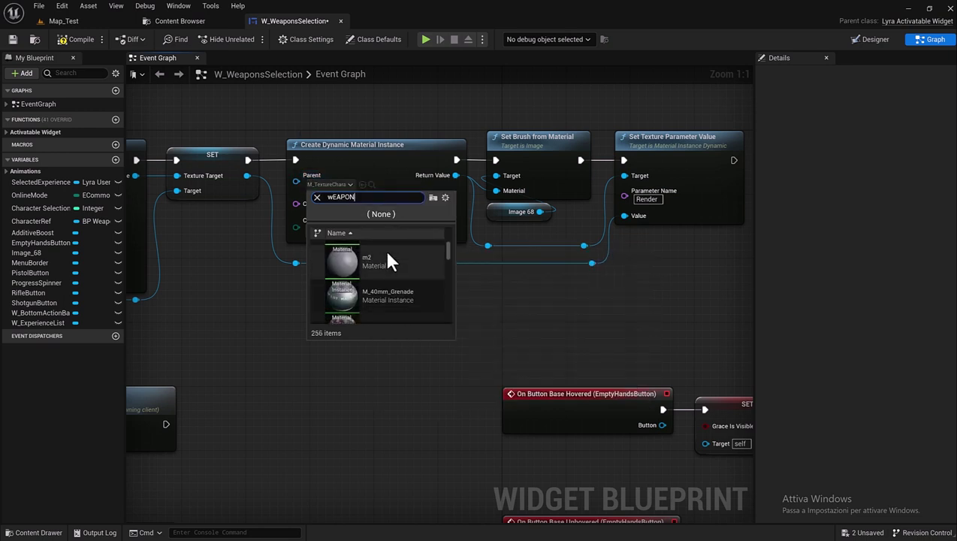
scroll(398, 292, "down", 2)
scroll(395, 285, "down", 2)
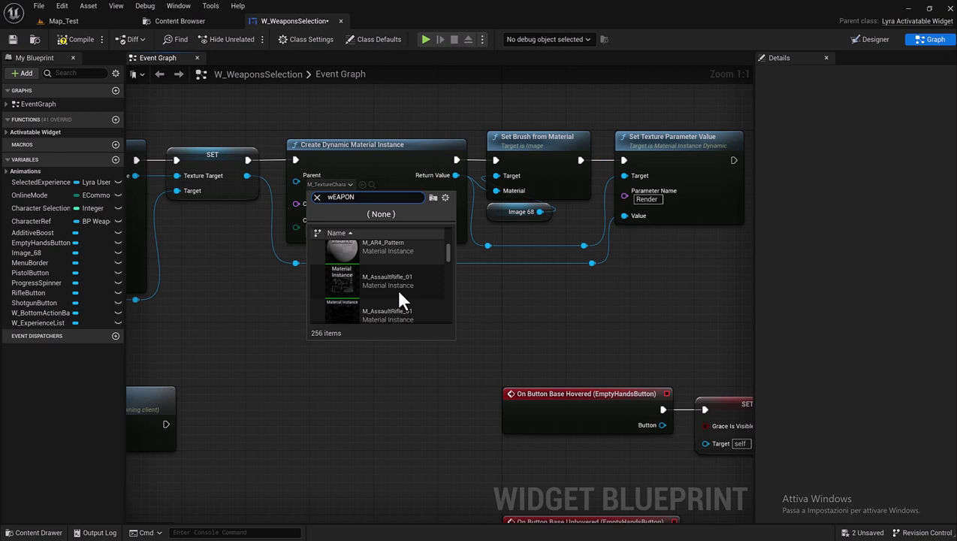
- Select the M_WeaponsOverlay material in the WeaponsOverlay folder, then go back to the W_WeaponsSelection graph
left_click(217, 23)
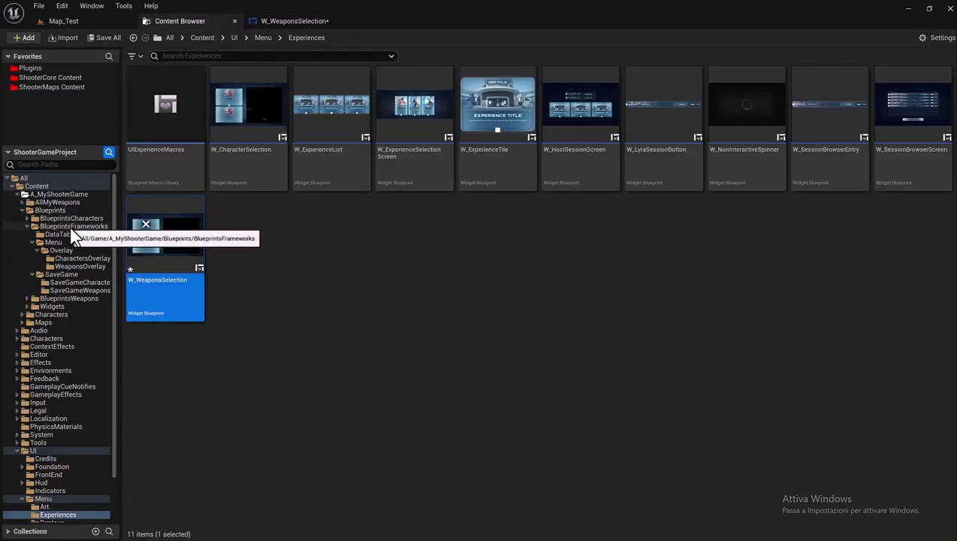
left_click(81, 266)
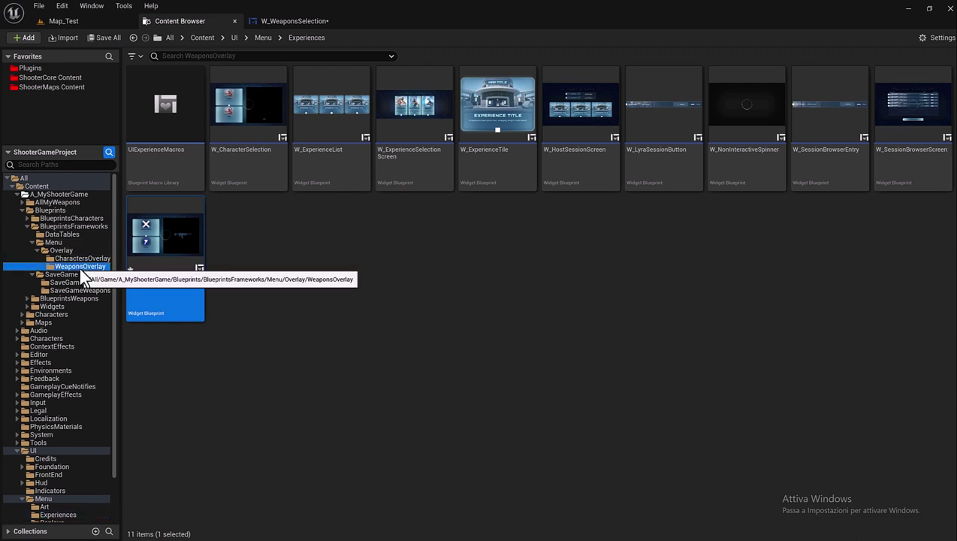
left_click(315, 177)
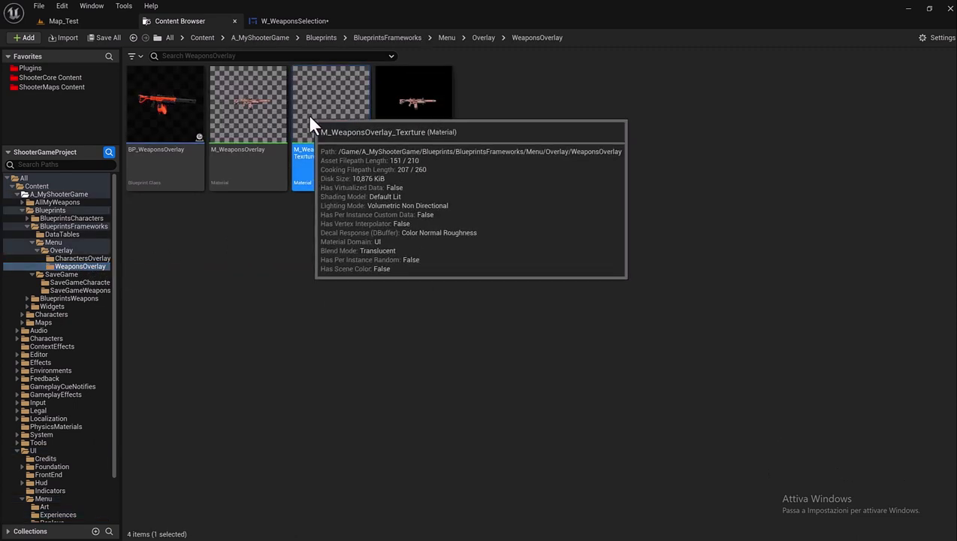
left_click(293, 21)
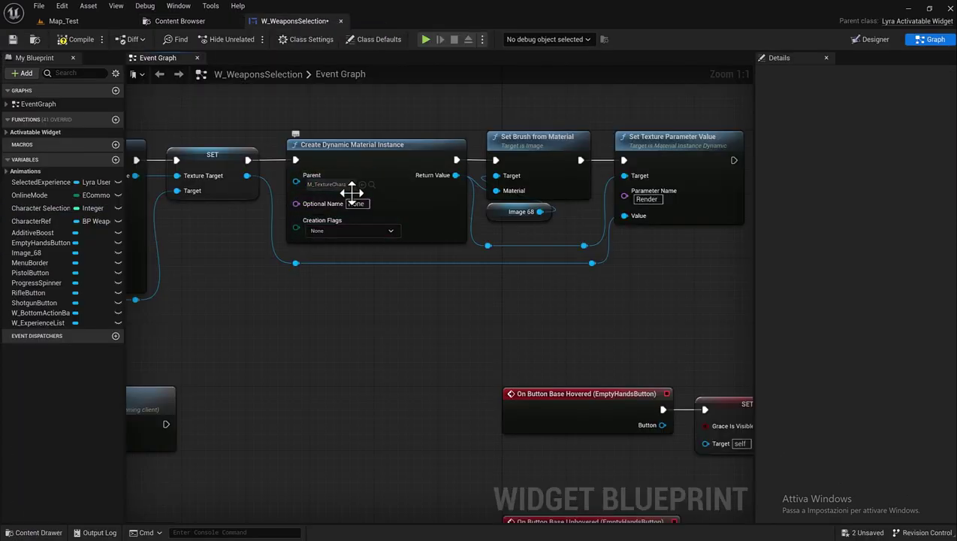
- Use M_WeaponsOverlay as the material parent and frame the SR/CL_CharacterSelected events at 1:1 zoom
left_click(362, 184)
right_click_drag(463, 209, 293, 216)
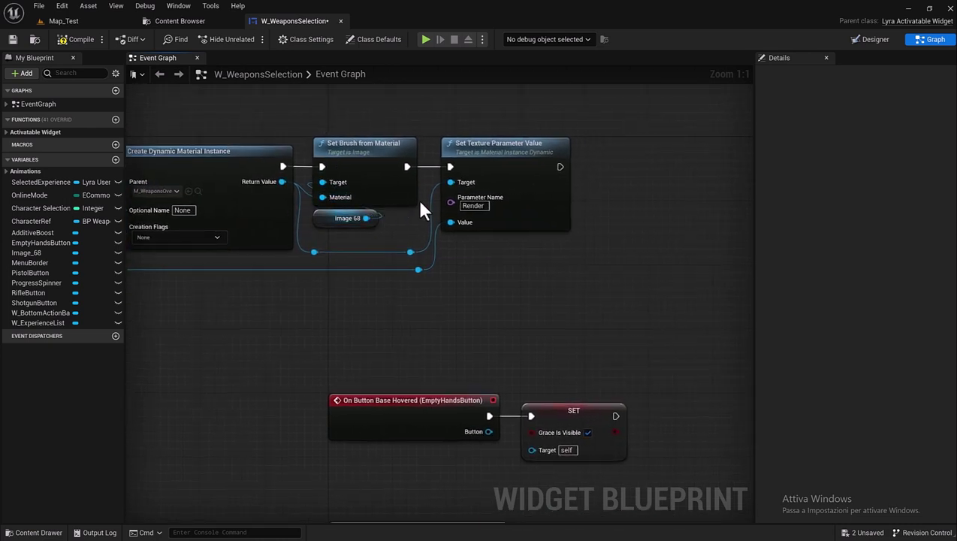
scroll(452, 241, "down", 3)
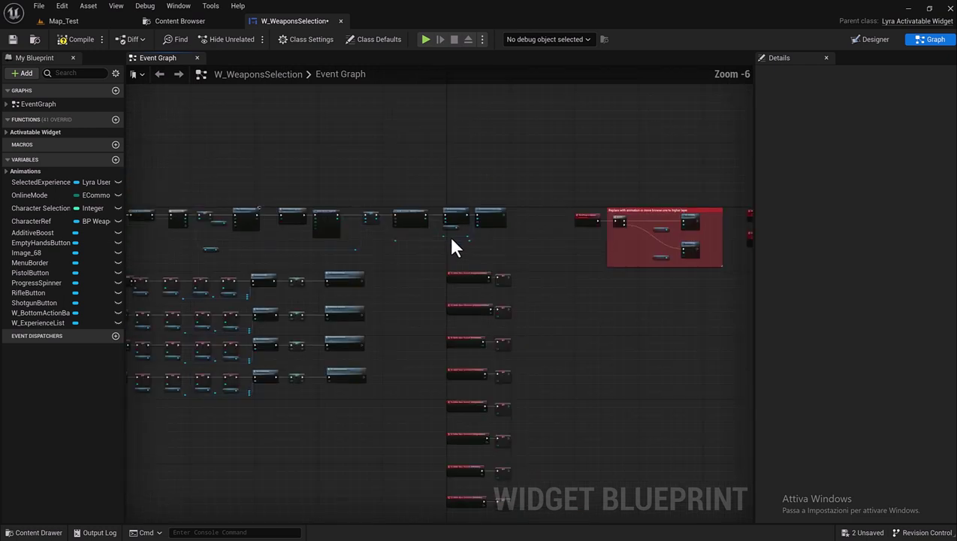
right_click_drag(524, 251, 221, 225)
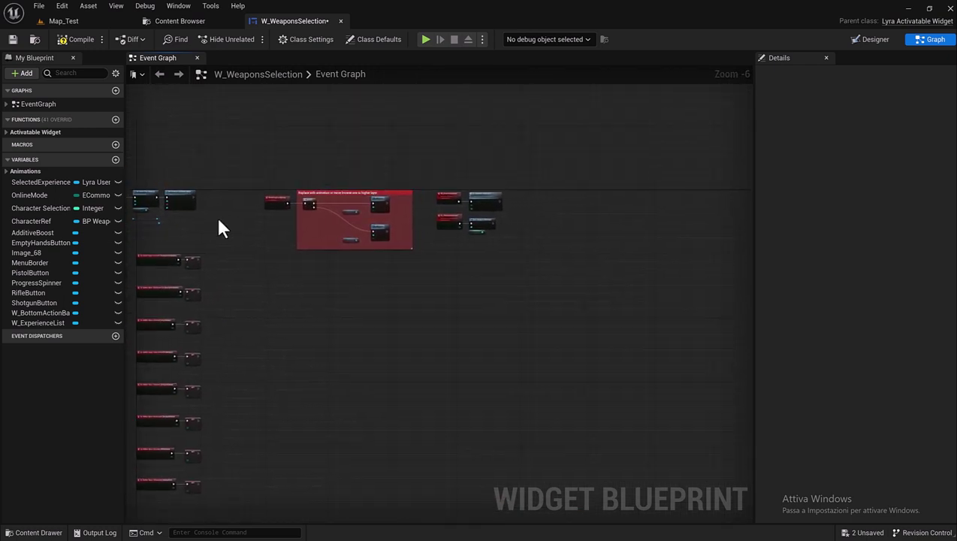
scroll(373, 215, "up", 2)
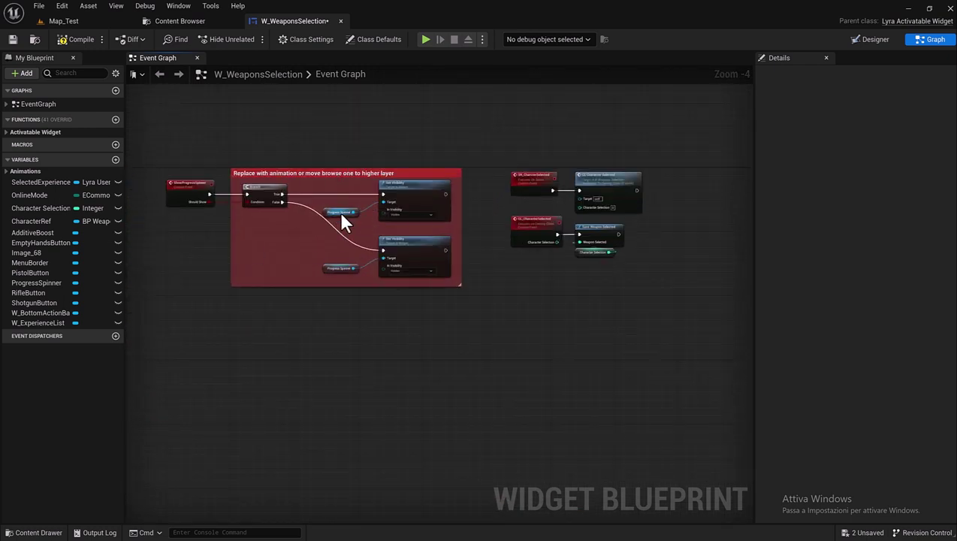
right_click_drag(338, 211, 314, 203)
scroll(314, 203, "up", 2)
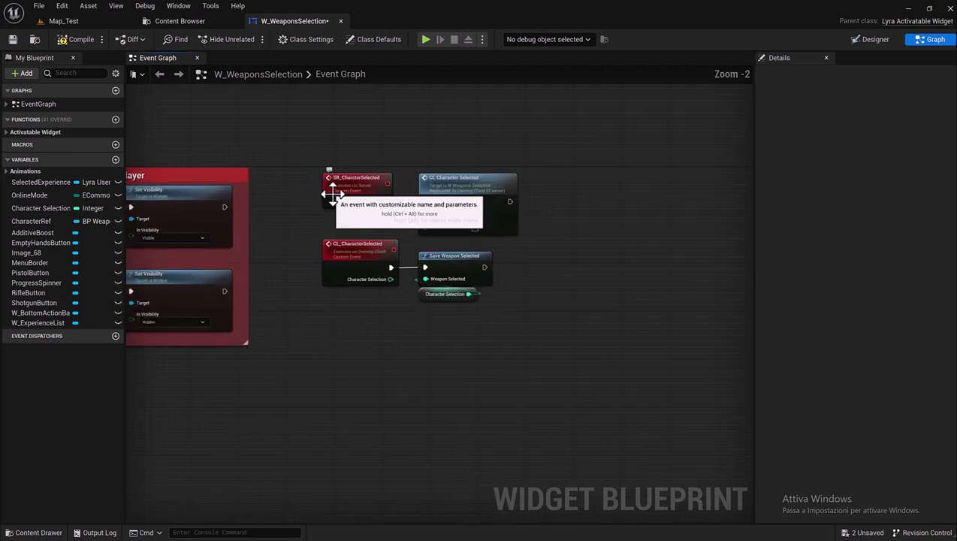
right_click_drag(421, 252, 434, 237)
scroll(436, 239, "up", 2)
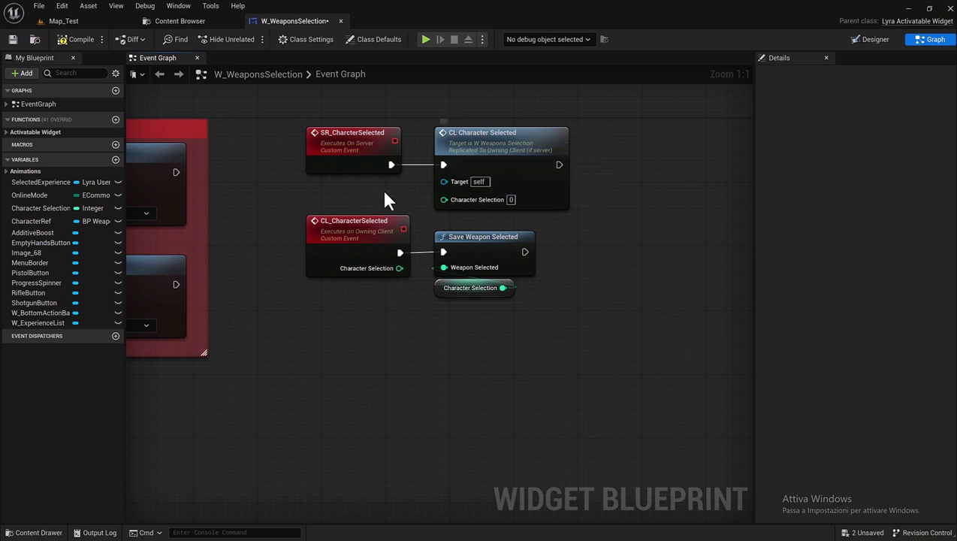
- Rename CL_CharacterSelected to CL_WeaponSelected and remove its Character Selection input
double_click(345, 234)
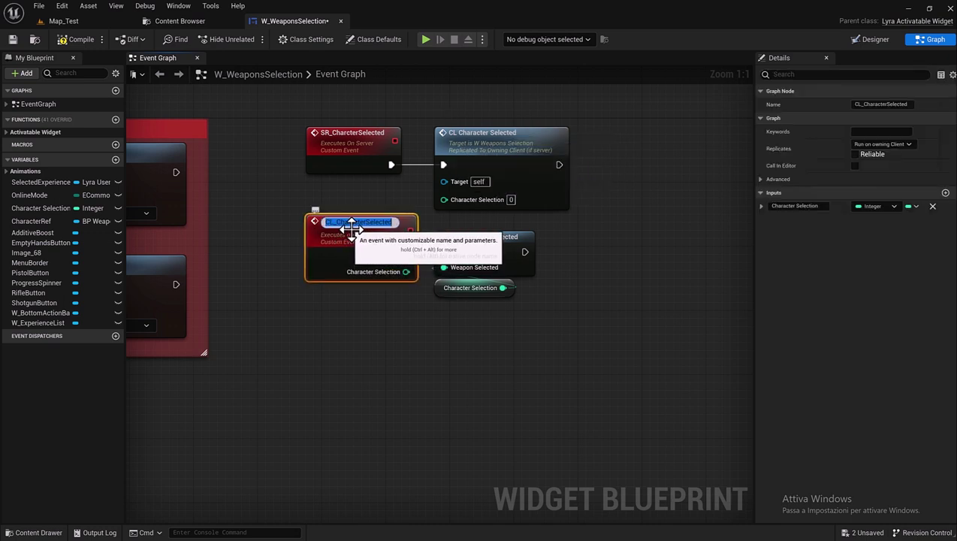
left_click_drag(337, 222, 364, 222)
type("Weapon")
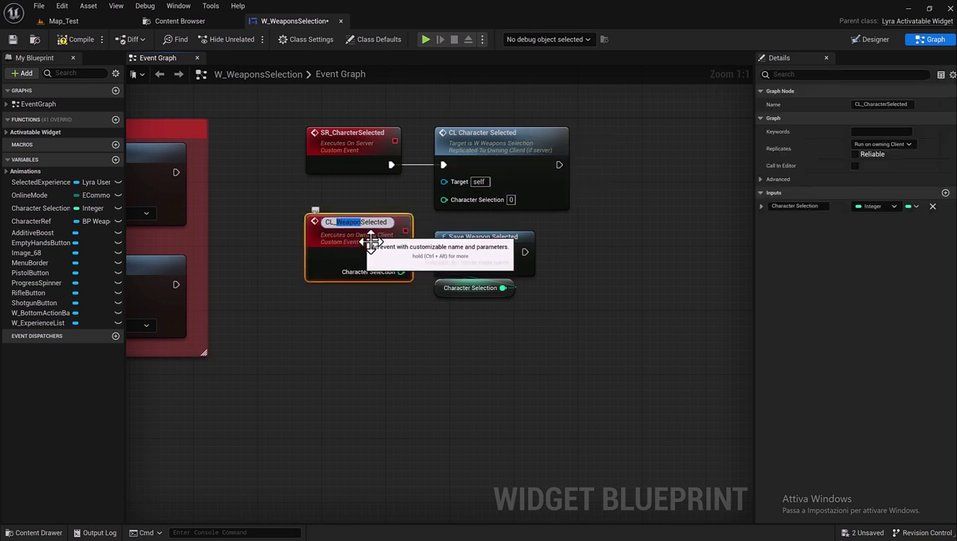
left_click(366, 322)
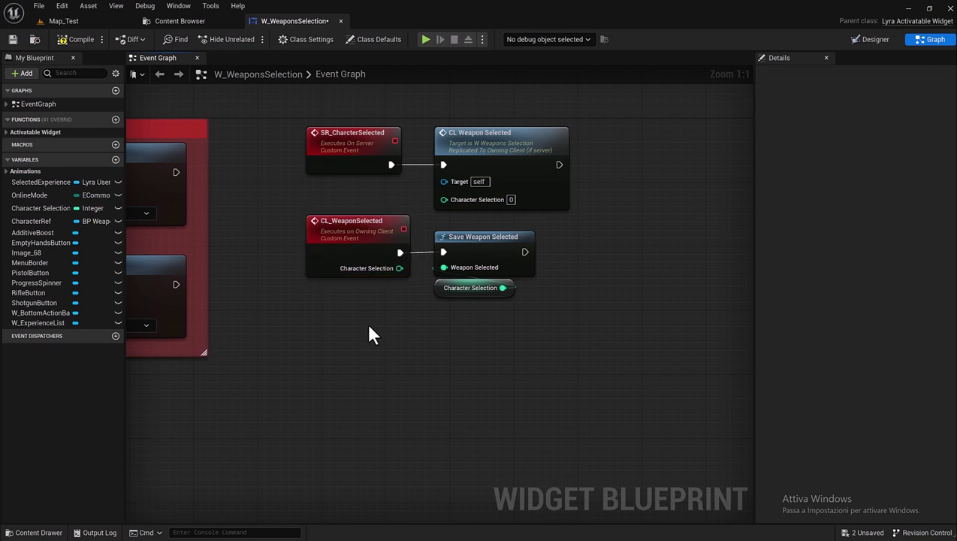
left_click(342, 239)
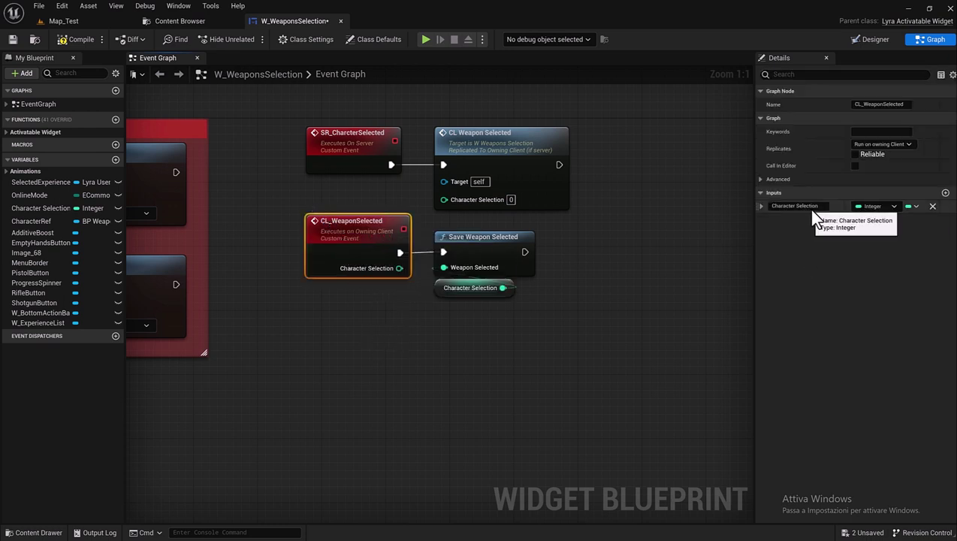
left_click(933, 207)
right_click_drag(421, 259, 340, 254)
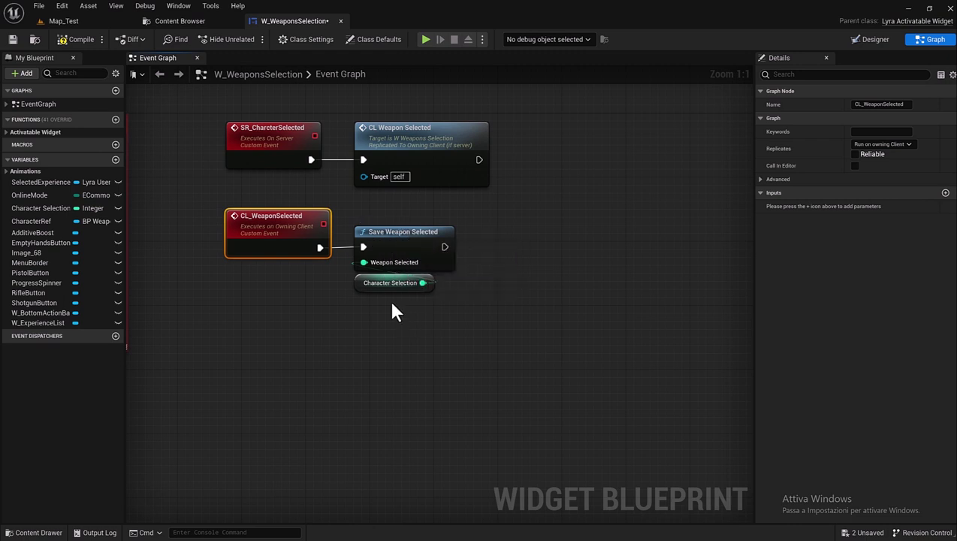
- Rename the Character Selection variable to Weapon Selection
left_click(369, 289)
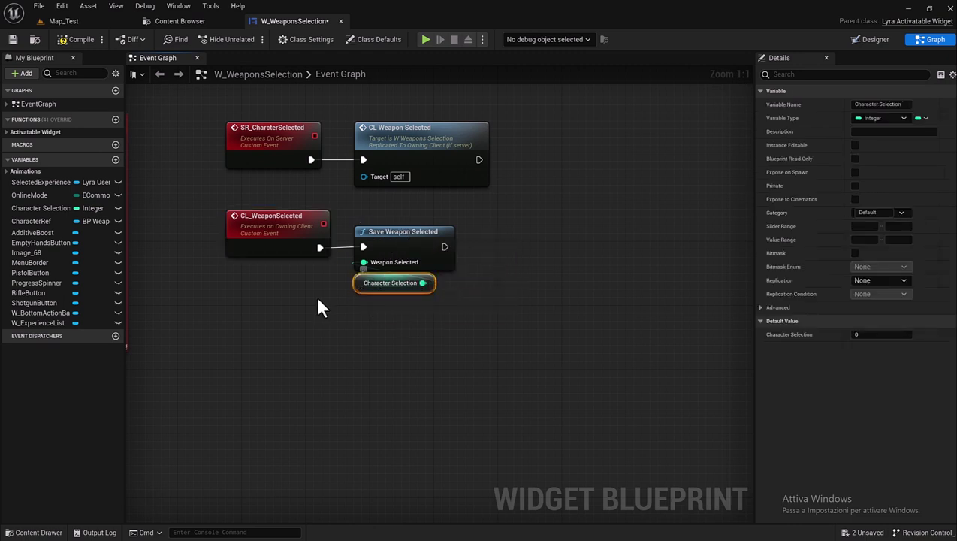
left_click(34, 210)
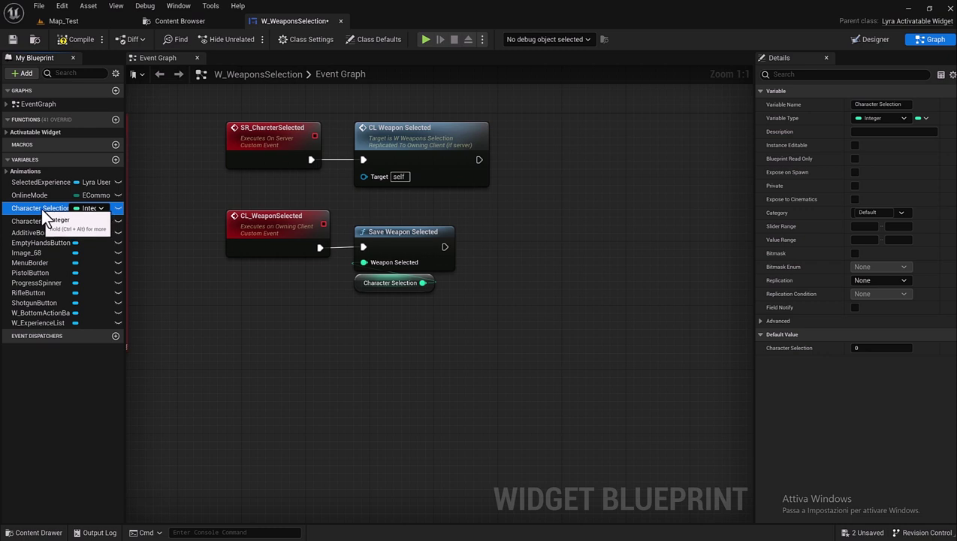
key("F2")
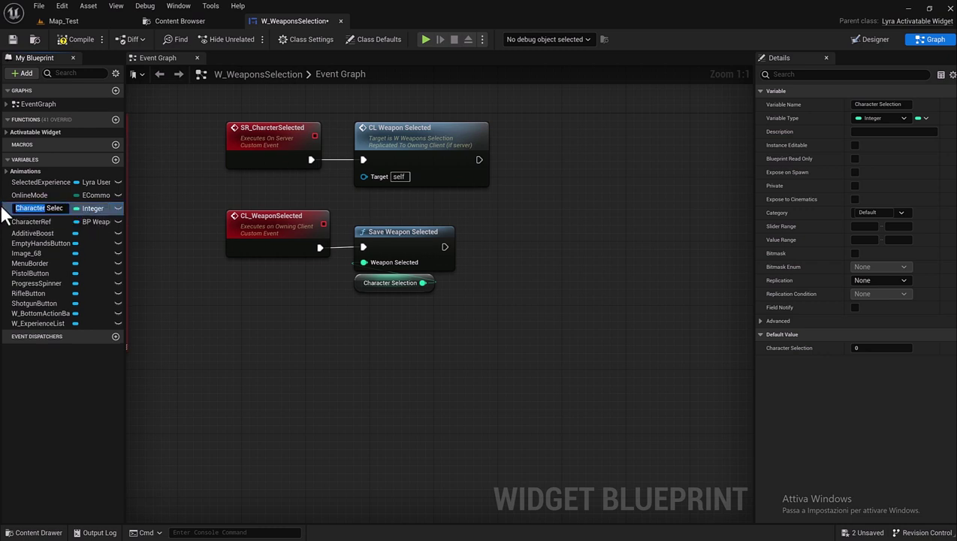
type("Weapon Selecti")
key("Return")
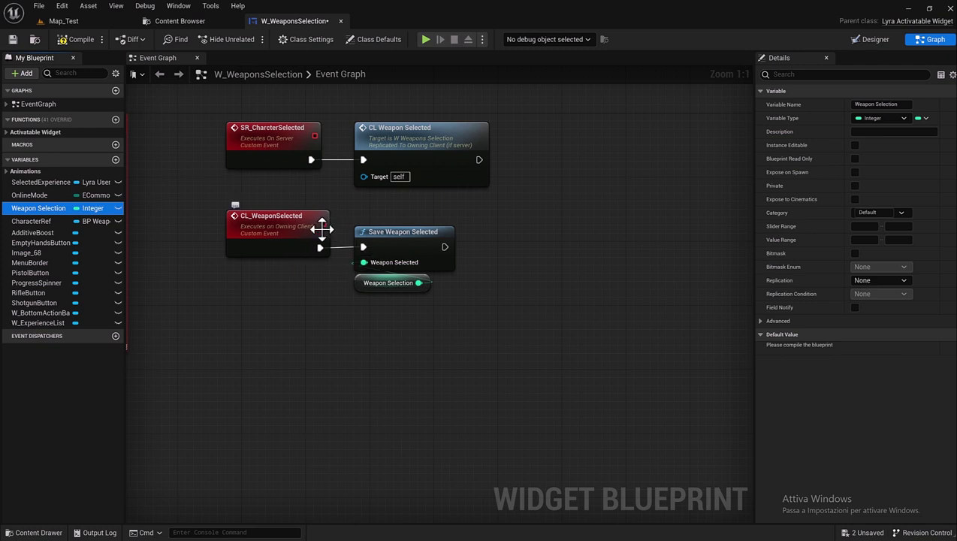
- Rename the SR_CharcterSelected event to SR_WeaponSelected
left_click(260, 137)
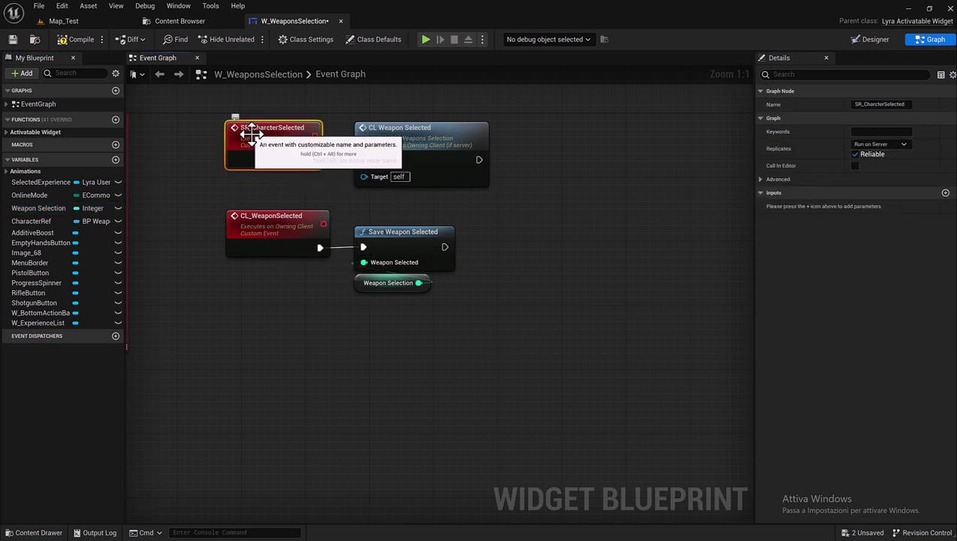
double_click(262, 129)
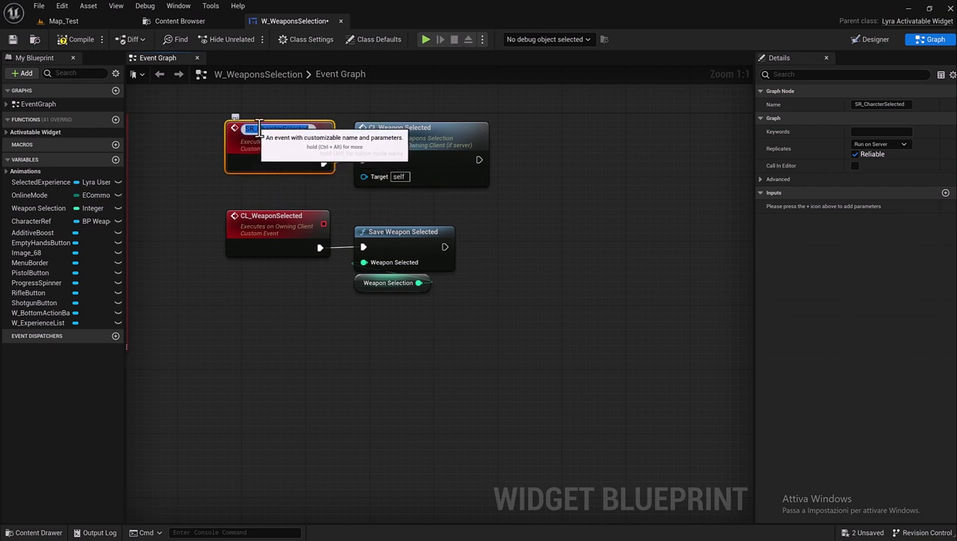
left_click_drag(256, 129, 285, 129)
type("Weapon")
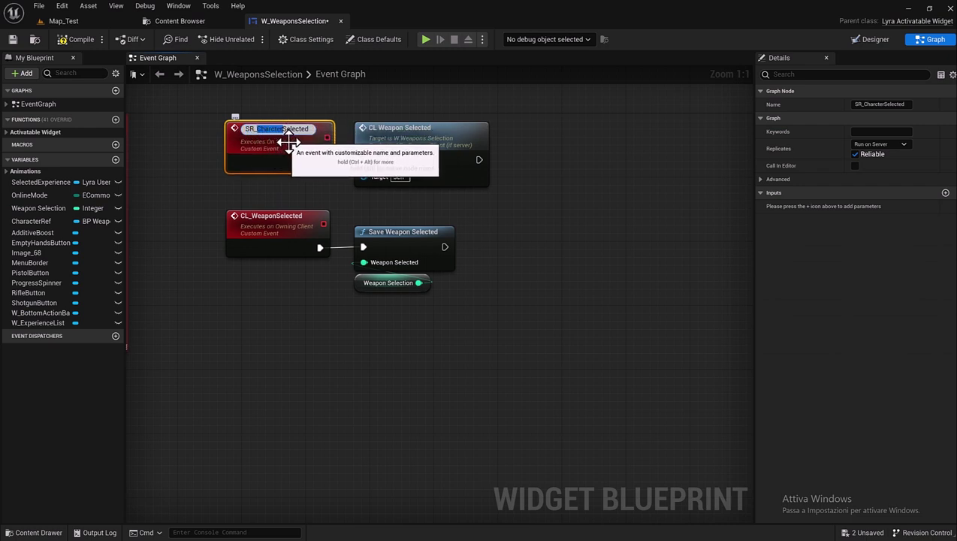
left_click(327, 115)
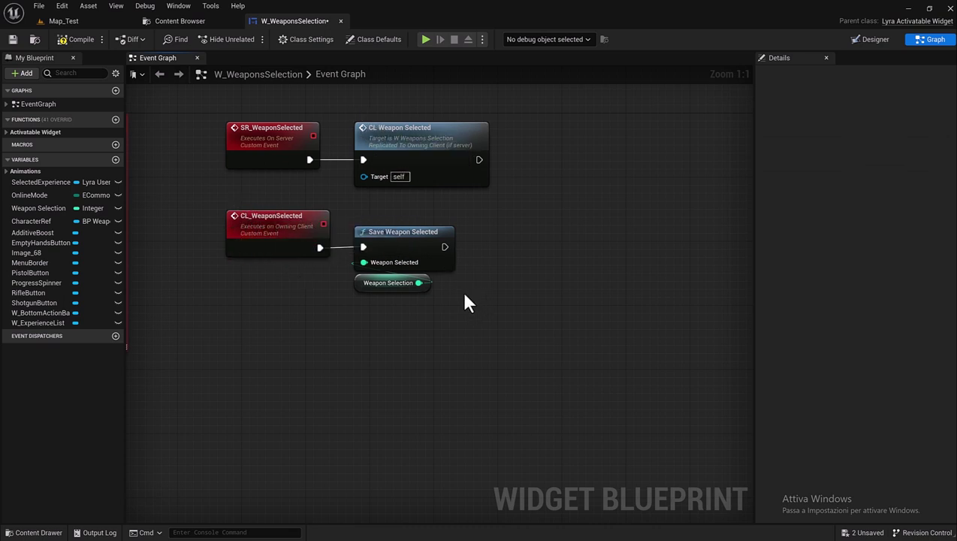
- Frame the four On Button Base Clicked chains and select the first SET node with its Empty Hands Button getter
scroll(466, 300, "down", 2)
scroll(547, 299, "down", 1)
scroll(538, 248, "down", 2)
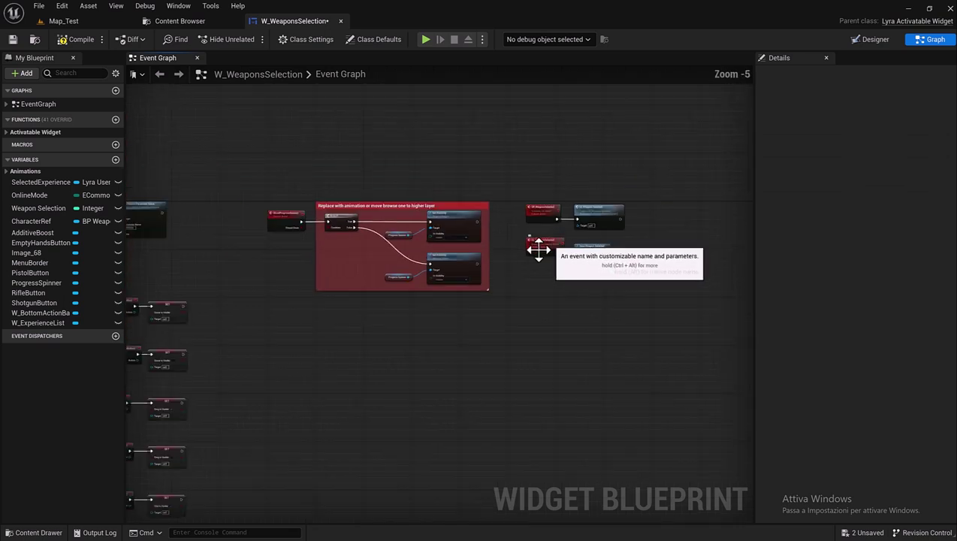
right_click_drag(538, 248, 398, 143)
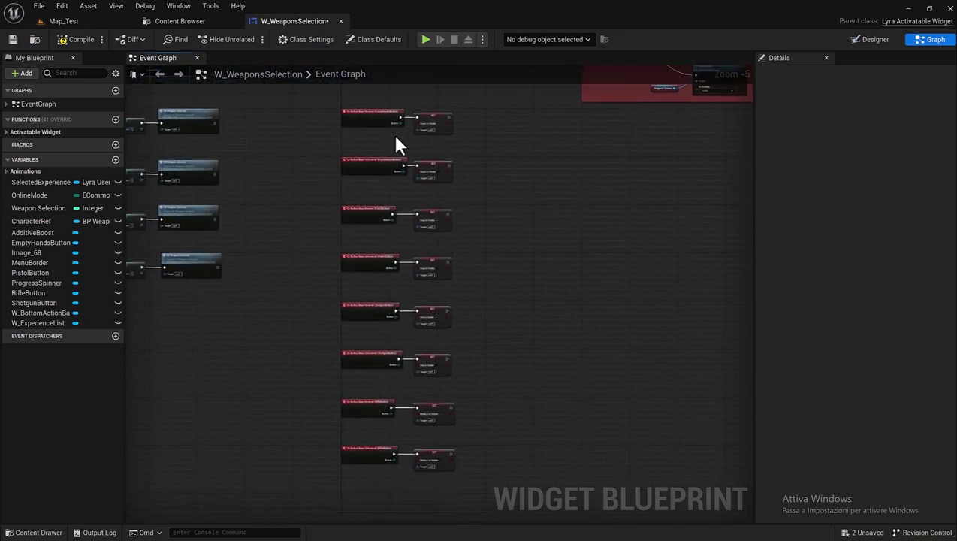
scroll(398, 144, "up", 3)
mouse_move(228, 150)
right_mouse_down()
mouse_move(440, 162)
mouse_move(374, 167)
right_mouse_up()
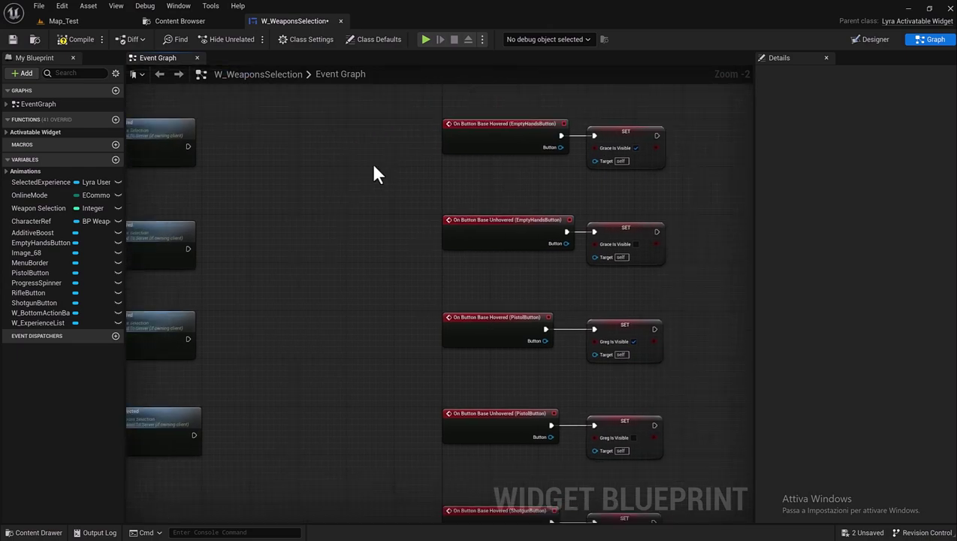
scroll(376, 174, "down", 3)
scroll(293, 180, "up", 3)
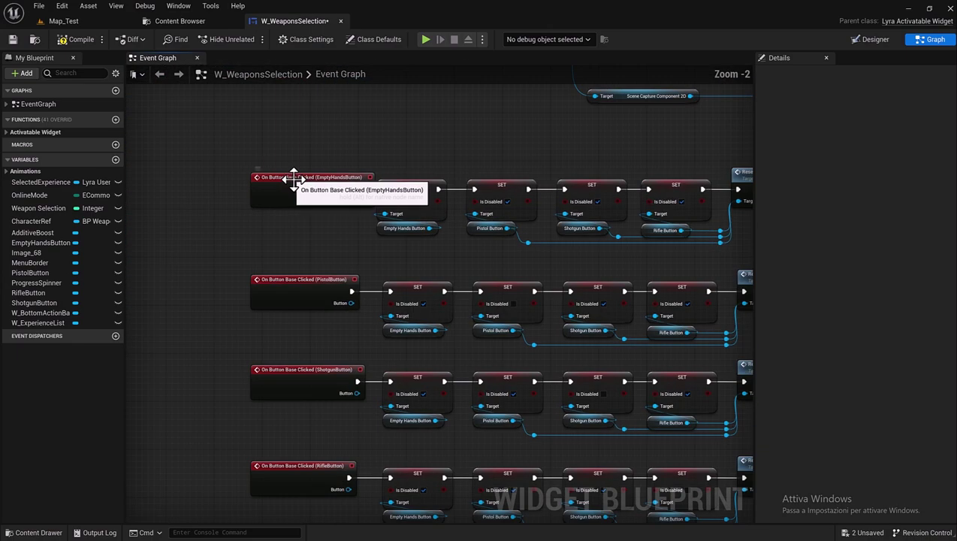
right_click_drag(441, 217, 326, 202)
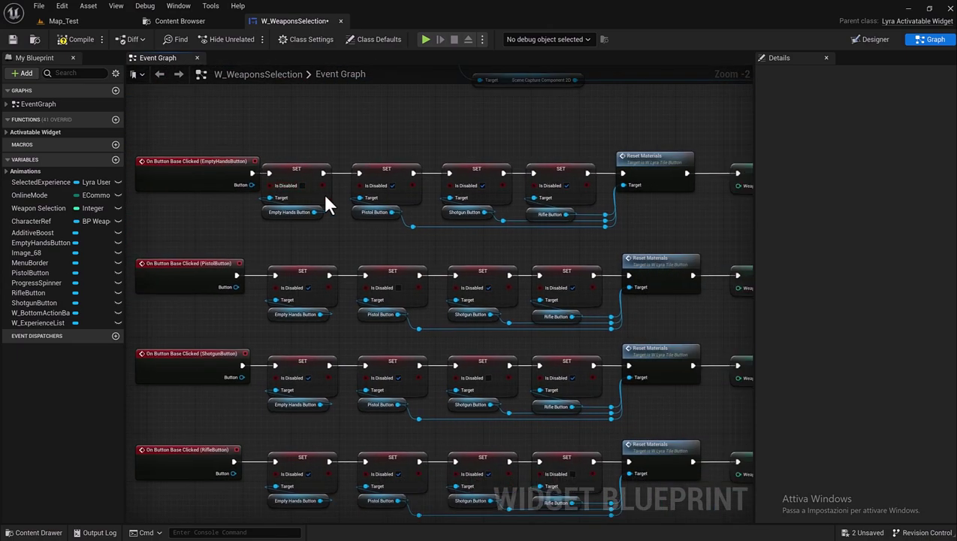
scroll(353, 214, "down", 1)
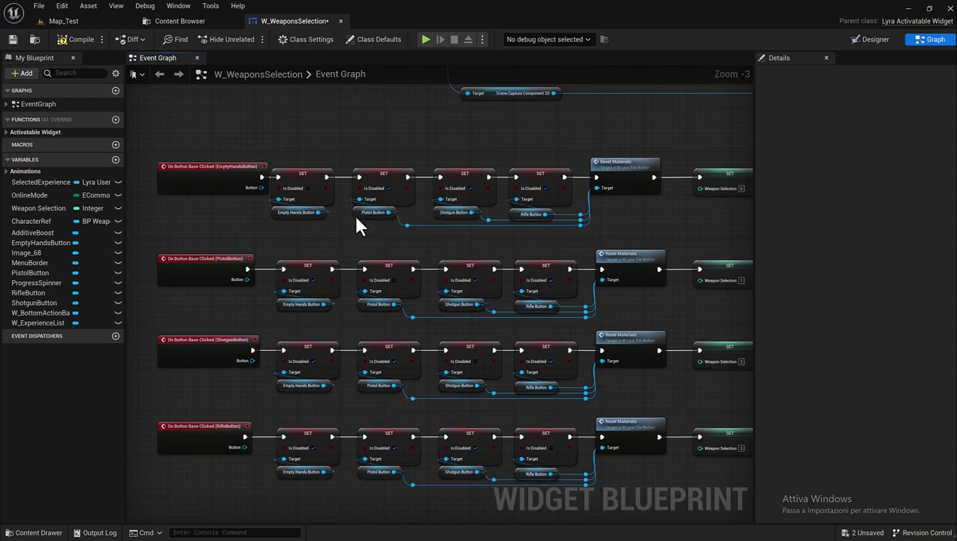
left_click_drag(293, 151, 330, 230)
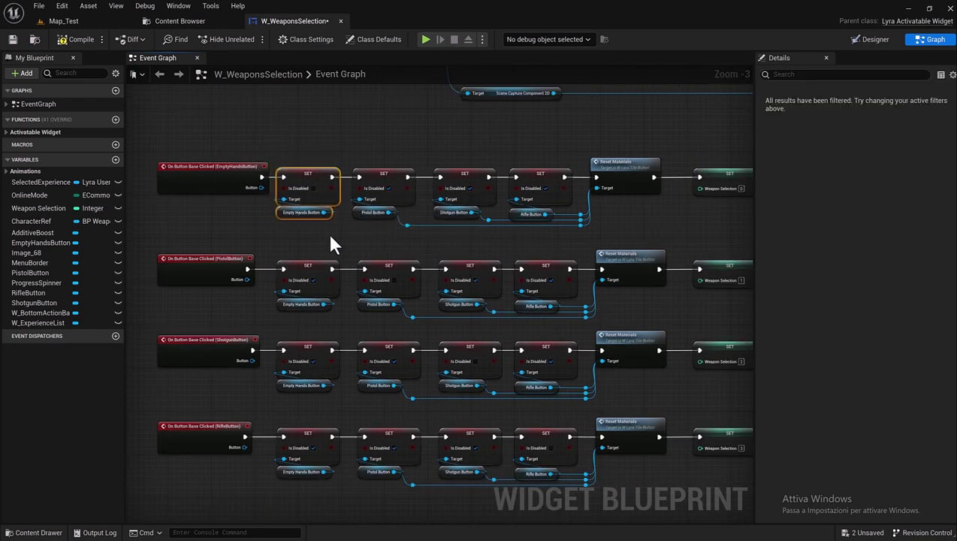
scroll(321, 216, "up", 1)
scroll(302, 224, "up", 1)
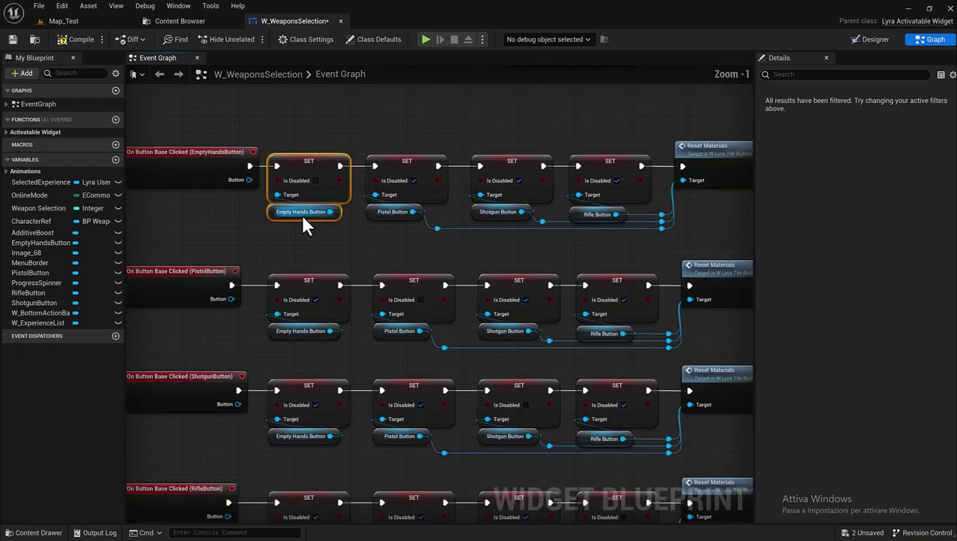
scroll(300, 240, "down", 1)
right_click_drag(297, 241, 356, 247)
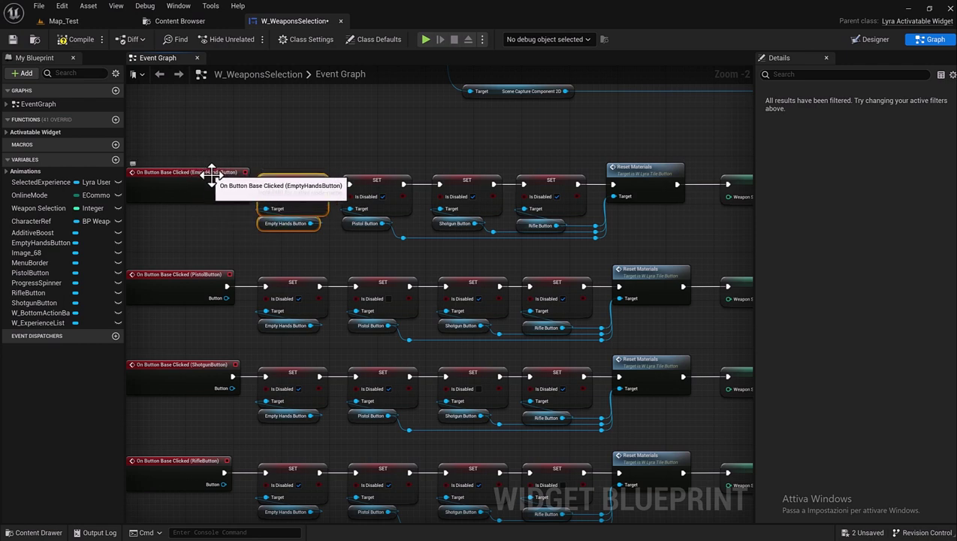
left_click(864, 41)
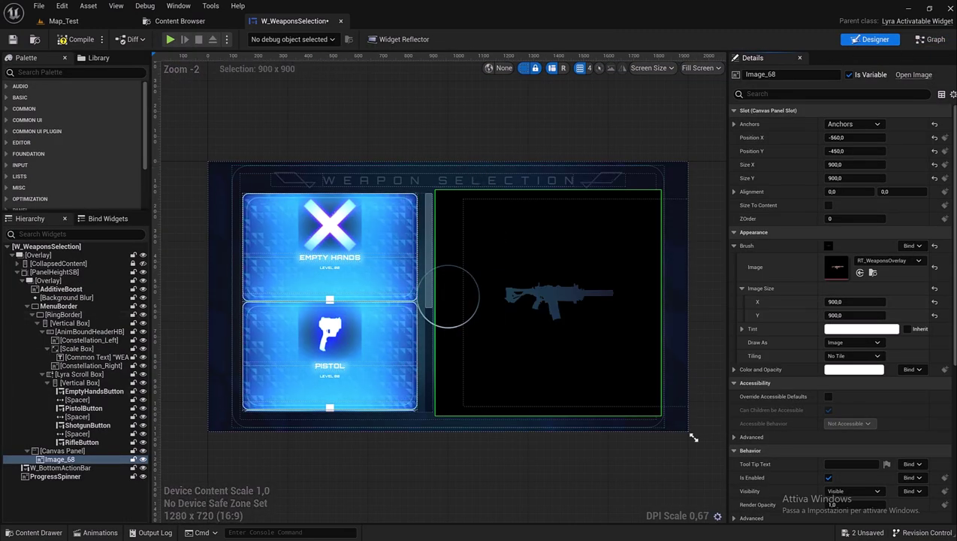
left_click(925, 39)
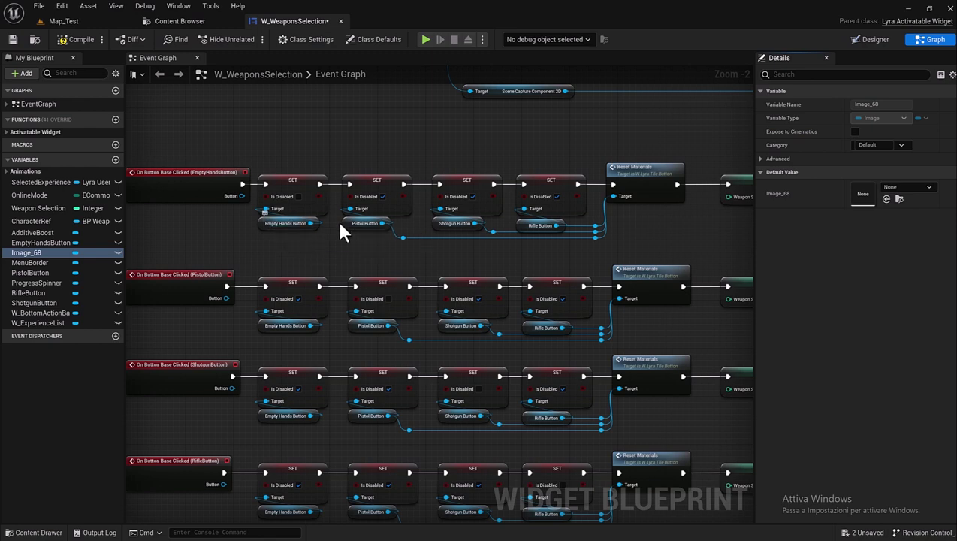
right_click_drag(340, 231, 300, 234)
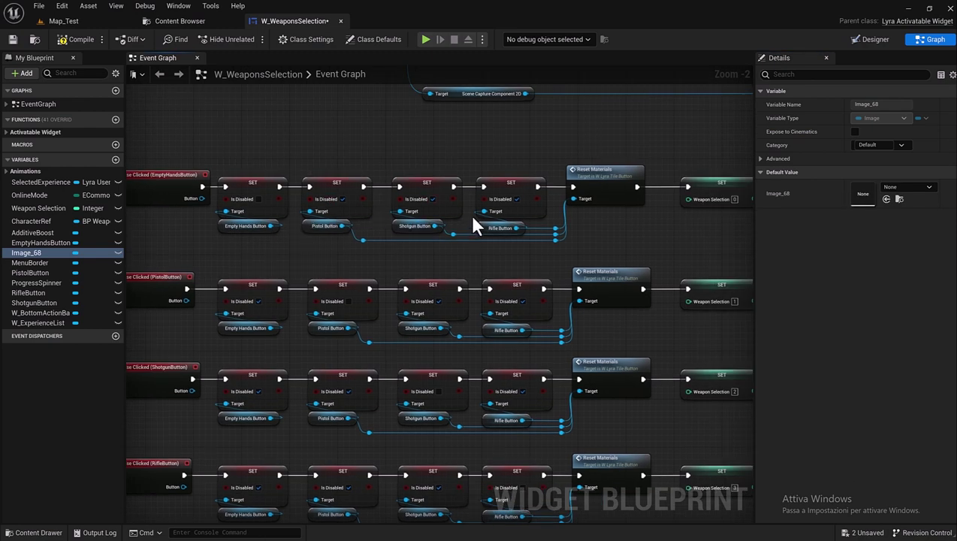
right_click_drag(450, 248, 443, 200)
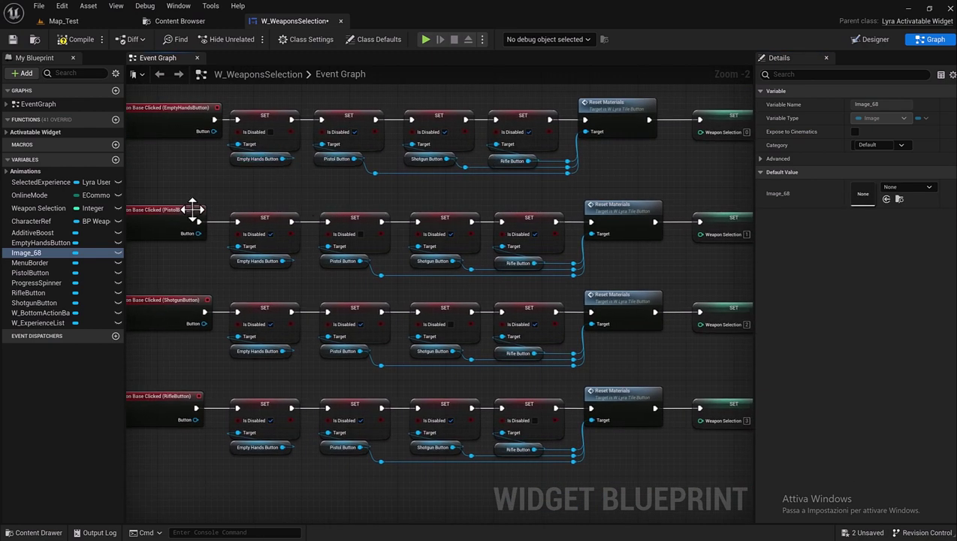
right_click_drag(188, 214, 241, 197)
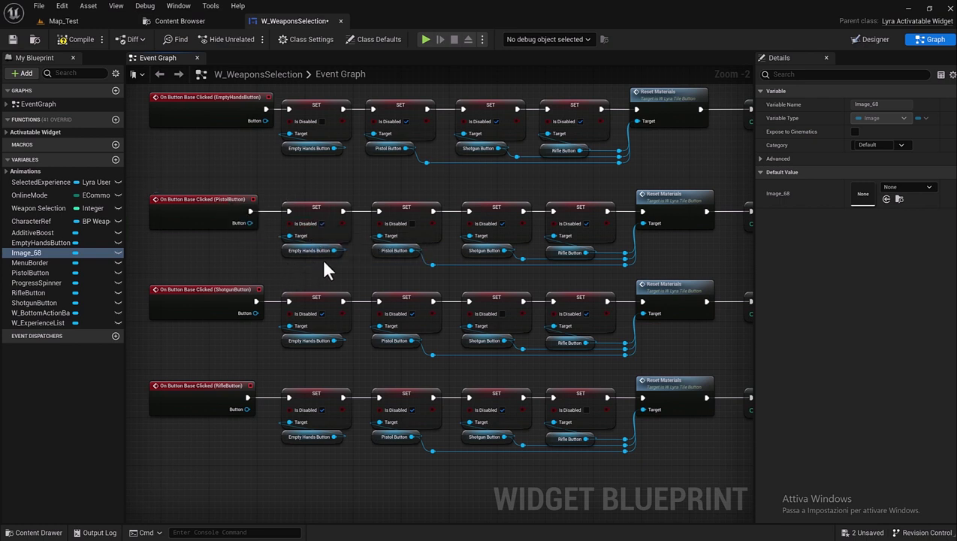
right_click_drag(399, 251, 318, 255)
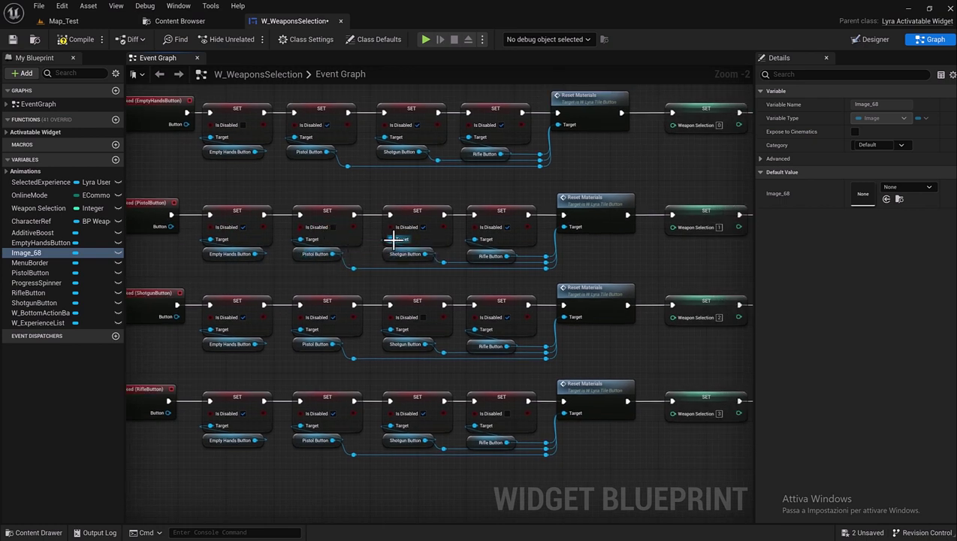
right_click_drag(502, 280, 301, 224)
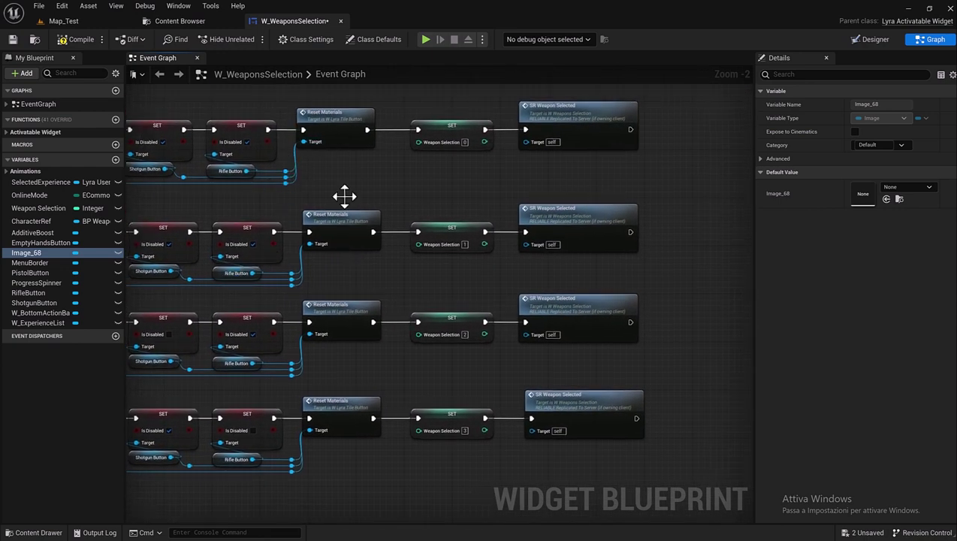
right_click_drag(258, 159, 217, 163)
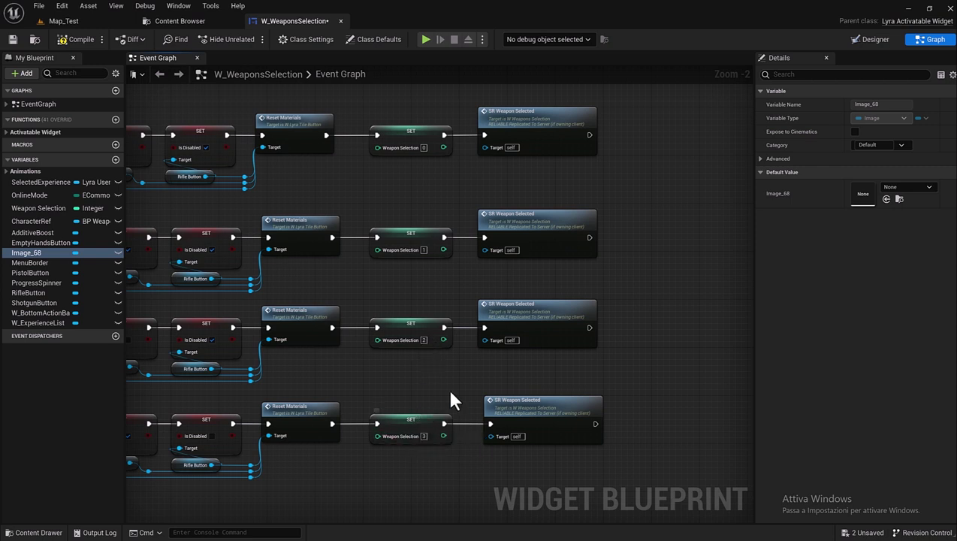
right_click_drag(447, 386, 445, 390)
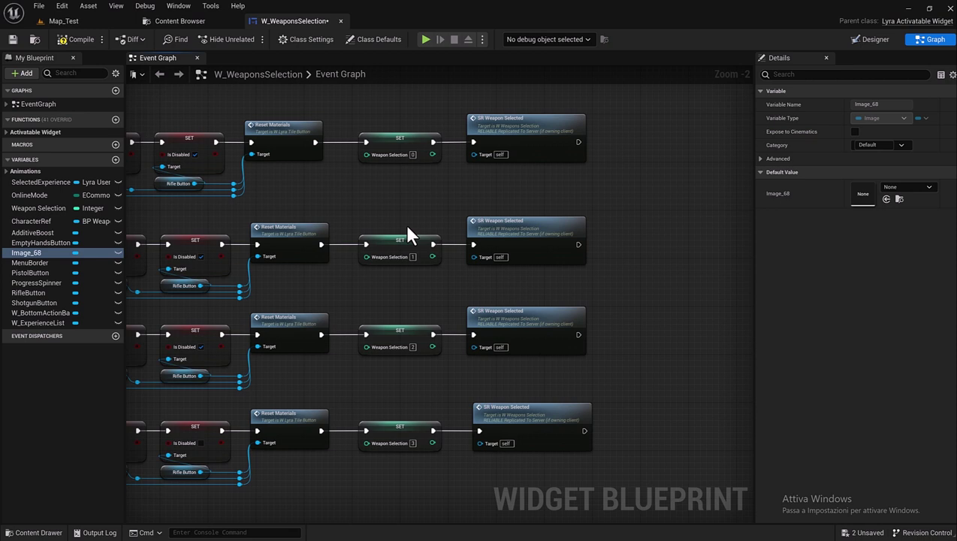
right_click_drag(615, 198, 450, 183)
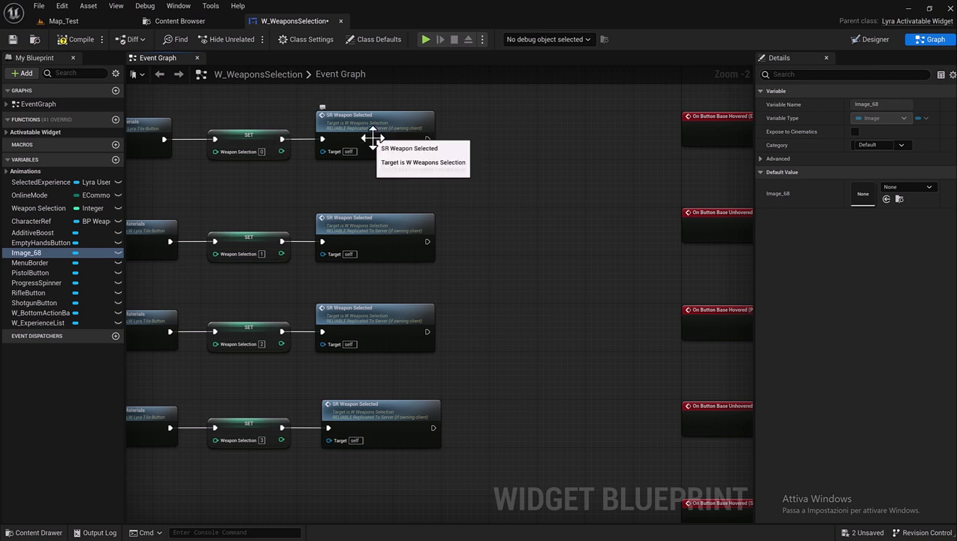
right_click_drag(371, 139, 351, 190)
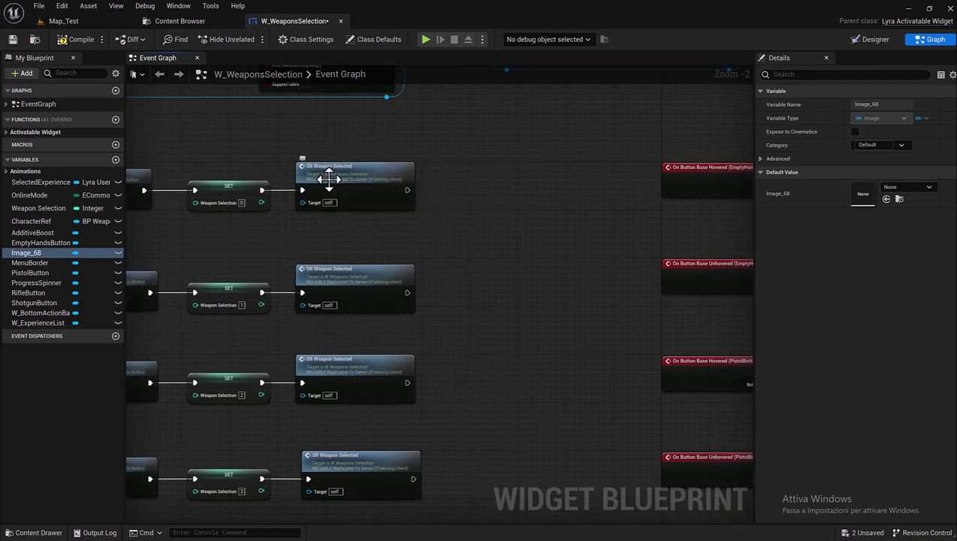
scroll(329, 178, "down", 5)
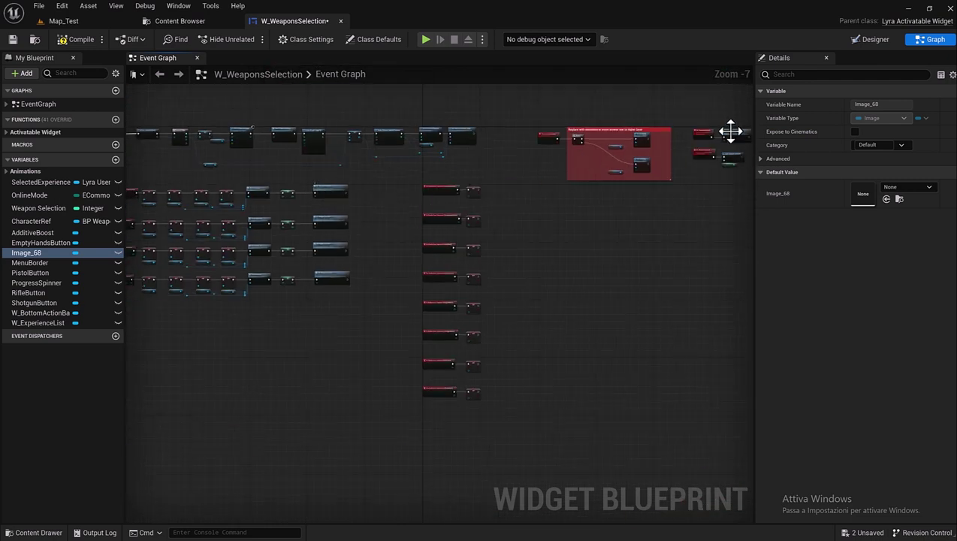
scroll(580, 150, "up", 6)
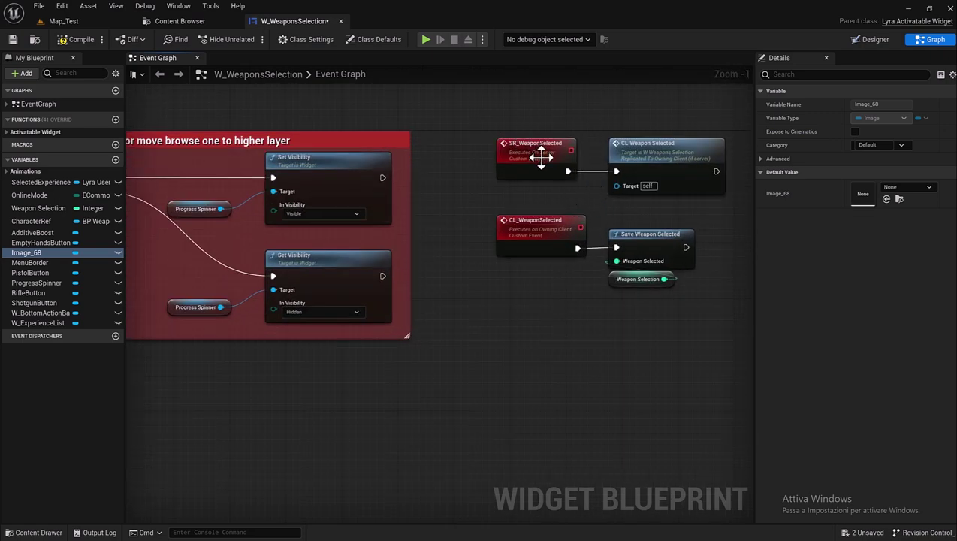
scroll(540, 155, "down", 3)
right_click_drag(404, 200, 519, 170)
scroll(314, 215, "up", 2)
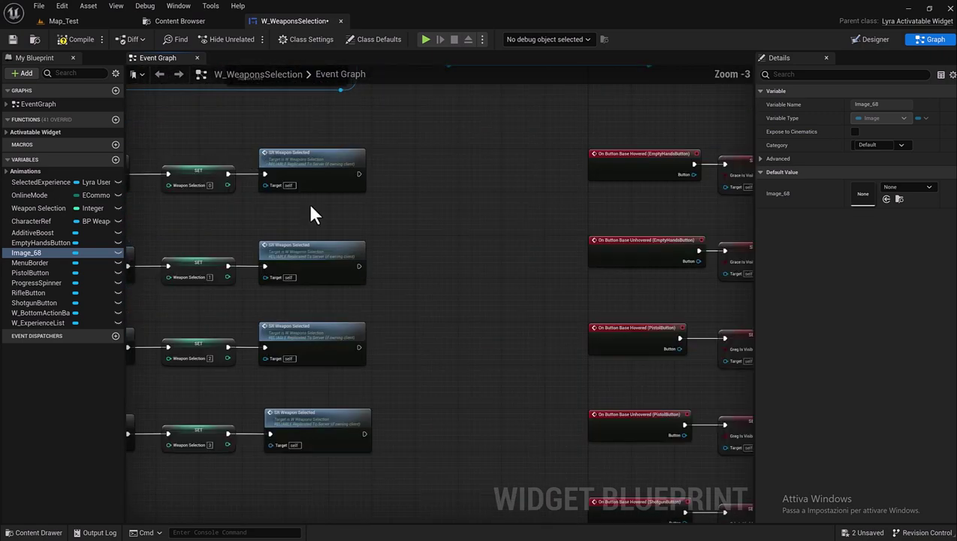
scroll(180, 238, "down", 1)
scroll(335, 246, "down", 1)
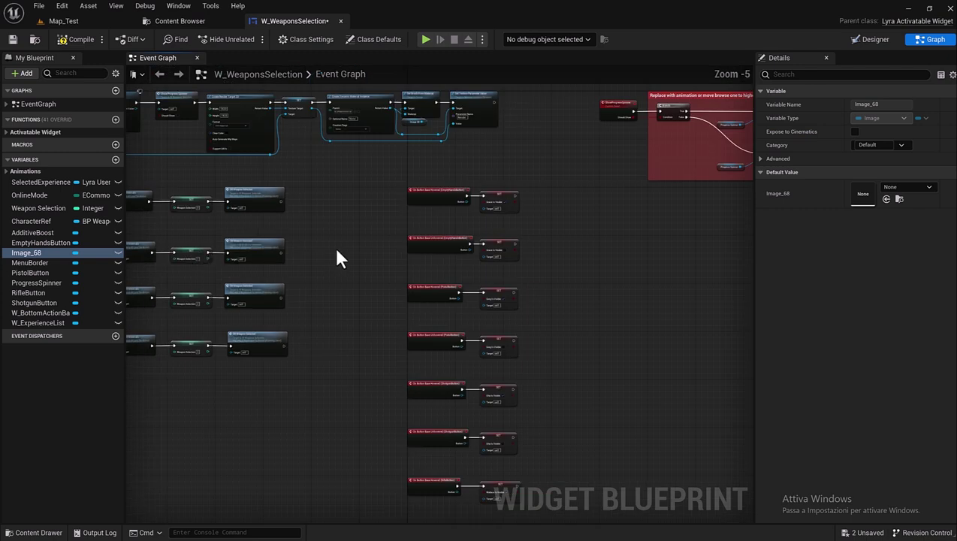
right_click_drag(334, 246, 220, 181)
scroll(346, 126, "up", 2)
scroll(346, 126, "up", 2)
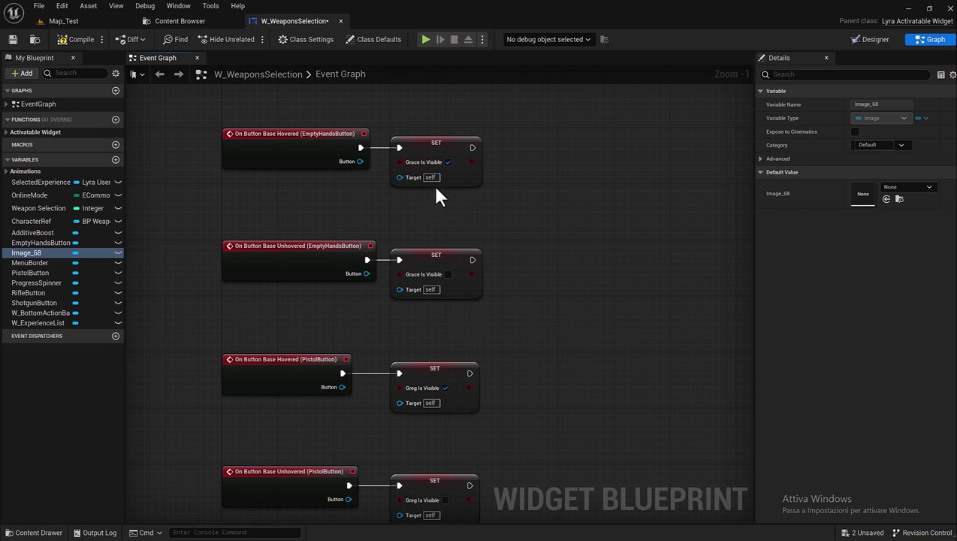
scroll(438, 192, "down", 2)
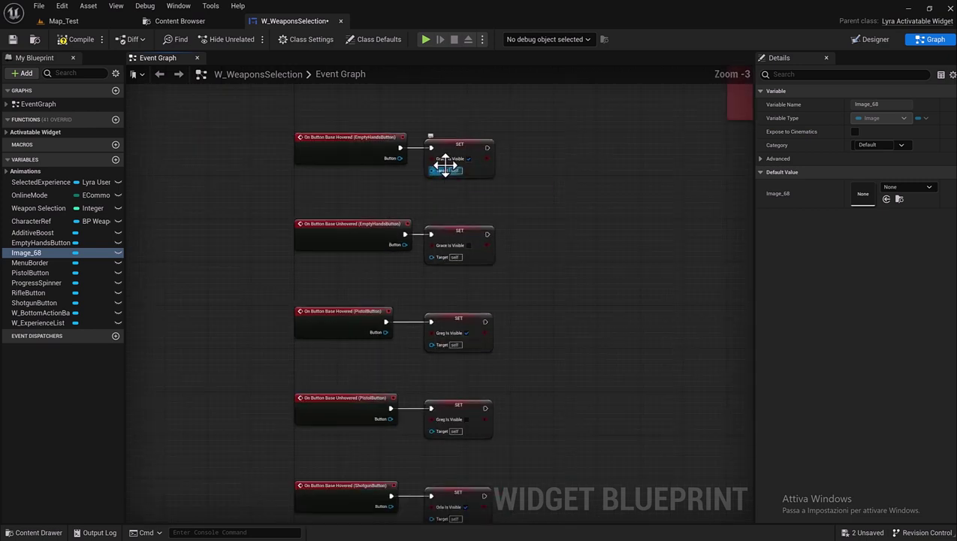
- Open BP_WeaponsOverlay from the Content Browser and look over its Event Graph
left_click(188, 23)
left_click(160, 159)
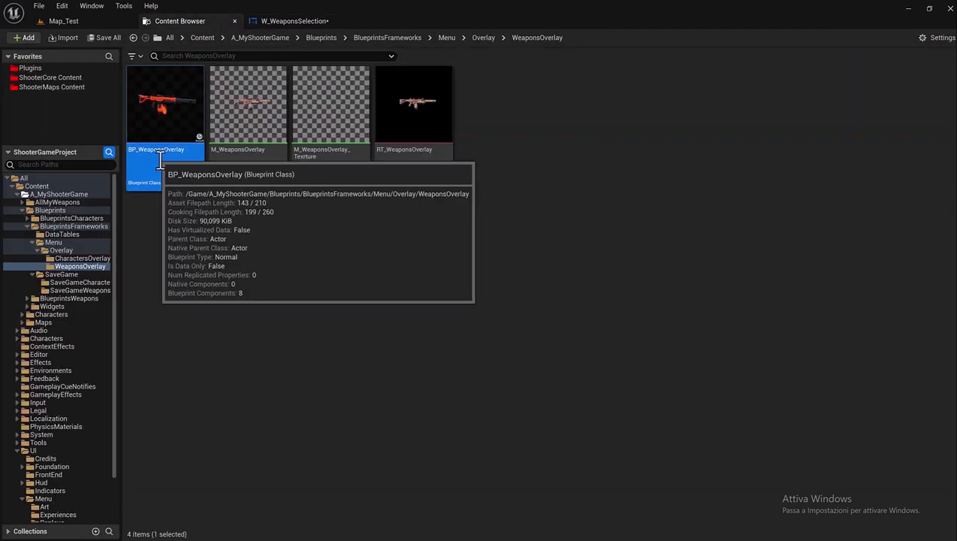
double_click(160, 159)
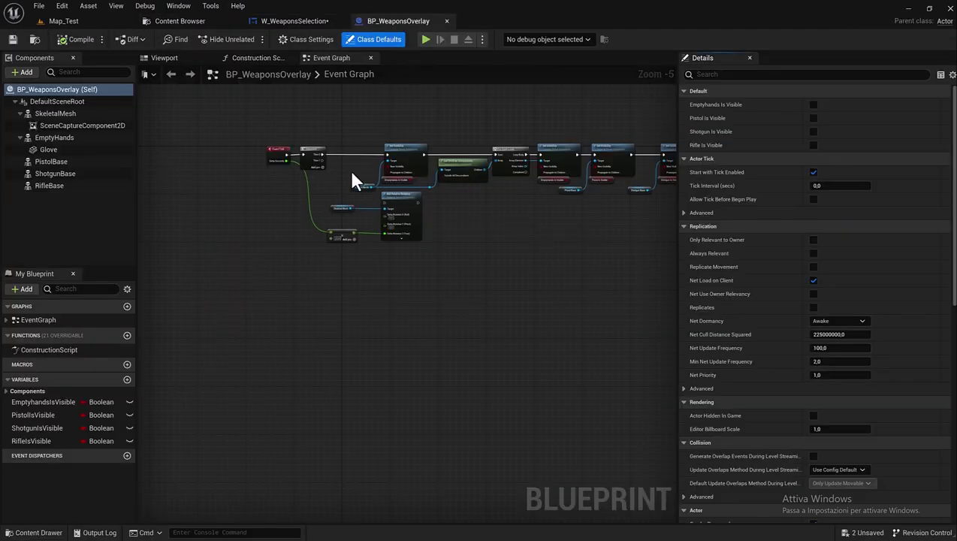
scroll(347, 203, "up", 2)
scroll(345, 215, "up", 1)
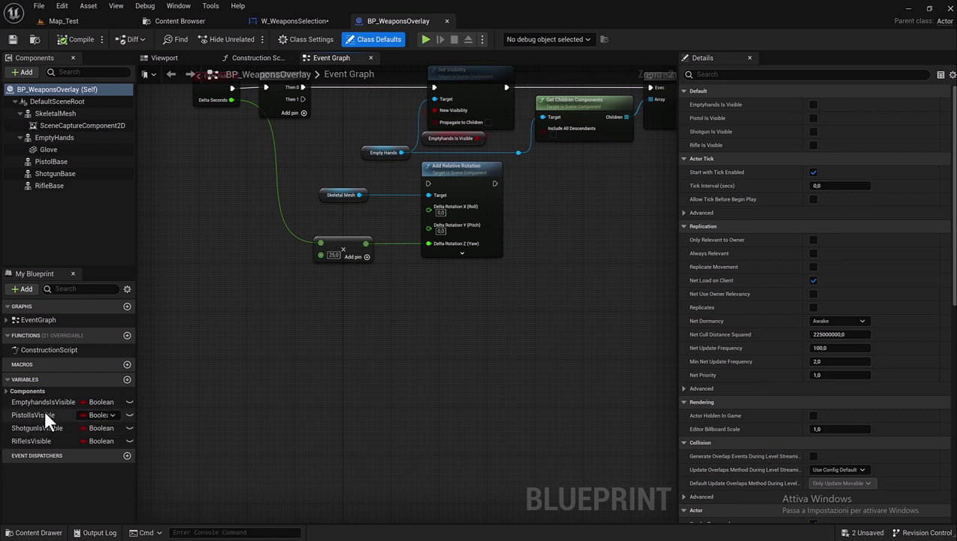
- Back in W_WeaponsSelection, place a CharacterRef getter in the event graph
left_click(305, 23)
right_click_drag(474, 207, 482, 241)
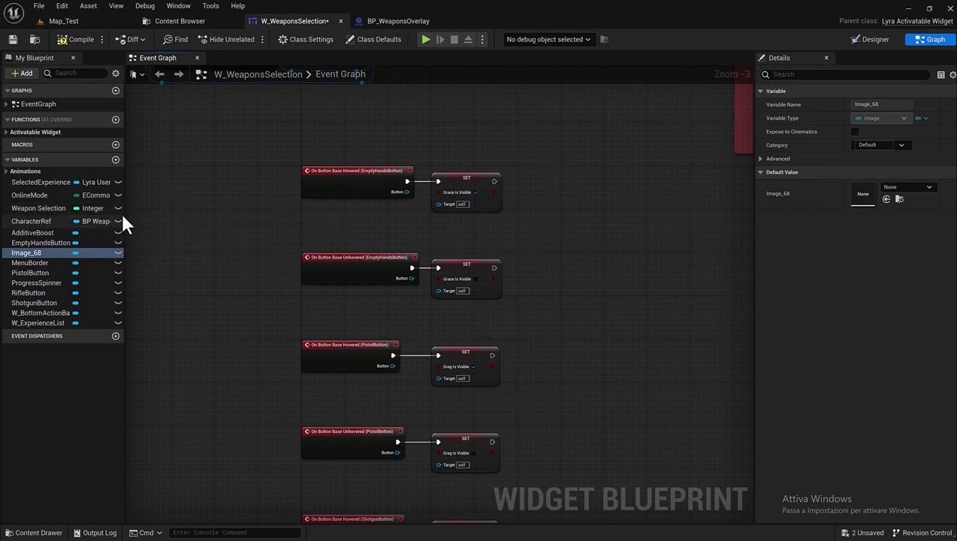
left_click_drag(124, 221, 226, 220)
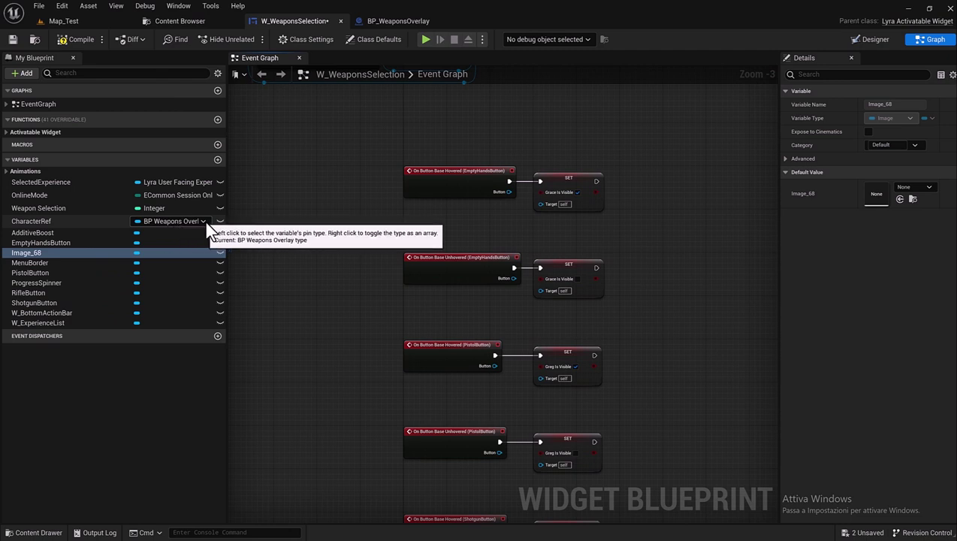
left_click_drag(225, 210, 167, 211)
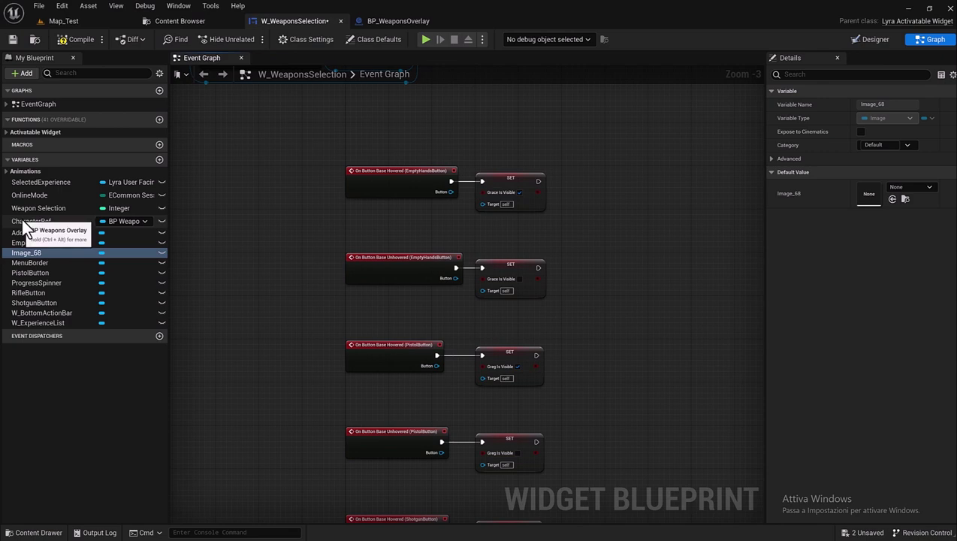
left_click_drag(22, 219, 441, 227)
- Add a Set Emptyhands Is Visible node driven from CharacterRef for the EmptyHands hover event
left_click(387, 239)
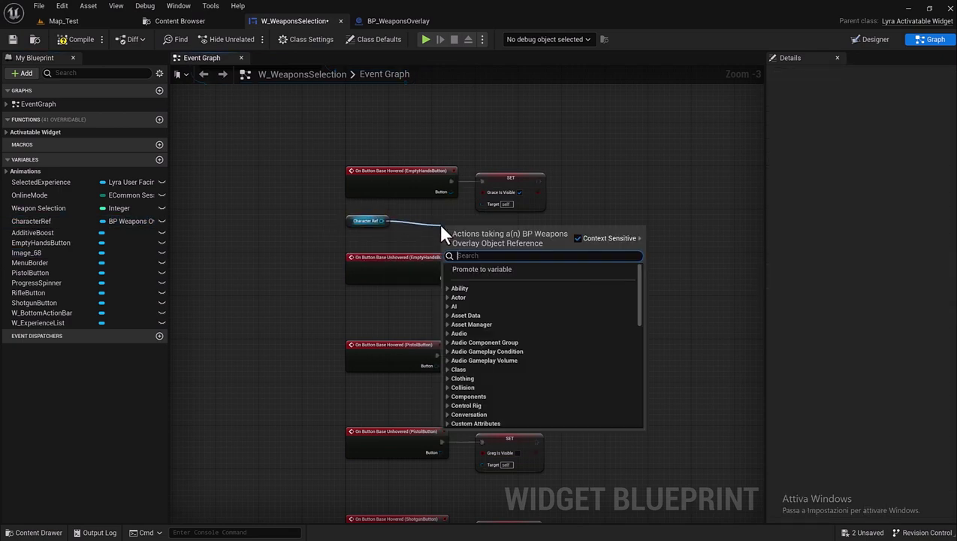
type("visib")
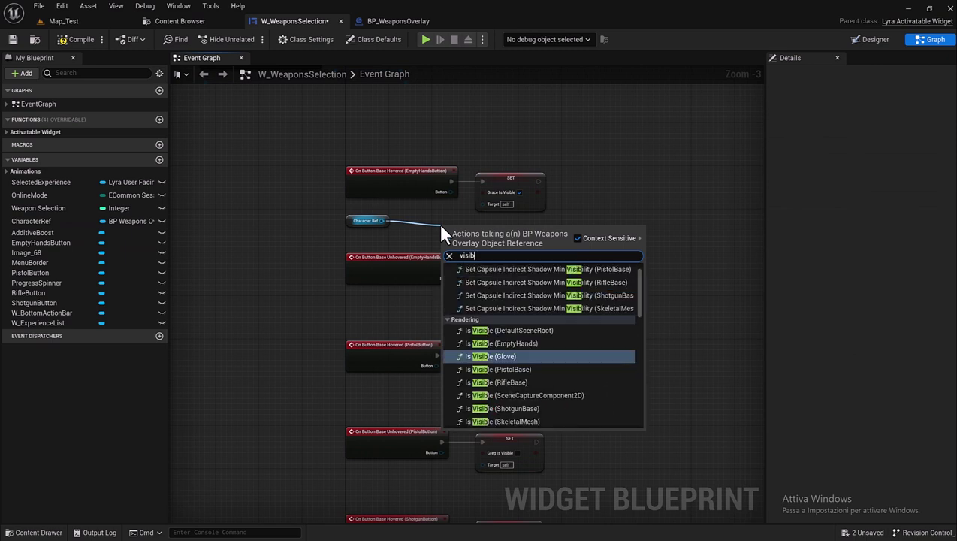
scroll(532, 335, "down", 5)
scroll(573, 333, "down", 5)
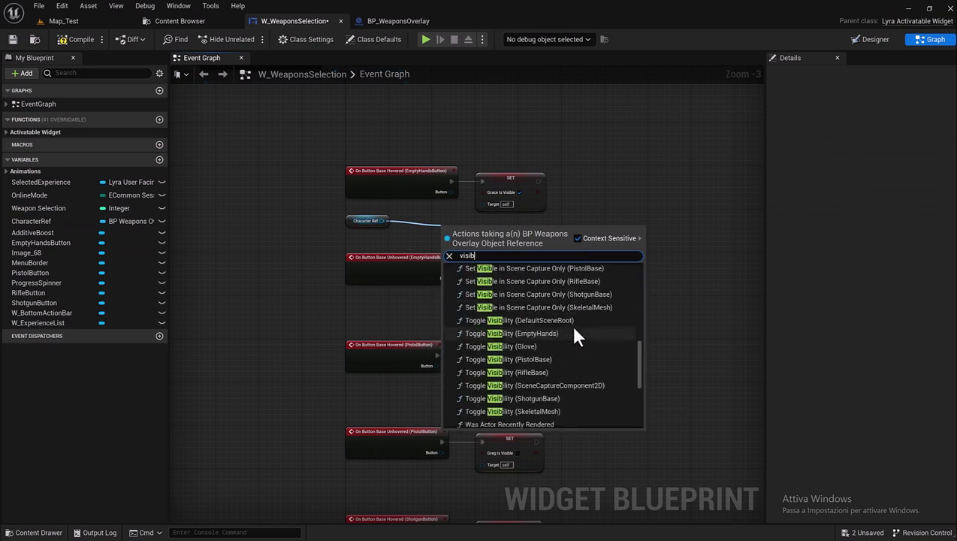
scroll(579, 336, "down", 5)
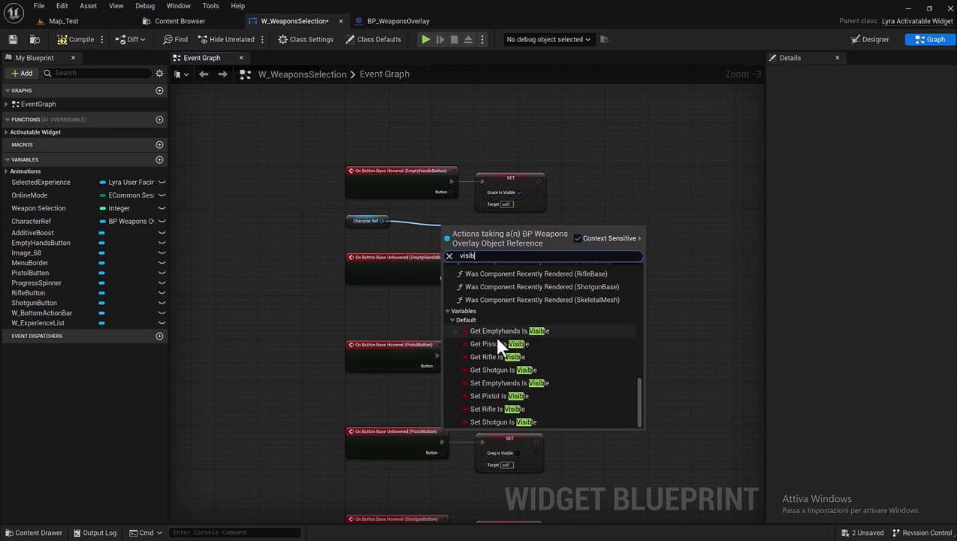
left_click(495, 384)
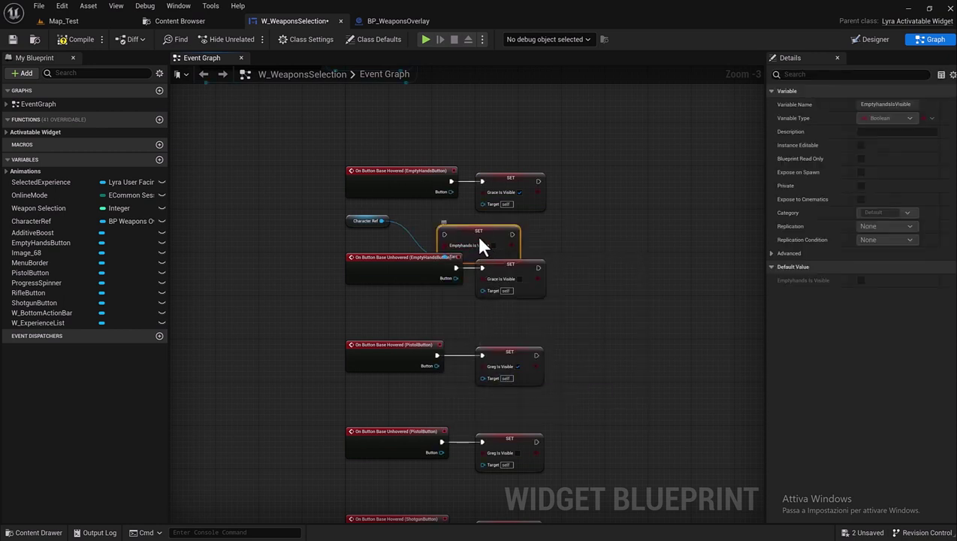
left_click_drag(482, 246, 646, 198)
- Delete the two Grace Is Visible setters and duplicate the Emptyhands setter for the unhover event
left_click_drag(505, 150, 514, 331)
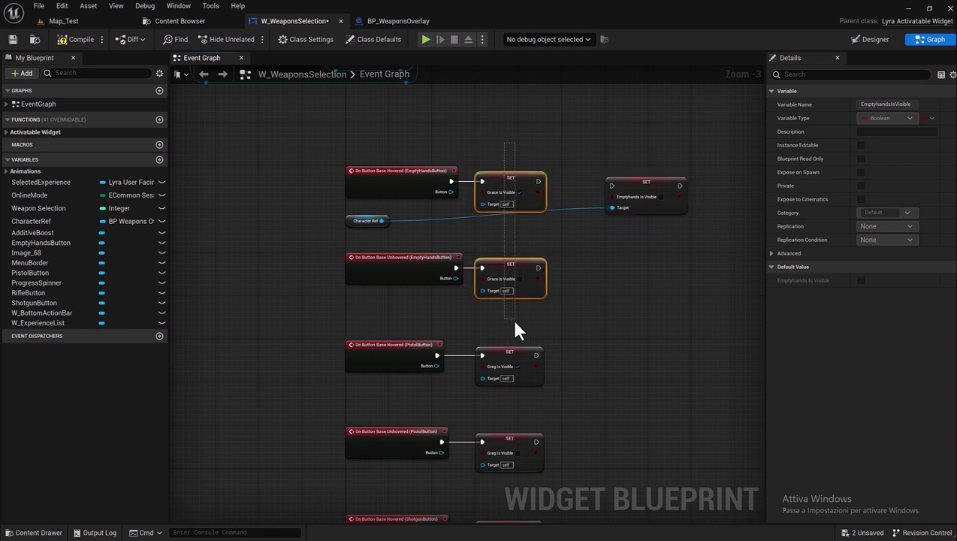
key("Delete")
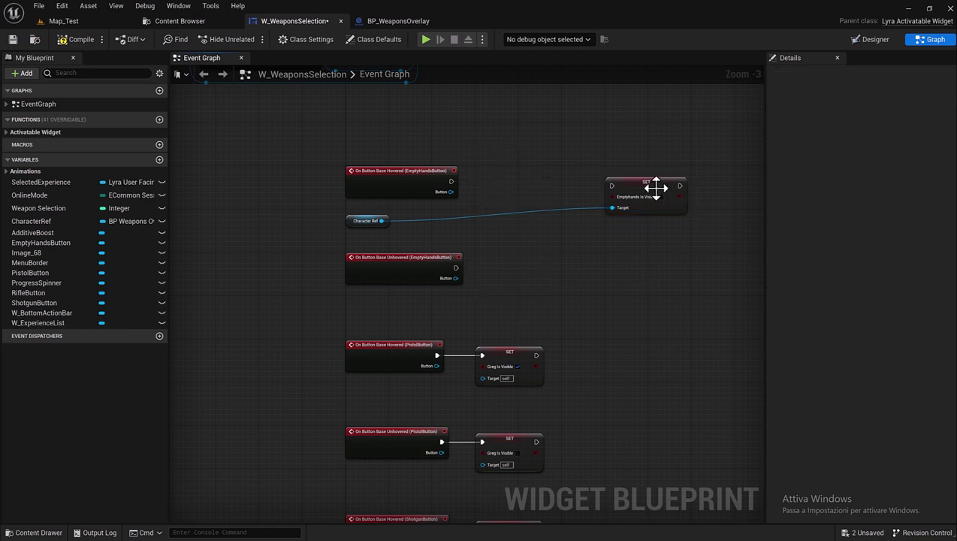
left_click_drag(650, 197, 537, 192)
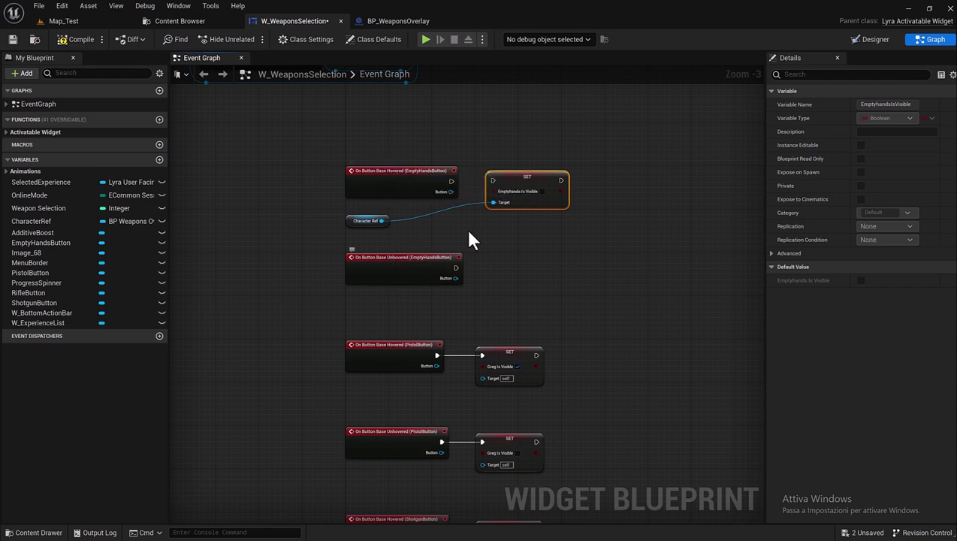
key("ctrl+c")
key("ctrl+v")
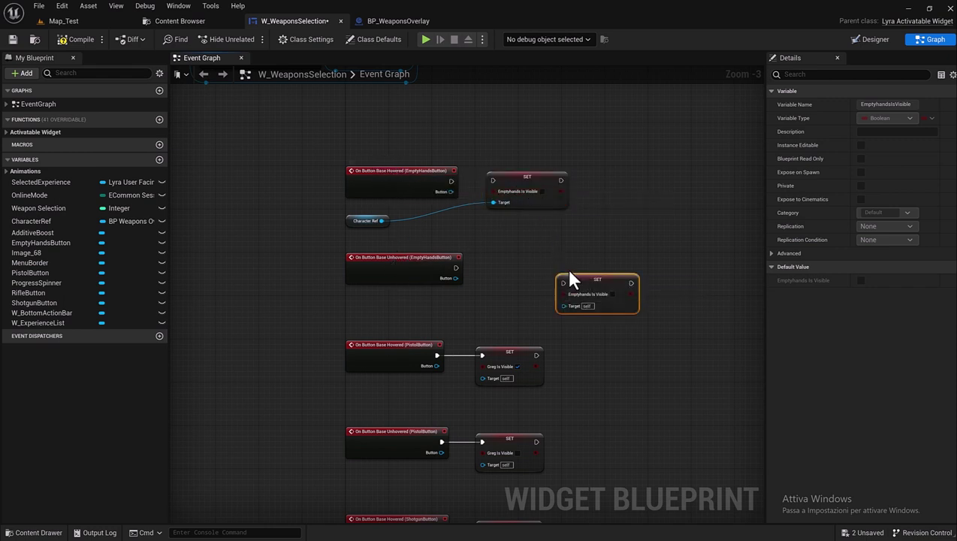
left_click_drag(571, 275, 529, 263)
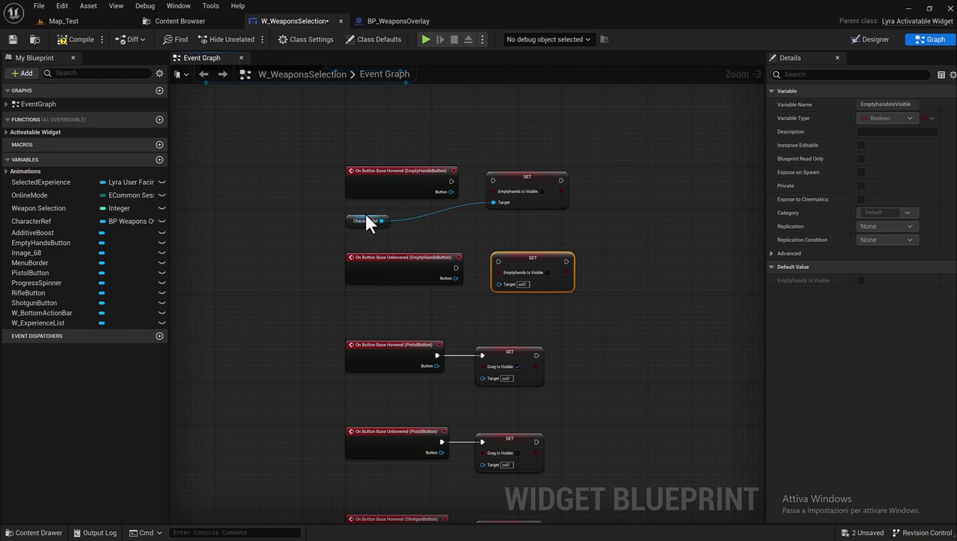
- Place a copy of Character Ref between the pistol events and delete the pistol's Greg Is Visible setters
left_click_drag(385, 230, 387, 230)
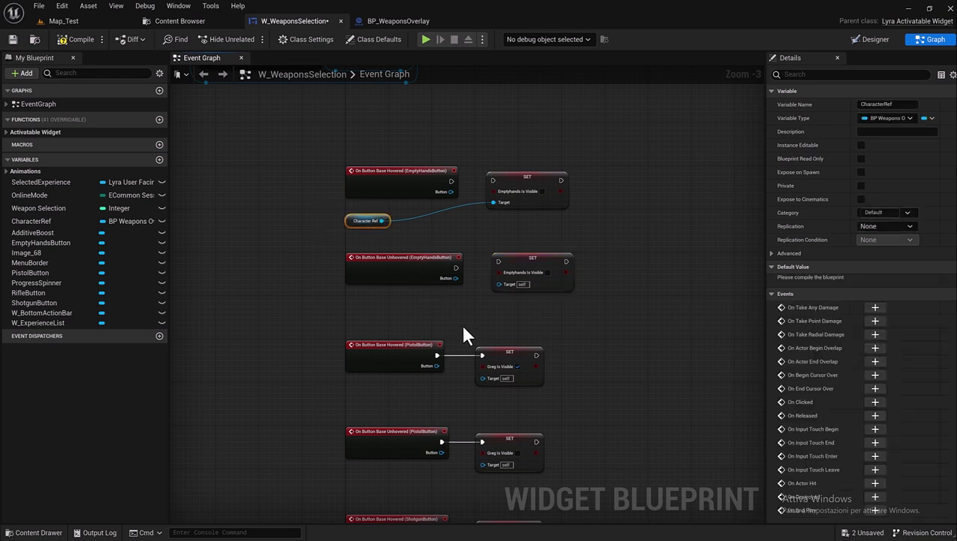
key("ctrl+c")
key("ctrl+v")
right_click_drag(479, 327, 469, 184)
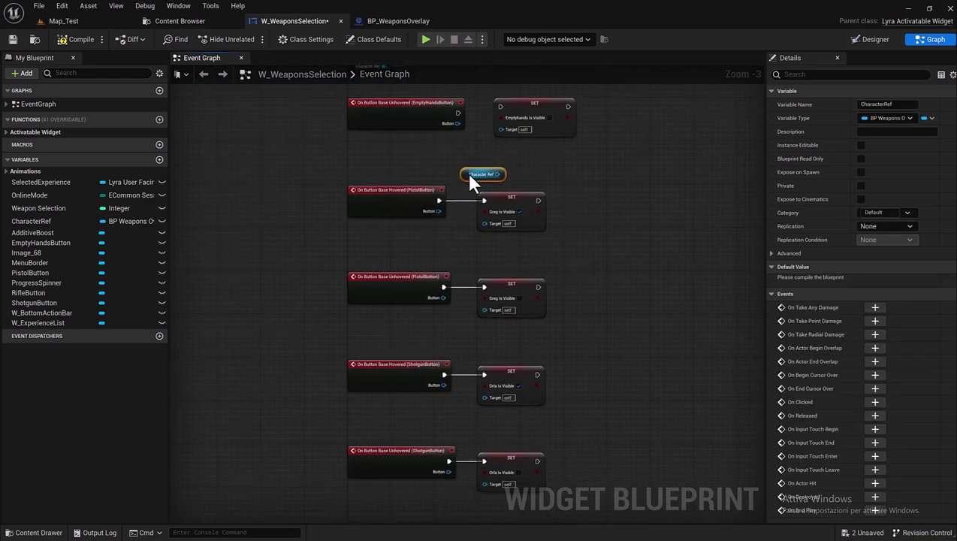
left_click_drag(470, 183, 396, 255)
left_click(537, 219)
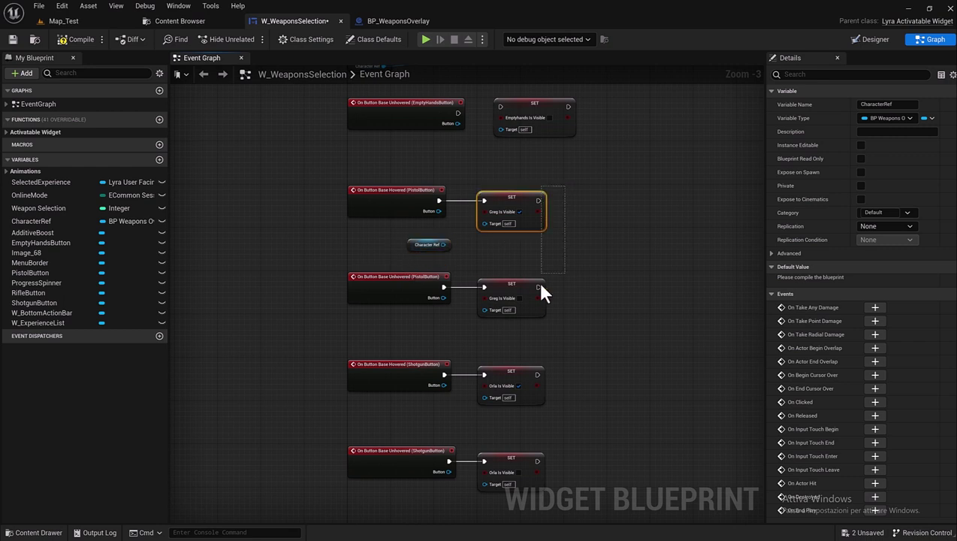
left_click(538, 288, "ctrl")
key("Delete")
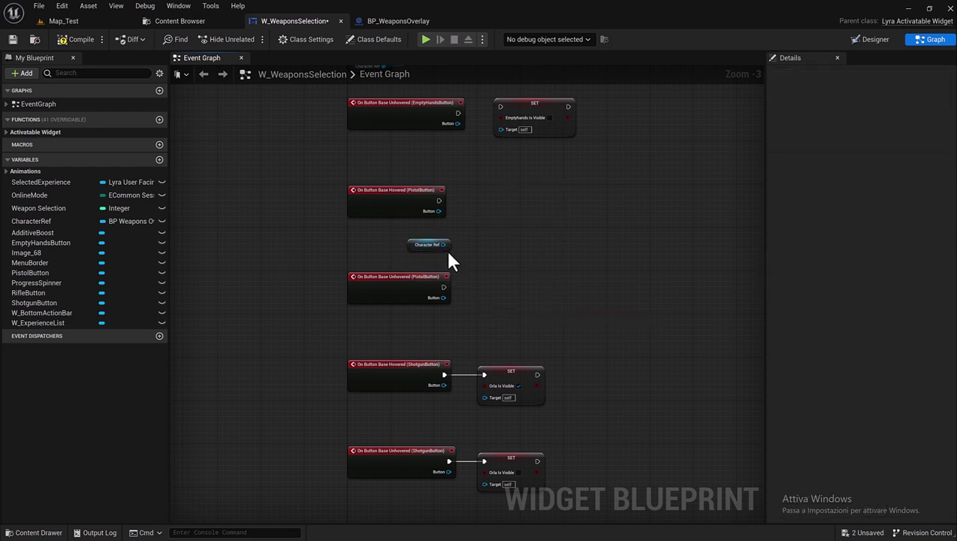
- Add a Set Pistol Is Visible node from the pistol's Character Ref
left_click_drag(444, 246, 473, 217)
type("s")
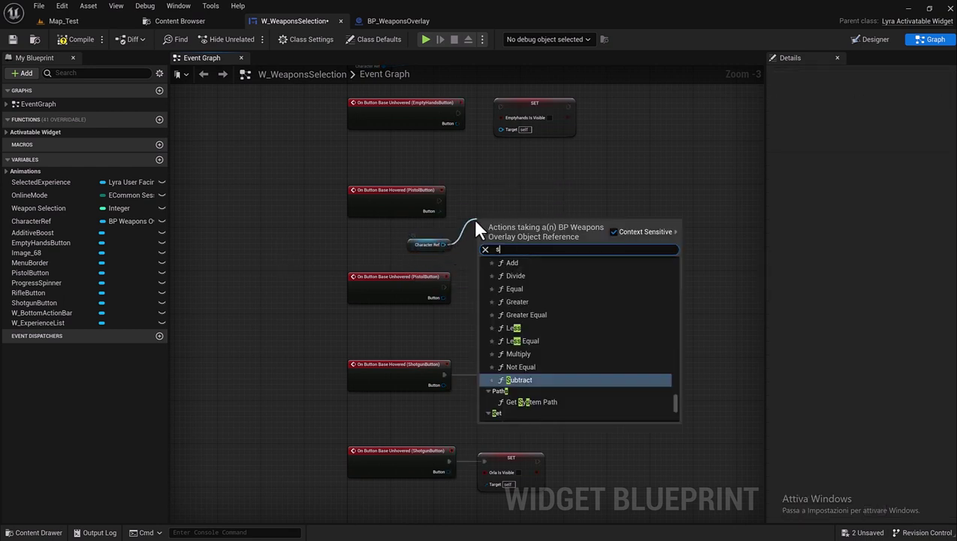
type("et visi")
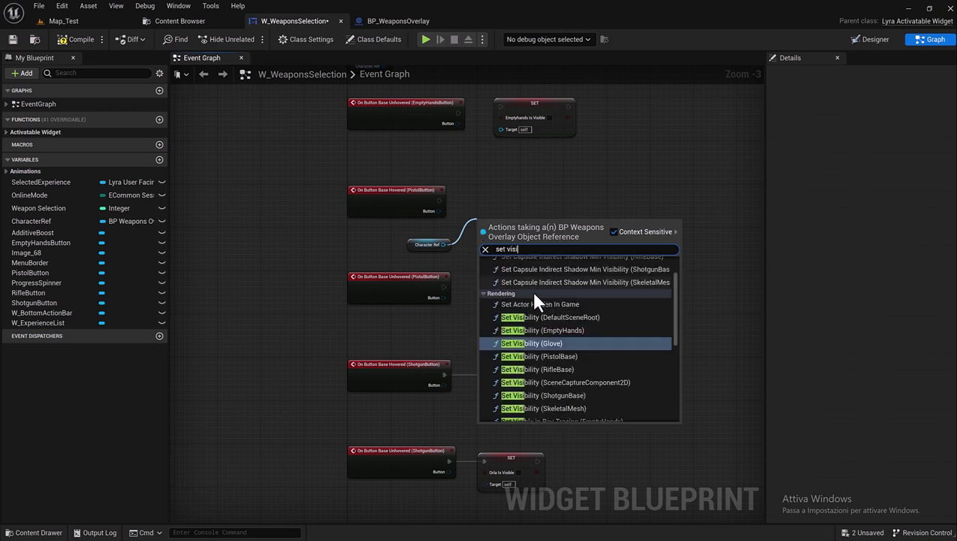
scroll(580, 335, "down", 2)
scroll(577, 330, "down", 2)
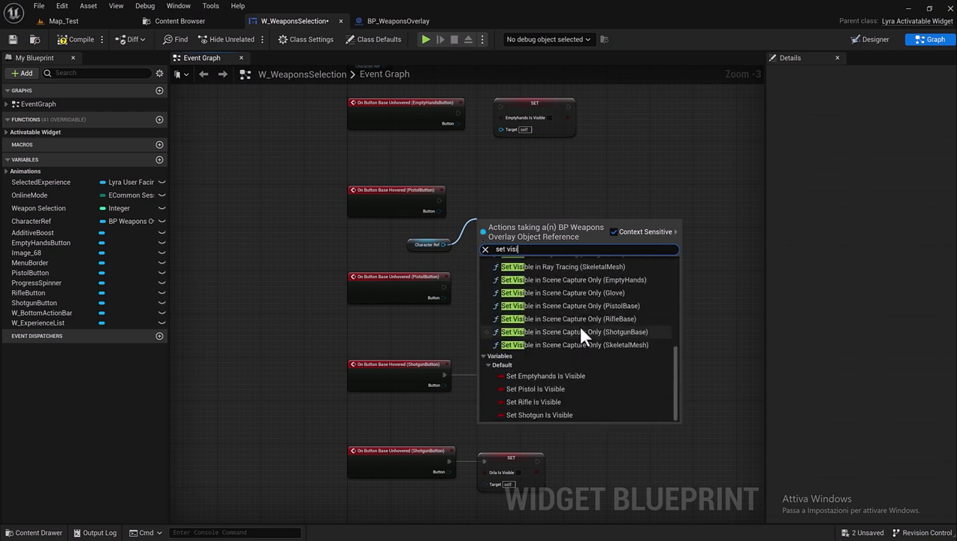
left_click(547, 392)
- Add Set Shotgun Is Visible and Set Rifle Is Visible nodes from their Character Ref getters
right_click_drag(534, 342, 493, 192)
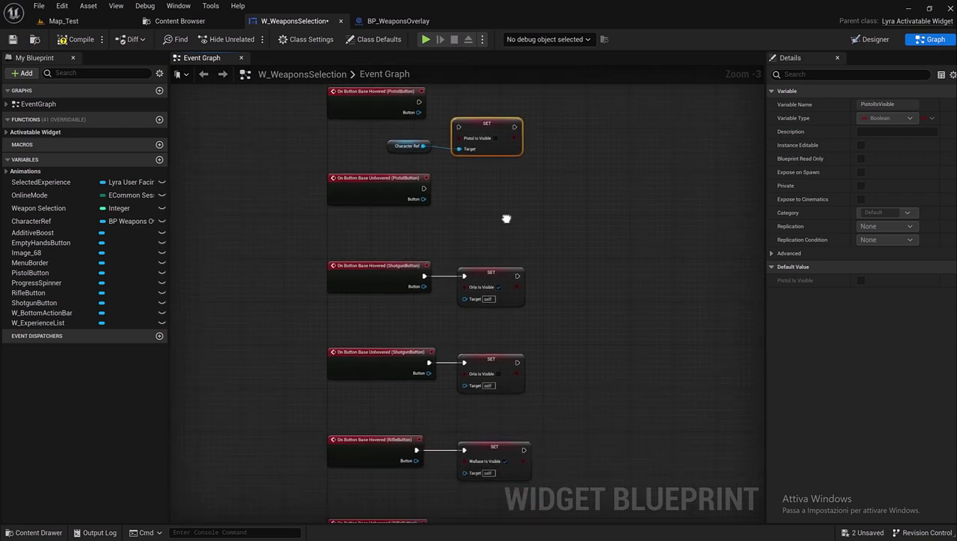
left_click_drag(414, 230, 472, 212)
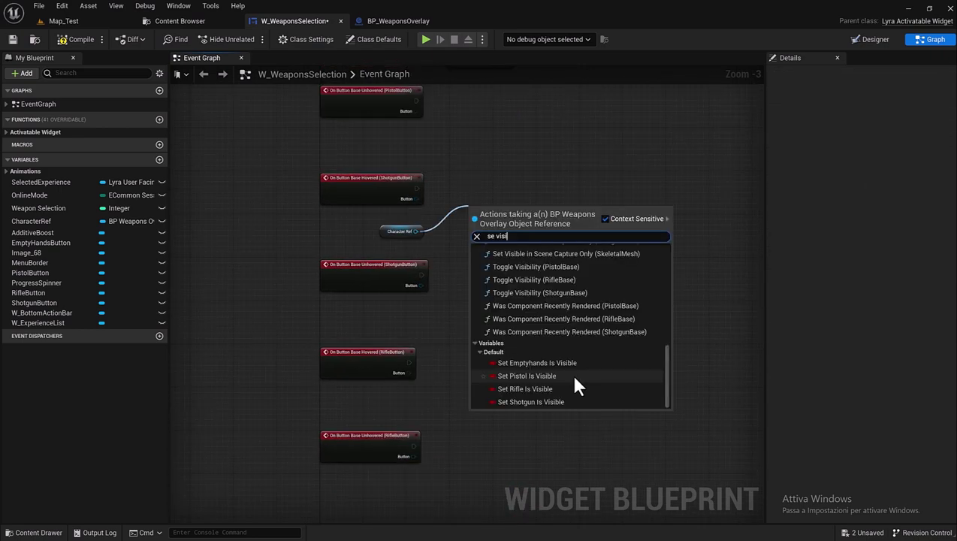
left_click(534, 406)
key("ctrl+v")
left_click_drag(415, 409, 443, 398)
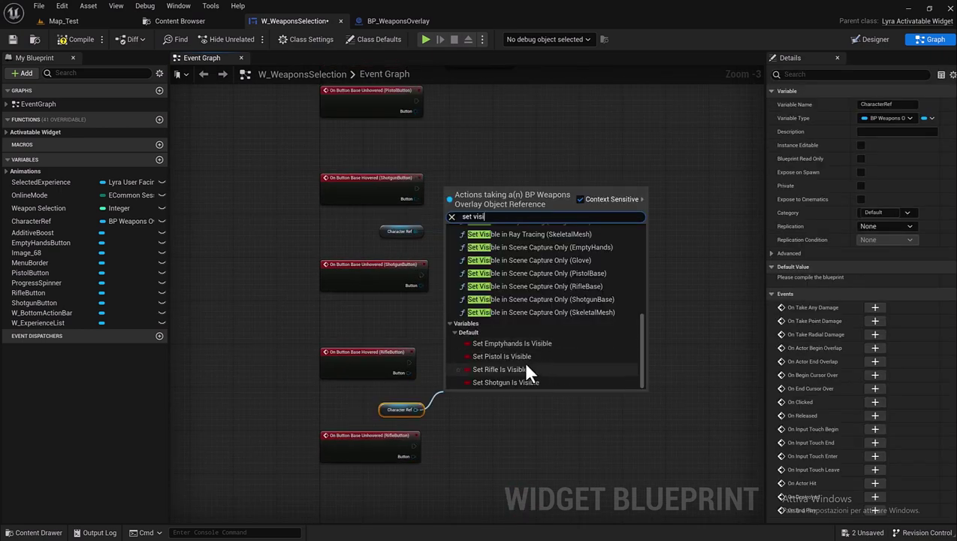
left_click(523, 364)
- Duplicate the shotgun and rifle setters for the unhover events and wire the rifle's target and execution
key("ctrl+d")
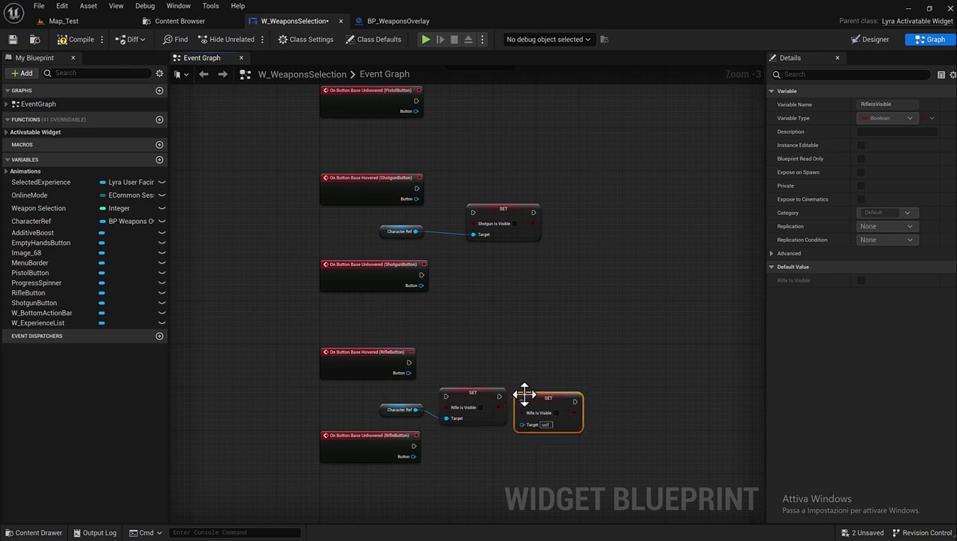
key("ctrl+d")
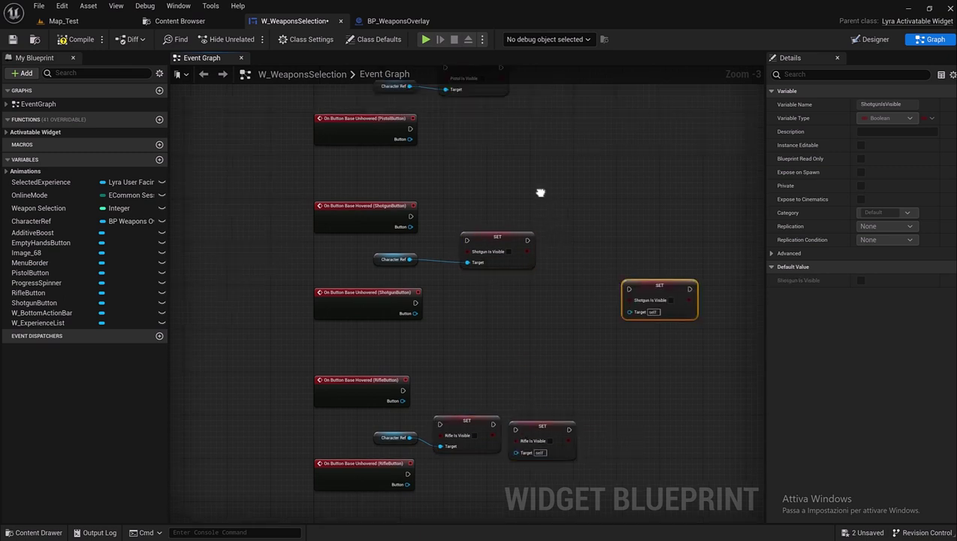
right_click_drag(543, 193, 483, 241)
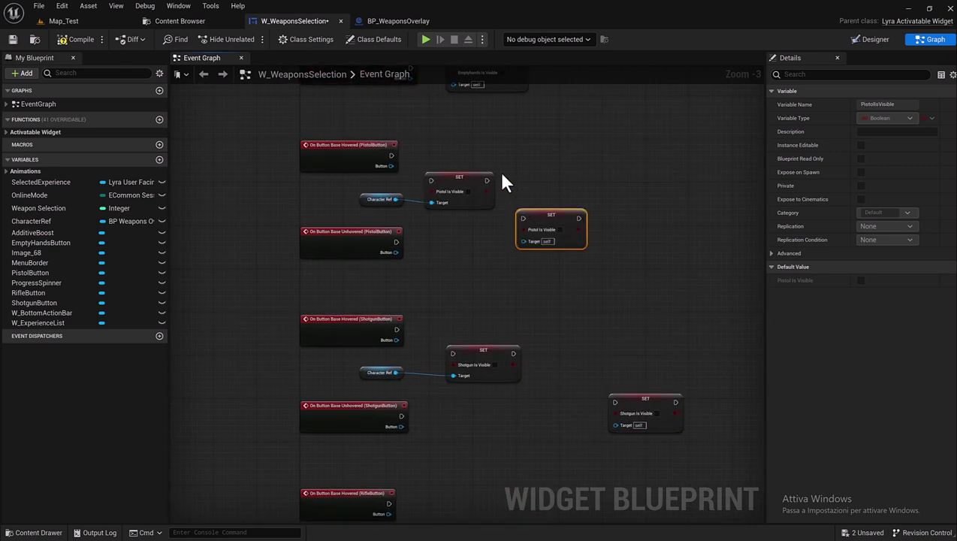
left_click_drag(498, 169, 396, 403)
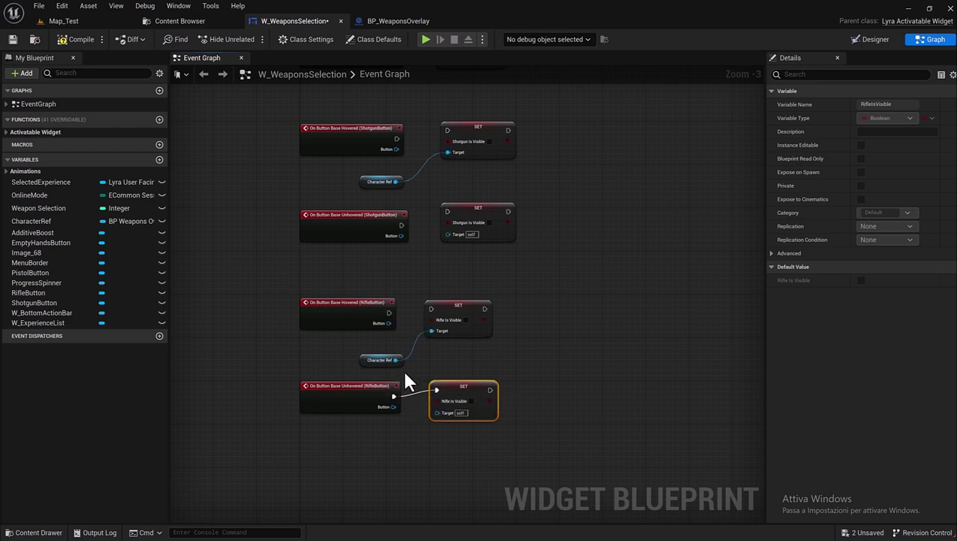
left_click_drag(440, 414, 439, 412)
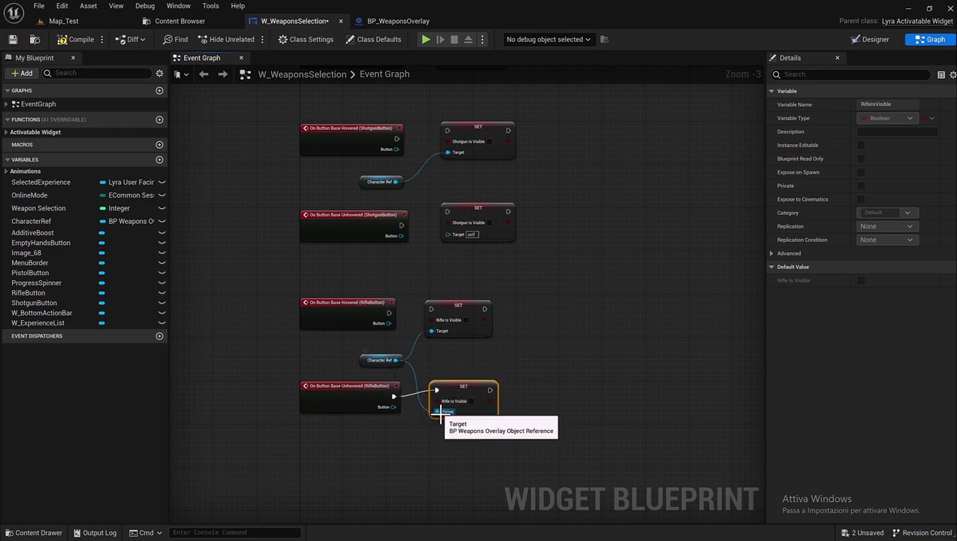
left_click_drag(389, 311, 438, 316)
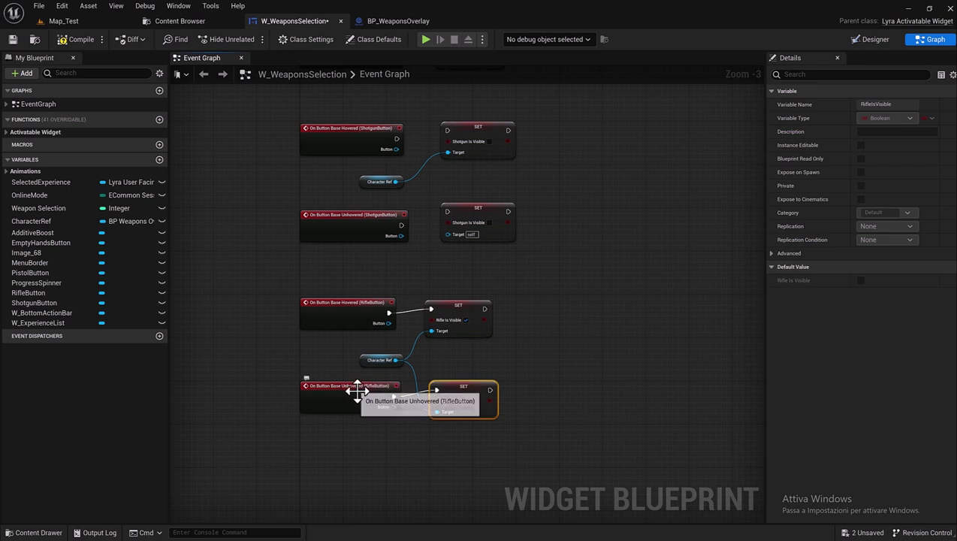
- Check the pistol, shotgun and rifle setter chains, then bring up the Content Browser
scroll(443, 368, "up", 5)
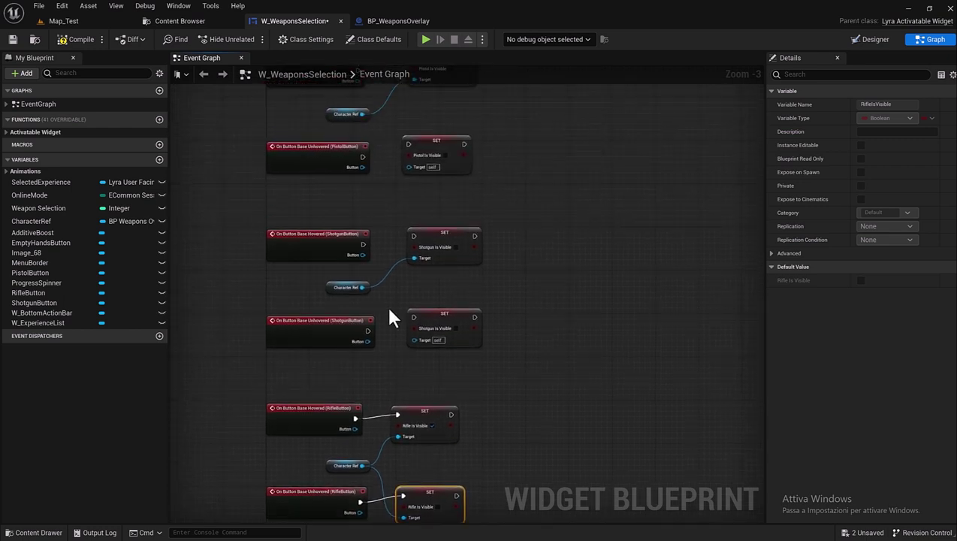
scroll(425, 252, "down", 2)
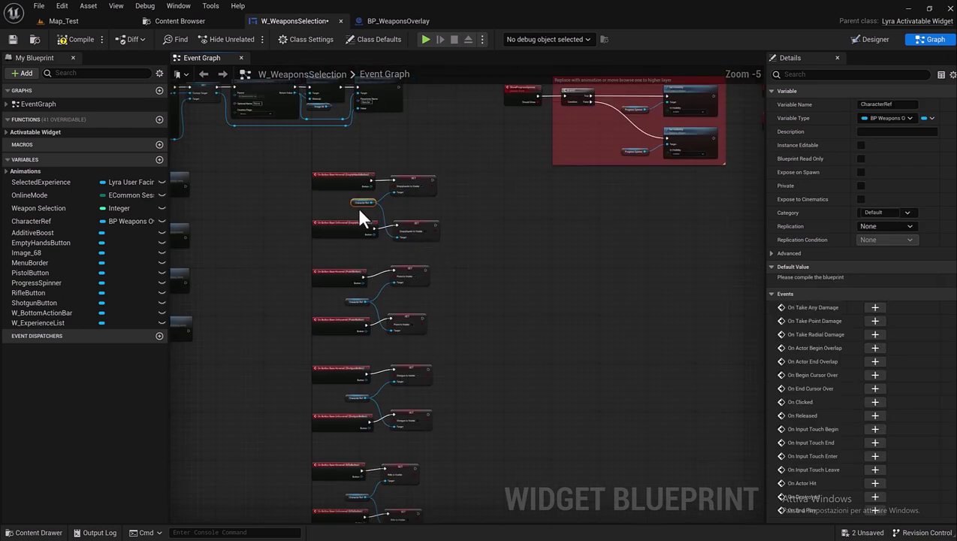
right_click_drag(361, 217, 413, 232)
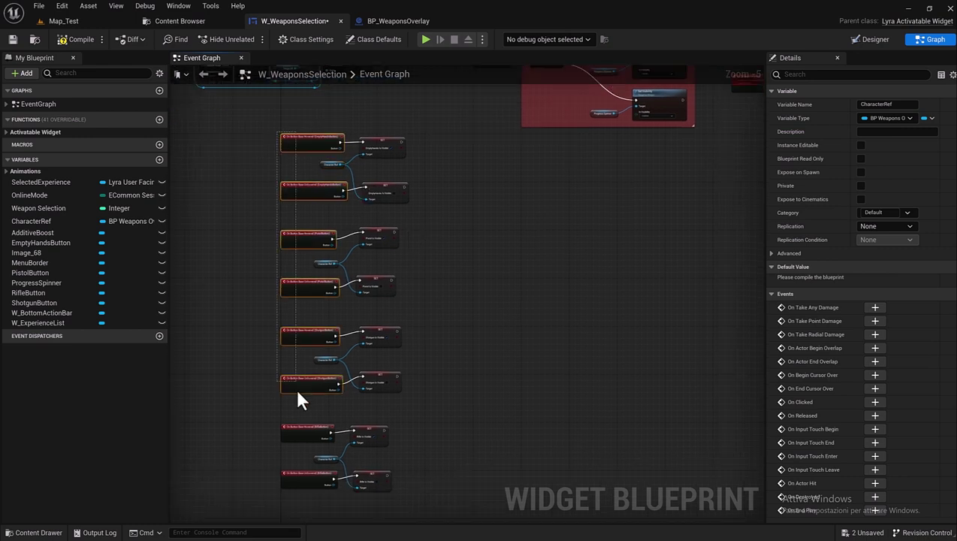
scroll(420, 391, "up", 3)
right_click_drag(491, 284, 510, 209)
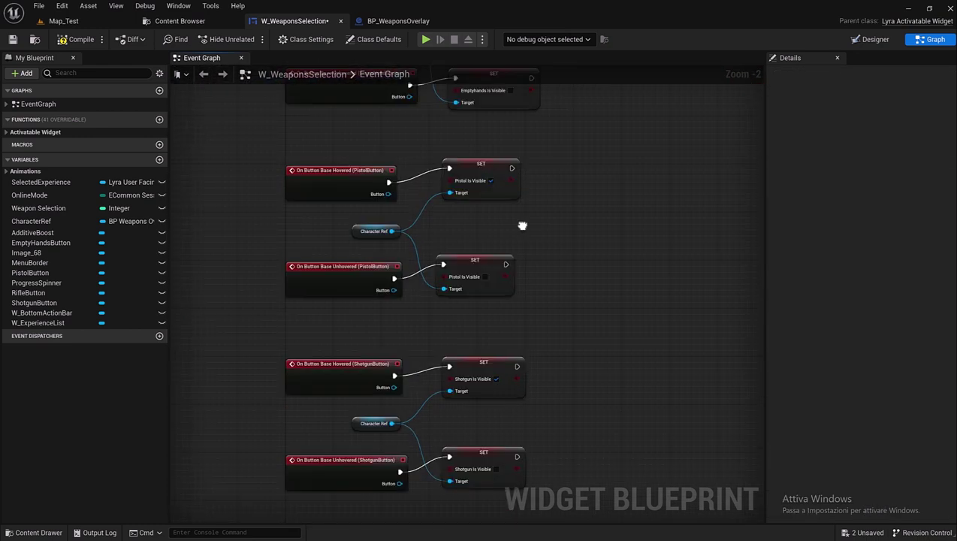
scroll(526, 225, "down", 1)
right_click_drag(514, 379, 520, 293)
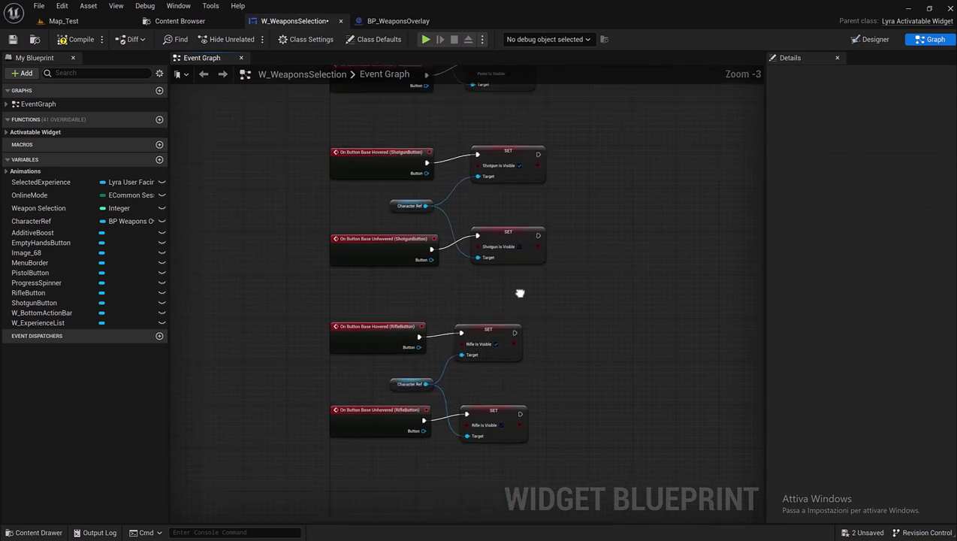
right_click_drag(466, 313, 466, 356)
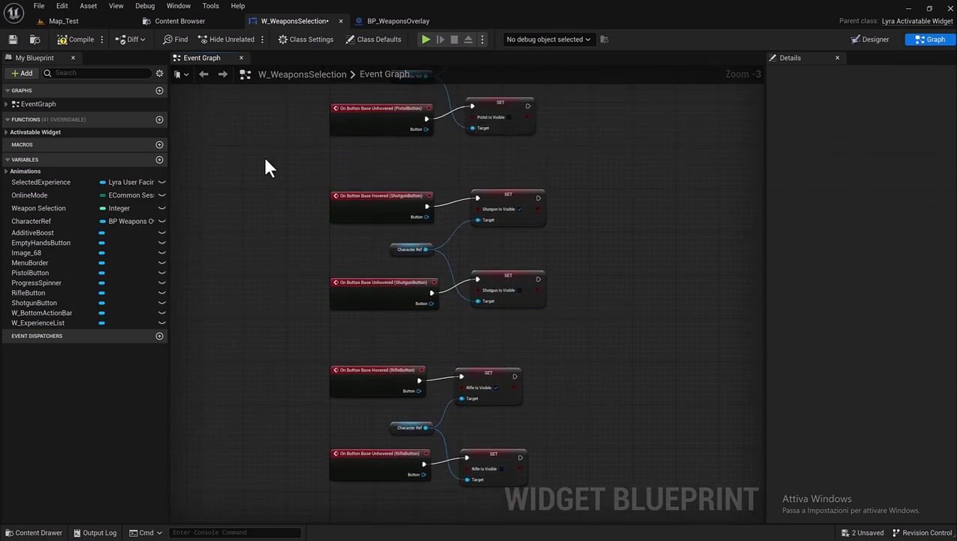
left_click(162, 21)
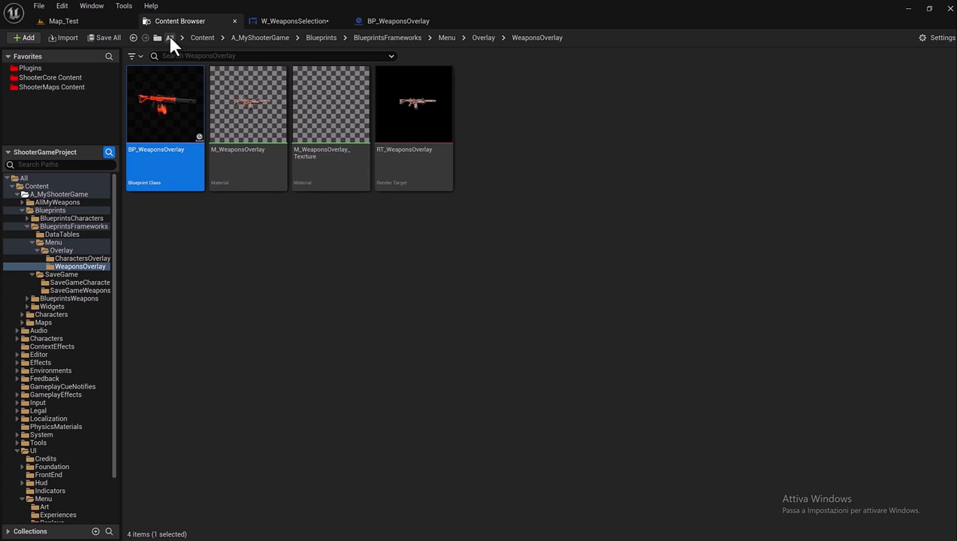
- Find and open the L_LyraFrontEnd level, saving the modified assets
left_click(171, 38)
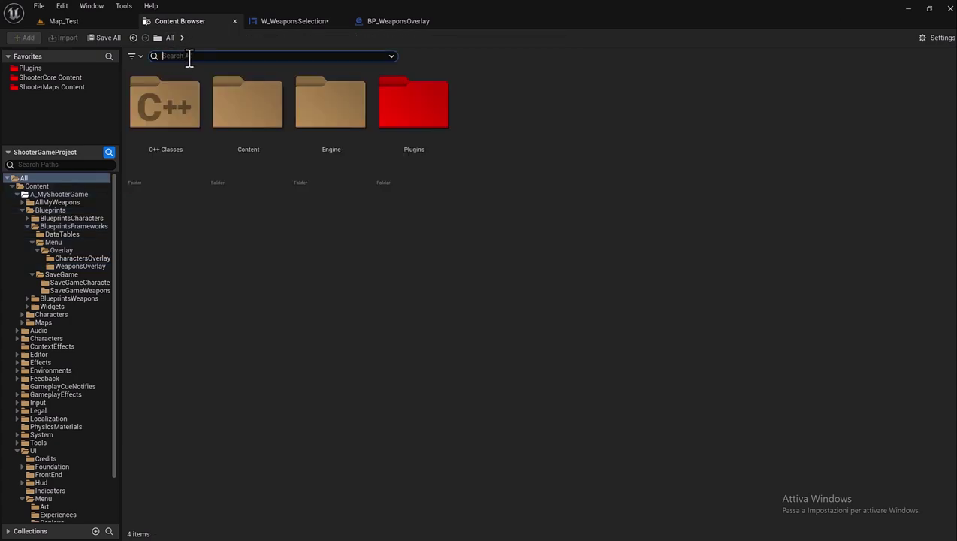
type("fron")
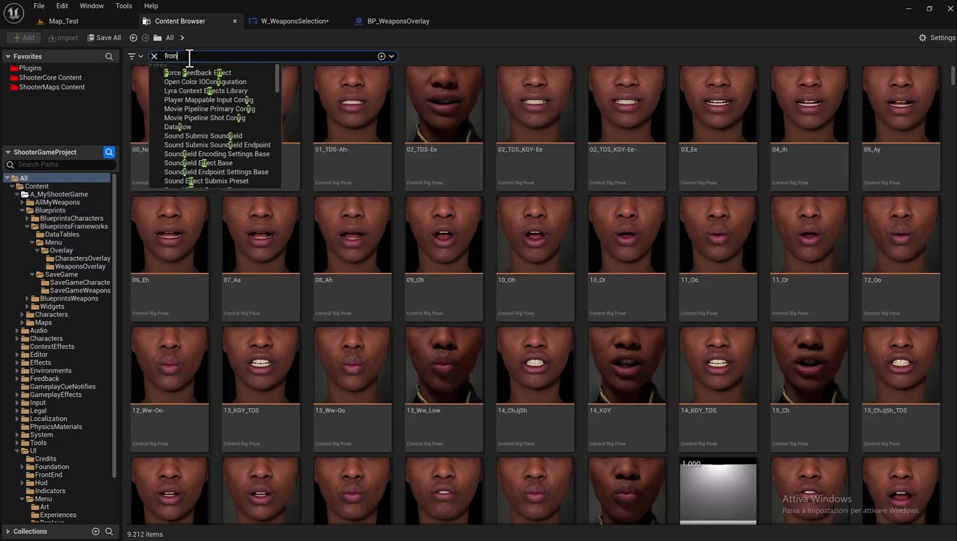
type("ten")
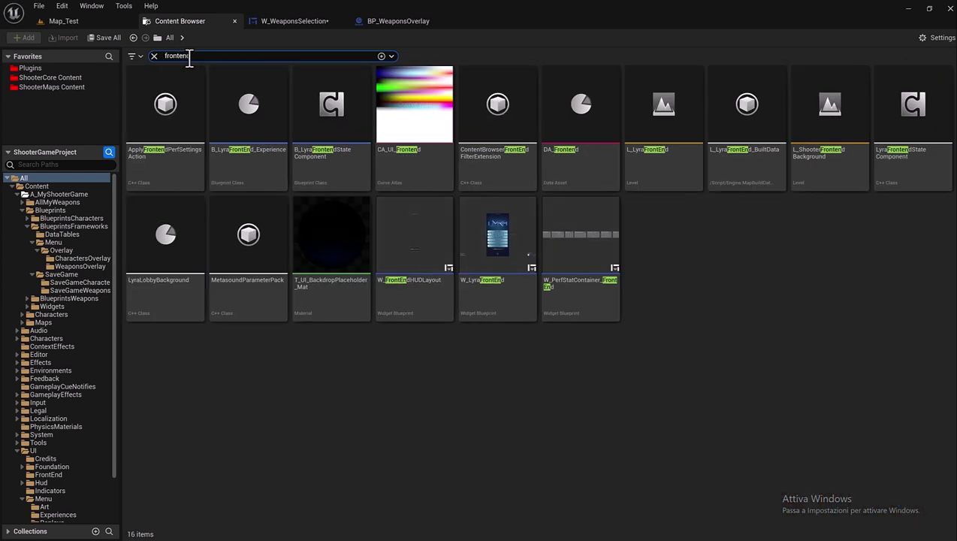
type("d")
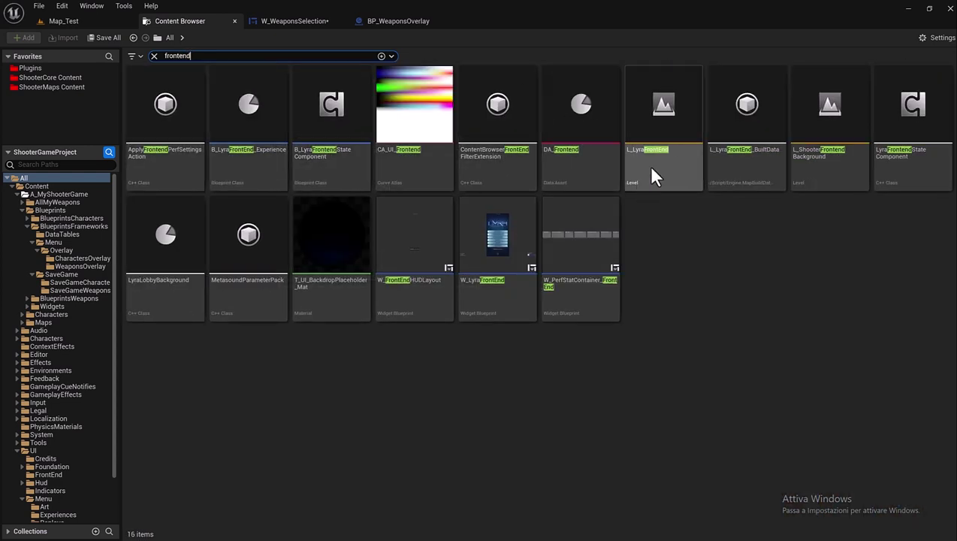
double_click(657, 189)
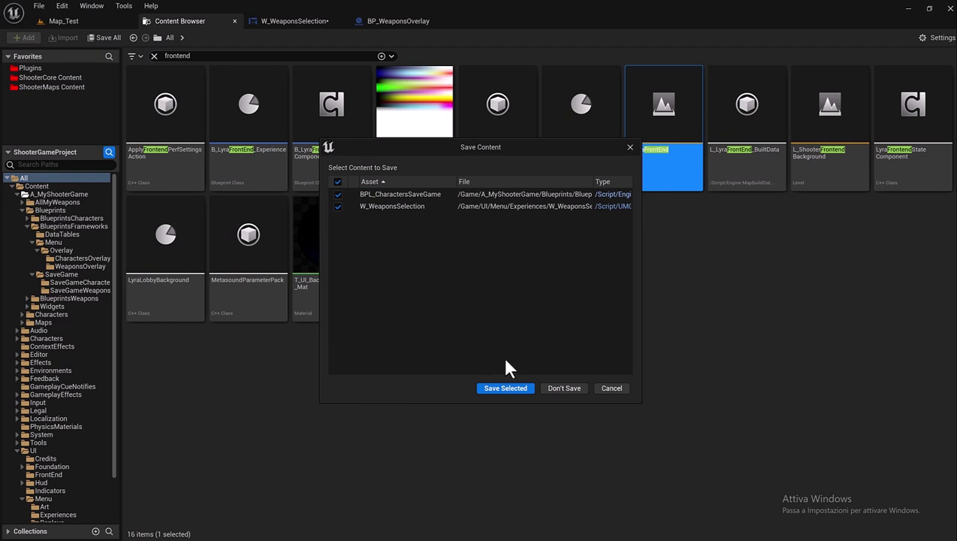
left_click(507, 386)
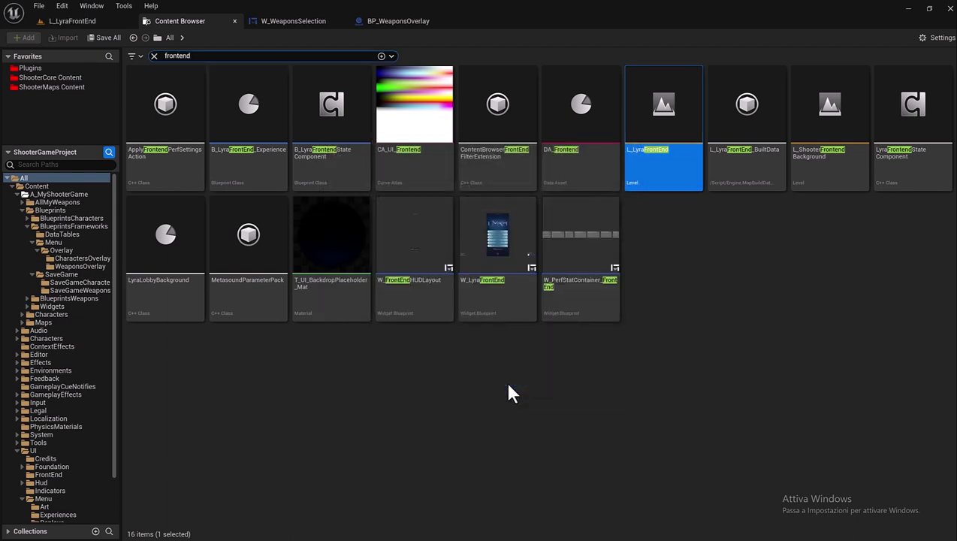
- From the level's Outliner, open the B_LoadRandomLobbyBackground blueprint for editing
left_click(58, 22)
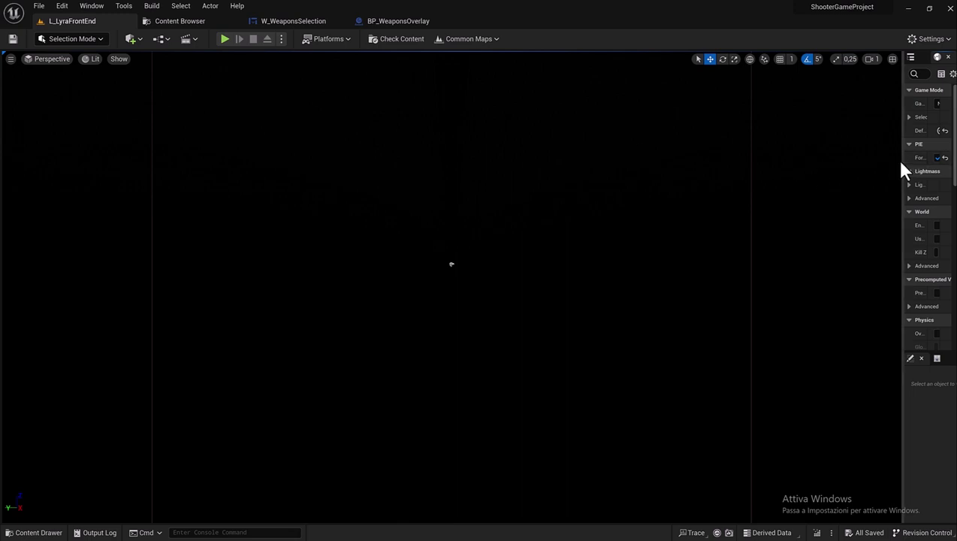
left_click_drag(901, 159, 748, 159)
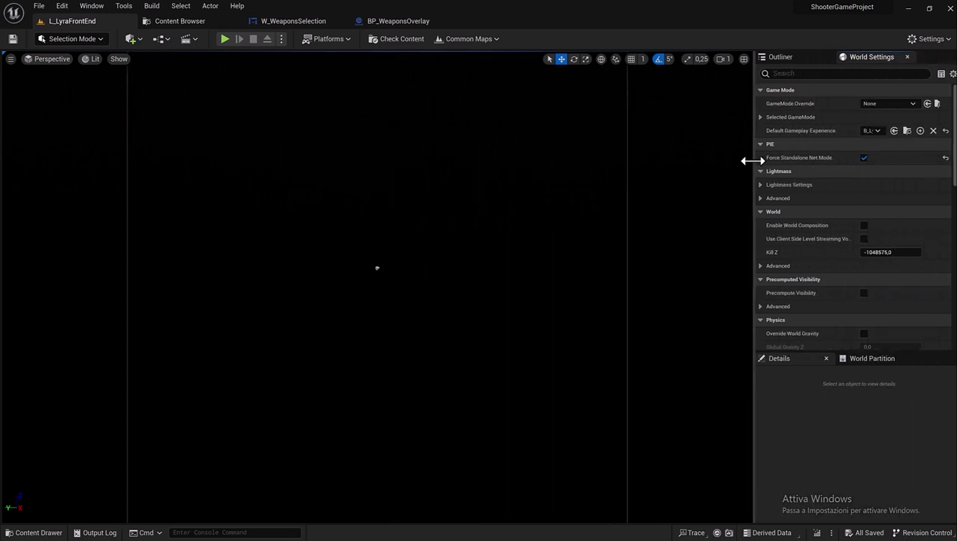
left_click(760, 57)
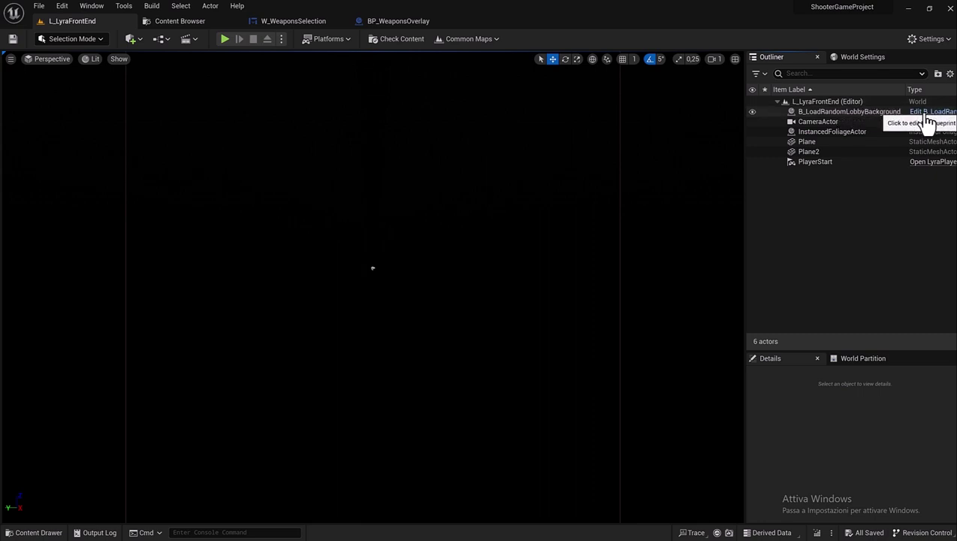
left_click(930, 111)
- Duplicate the SpawnActor BP Characters Overlay node and chain it after the original
scroll(480, 175, "down", 2)
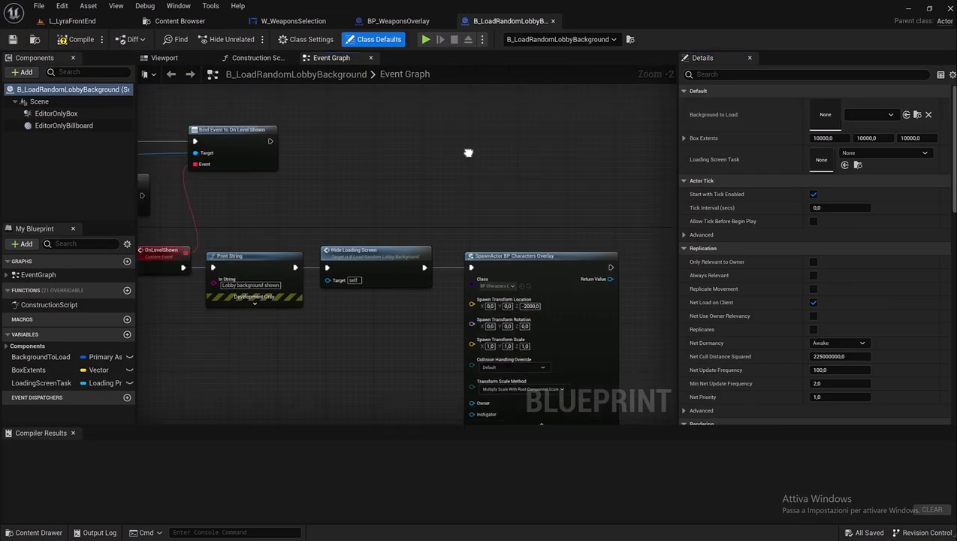
right_click_drag(436, 162, 309, 156)
scroll(404, 205, "up", 2)
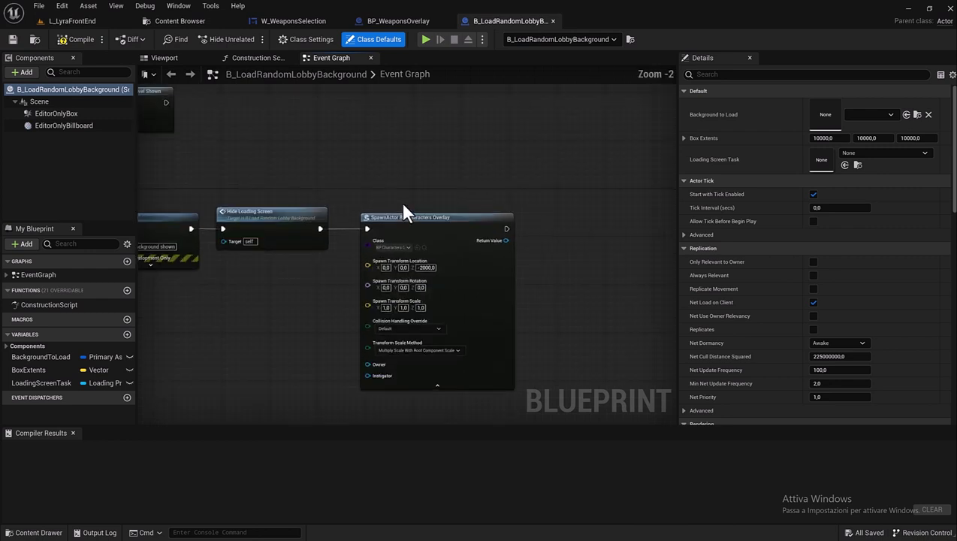
scroll(401, 201, "up", 1)
mouse_move(393, 172)
right_mouse_down()
mouse_move(307, 147)
mouse_move(251, 187)
mouse_move(392, 194)
mouse_move(305, 124)
right_mouse_up()
scroll(397, 149, "down", 1)
scroll(256, 156, "down", 3)
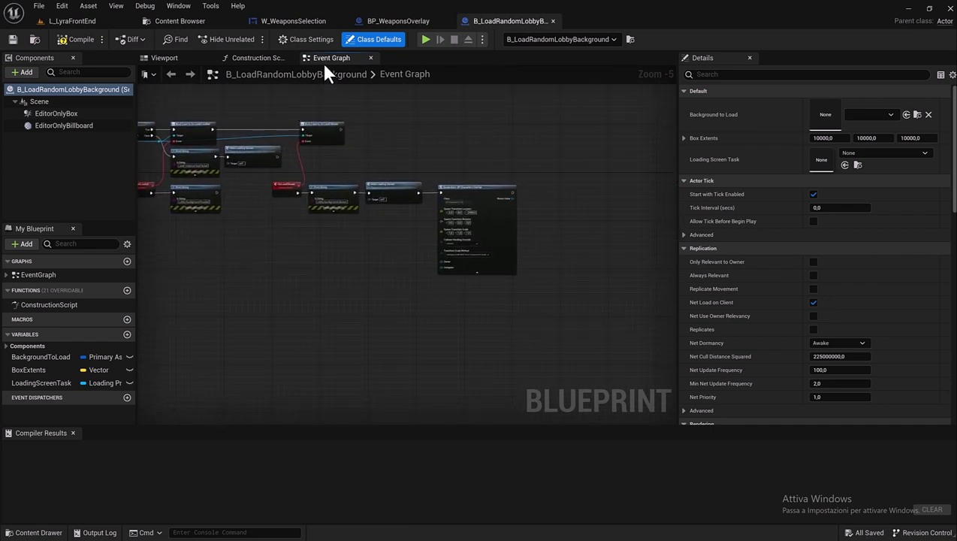
scroll(452, 175, "up", 1)
scroll(425, 171, "up", 1)
right_click_drag(425, 172, 293, 140)
scroll(293, 140, "up", 1)
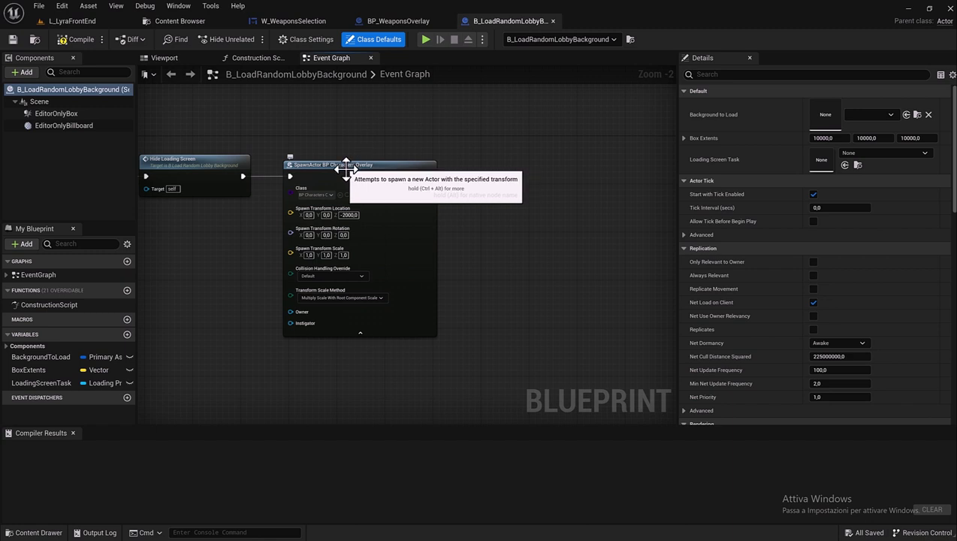
left_click(347, 172)
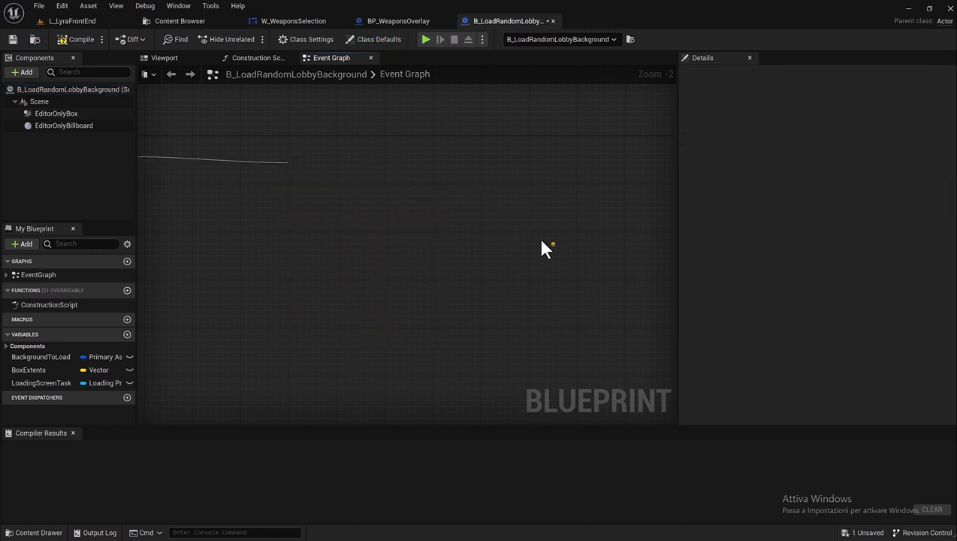
key("ctrl+c")
key("ctrl+v")
left_click_drag(585, 250, 509, 180)
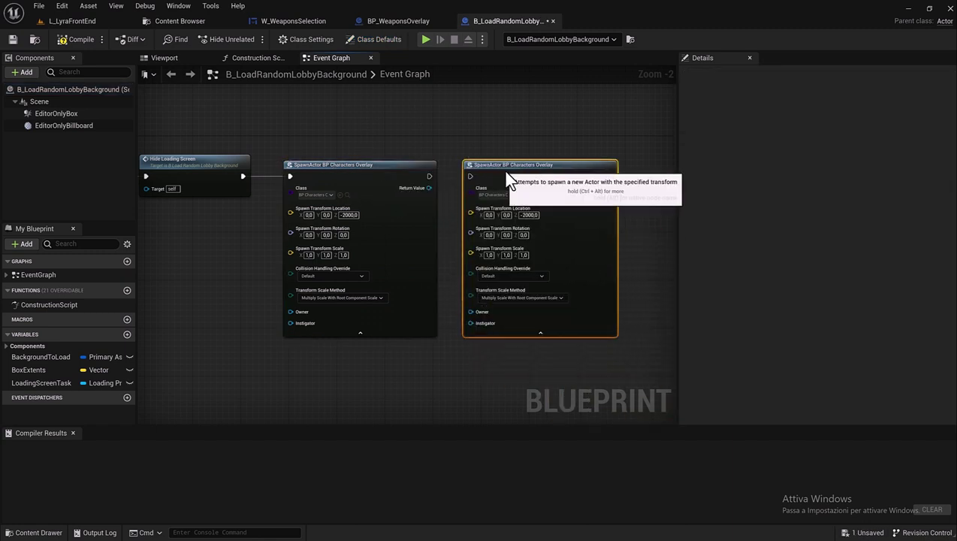
left_click_drag(429, 176, 469, 175)
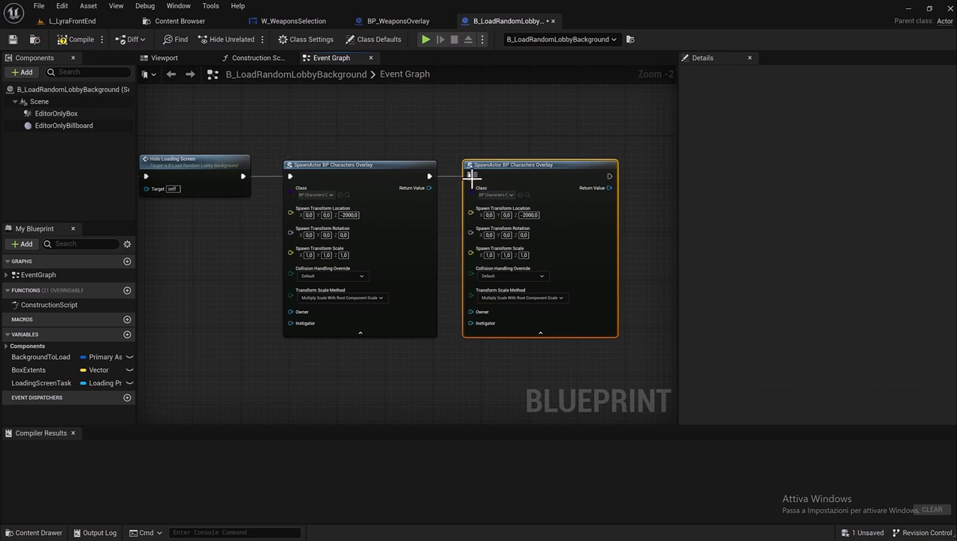
- Set the duplicate's class to BP_WeaponsOverlay, then play in editor and choose Weapon Selection
scroll(502, 194, "up", 2)
left_click(504, 196)
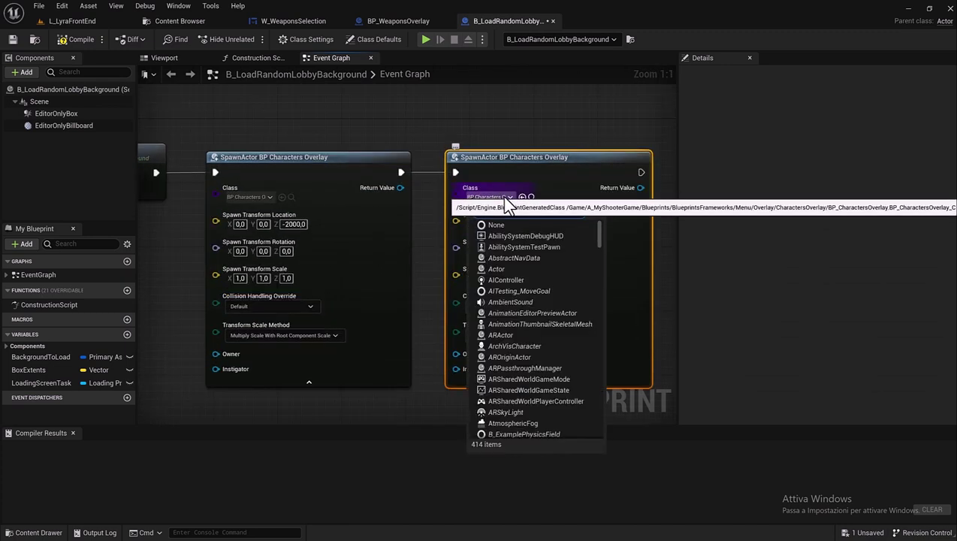
key("ctrl+v")
left_click(478, 213)
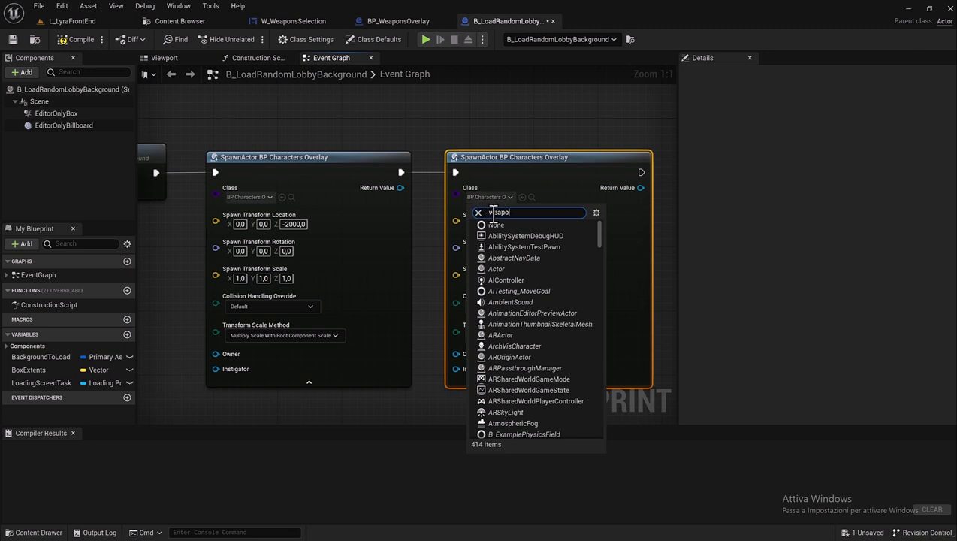
type("nm")
key("BackSpace")
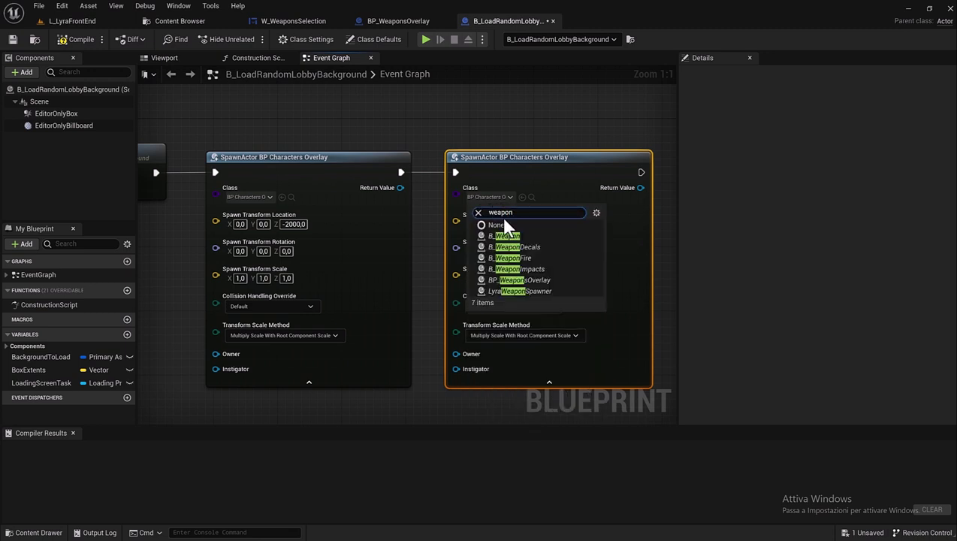
left_click(553, 283)
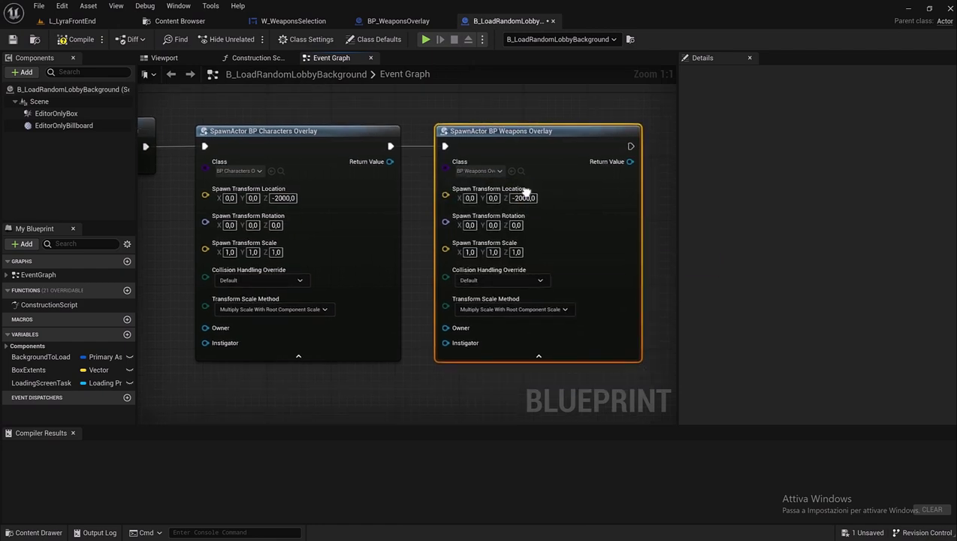
key("alt+p")
left_click(375, 284)
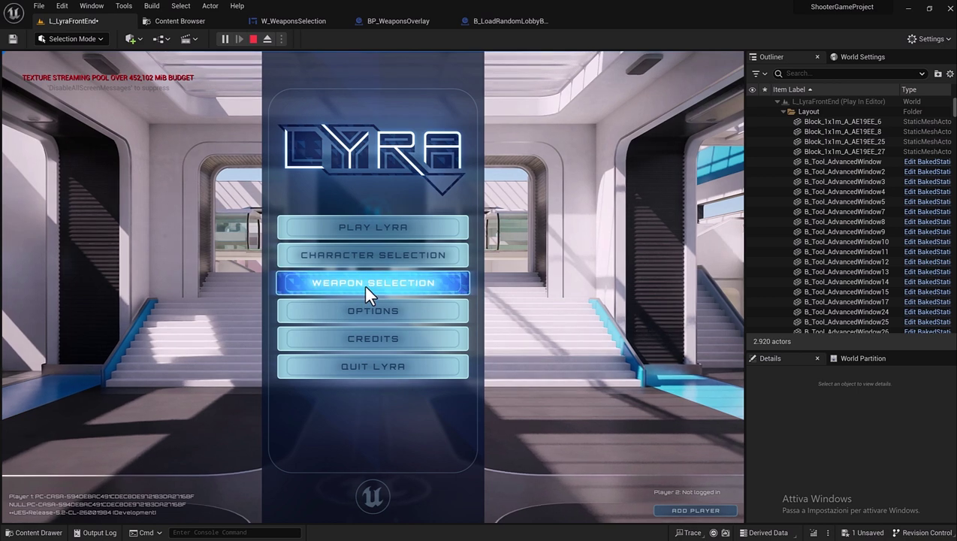
- In the running game, open Weapon Selection, check each weapon card's 3D preview, then stop
left_click(366, 287)
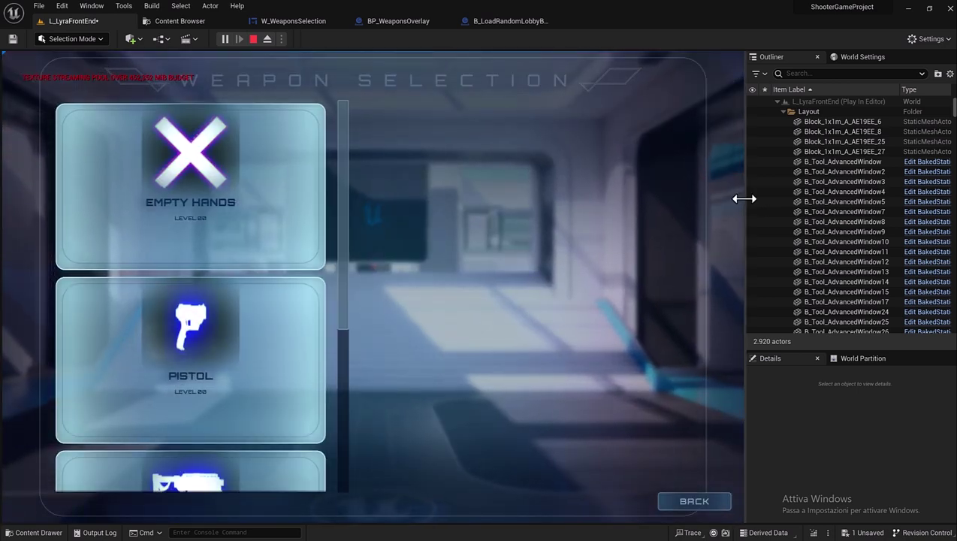
left_click_drag(878, 198, 874, 197)
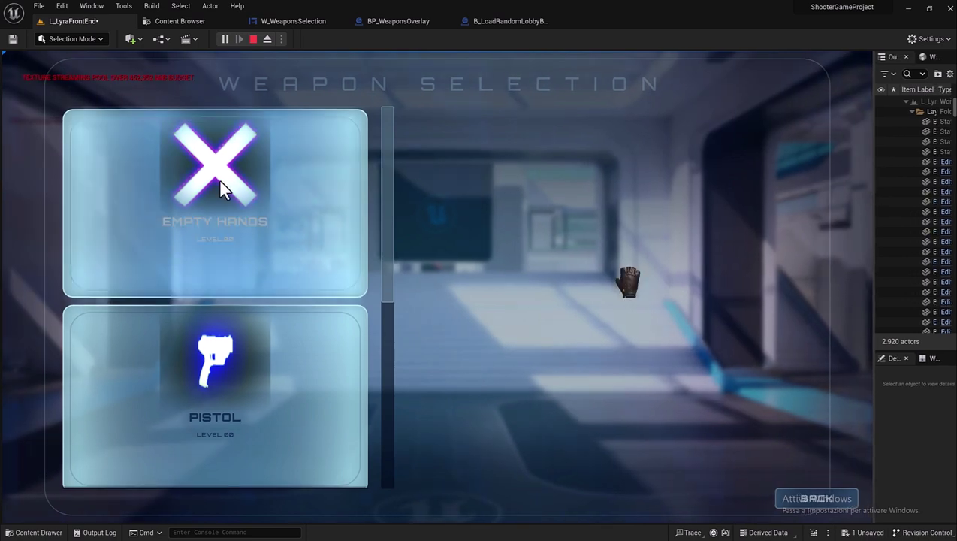
scroll(229, 188, "down", 2)
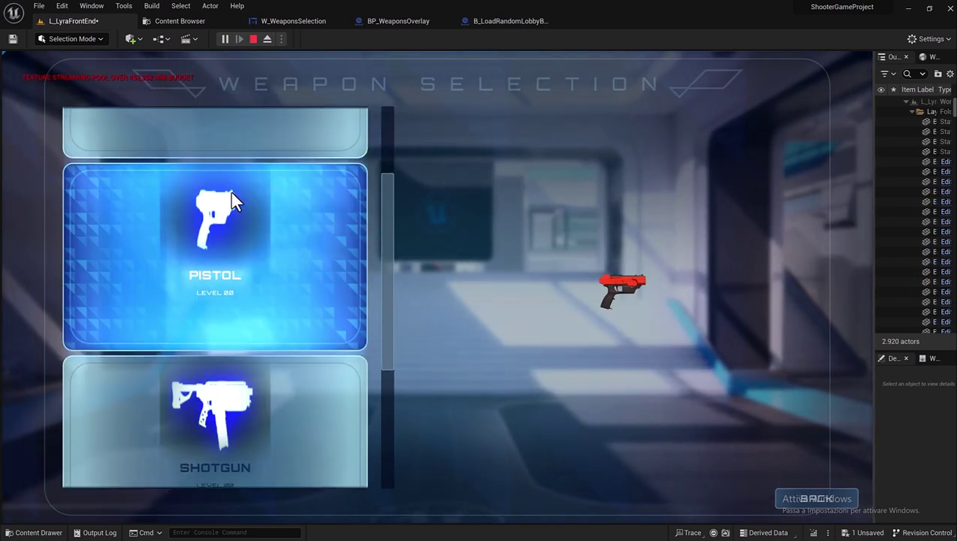
scroll(232, 198, "down", 2)
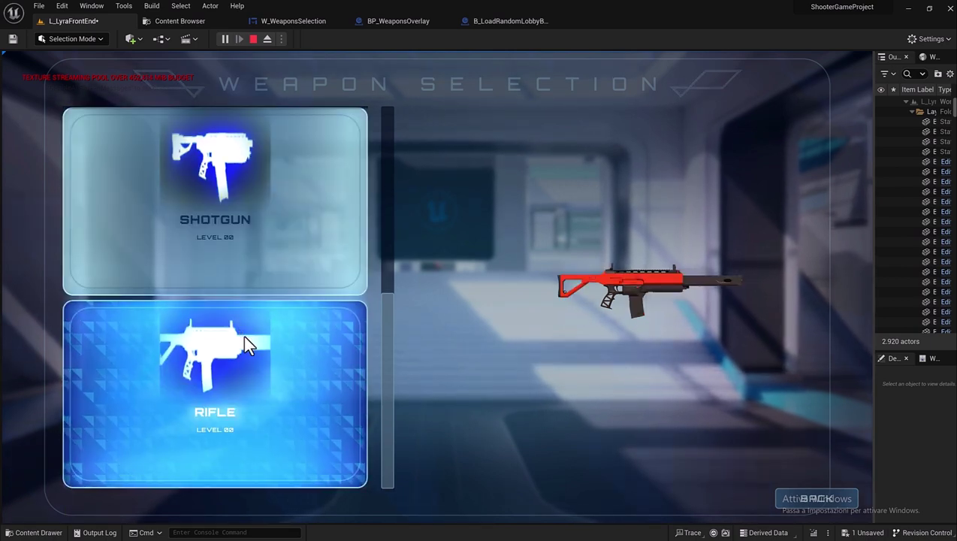
scroll(244, 330, "up", 2)
scroll(258, 319, "up", 2)
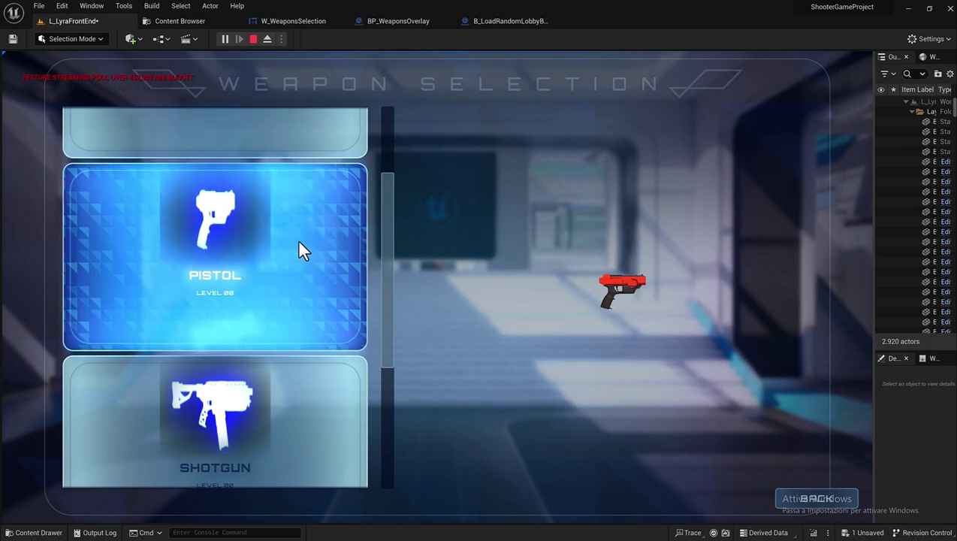
scroll(299, 248, "down", 3)
scroll(298, 360, "up", 3)
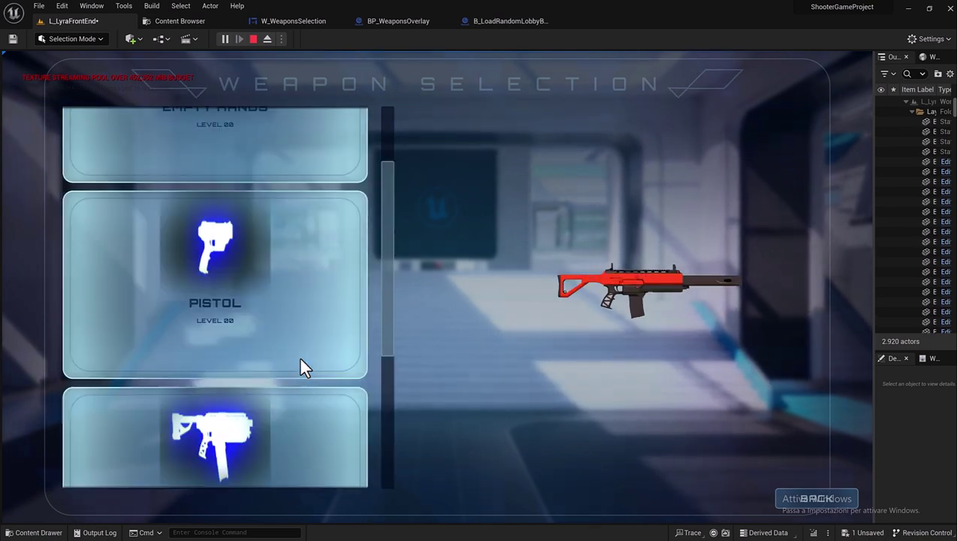
scroll(308, 323, "up", 3)
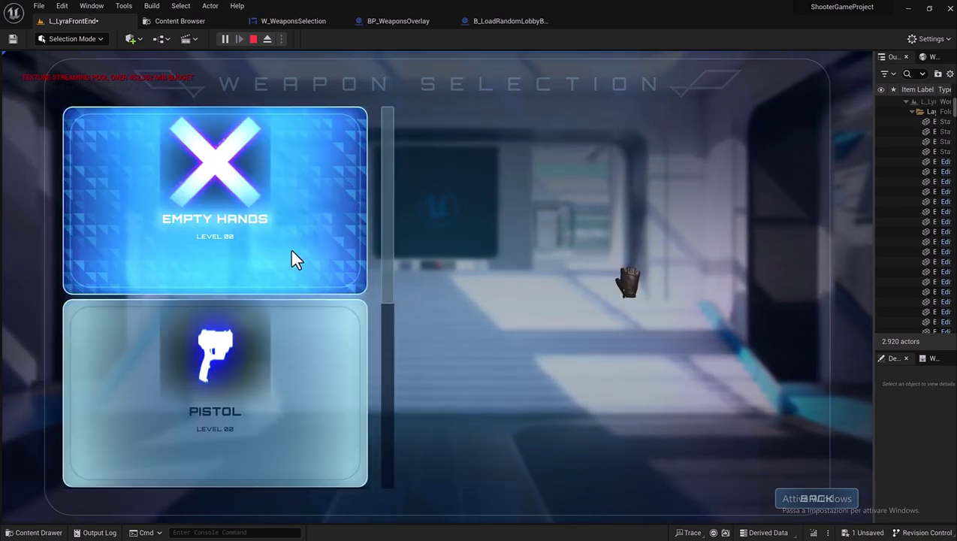
scroll(290, 247, "down", 3)
scroll(292, 250, "down", 3)
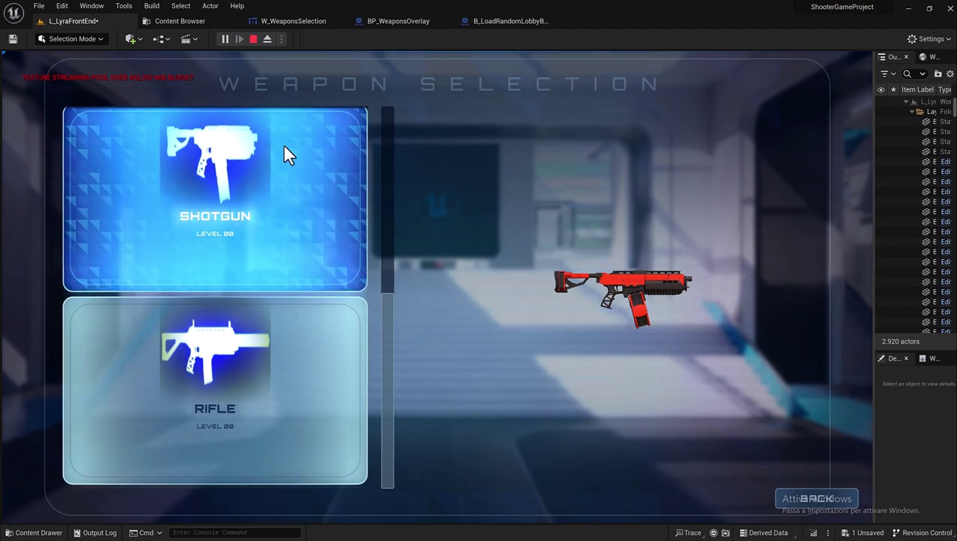
left_click(253, 38)
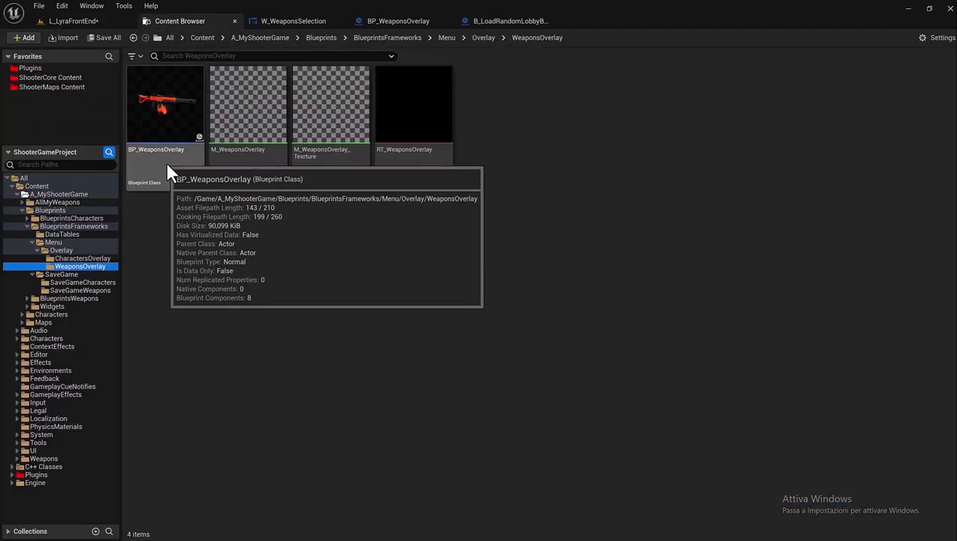
- Set BP_WeaponsOverlay's SceneCaptureComponent2D Field of View to 25 and compile the blueprint
double_click(164, 160)
left_click(174, 60)
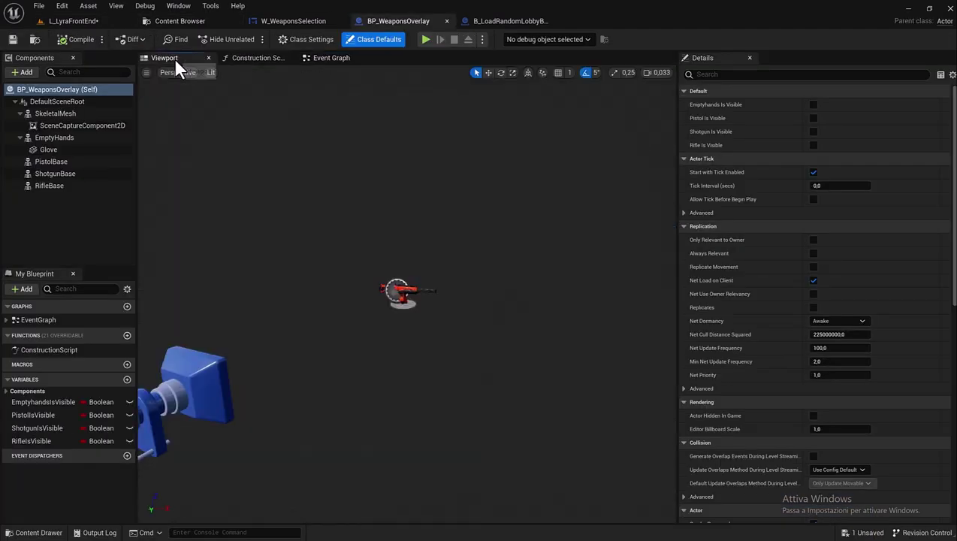
right_click_drag(296, 259, 226, 285)
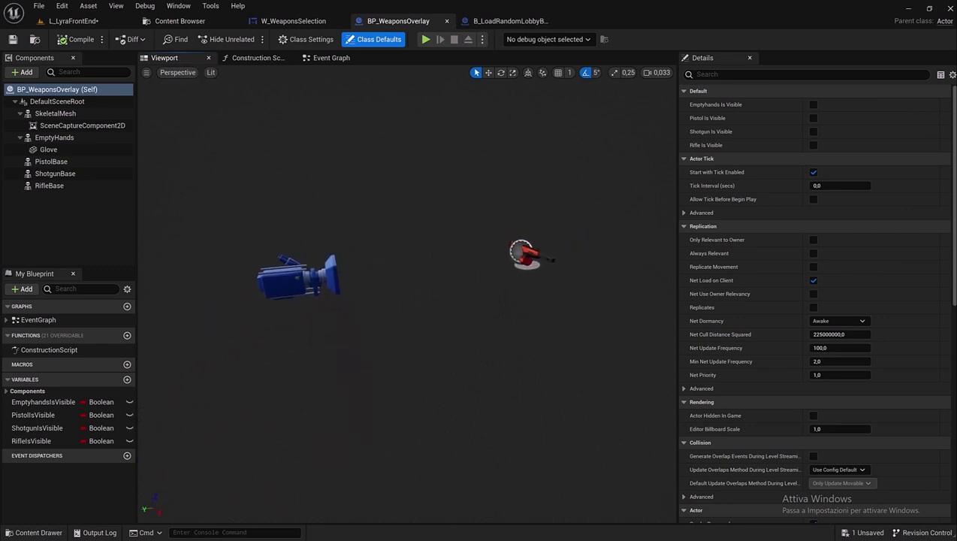
right_click_drag(226, 285, 346, 278)
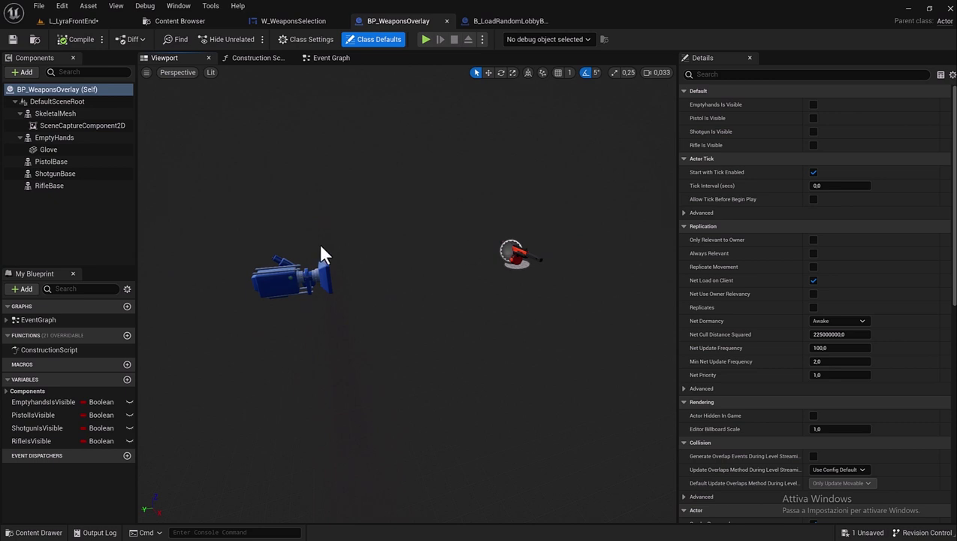
left_click(84, 126)
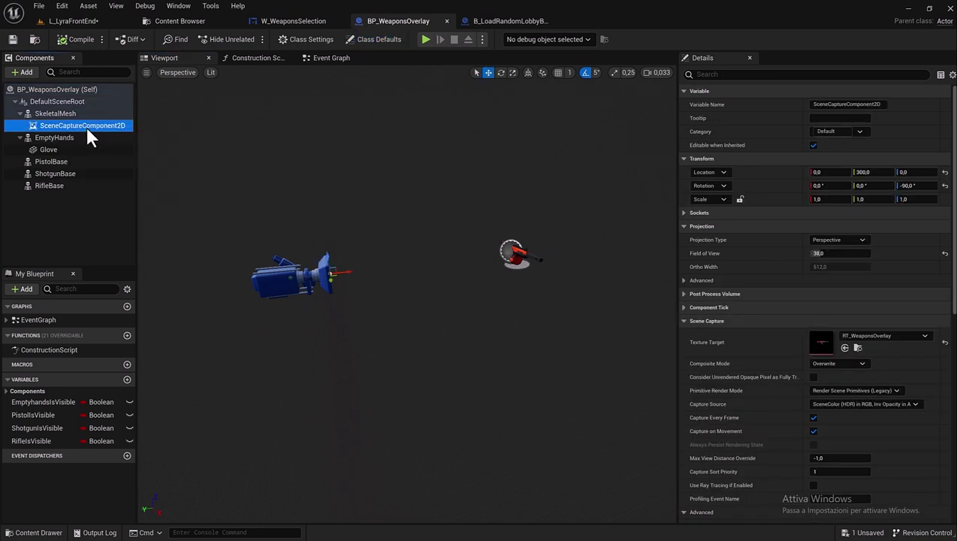
scroll(720, 214, "down", 3)
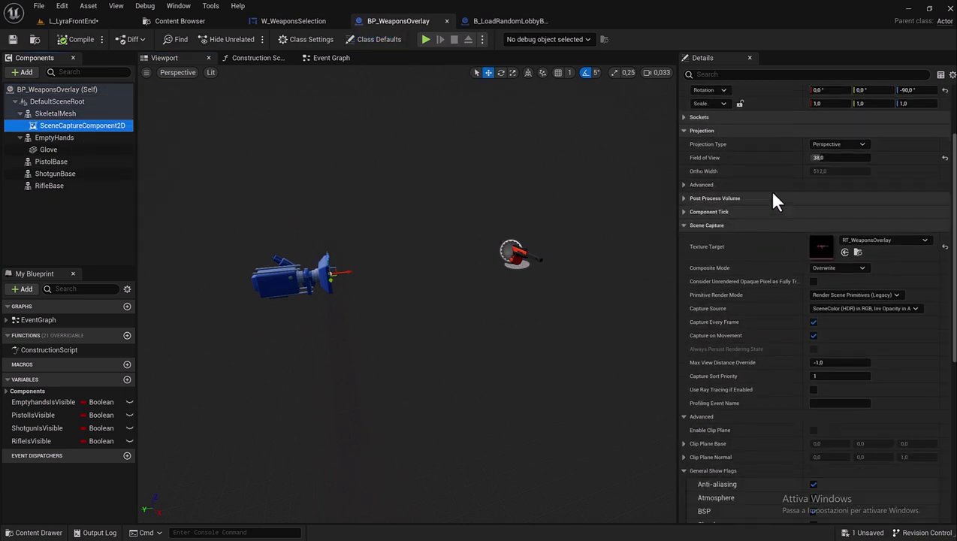
left_click(841, 157)
type("25")
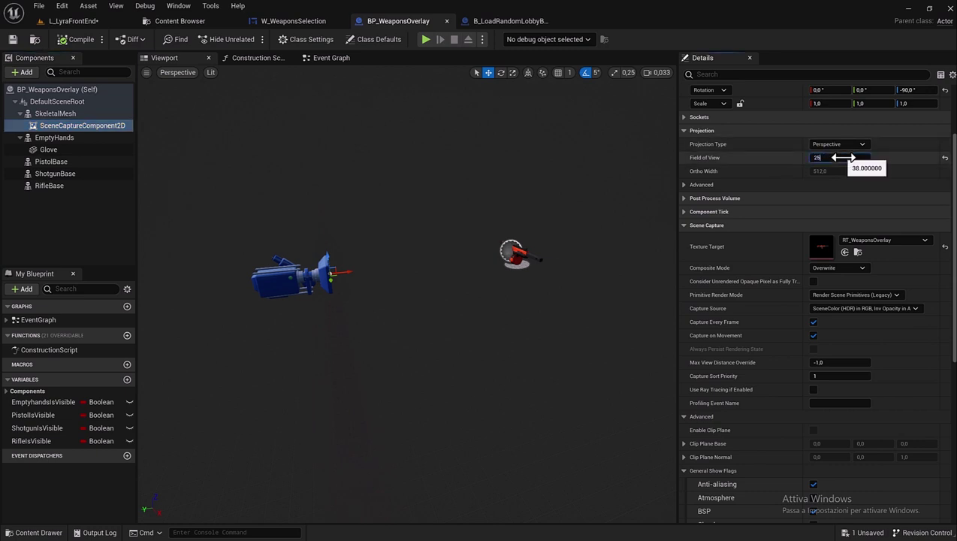
key("Return")
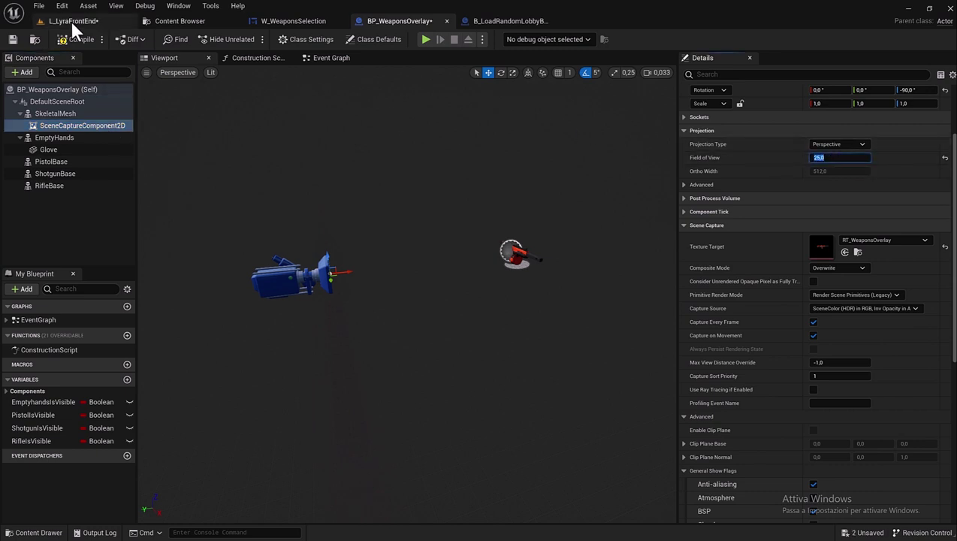
left_click(80, 39)
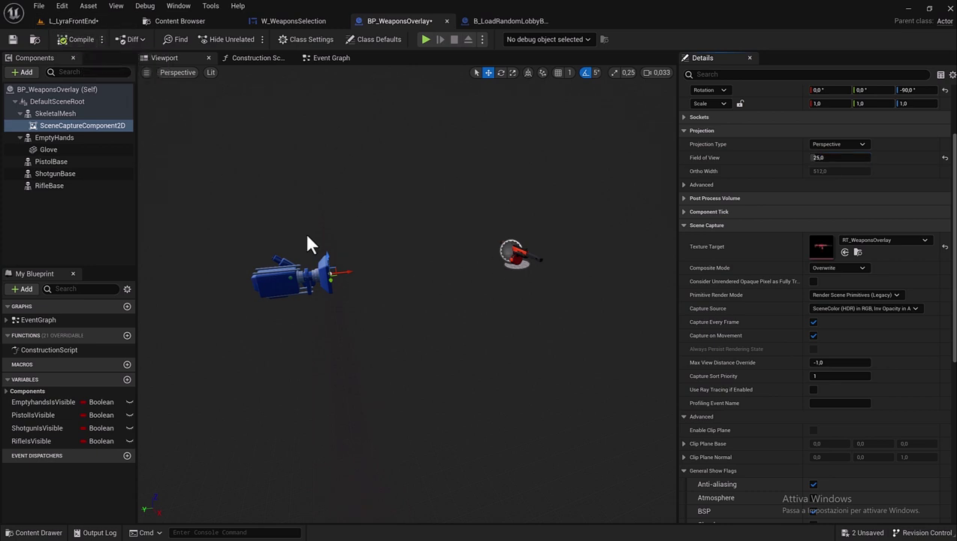
- In the Event Graph, wire Sequence's Then 1 into Add Relative Rotation with a reroute point
left_click(331, 58)
scroll(330, 342, "up", 1)
scroll(363, 342, "up", 1)
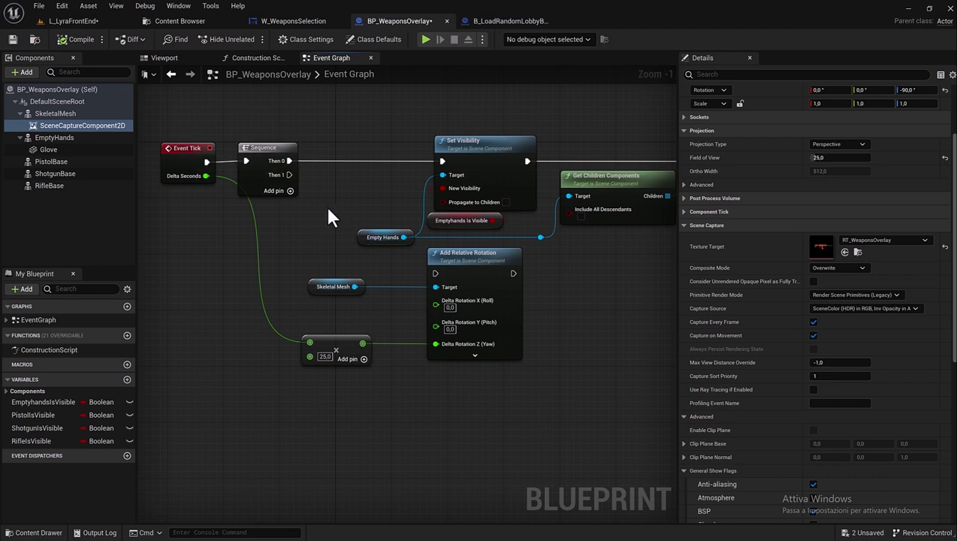
left_click_drag(288, 175, 338, 250)
left_click_drag(438, 280, 321, 274)
double_click(393, 260)
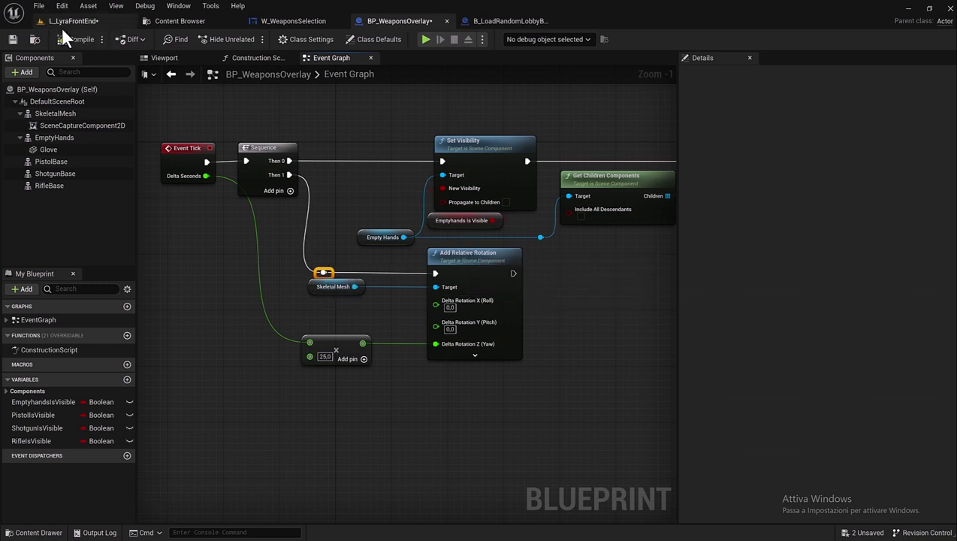
- Play L_LyraFrontEnd, open Weapon Selection, check each card's matching 3D weapon, then stop
left_click(81, 23)
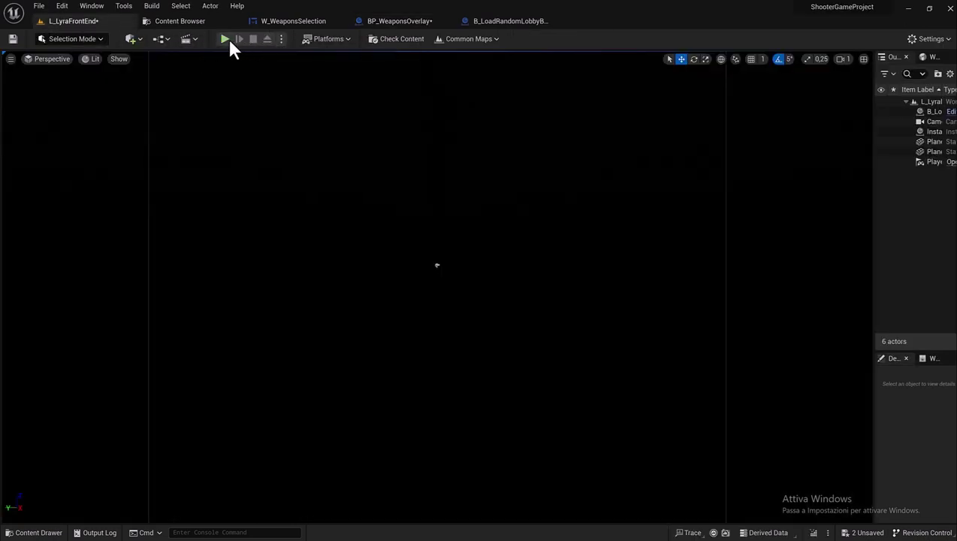
left_click(225, 40)
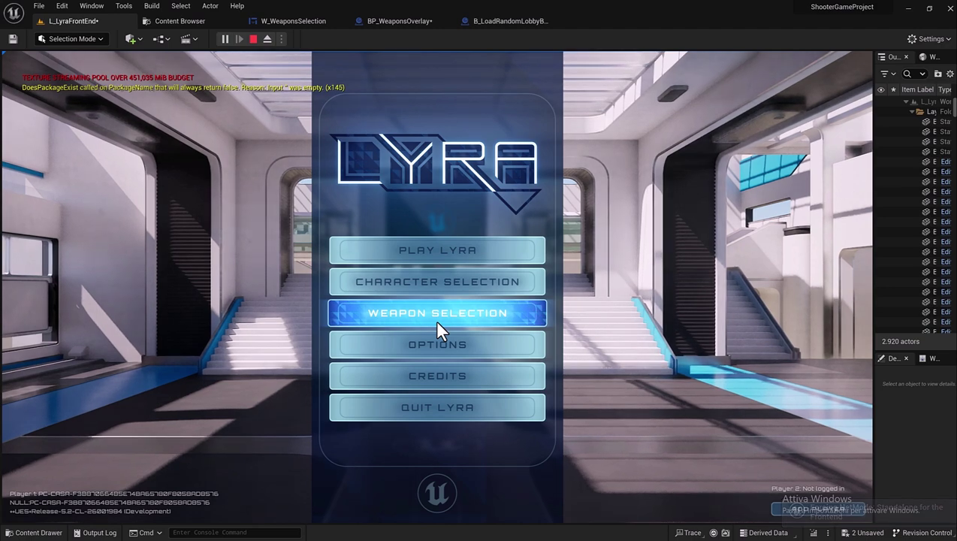
left_click(436, 323)
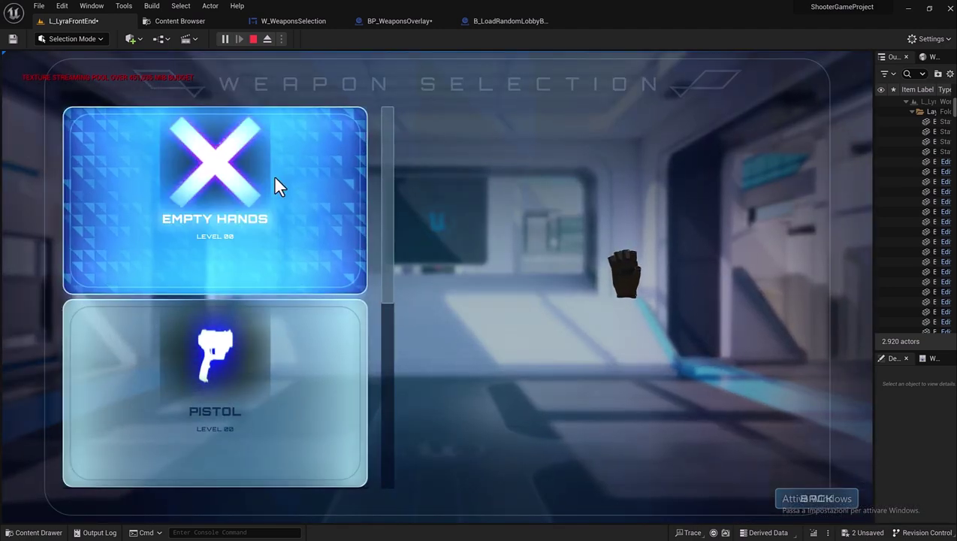
scroll(275, 180, "down", 2)
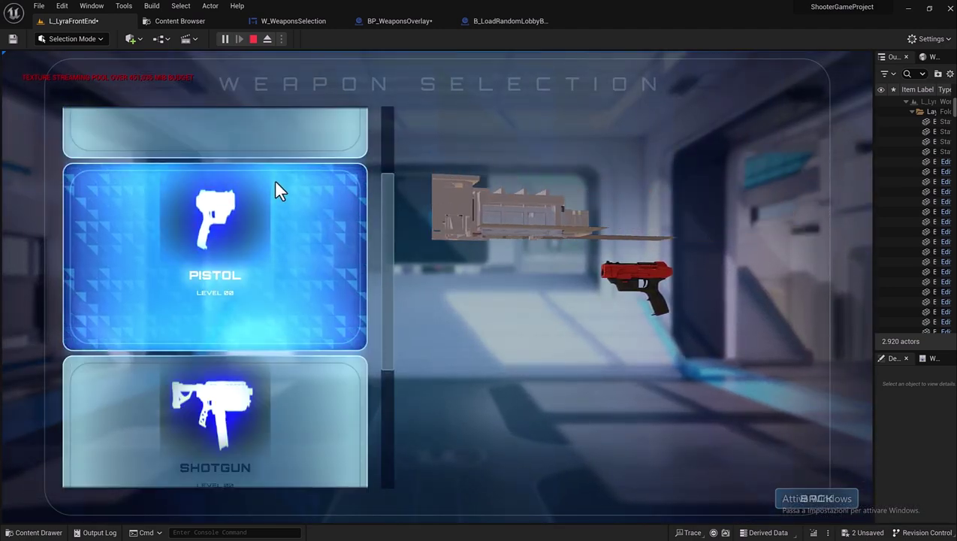
scroll(275, 182, "down", 1)
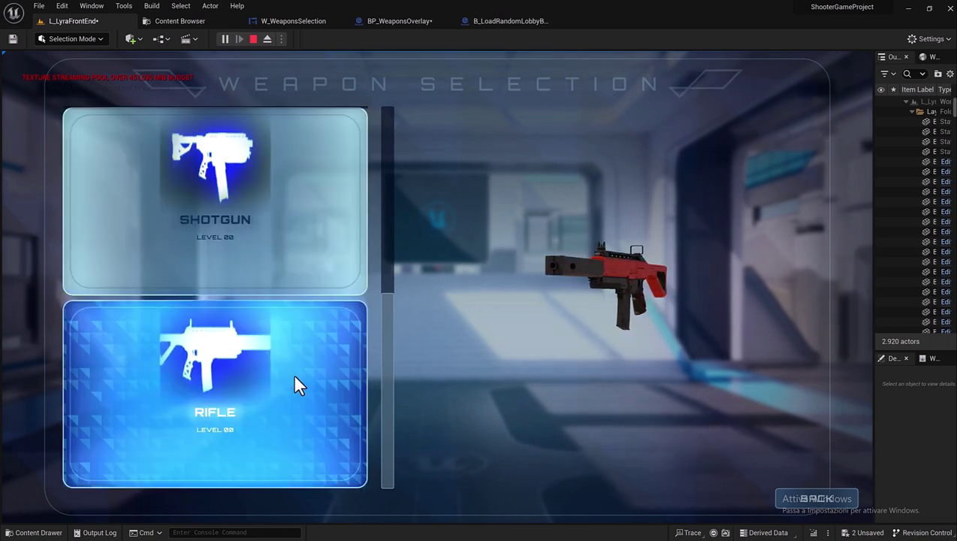
scroll(296, 379, "up", 1)
scroll(304, 346, "up", 1)
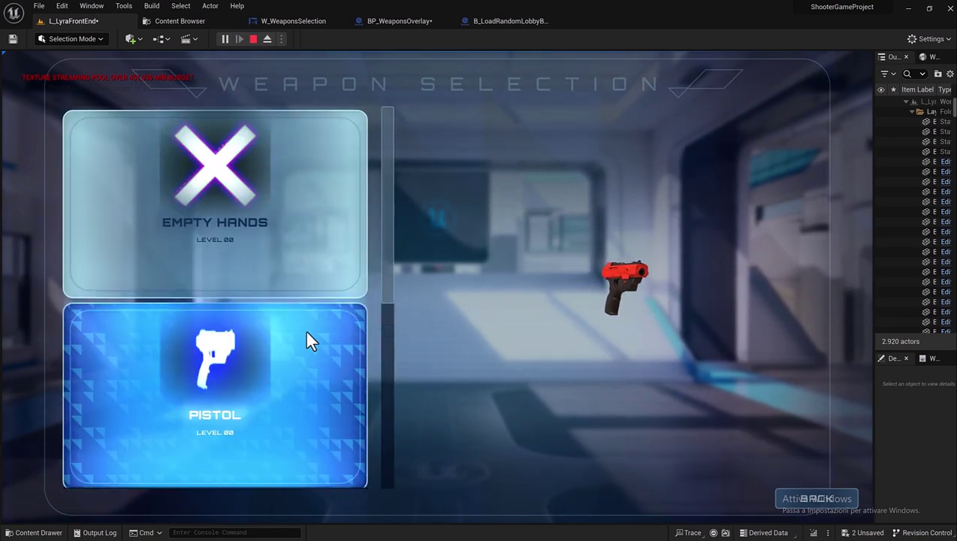
scroll(302, 239, "down", 1)
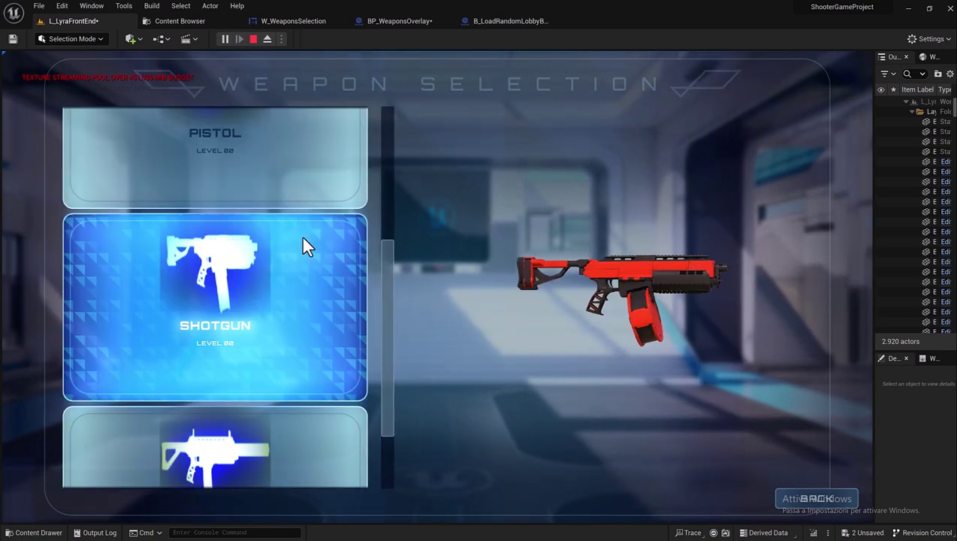
scroll(304, 241, "down", 1)
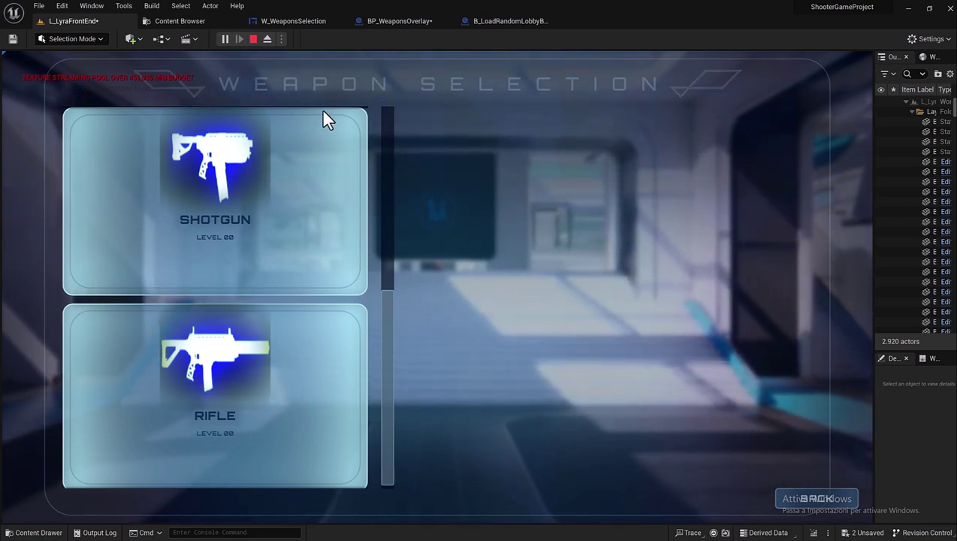
left_click(250, 42)
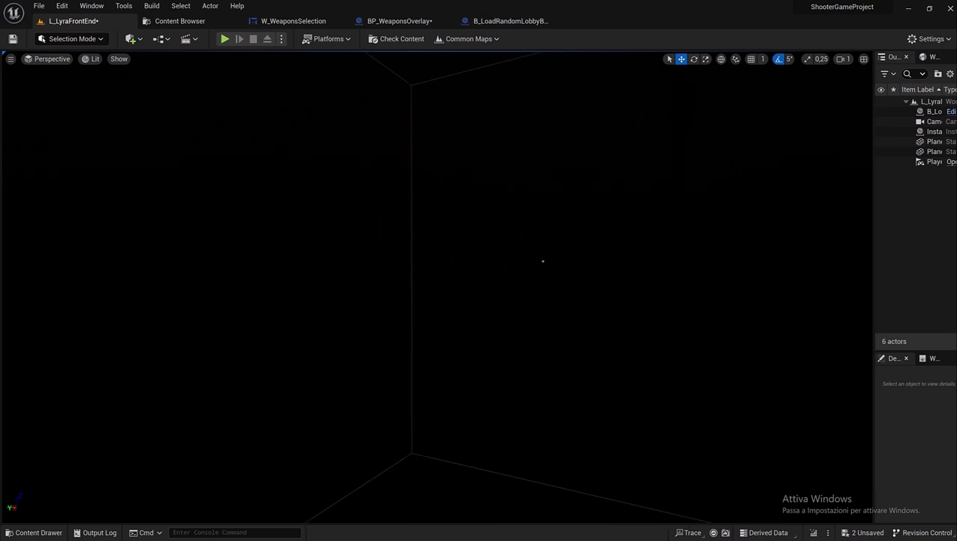
- Select B_LoadRandomLobbyBackground and enlarge Details to reveal its Location 0, 20000, 0
mouse_move(535, 262)
right_mouse_down()
mouse_move(314, 264)
mouse_move(354, 270)
mouse_move(407, 233)
right_mouse_up()
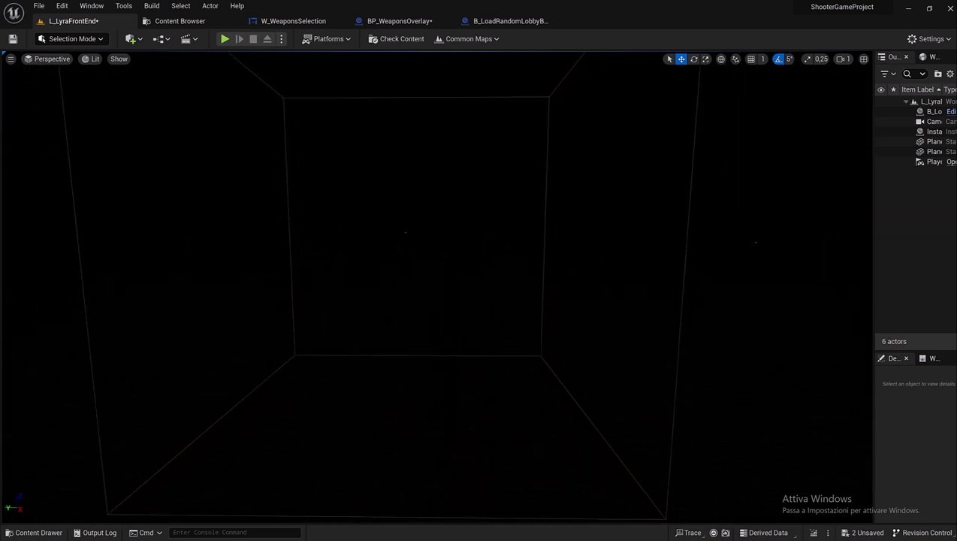
right_click_drag(407, 234, 655, 107)
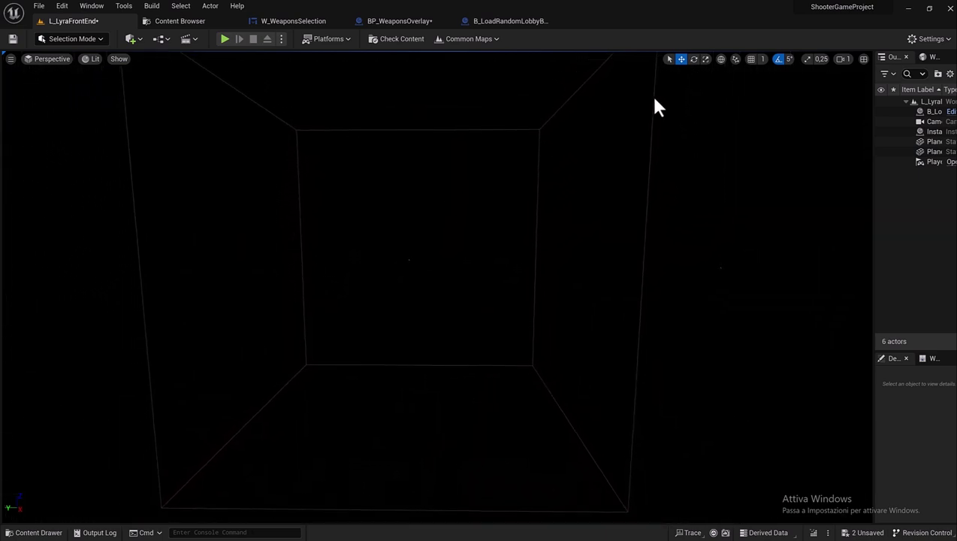
left_click_drag(872, 135, 710, 142)
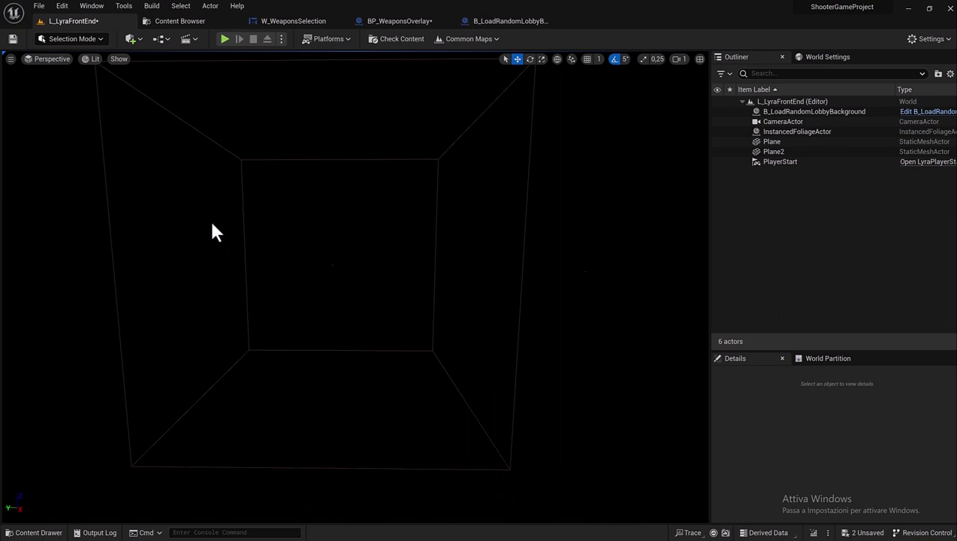
double_click(783, 115)
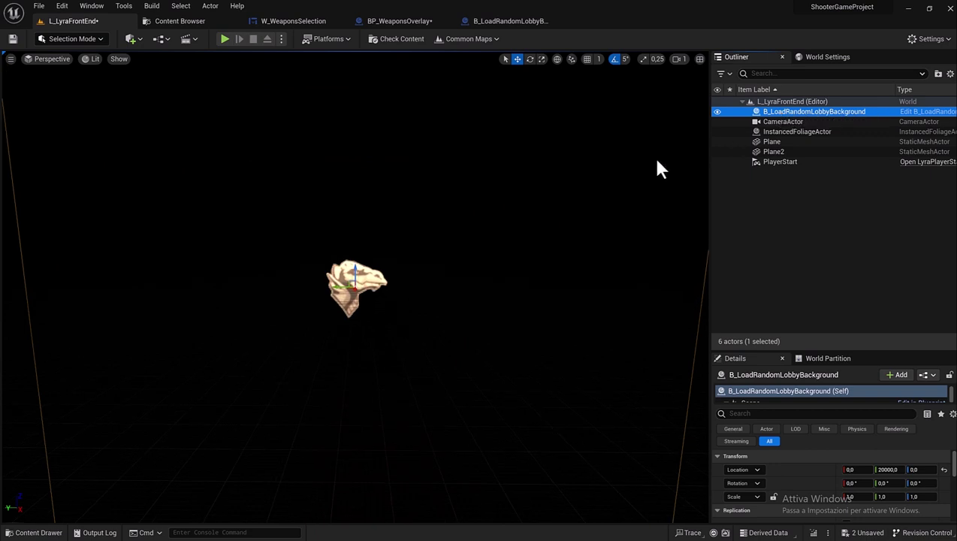
scroll(473, 185, "down", 3)
scroll(472, 181, "down", 3)
scroll(471, 181, "down", 3)
scroll(474, 194, "down", 3)
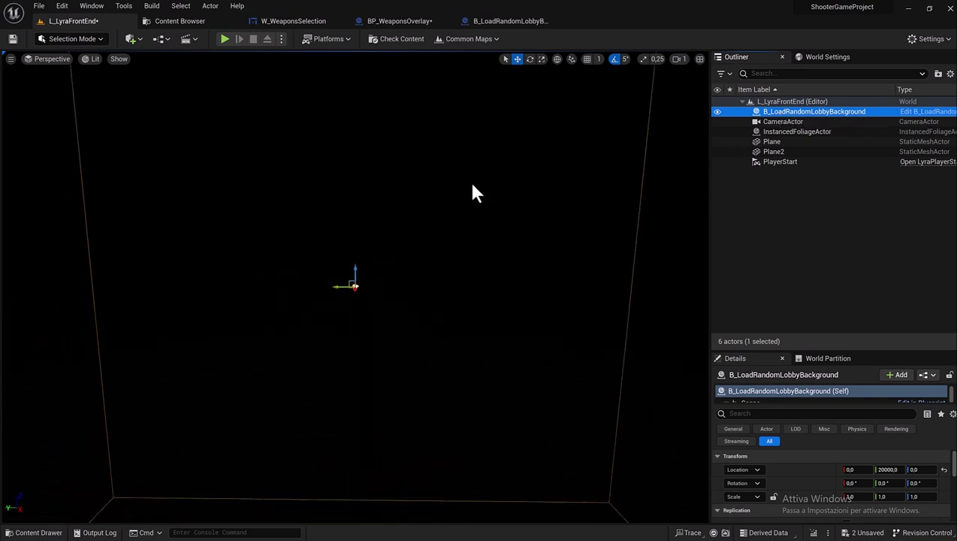
scroll(467, 192, "down", 3)
scroll(465, 191, "down", 3)
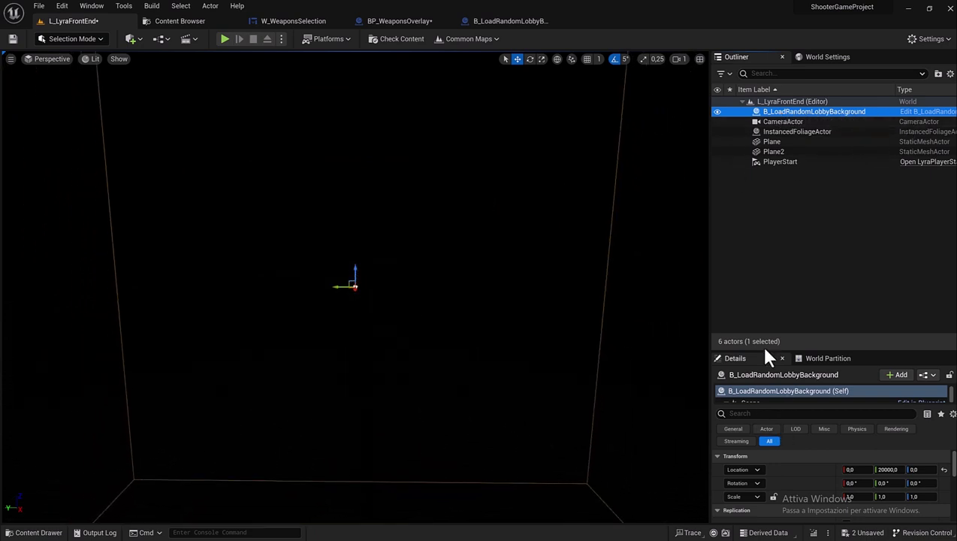
left_click_drag(744, 347, 739, 192)
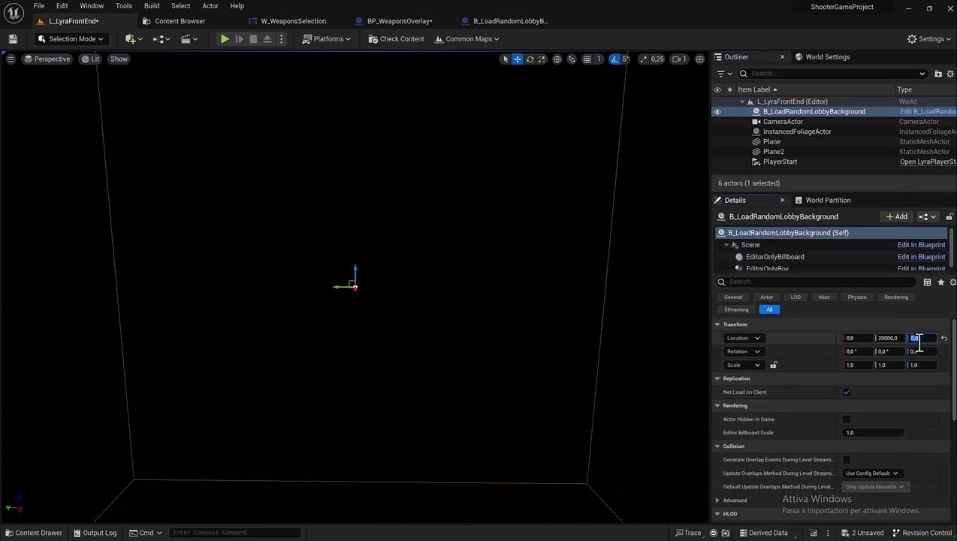
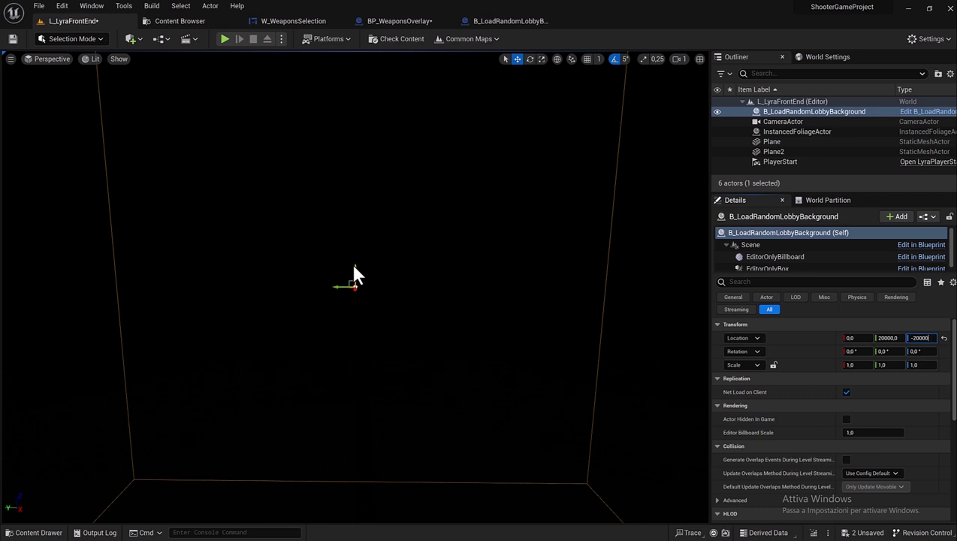
- Move the lobby background to Z -20000 and play-test into the Weapon Selection screen
key("Return")
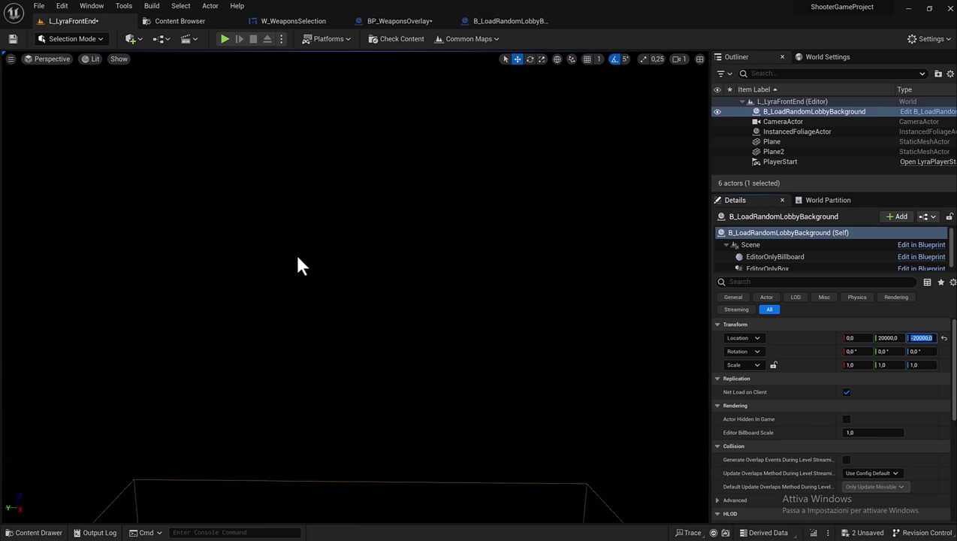
left_click(224, 40)
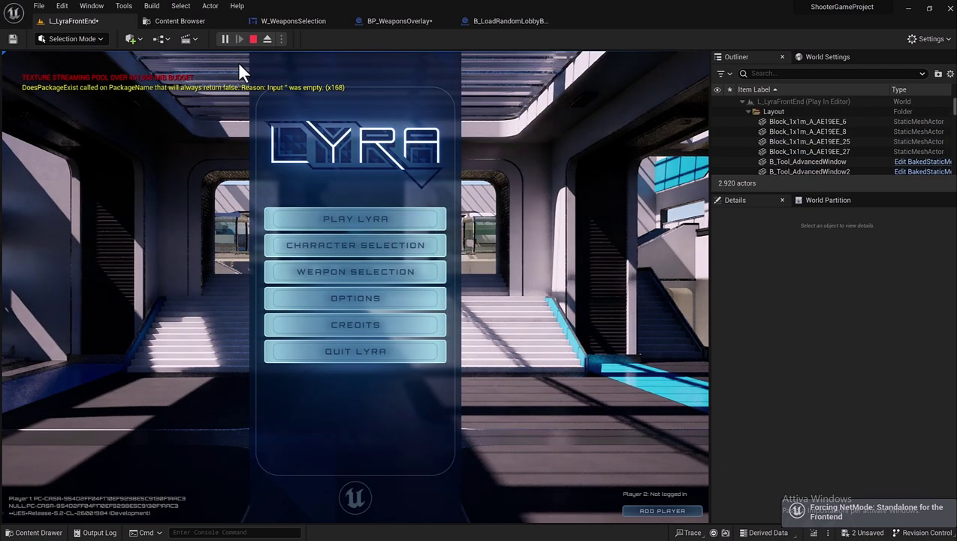
left_click(345, 274)
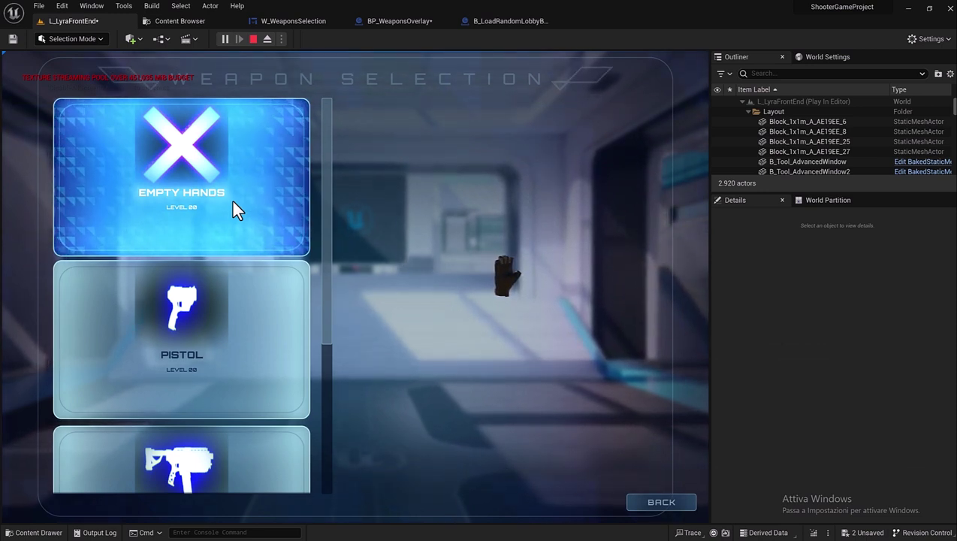
- Preview the Pistol, browse the other weapons, then end the play session
left_click(243, 332)
scroll(244, 334, "down", 2)
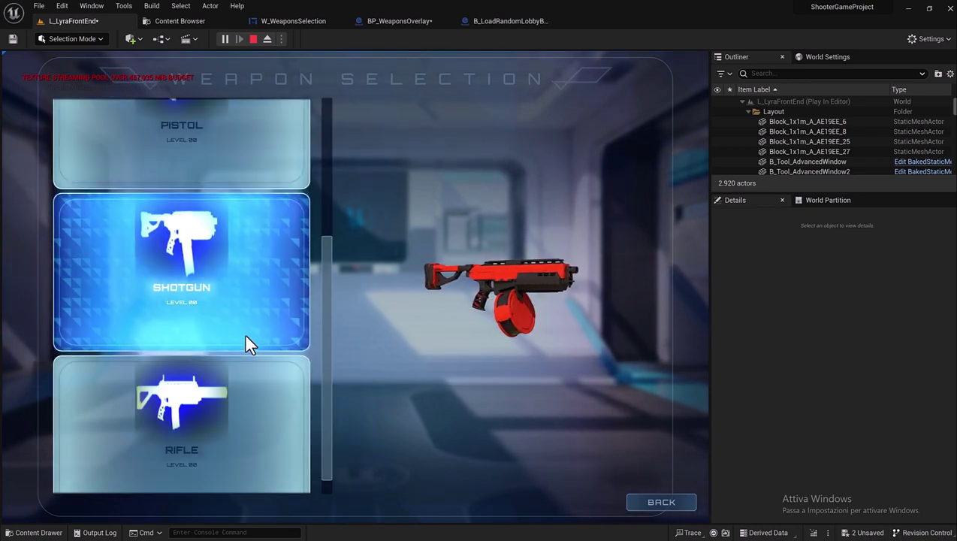
scroll(244, 333, "down", 1)
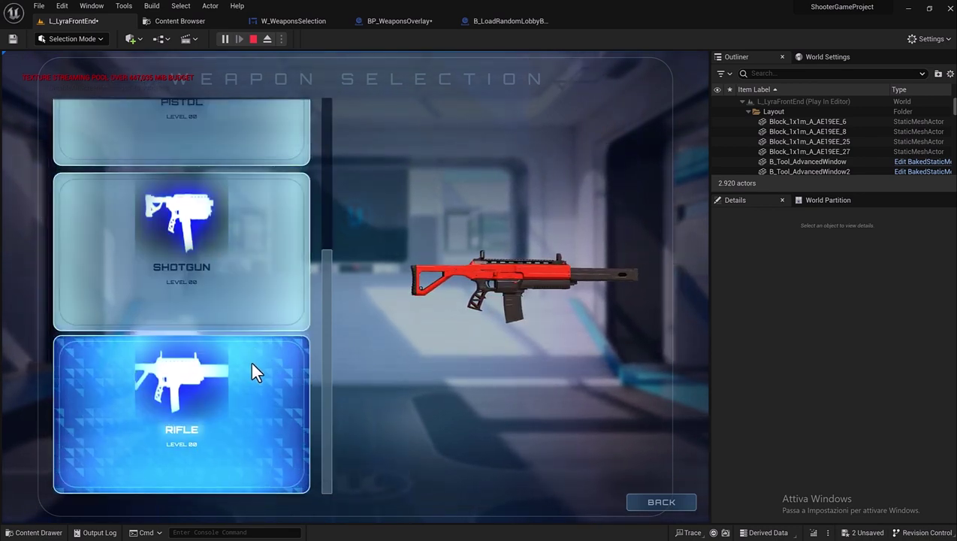
scroll(253, 284, "up", 2)
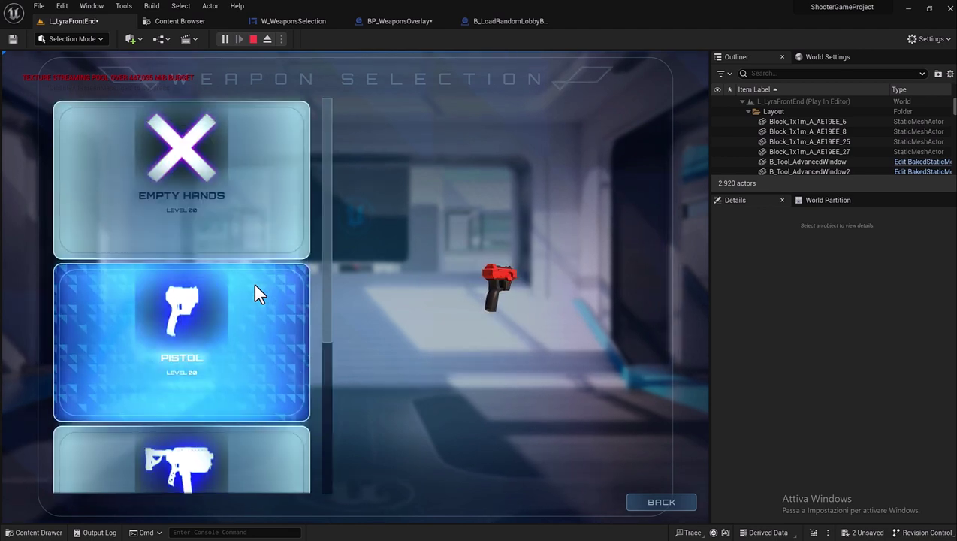
key("Escape")
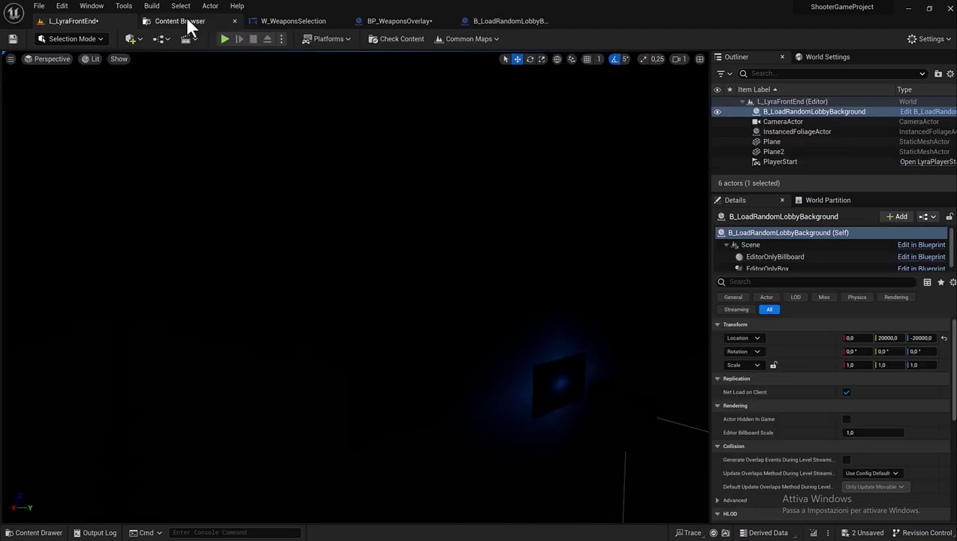
- Search the Content Browser's All folder for 'hero_' and open B_Hero_ShooterMannequin
left_click(167, 21)
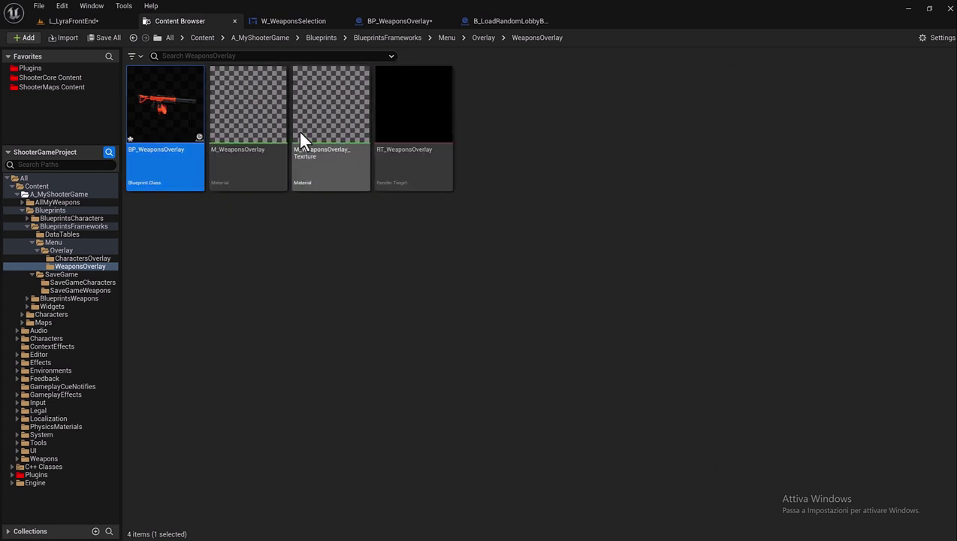
left_click(170, 38)
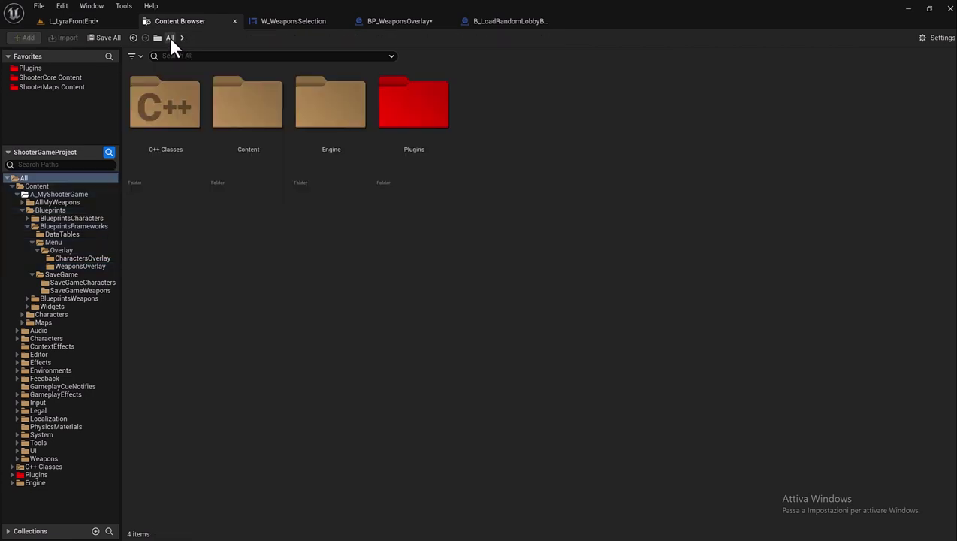
left_click(231, 58)
type("hero")
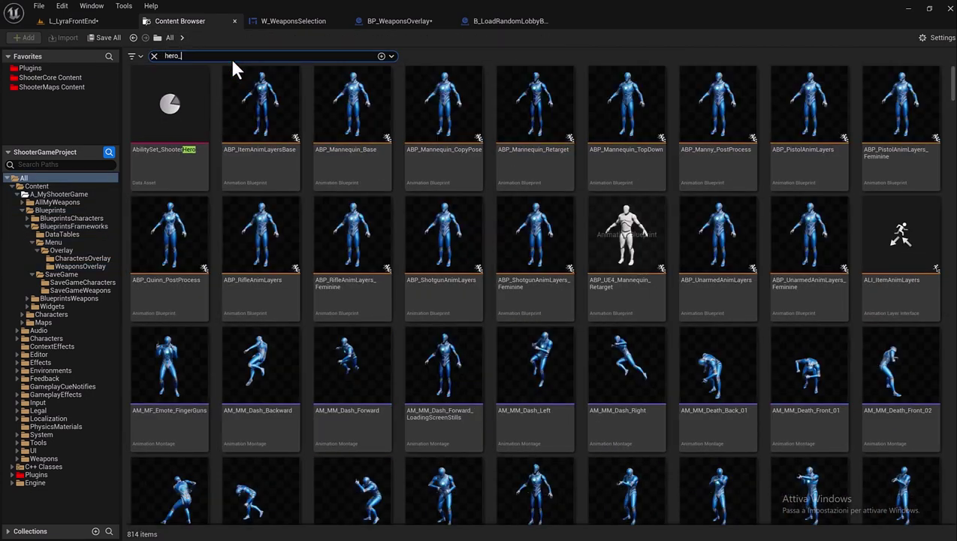
type("_")
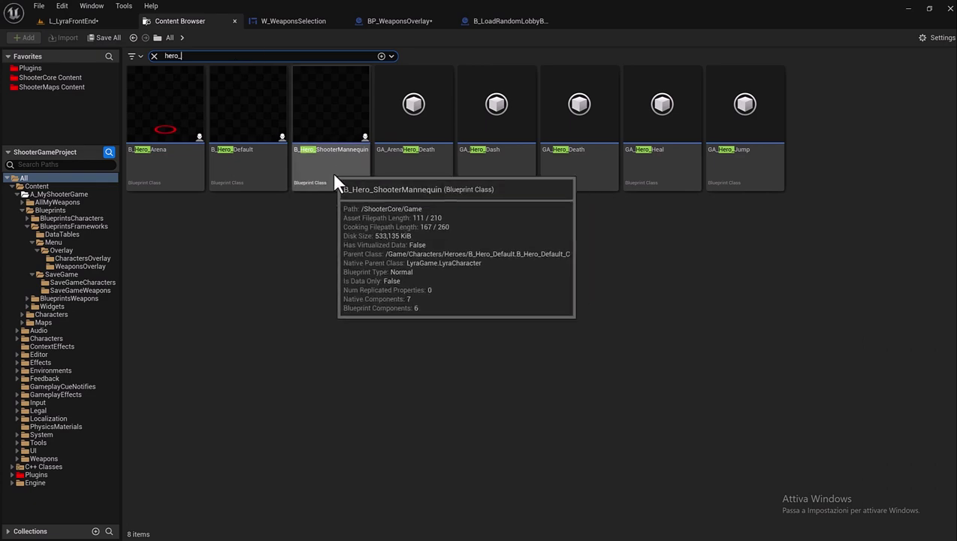
double_click(335, 168)
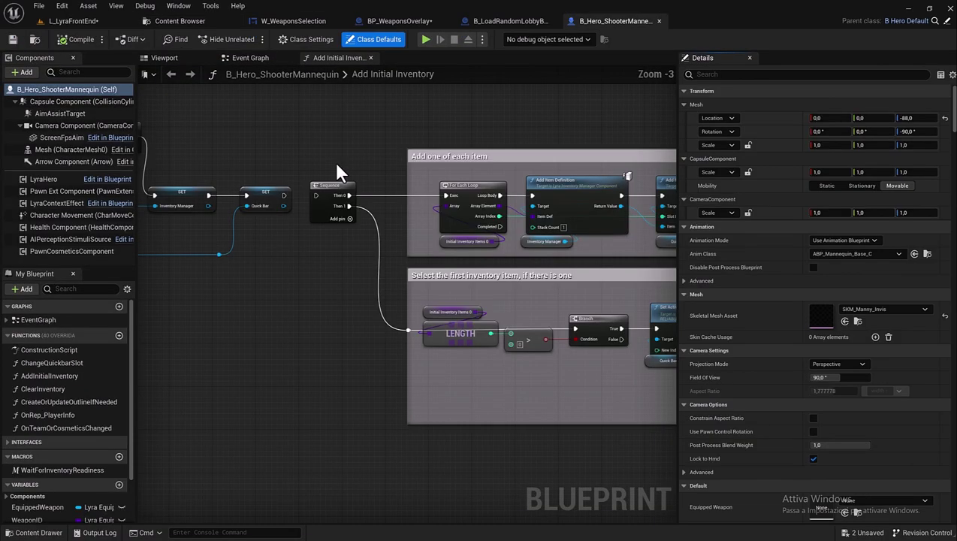
- Narrow the Details panel to a thin strip so the graph gets more room
scroll(353, 162, "down", 1)
scroll(316, 166, "down", 1)
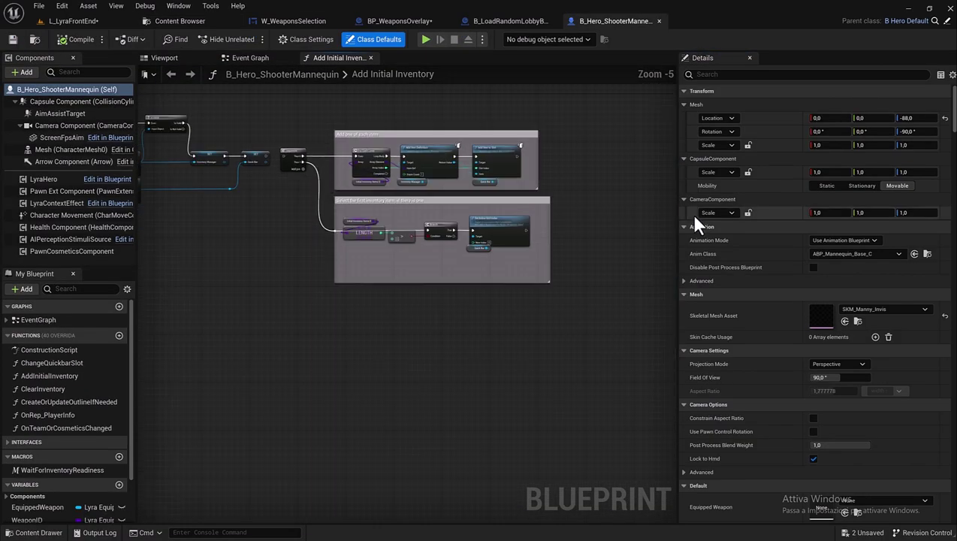
left_click_drag(676, 210, 888, 185)
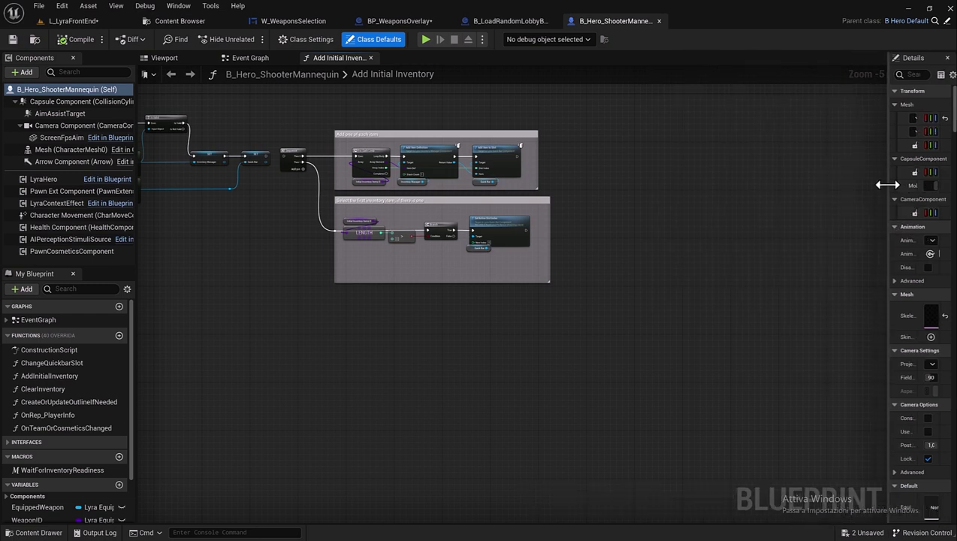
scroll(398, 171, "up", 1)
scroll(417, 208, "up", 1)
scroll(341, 219, "up", 1)
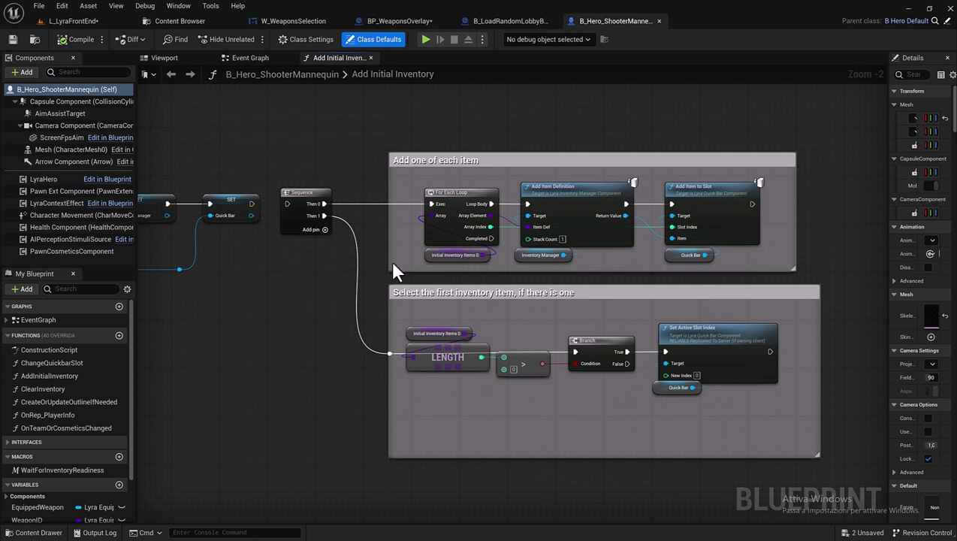
scroll(359, 224, "down", 1)
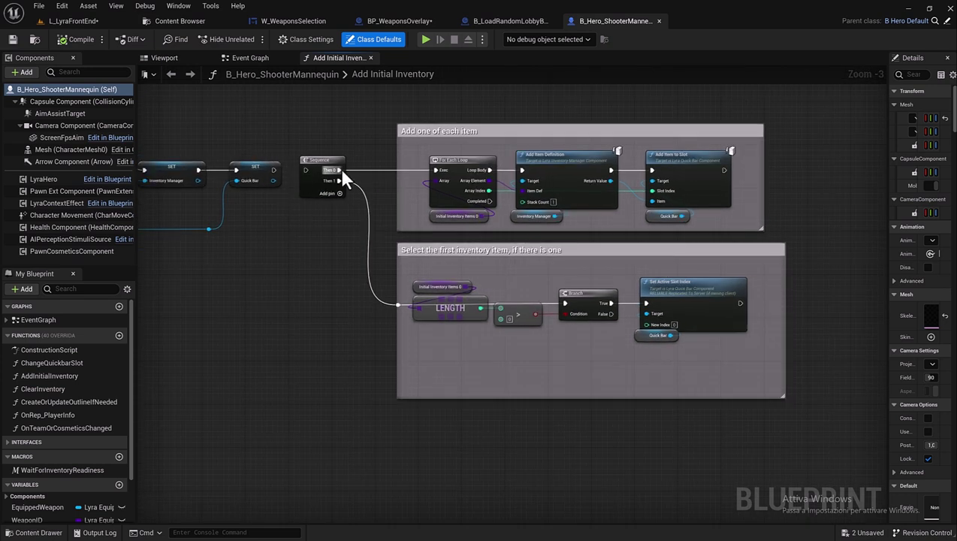
left_click(419, 76)
- Pan and zoom across the graph to review the Sequence, comment boxes and SET nodes
scroll(460, 308, "down", 2)
right_click_drag(242, 323, 386, 305)
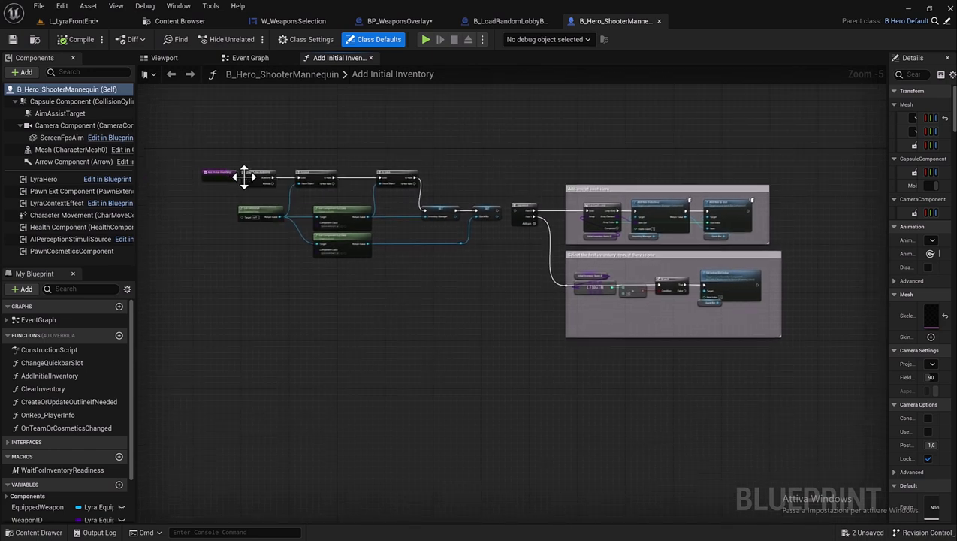
scroll(244, 177, "up", 3)
scroll(409, 206, "down", 2)
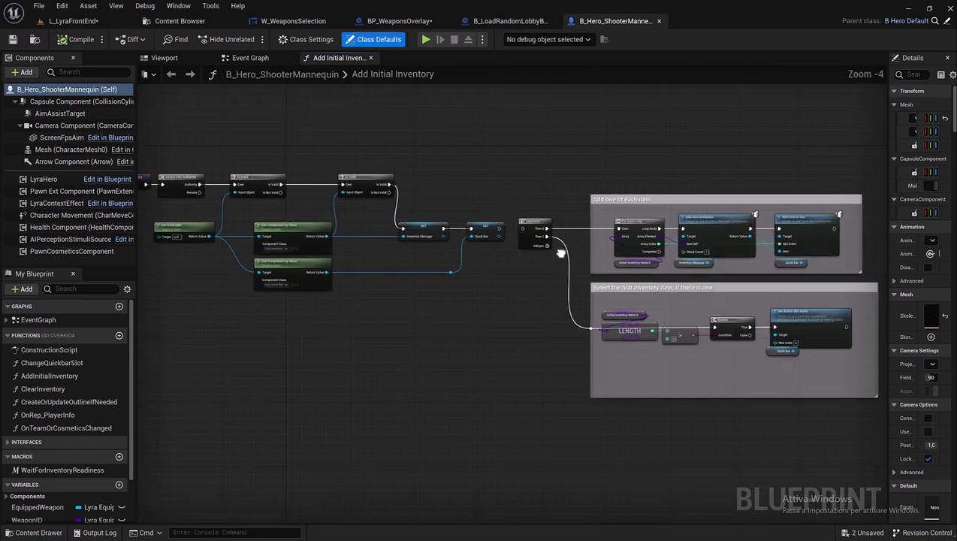
right_click_drag(410, 206, 363, 227)
scroll(362, 228, "up", 3)
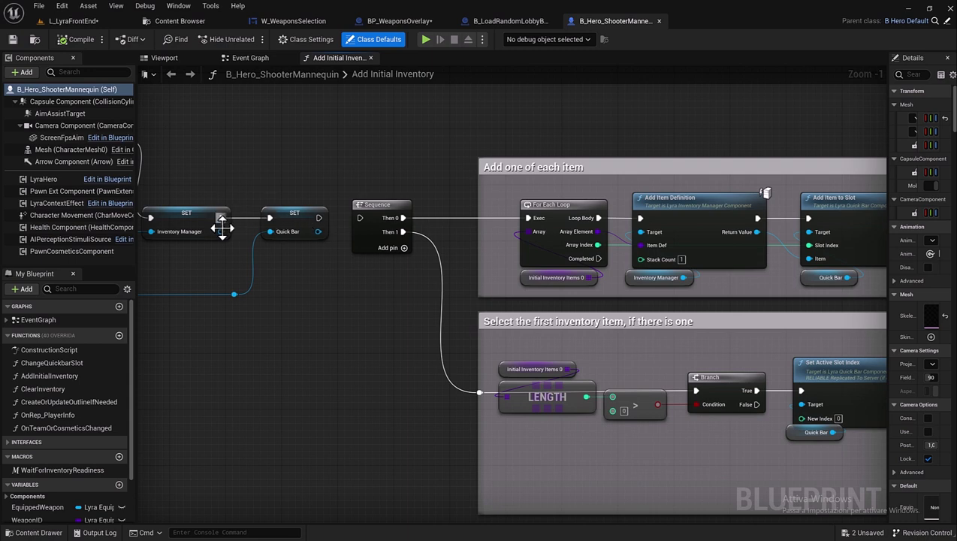
scroll(222, 225, "down", 1)
scroll(361, 250, "down", 1)
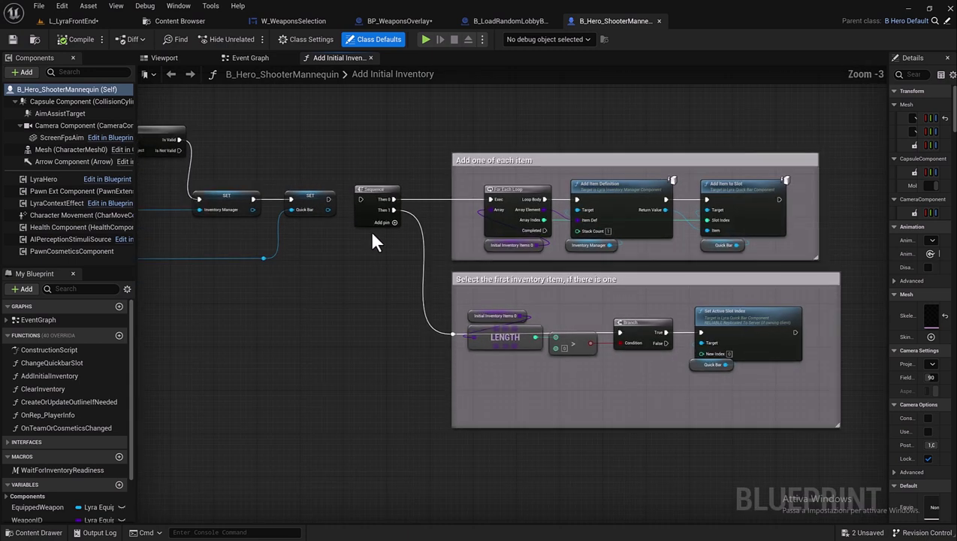
right_click_drag(358, 241, 451, 213)
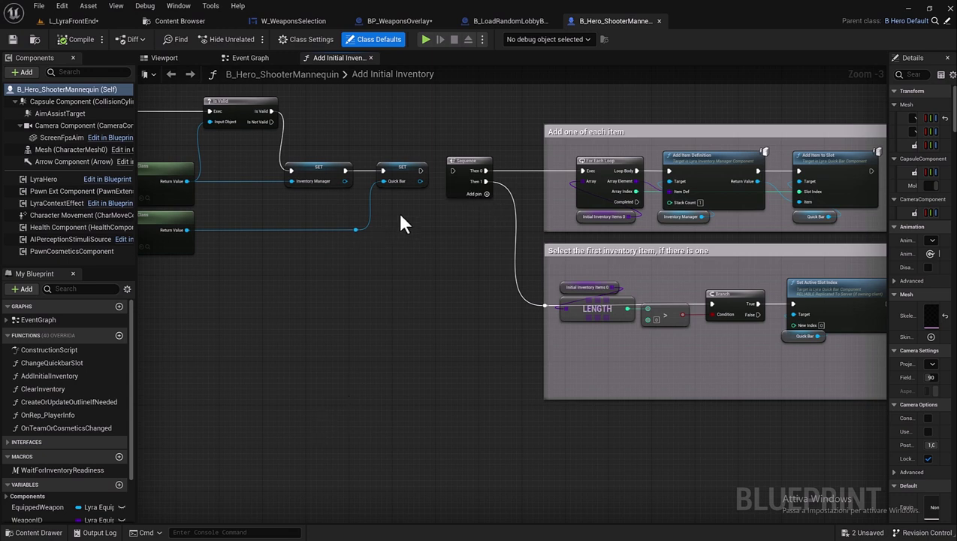
right_click_drag(587, 234, 487, 235)
scroll(485, 234, "up", 2)
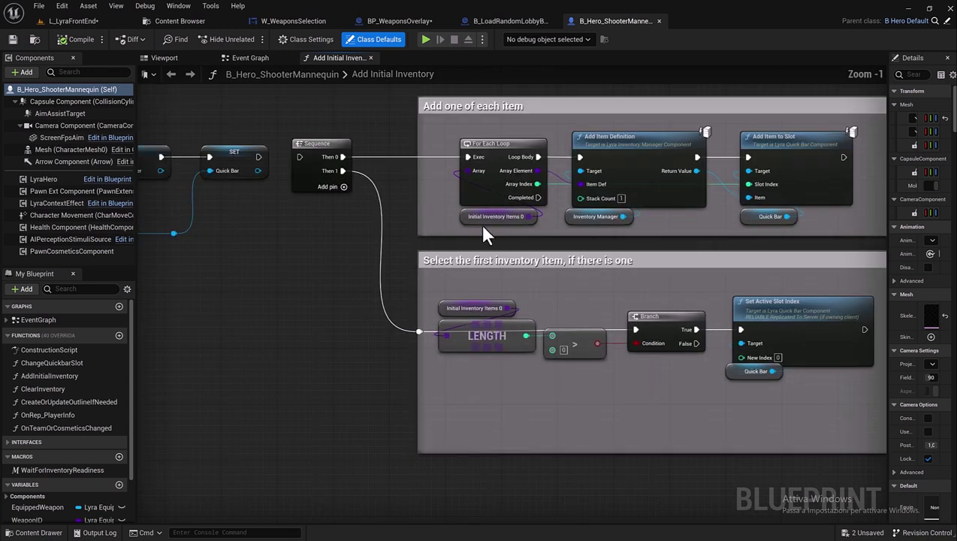
- Paste a copy of the Initial Inventory Items 0 node below the SET nodes
left_click(462, 219)
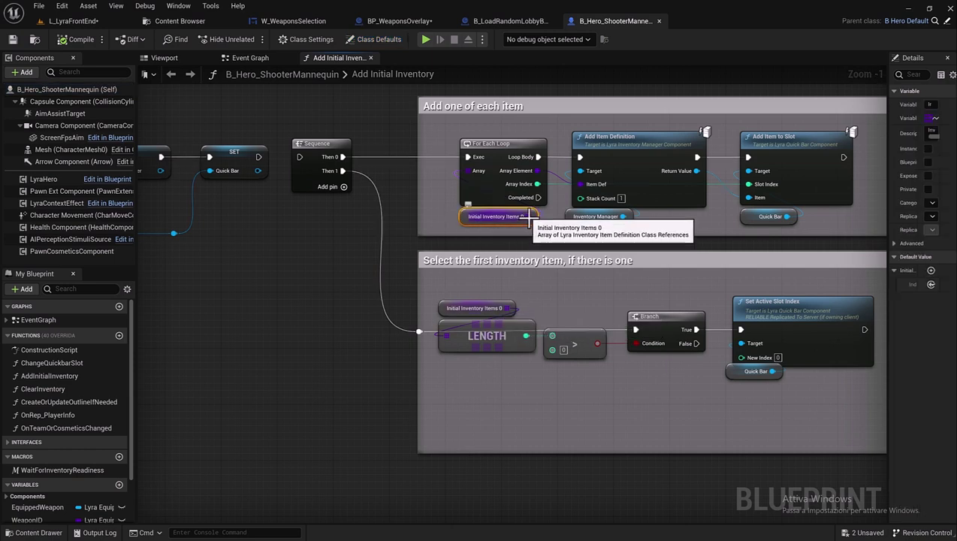
key("ctrl+v")
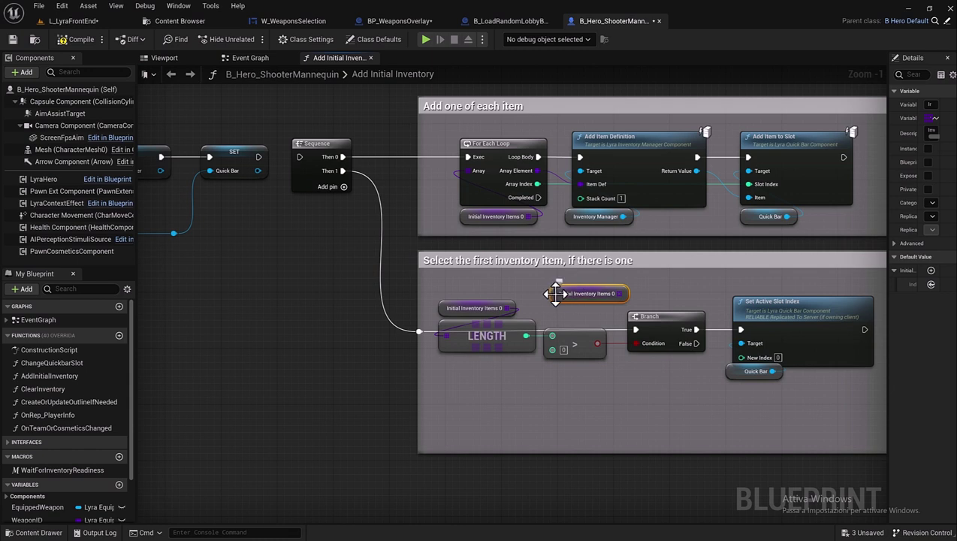
left_click_drag(554, 293, 165, 331)
right_click_drag(266, 299, 504, 292)
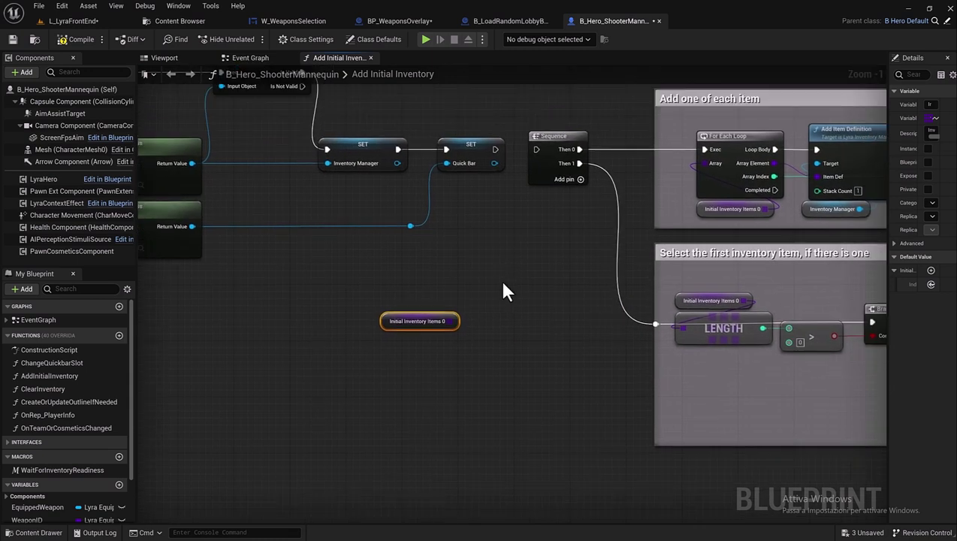
left_click_drag(386, 321, 307, 308)
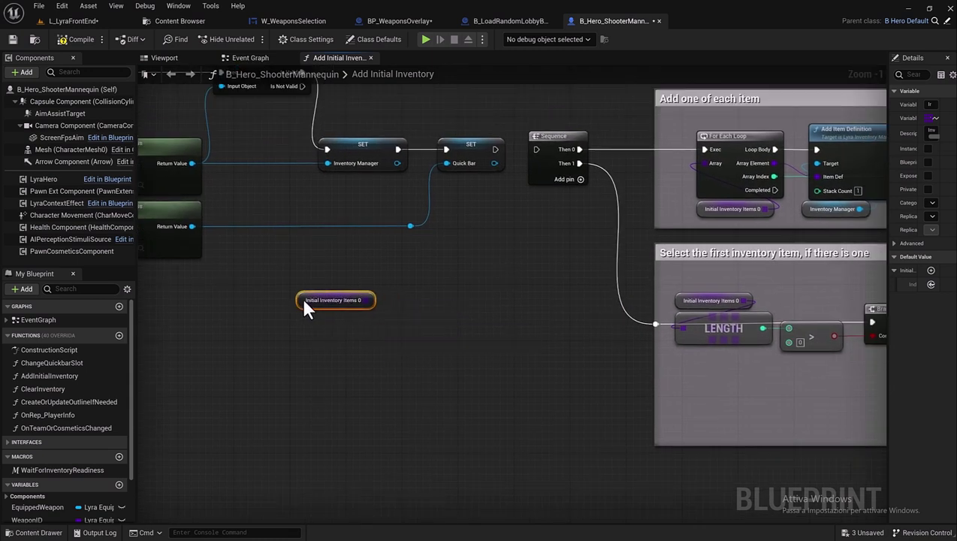
left_click_drag(888, 239, 640, 232)
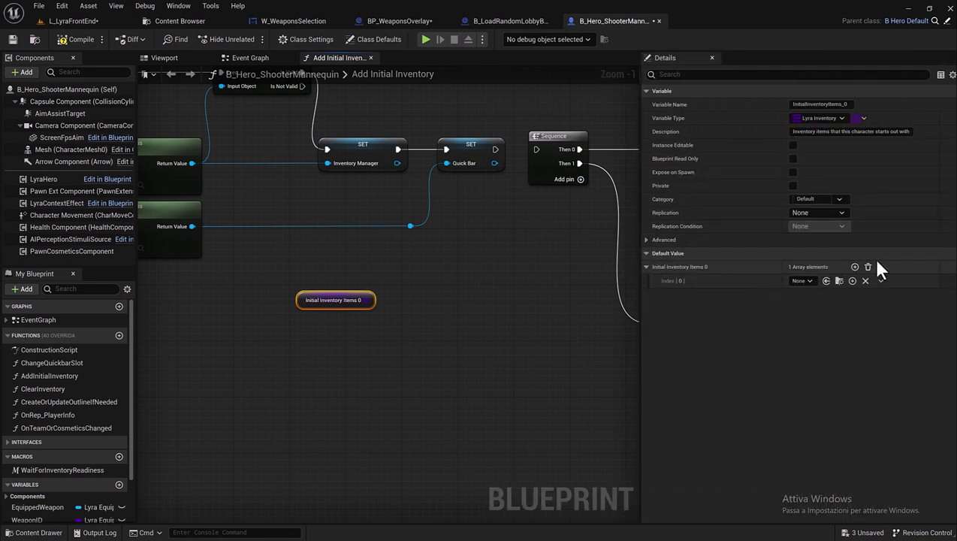
- Add array elements and set slots 0 and 1 to ID_EmptyHands and ID_PistolBase
left_click(854, 267)
left_click(854, 266)
left_click(854, 267)
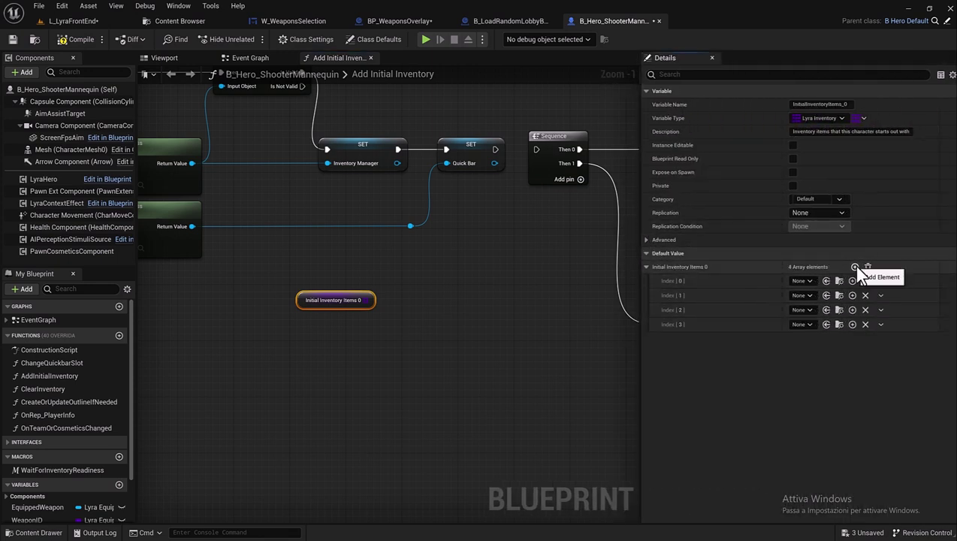
left_click(809, 282)
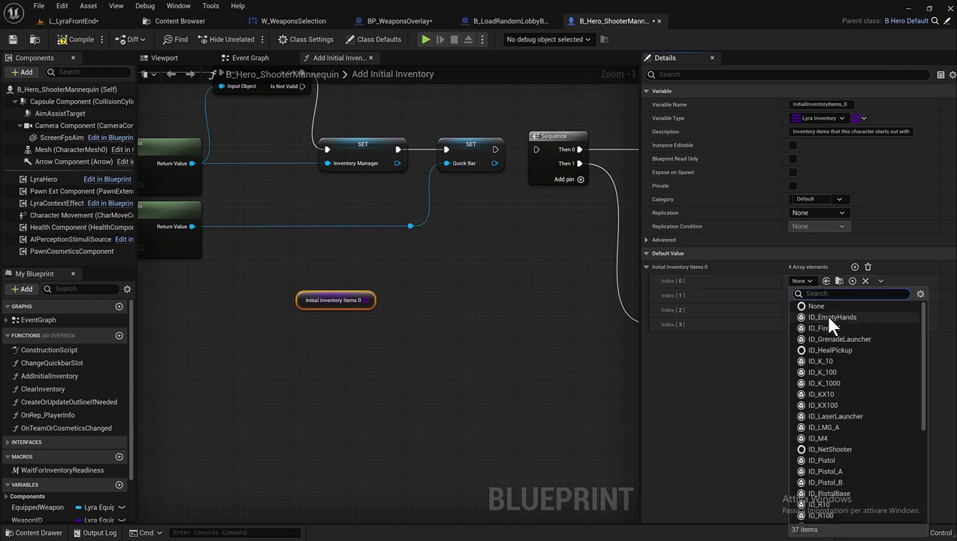
left_click(822, 315)
left_click(802, 296)
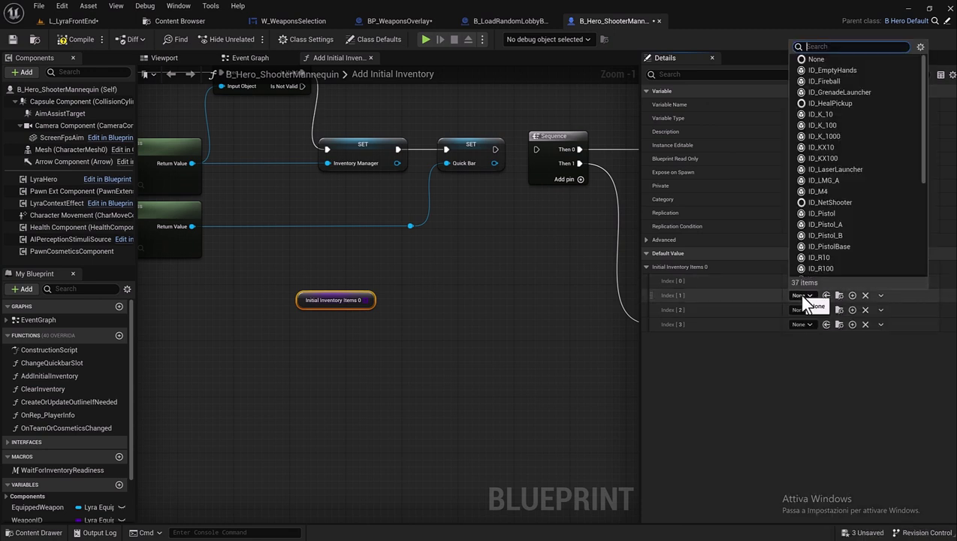
type("Pistol")
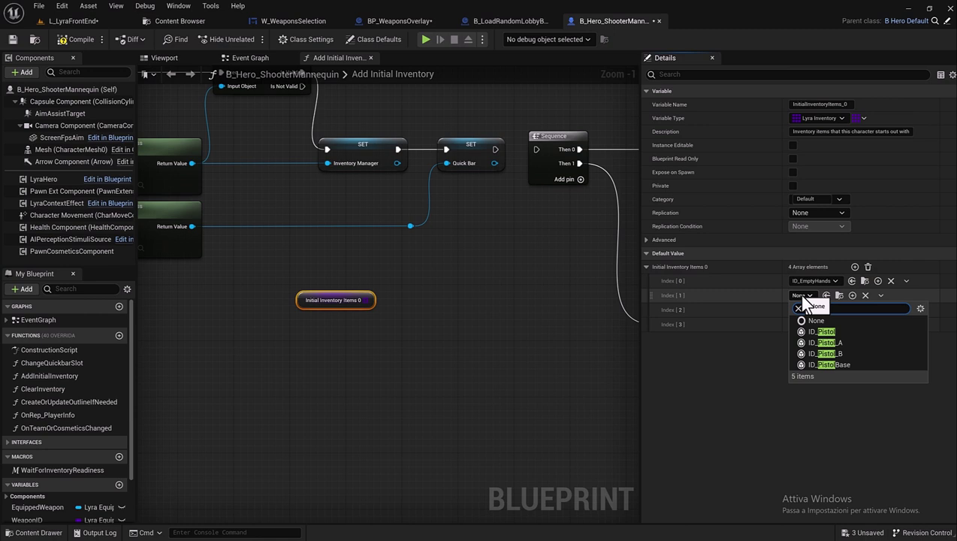
type("b")
left_click(840, 331)
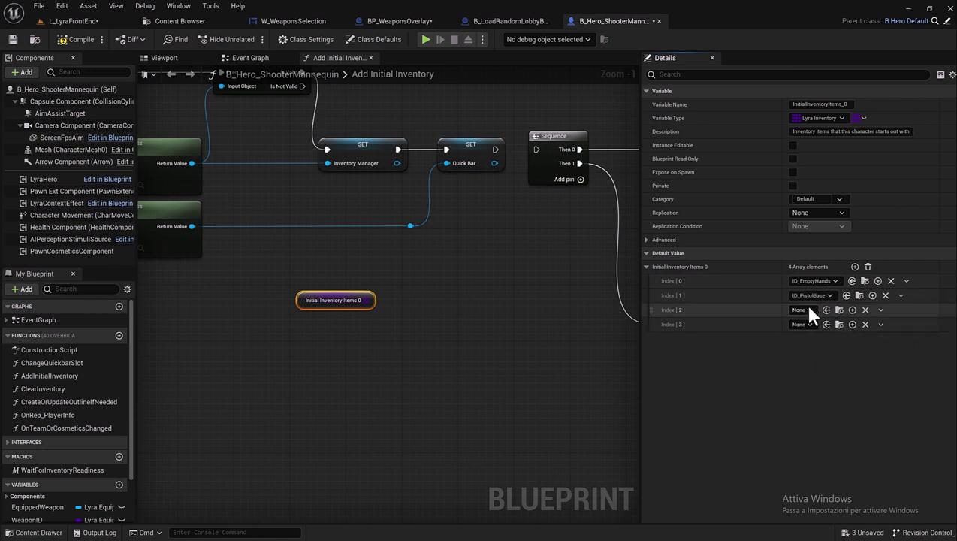
- Set slots 2 and 3 to ID_ShotgunBase and ID_RifleBase
left_click(802, 310)
type("sho")
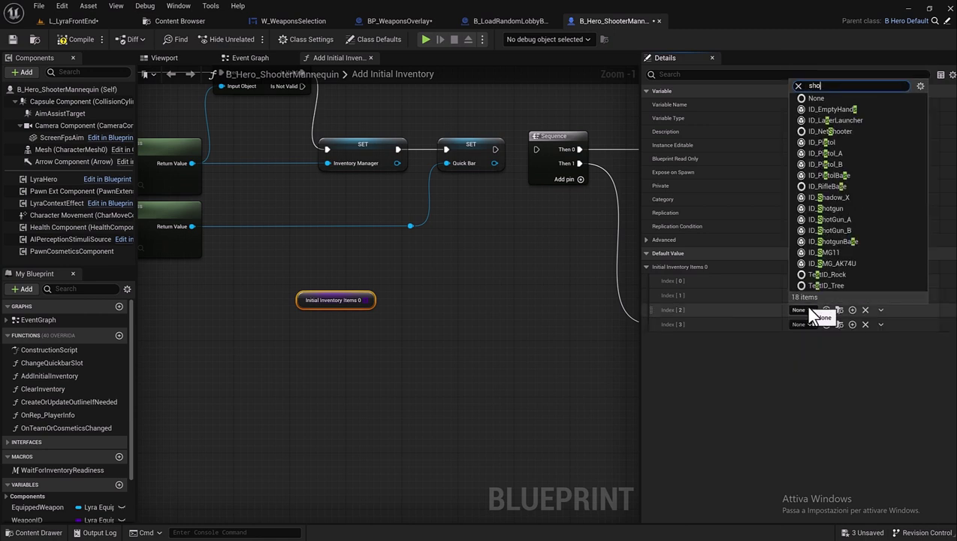
type("tgun")
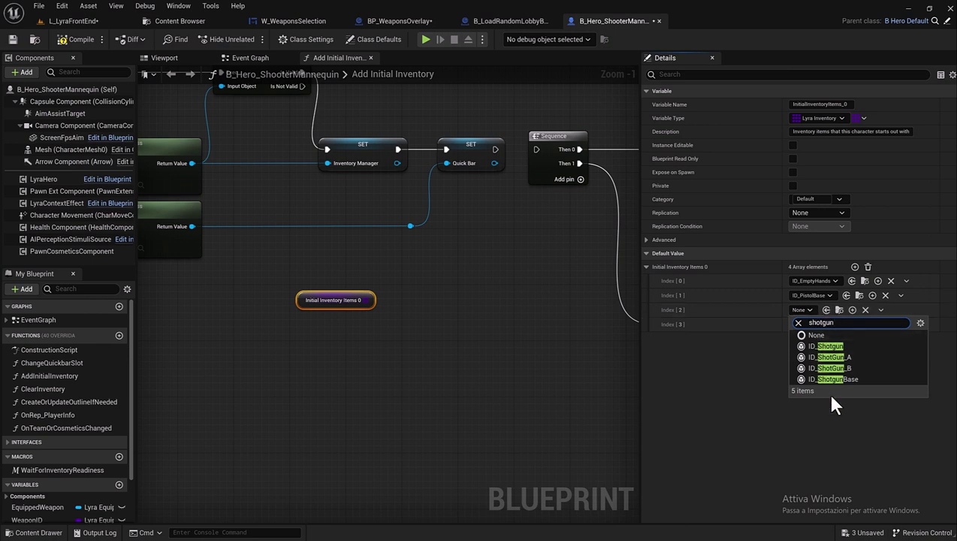
left_click(823, 379)
left_click(814, 328)
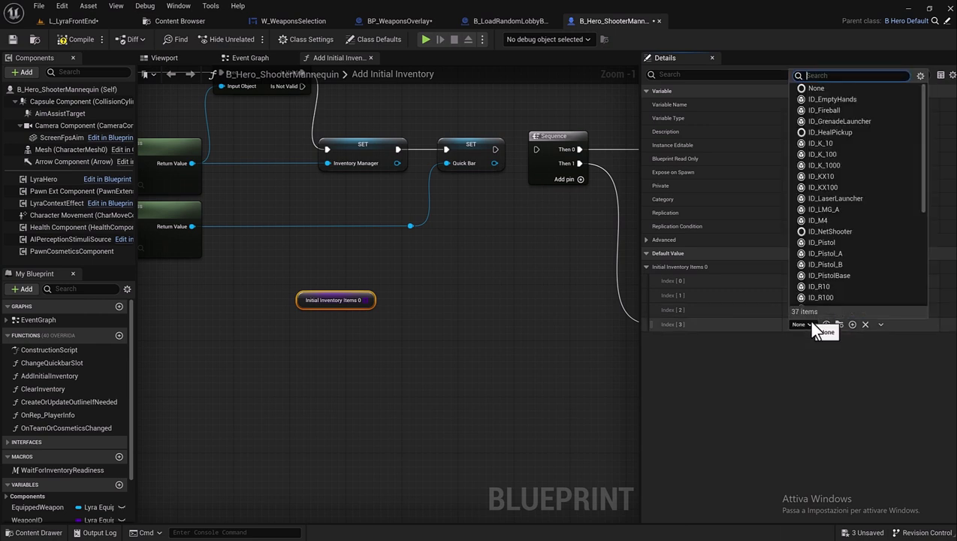
type("rifle")
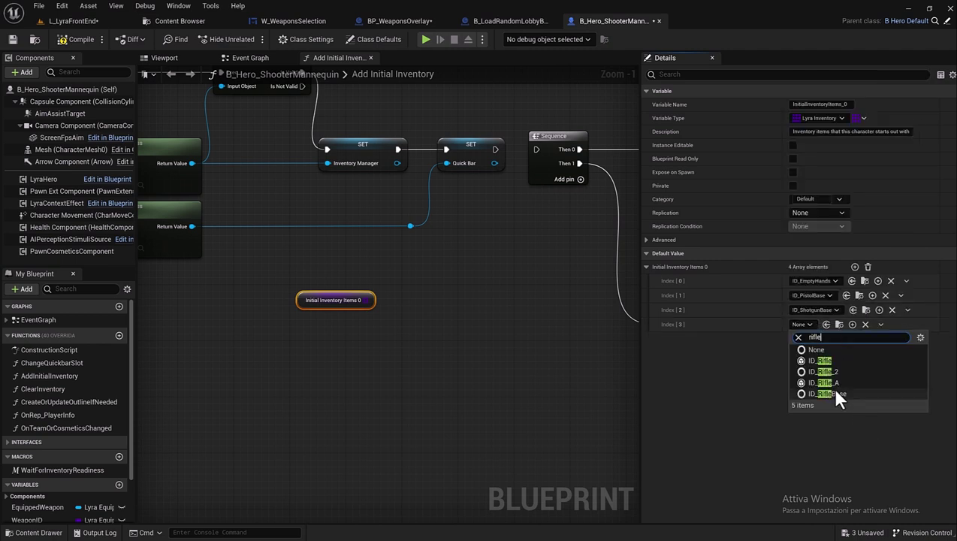
left_click(831, 390)
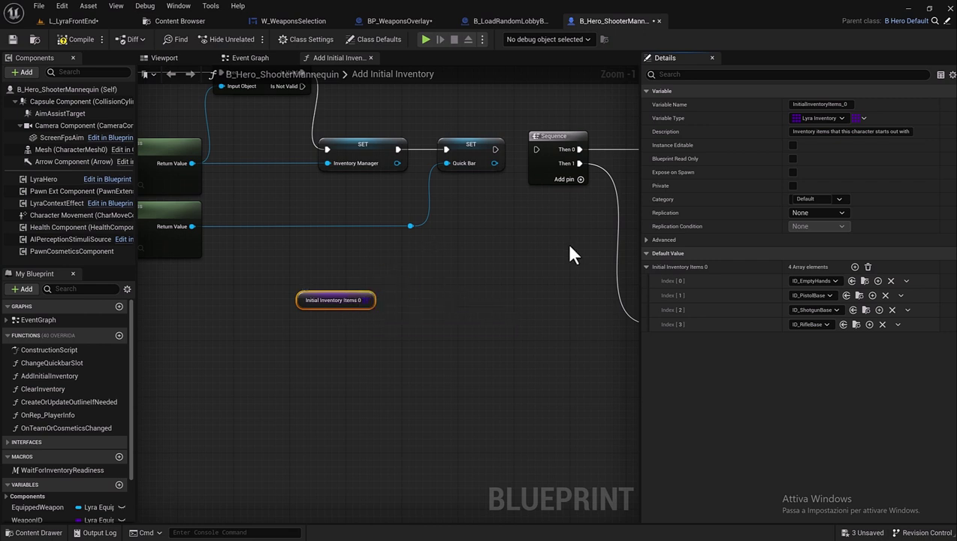
- Add an array Get node wired from Initial Inventory Items 0
right_click_drag(533, 259, 452, 241)
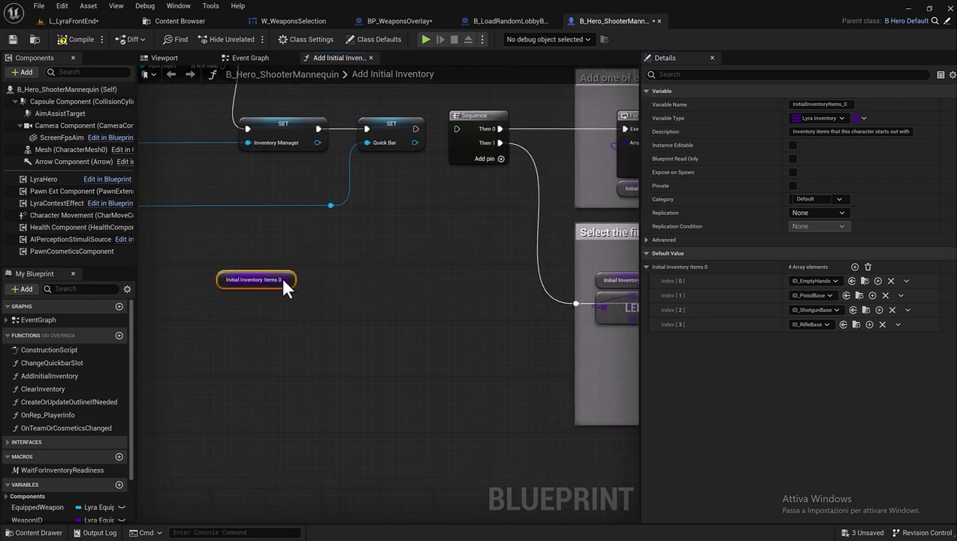
left_click_drag(283, 285, 318, 243)
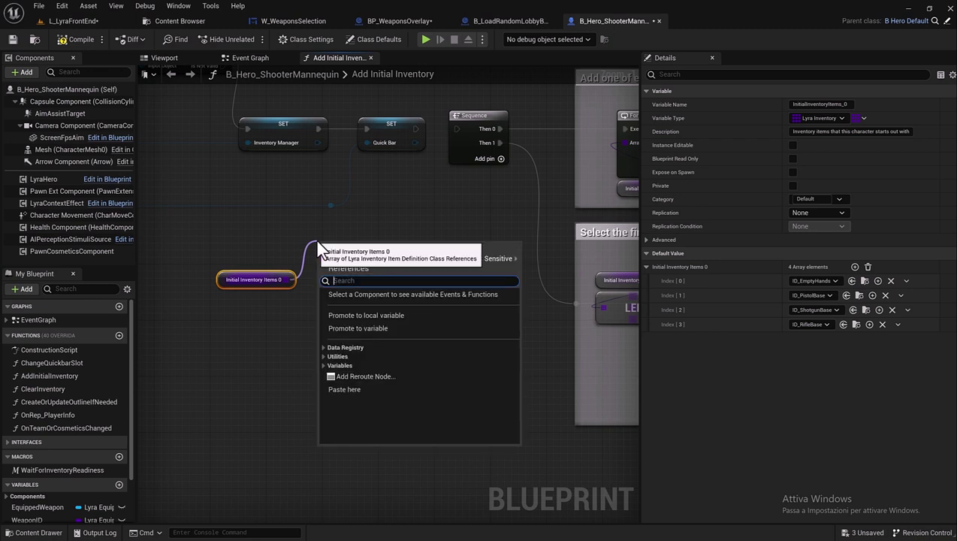
type("get")
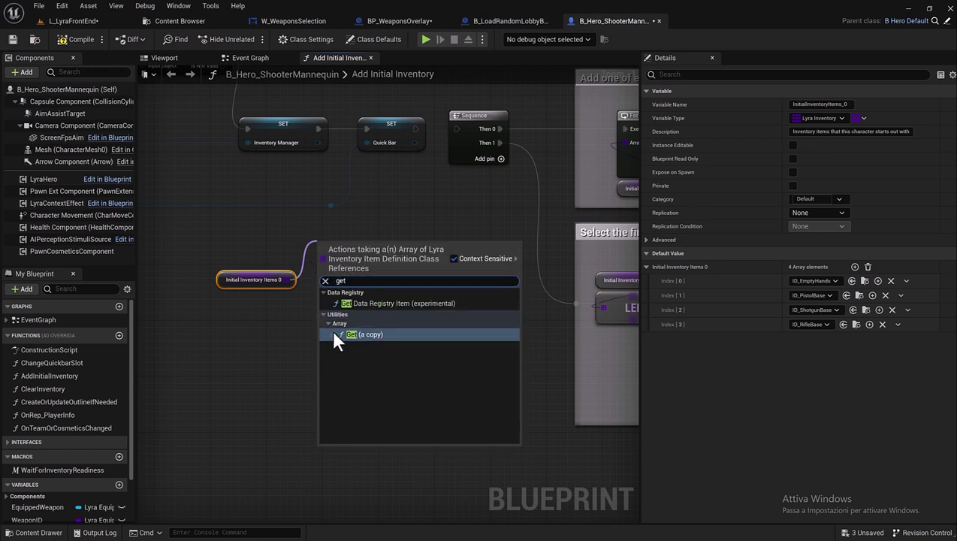
left_click(357, 335)
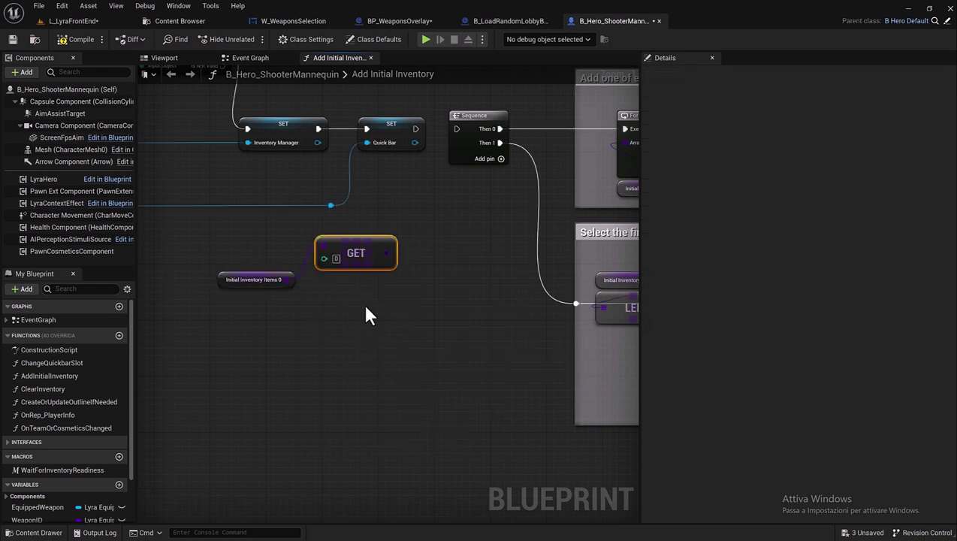
- Duplicate the GET into a column of four and wire the inventory array into each
key("ctrl+c")
key("ctrl+v")
key("ctrl+v")
key("ctrl+v")
left_click_drag(419, 314, 357, 293)
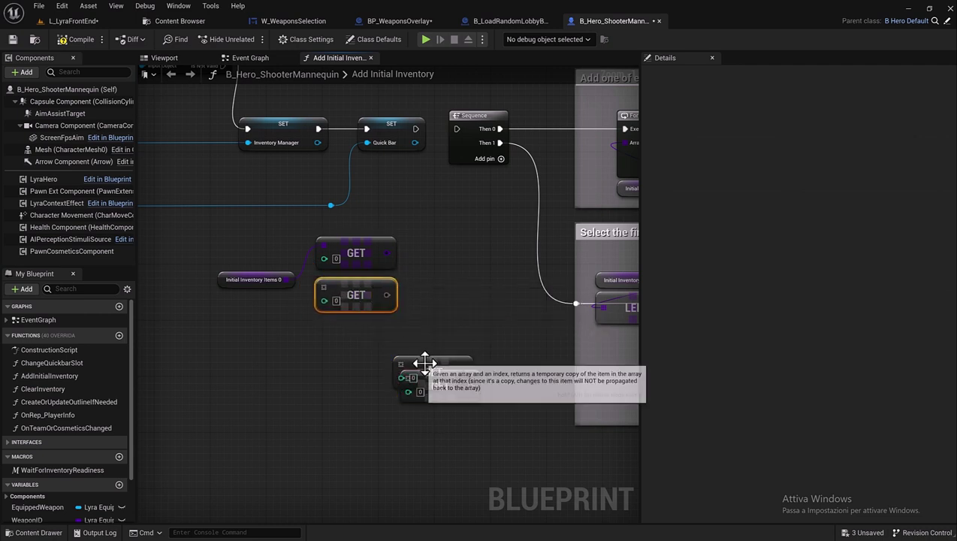
left_click_drag(425, 365, 350, 335)
left_click_drag(410, 376, 313, 355)
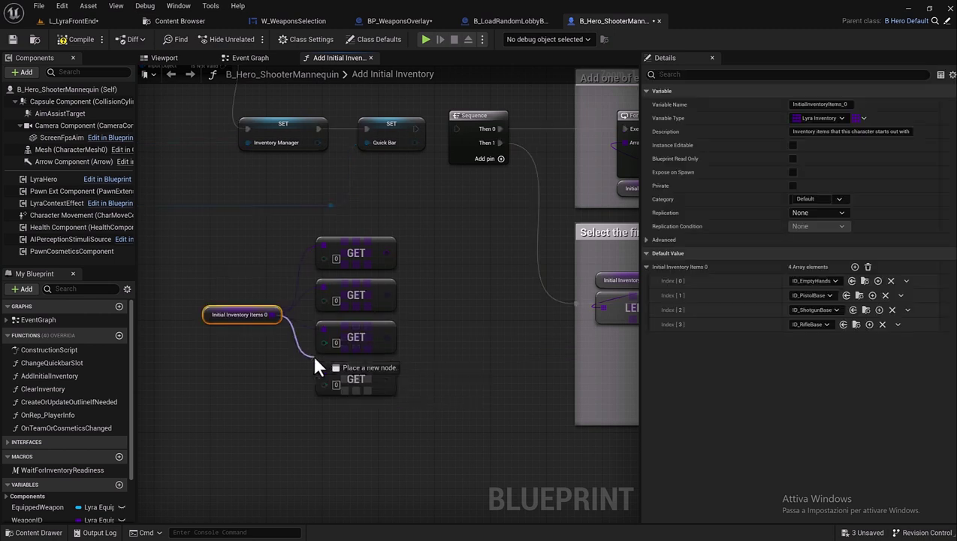
right_click_drag(321, 364, 355, 345)
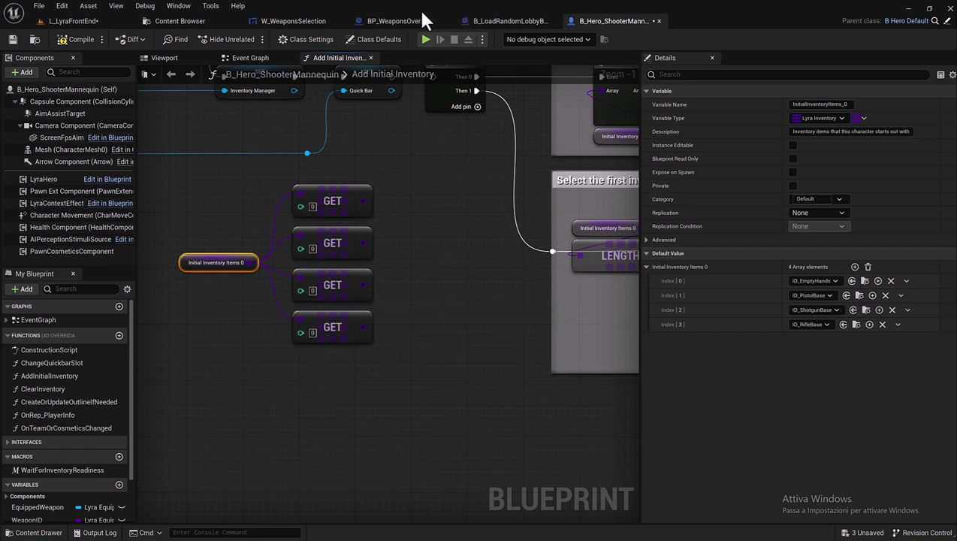
left_click(298, 21)
scroll(442, 286, "down", 6)
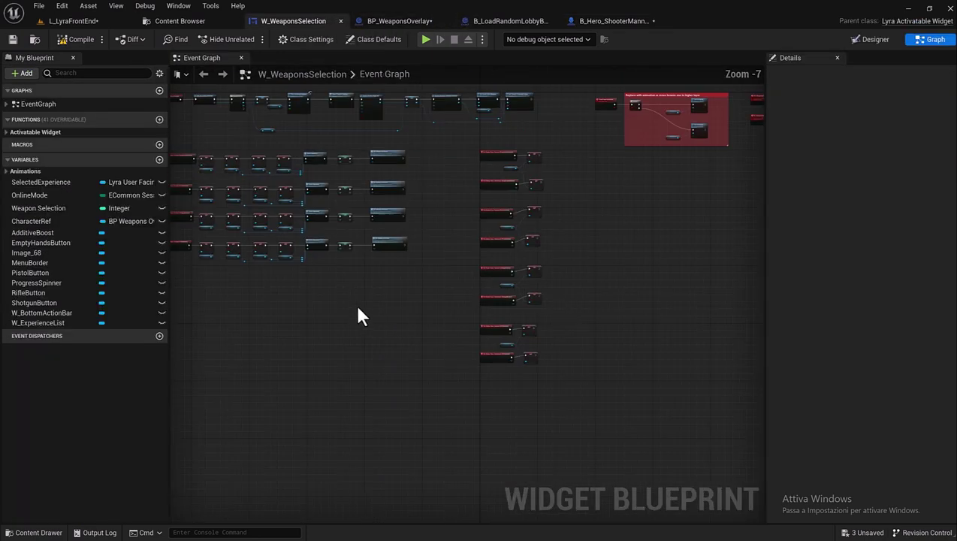
scroll(402, 261, "up", 4)
scroll(401, 240, "up", 3)
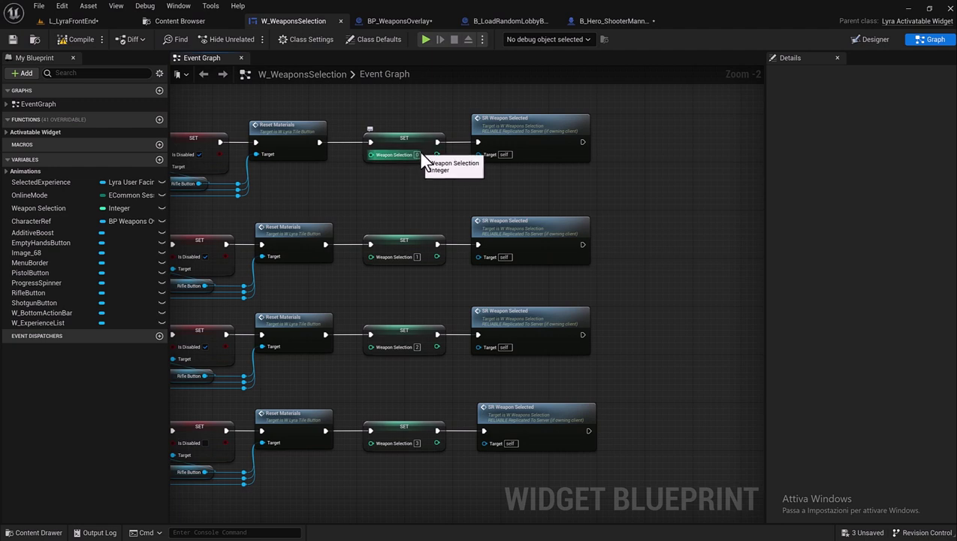
left_click(616, 21)
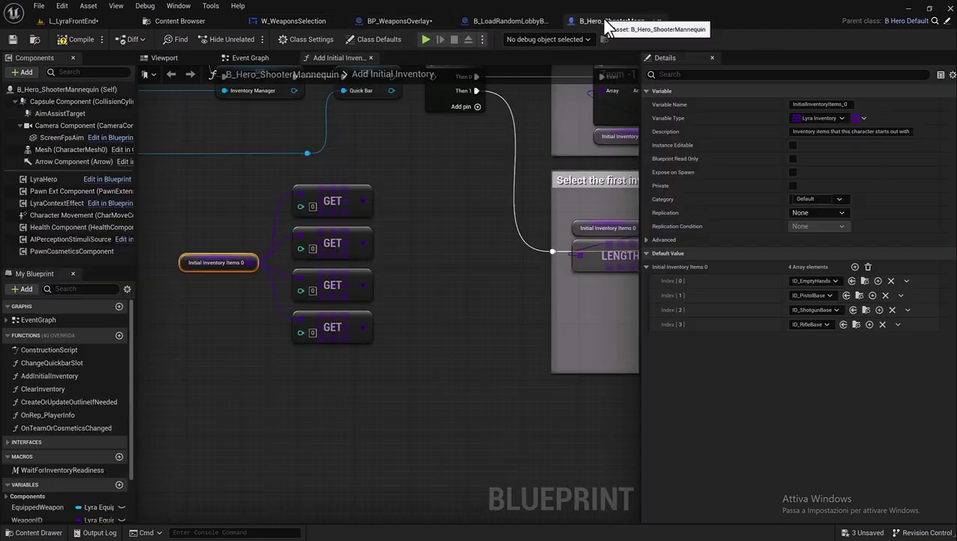
scroll(295, 244, "up", 1)
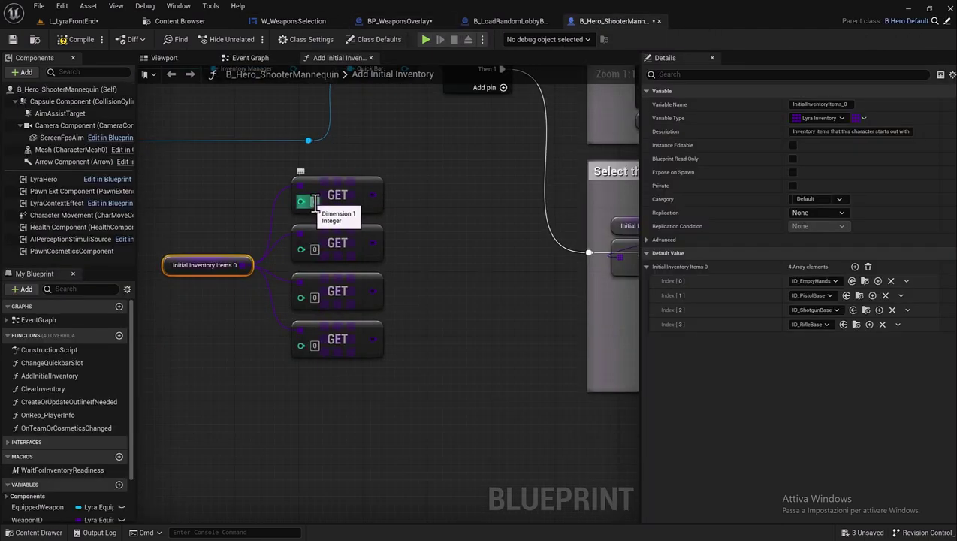
- Set the second, third and fourth GET node indices to 1, 2 and 3
left_click(316, 251)
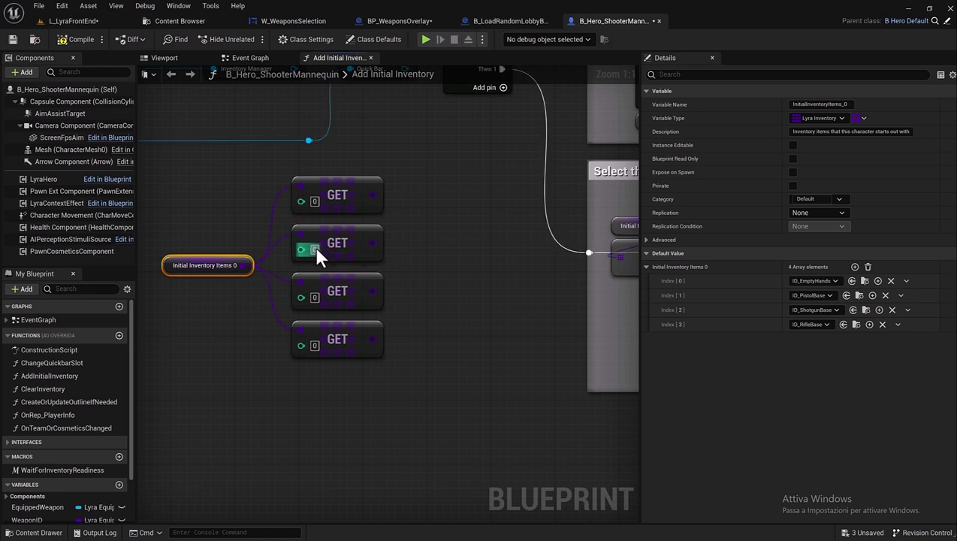
type("1")
left_click(314, 297)
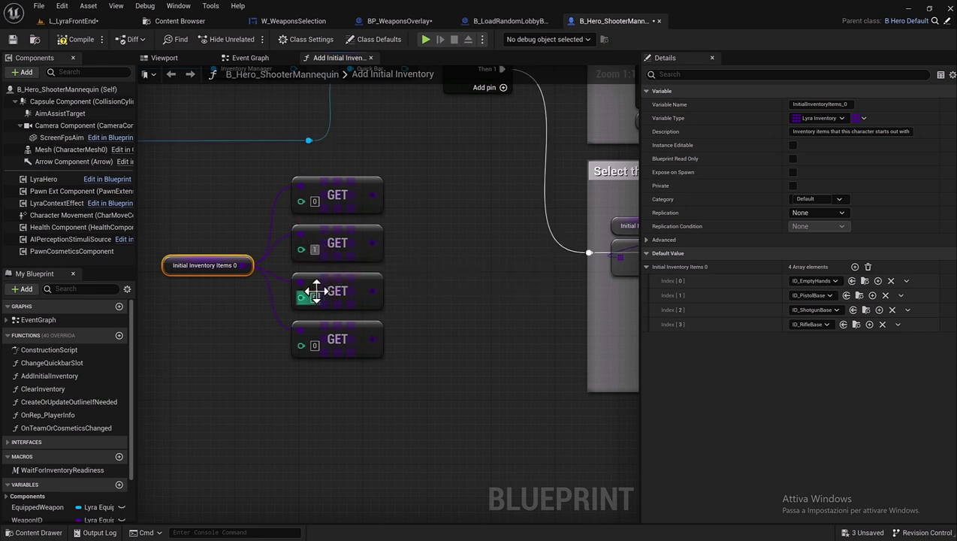
type("2")
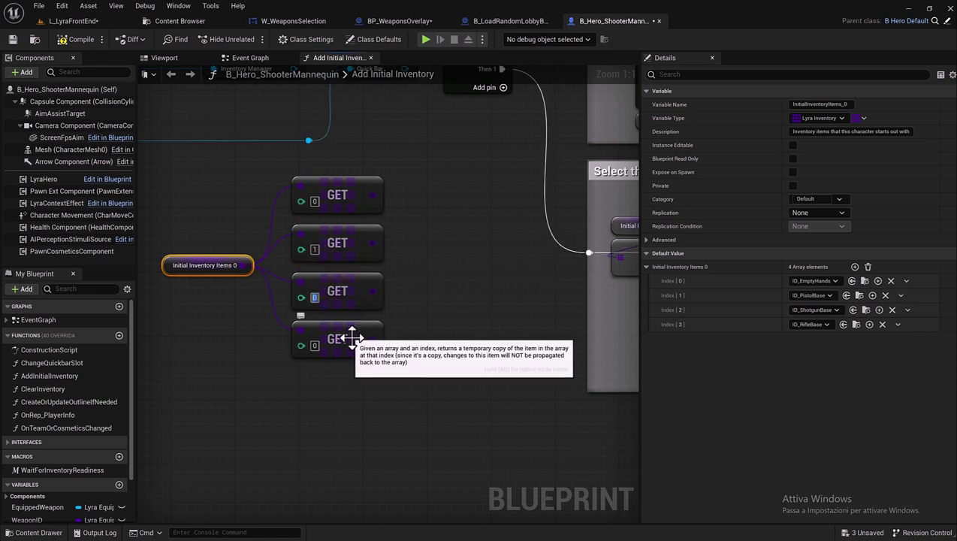
left_click(314, 346)
type("3")
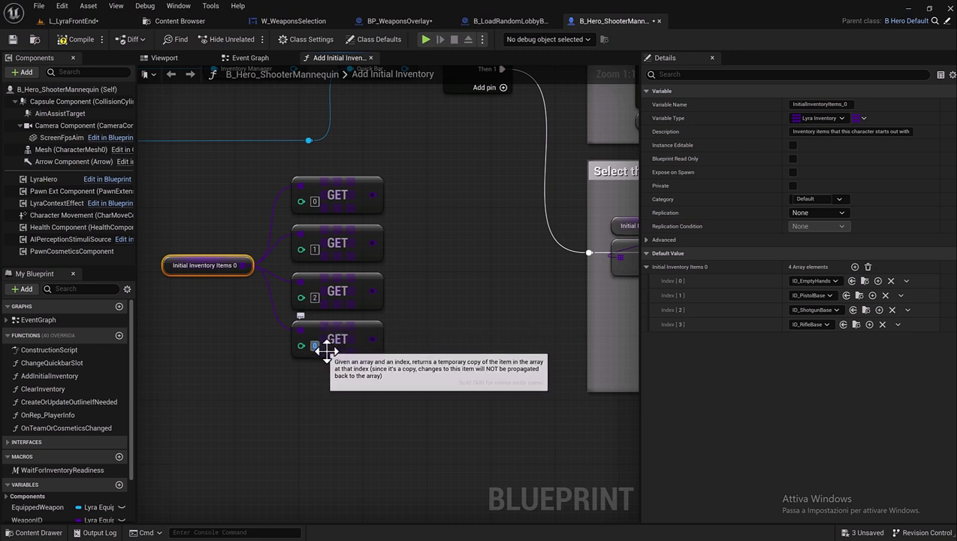
left_click(331, 401)
- Select the Sequence node and both comment boxes and shift them right
scroll(328, 404, "down", 1)
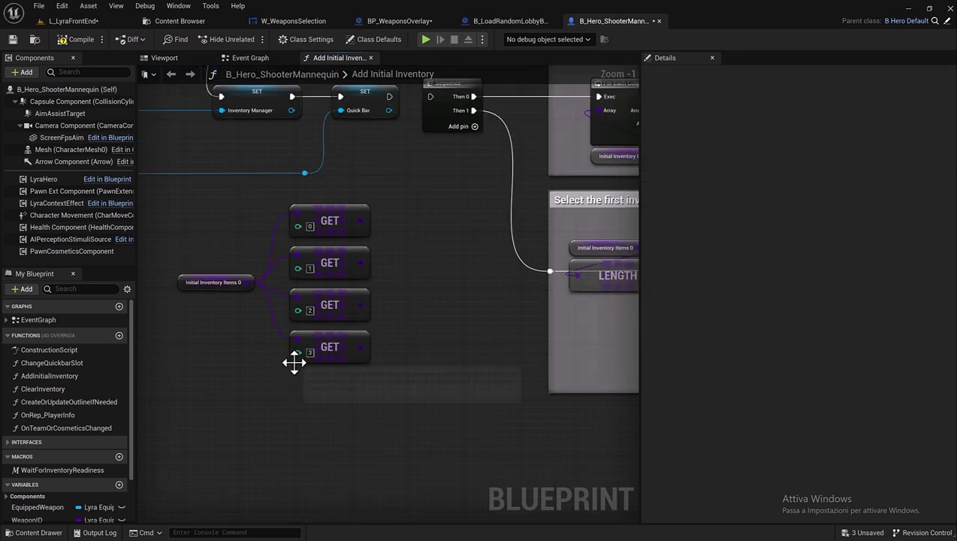
right_click_drag(286, 356, 205, 363)
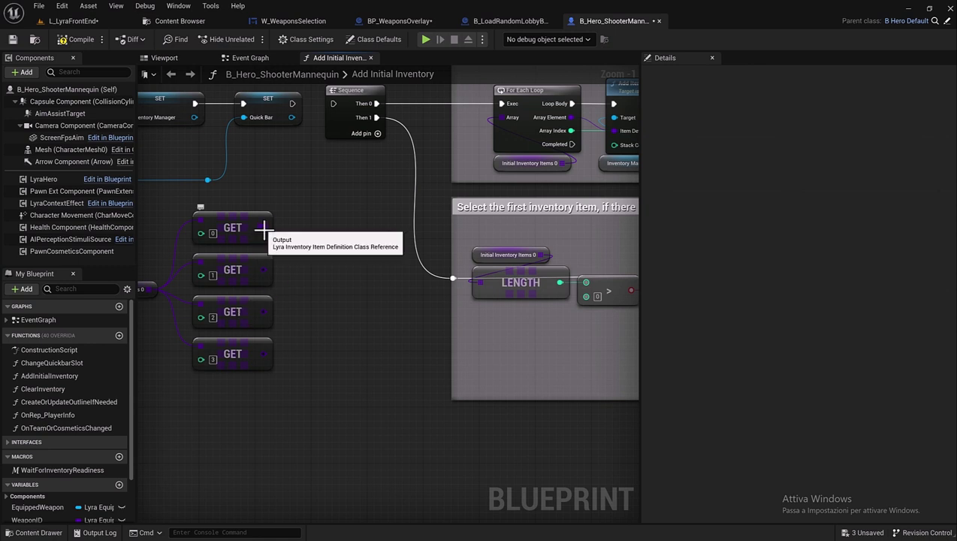
right_click_drag(263, 228, 310, 241)
scroll(310, 241, "down", 1)
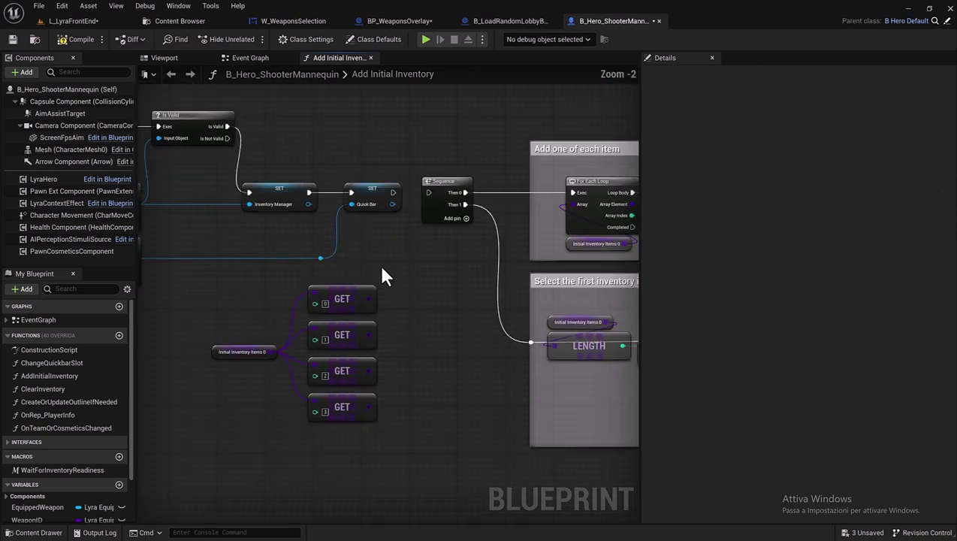
scroll(379, 264, "down", 2)
scroll(261, 246, "down", 1)
left_click_drag(279, 178, 556, 358)
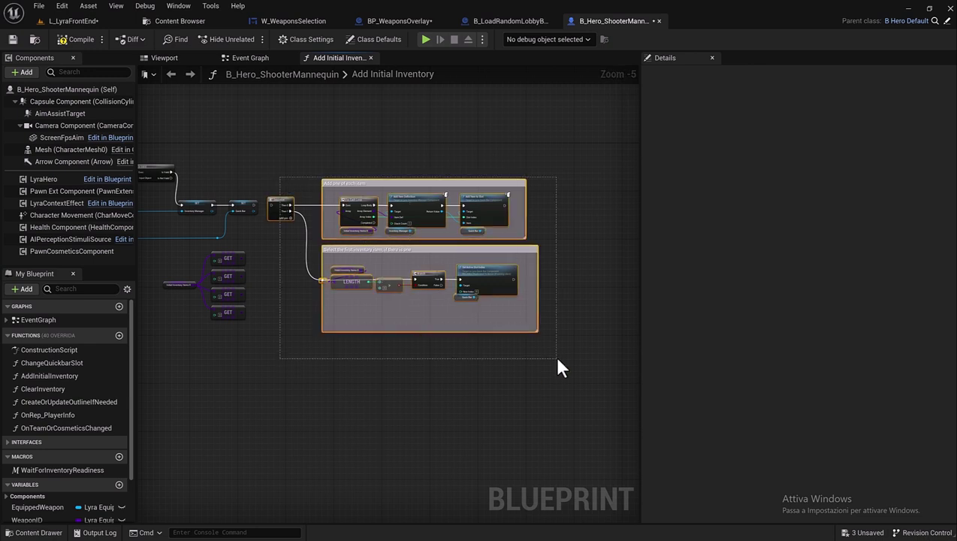
left_click_drag(368, 188, 481, 179)
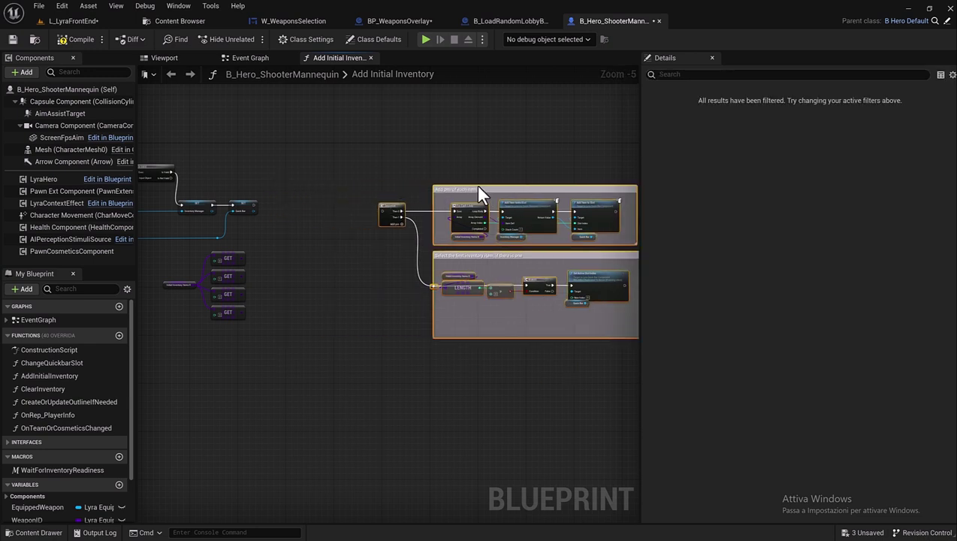
scroll(241, 218, "up", 3)
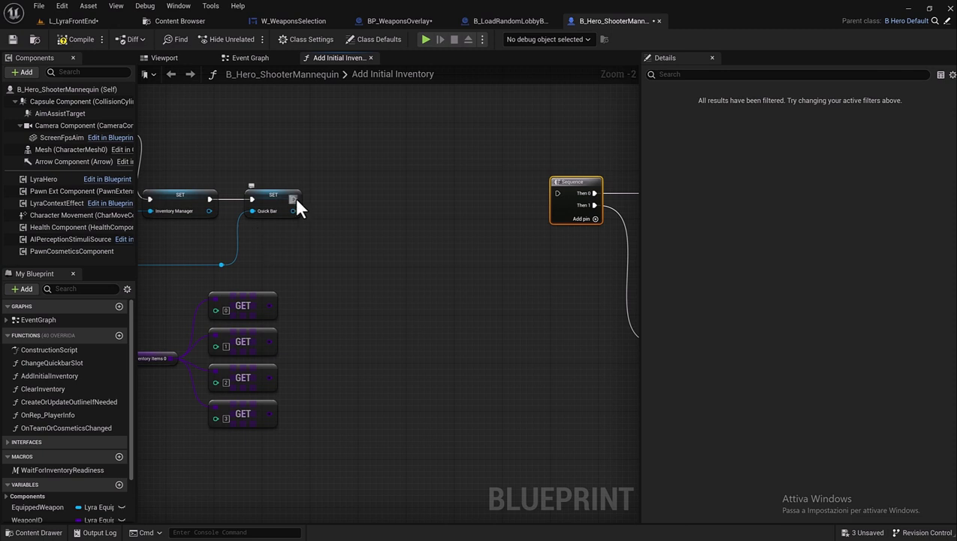
- Add a Load Weapon Selected call after the Quick Bar SET node
left_click_drag(295, 199, 322, 197)
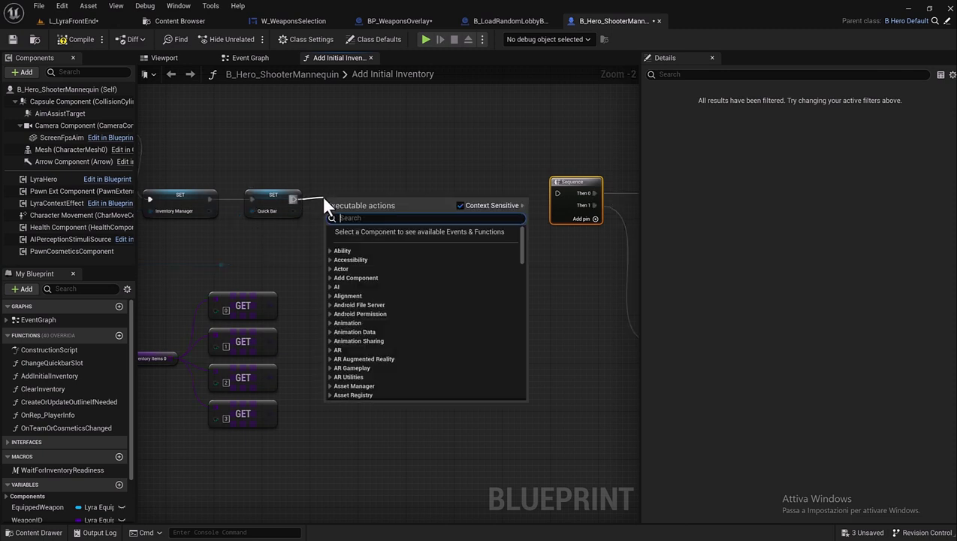
type("load")
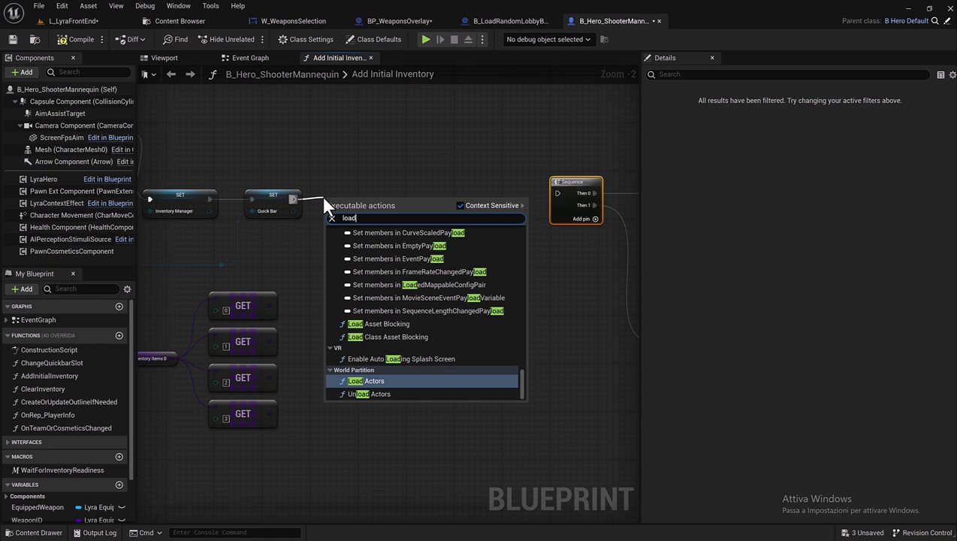
type(" weapo")
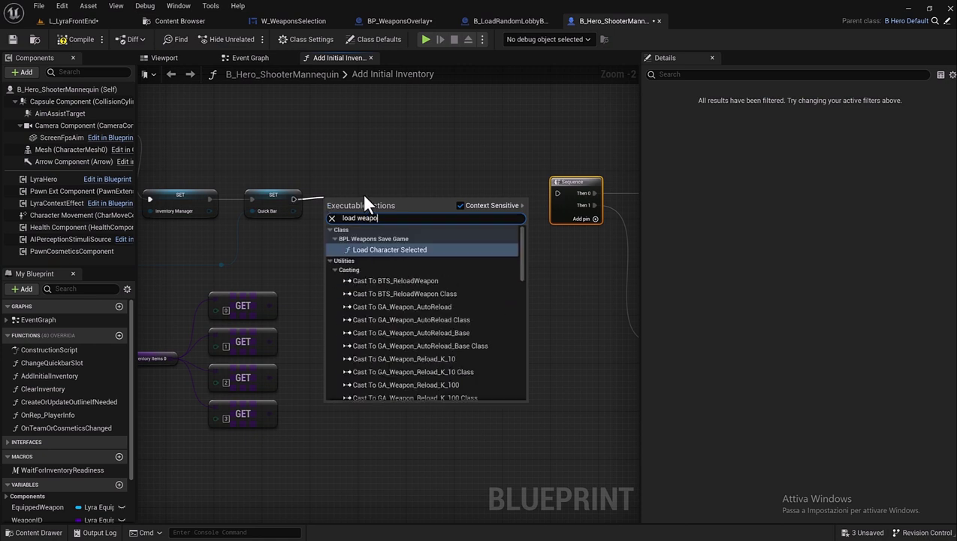
scroll(435, 306, "down", 5)
scroll(442, 314, "down", 5)
scroll(439, 322, "down", 5)
scroll(442, 327, "down", 5)
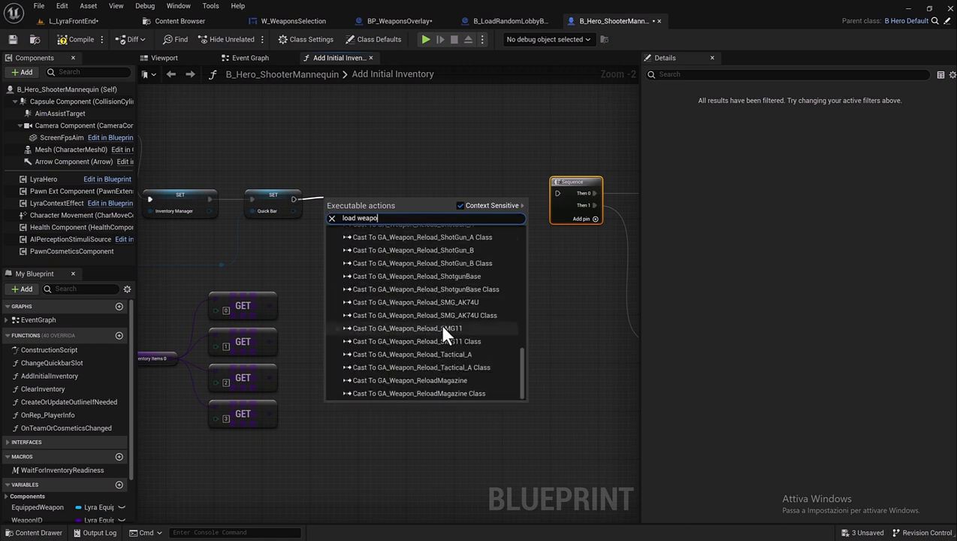
type("n")
left_click(383, 244)
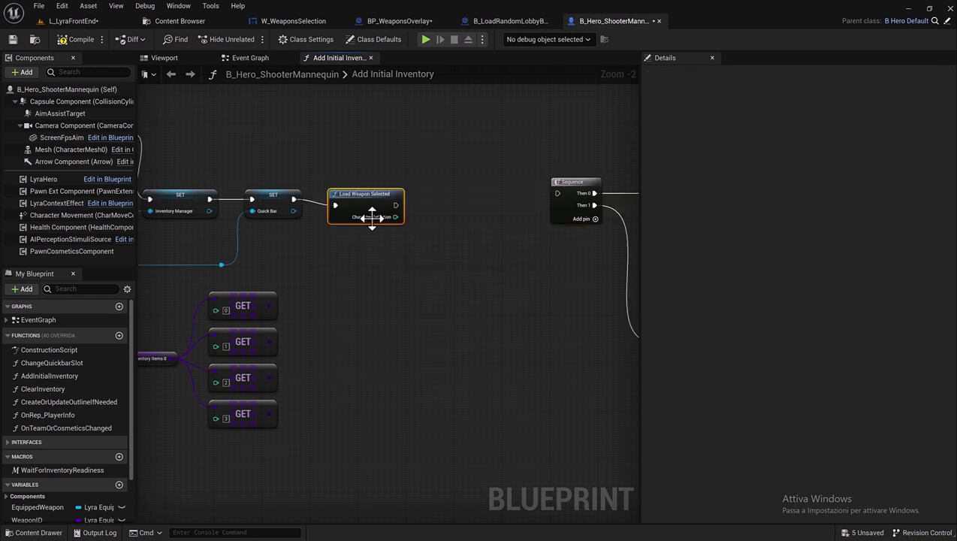
- Inspect Load Weapon Selected's definition, then close the BPL_WeaponsSaveGame tab
double_click(369, 214)
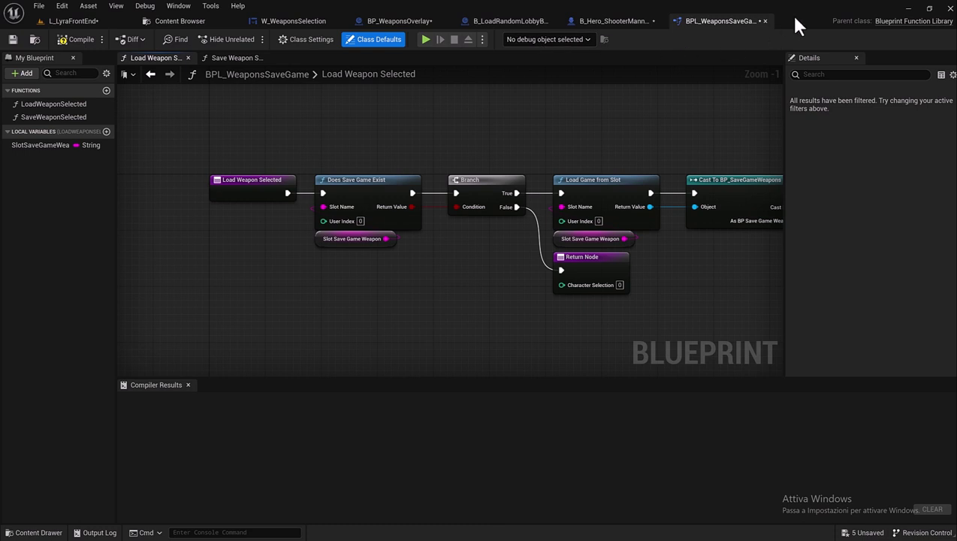
left_click(764, 21)
scroll(338, 188, "up", 2)
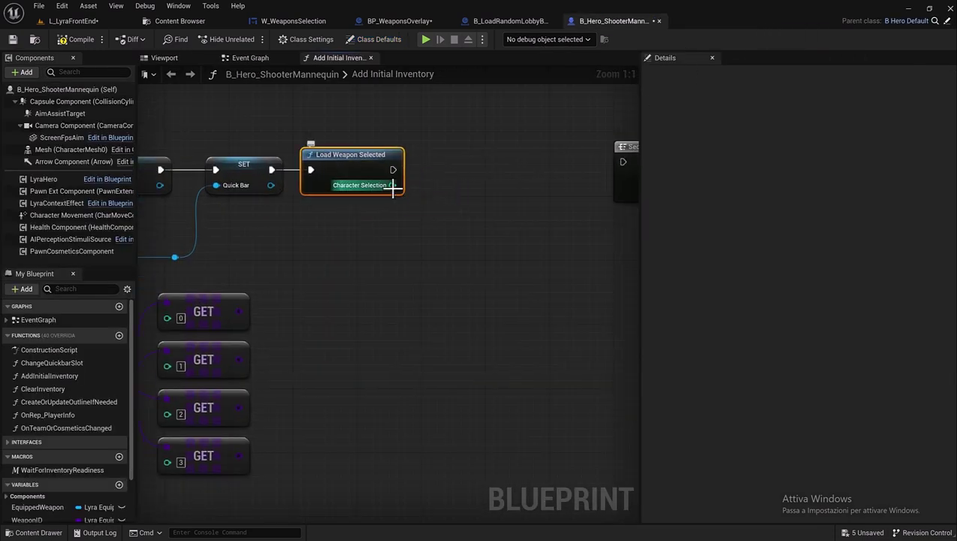
- Add a Select node indexed by Character Selection, wiring GET 0 and 1 into Options 0 and 1
left_click_drag(392, 185, 397, 239)
type("se")
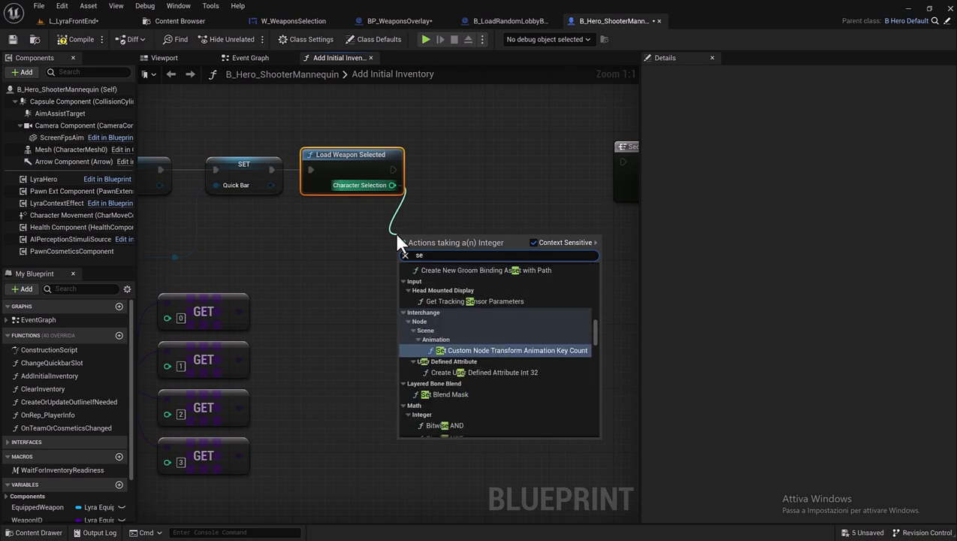
type("le")
left_click(426, 431)
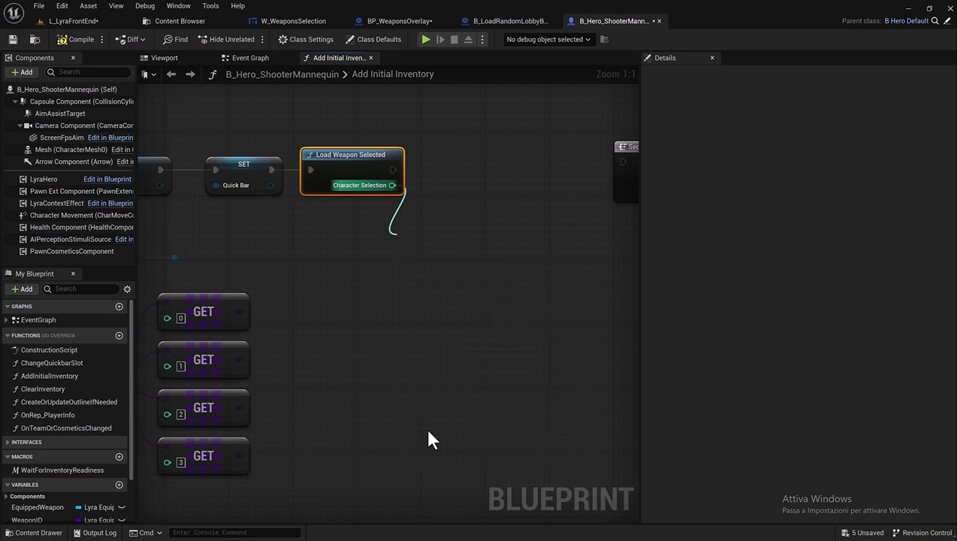
left_click_drag(238, 311, 399, 249)
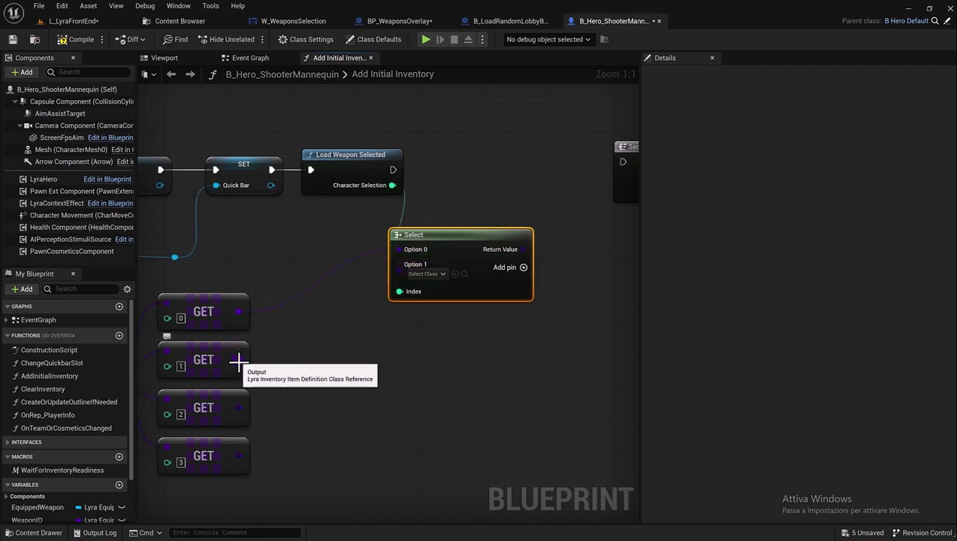
left_click_drag(238, 360, 398, 265)
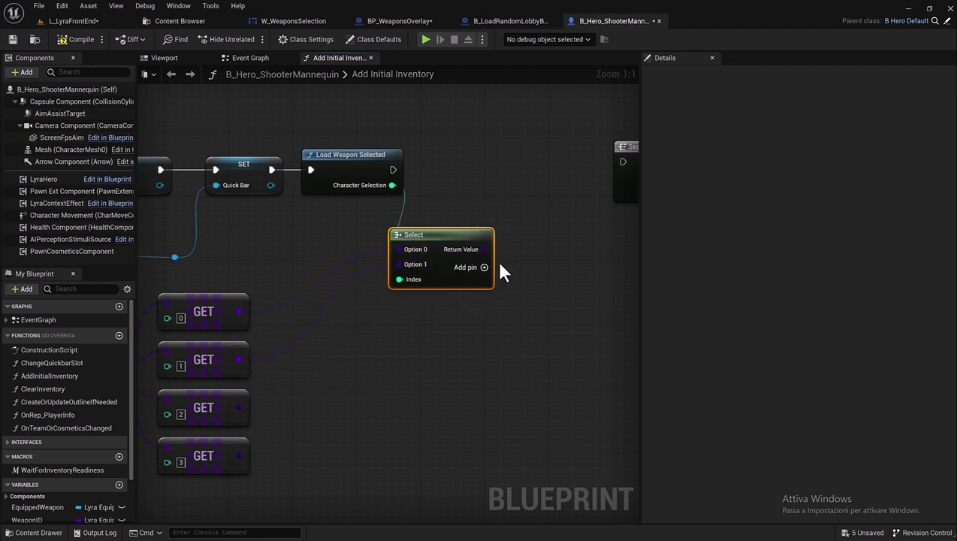
- Add two more option pins and wire GET 2 and 3 into Options 2 and 3
left_click(484, 269)
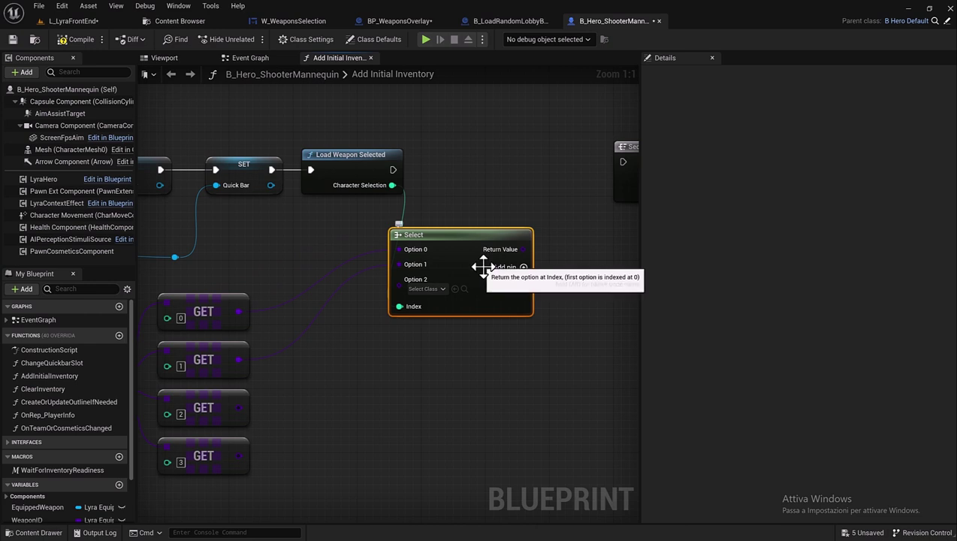
left_click(524, 268)
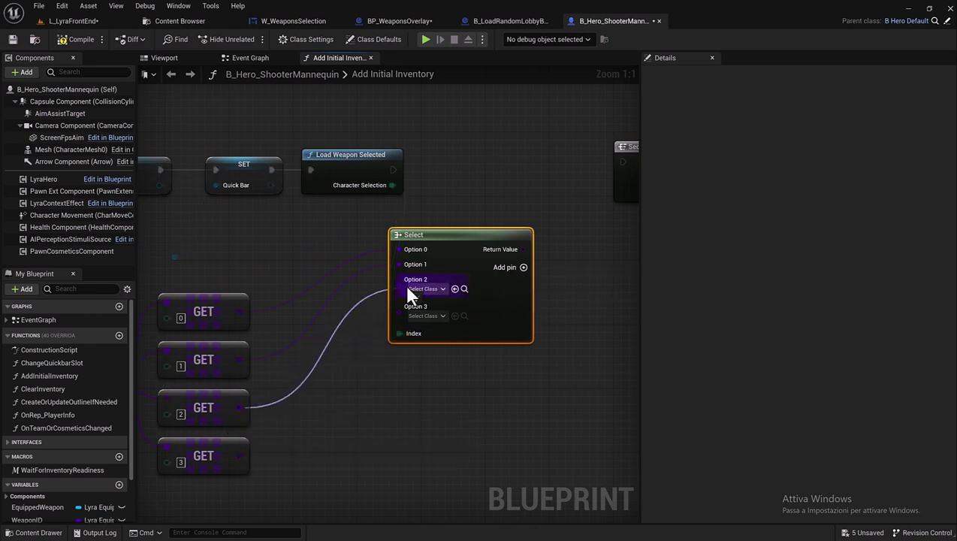
left_click_drag(238, 408, 399, 279)
left_click_drag(239, 455, 404, 305)
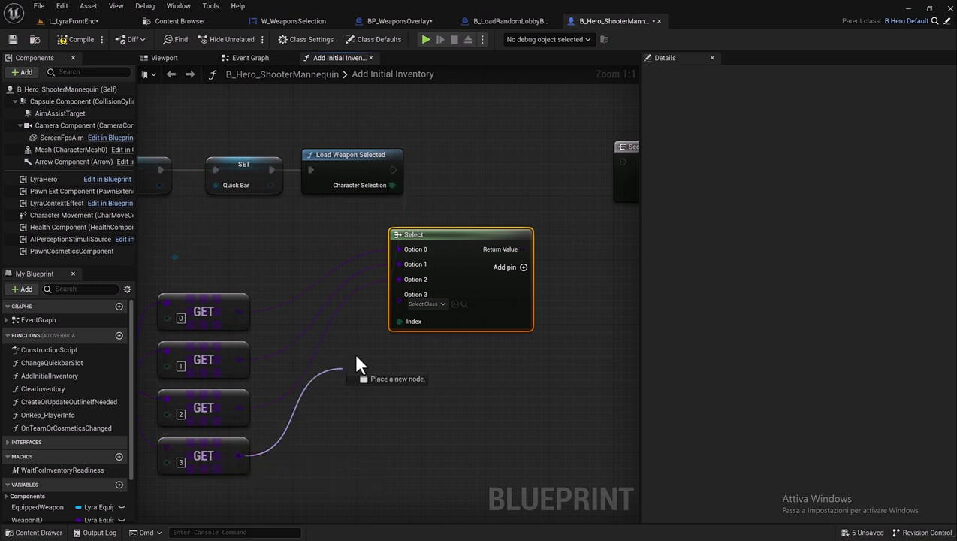
left_click_drag(422, 261, 449, 235)
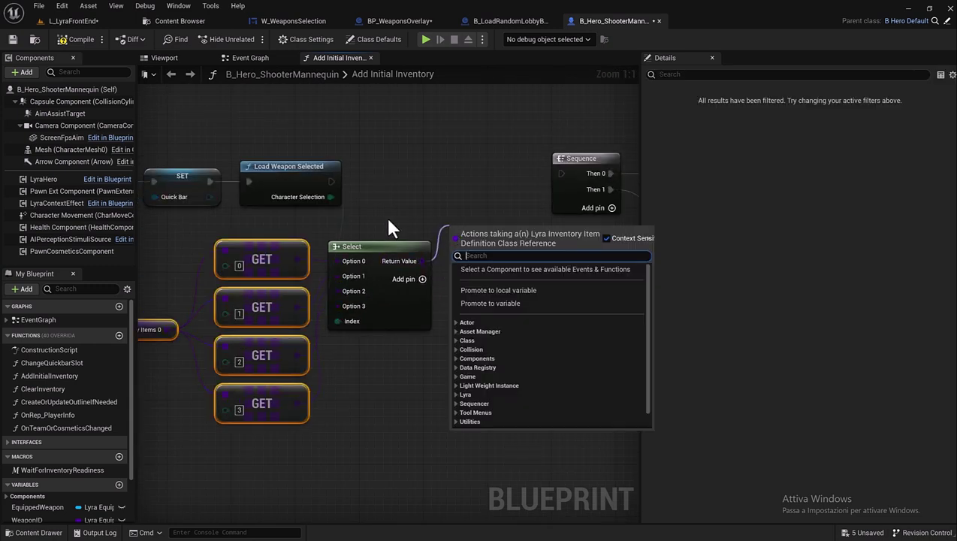
- Promote the Select result to a Selectedweapon variable set after Load Weapon Selected
left_click(494, 303)
type("Selectedweapon")
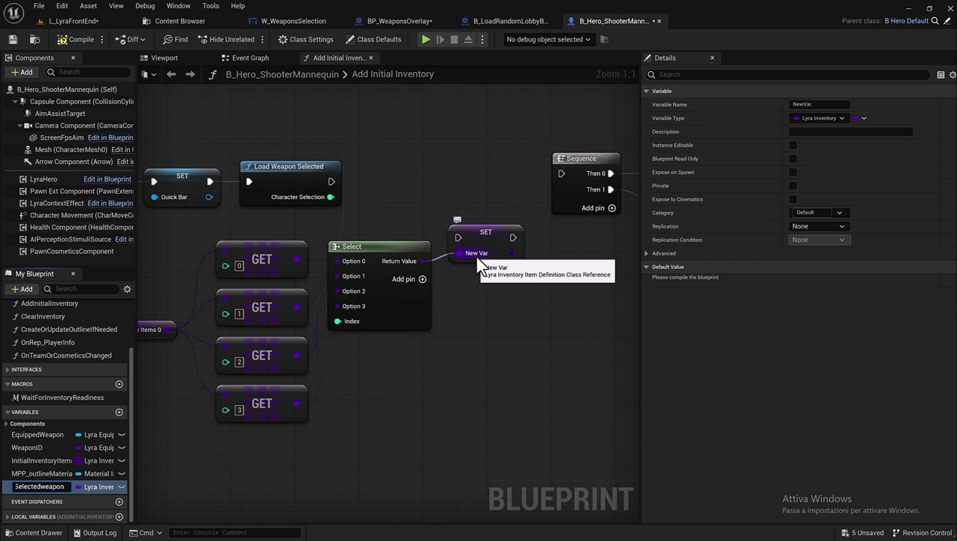
key("Return")
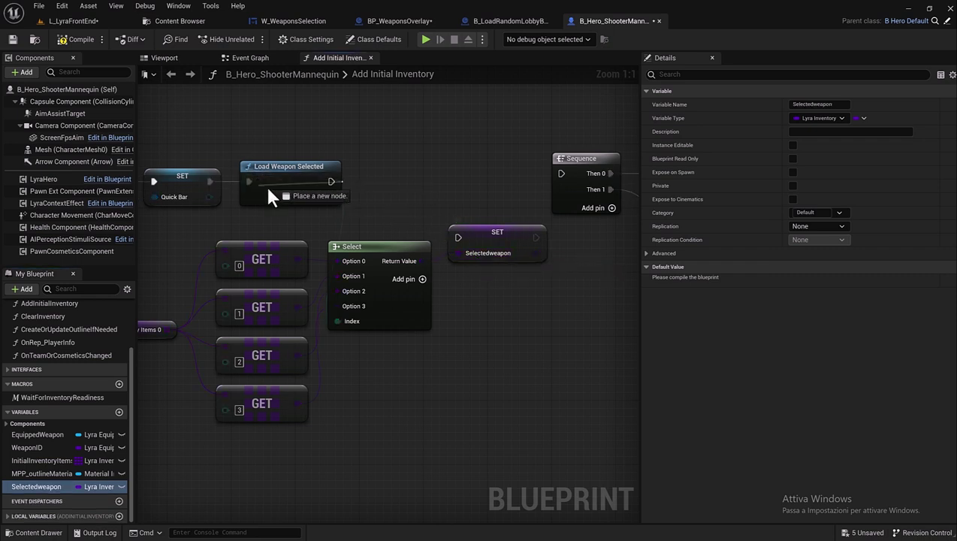
mouse_move(331, 181)
left_mouse_down()
mouse_move(457, 239)
mouse_move(471, 175)
left_mouse_up()
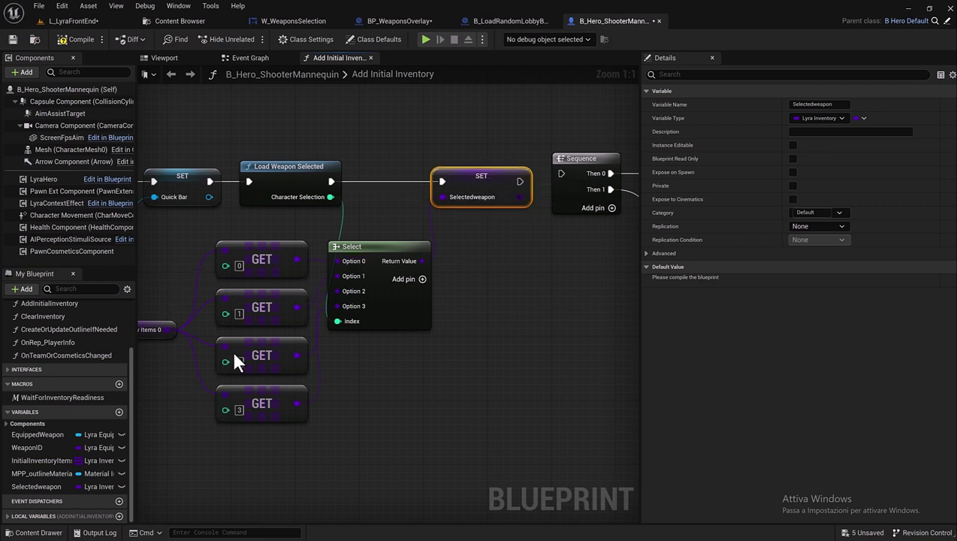
- Move the Sequence node and both inventory comment boxes further right
right_click_drag(409, 366, 304, 319)
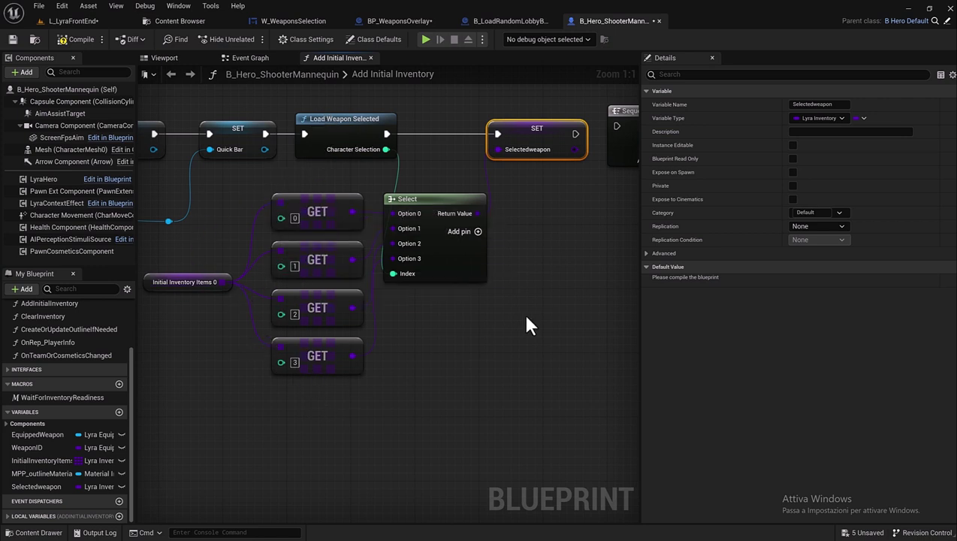
scroll(522, 311, "down", 2)
right_click_drag(412, 342, 251, 311)
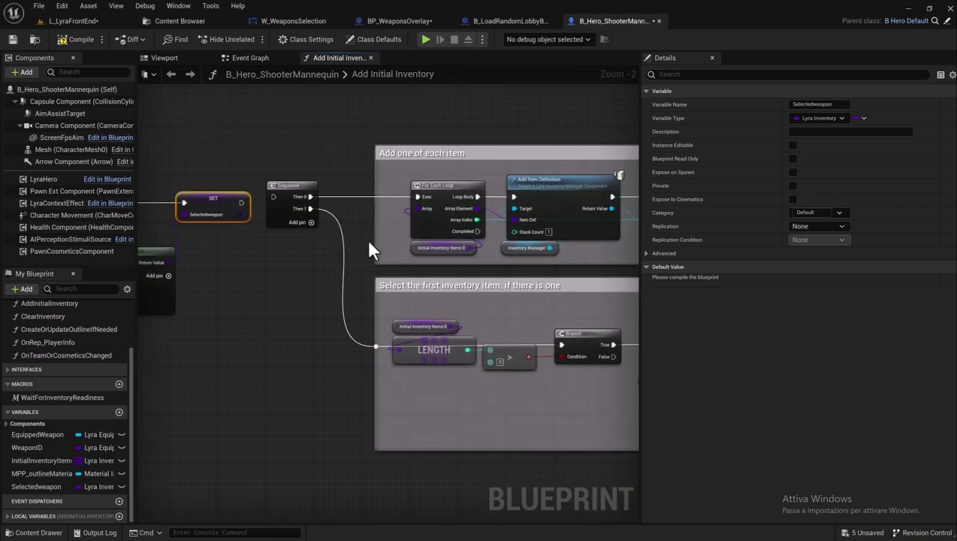
scroll(388, 178, "down", 3)
left_click_drag(324, 181, 549, 306)
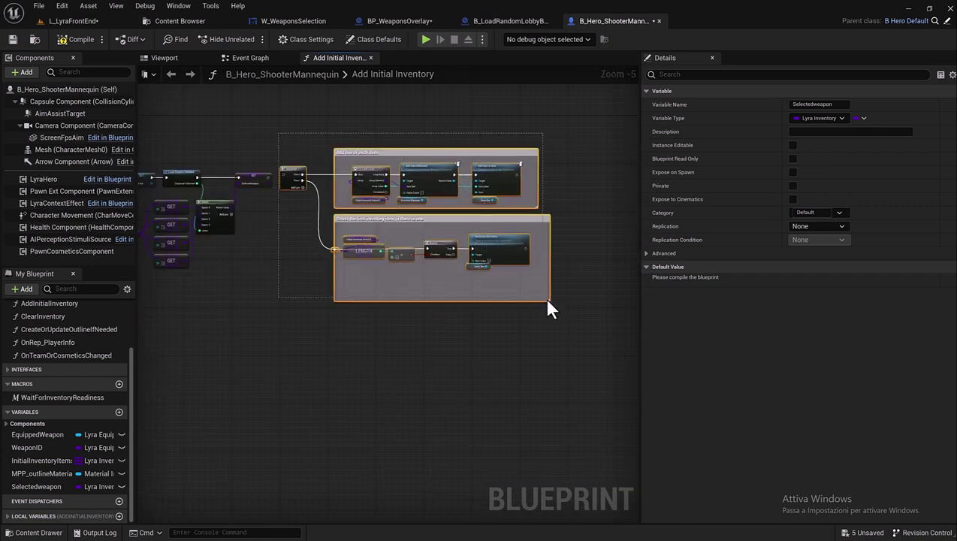
left_click_drag(426, 215, 467, 217)
scroll(286, 173, "up", 2)
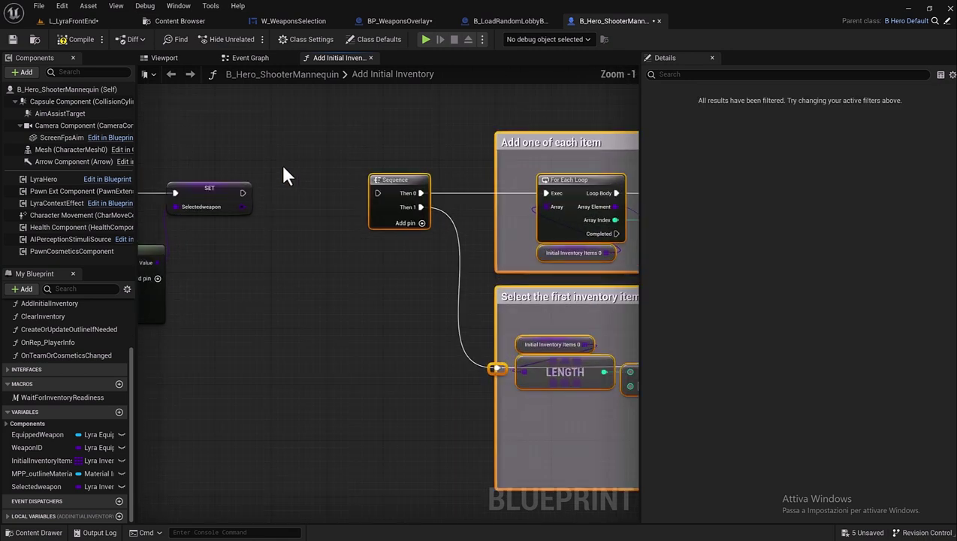
scroll(285, 173, "up", 2)
left_click_drag(308, 211, 328, 239)
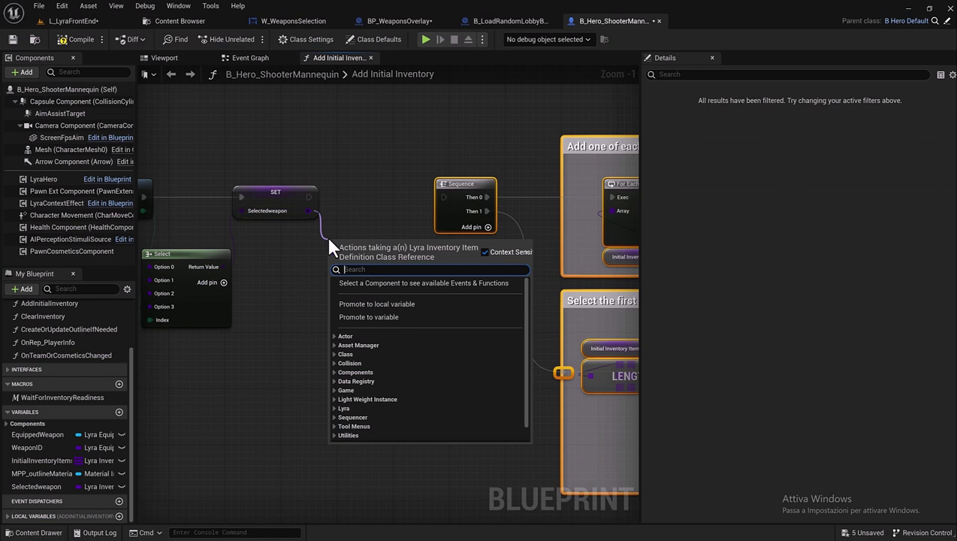
- Add a Make Array node and place it near the Sequence node
type("make a")
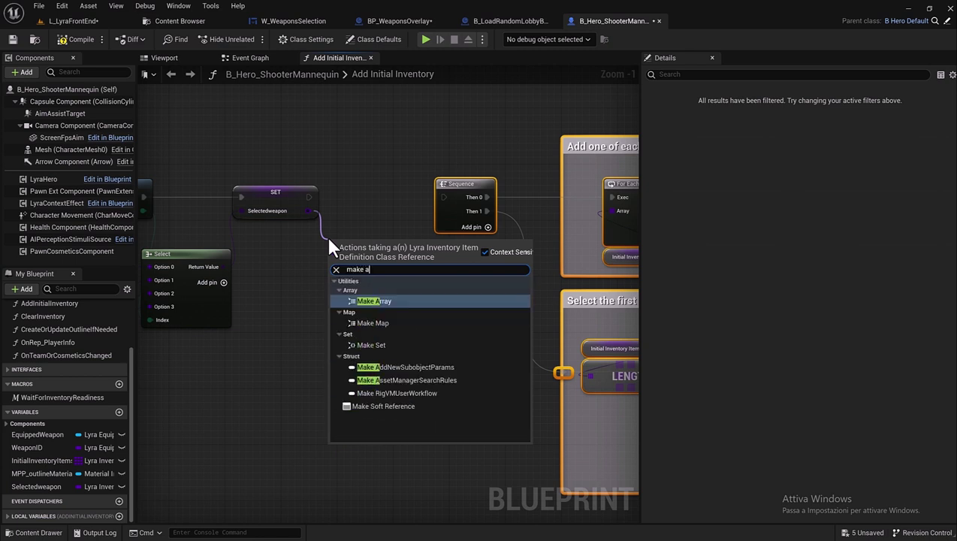
type("rray")
left_click(360, 301)
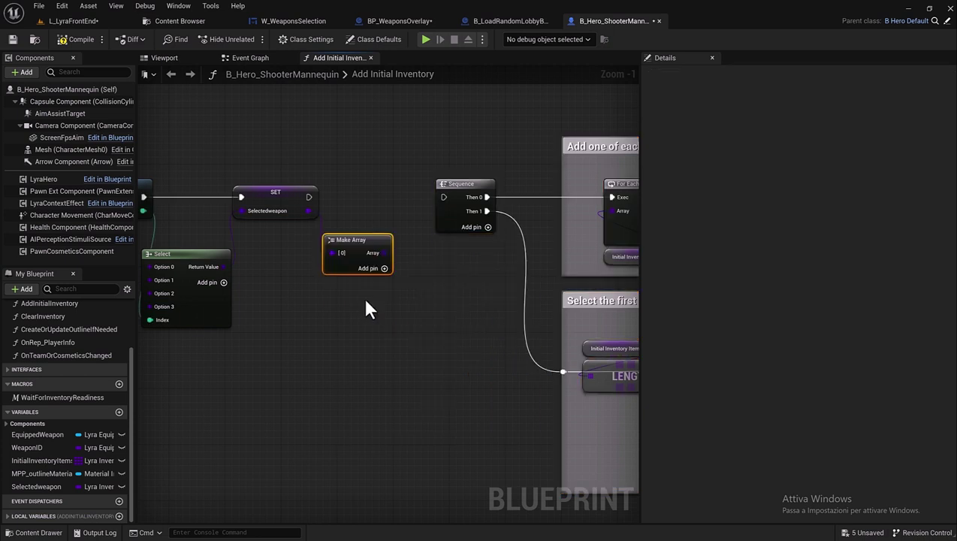
left_click_drag(356, 239, 365, 226)
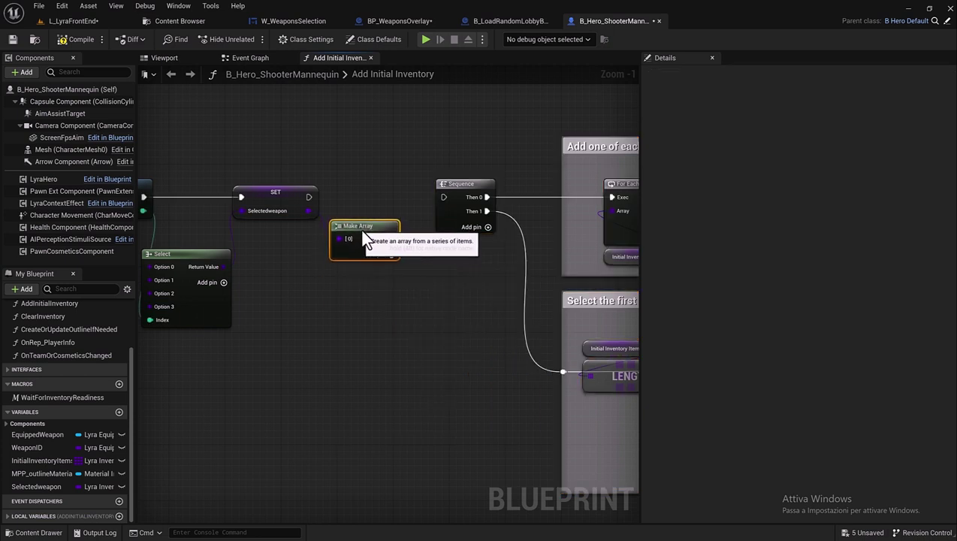
right_click_drag(450, 267, 419, 275)
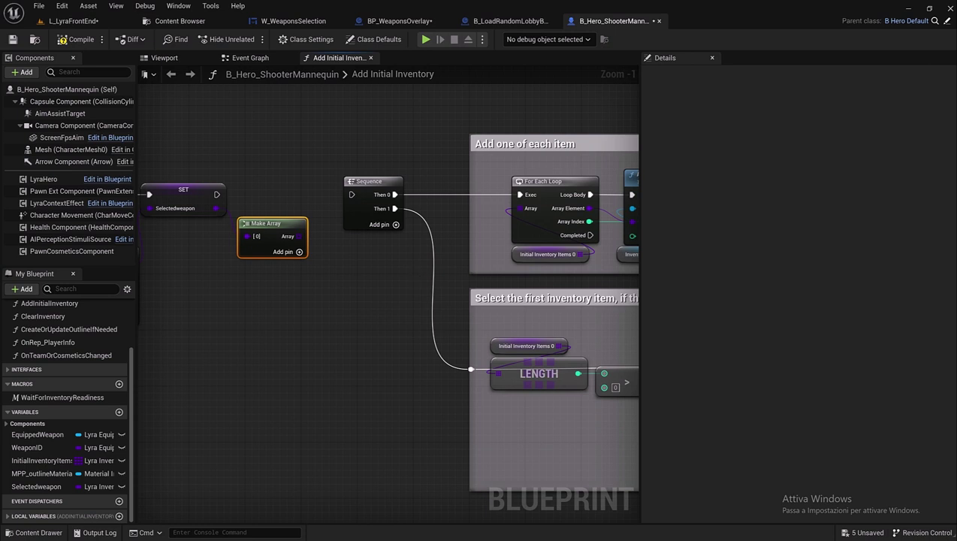
right_click_drag(521, 210, 418, 201)
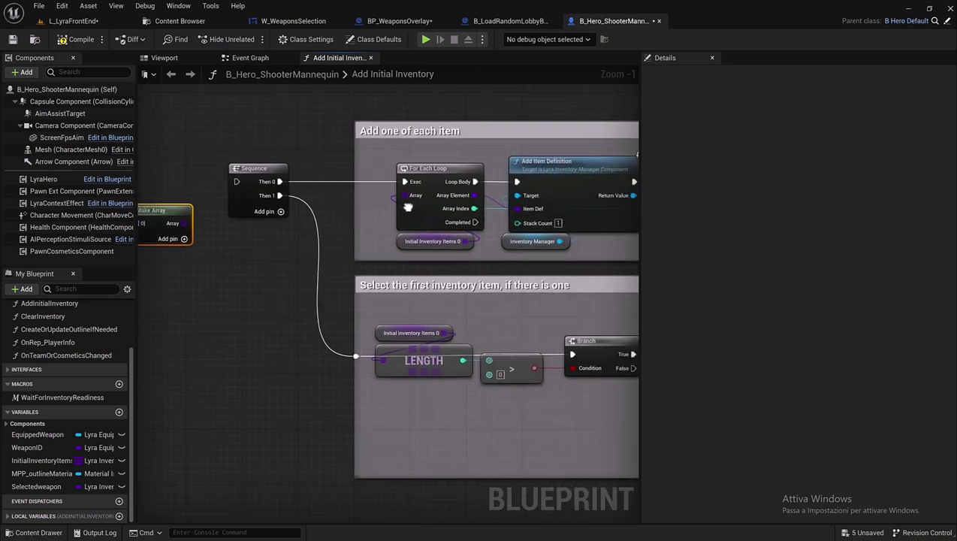
scroll(424, 201, "down", 1)
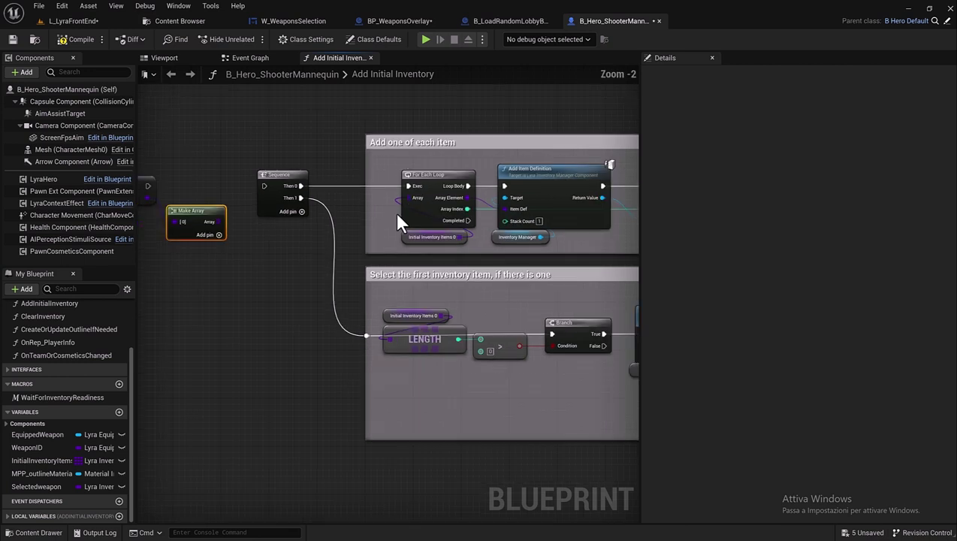
right_click_drag(402, 261, 531, 218)
right_click_drag(207, 284, 440, 301)
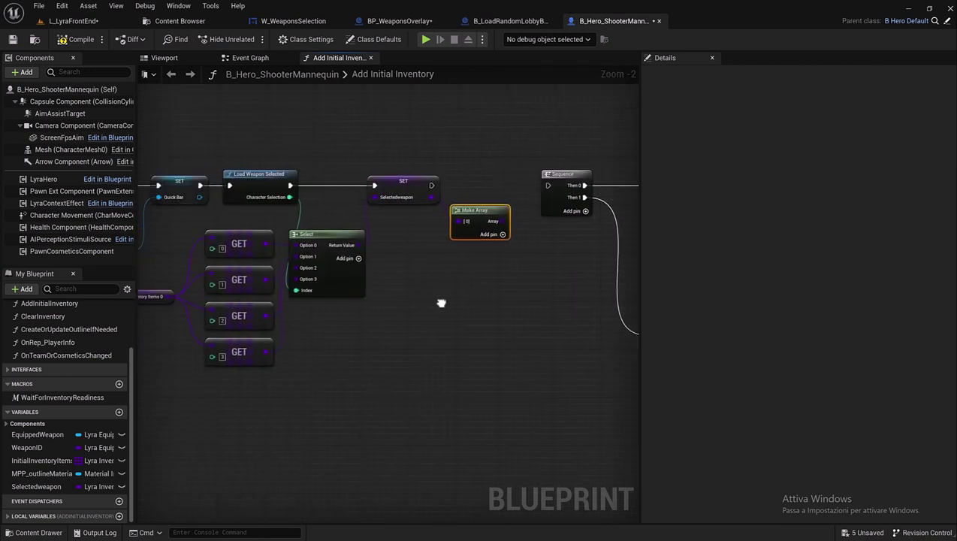
right_click_drag(365, 316, 392, 333)
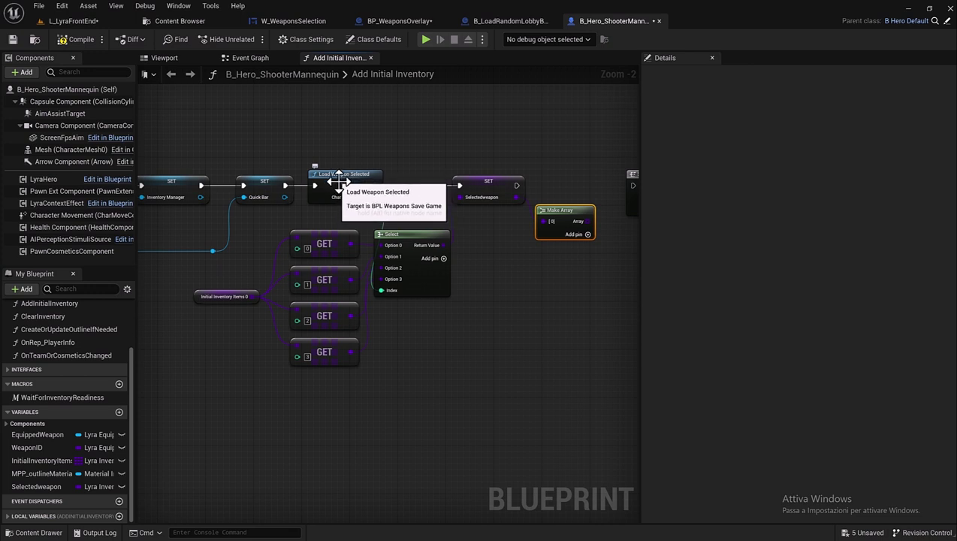
right_click_drag(373, 218, 342, 196)
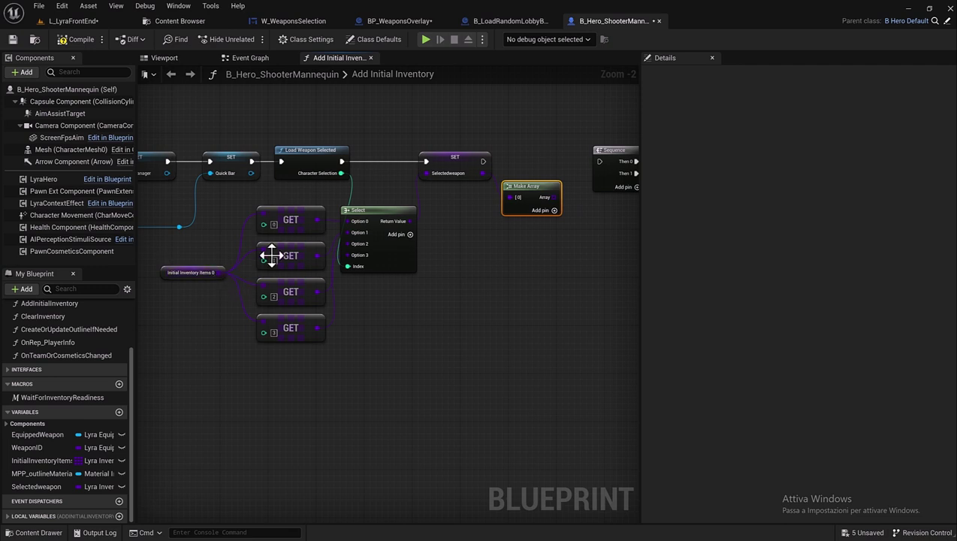
mouse_move(339, 326)
right_mouse_down()
mouse_move(288, 256)
mouse_move(338, 222)
mouse_move(239, 253)
right_mouse_up()
- Connect the SET Selectedweapon exec to the Sequence and move Make Array above it
scroll(289, 256, "up", 2)
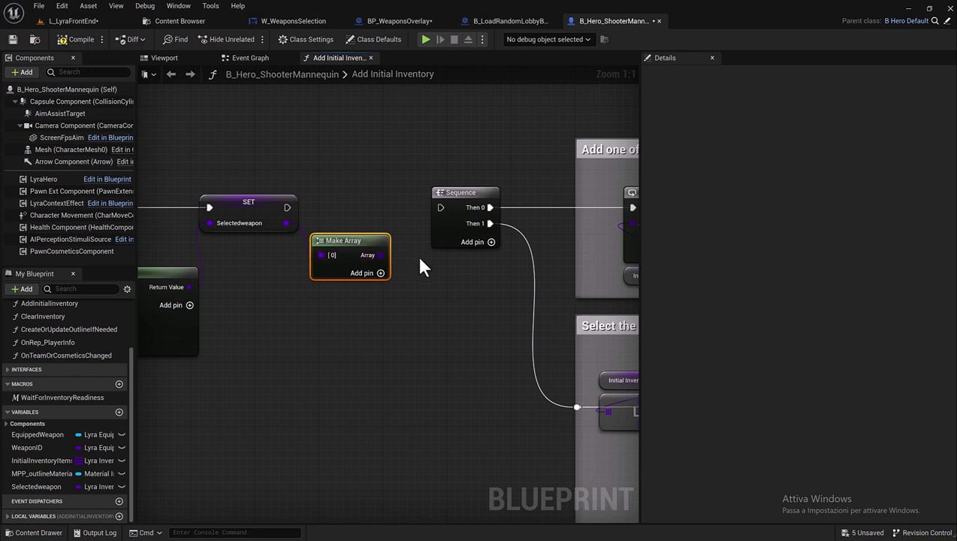
scroll(419, 261, "down", 3)
right_click_drag(379, 224, 276, 220)
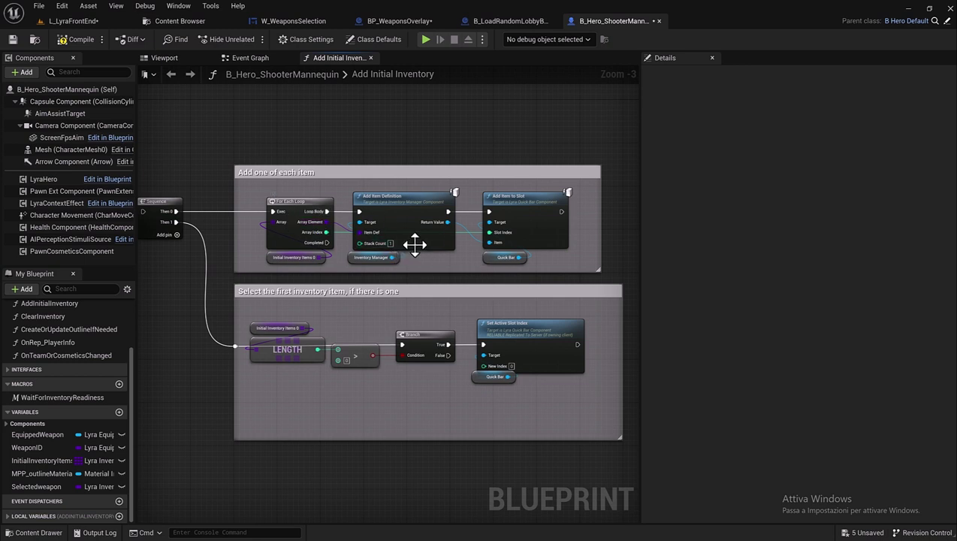
right_click_drag(297, 216, 350, 241)
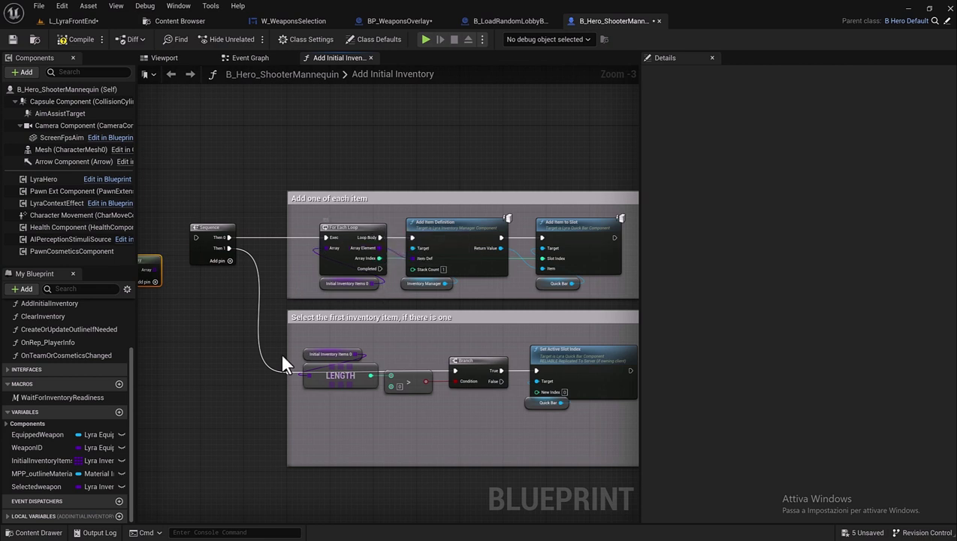
right_click_drag(380, 356, 309, 335)
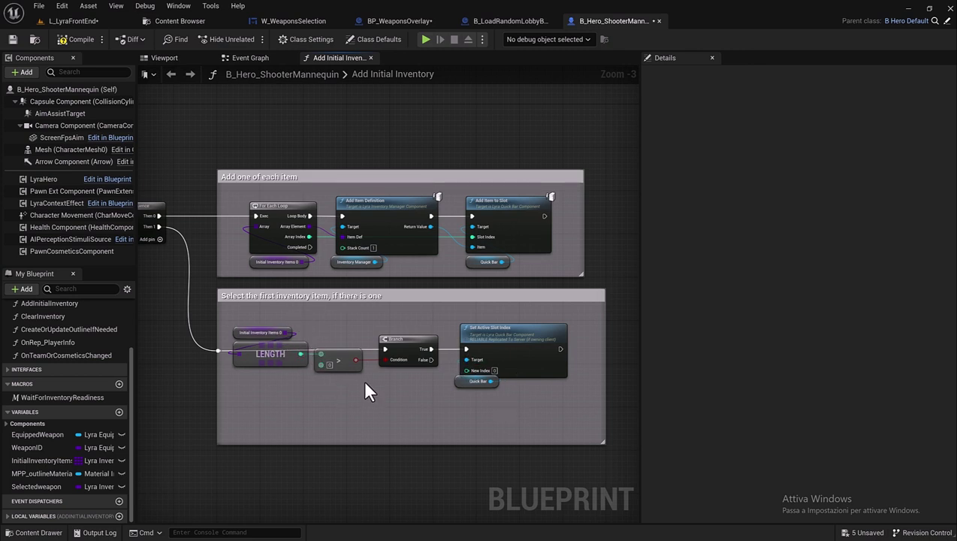
right_click_drag(274, 385, 473, 396)
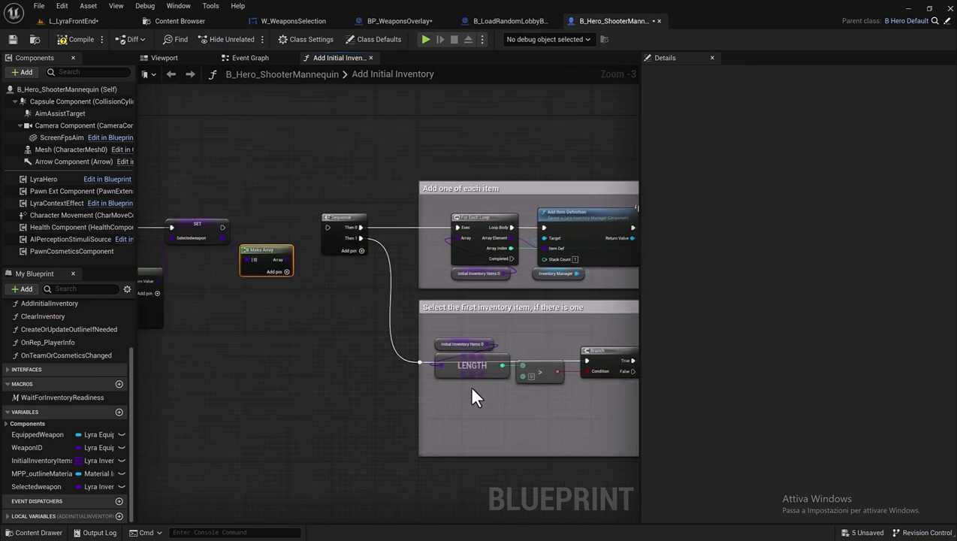
scroll(256, 229, "up", 1)
scroll(270, 237, "up", 1)
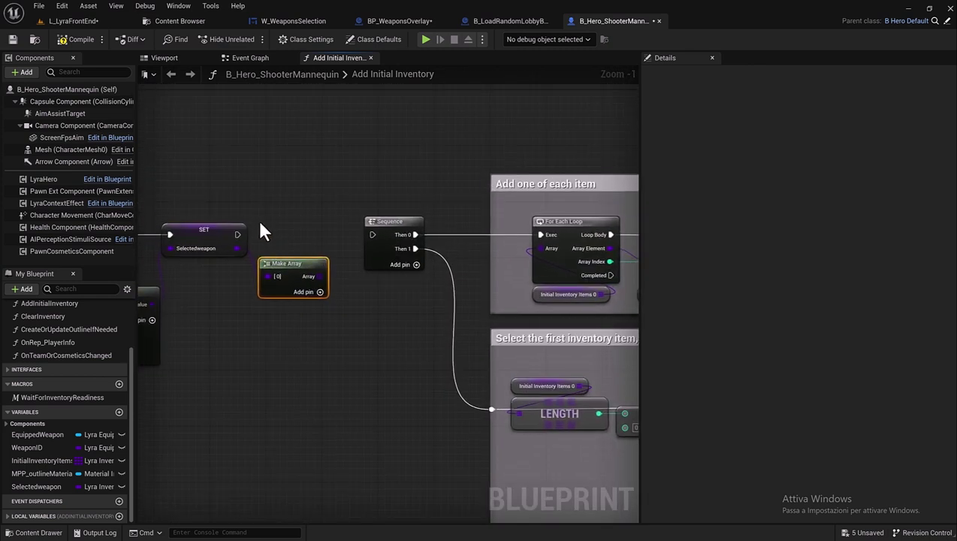
mouse_move(237, 234)
left_mouse_down()
mouse_move(372, 234)
mouse_move(377, 290)
left_mouse_up()
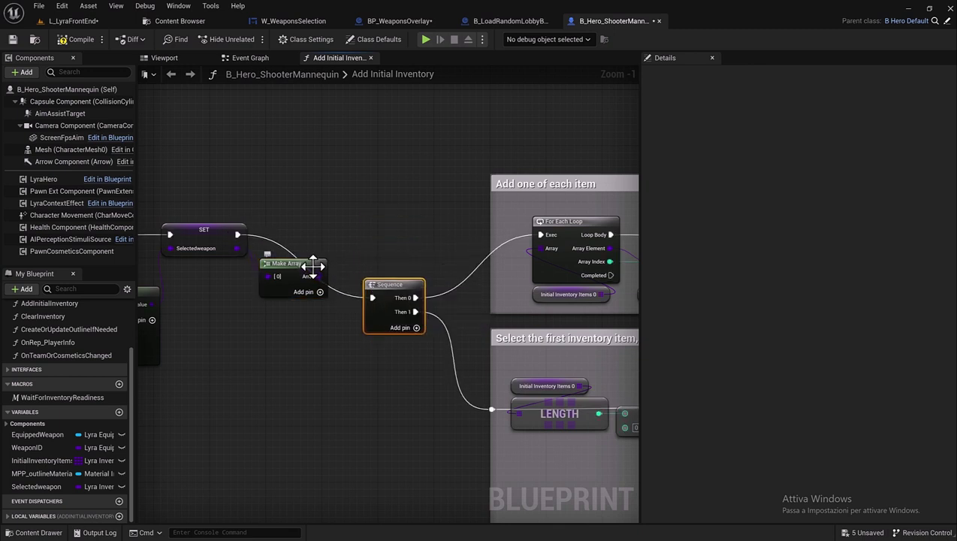
left_click_drag(312, 264, 339, 237)
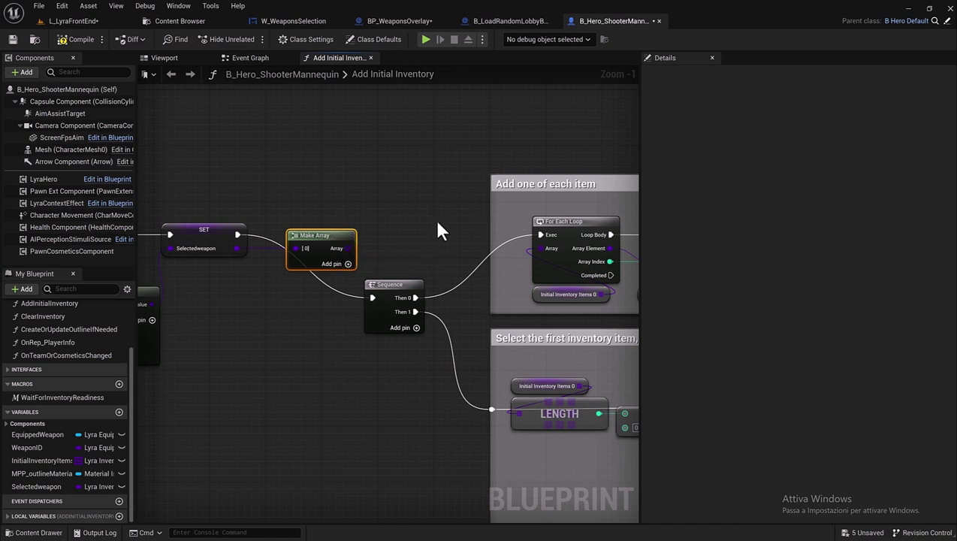
- Wire Make Array's output into the For Each Loop Array and delete the old Initial Inventory Items getter
right_click_drag(439, 230, 344, 191)
left_click_drag(265, 218, 446, 224)
left_click(446, 258)
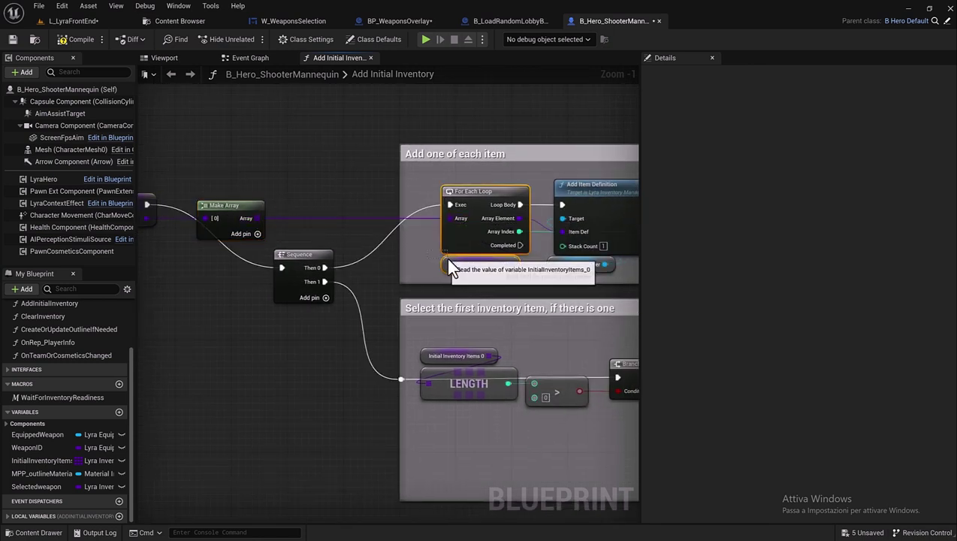
key("Delete")
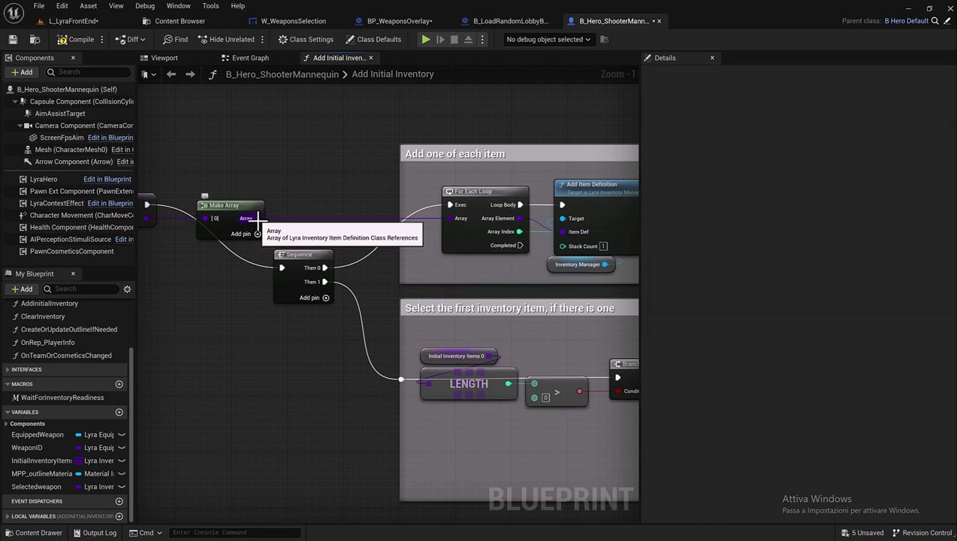
- Wire Make Array's output into LENGTH and delete the leftover Initial Inventory Items getter
left_click_drag(257, 217, 423, 378)
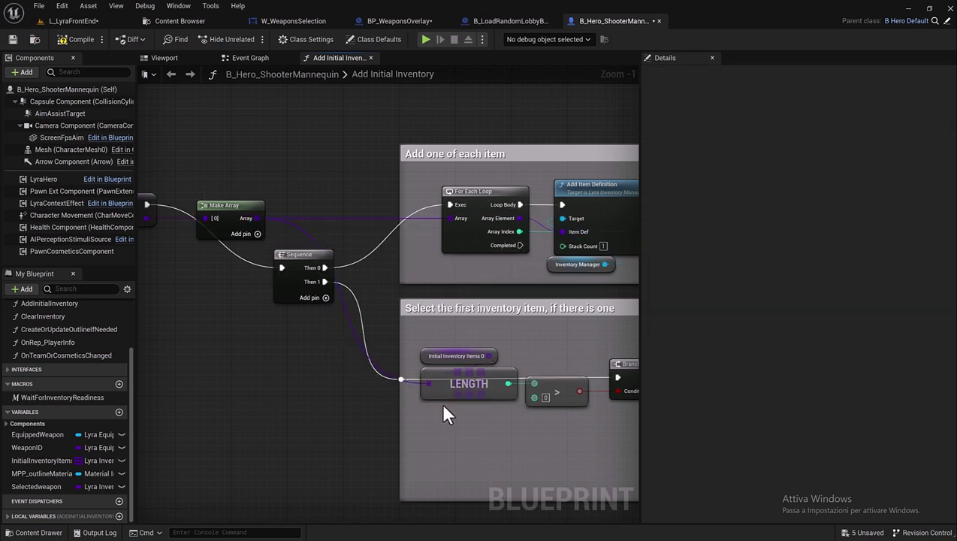
right_click_drag(443, 406, 417, 393)
left_click(417, 346)
key("Delete")
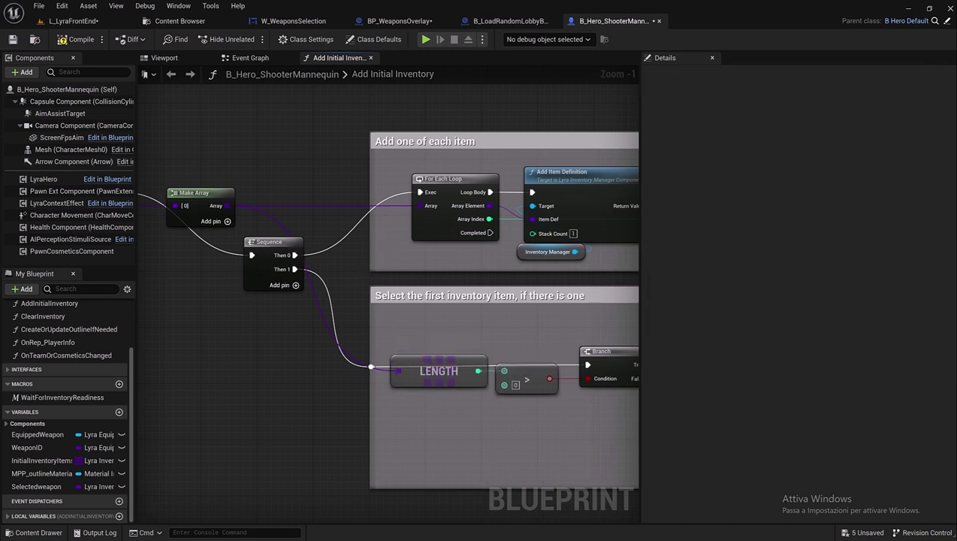
left_click_drag(640, 226, 835, 226)
right_click_drag(689, 270, 579, 241)
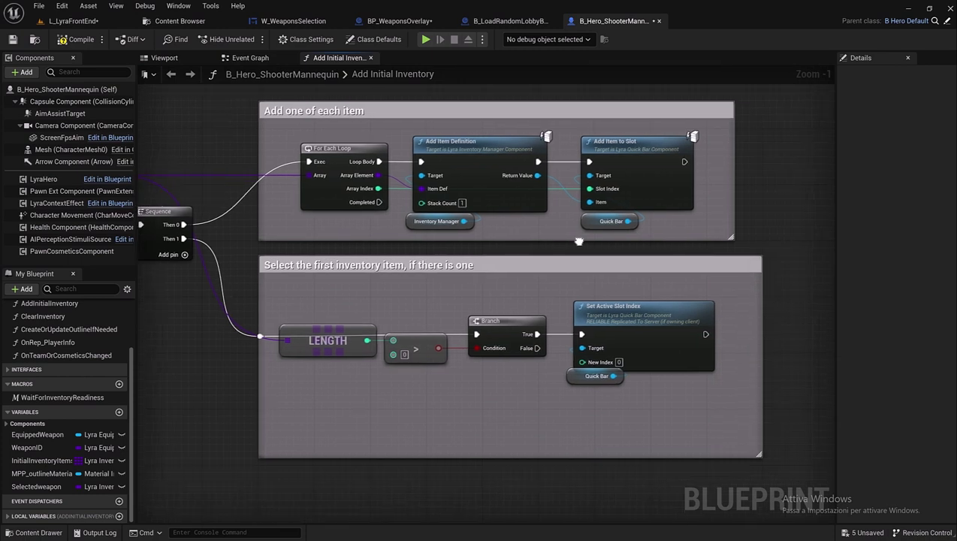
- Copy the Quick Bar reference and place the copy after Add Item to Slot
left_click_drag(581, 380, 589, 387)
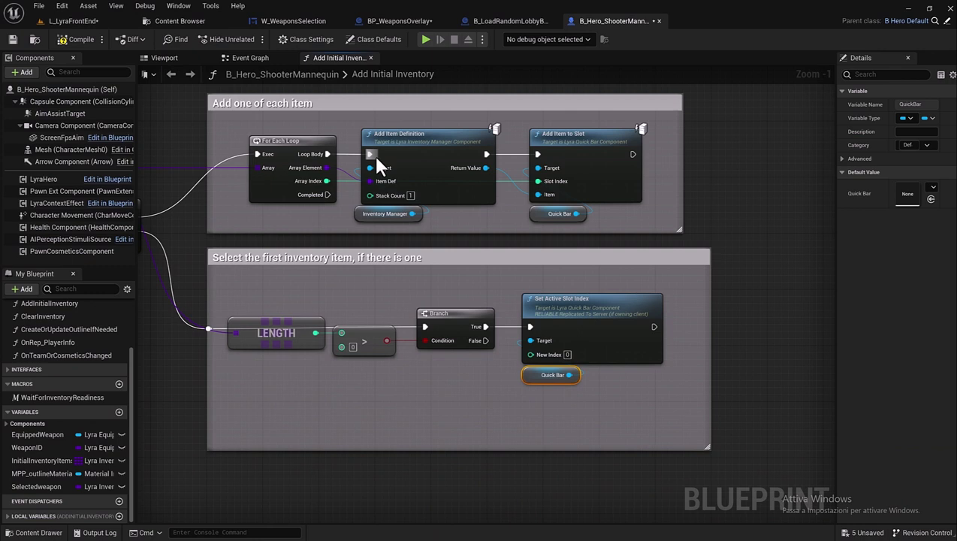
right_click_drag(374, 155, 338, 196)
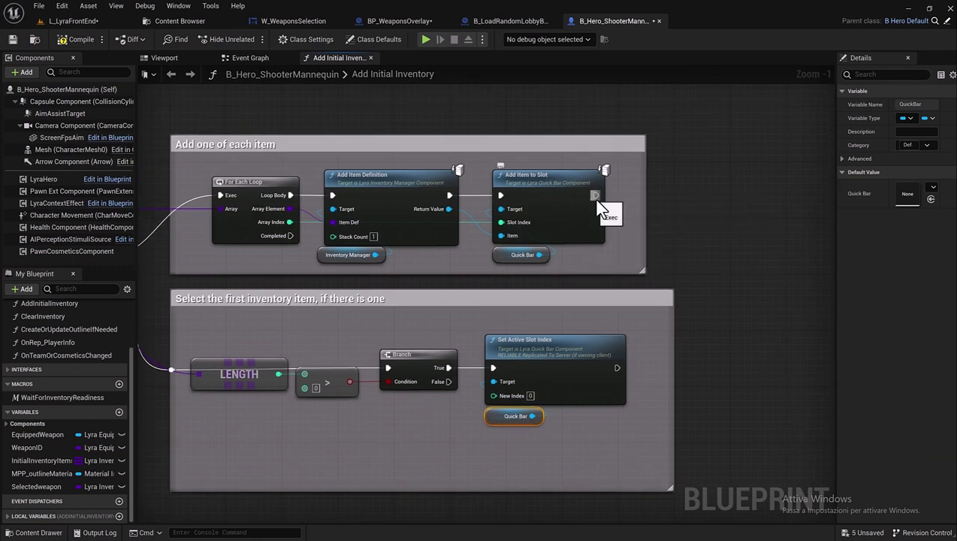
key("ctrl+v")
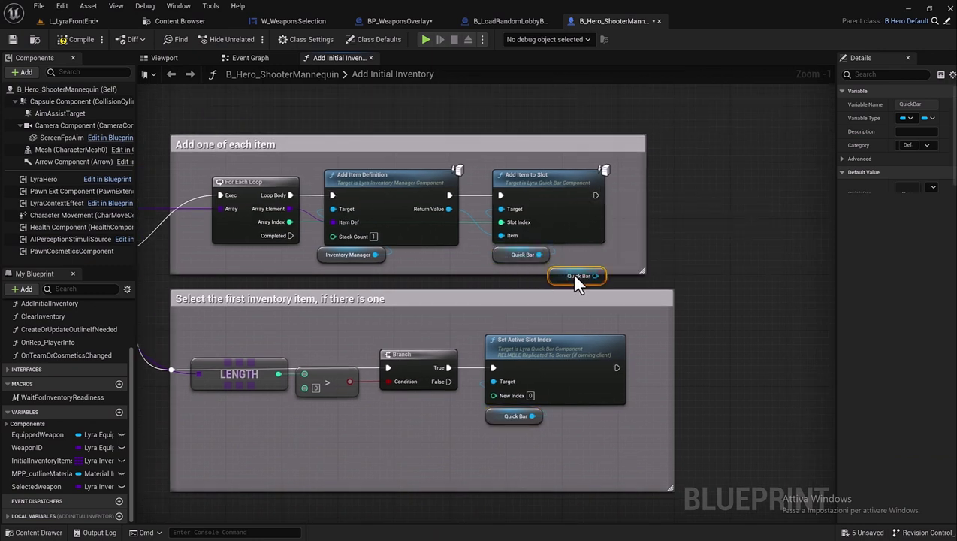
left_click_drag(591, 270, 615, 257)
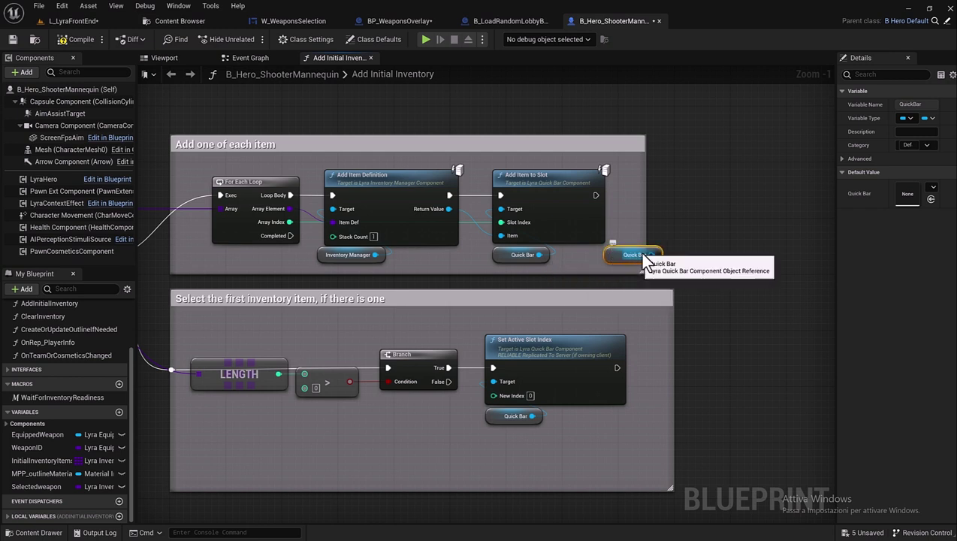
- Add a Set Active Slot Index node from the Quick Bar copy and run it after Add Item to Slot
mouse_move(651, 255)
left_mouse_down()
mouse_move(680, 214)
mouse_move(676, 203)
left_mouse_up()
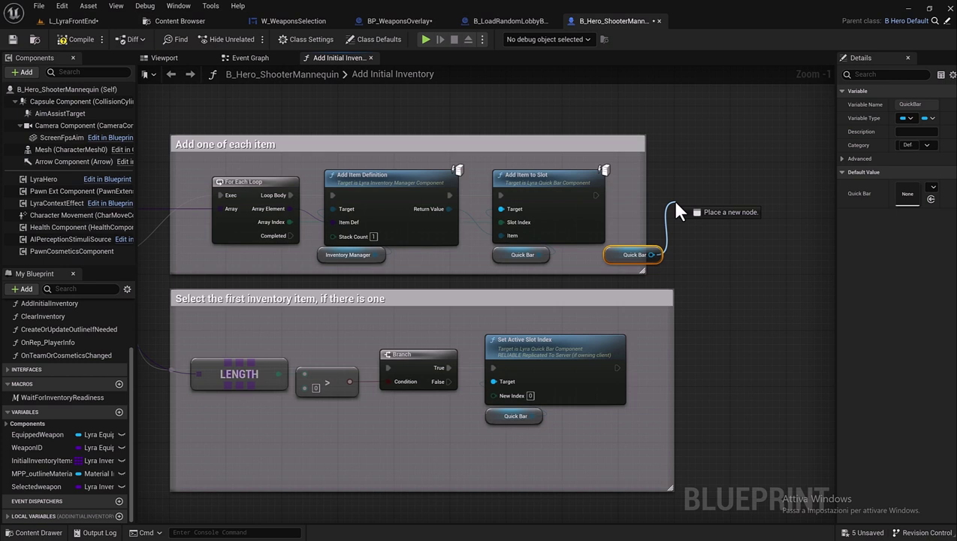
left_click_drag(675, 204, 676, 205)
type("set active")
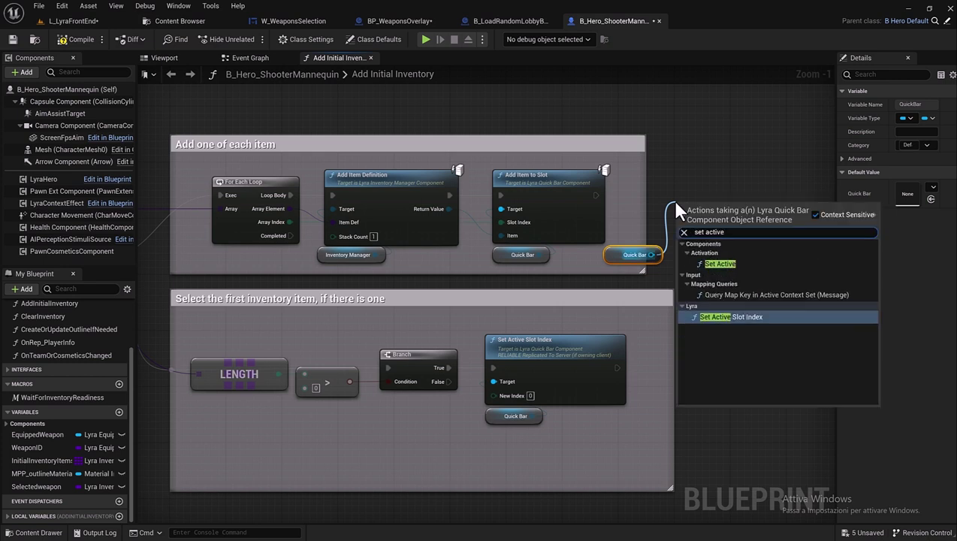
left_click(748, 318)
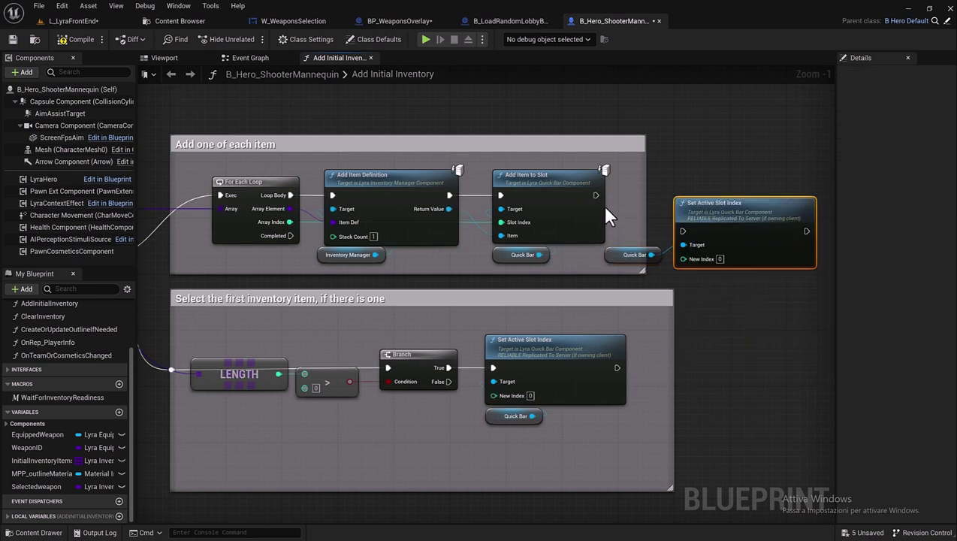
mouse_move(595, 196)
left_mouse_down()
mouse_move(674, 230)
mouse_move(668, 168)
mouse_move(948, 169)
left_mouse_up()
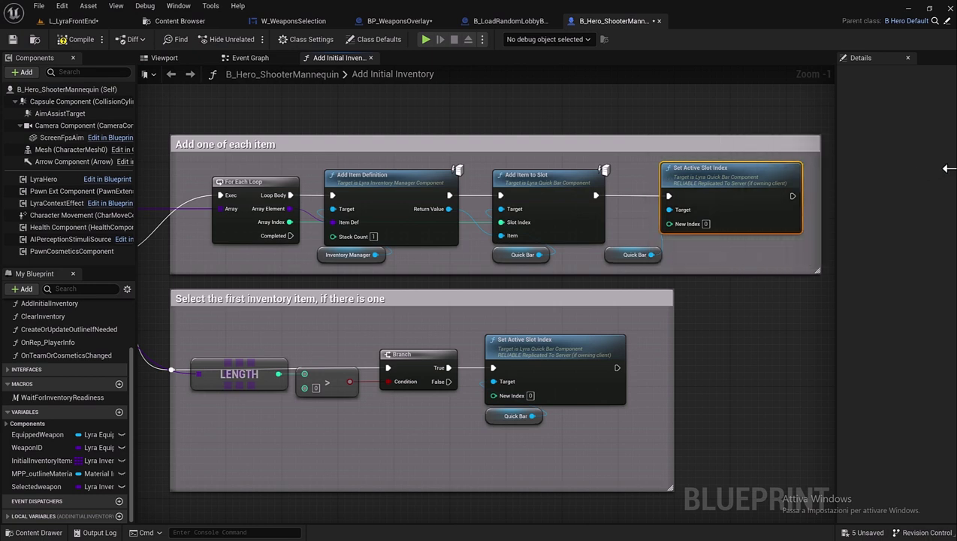
- Return to L_LyraFrontEnd, start a Play-in-Editor test and choose the Pistol in Weapon Selection
left_click(75, 21)
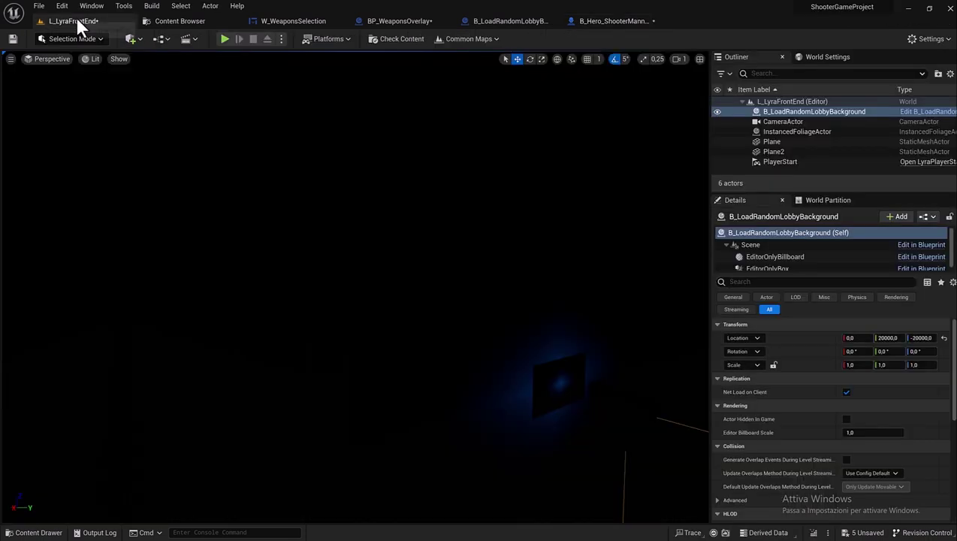
left_click(225, 37)
left_click(322, 270)
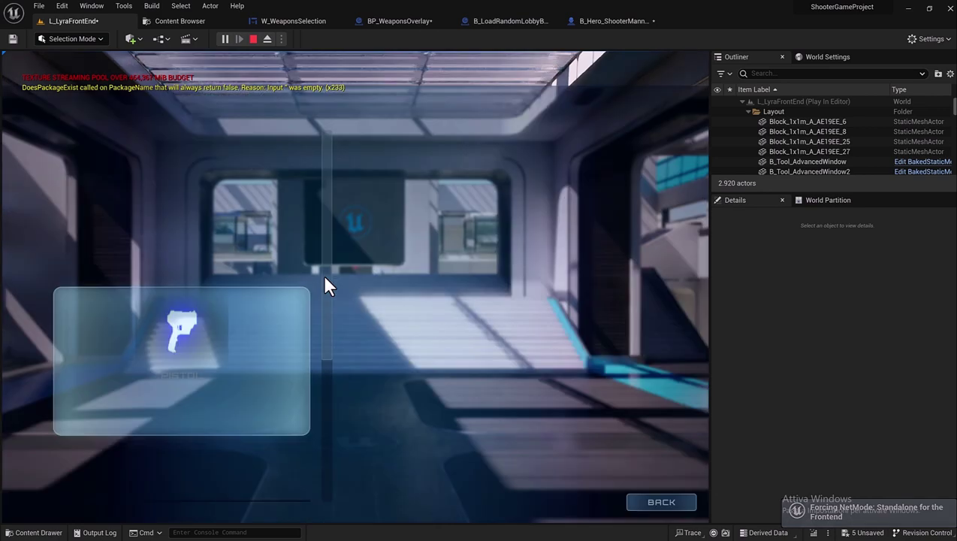
scroll(278, 267, "down", 3)
scroll(267, 265, "up", 3)
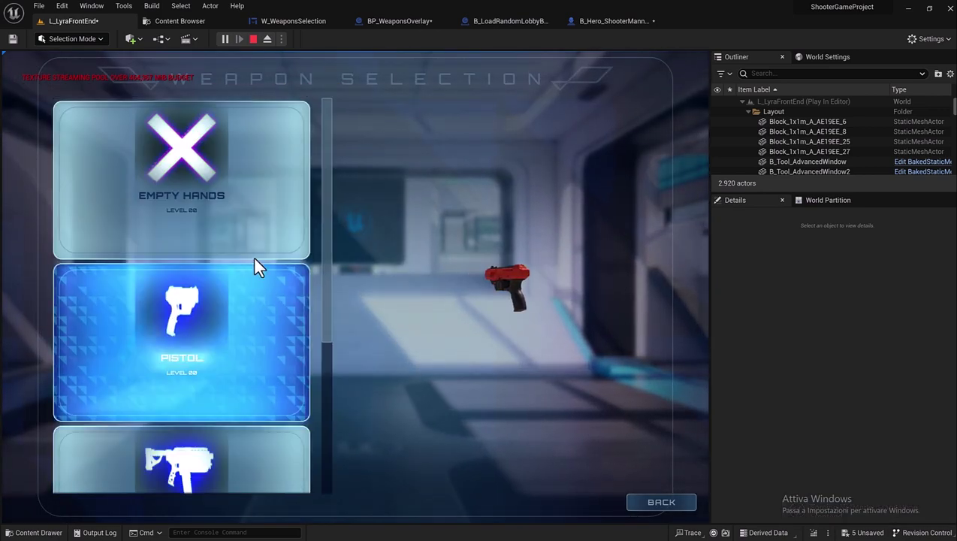
left_click(212, 311)
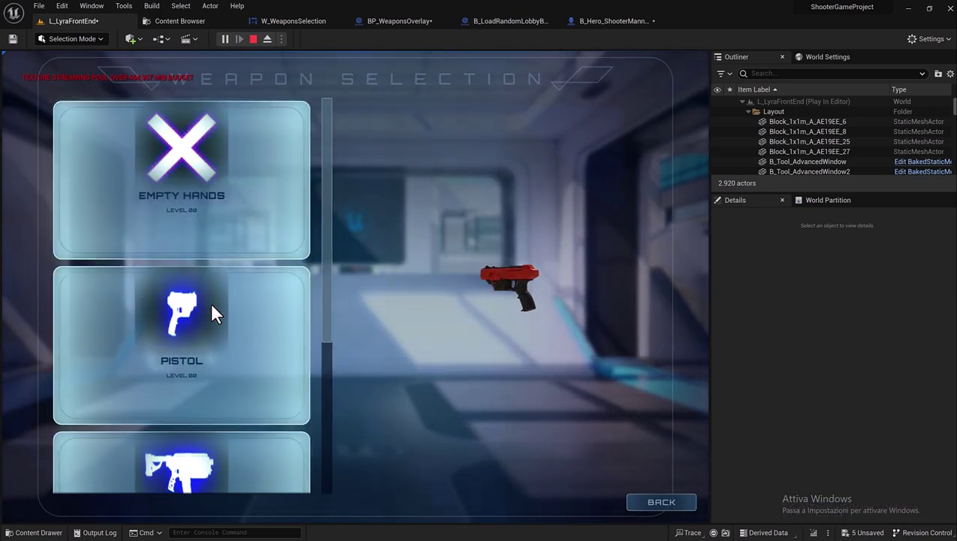
- Launch a Quickplay match with the Pistol, run forward briefly, then release game control with Escape
left_click(648, 503)
left_click(355, 218)
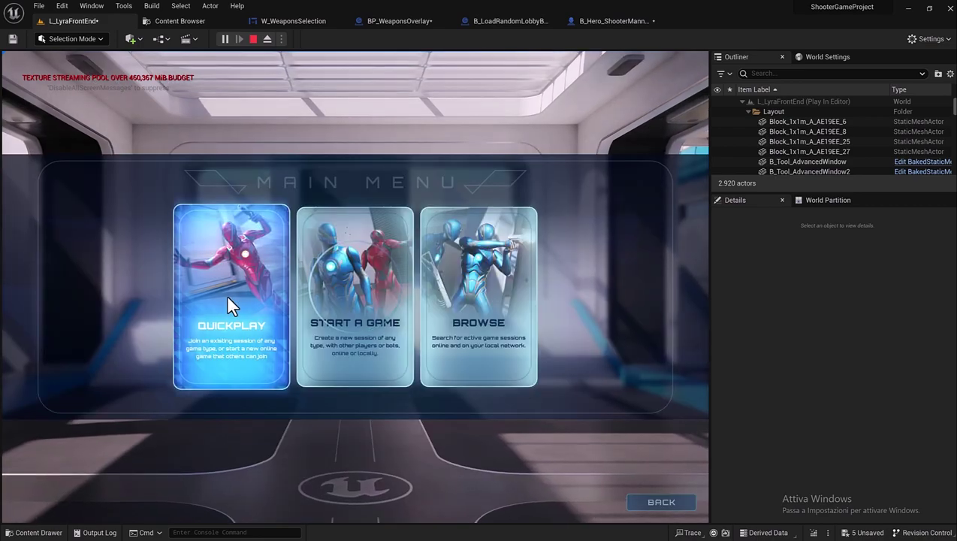
left_click(229, 298)
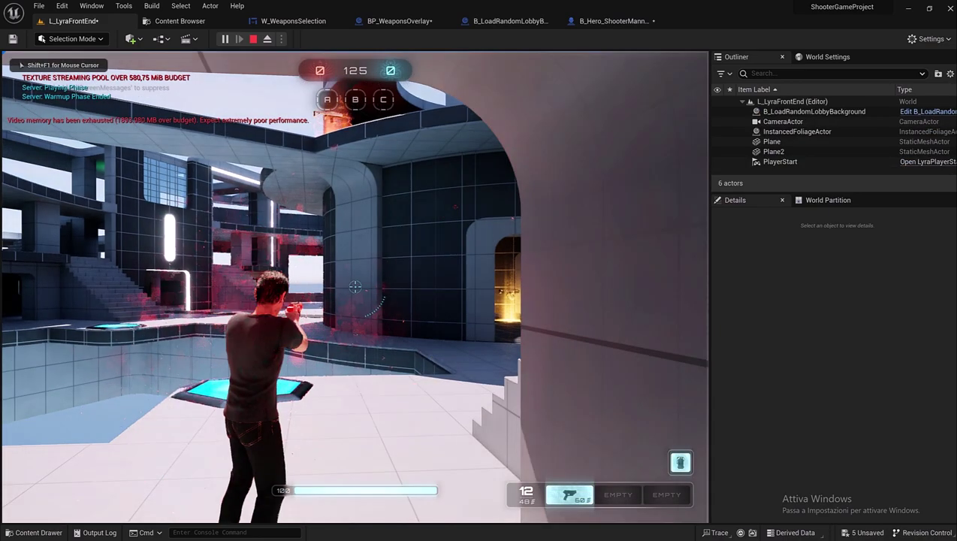
key("w")
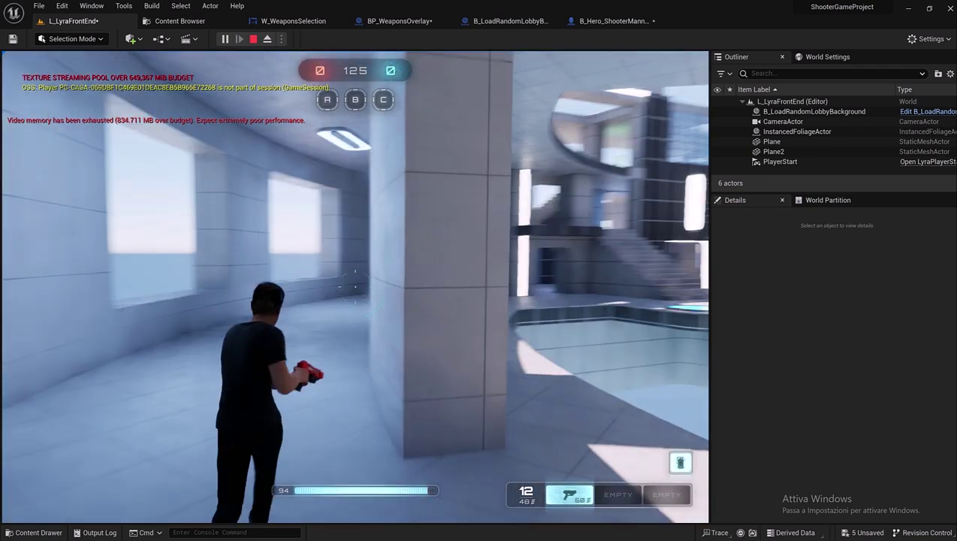
key("Escape")
- Stop the session, restart Play-in-Editor, pick the Rifle in Weapon Selection and launch Quickplay
left_click(328, 314)
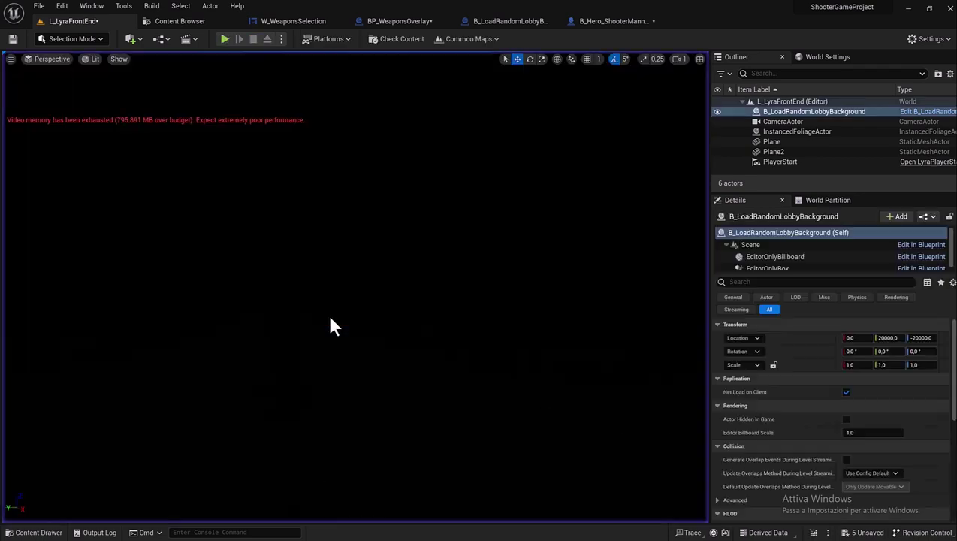
left_click(224, 38)
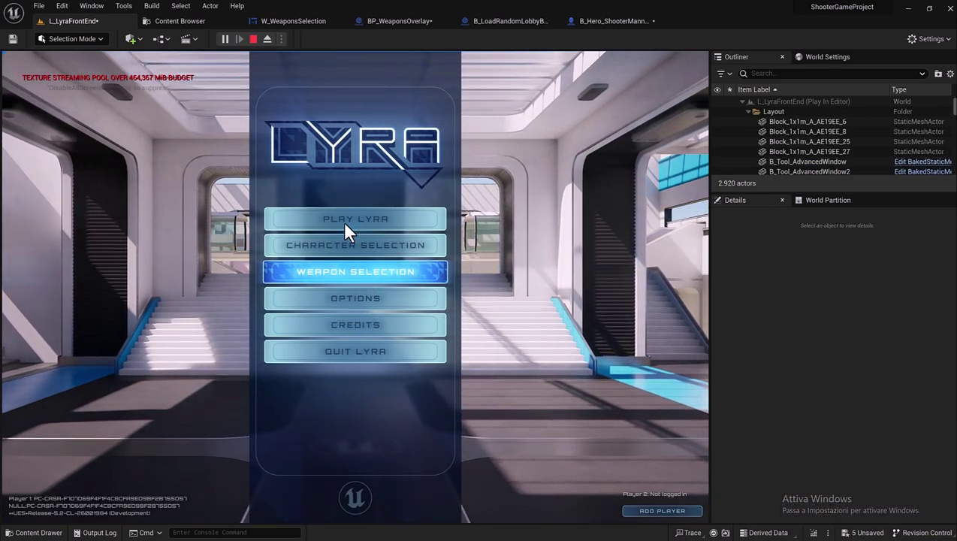
left_click(371, 270)
scroll(211, 338, "down", 3)
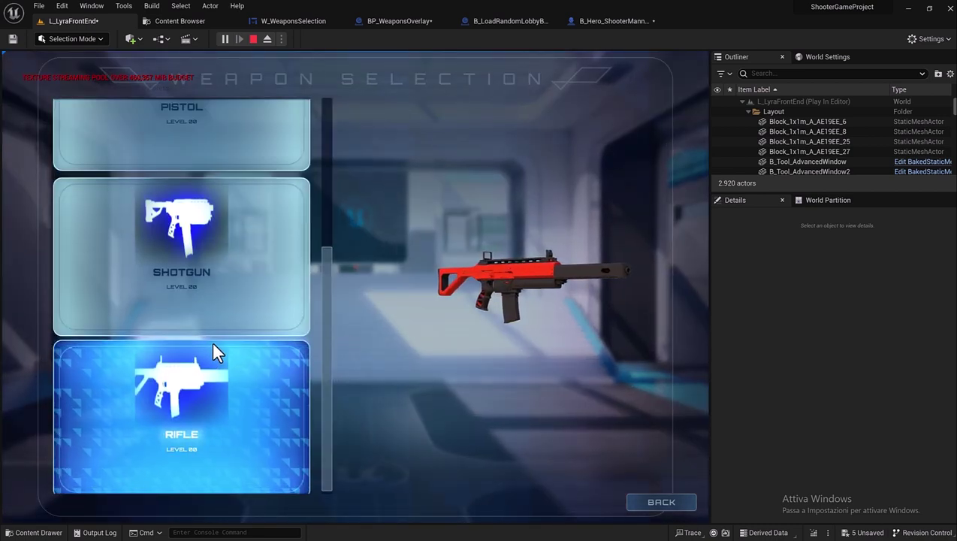
left_click(664, 508)
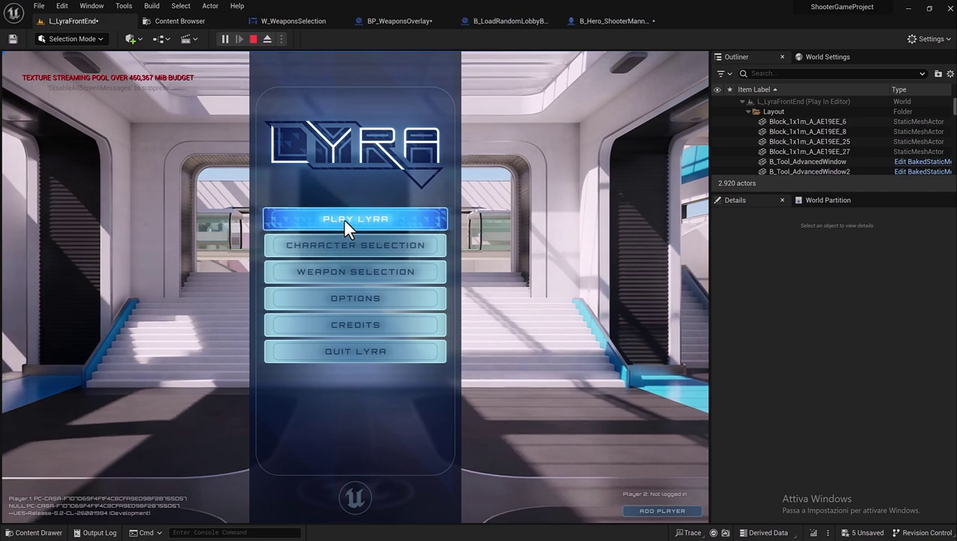
left_click(344, 219)
left_click(238, 288)
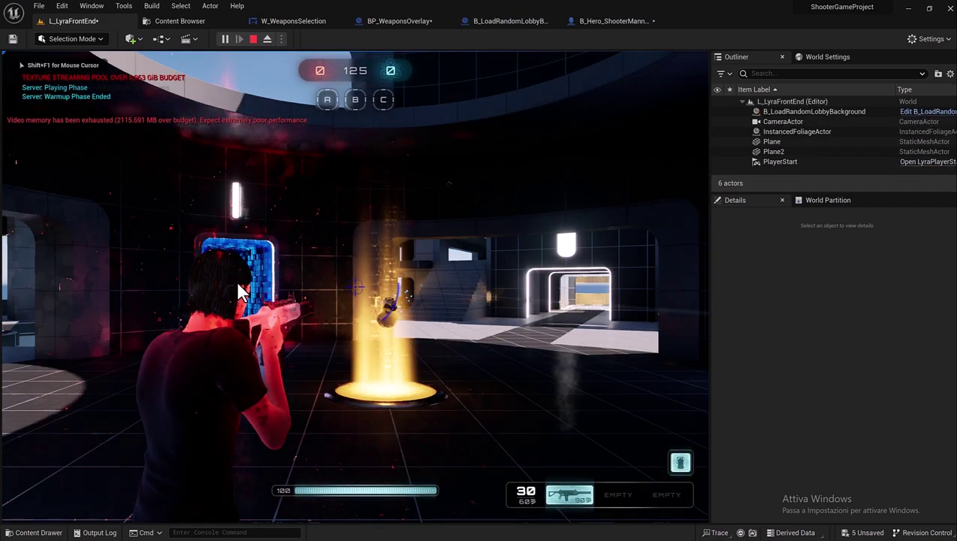
- Run past the blue portal, vault the ledge into the pink corridor and reach the white staircase
key("w")
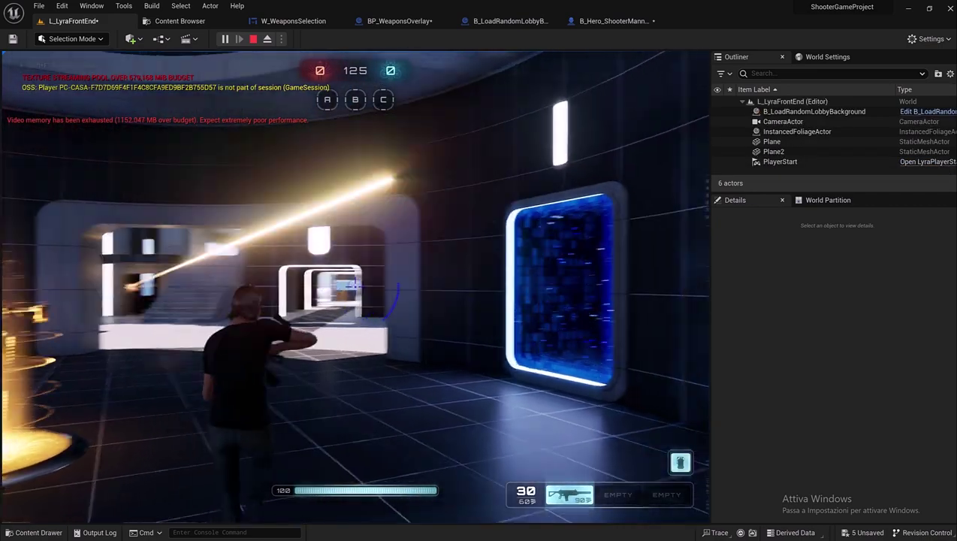
key("w")
key("space")
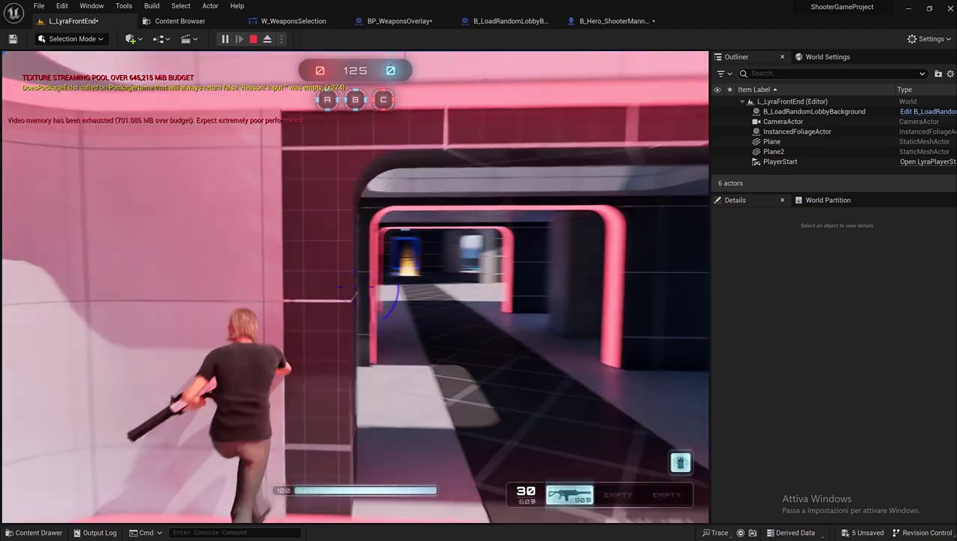
key("w")
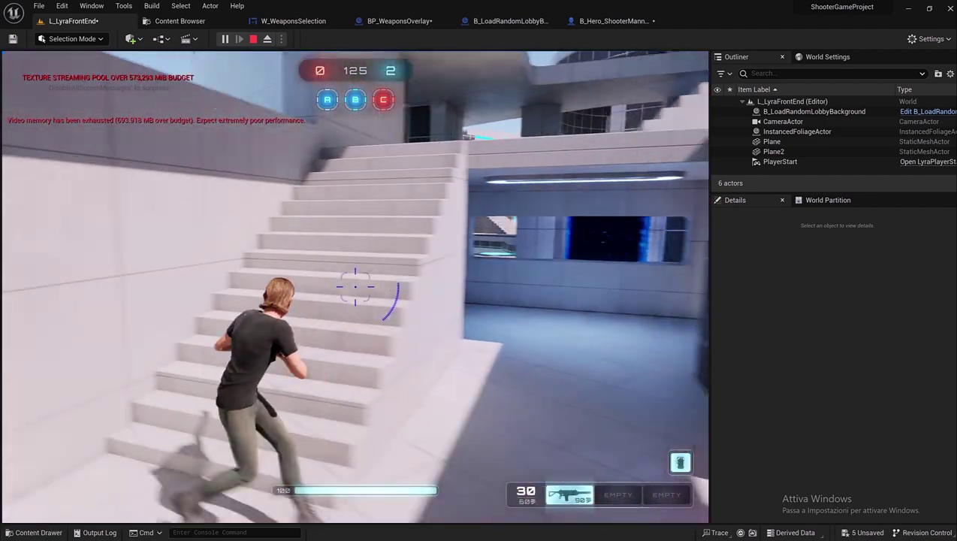
key("w")
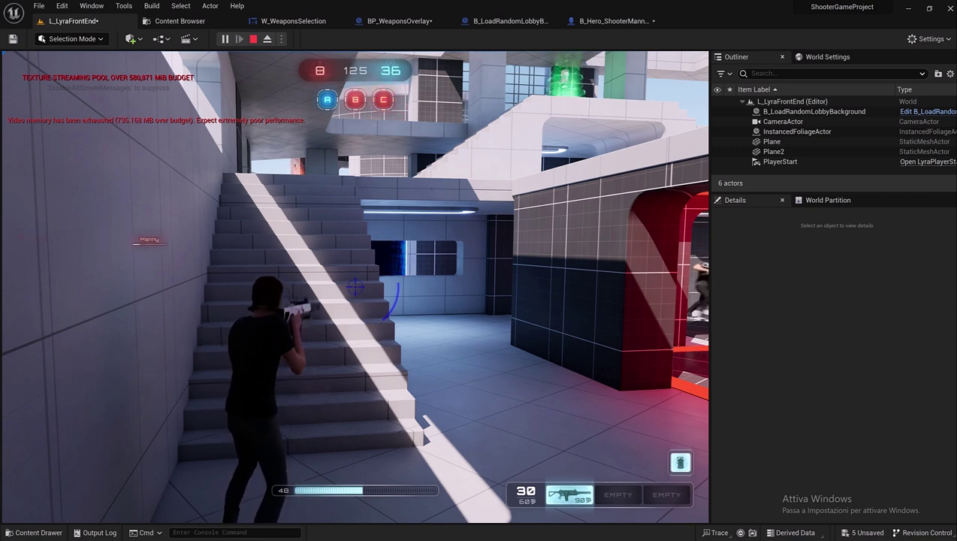
- Fire the rifle at targets and restore health on the green healing pad
left_click_drag(355, 286, 356, 286)
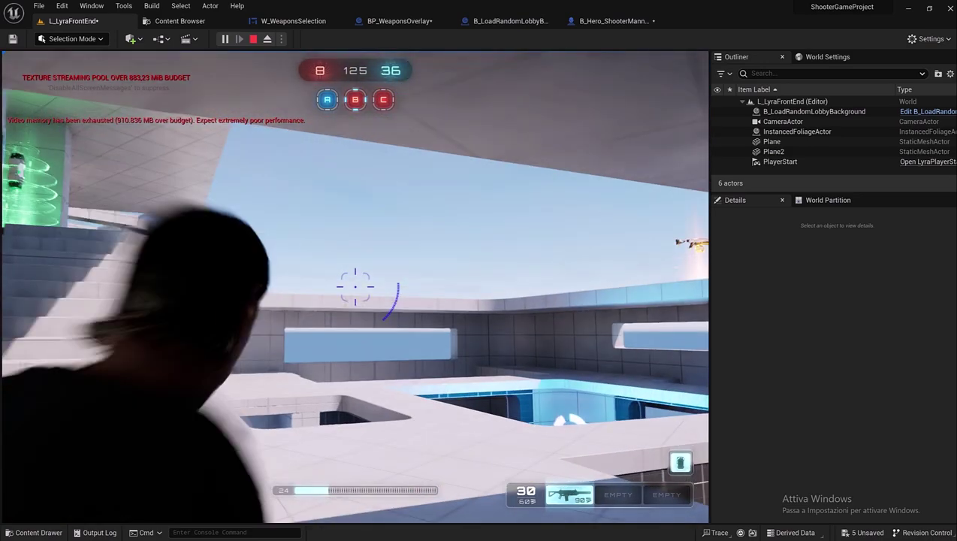
left_click(356, 286)
key("w")
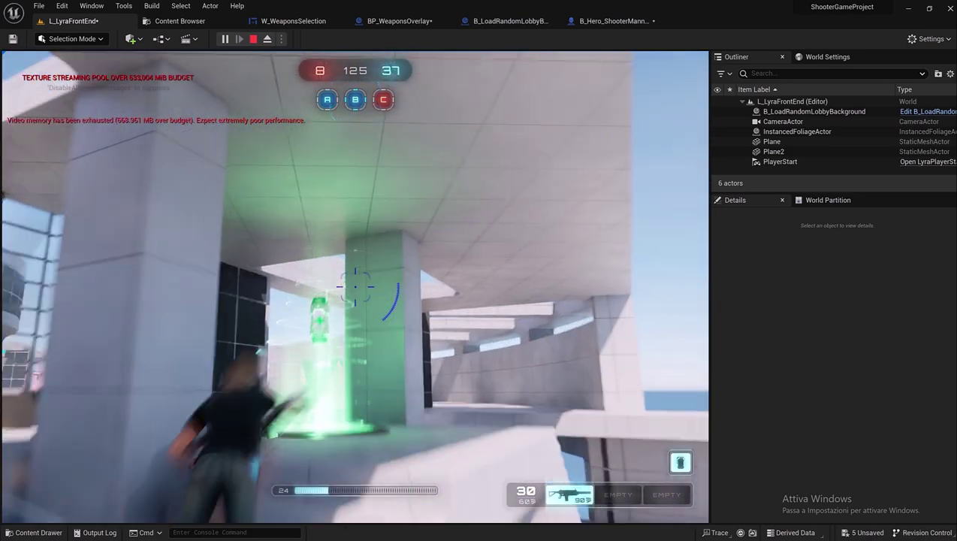
key("w")
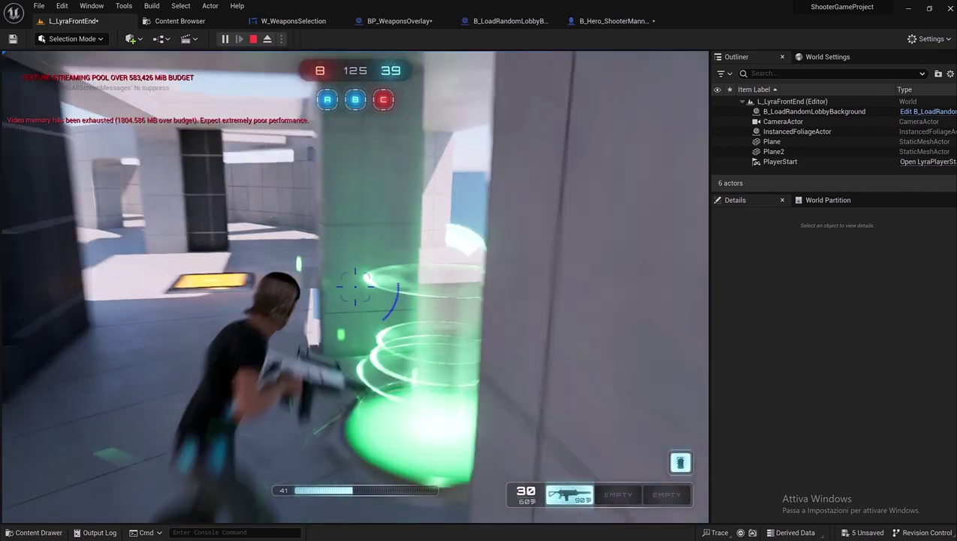
key("w")
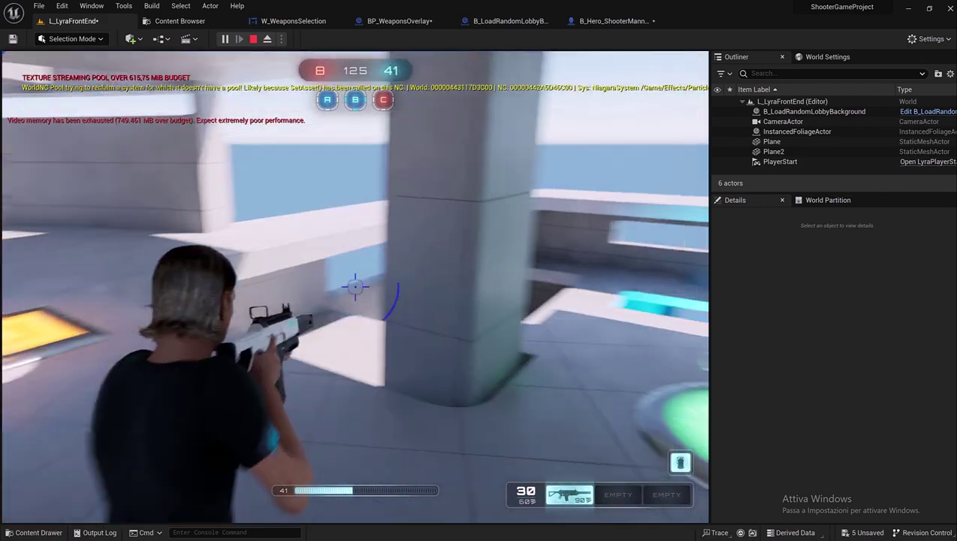
key("w")
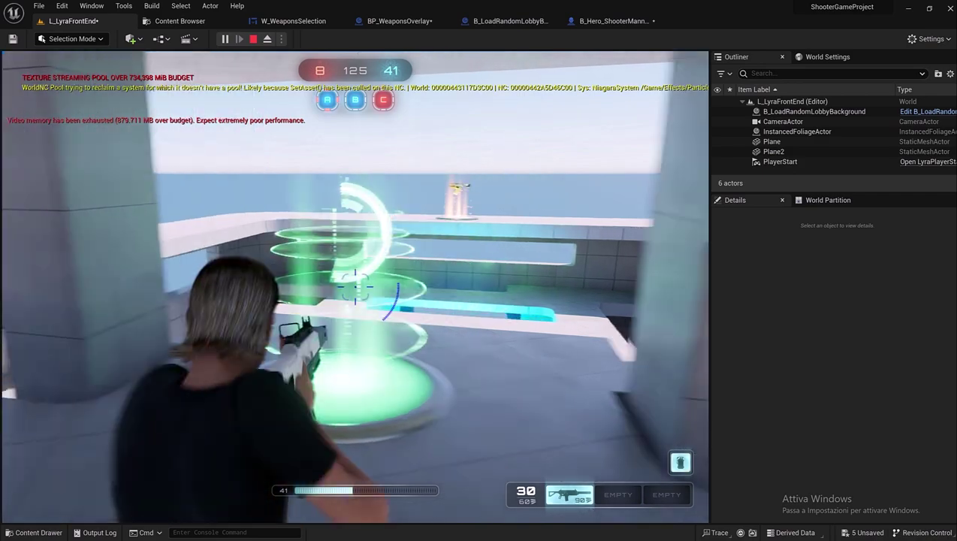
- Run along the curved walkway and through the corridors into the curved white corridor
key("w")
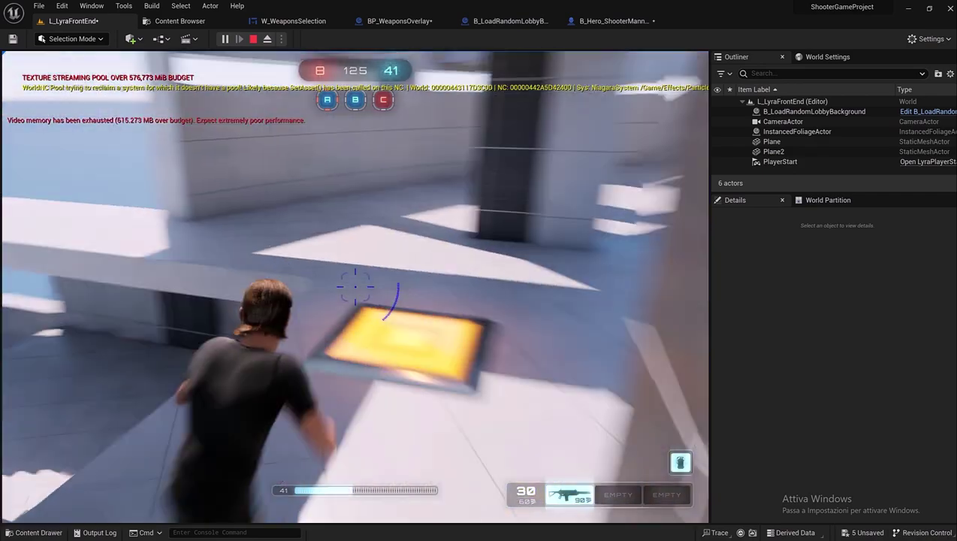
key("w")
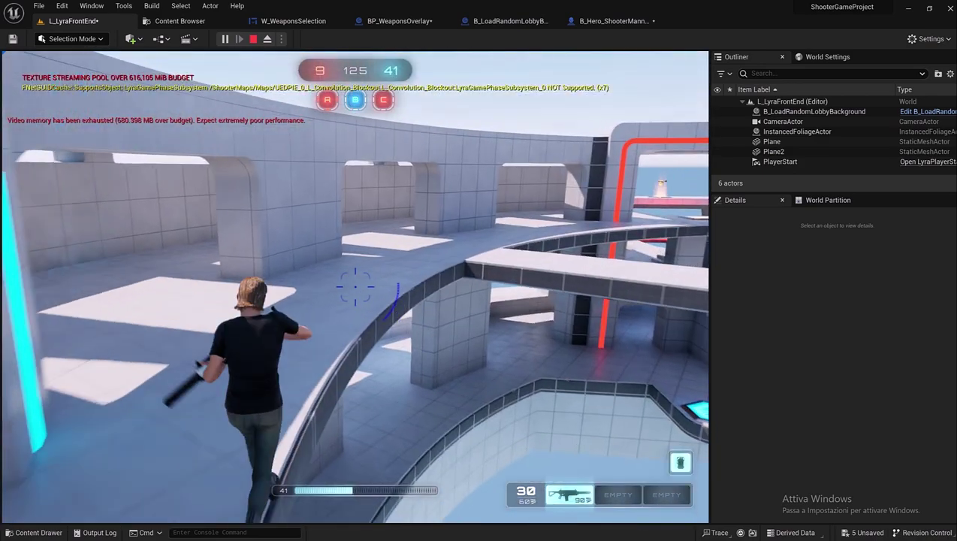
key("w")
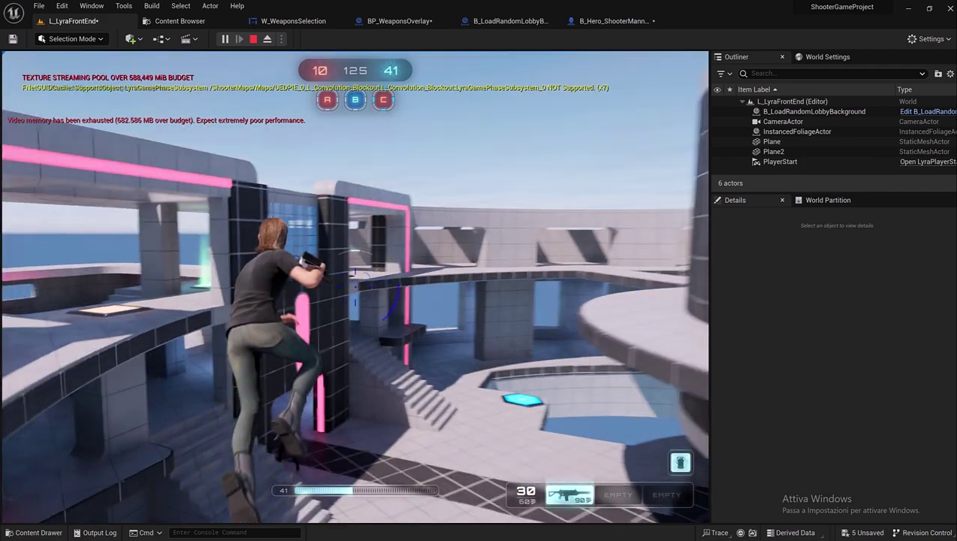
key("w")
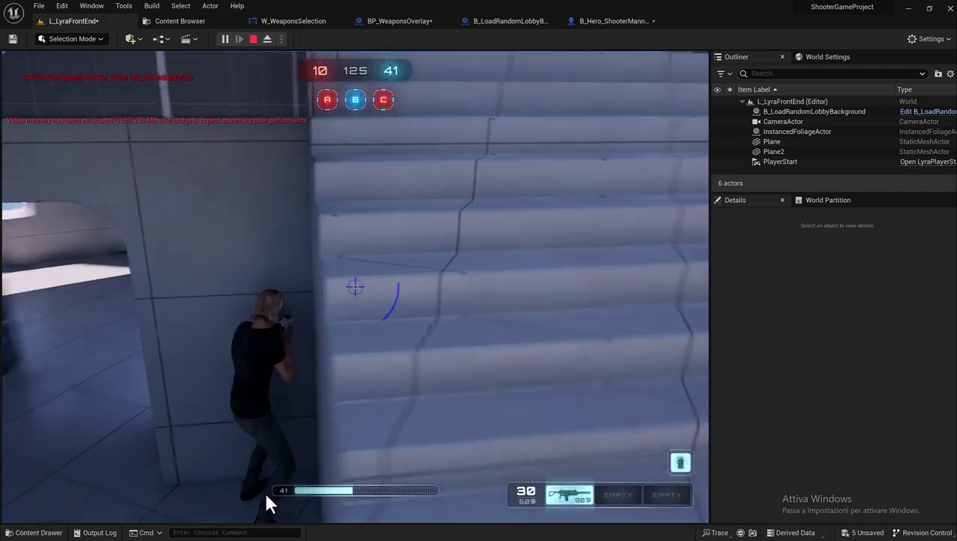
key("w")
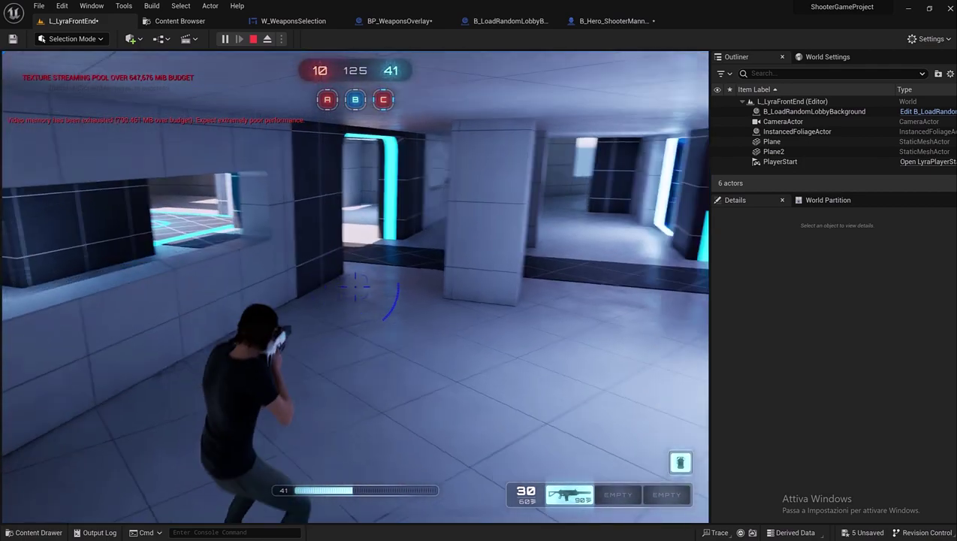
key("w")
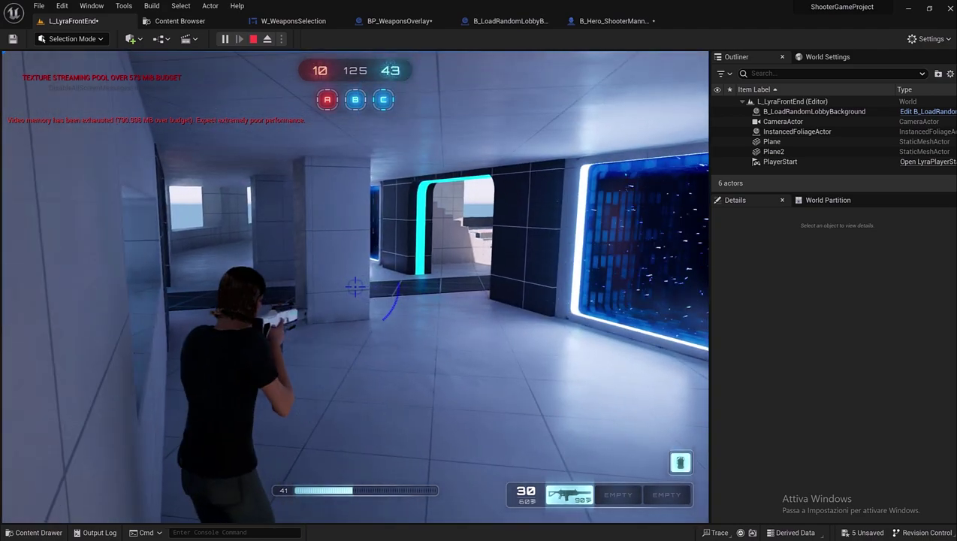
key("w")
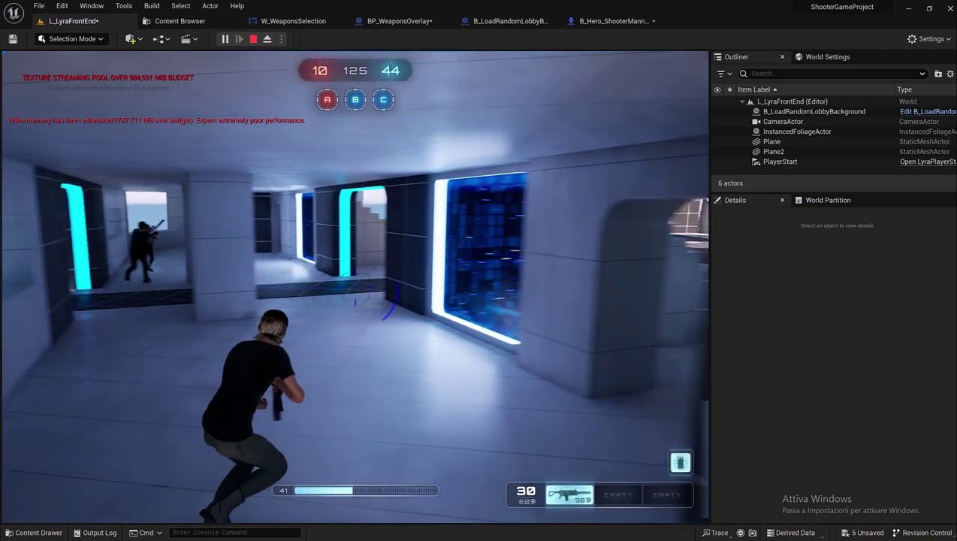
key("w")
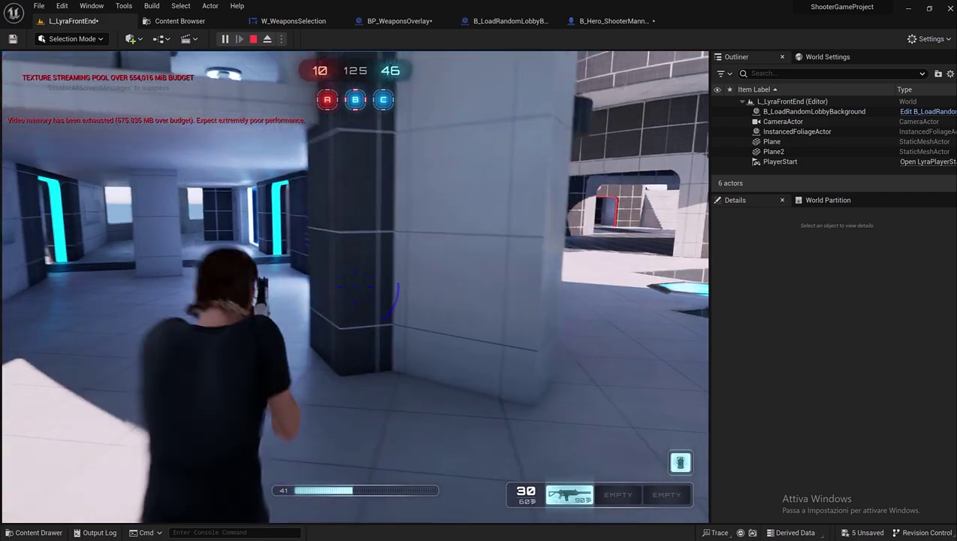
key("w")
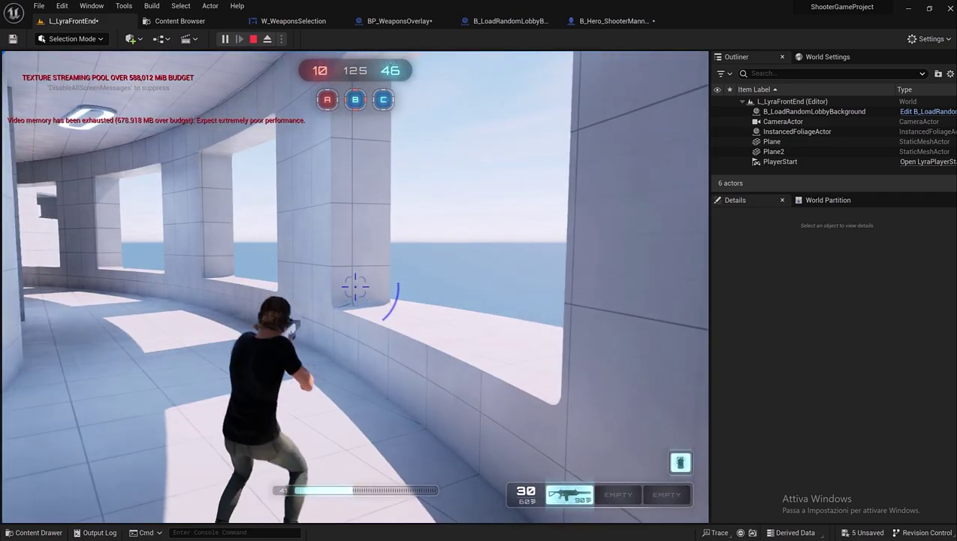
key("w")
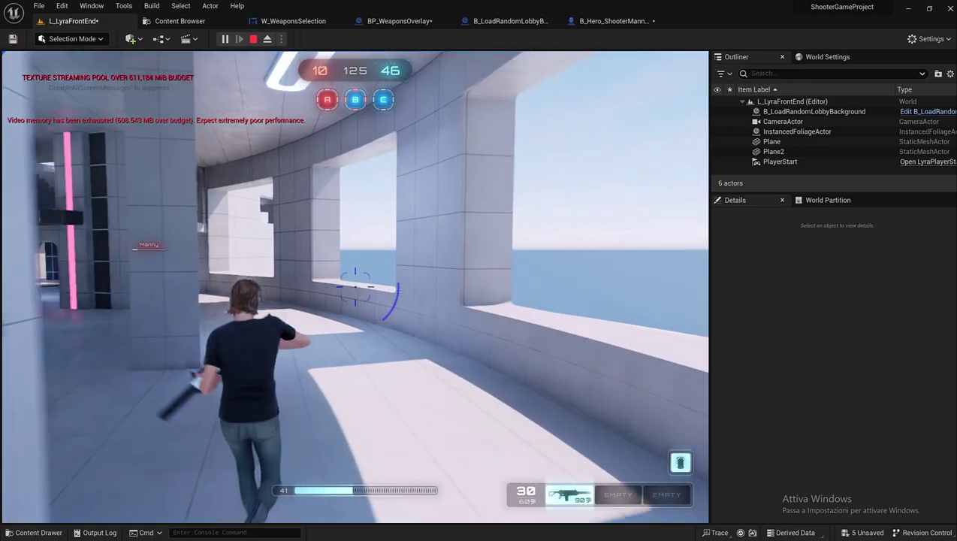